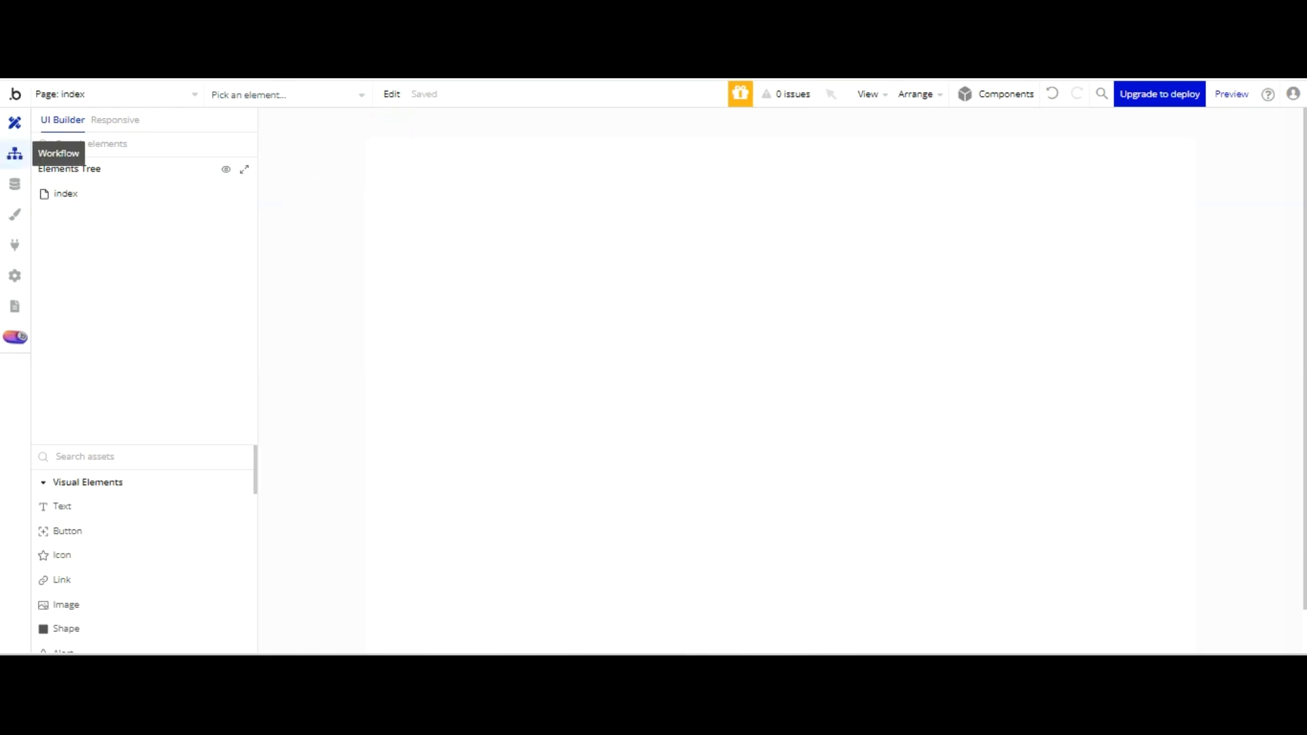
- Look over the app's data types, workflow and plugins sections, and return to the page design
left_click(15, 183)
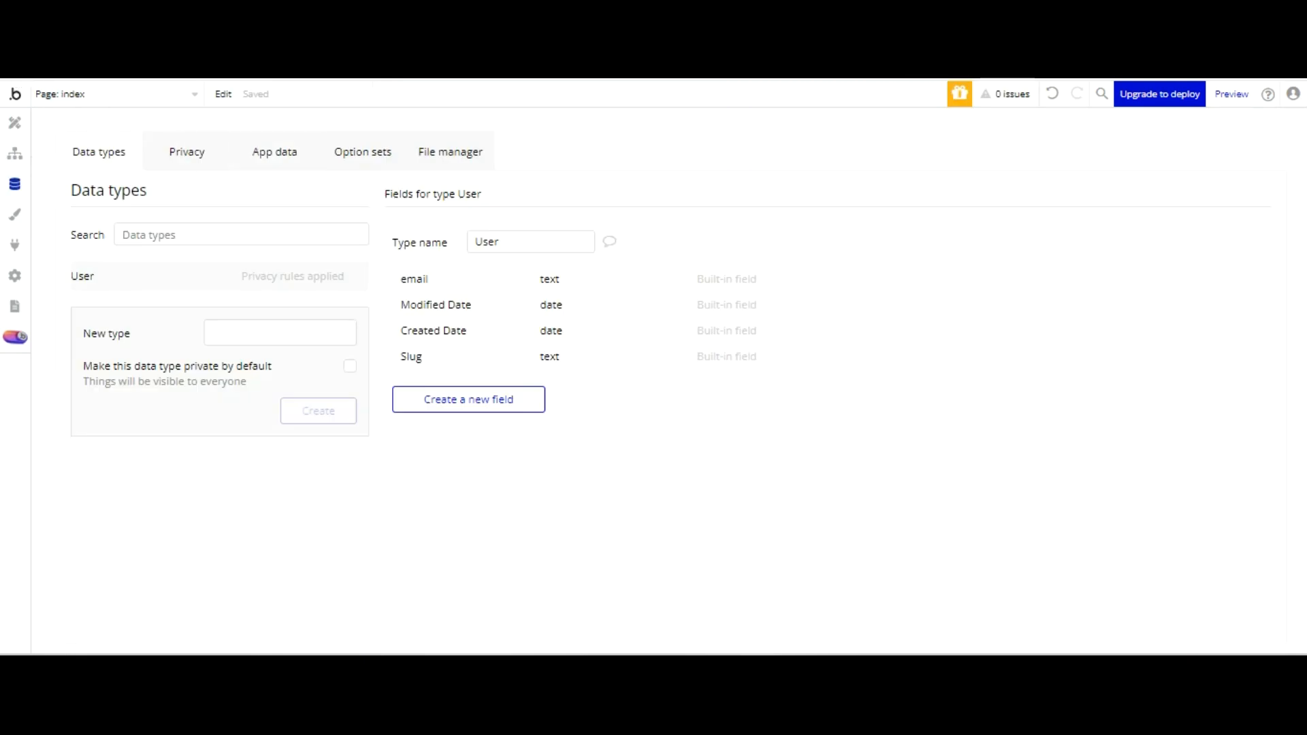
left_click(15, 122)
left_click(184, 94)
left_click(181, 94)
left_click(14, 154)
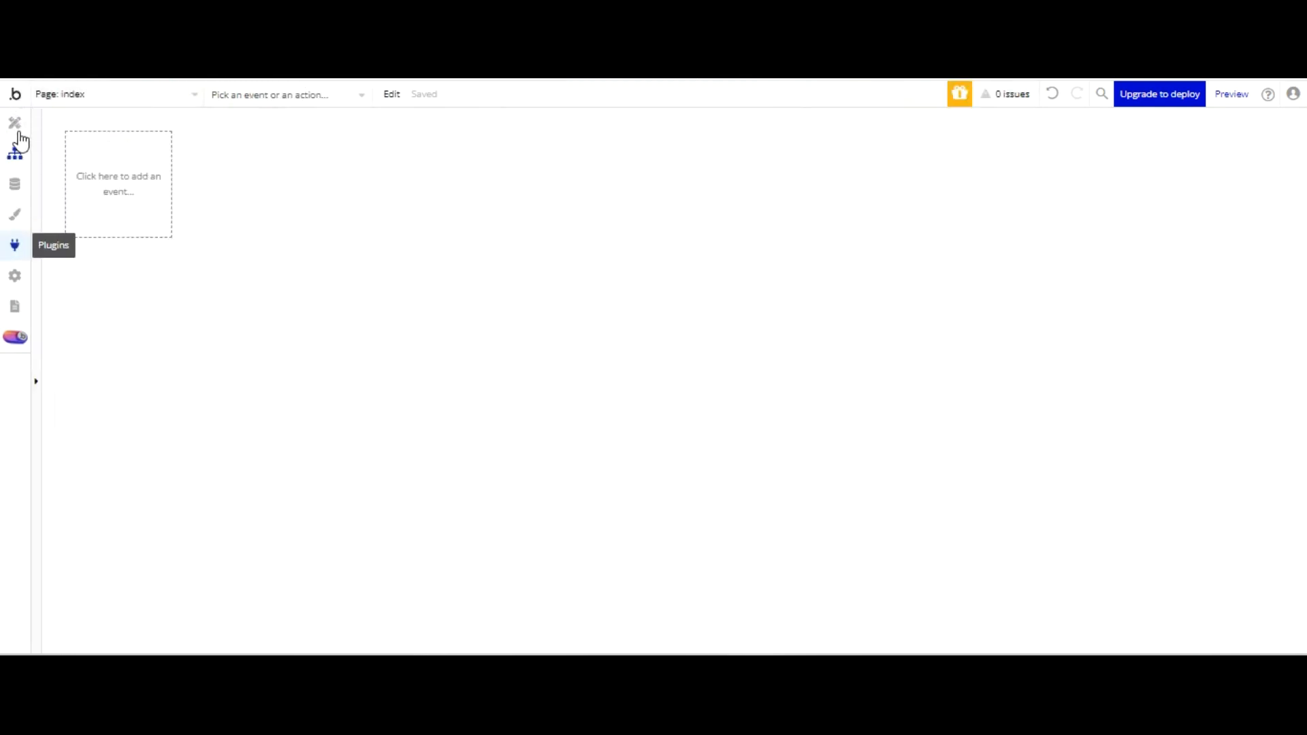
left_click(15, 245)
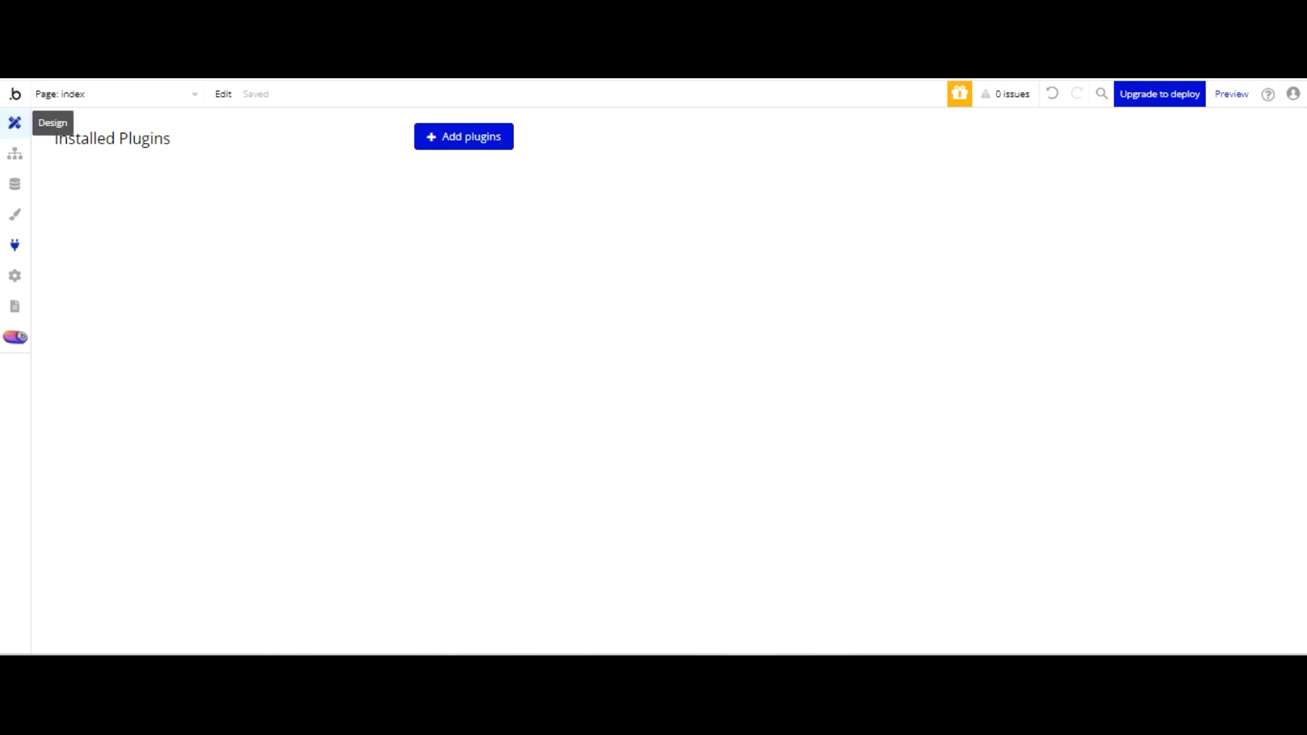
left_click(15, 123)
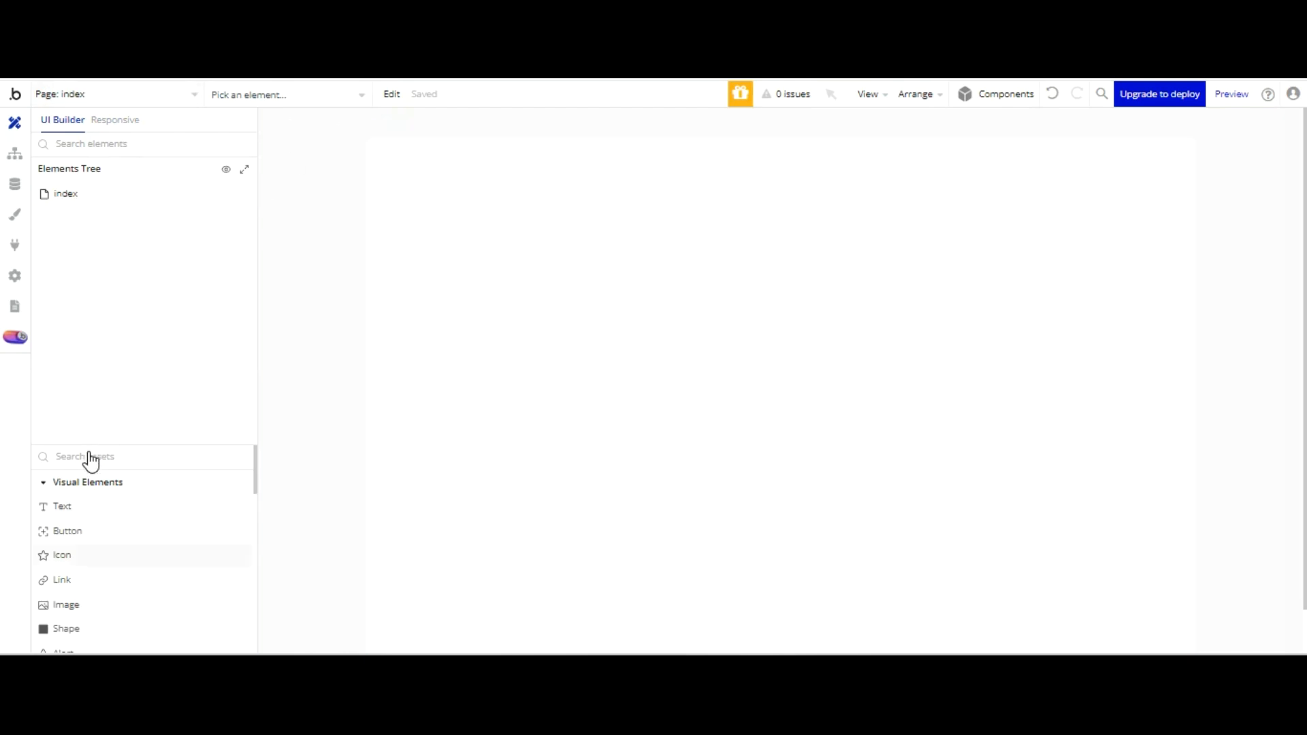
- Draw a group container about 280 by 280 px near the upper-left corner of the index page
scroll(91, 503, "down", 2)
scroll(90, 503, "down", 1)
left_click(66, 634)
left_click_drag(388, 161, 604, 377)
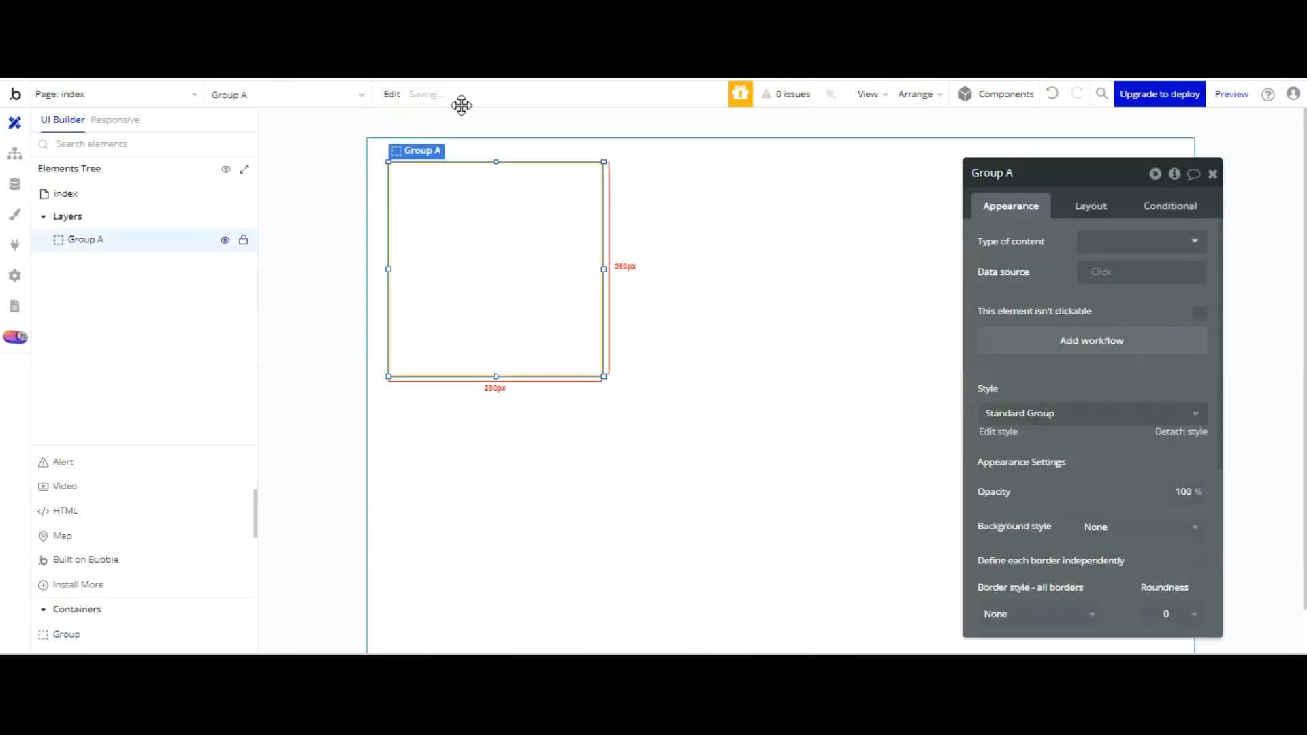
- Rename the group as Group Corpo and detach its style
left_click(1086, 174)
key("BackSpace")
type("Corpo")
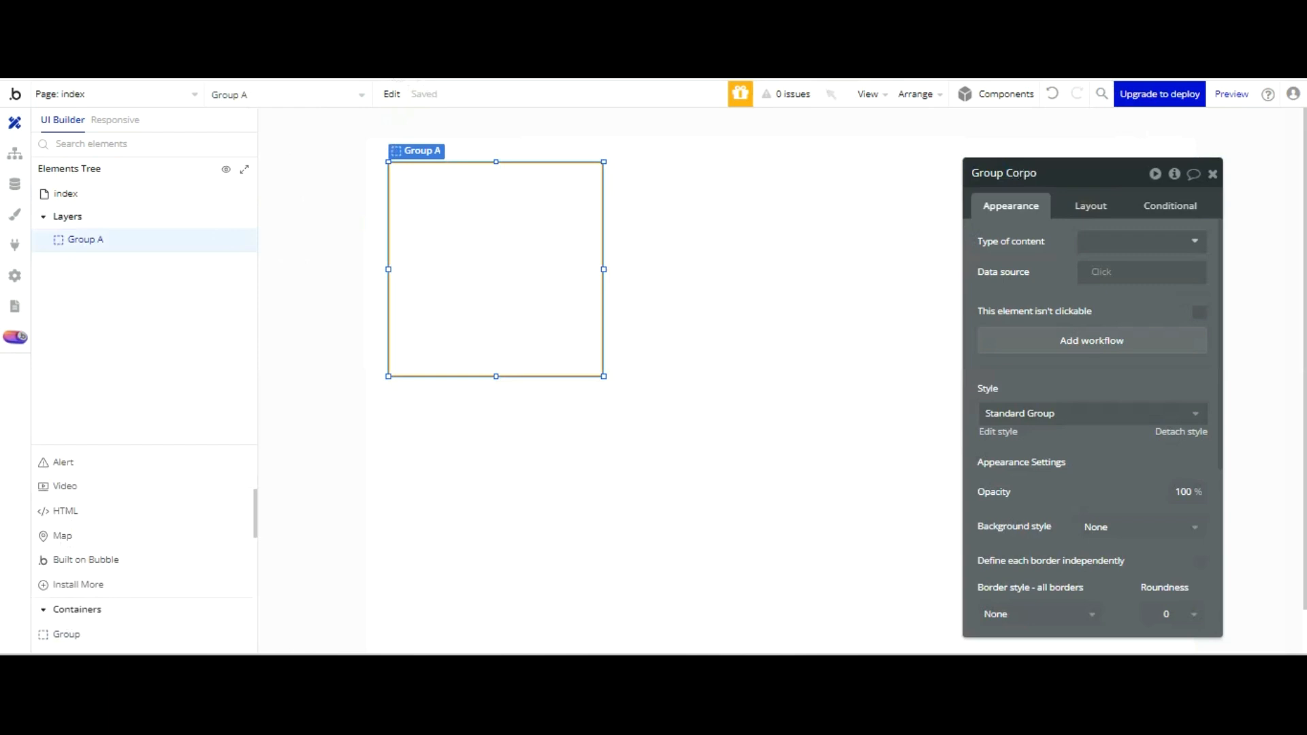
type(" Toto")
key("BackSpace")
key("BackSpace")
key("BackSpace")
key("BackSpace")
key("BackSpace")
left_click(1181, 431)
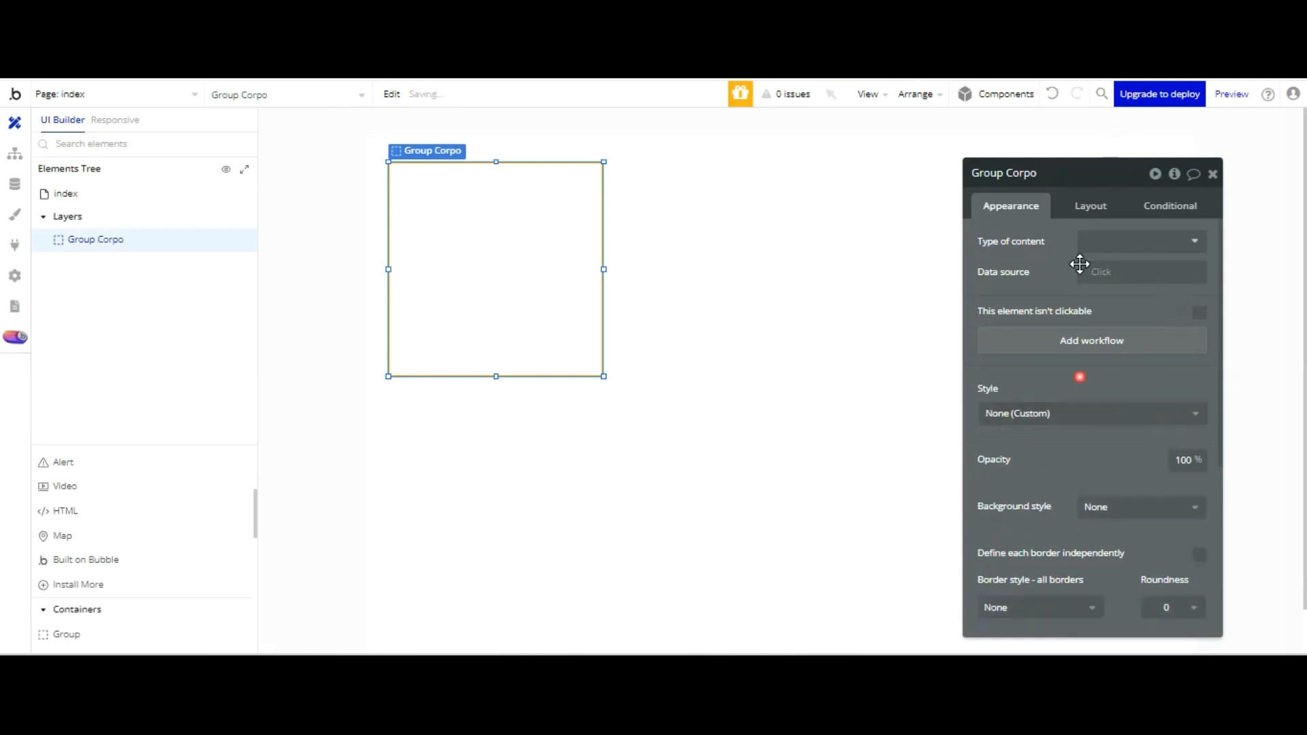
- Set Group Corpo to a Fixed container layout with a width of 1080 and a height of 670
left_click(1085, 205)
left_click(1099, 242)
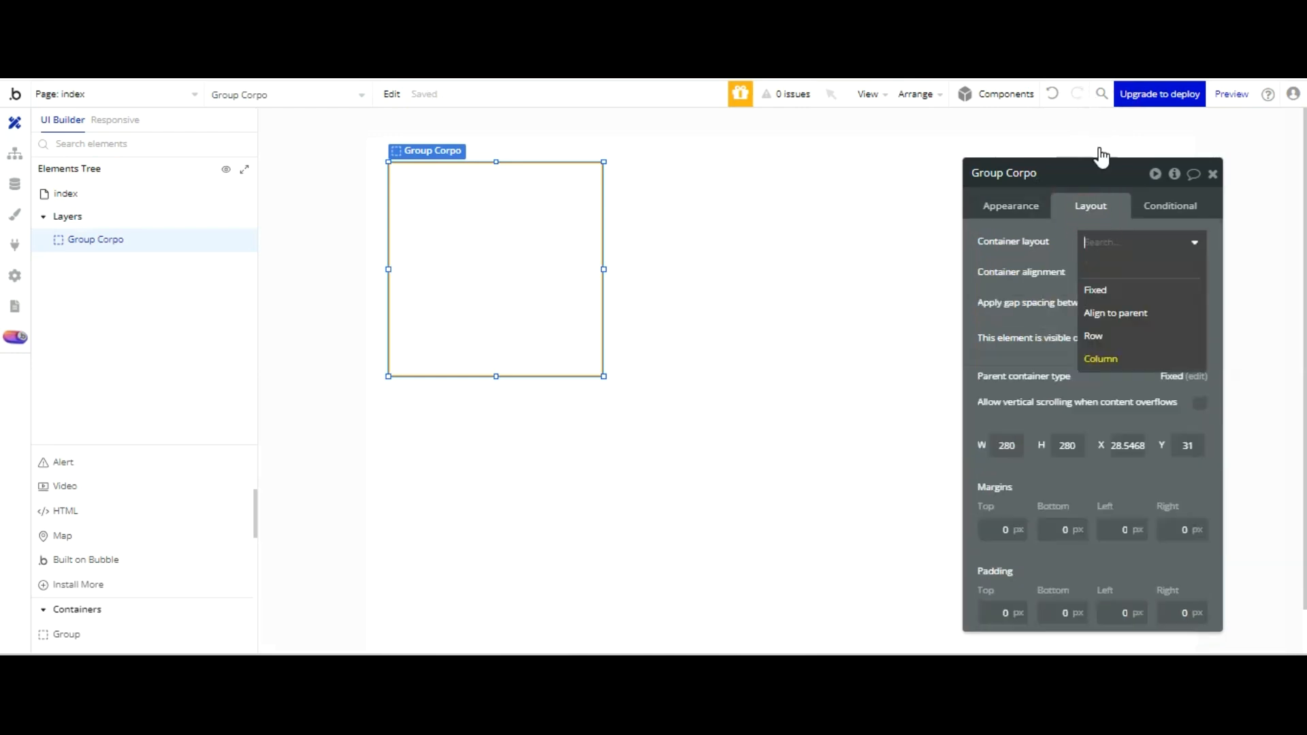
left_click(1097, 289)
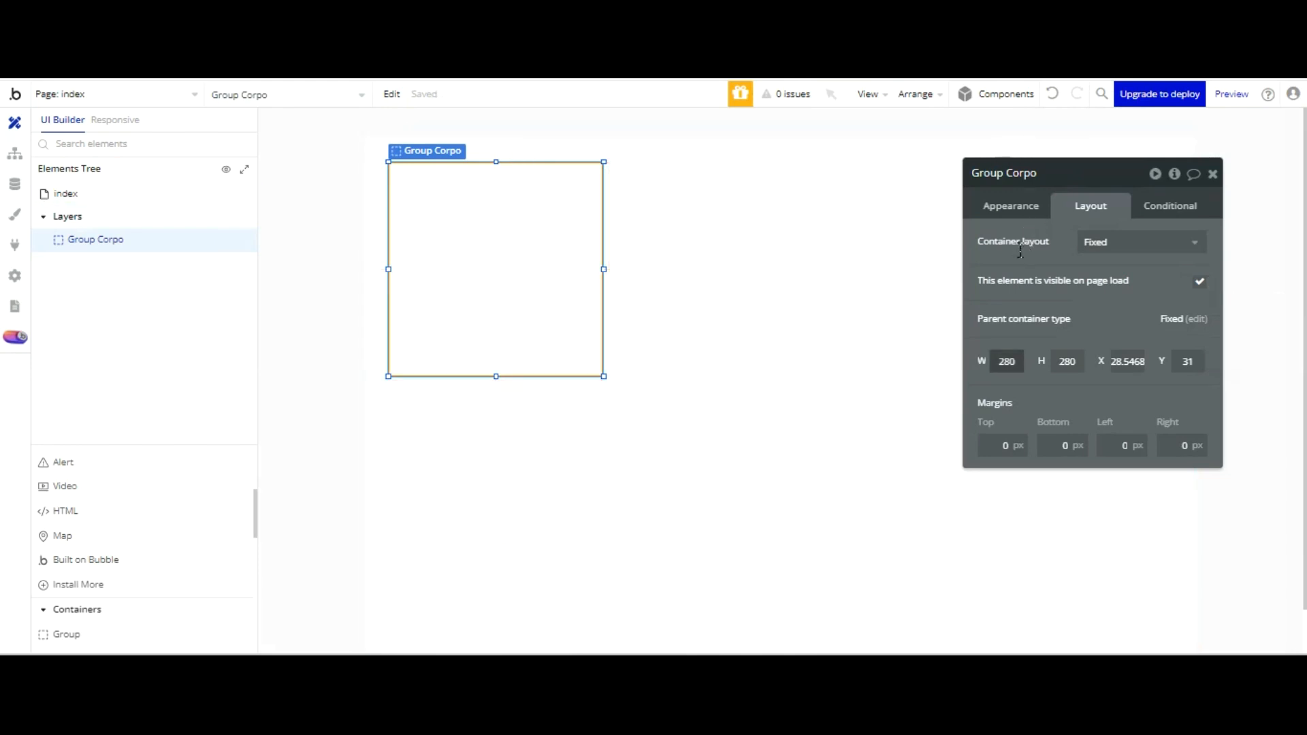
key("Return")
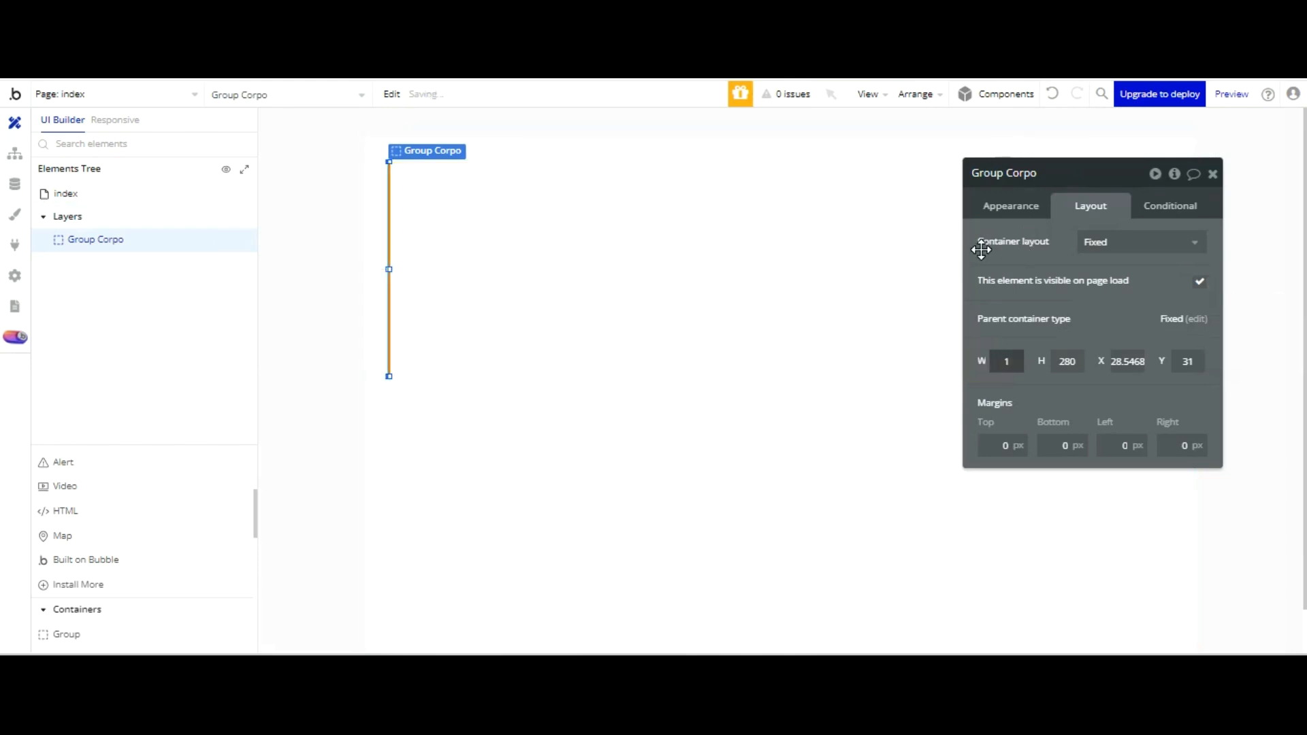
key("Return")
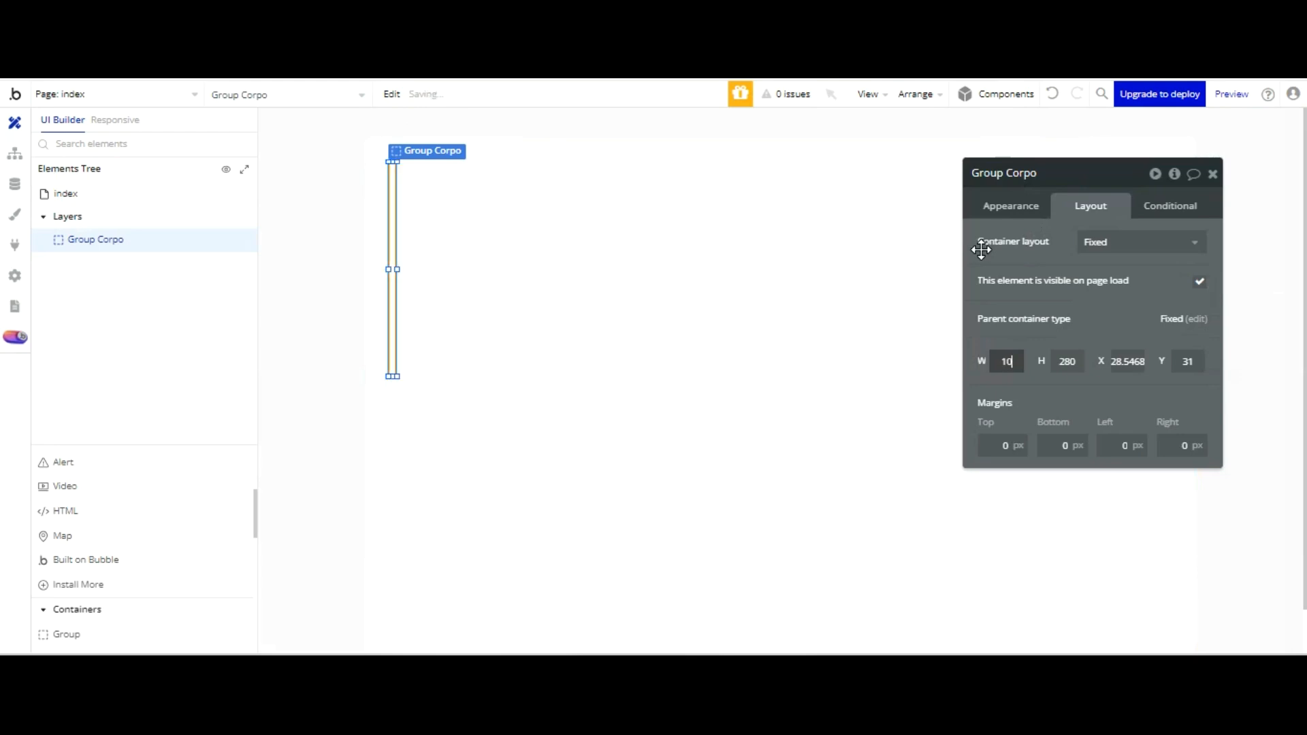
key("Return")
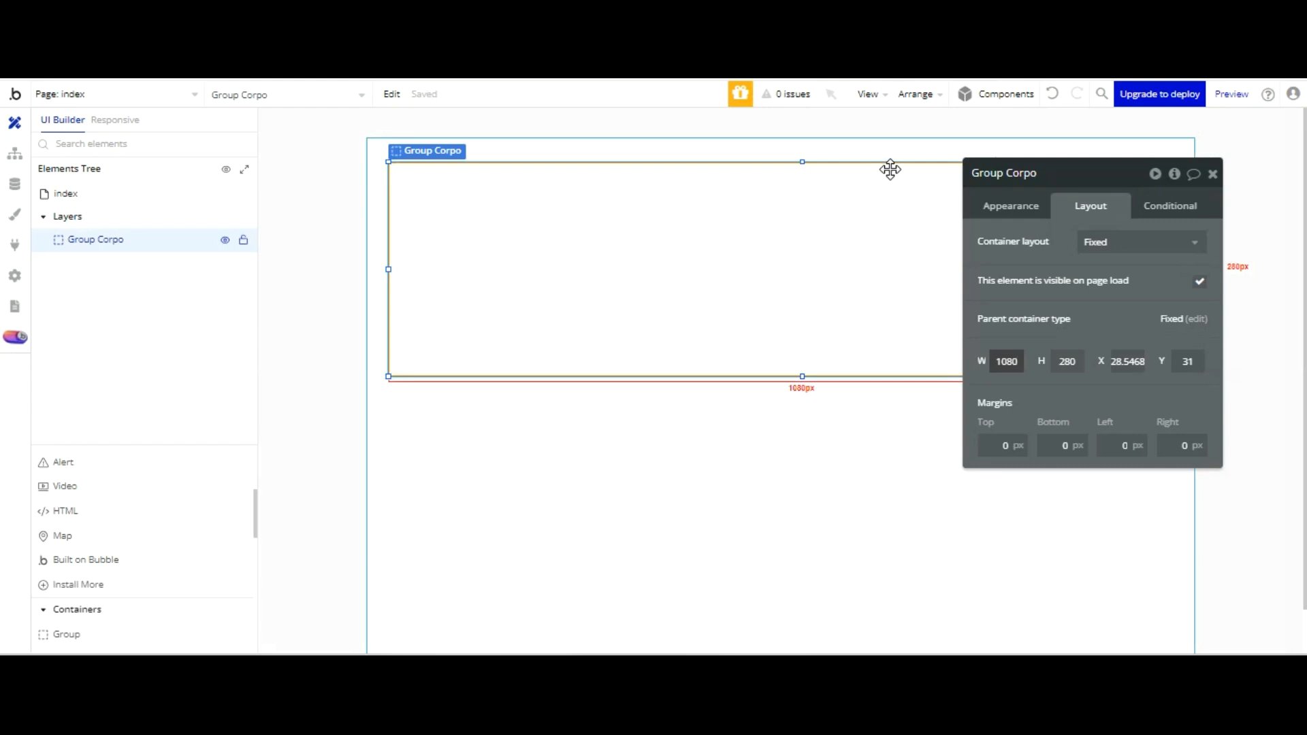
key("Tab")
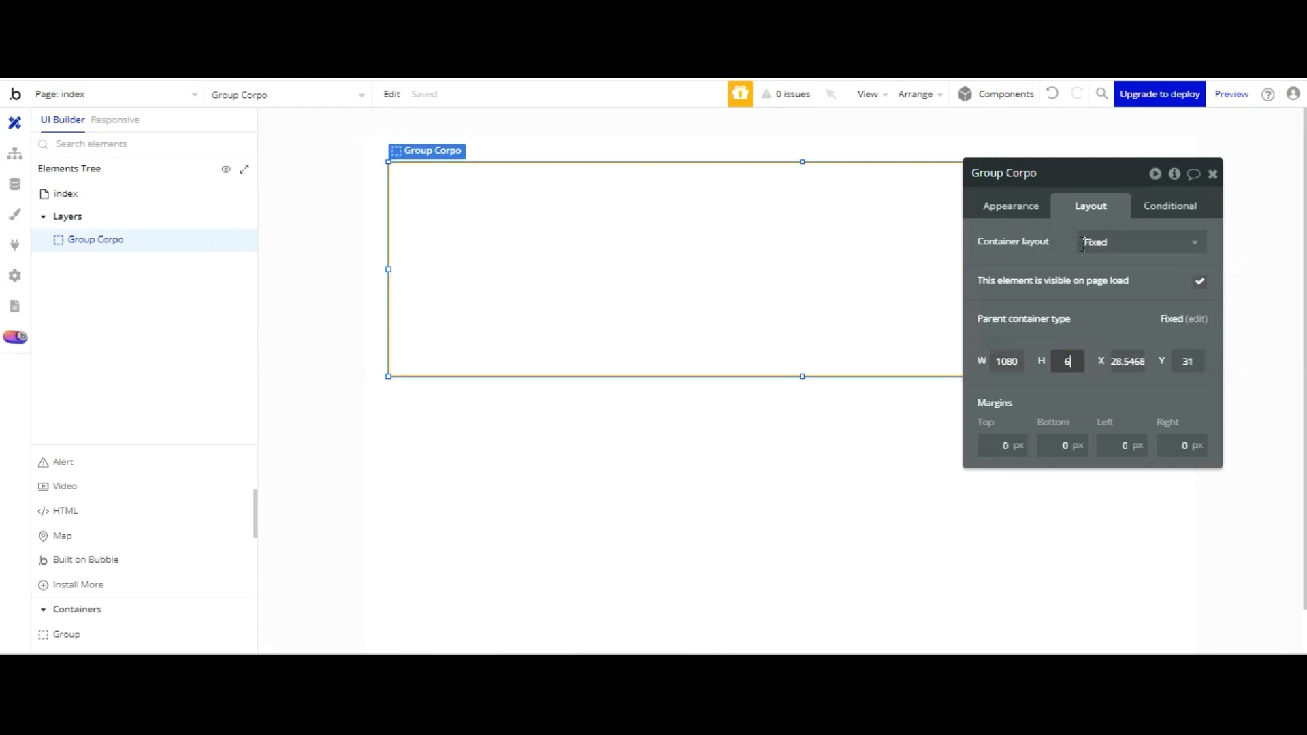
type("670")
key("Return")
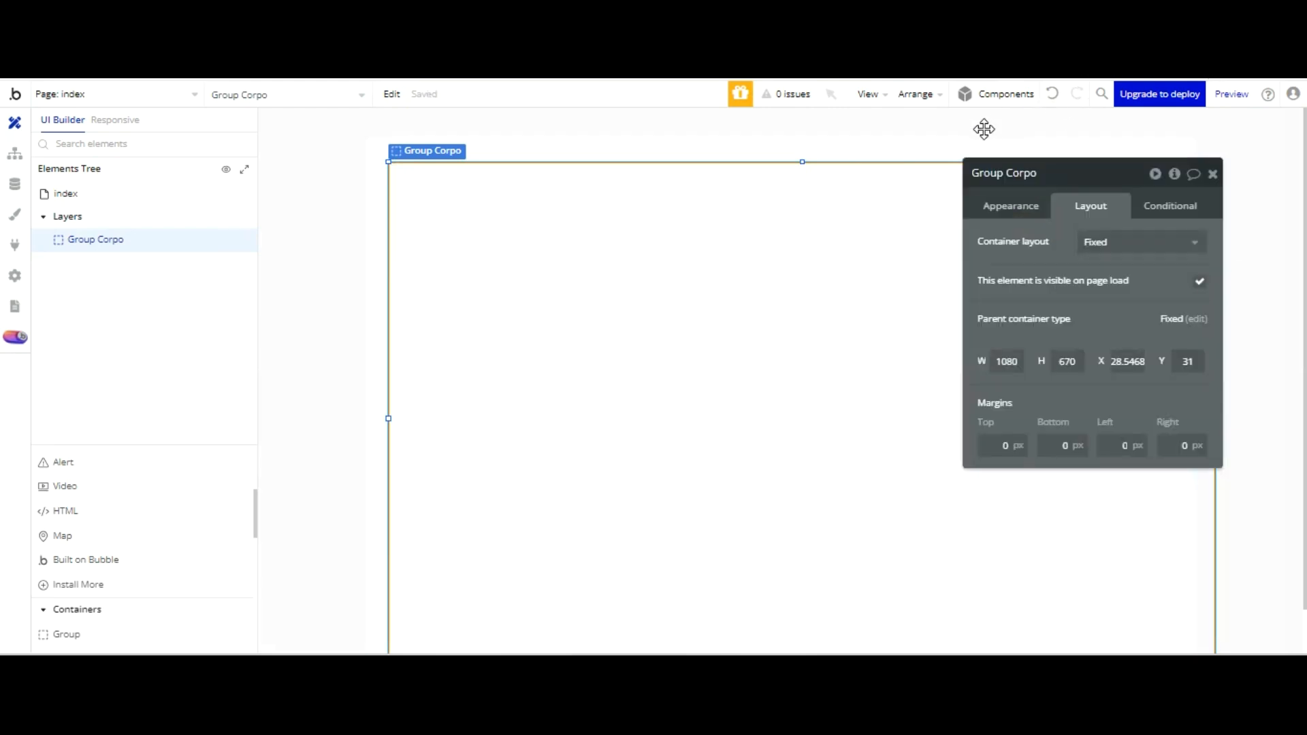
- Move Group Corpo to the page's upper-left corner at X 0, Y 0
key("Left")
key("Left")
key("Left")
key("Left")
key("Left")
key("Left")
key("Left")
key("Left")
key("Left")
key("Left")
key("Left")
key("Left")
key("Left")
key("Left")
key("Left")
key("Left")
key("Left")
key("Left")
key("Left")
key("Left")
key("Up")
key("Up")
key("Up")
key("Up")
key("Up")
key("Up")
key("Up")
key("Up")
key("Up")
key("Up")
key("Up")
key("Up")
key("Up")
key("Up")
key("Up")
key("Up")
key("Up")
key("Up")
key("Up")
key("Up")
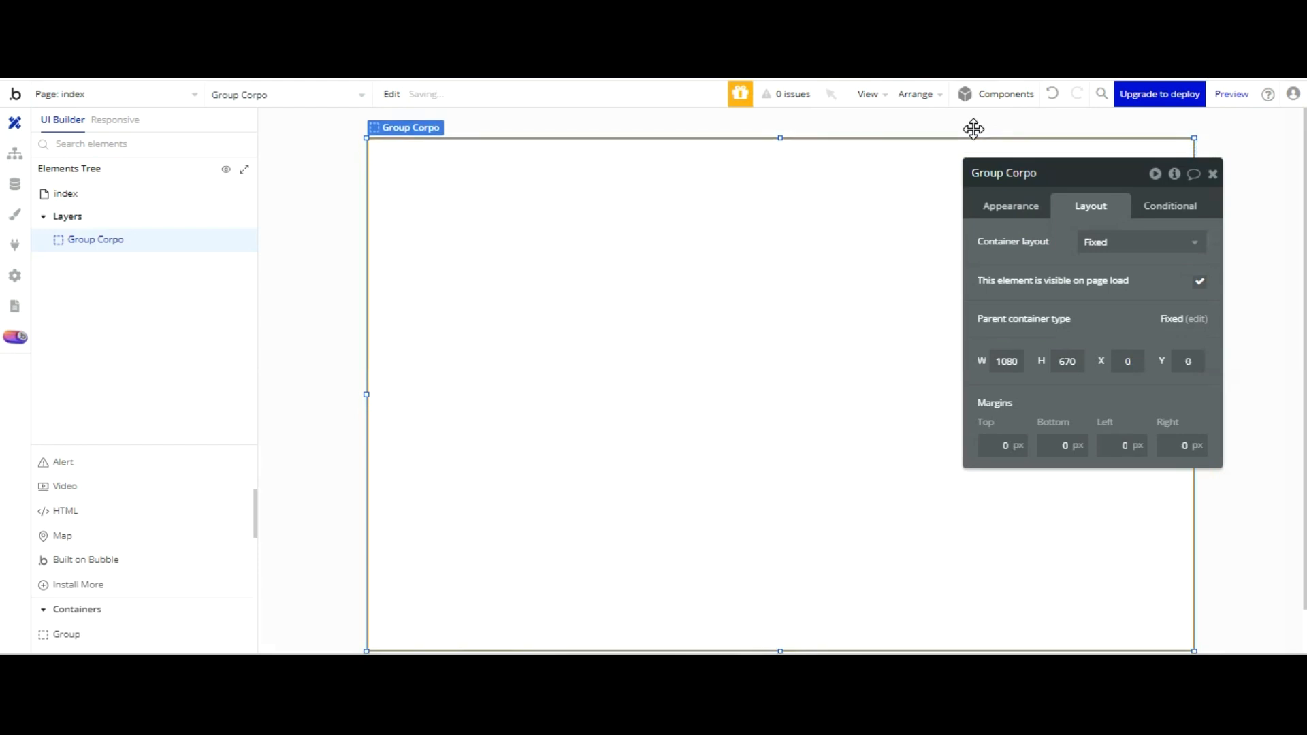
- Give Group Corpo a flat light blue background color, #43AEE0
left_click(1019, 203)
scroll(1022, 285, "down", 3)
scroll(1023, 285, "down", 1)
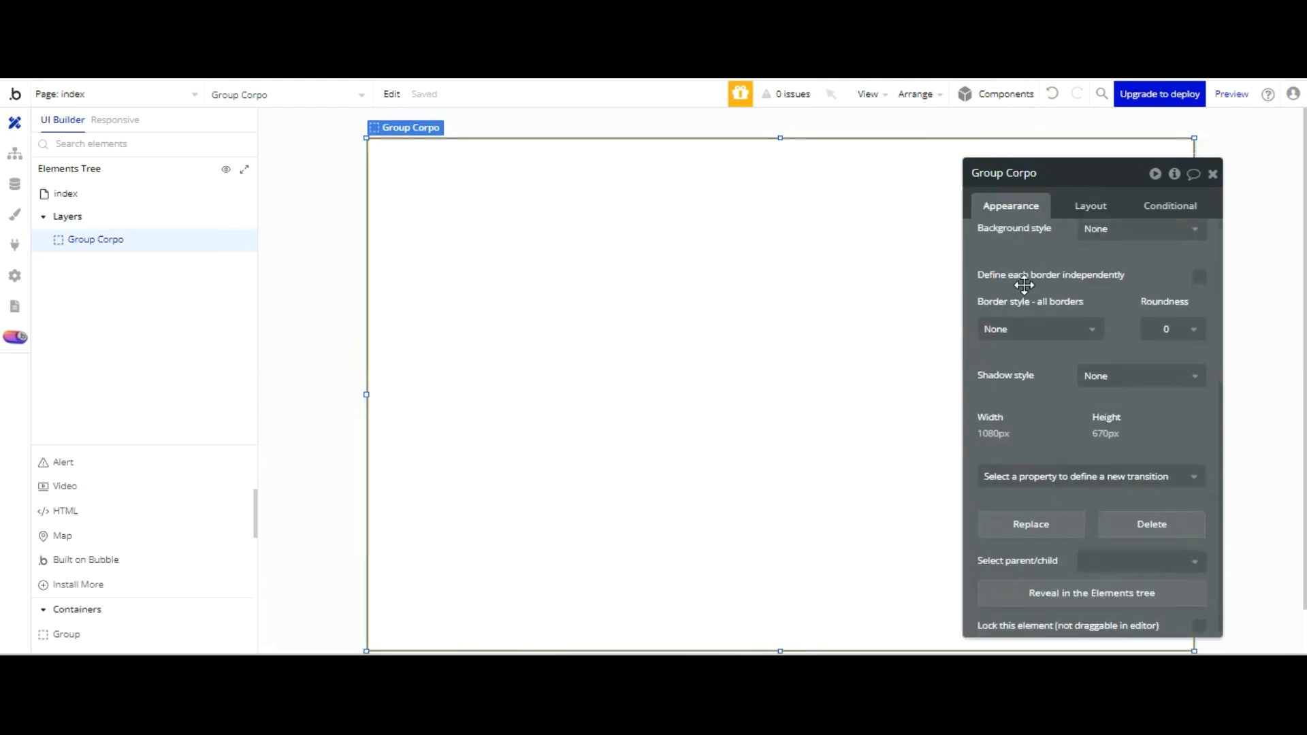
scroll(1074, 251, "up", 2)
left_click(1110, 317)
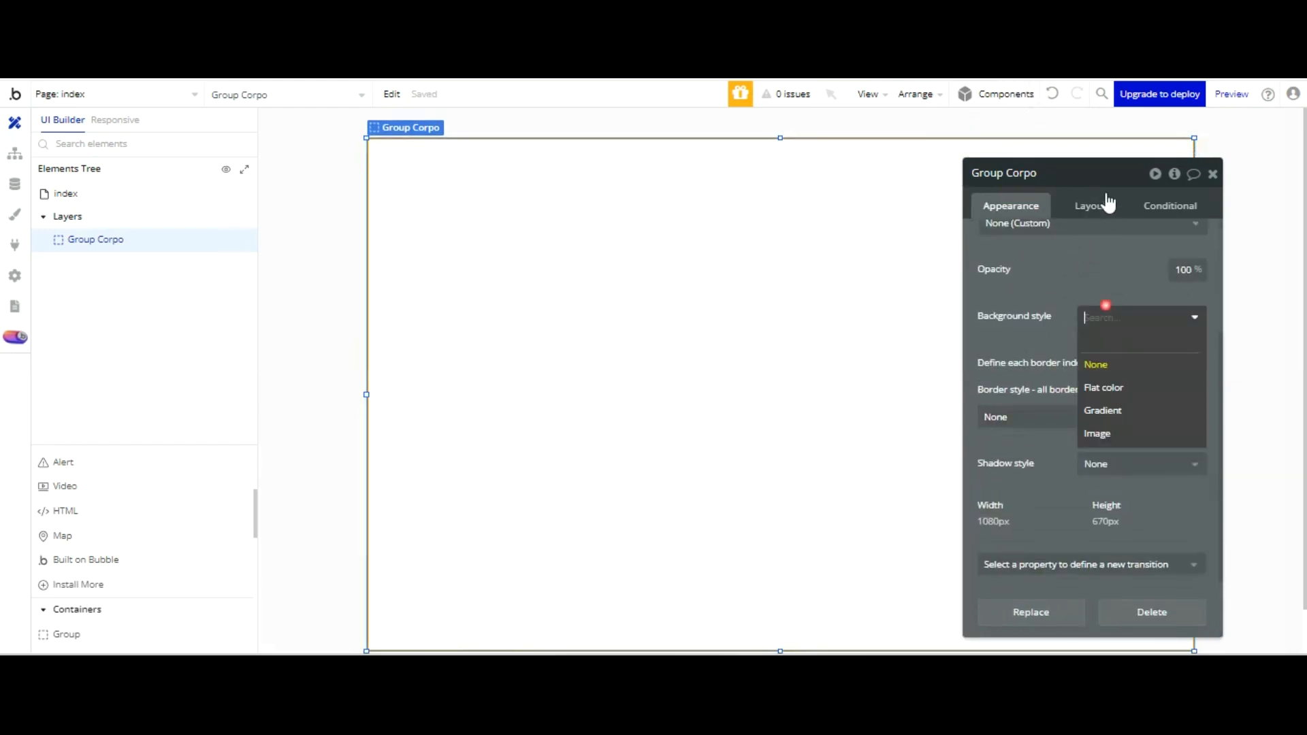
left_click(1111, 290)
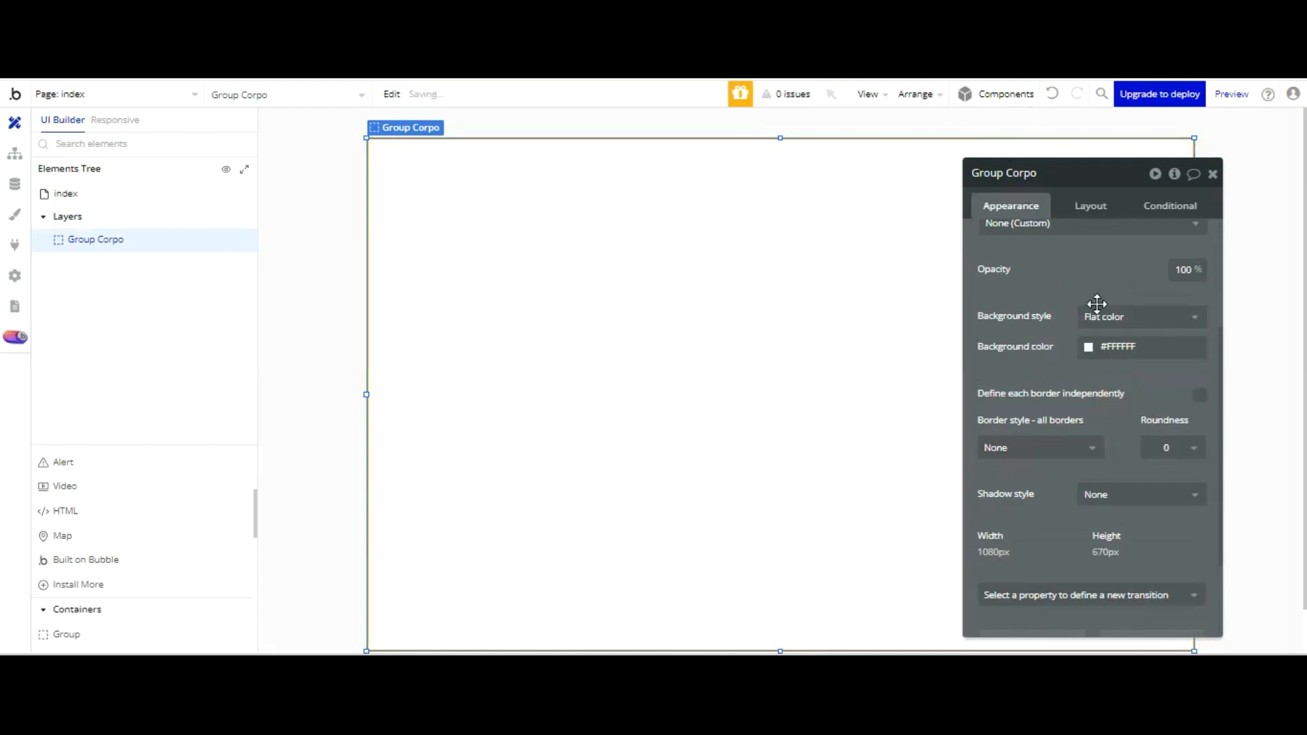
left_click(1091, 301)
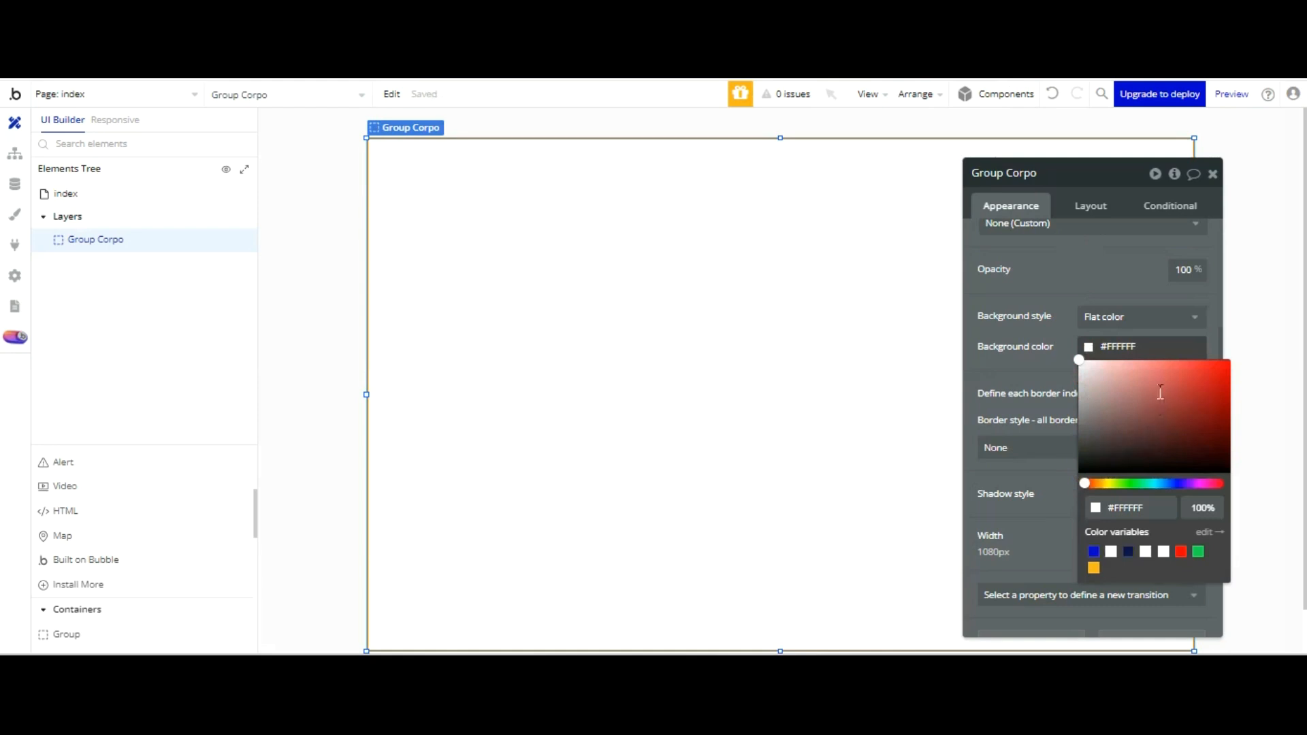
left_click(1163, 369)
mouse_move(1185, 302)
left_mouse_down()
mouse_move(1212, 277)
mouse_move(1186, 263)
left_mouse_up()
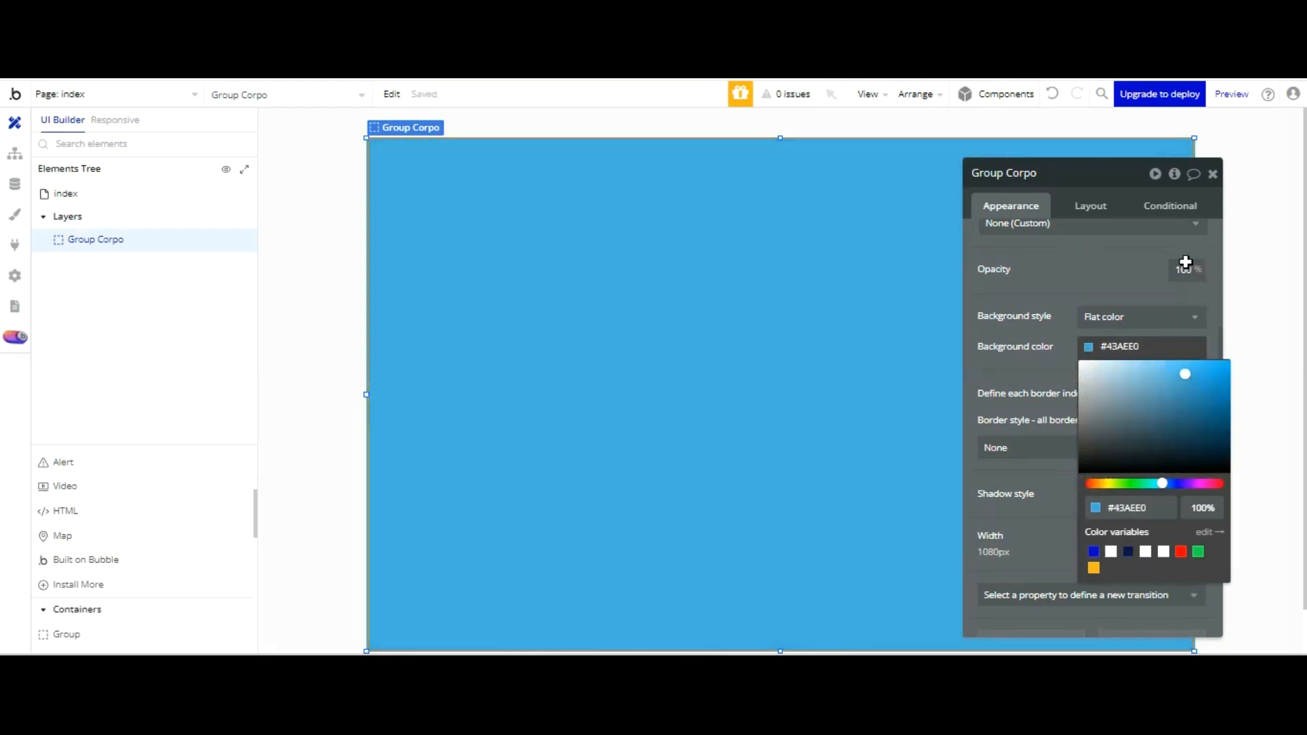
left_click(1232, 294)
- Add a text element inside Group Corpo near its upper-left corner
scroll(100, 544, "up", 3)
left_click(68, 507)
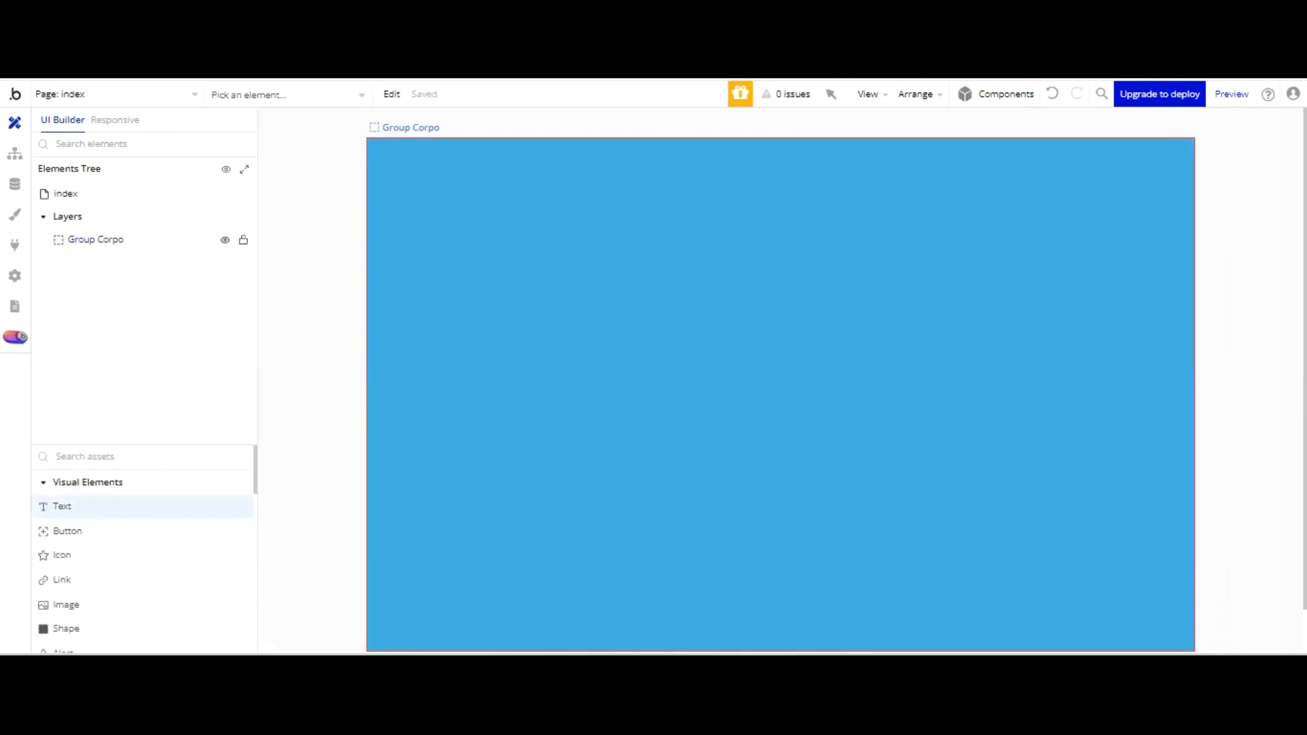
left_click(380, 148)
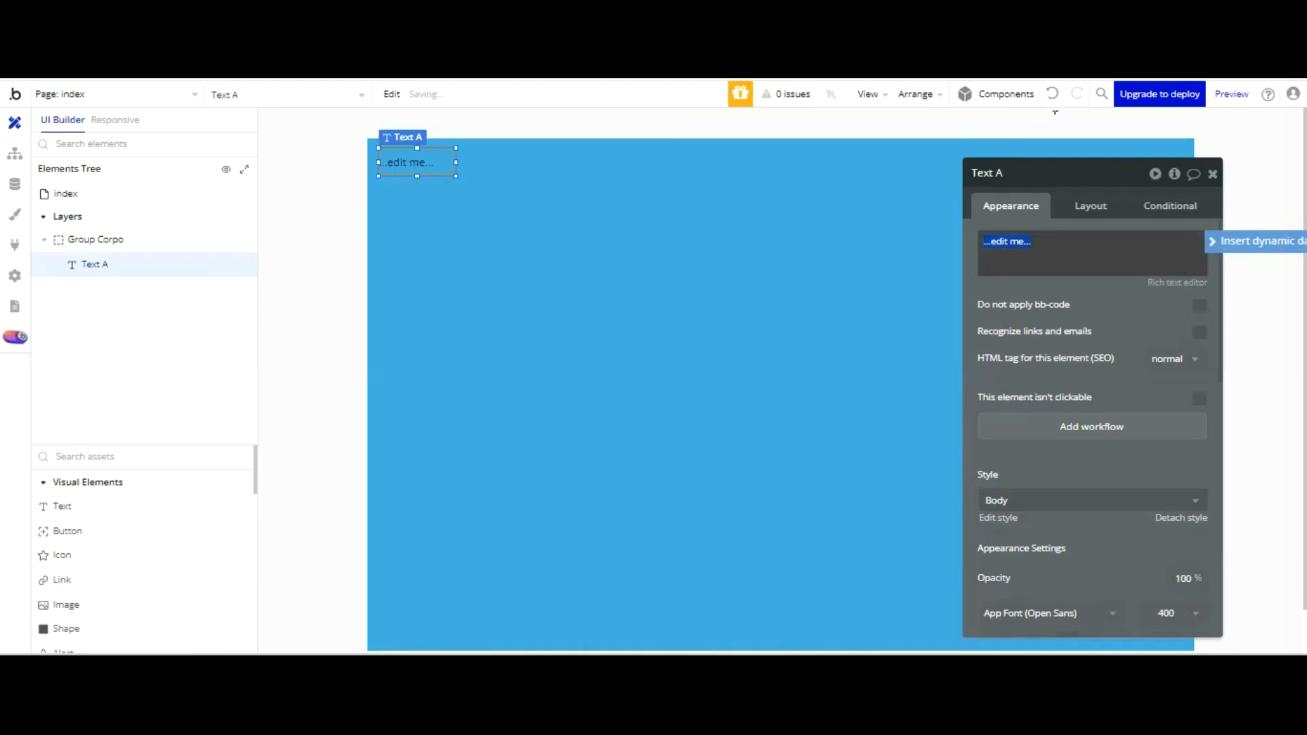
- Set the text element's width to 1078 and height to 65, and shift it horizontally to X 1 within the group
left_click(1089, 205)
left_click(1006, 315)
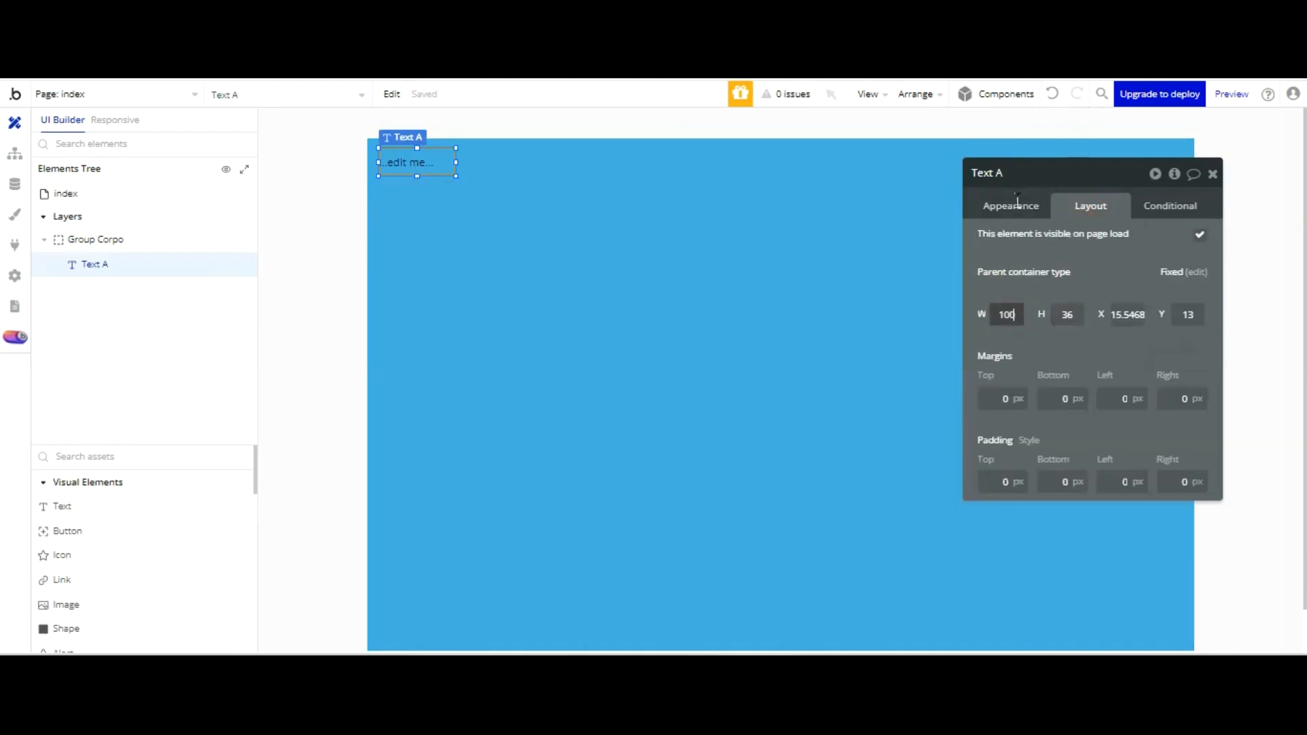
type("1078")
key("Tab")
key("Return")
type("65")
key("Return")
left_click(806, 171)
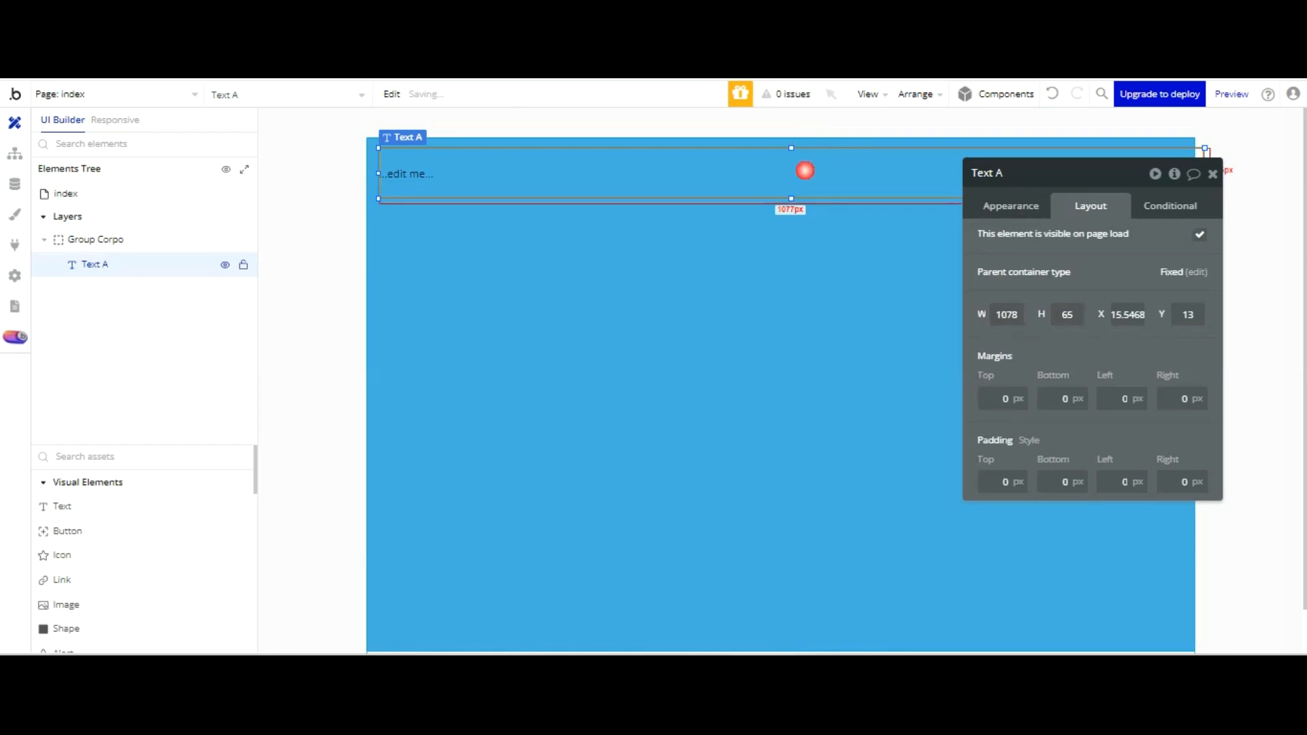
left_click_drag(805, 170, 794, 170)
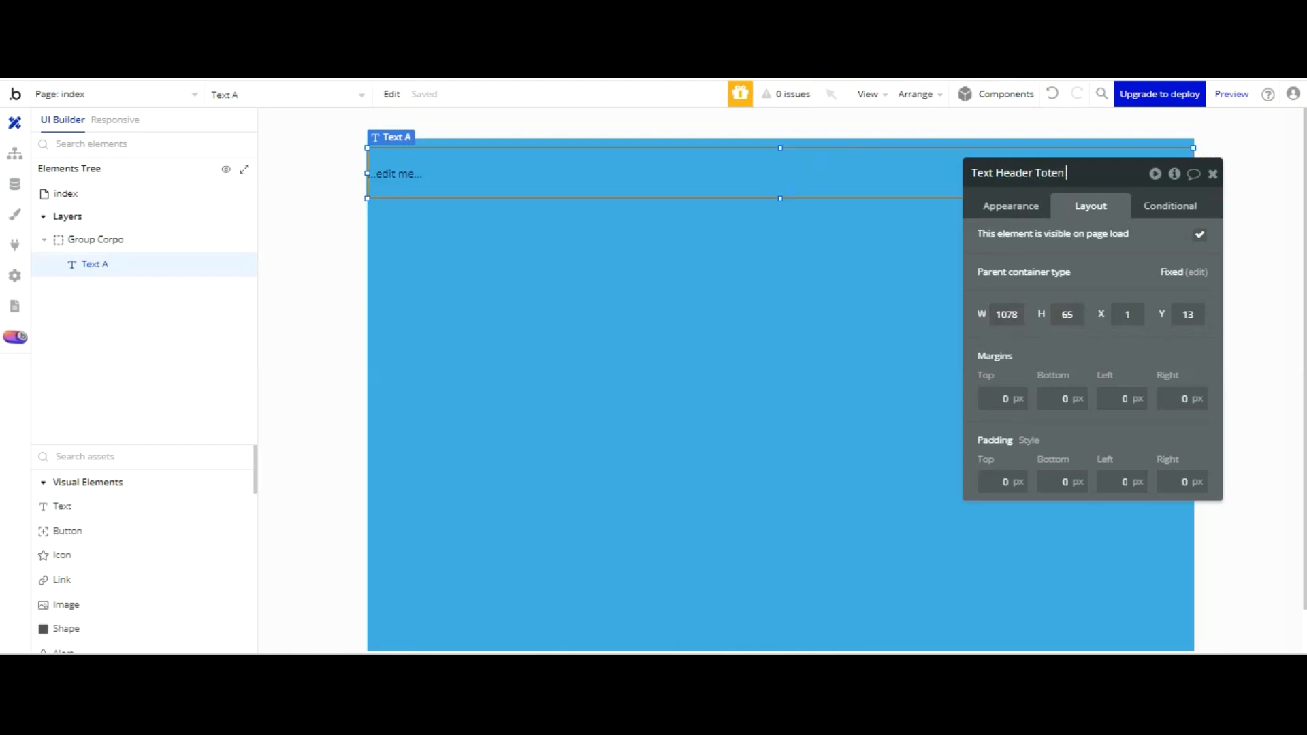
- Rename the text element as Text Header Toten Gerar Senha and detach its style
type("Gerar Senha")
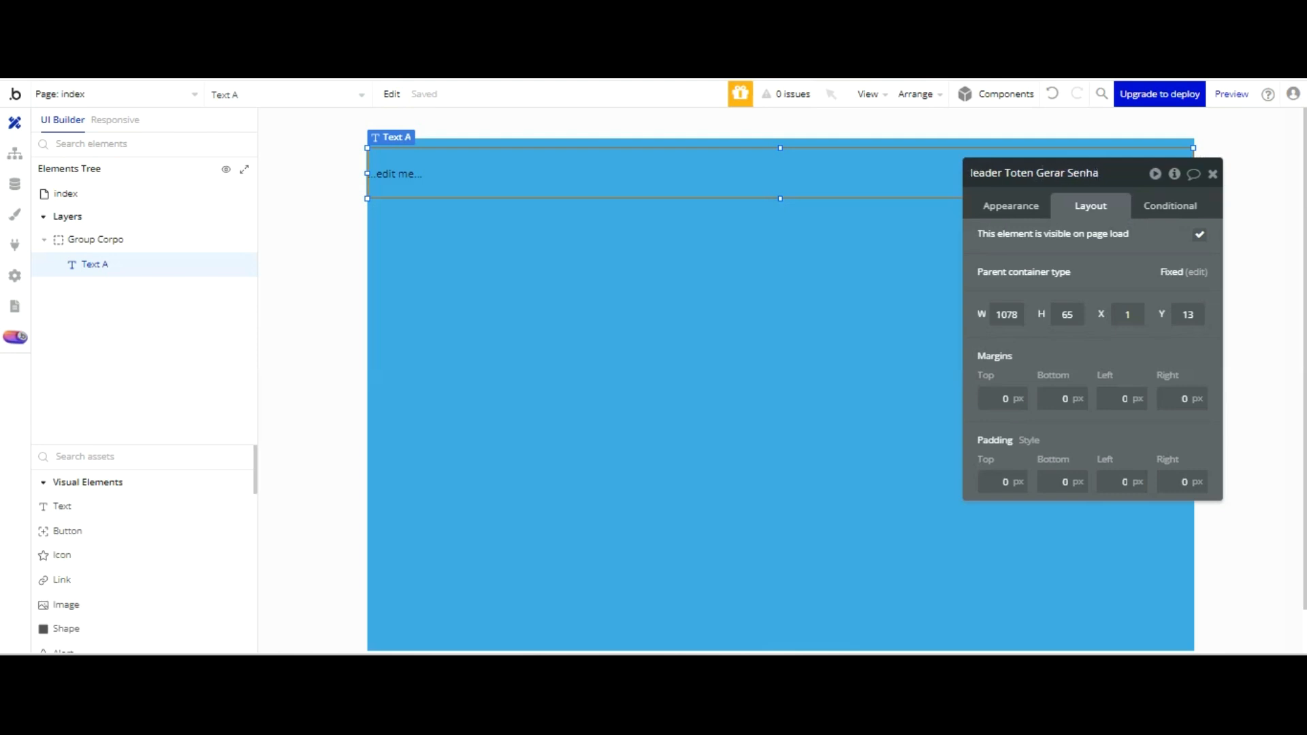
left_click(1011, 206)
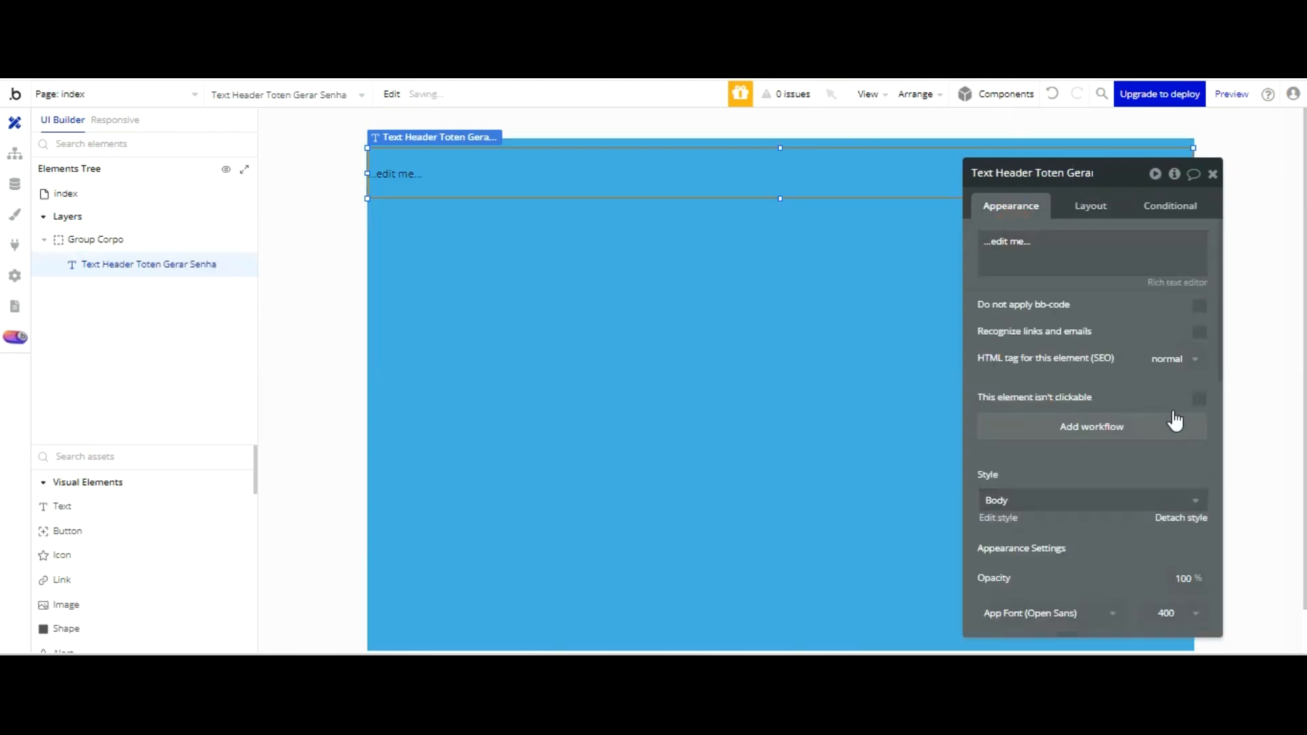
left_click(1169, 518)
left_click_drag(1138, 531, 946, 446)
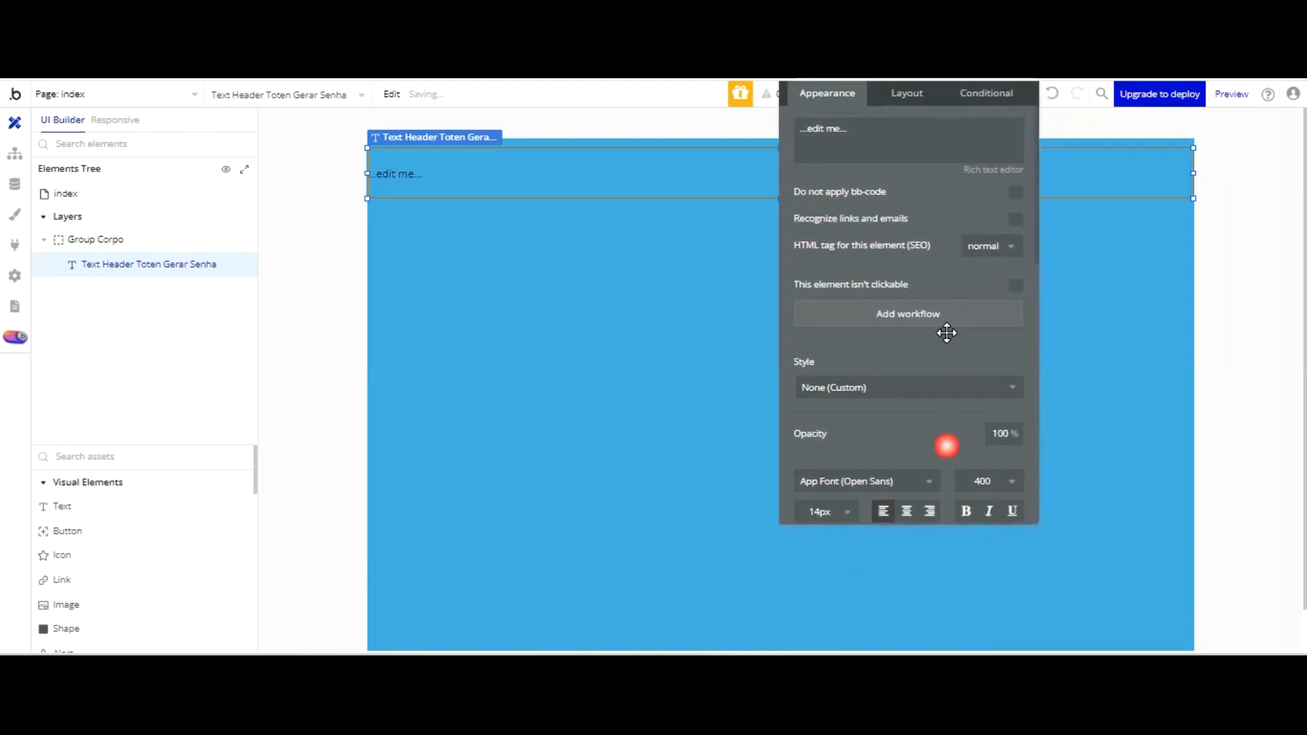
- Format the header text as 36px, horizontally centered and bold
scroll(899, 429, "down", 2)
left_click(836, 422)
scroll(831, 477, "down", 5)
left_click(843, 575)
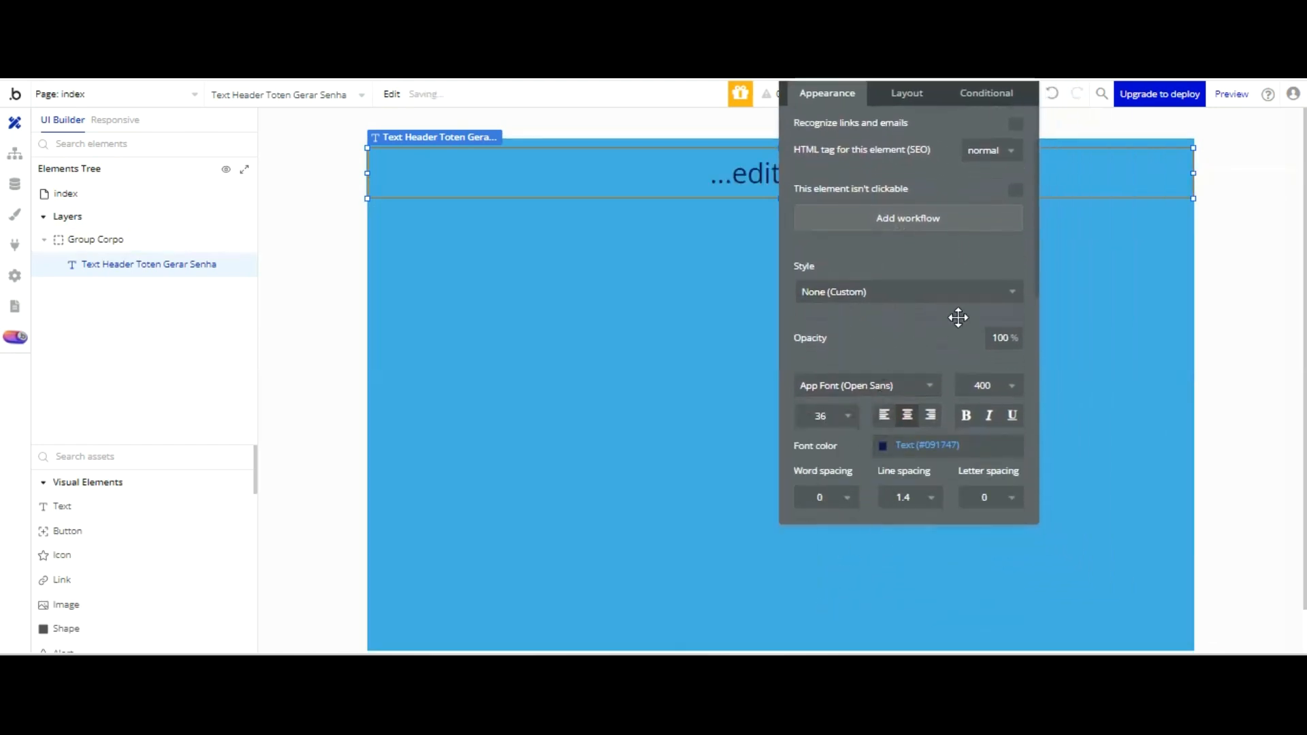
left_click(966, 415)
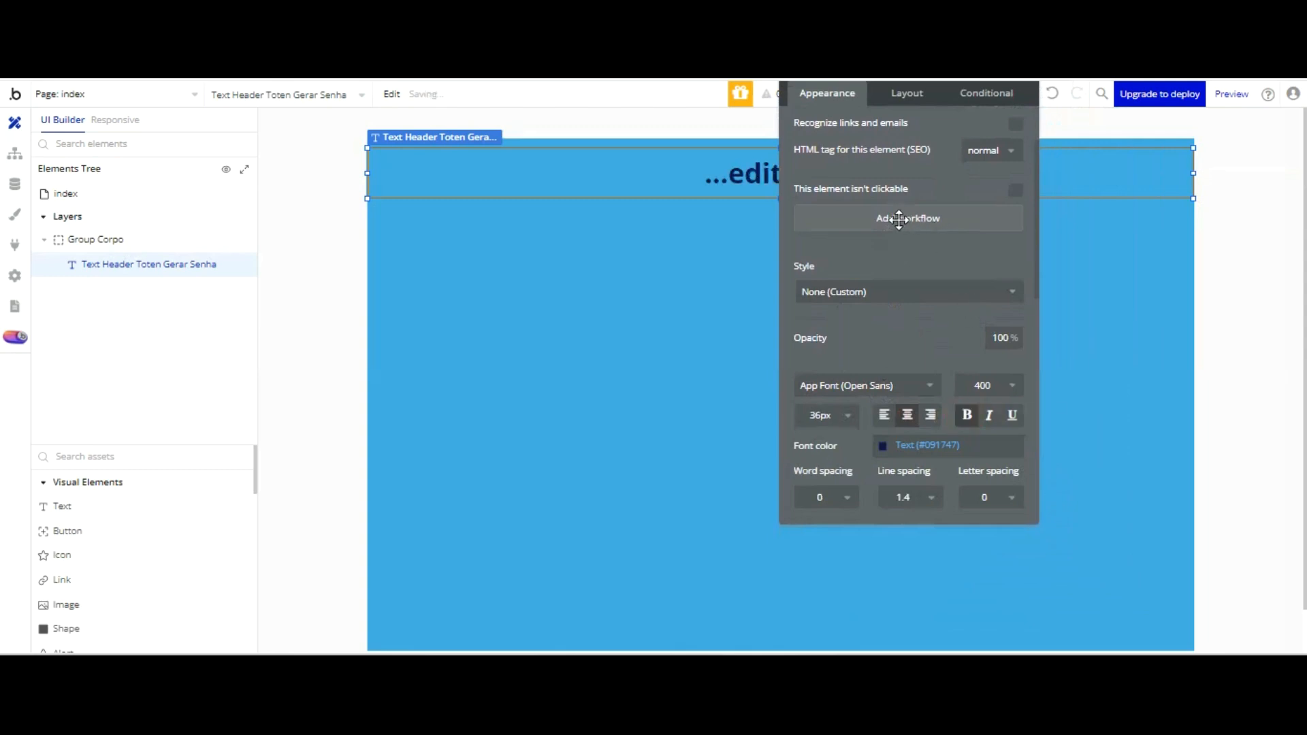
- Set the header text's font color to the white Surface color variable (#FFFFFF)
left_click(919, 446)
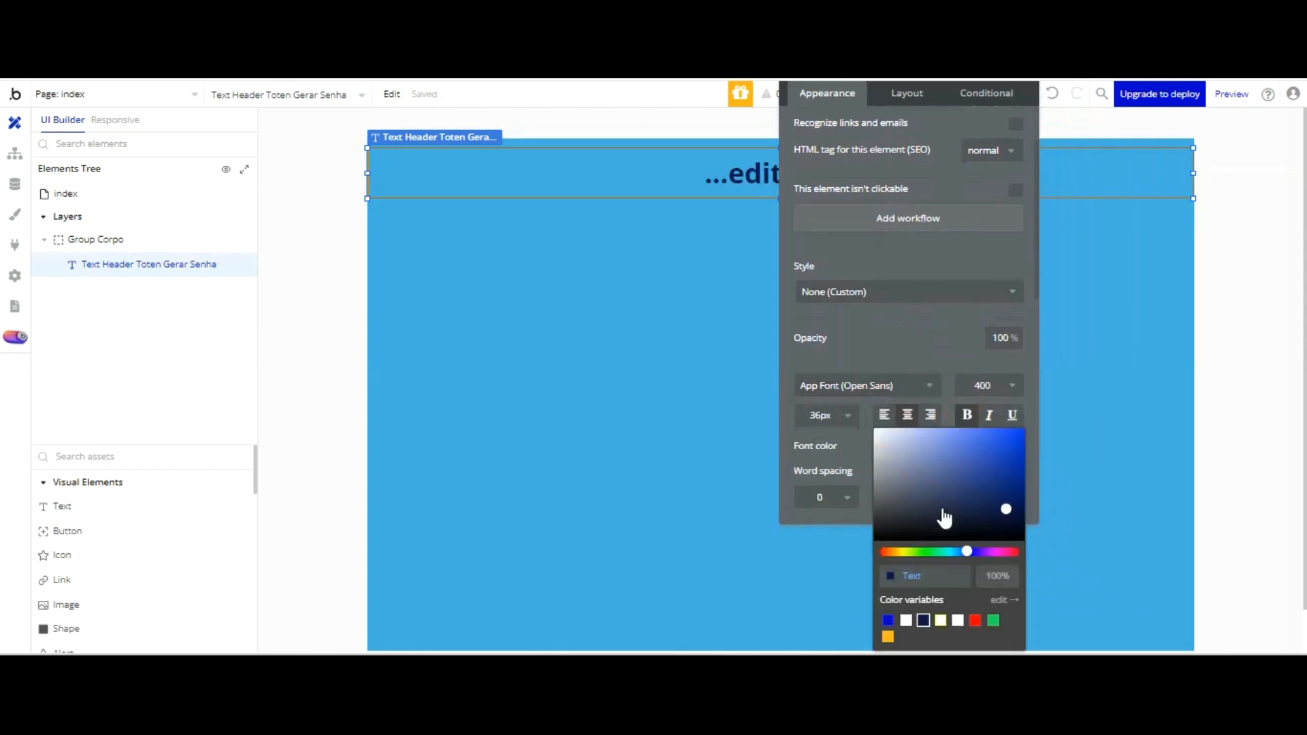
left_click(941, 621)
left_click(906, 339)
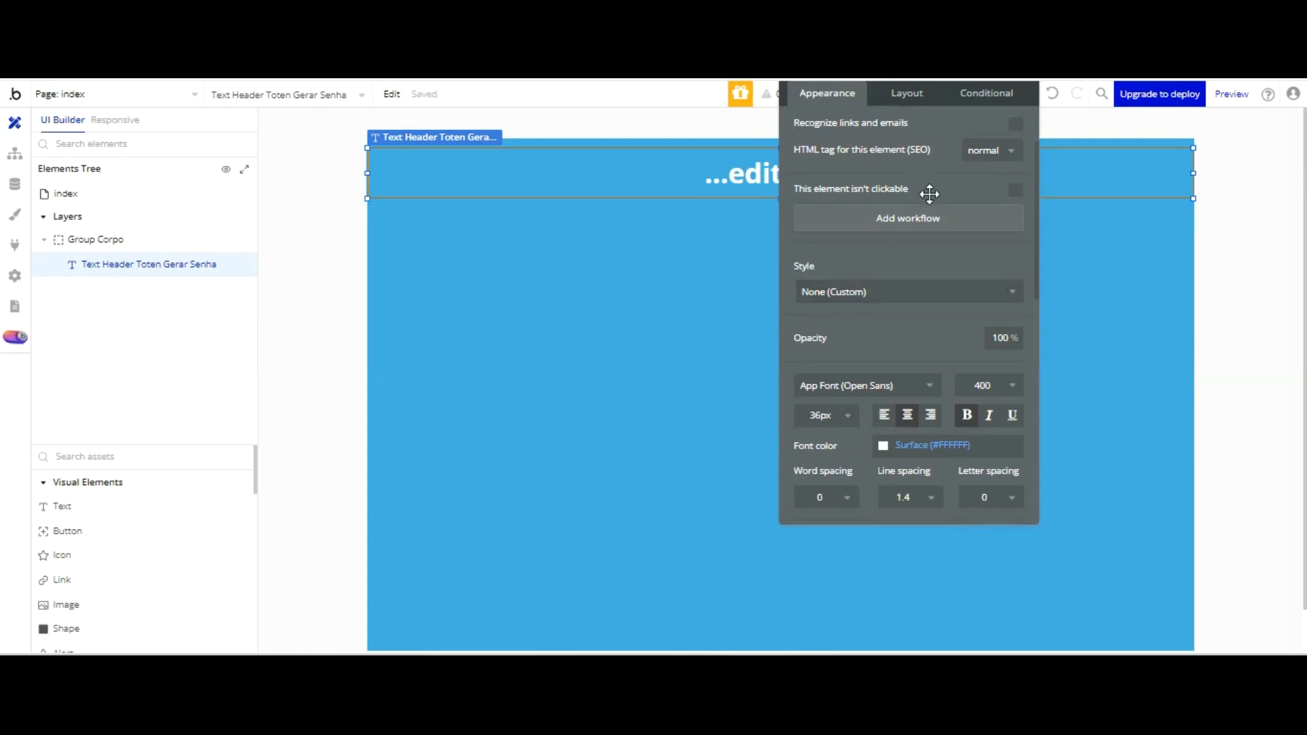
- Give the header text a flat background in the dark navy Text color variable (#091747)
scroll(897, 320, "down", 3)
left_click(921, 398)
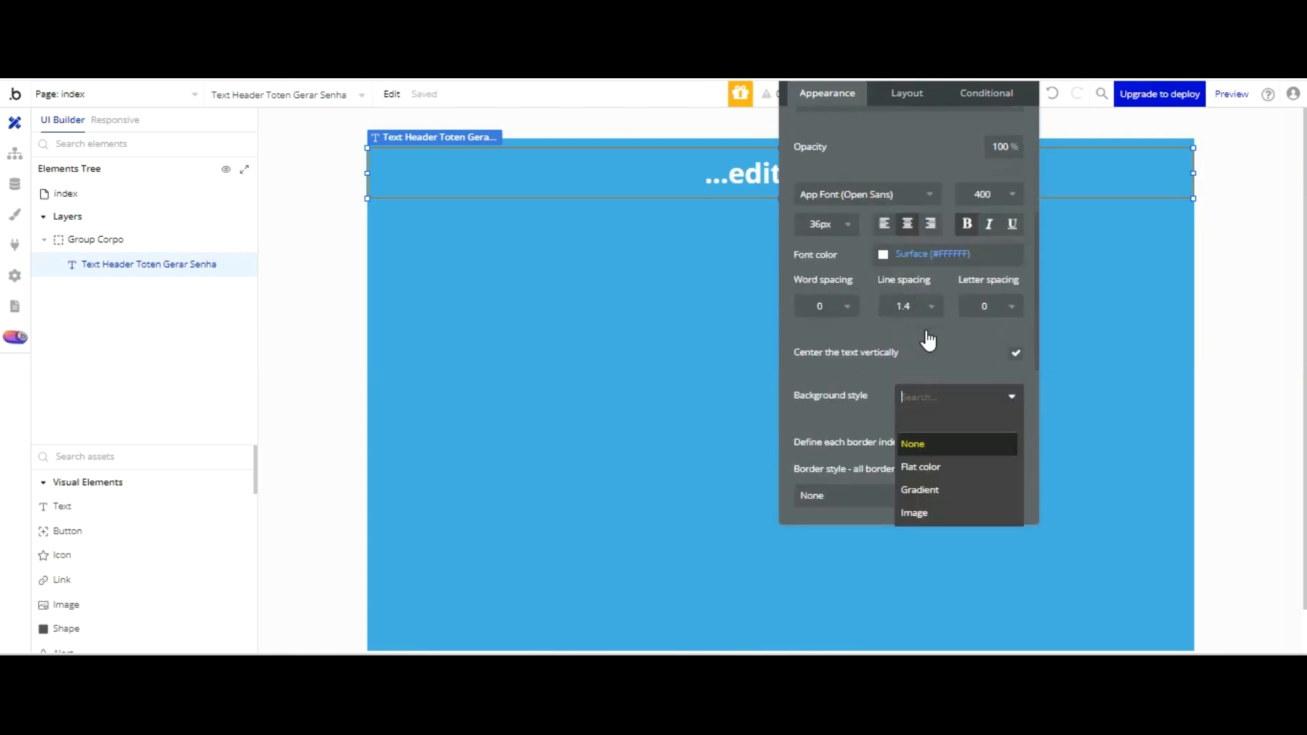
left_click(922, 467)
left_click(926, 426)
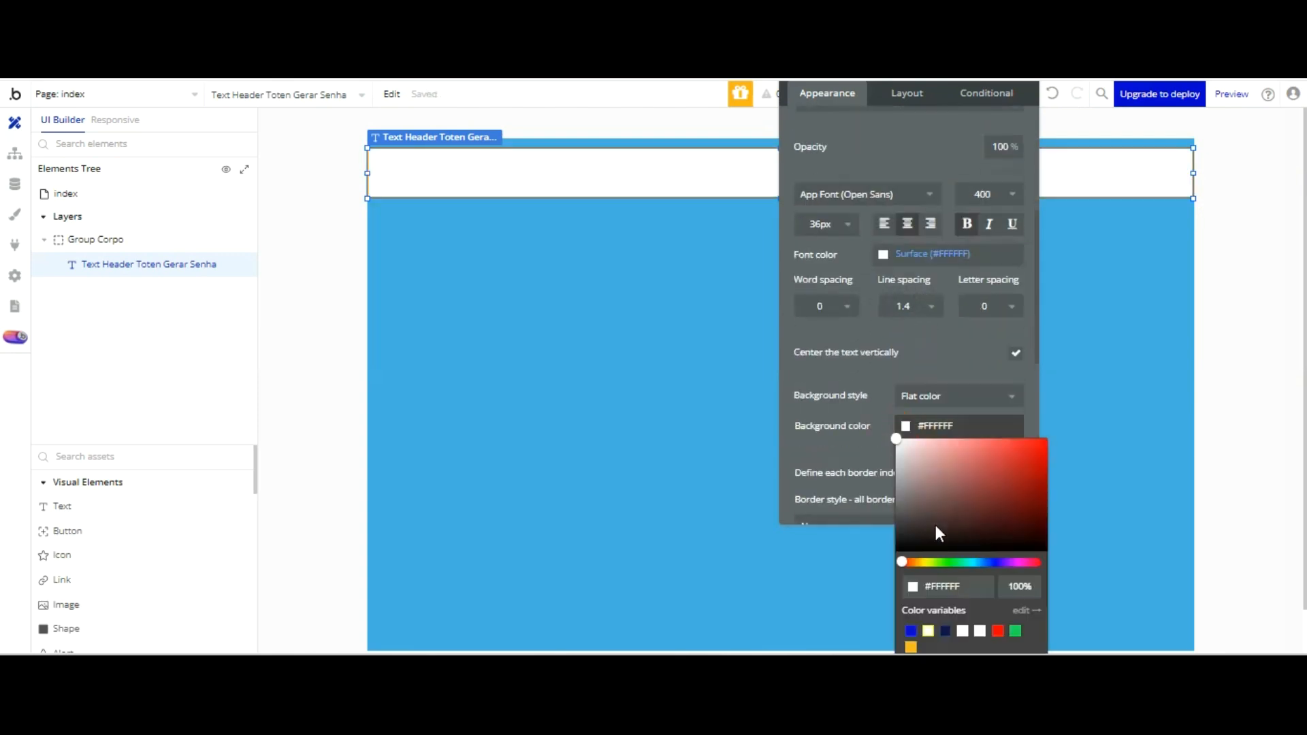
left_click(945, 632)
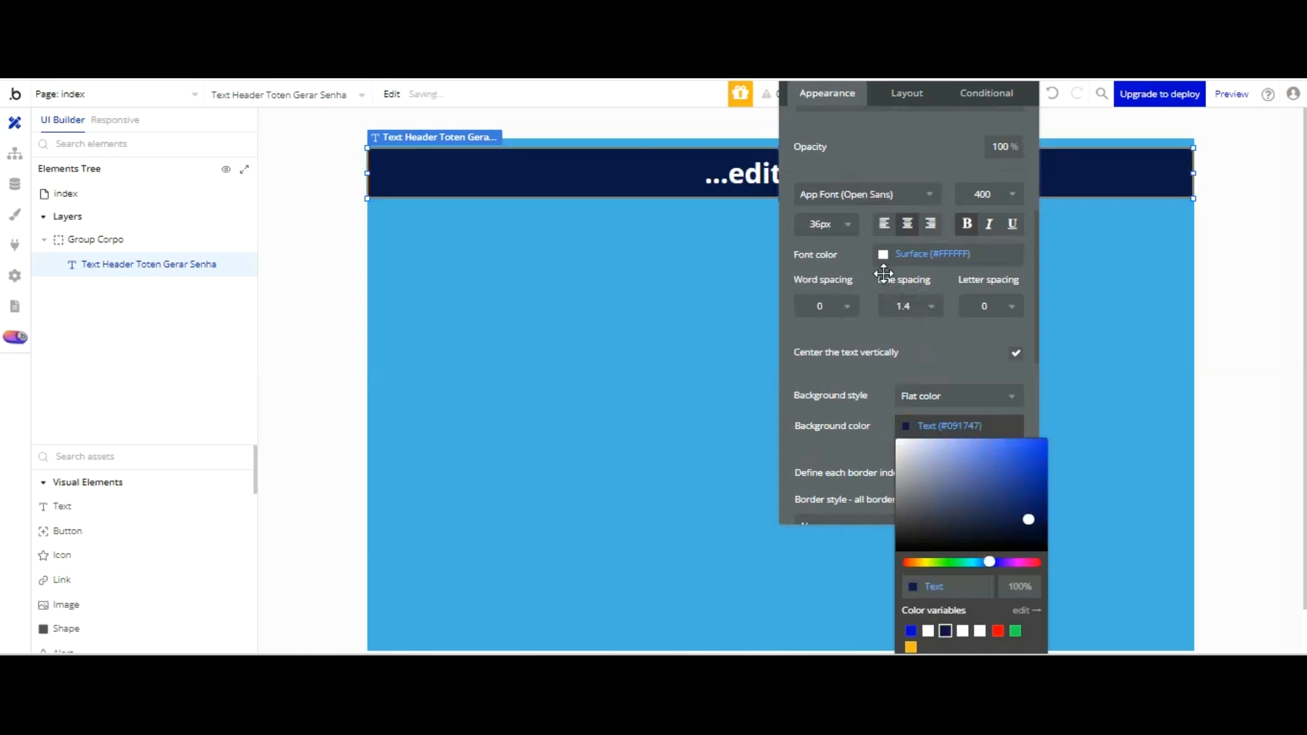
- Change the header text's background color to the white Surface color variable (#FFFFFF)
left_click(923, 240)
left_click_drag(921, 239, 1140, 313)
left_click(1121, 517)
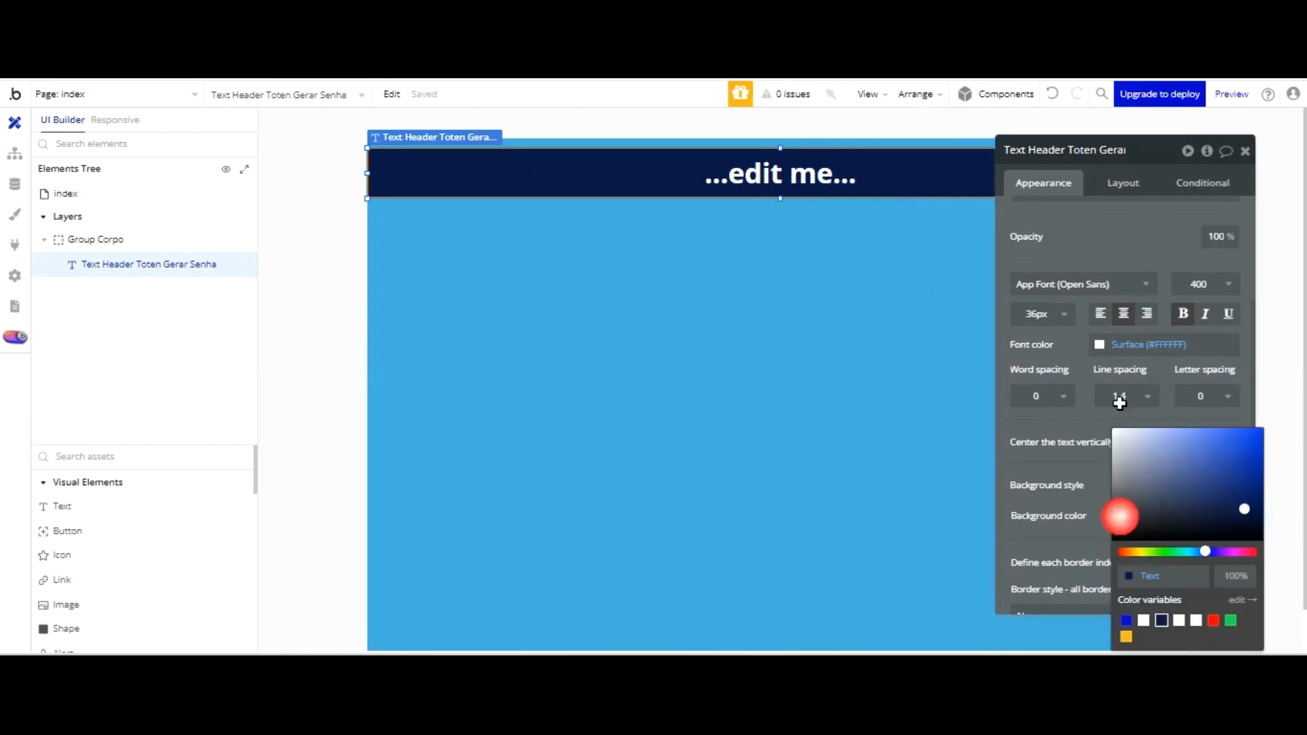
left_click(1179, 620)
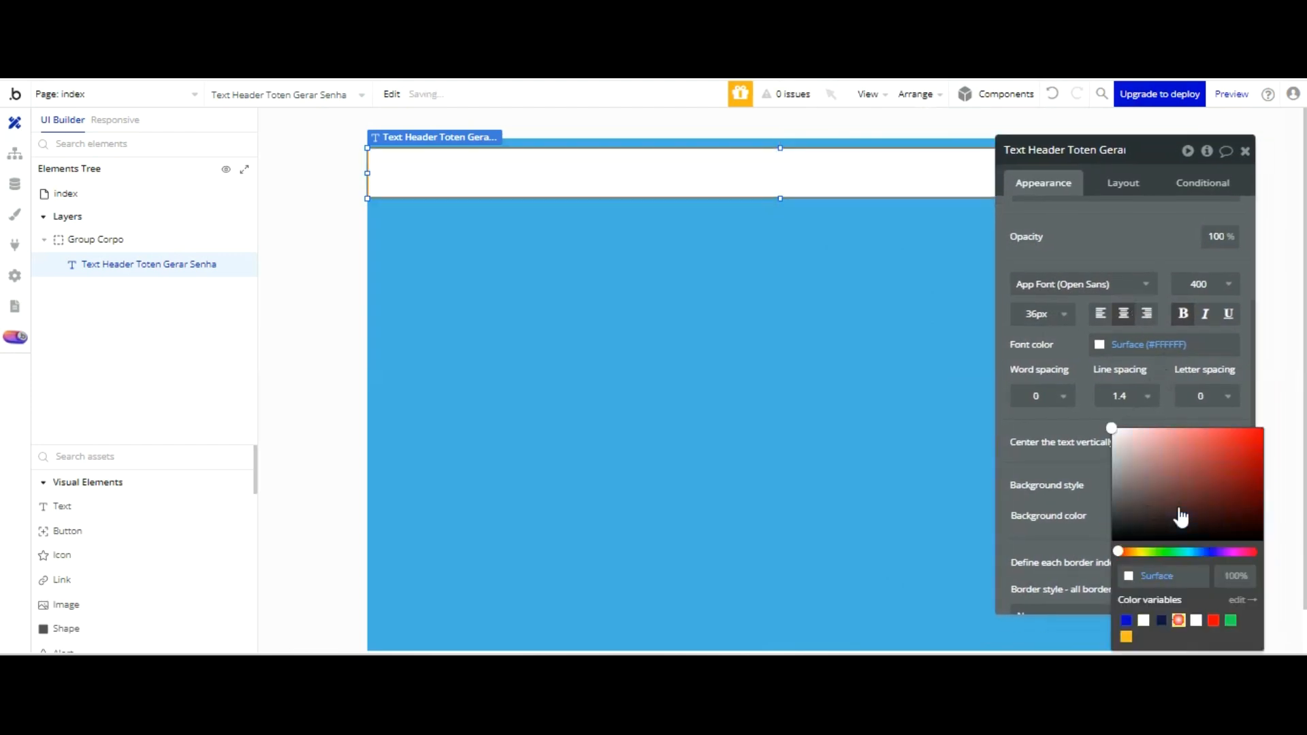
left_click(1086, 314)
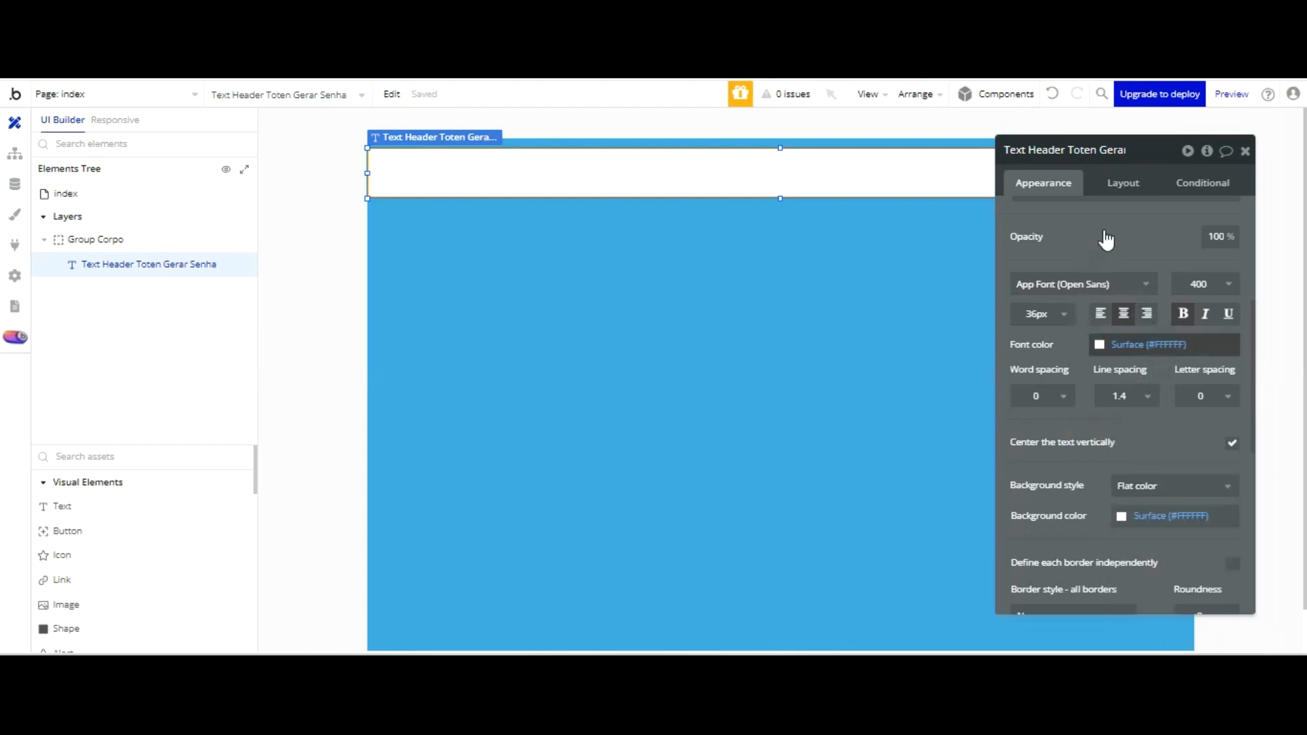
- Set the header text's font color to the dark navy Text color variable (#091747)
left_click(1099, 345)
left_click(1138, 550)
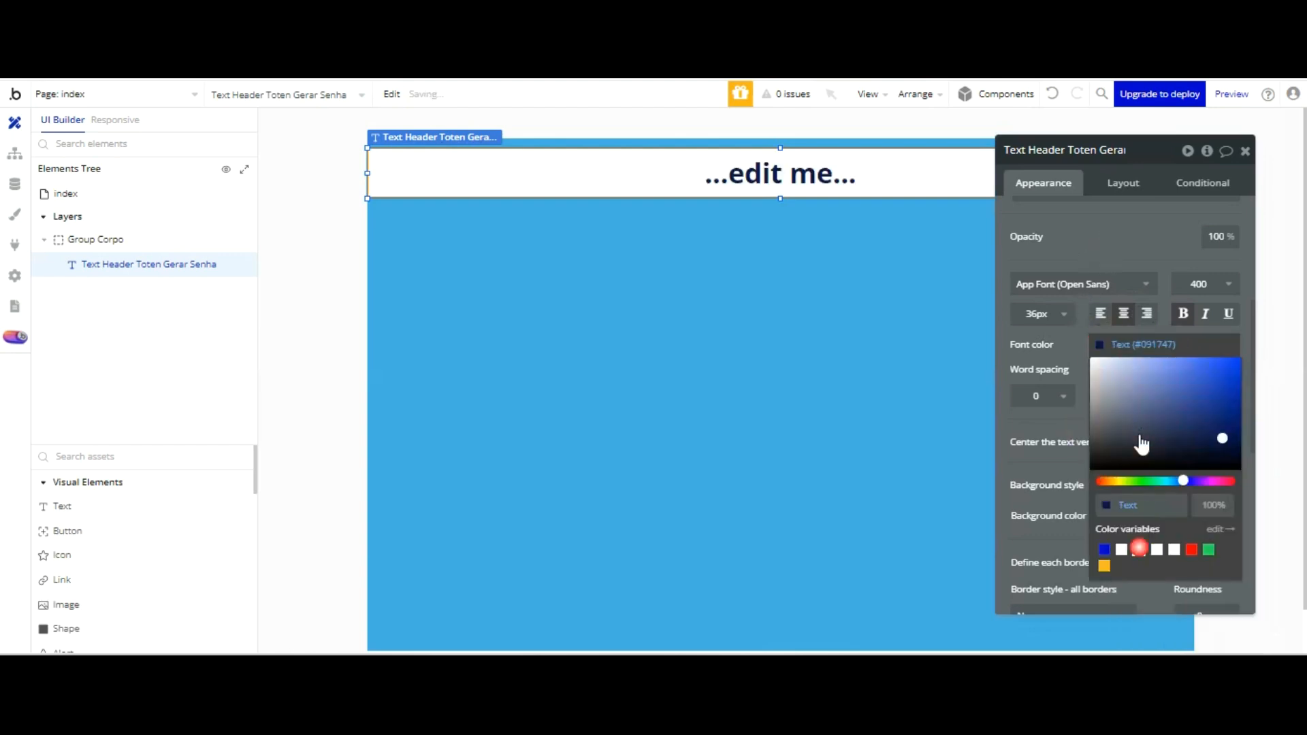
left_click(1073, 243)
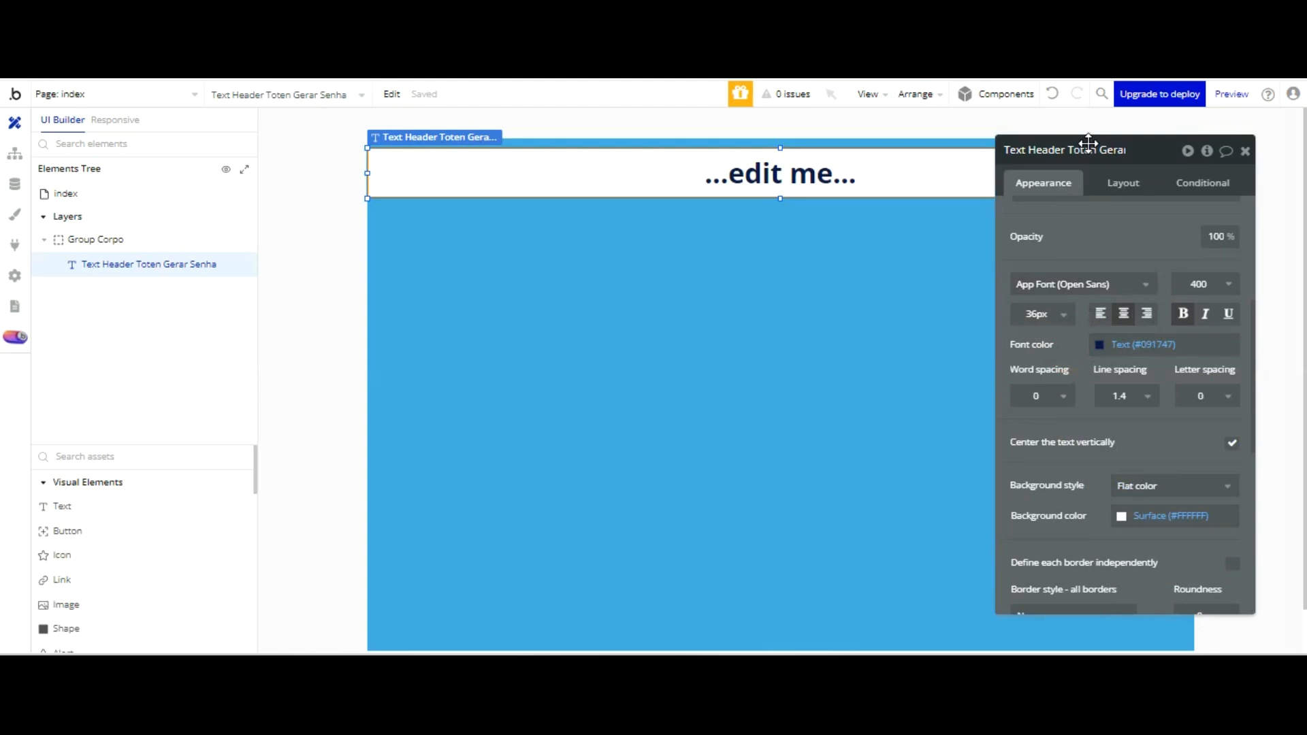
- Replace the header's placeholder text with TOTEN ATENDIMENTO
left_click_drag(1088, 143, 176, 89)
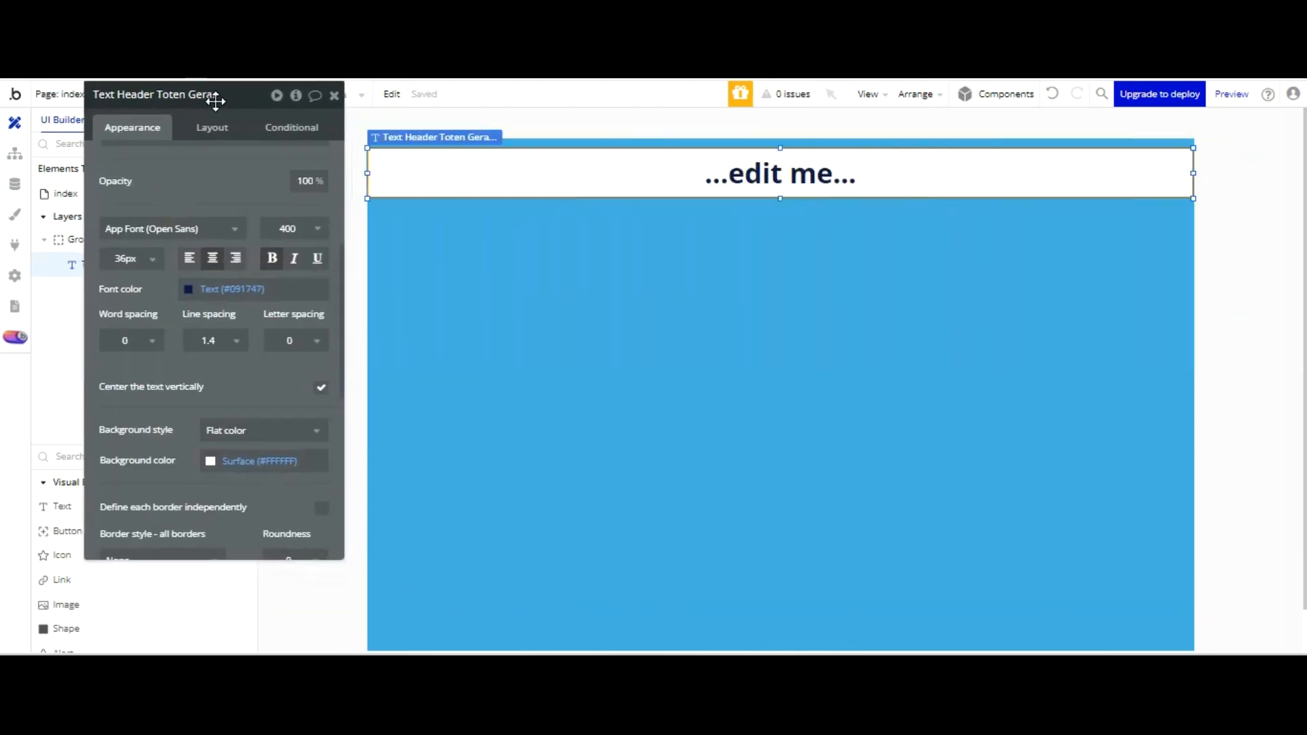
scroll(186, 130, "up", 4)
left_click(359, 123)
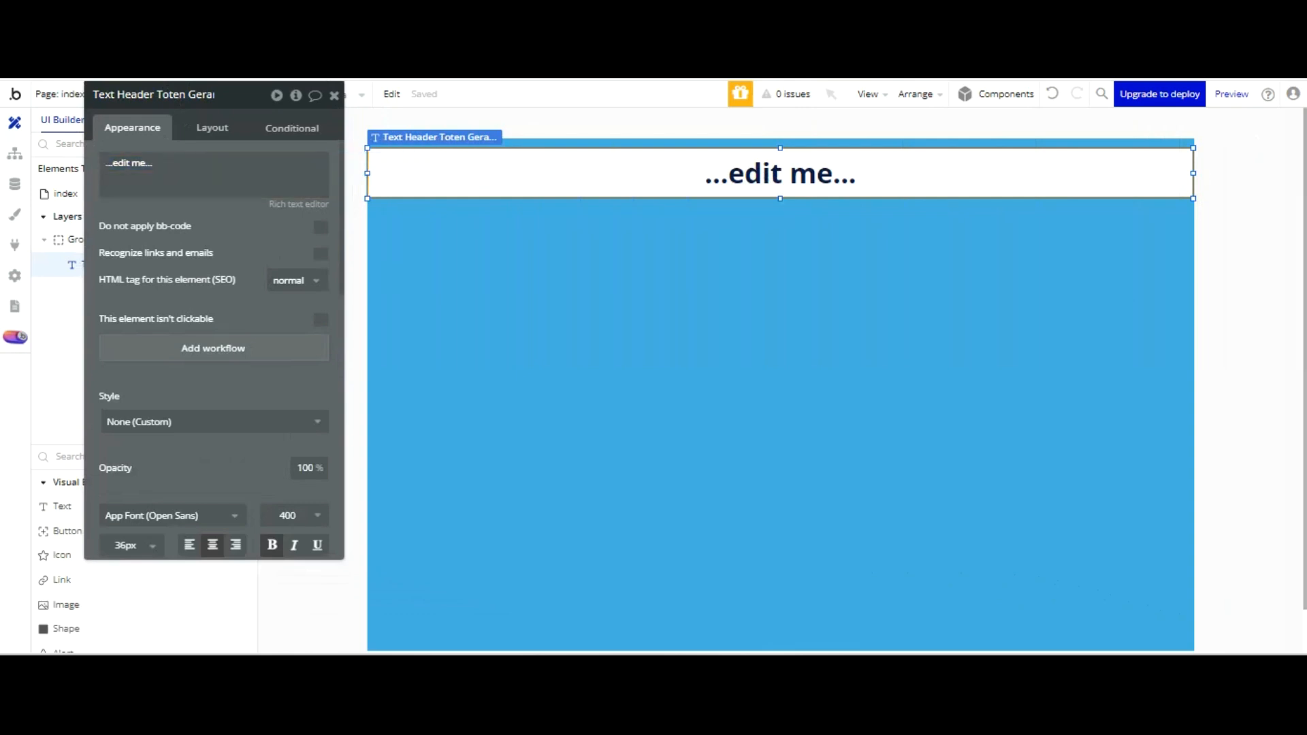
left_click(252, 181)
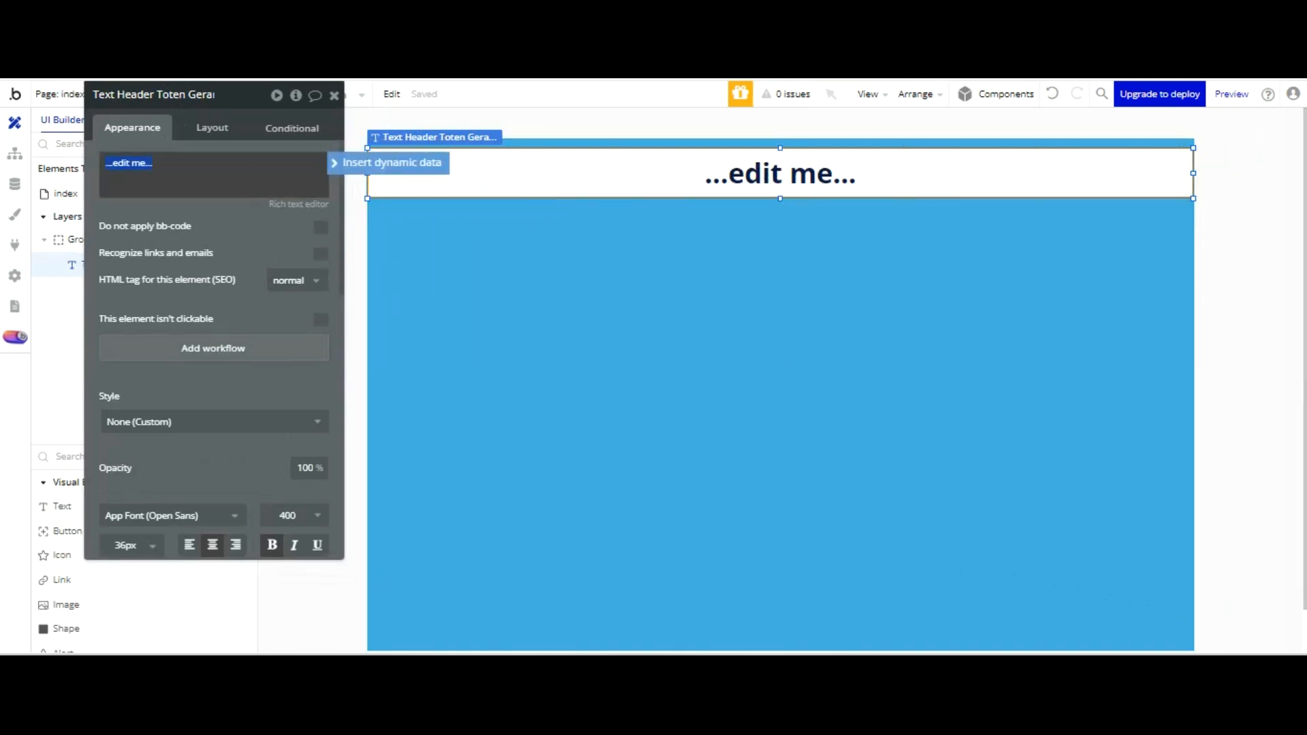
type("TOTEN ATENDIMENTO")
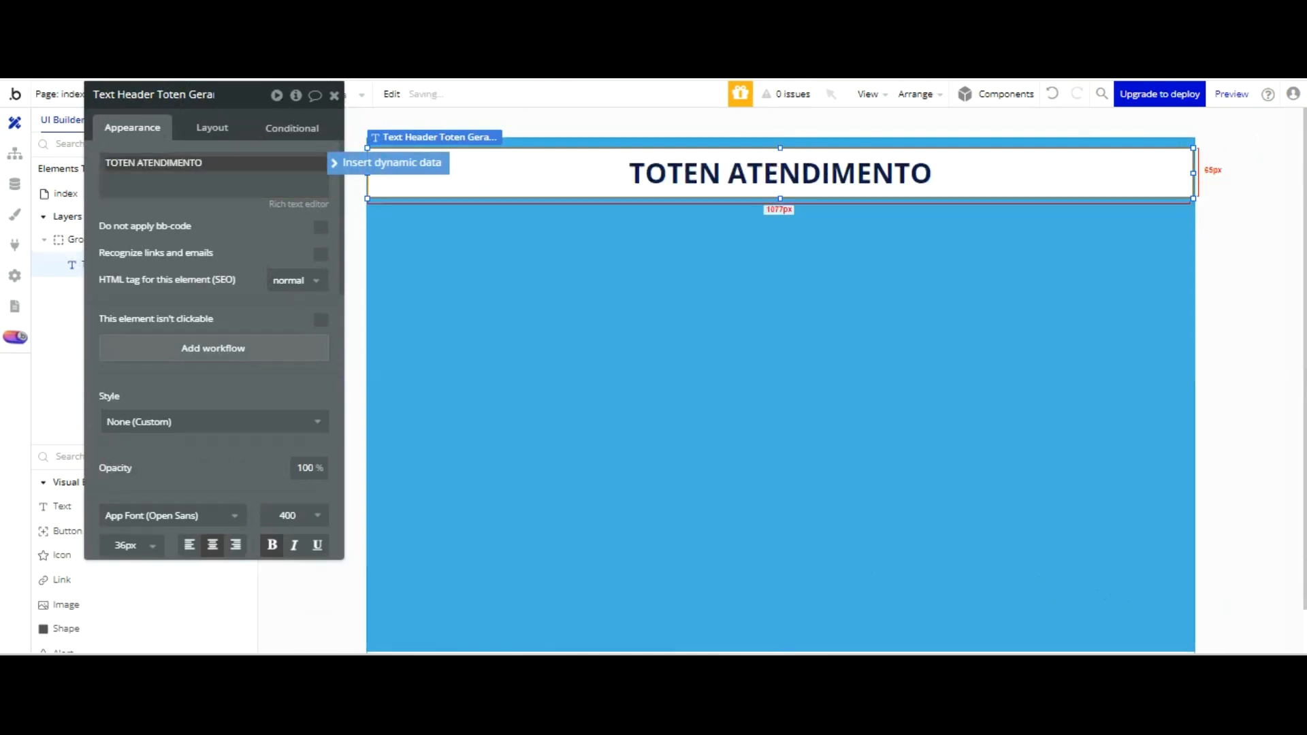
left_click(996, 183)
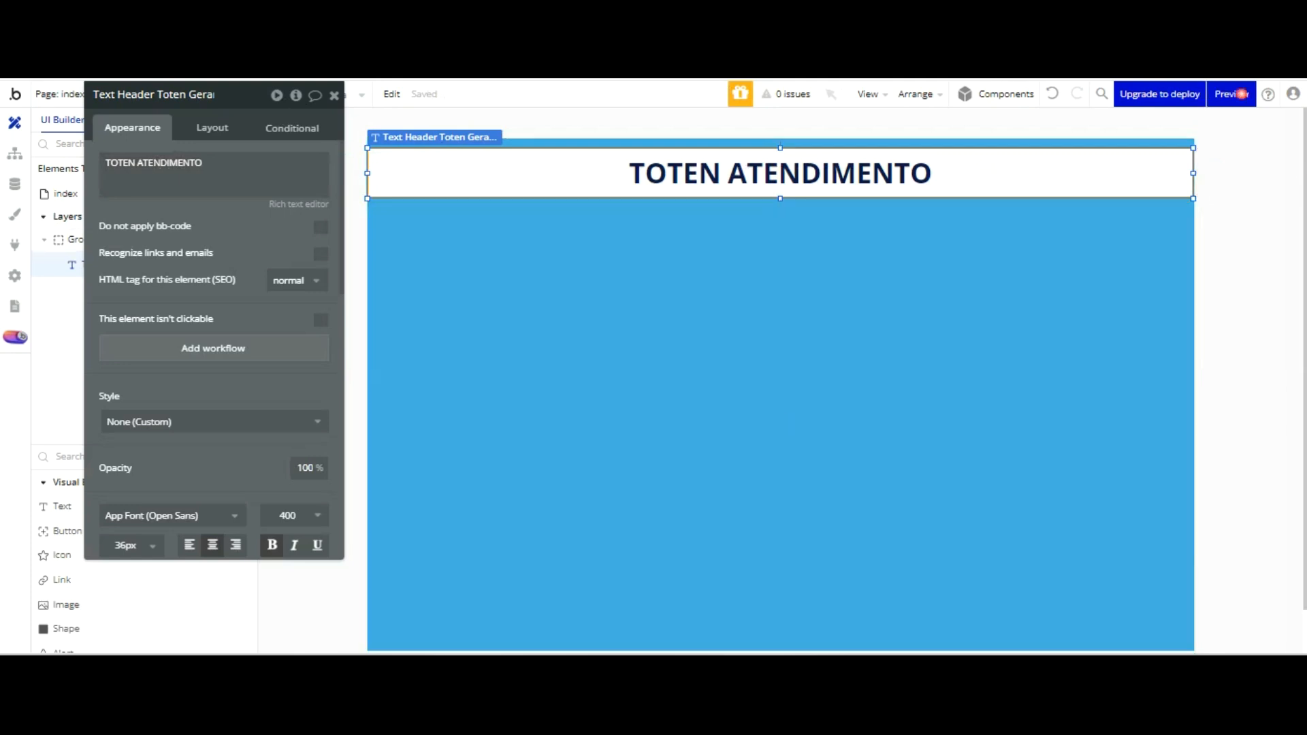
- Preview the page and examine the header and blue body group at different zoom levels
left_click(1232, 94)
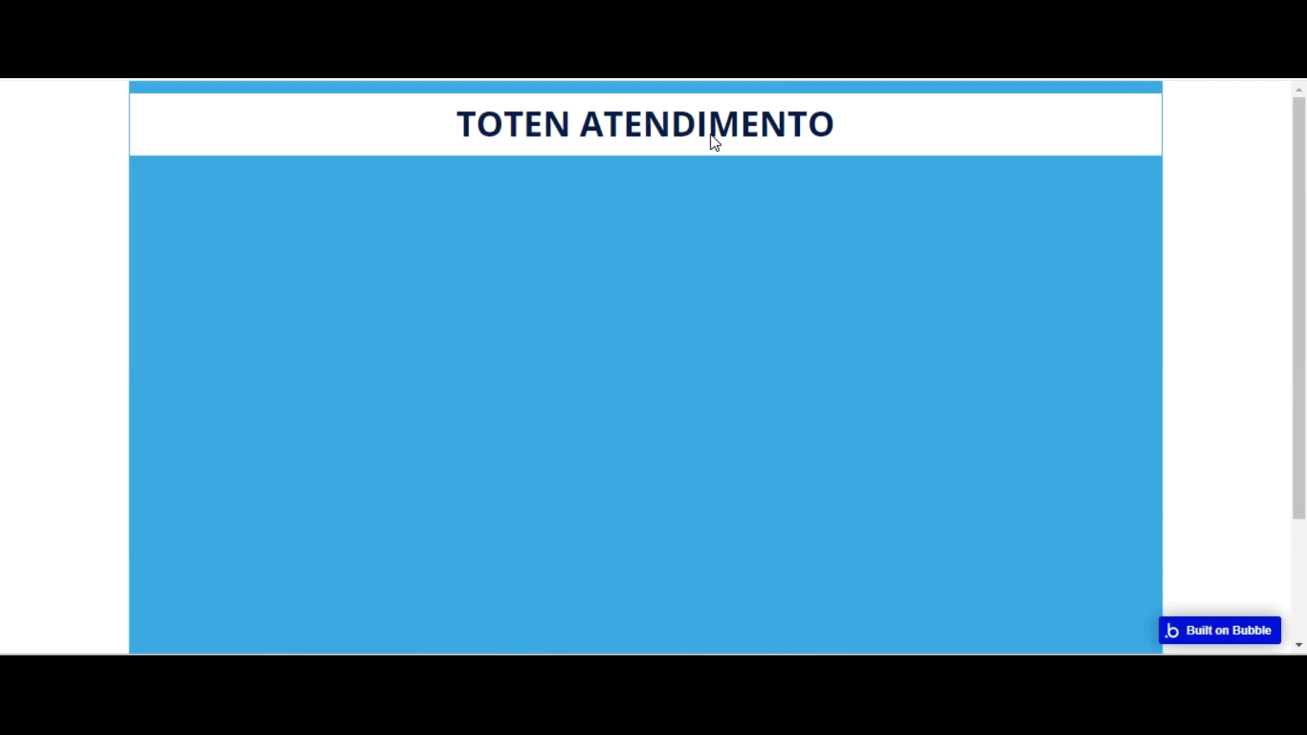
scroll(715, 143, "down", 3)
scroll(715, 143, "up", 3)
key("ctrl+minus")
key("ctrl+minus")
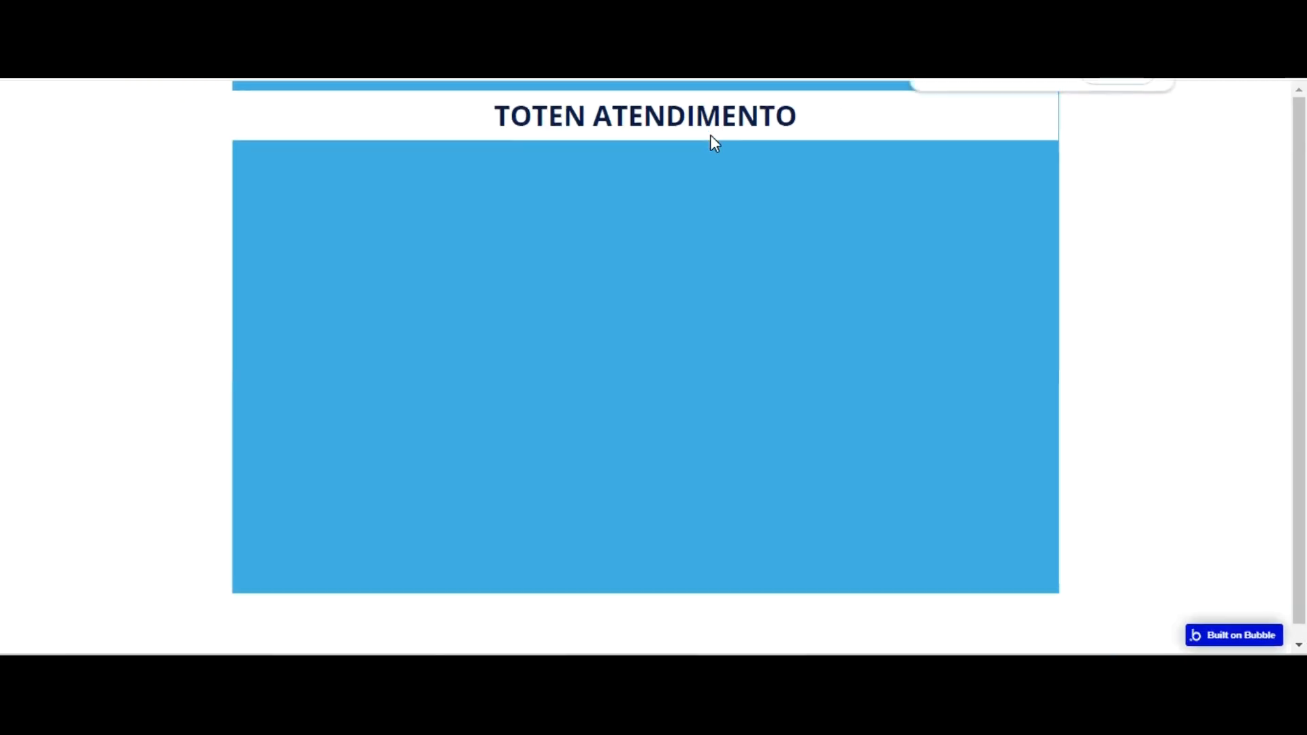
key("ctrl+plus")
scroll(759, 147, "down", 2)
scroll(749, 119, "up", 2)
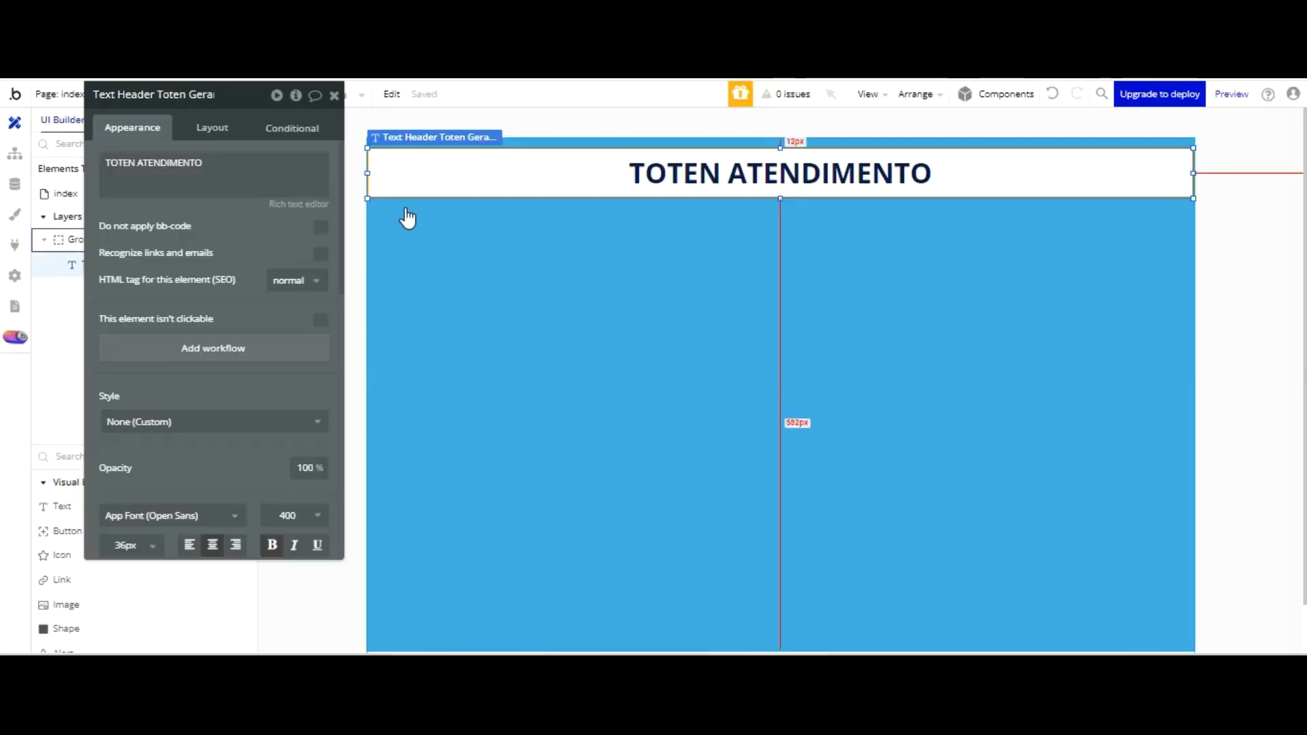
- Give Group Corpo a solid border on all sides, reusing its background color #43AEE0 as the border color
left_click(454, 328)
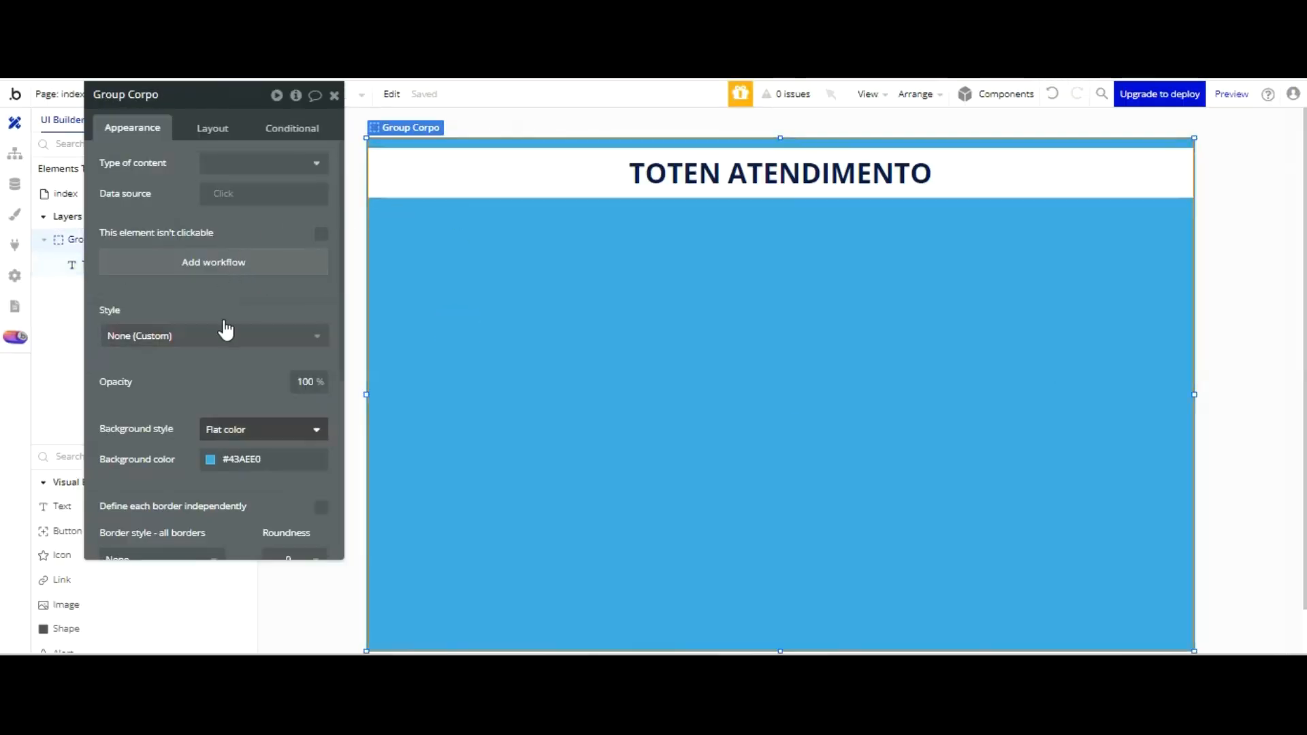
scroll(226, 331, "down", 3)
left_click(185, 372)
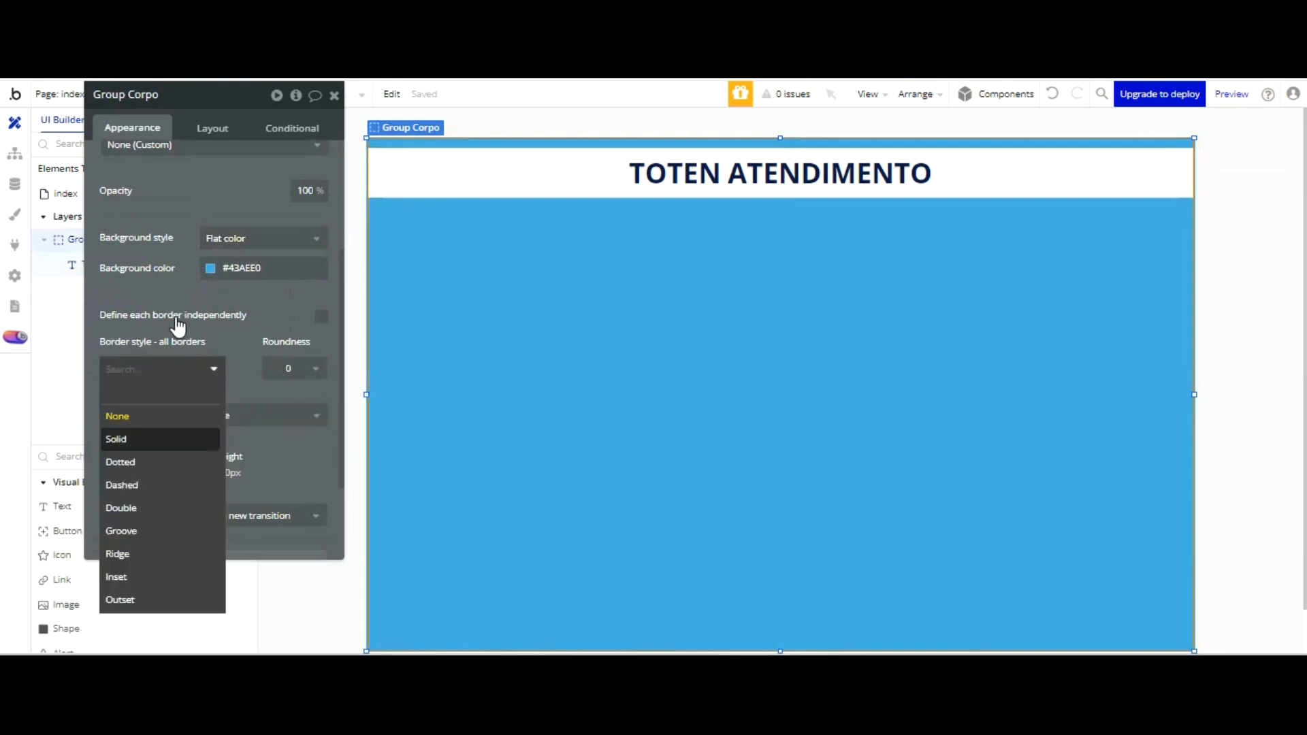
left_click(175, 438)
left_click(162, 429)
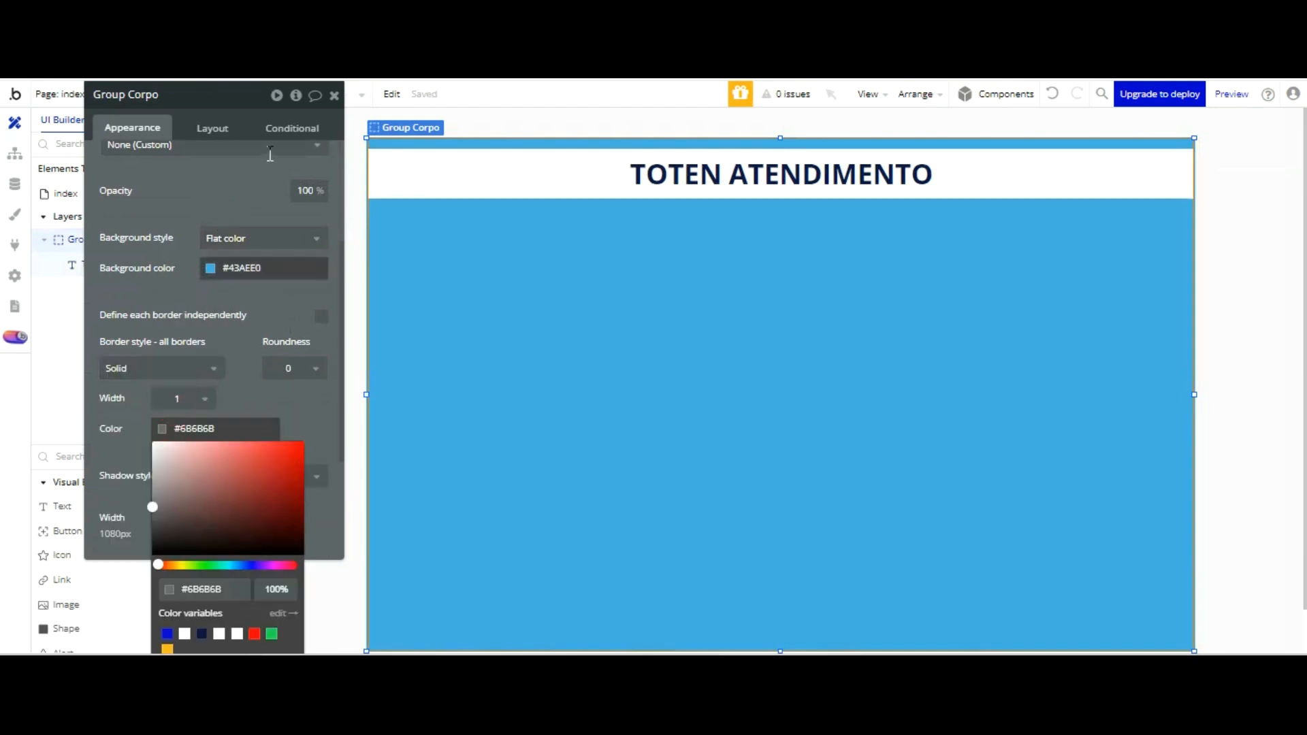
left_click(269, 267)
key("ctrl+c")
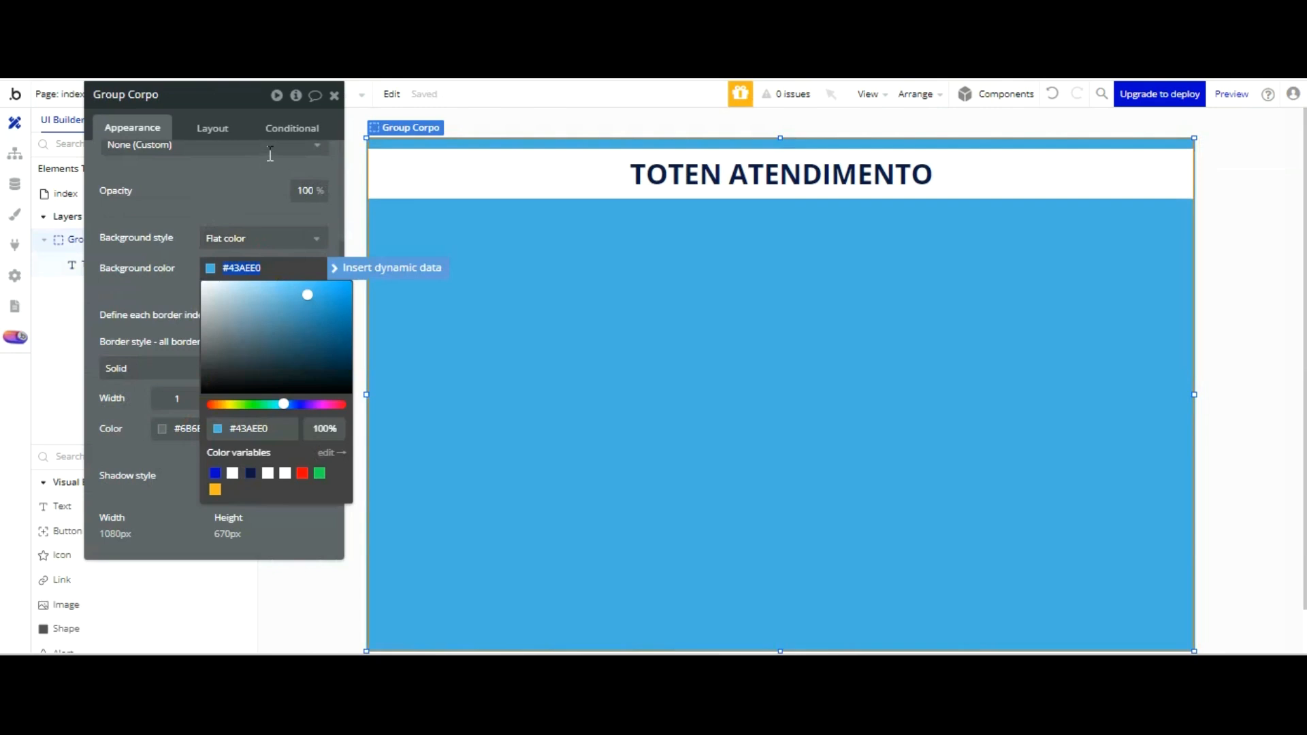
left_click(164, 429)
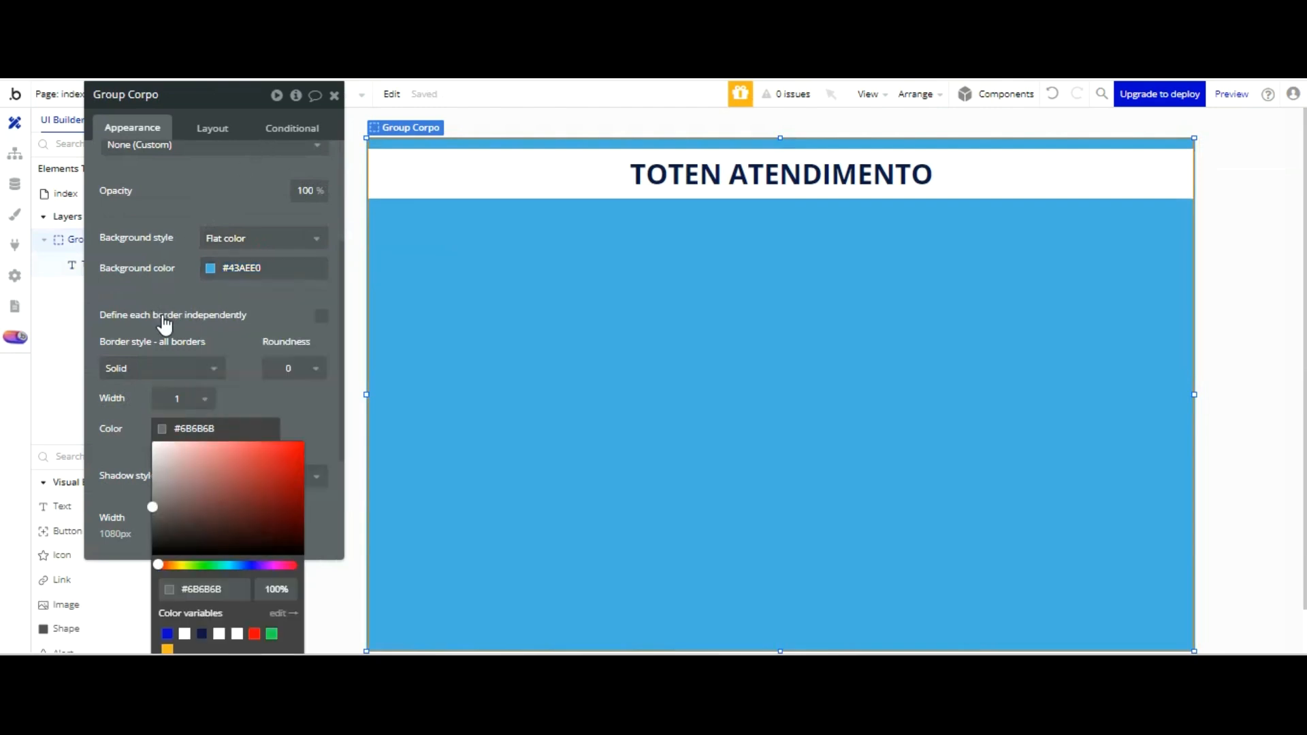
left_click(228, 427)
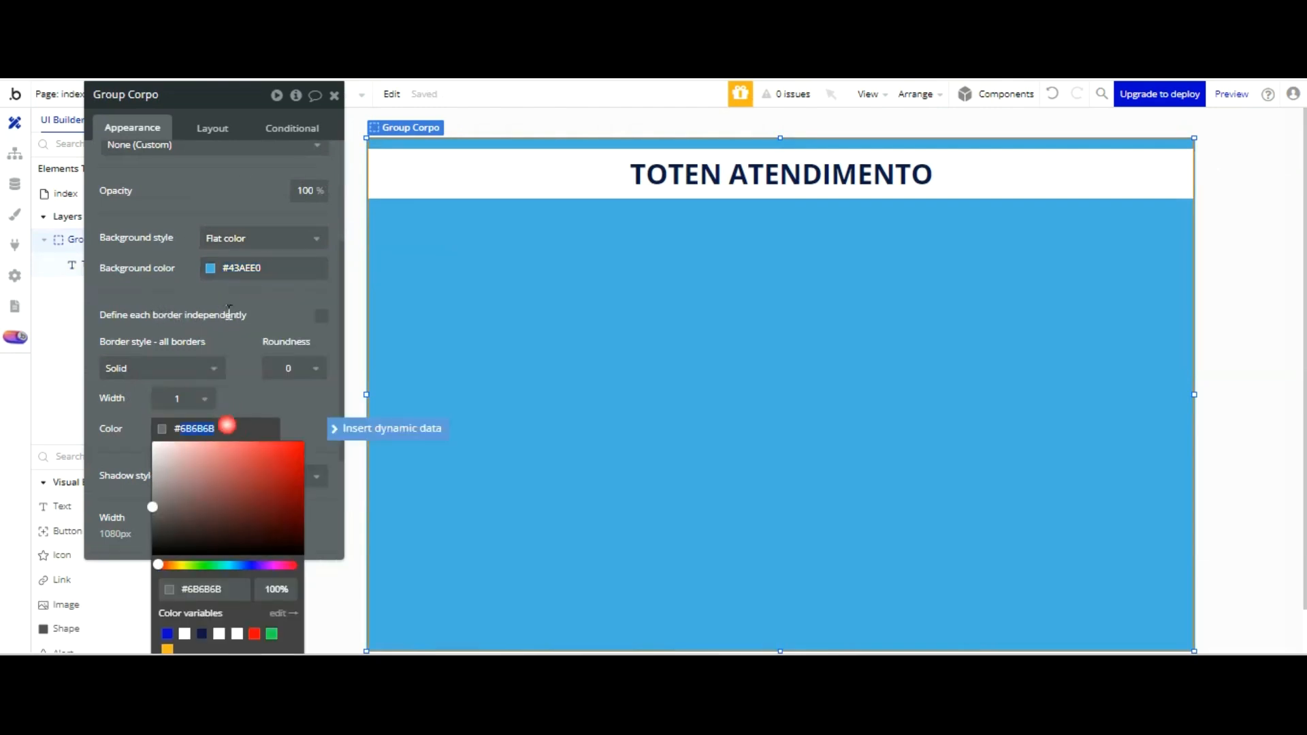
key("ctrl+v")
left_click(233, 363)
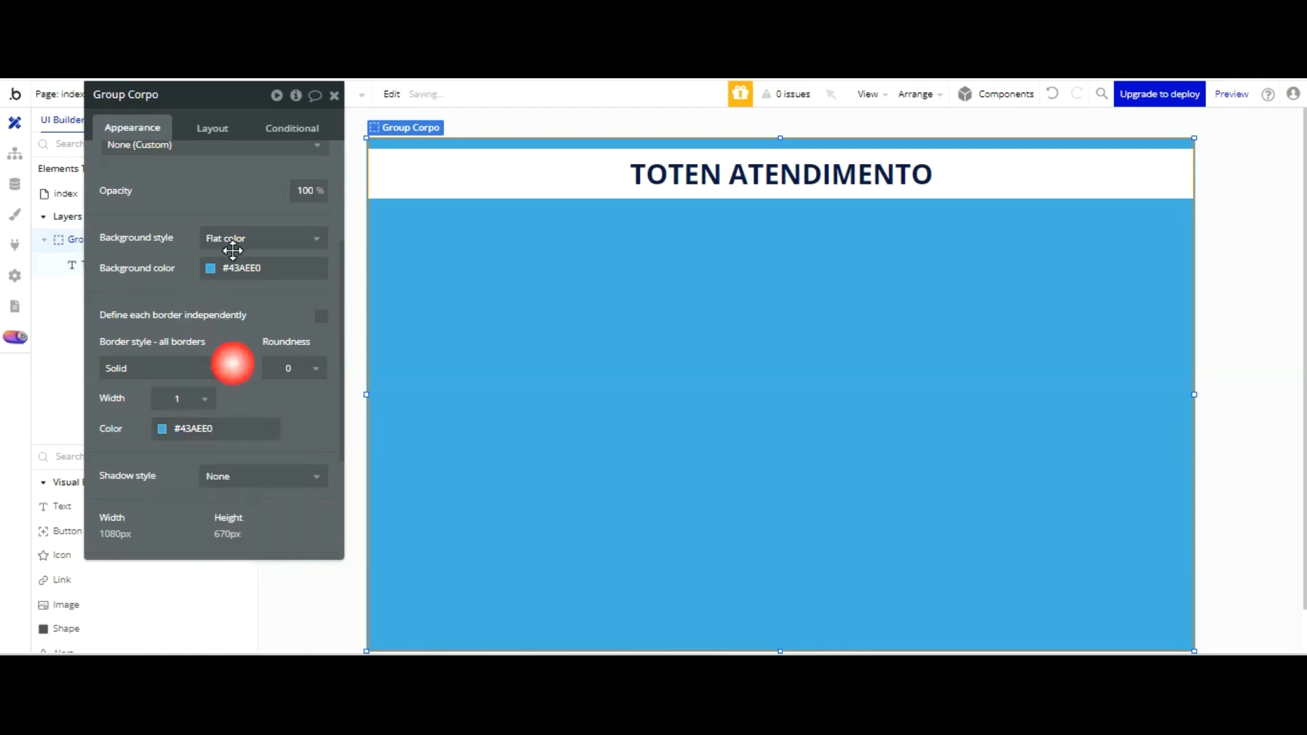
- Reload the page preview and examine the edges of the header and body group
left_click(400, 81)
left_click(163, 188)
key("F5")
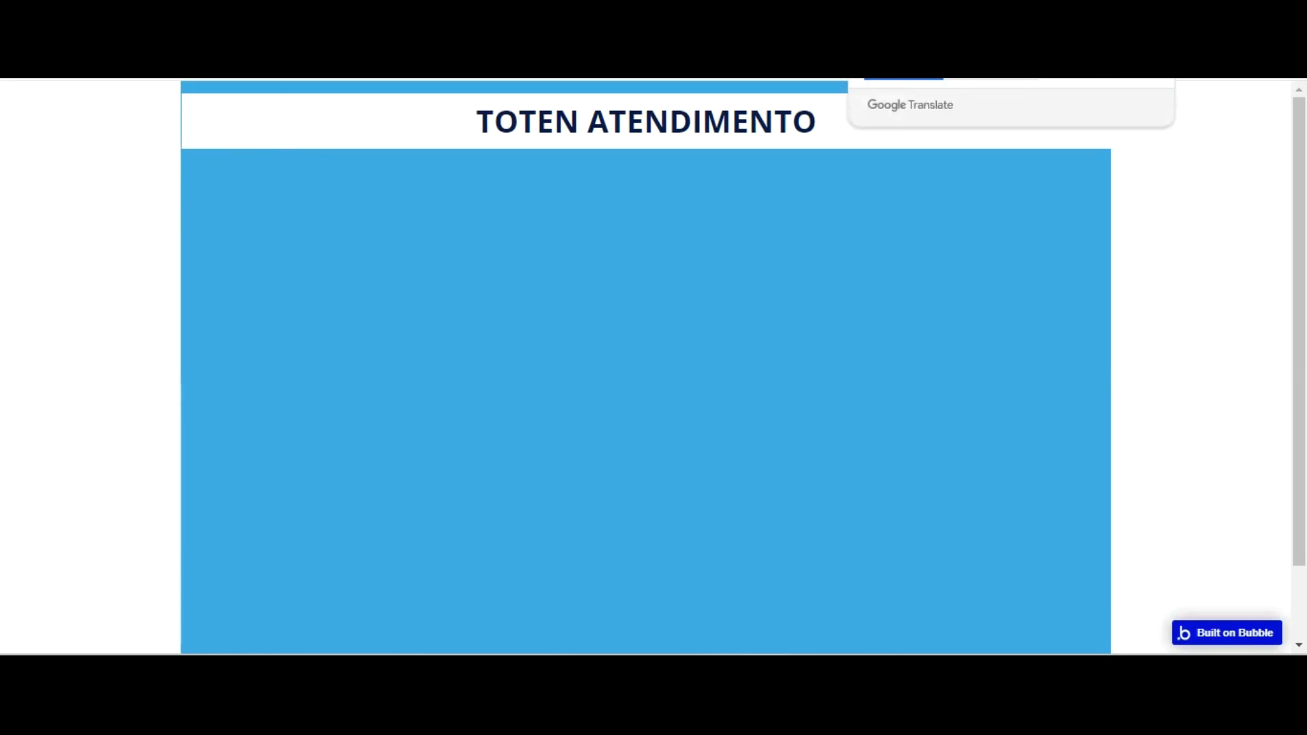
left_click(1045, 184)
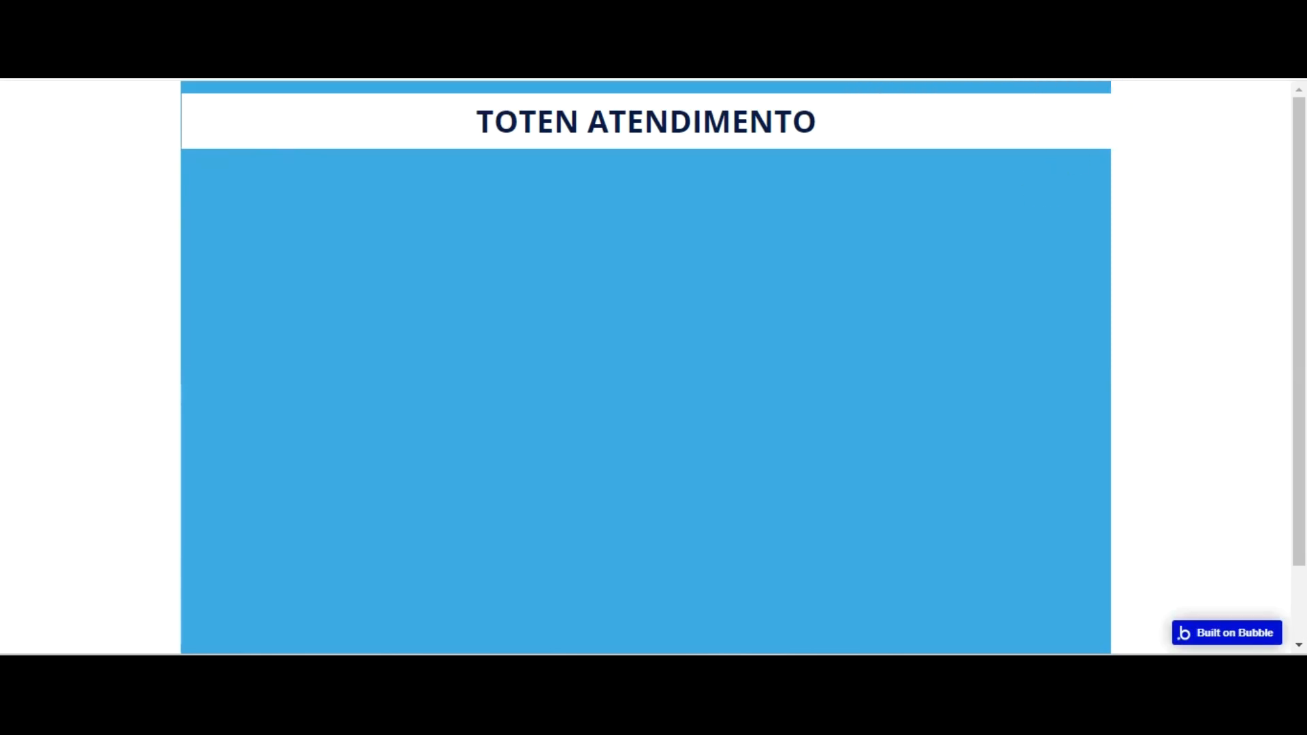
- Try nudging the header text slightly to the left and reload the preview to check its edges
left_click(454, 82)
left_click(450, 176)
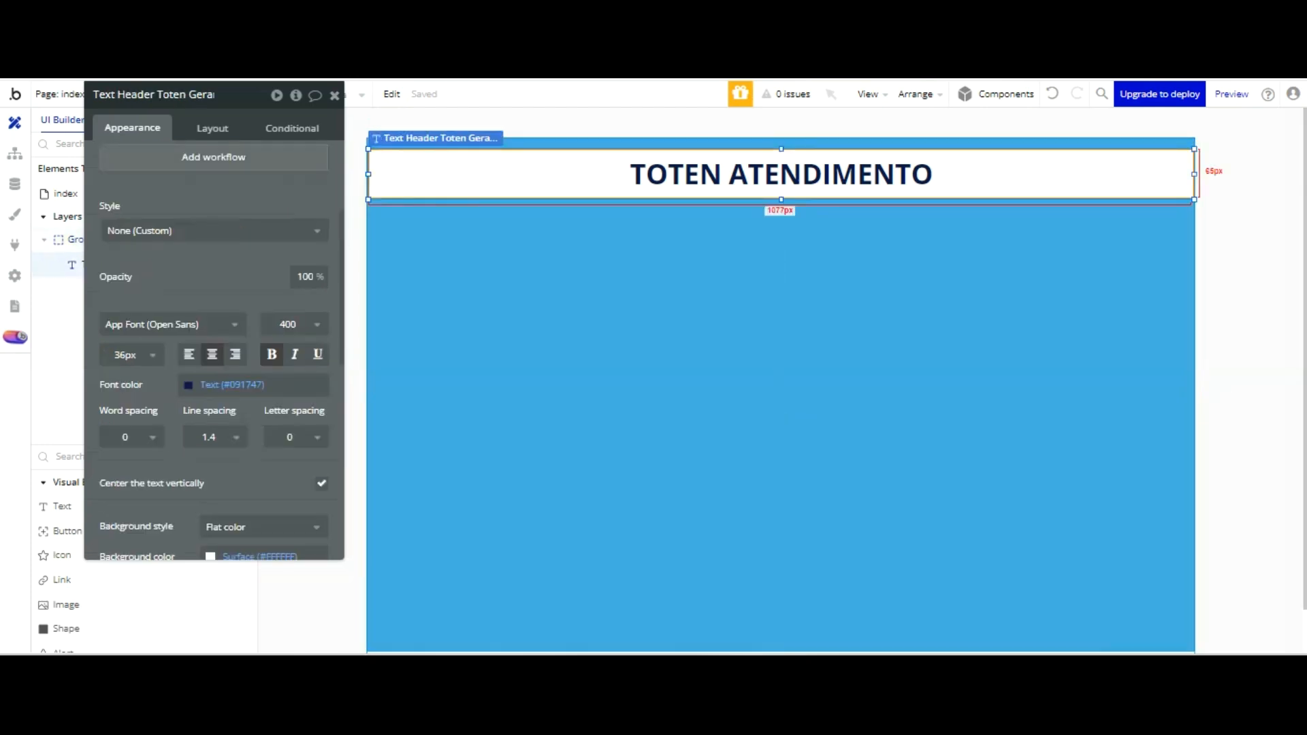
key("Left")
key("ctrl+Tab")
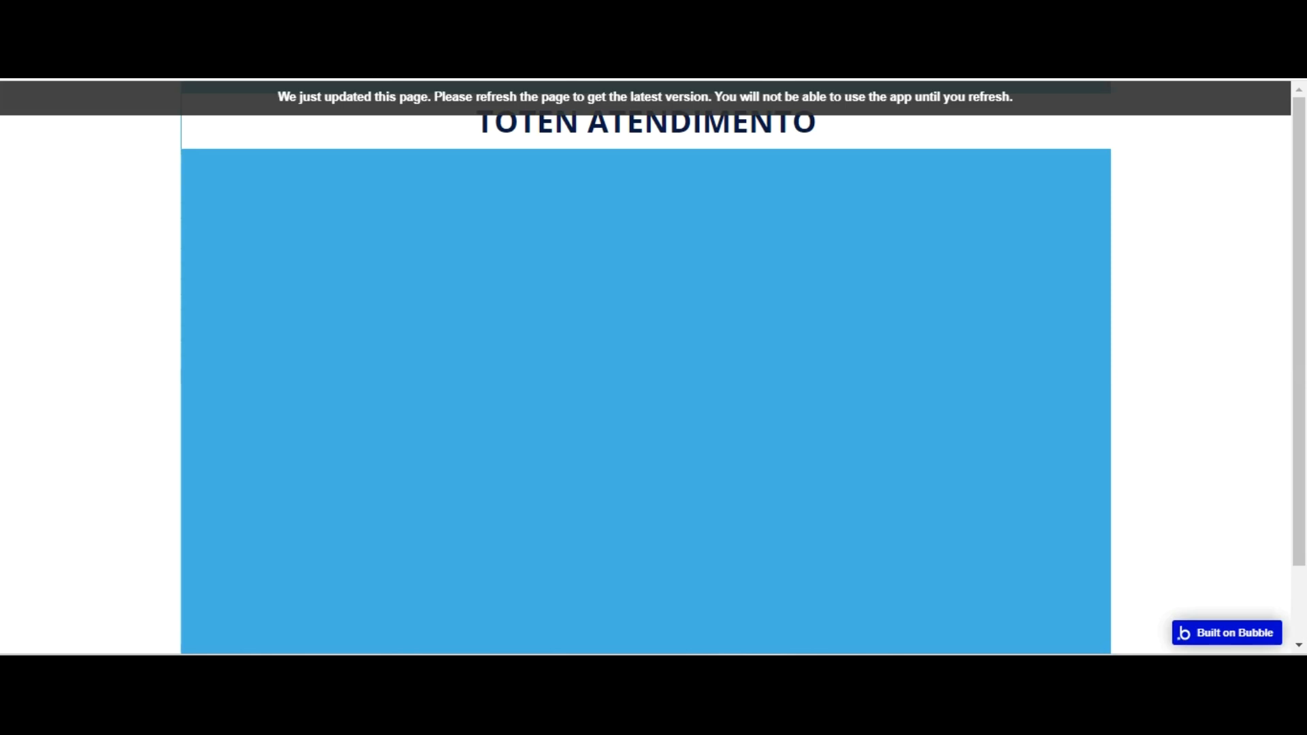
left_click(574, 216)
key("F5")
left_click(286, 75)
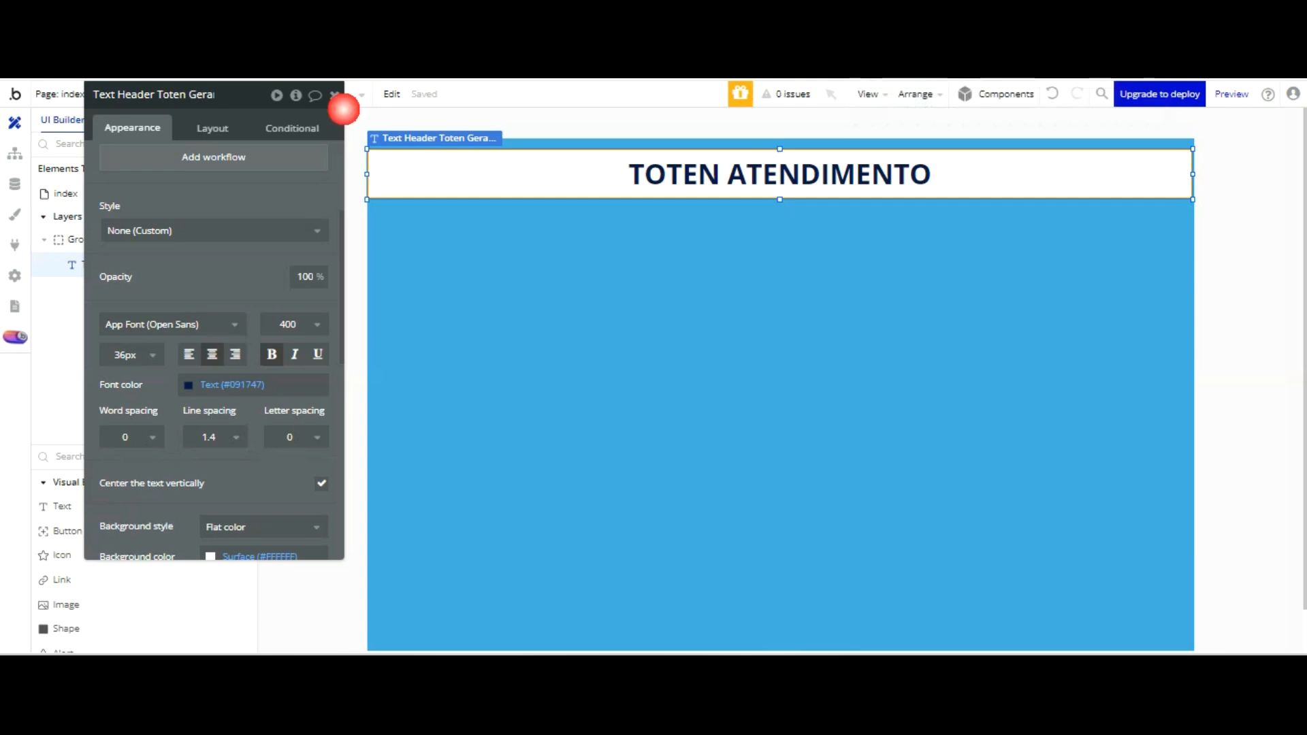
- Nudge the header text back to the right and reload the preview to check the alignment
key("Right")
key("Right")
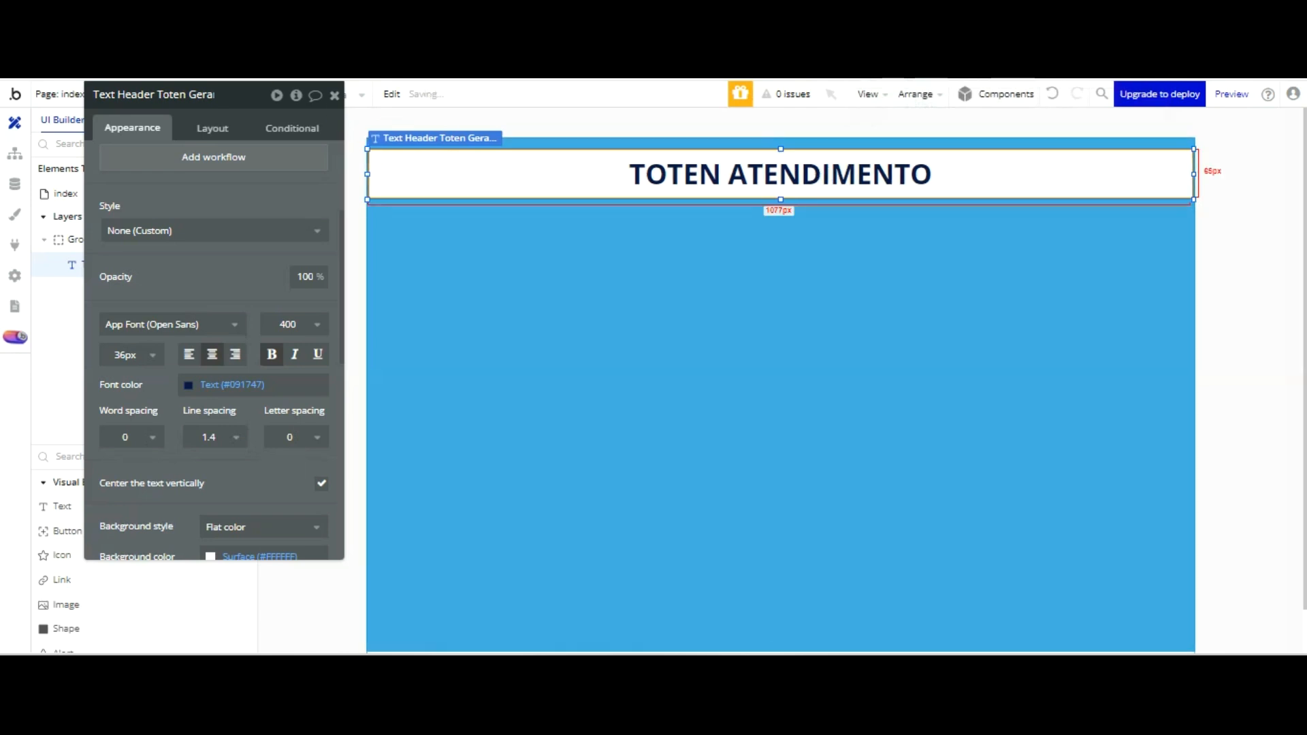
key("ctrl+Tab")
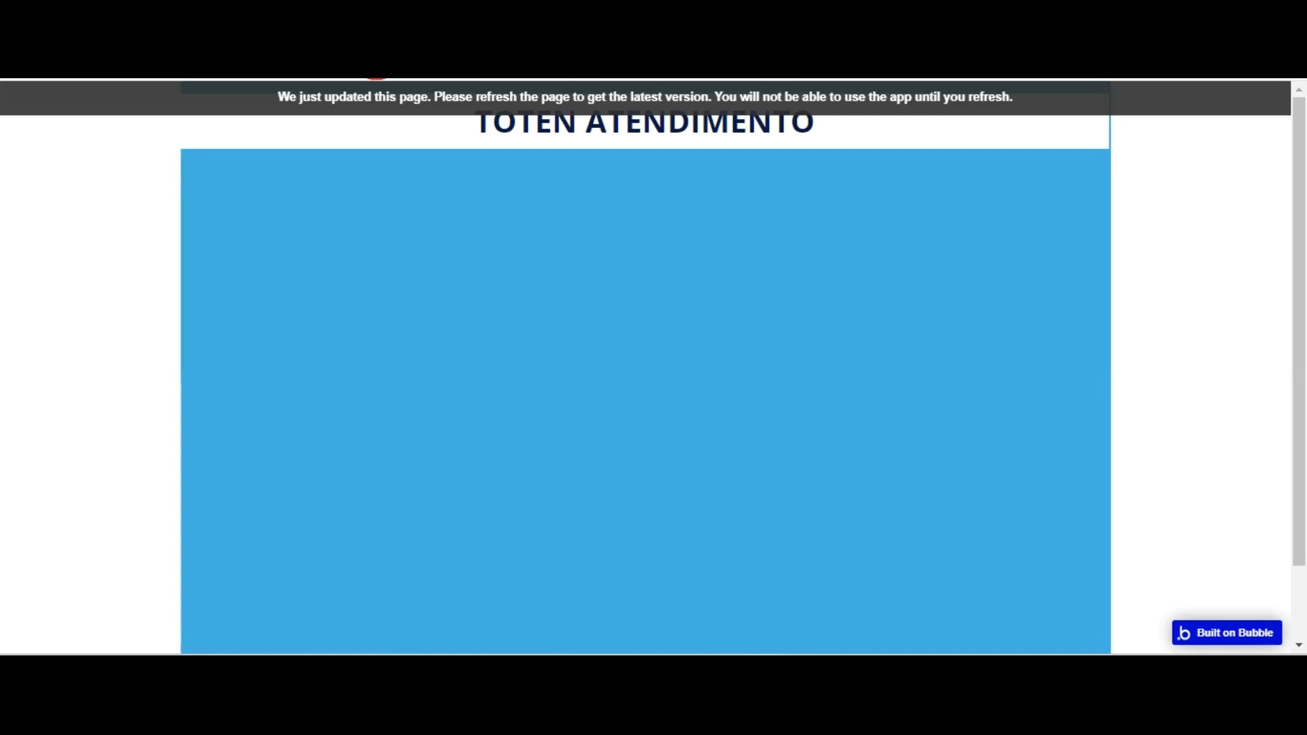
key("F5")
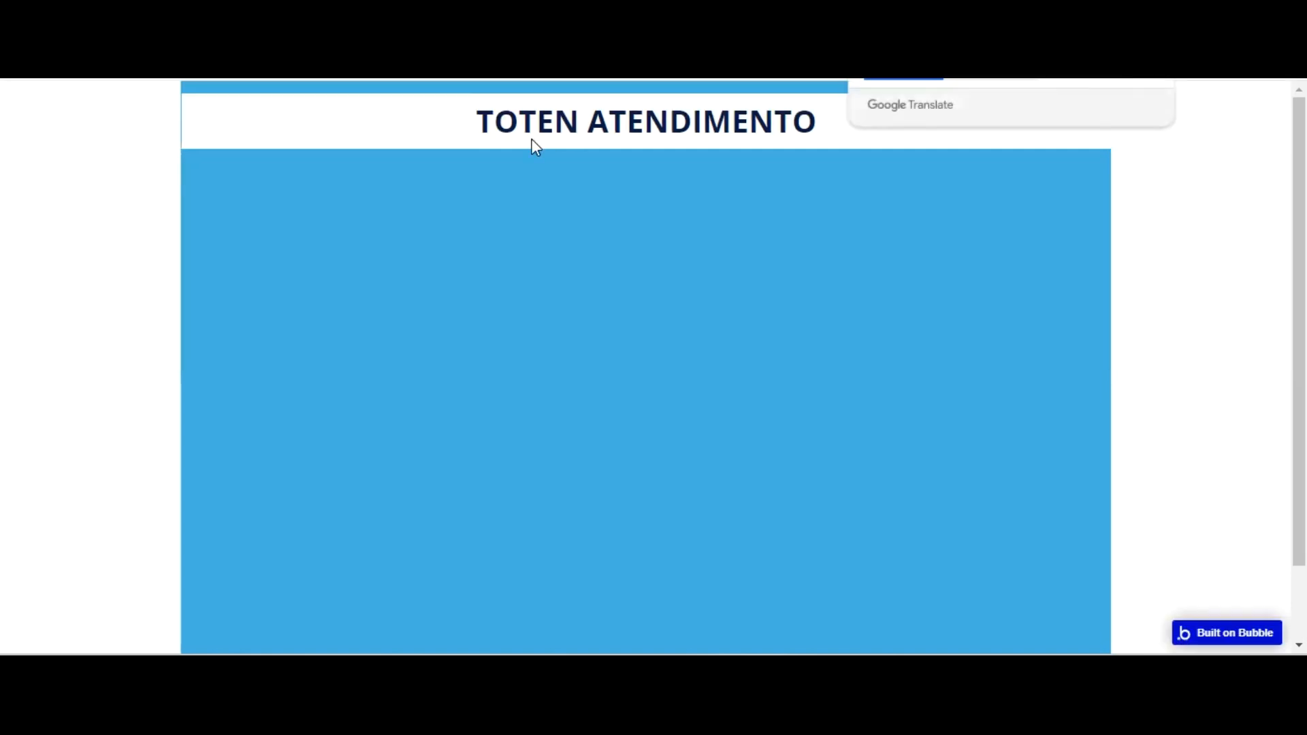
key("ctrl+Tab")
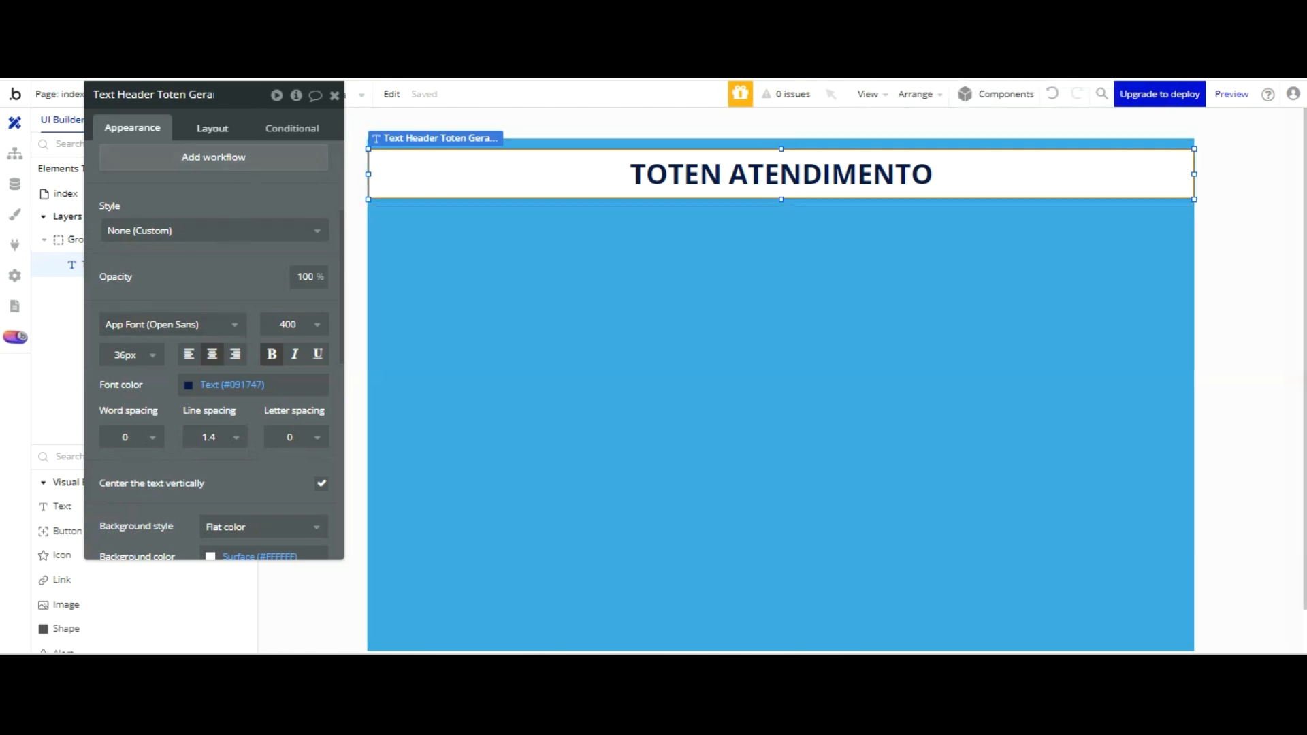
- Set the header text's width to 1080 and reload the preview to check how it fits the body group
left_click(215, 128)
key("ctrl+a")
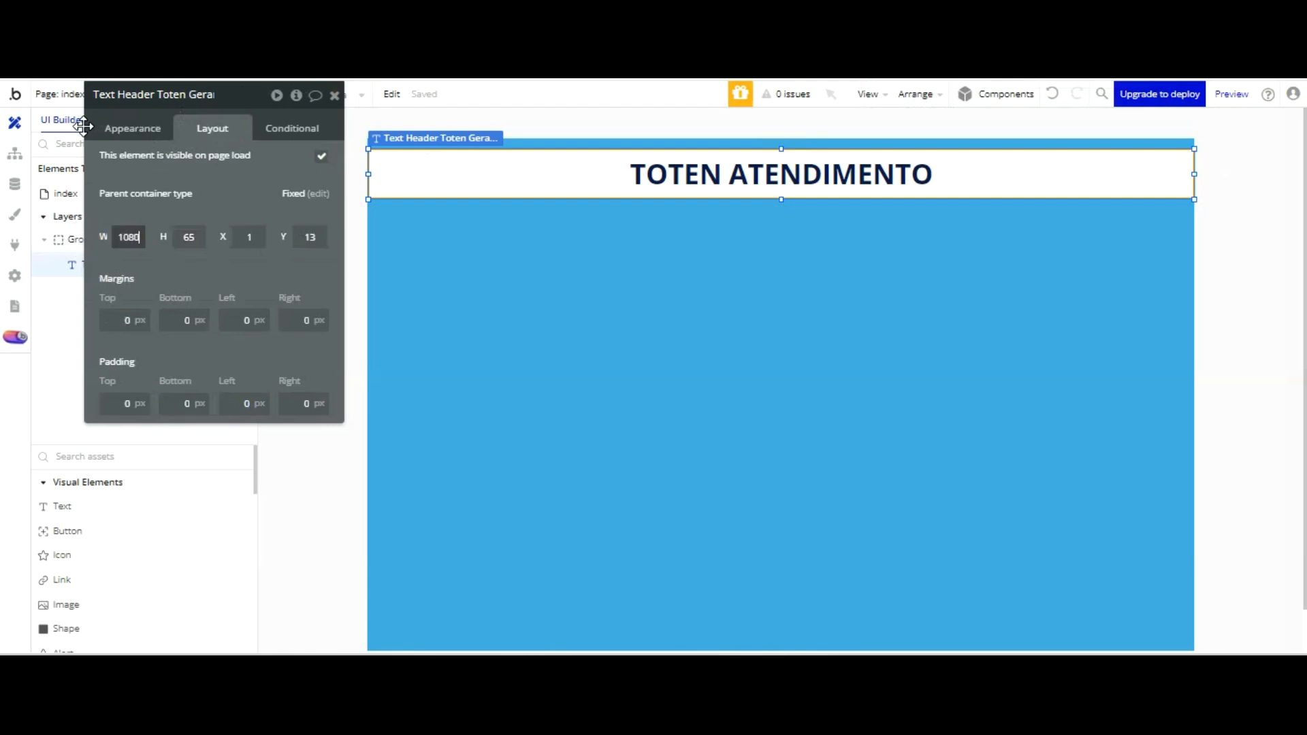
key("Return")
left_click(535, 207)
left_click(526, 171)
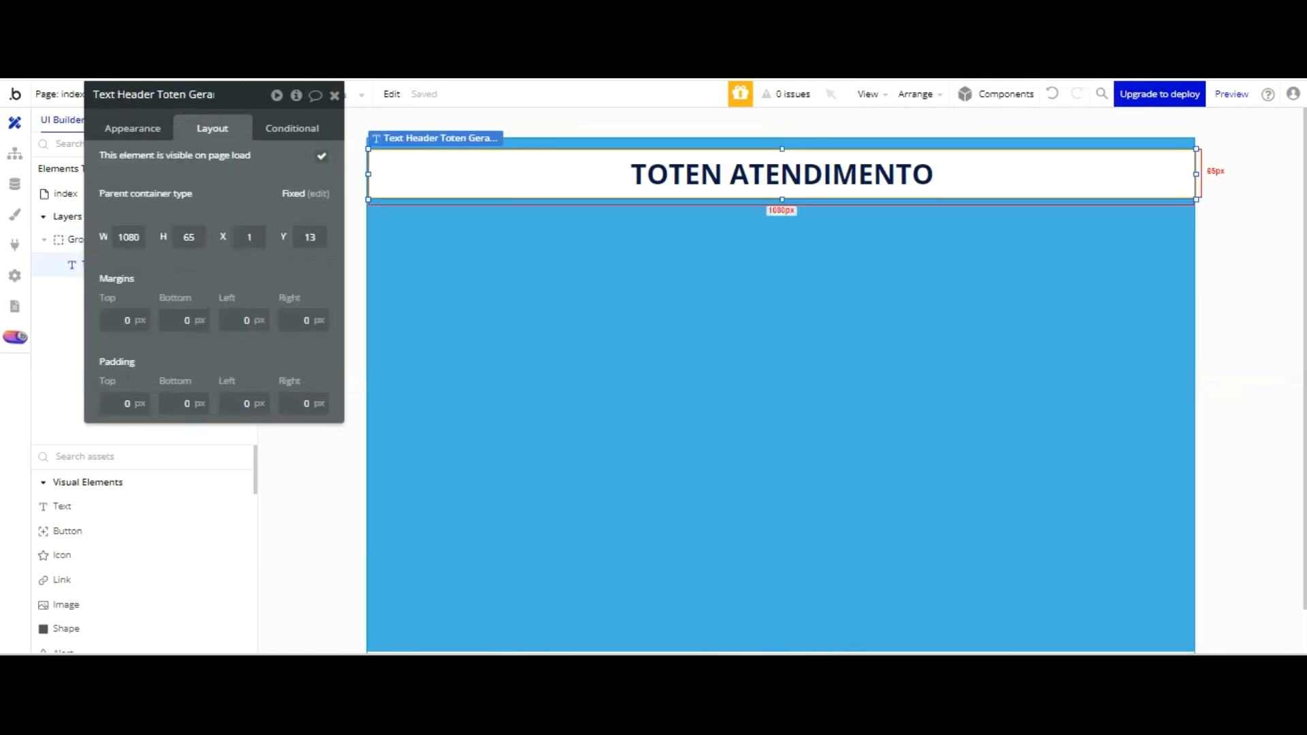
key("ctrl+Tab")
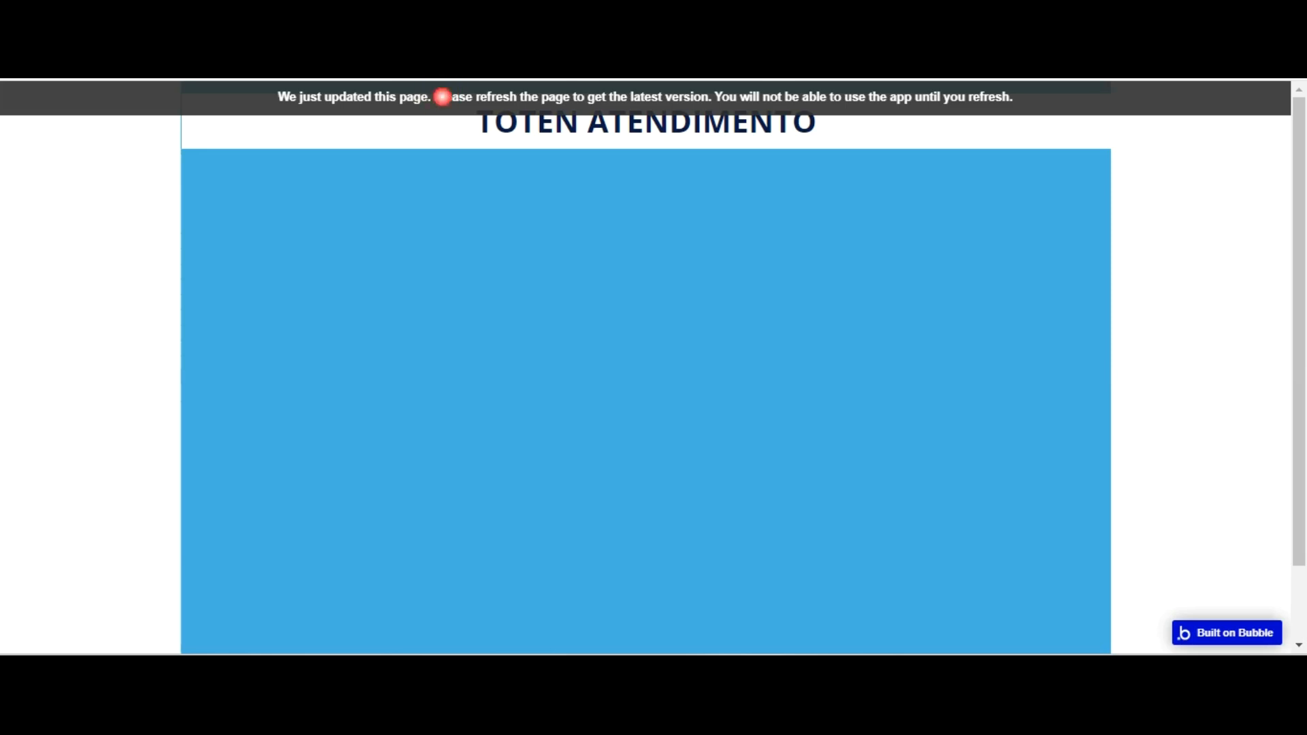
key("F5")
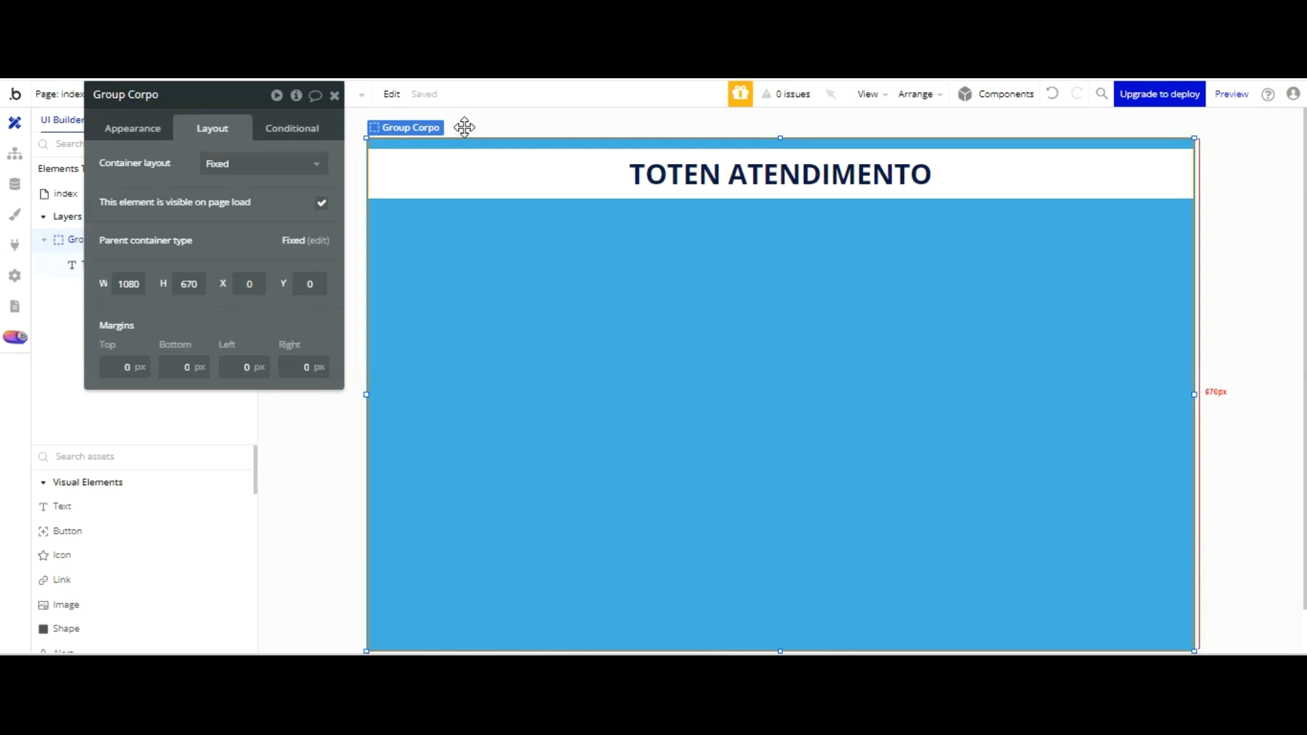
- Create a custom state named Gerar senha of type text on the index page
left_click(334, 96)
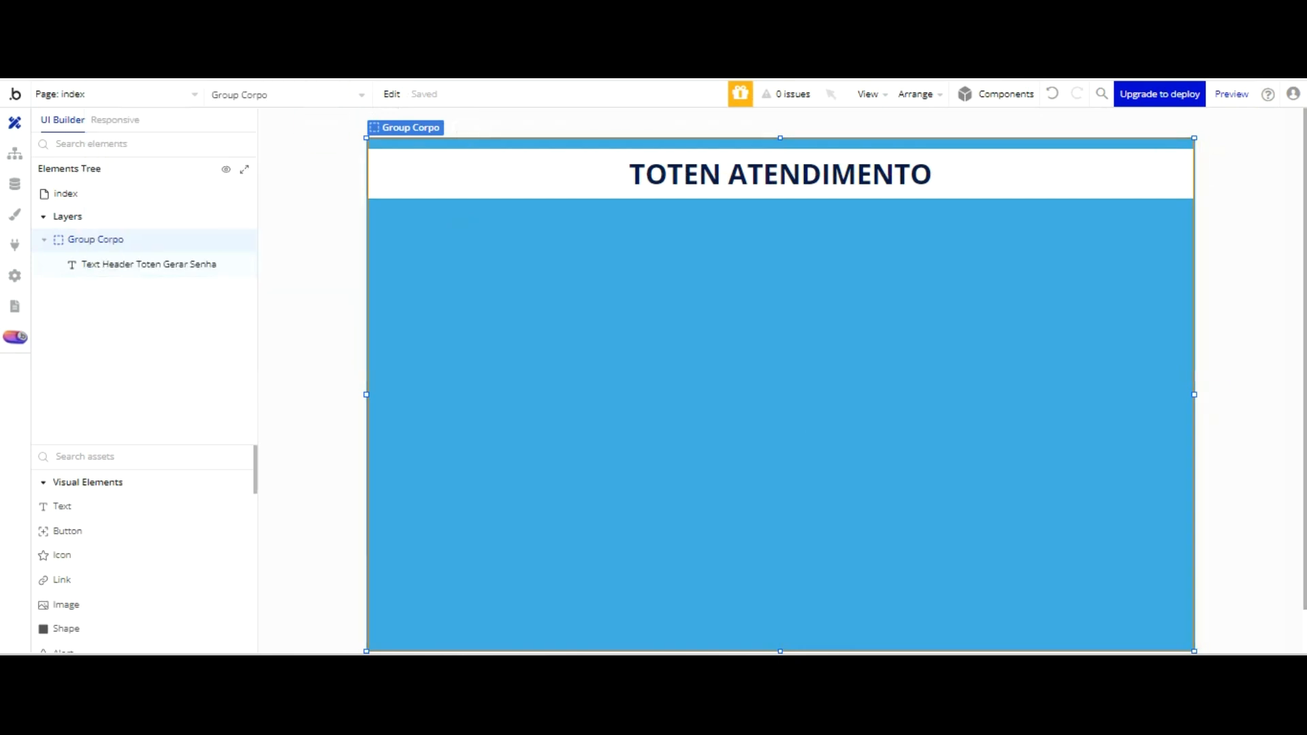
double_click(330, 224)
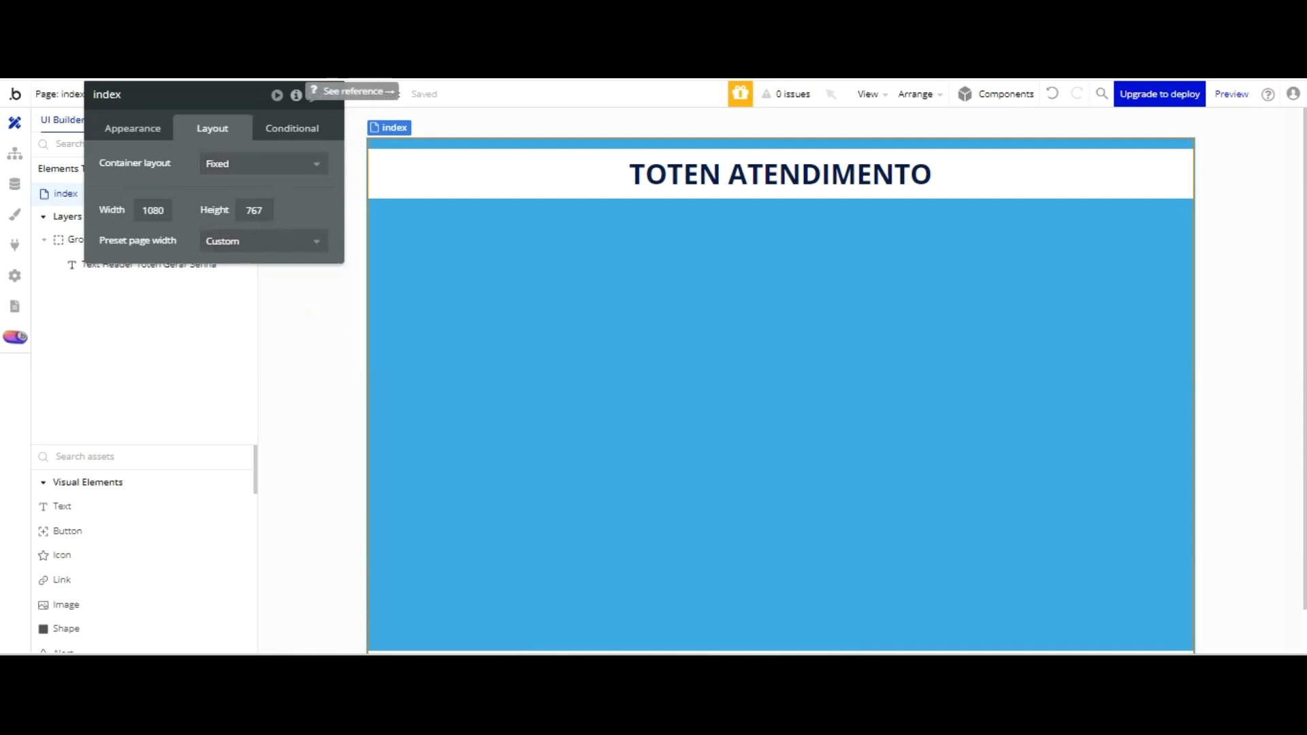
left_click(295, 95)
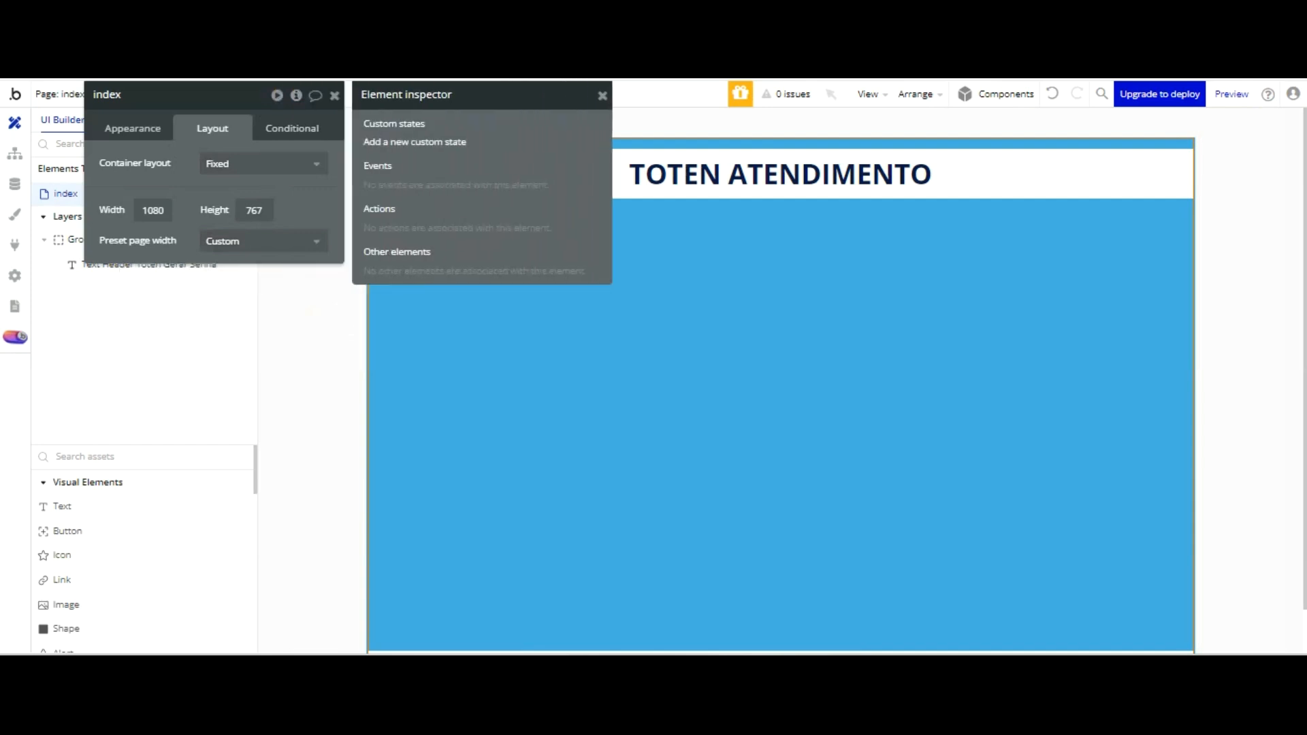
left_click(436, 142)
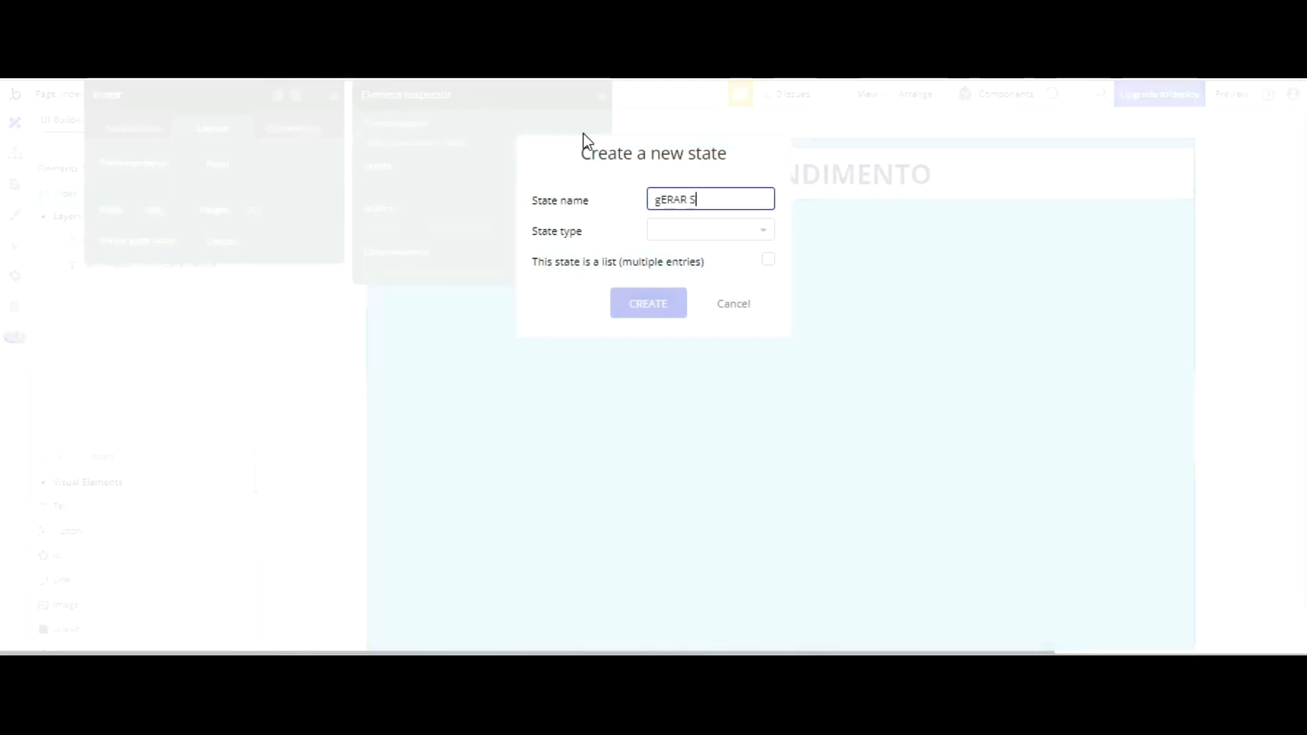
key("ctrl+a")
key("BackSpace")
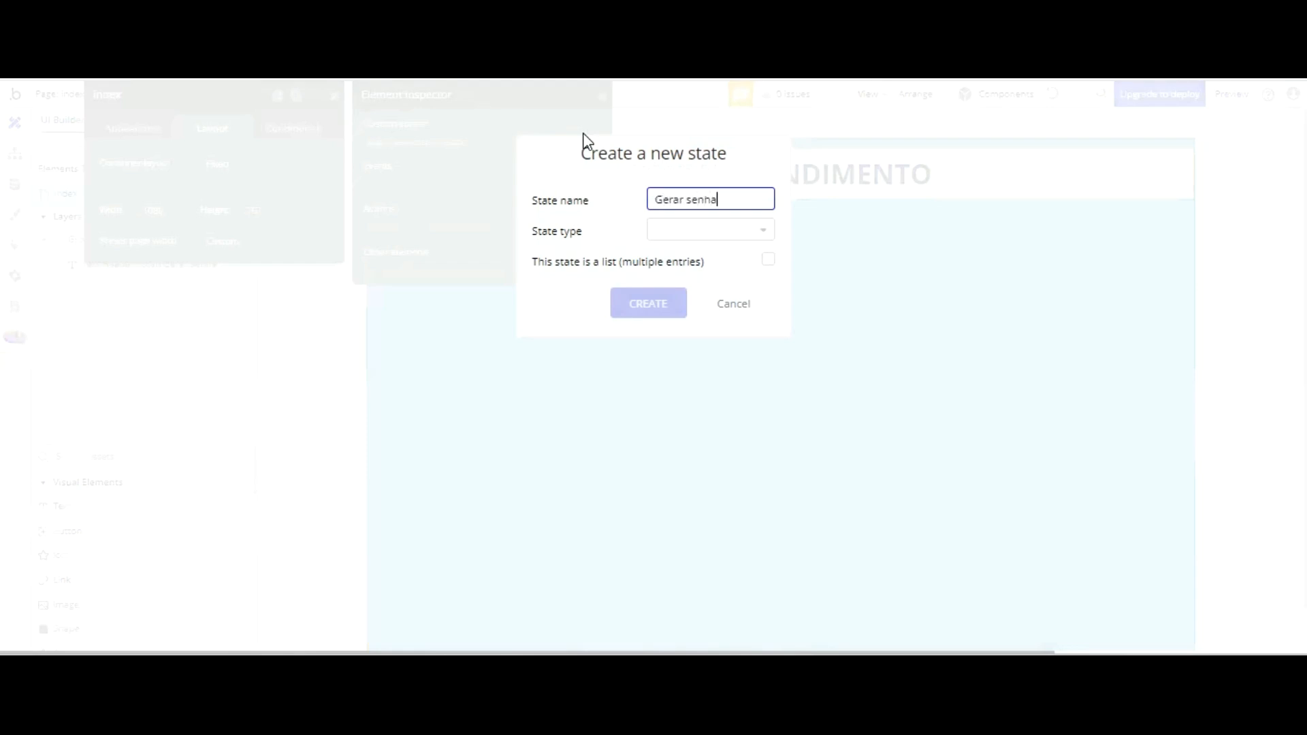
left_click(691, 235)
left_click(687, 315)
left_click(650, 299)
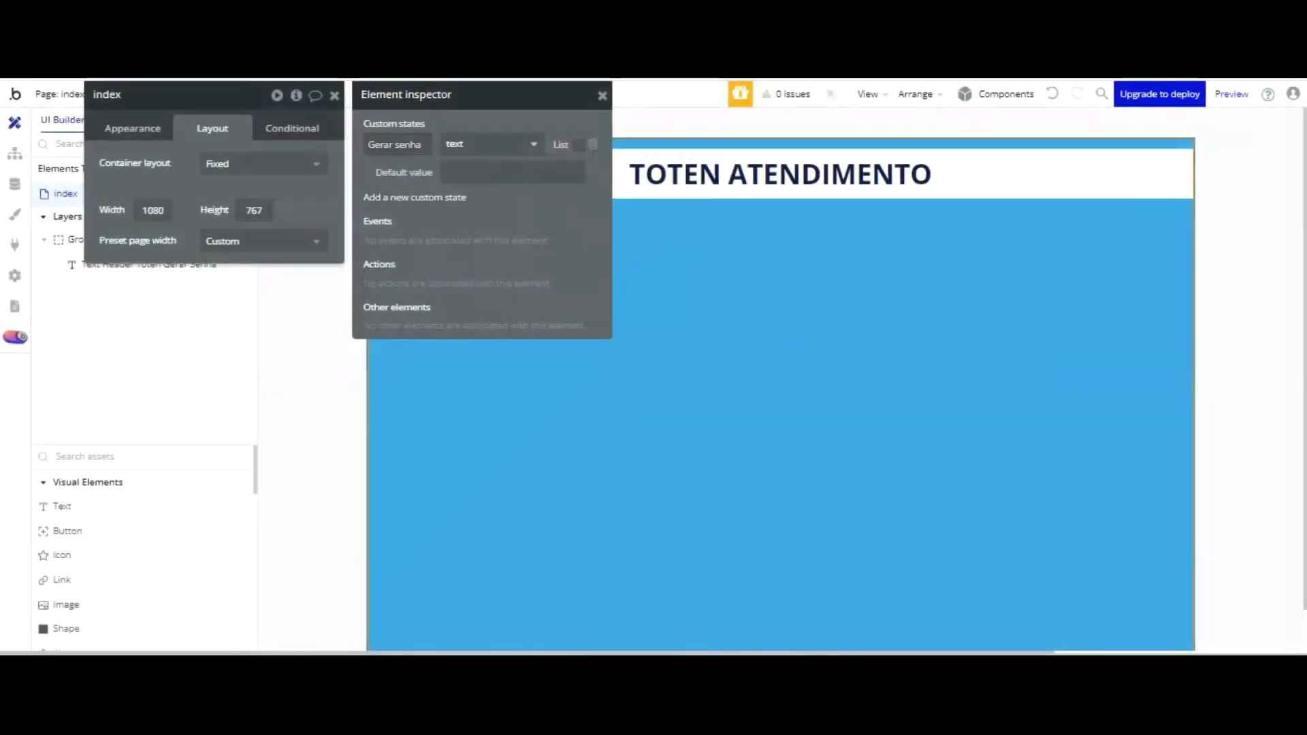
left_click(602, 96)
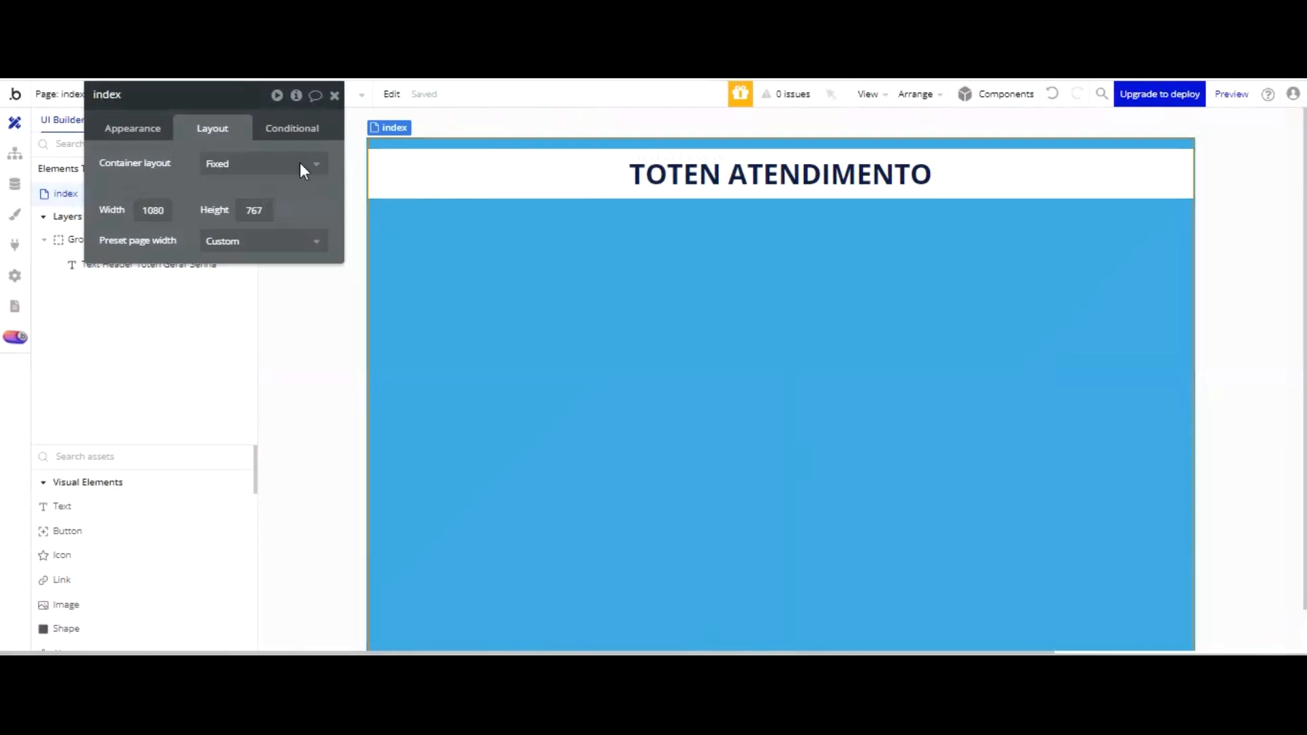
left_click(334, 95)
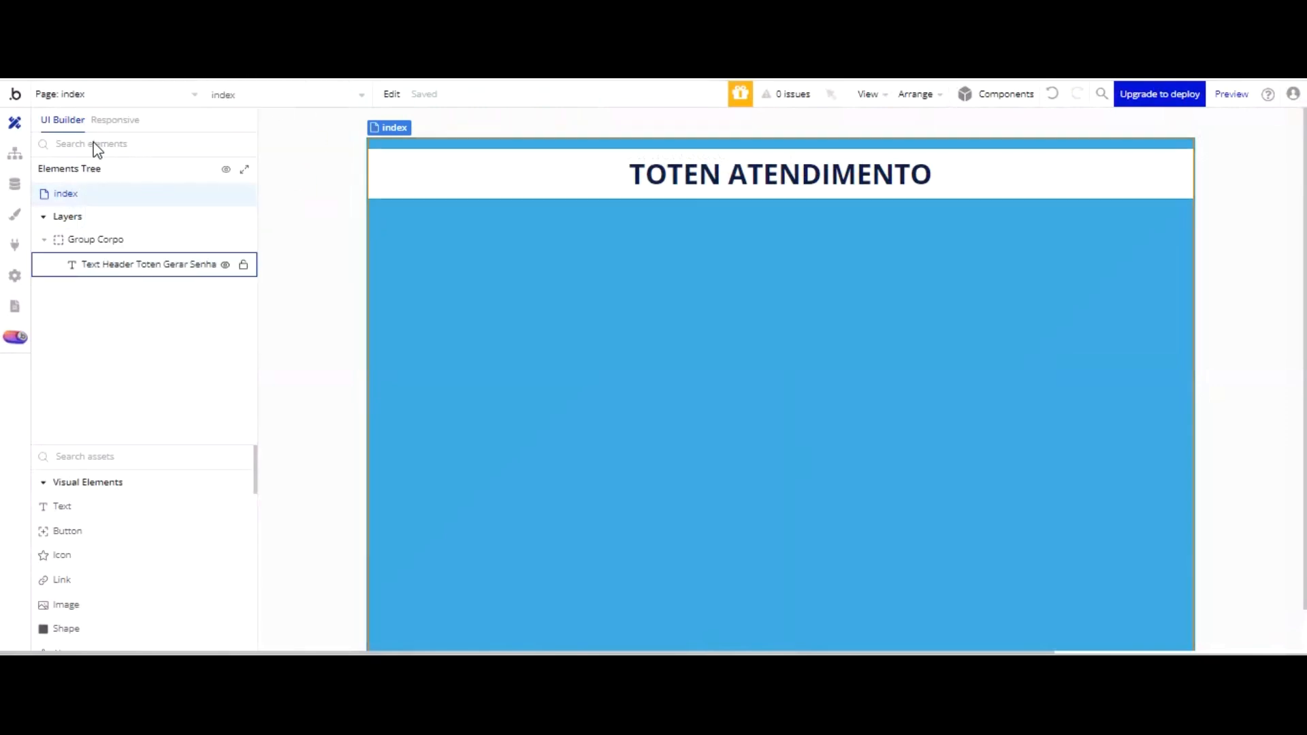
- Draw a new group about 1039 by 506 inside the blue body group, below the TOTEN ATENDIMENTO header
right_click(100, 240)
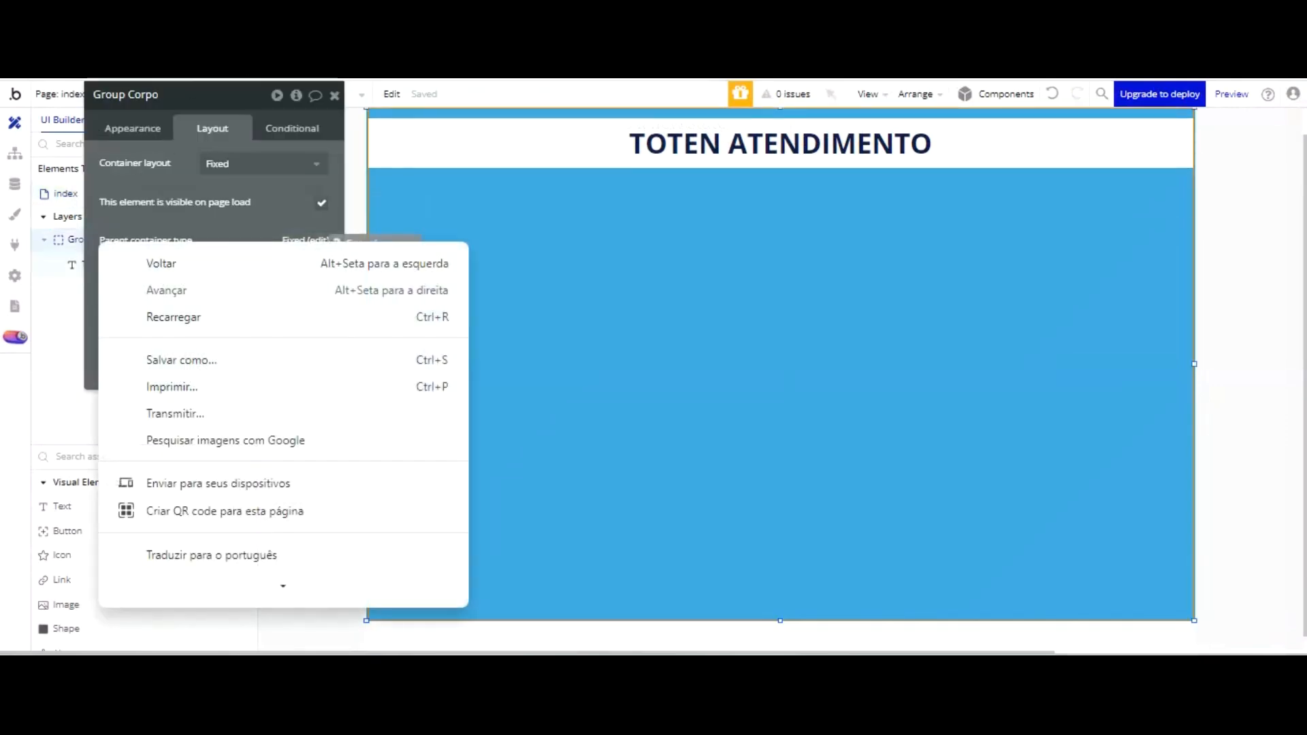
left_click(353, 234)
left_click(335, 96)
scroll(149, 463, "down", 3)
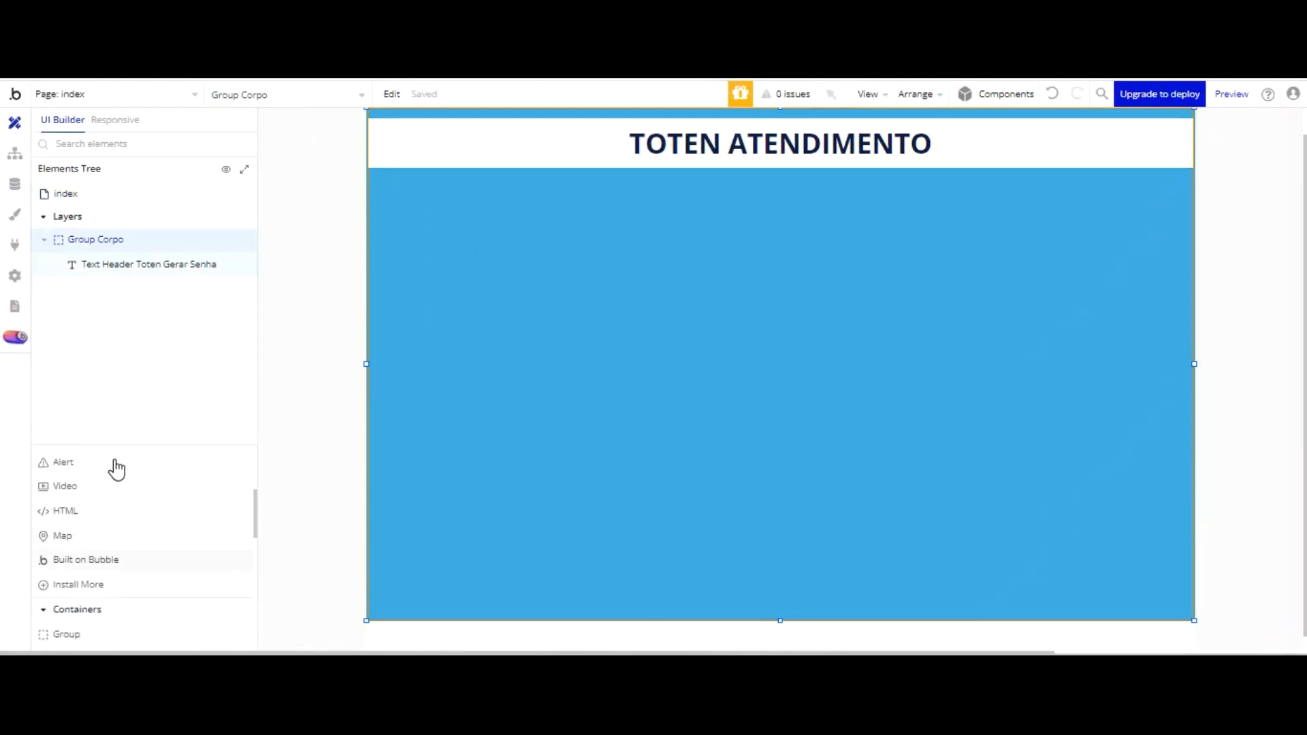
left_click(66, 634)
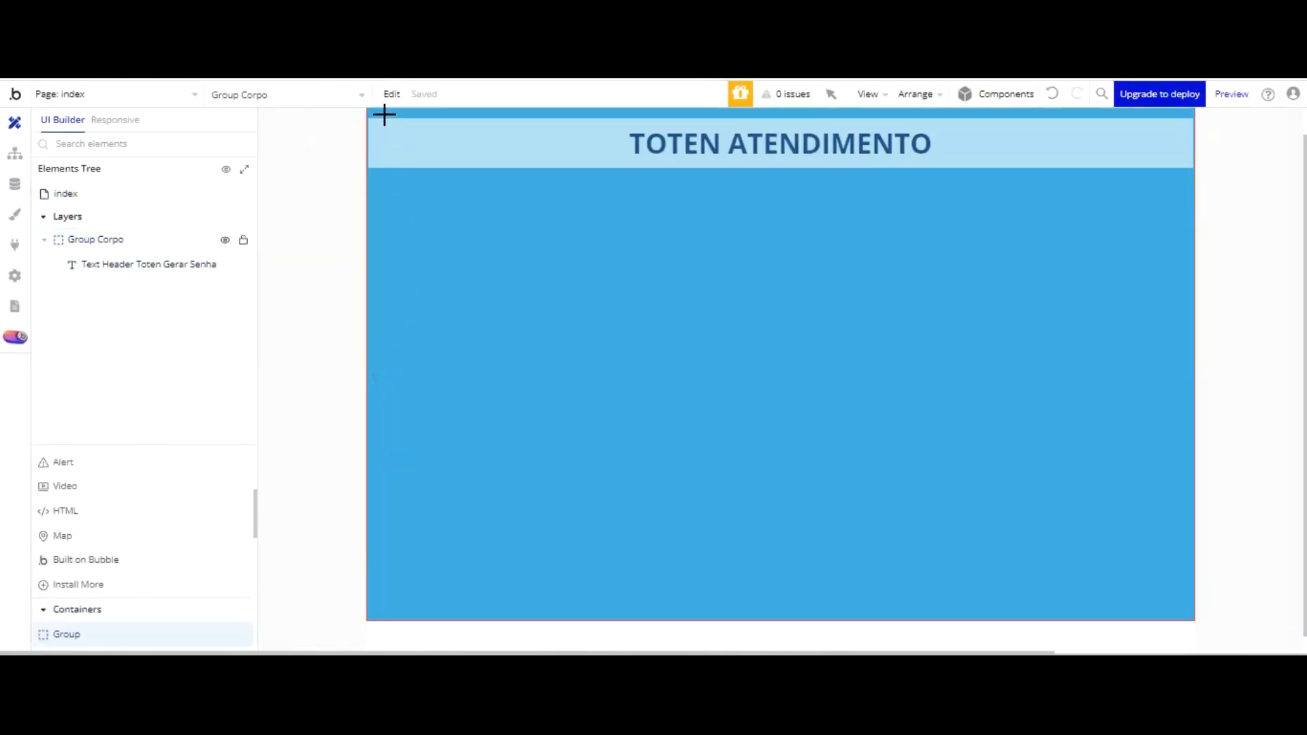
mouse_move(401, 147)
left_mouse_down()
mouse_move(823, 370)
mouse_move(1167, 414)
mouse_move(1178, 476)
left_mouse_up()
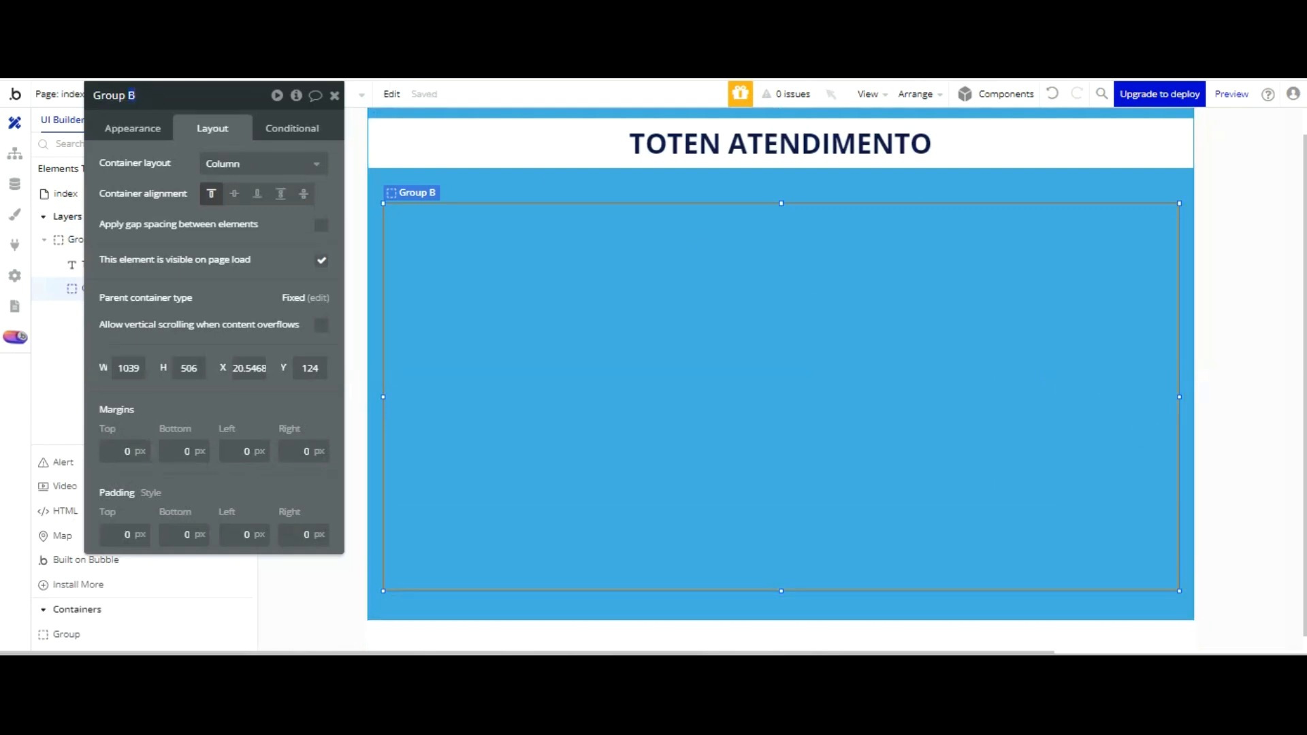
- Name the new group Acesso gerar senha and set its container layout to Fixed
type("Acesso gerar senha")
left_click(271, 170)
left_click(231, 211)
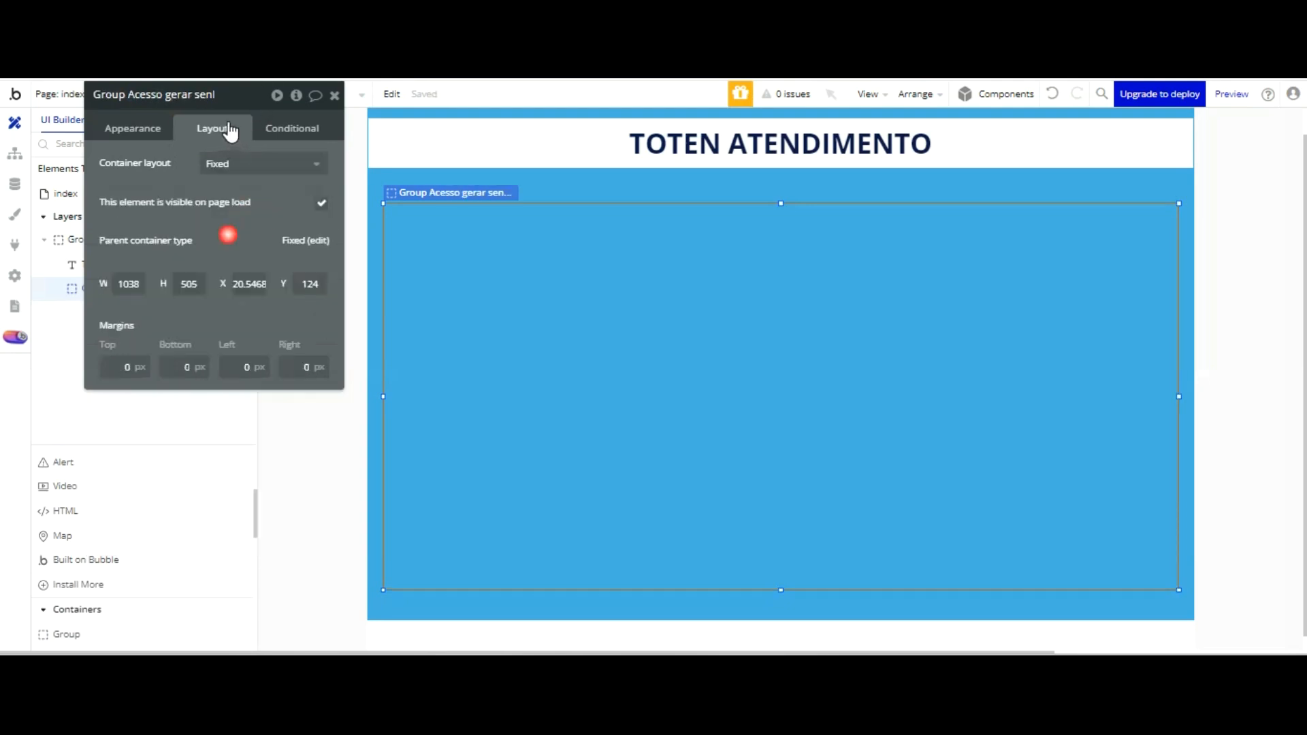
- Resize the Acesso gerar senha group to 1050 by 512 and shift it left to an X position of 13
left_click(563, 112)
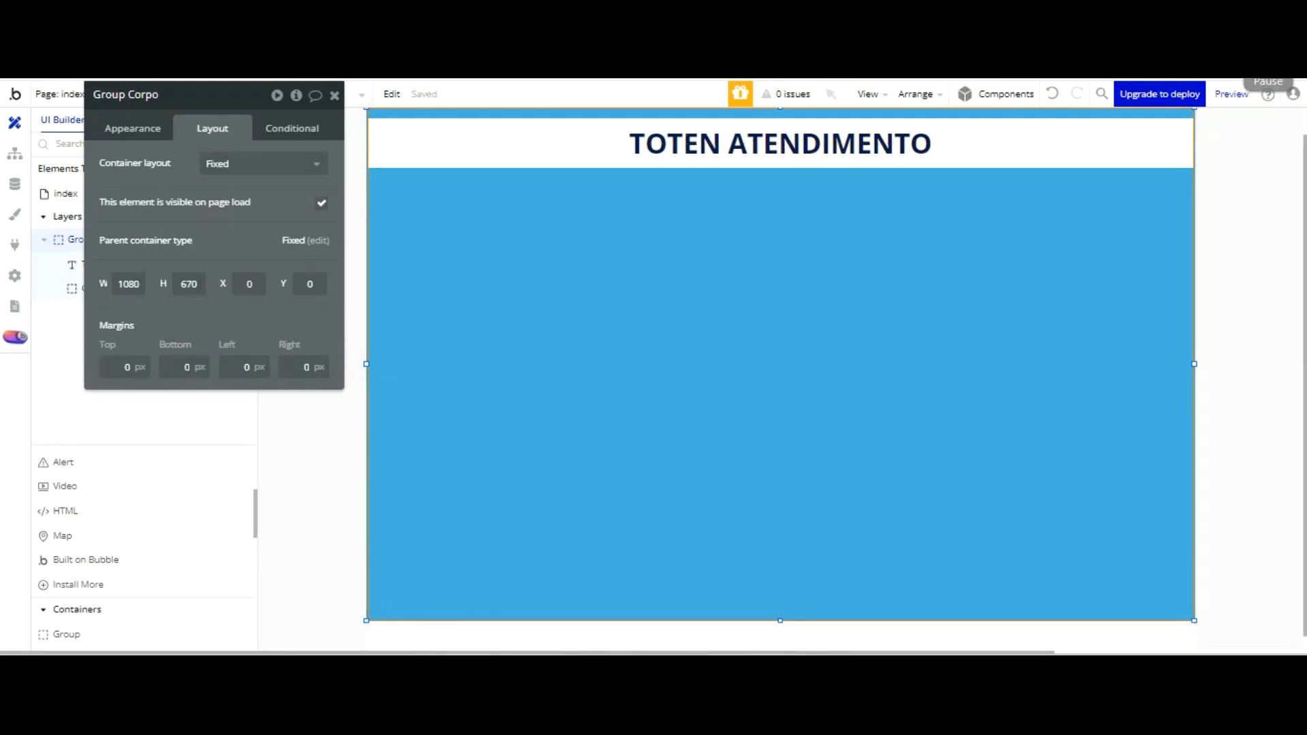
left_click(781, 221)
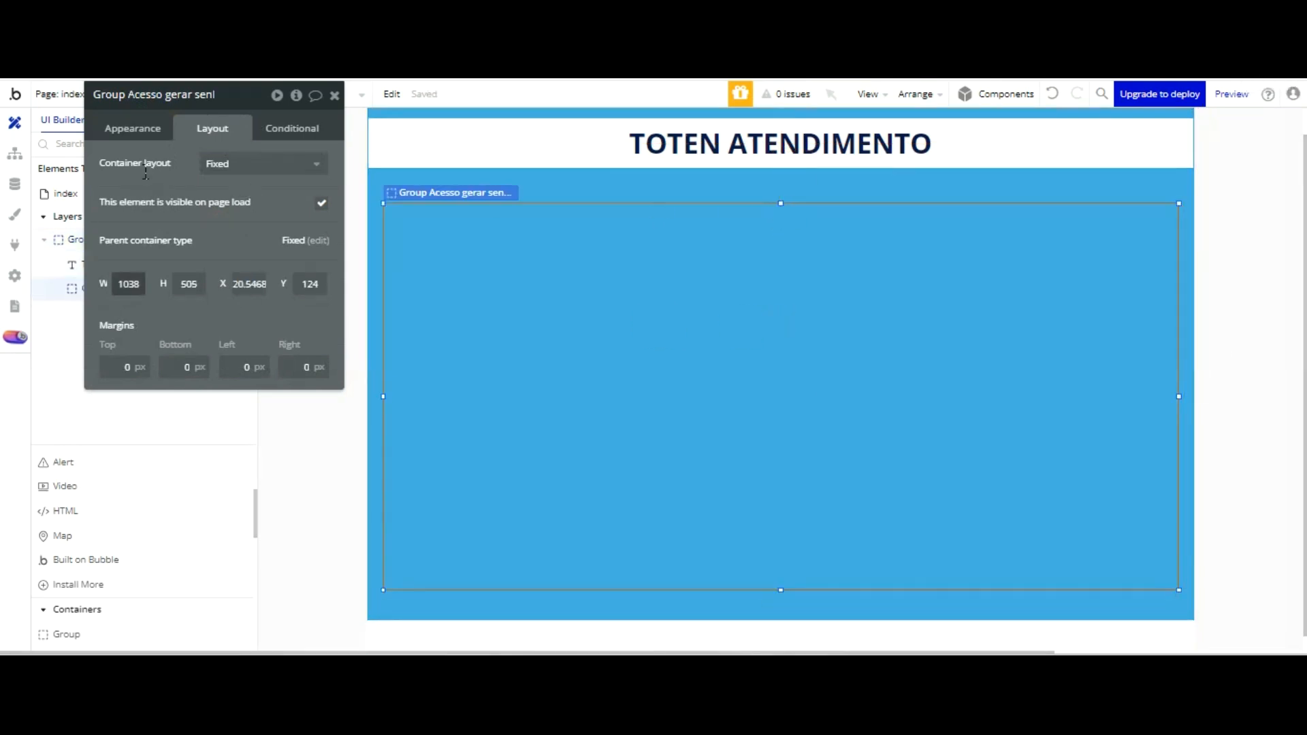
key("ctrl+a")
type("1")
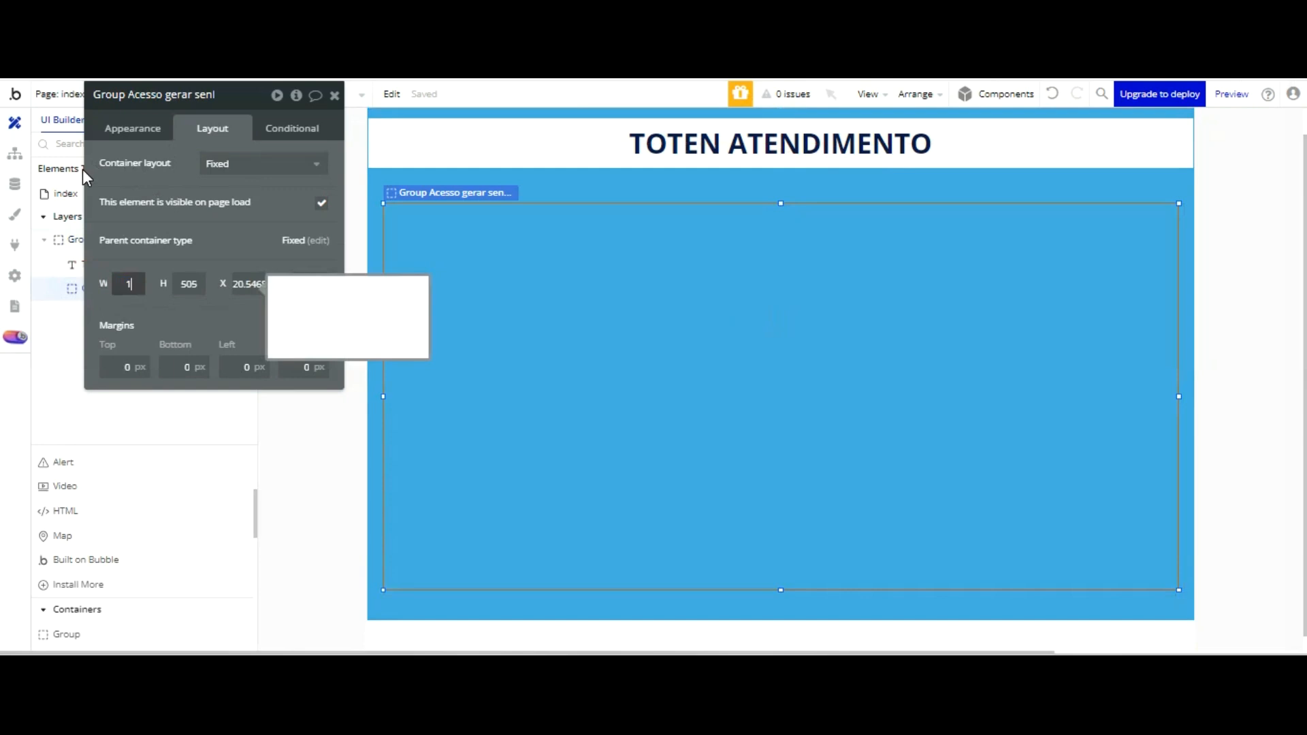
type("00")
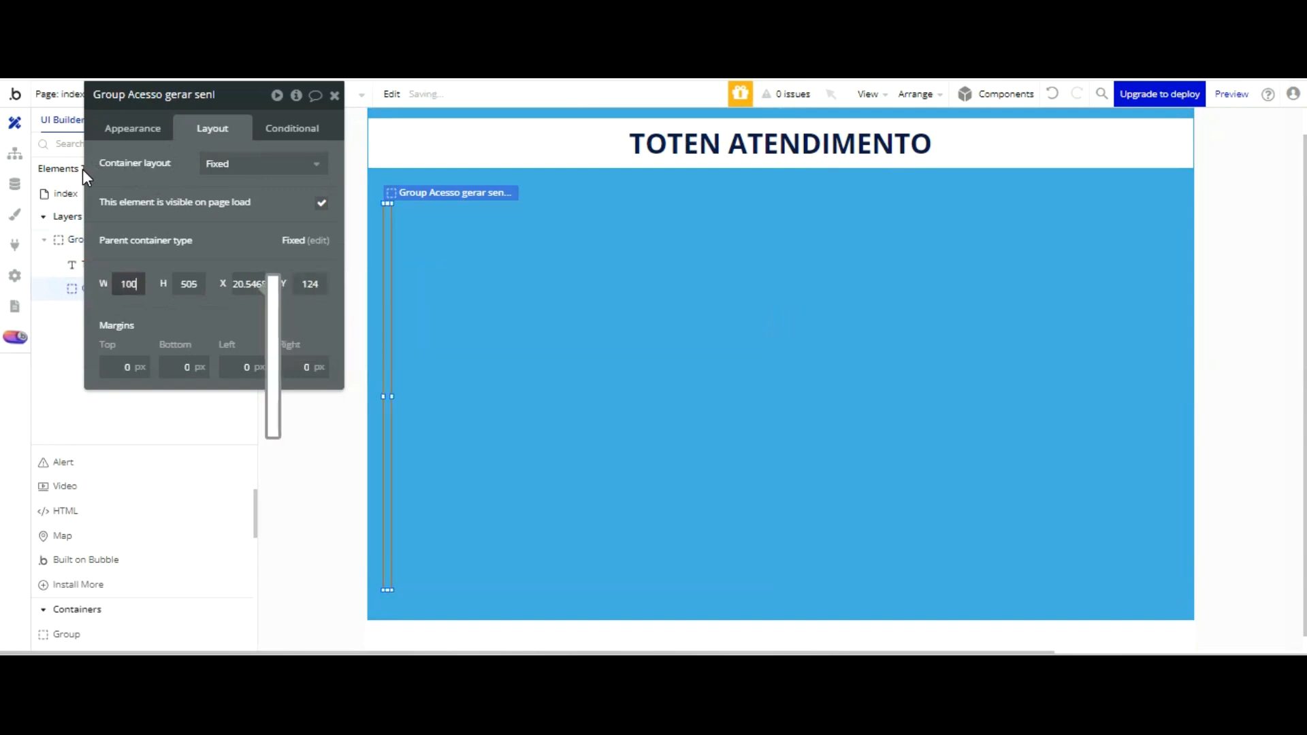
type("50")
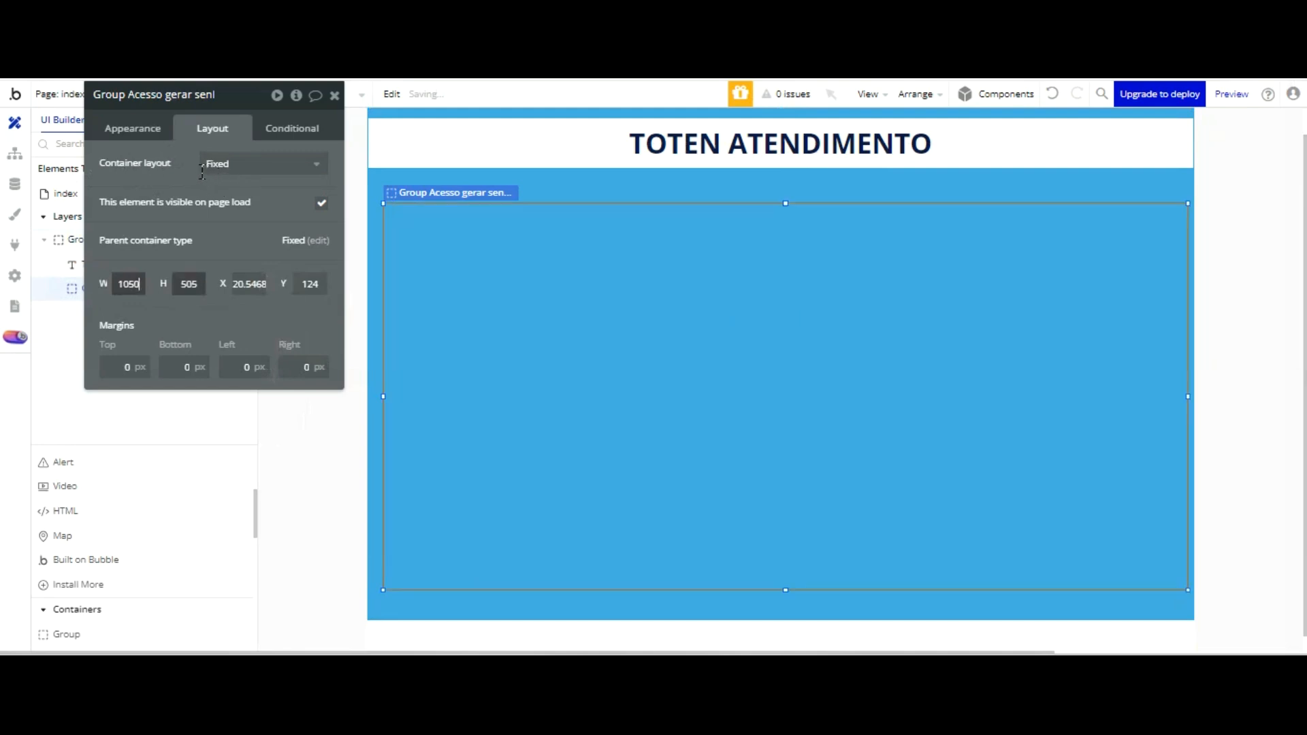
key("Tab")
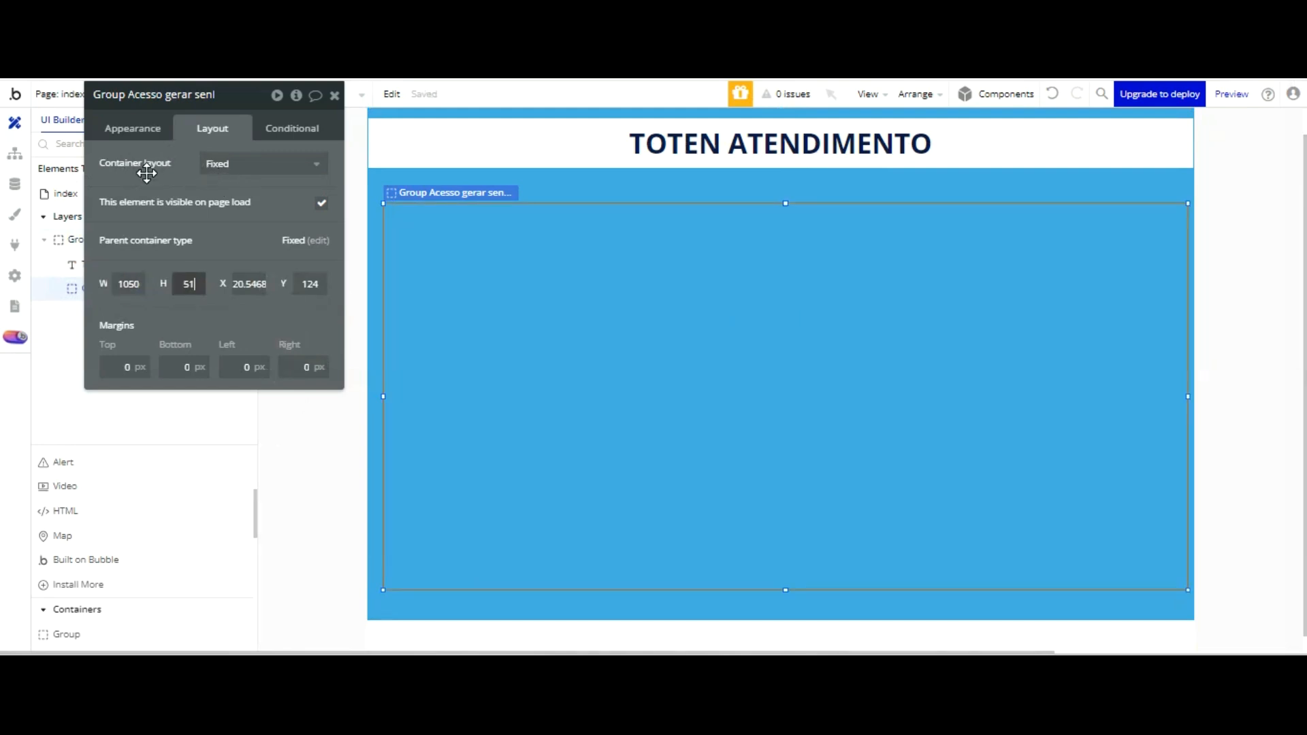
type("512")
key("Return")
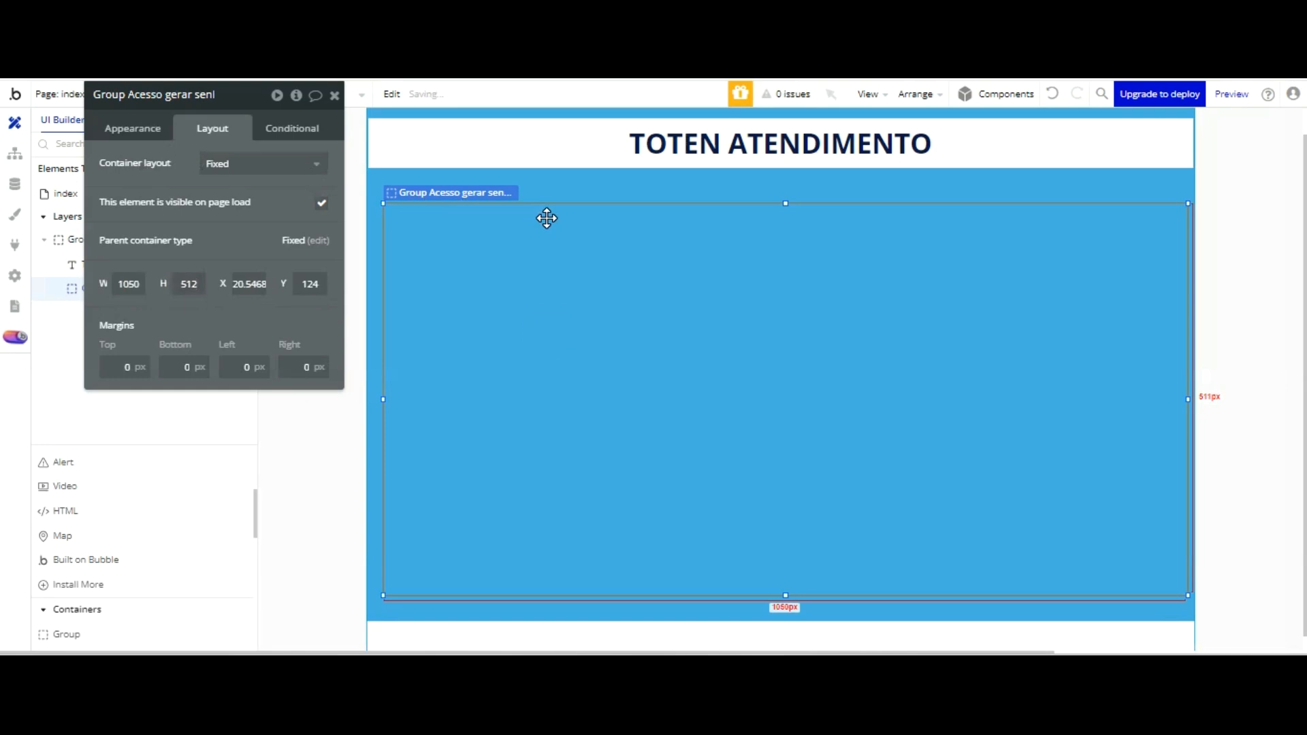
left_click_drag(546, 218, 541, 217)
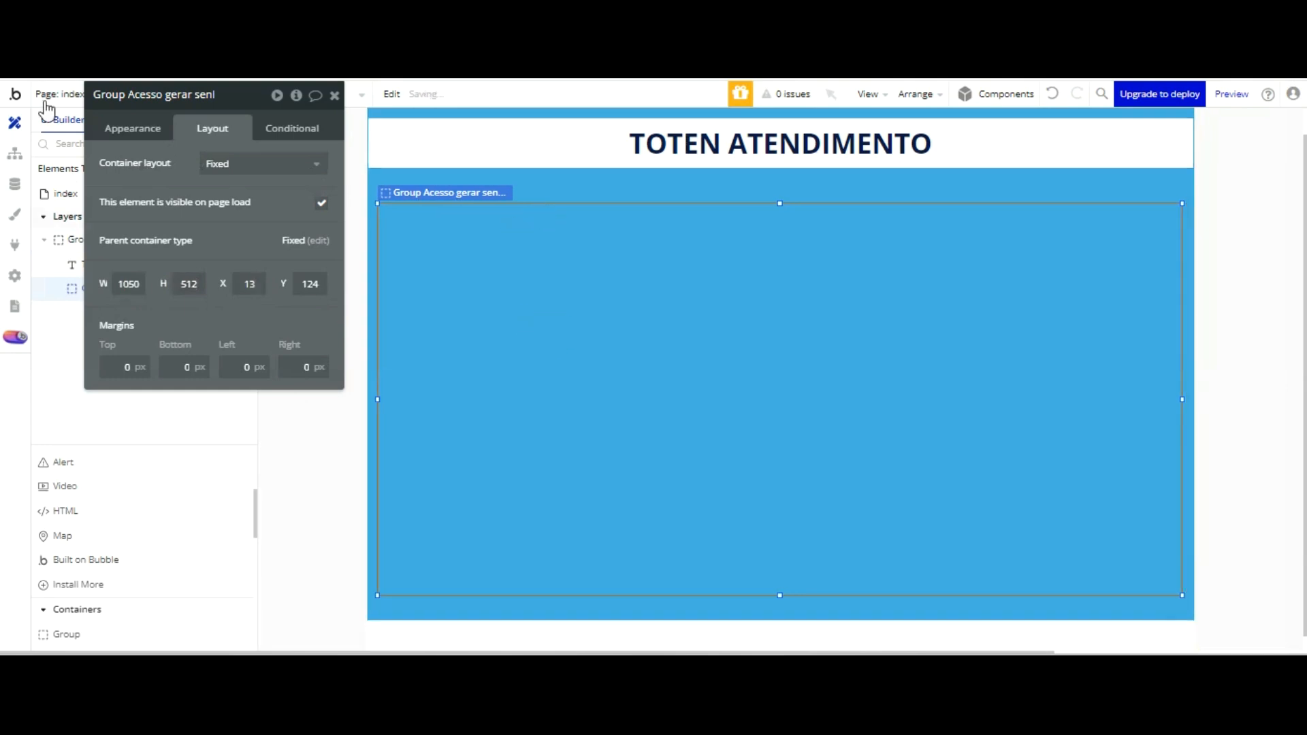
- Give the Acesso gerar senha group a flat background in the Surface (#FFFFFF) colour
left_click(133, 128)
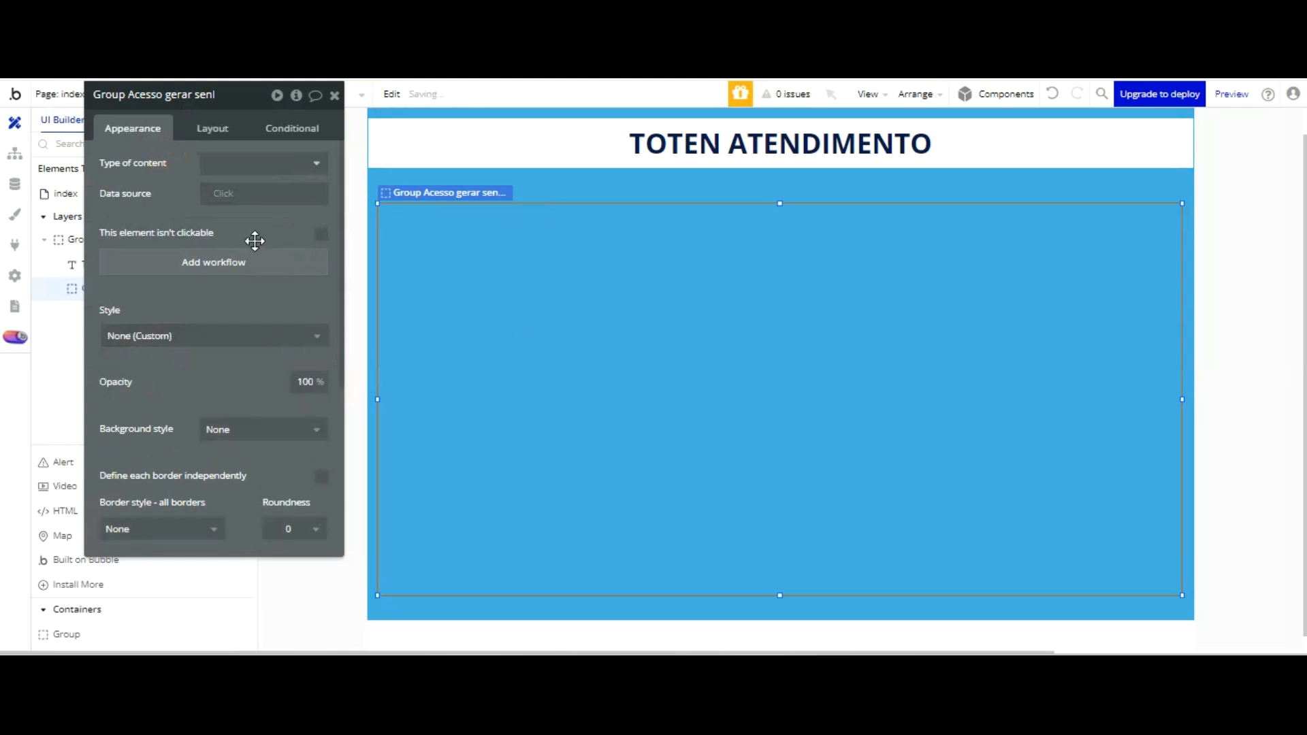
scroll(263, 294, "down", 2)
left_click(262, 335)
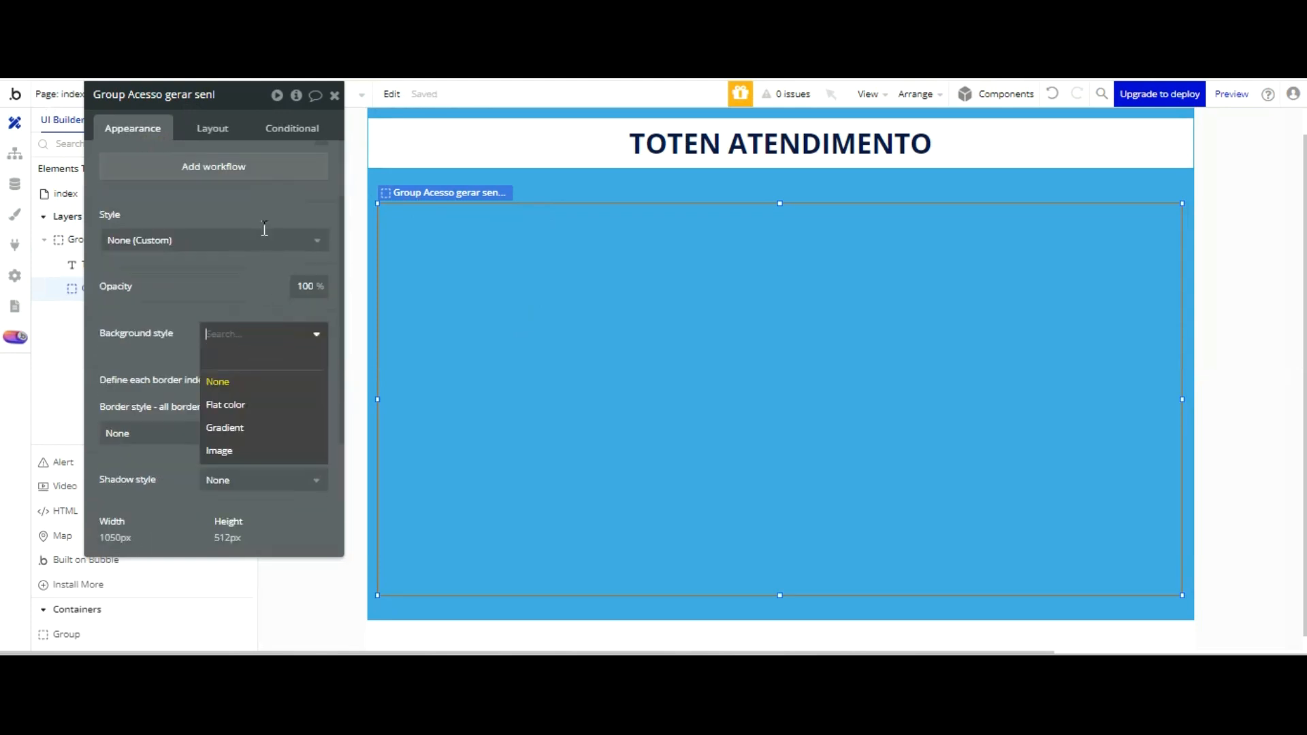
key("Return")
left_click(237, 364)
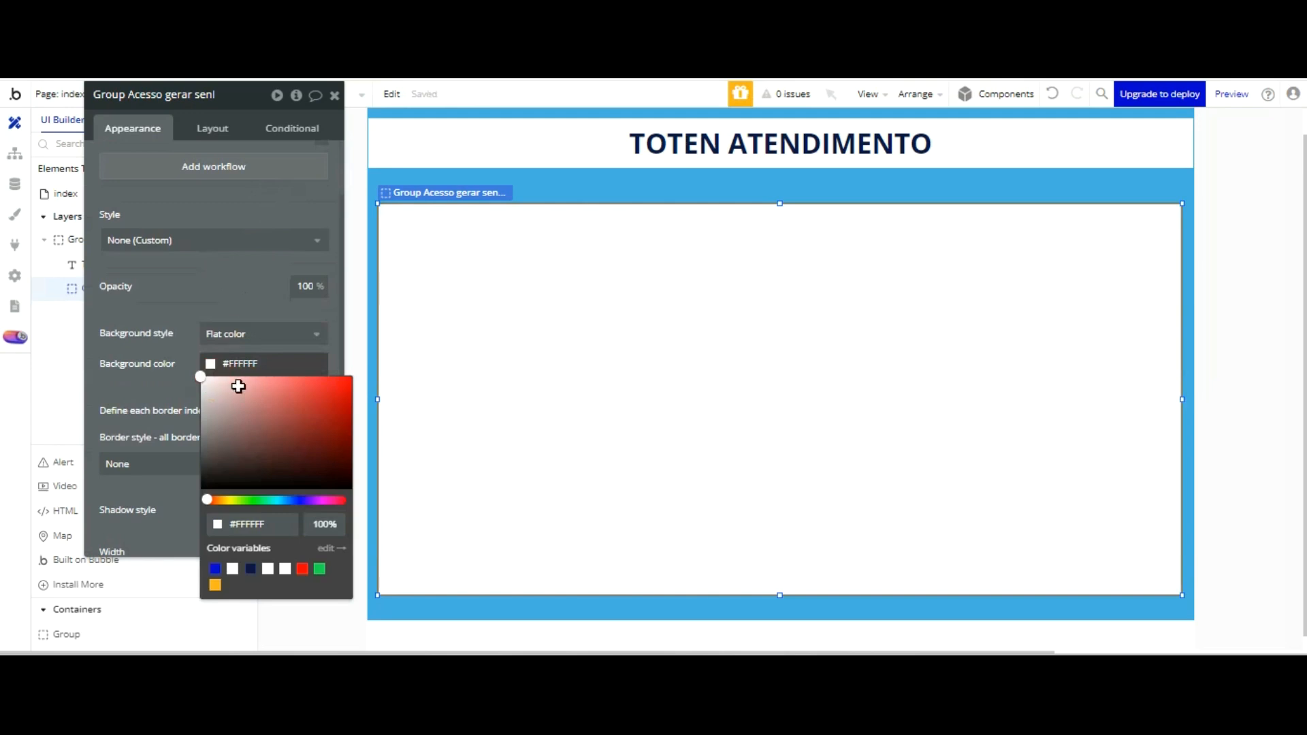
left_click(268, 568)
left_click(243, 275)
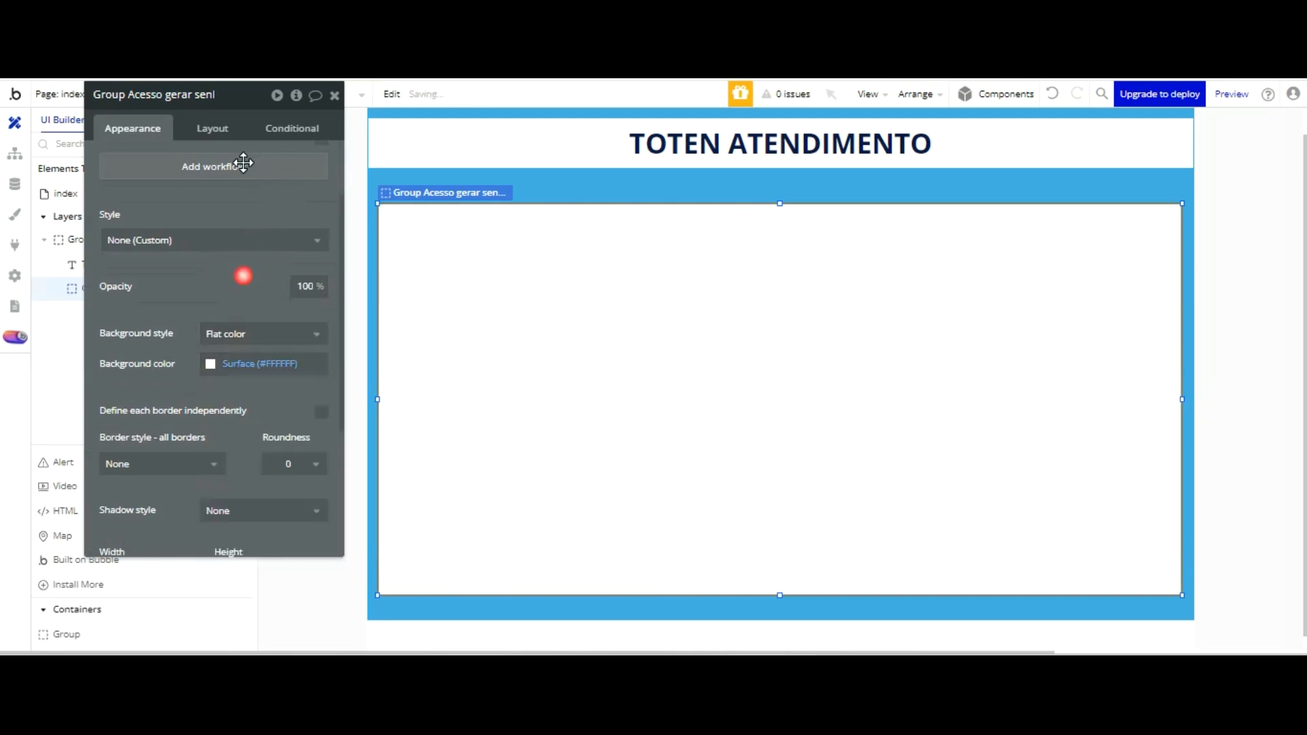
left_click(861, 210)
left_click(334, 96)
- Draw a wide button in the upper middle of the white group and detach it from its Primary Button style
scroll(123, 470, "up", 2)
scroll(123, 466, "up", 2)
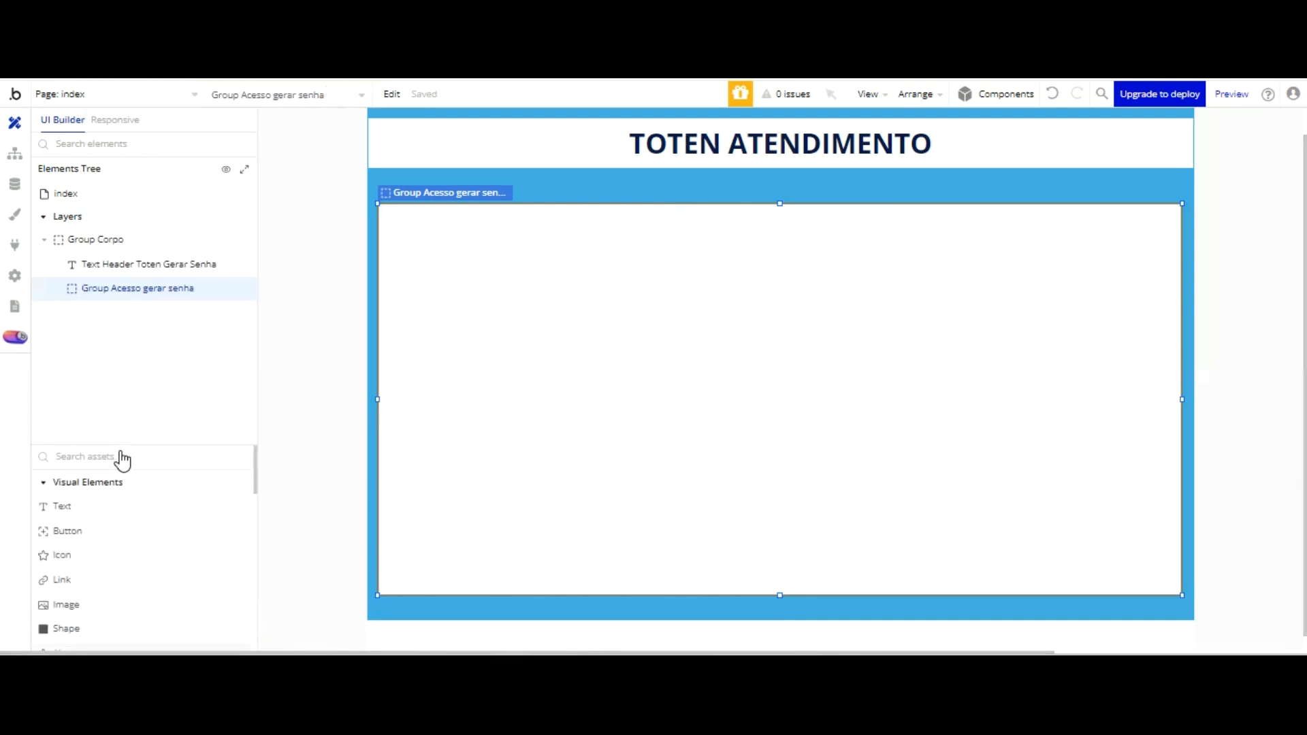
left_click(82, 531)
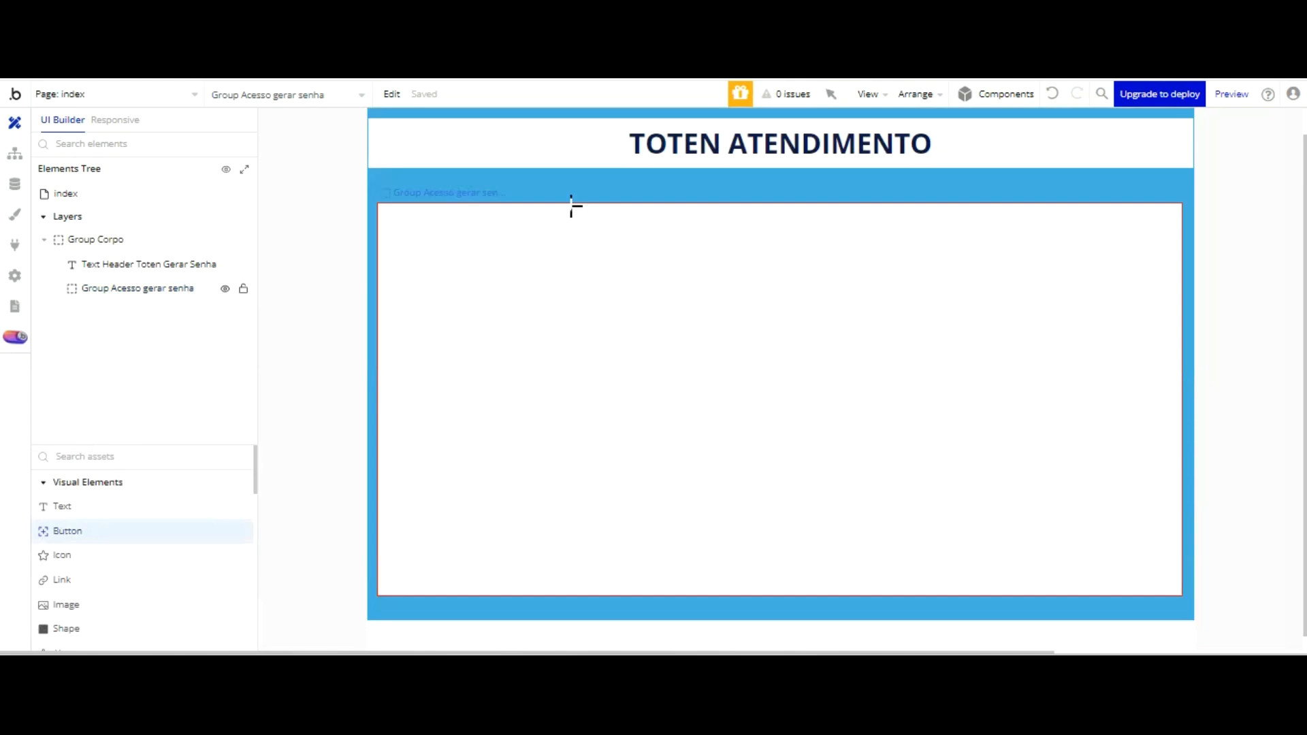
left_click_drag(608, 225, 984, 276)
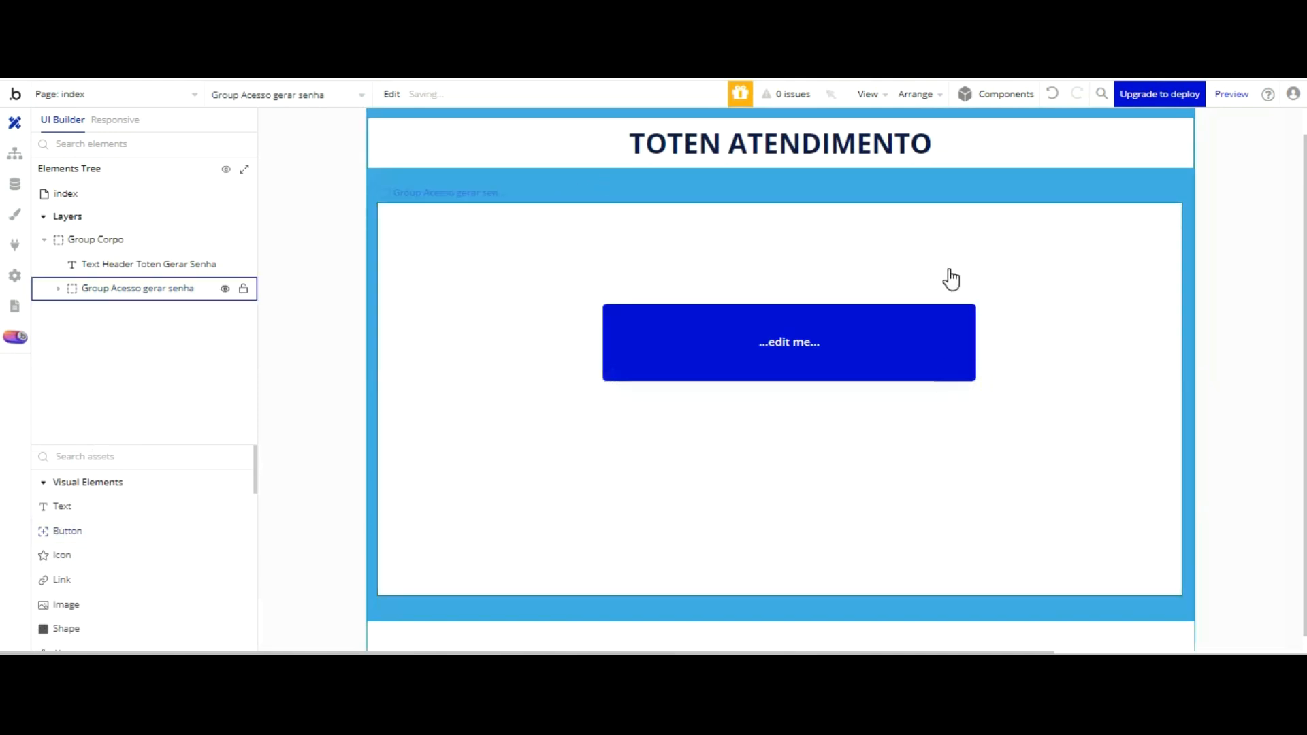
left_click(300, 322)
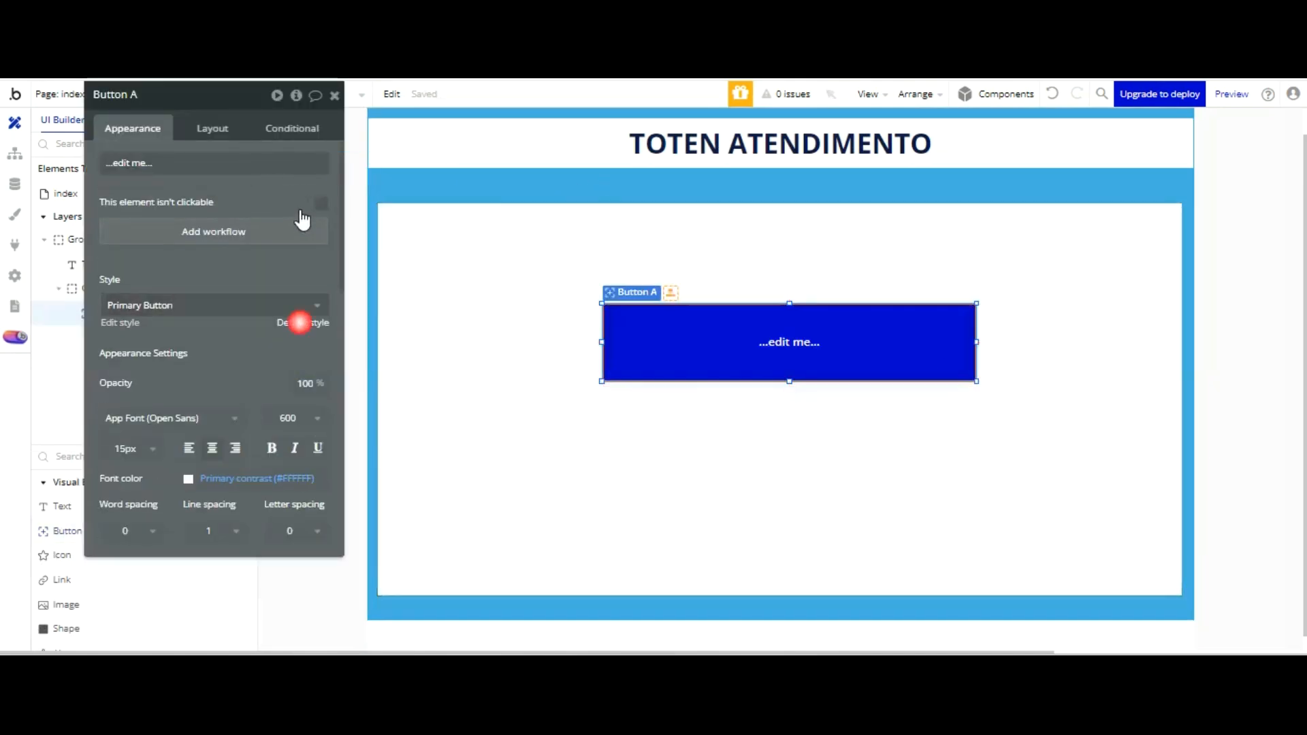
- Set the button's background to the Text (#091747) colour and delete its existing condition
scroll(240, 238, "down", 3)
left_click(217, 396)
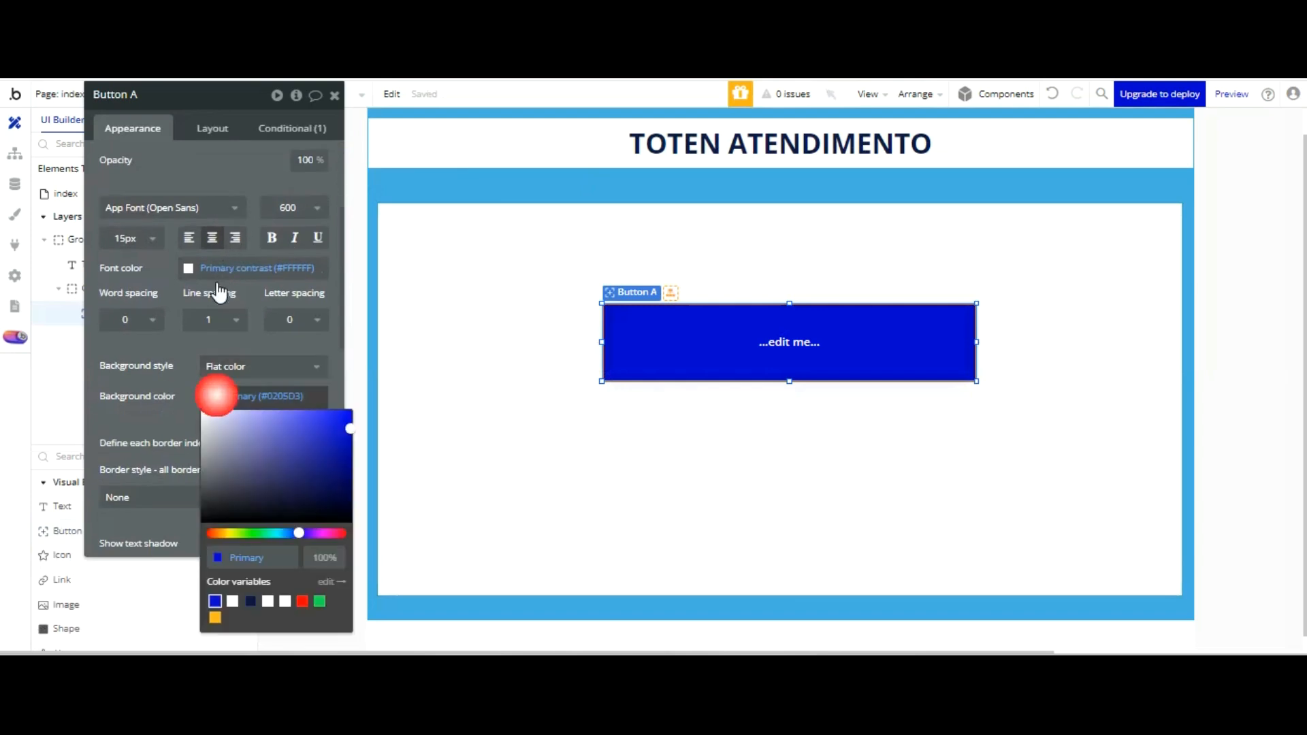
left_click(250, 601)
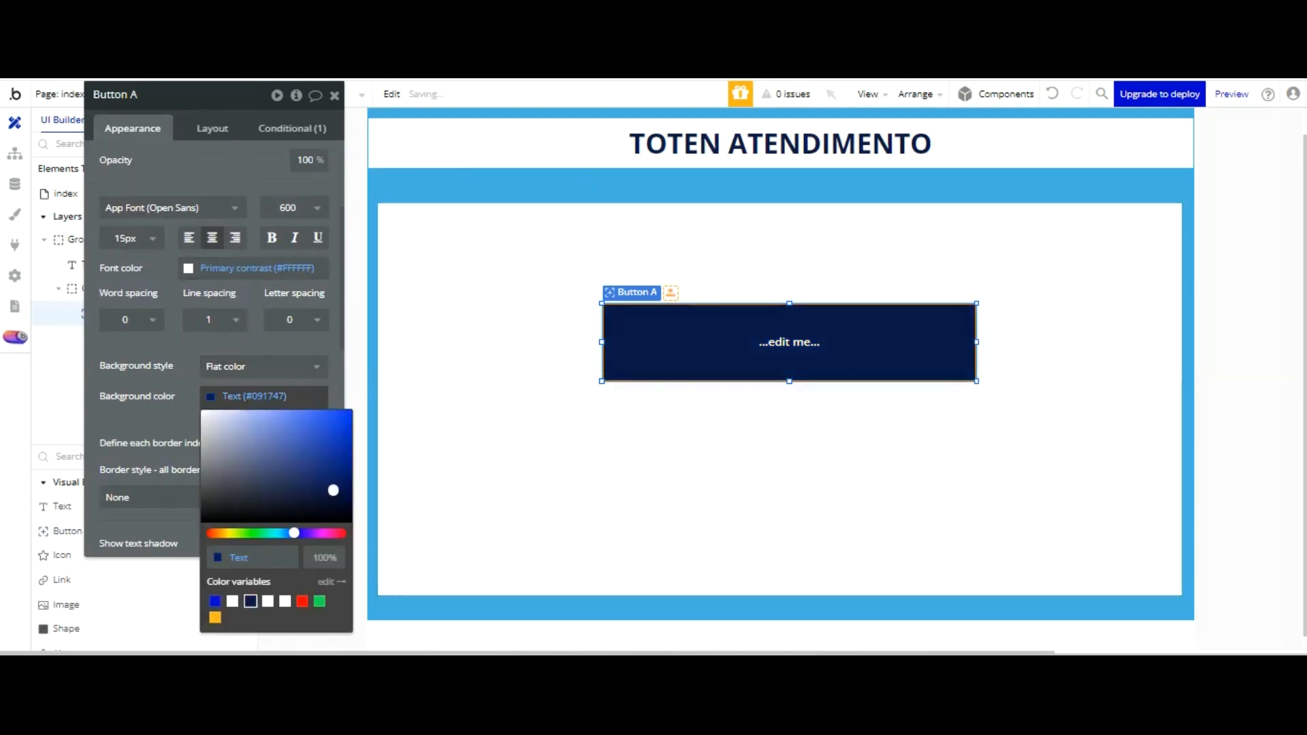
left_click(292, 128)
left_click(298, 151)
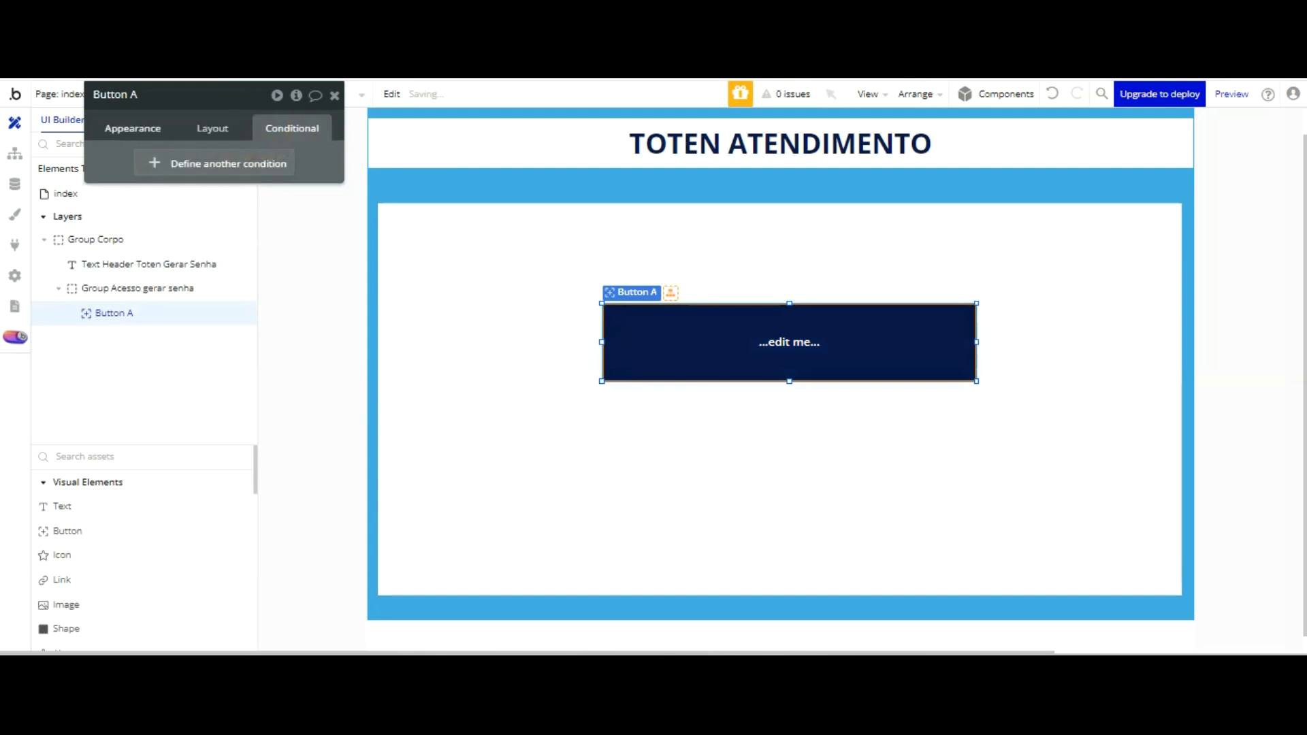
- Rename the button element as Button Acesso
left_click(132, 128)
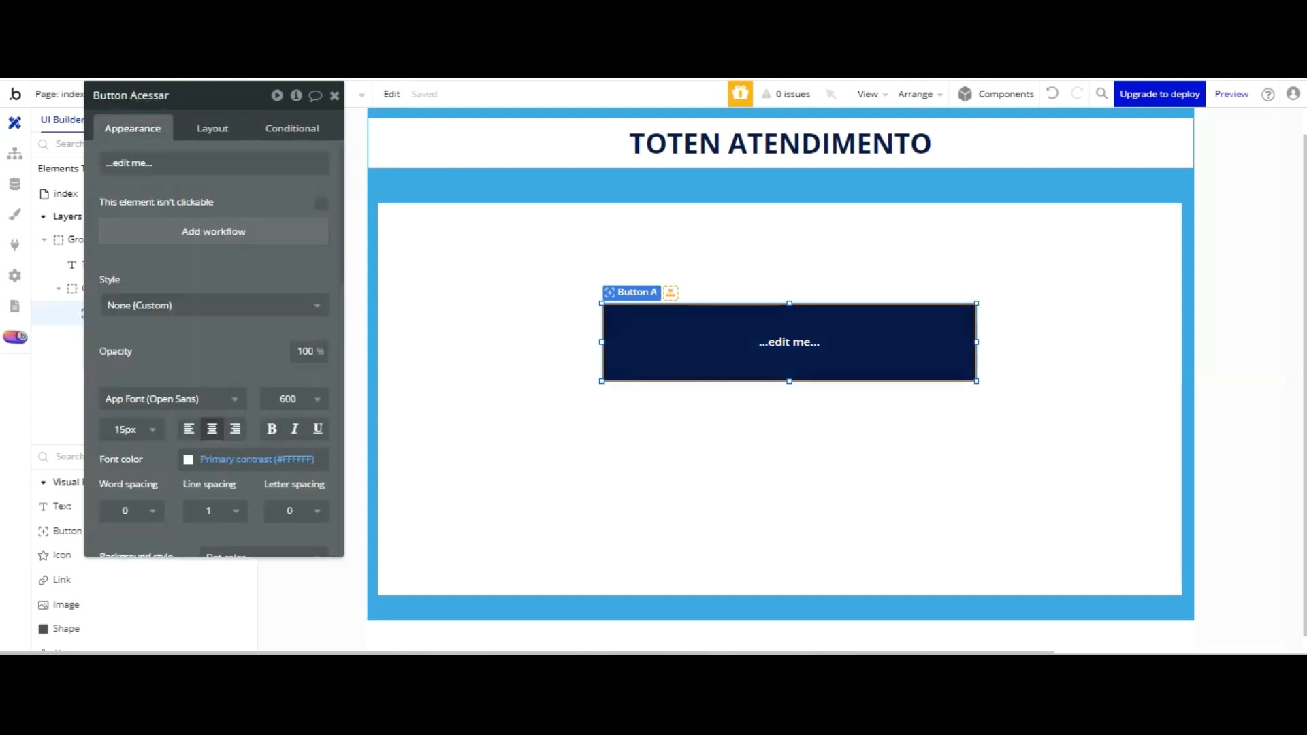
type("imento")
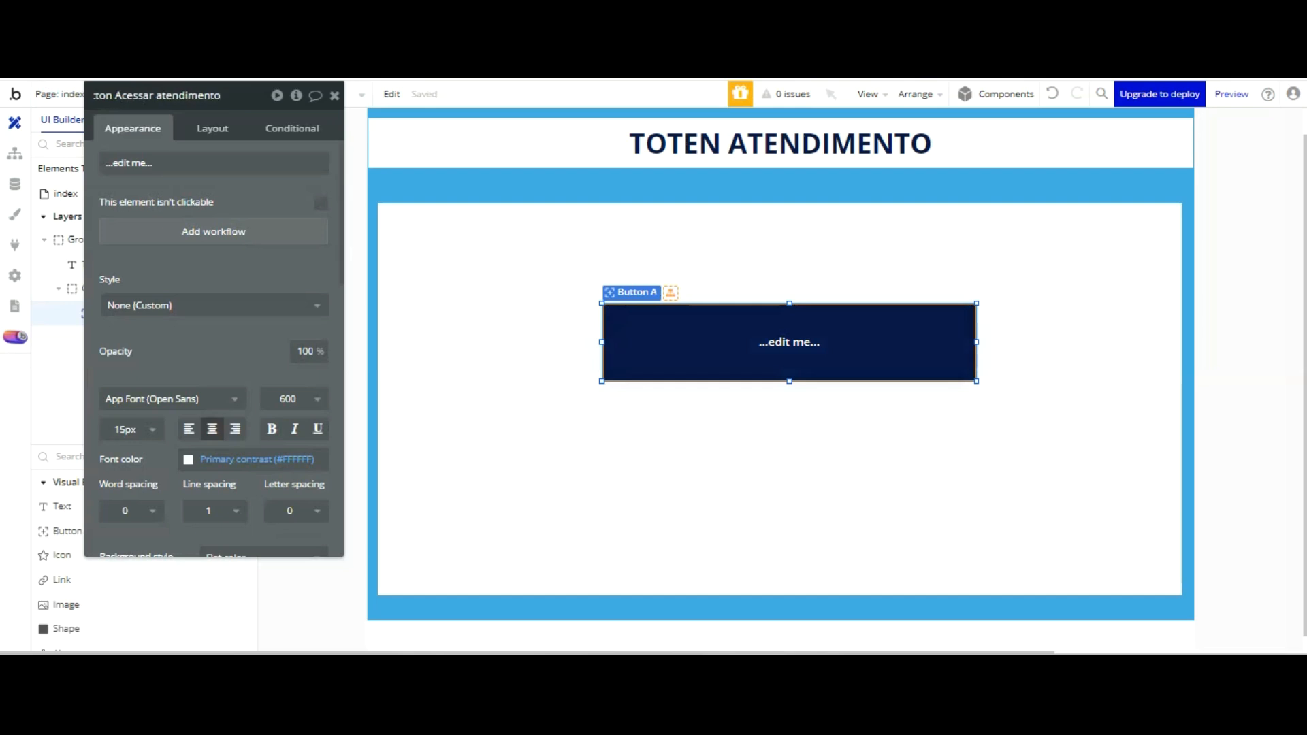
key("BackSpace")
key("BackSpace")
key("BackSpace")
key("BackSpace")
key("BackSpace")
key("BackSpace")
key("BackSpace")
key("BackSpace")
key("BackSpace")
key("BackSpace")
key("BackSpace")
key("BackSpace")
key("BackSpace")
key("BackSpace")
key("BackSpace")
key("BackSpace")
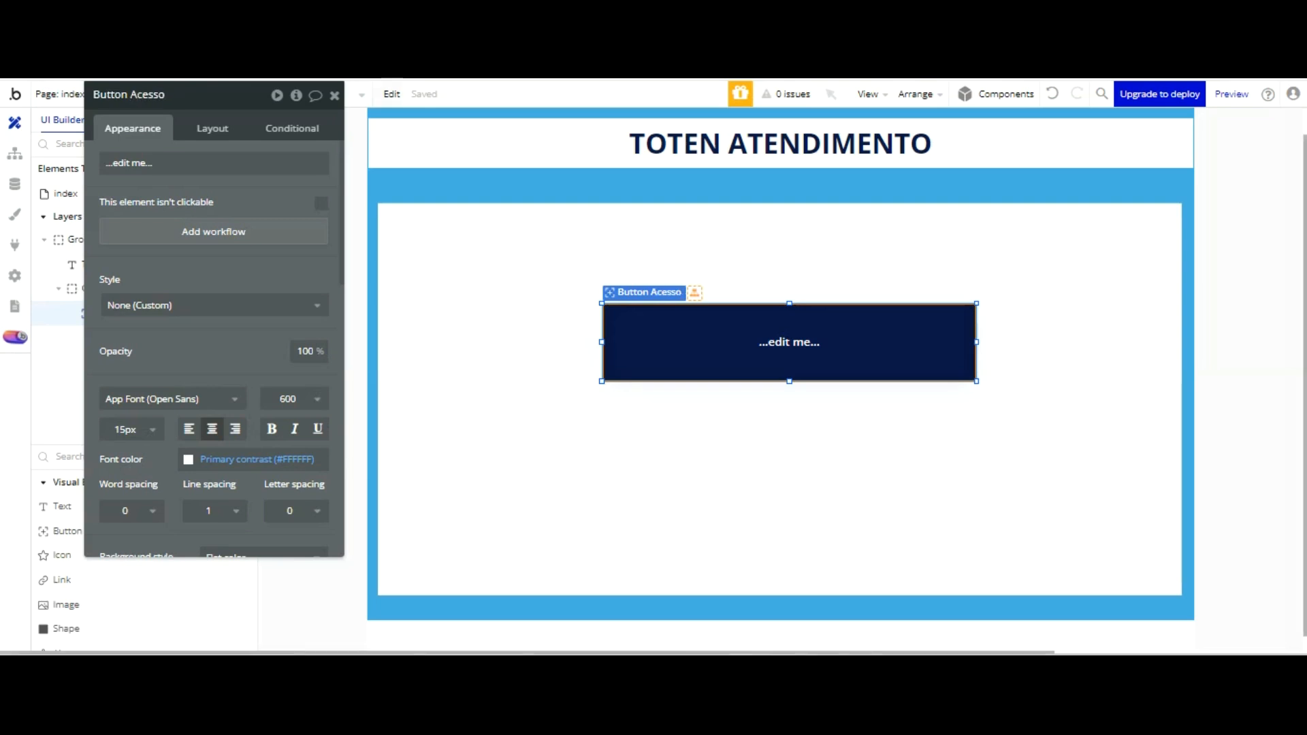
- Rename the button element as Button Acesso senha prioridade
left_click(198, 96)
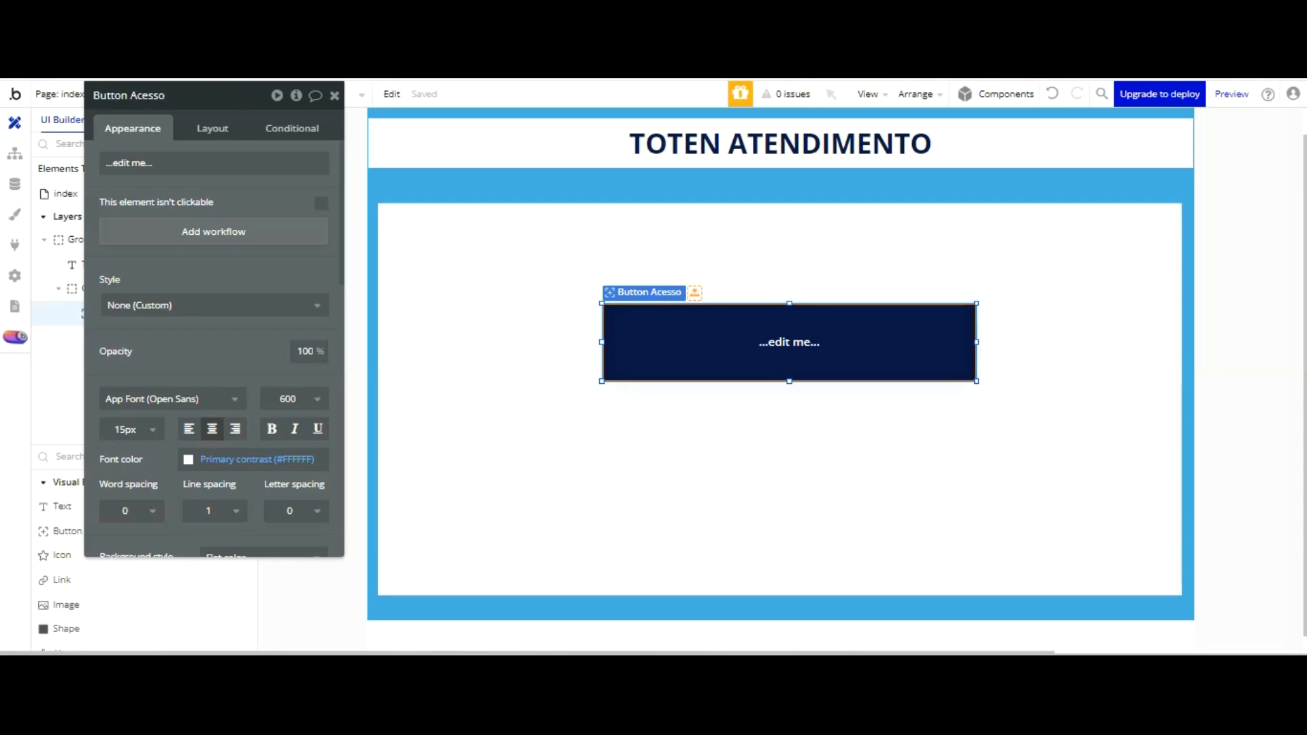
type("senha prioridade")
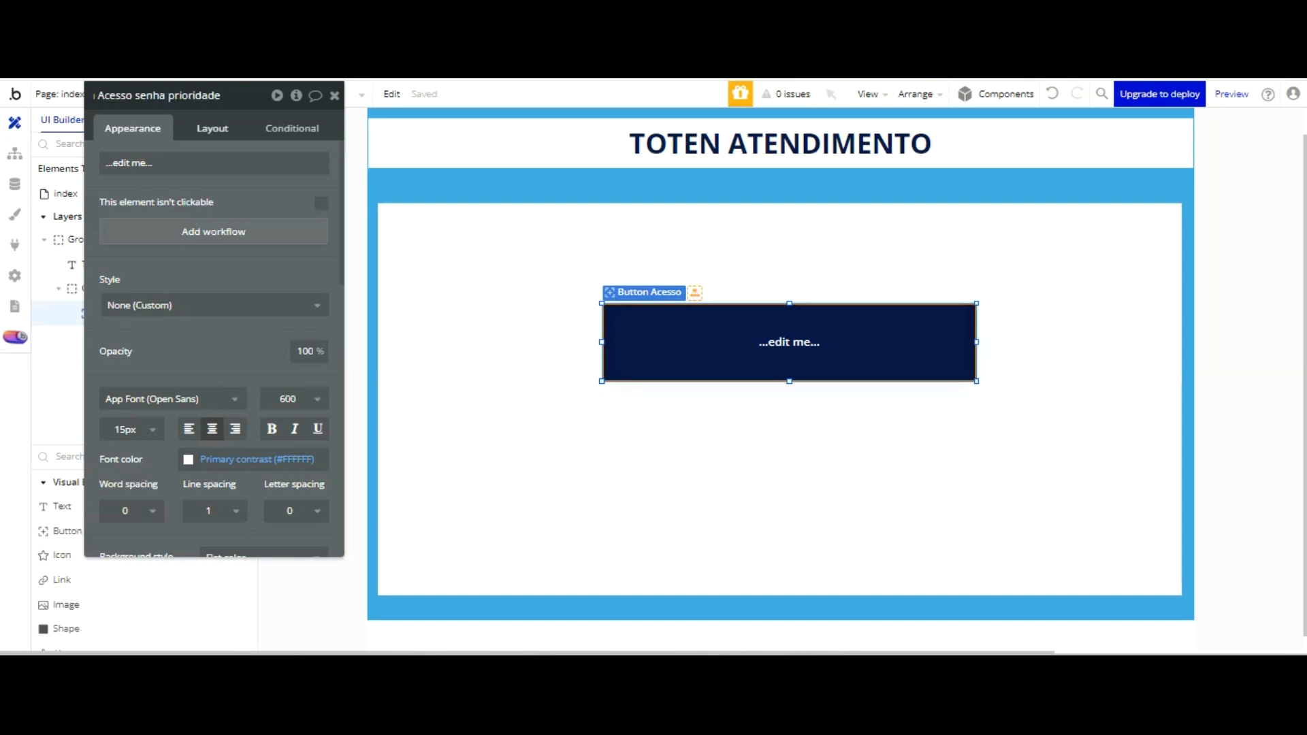
key("Tab")
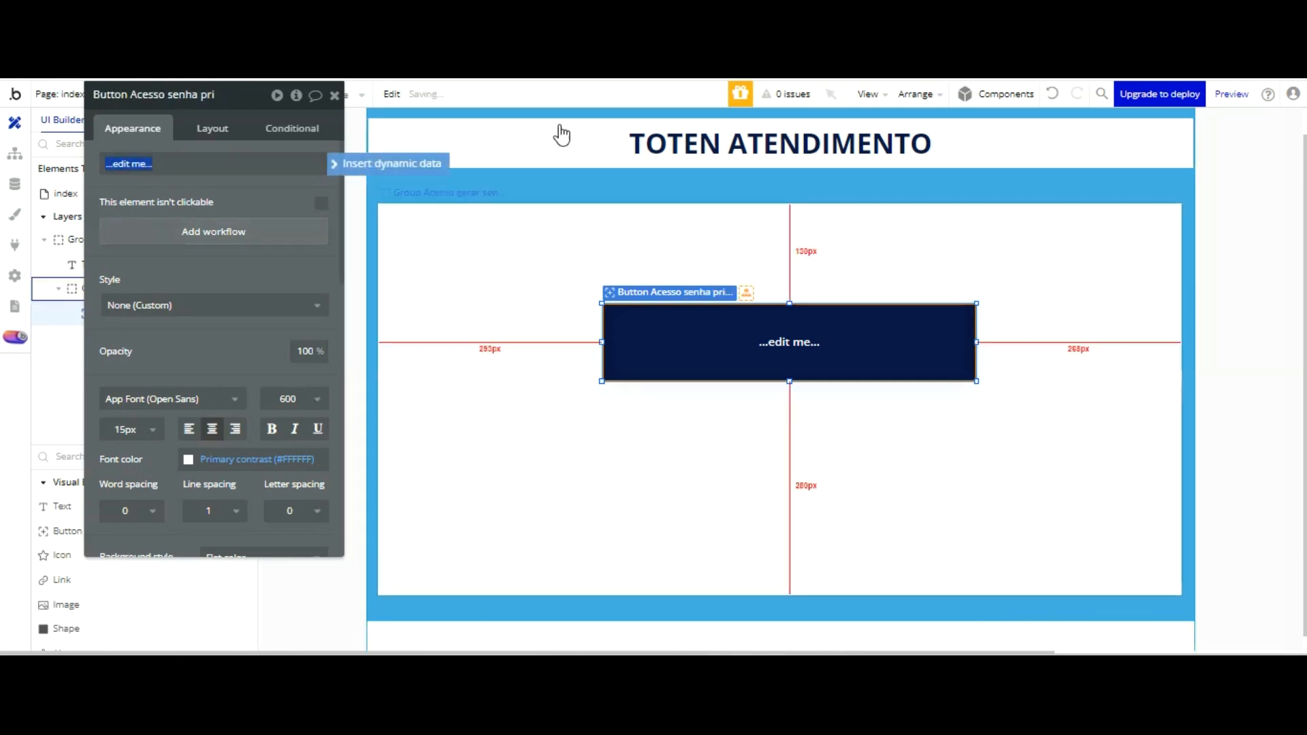
- Set the button's caption to SENHA PRIORIDADE with a font size of 36
left_click(1269, 178)
left_click(733, 350)
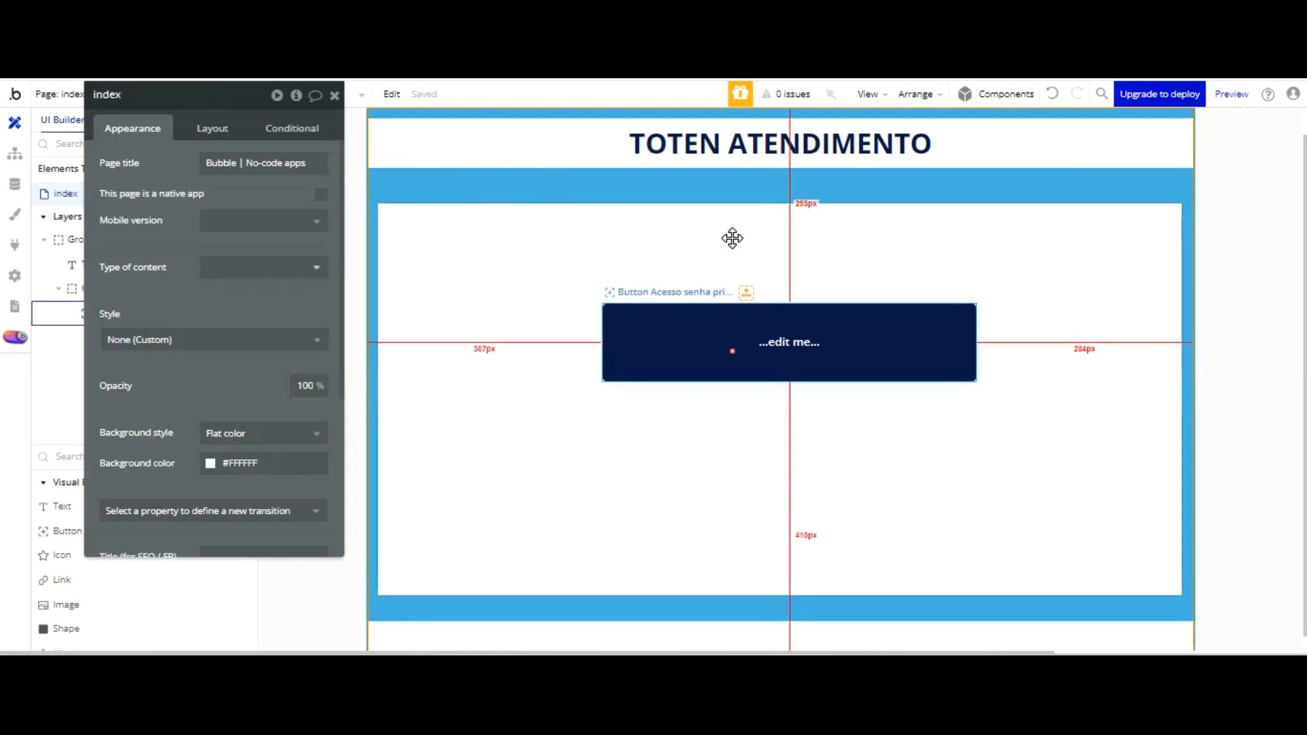
left_click(210, 160)
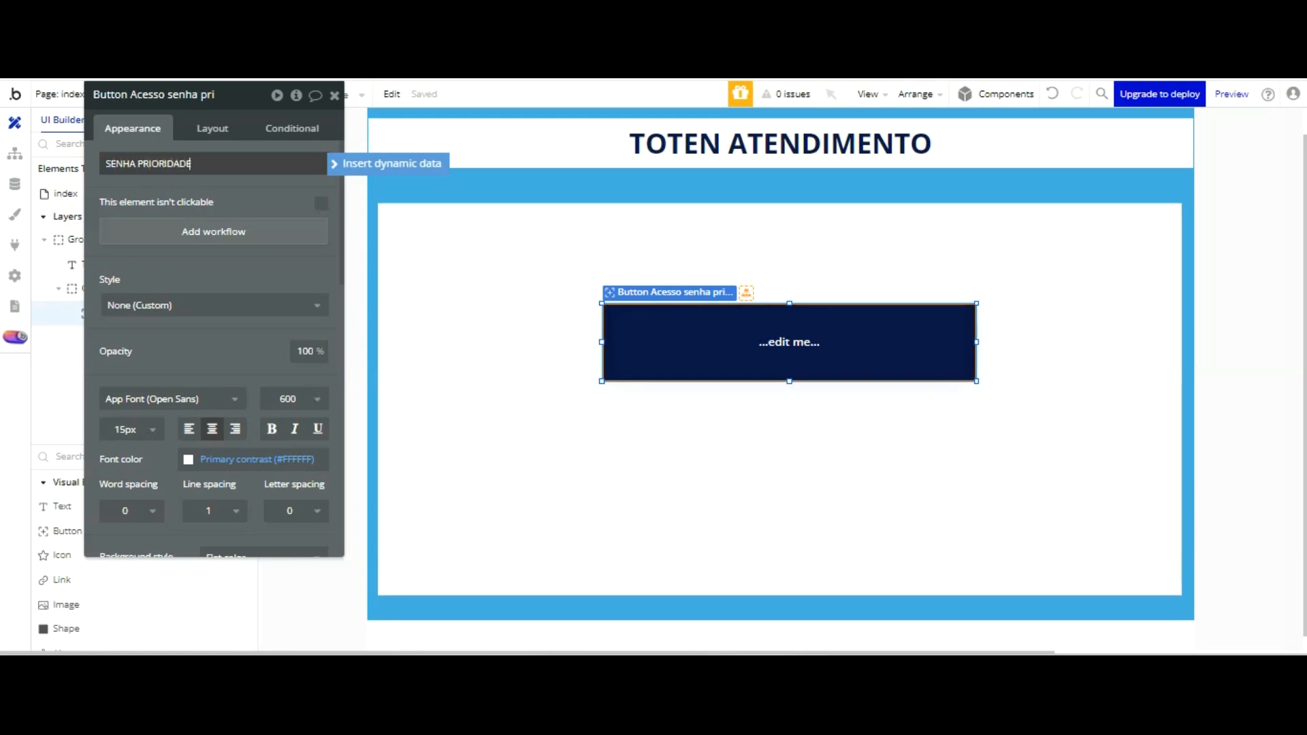
key("Tab")
key("Tab")
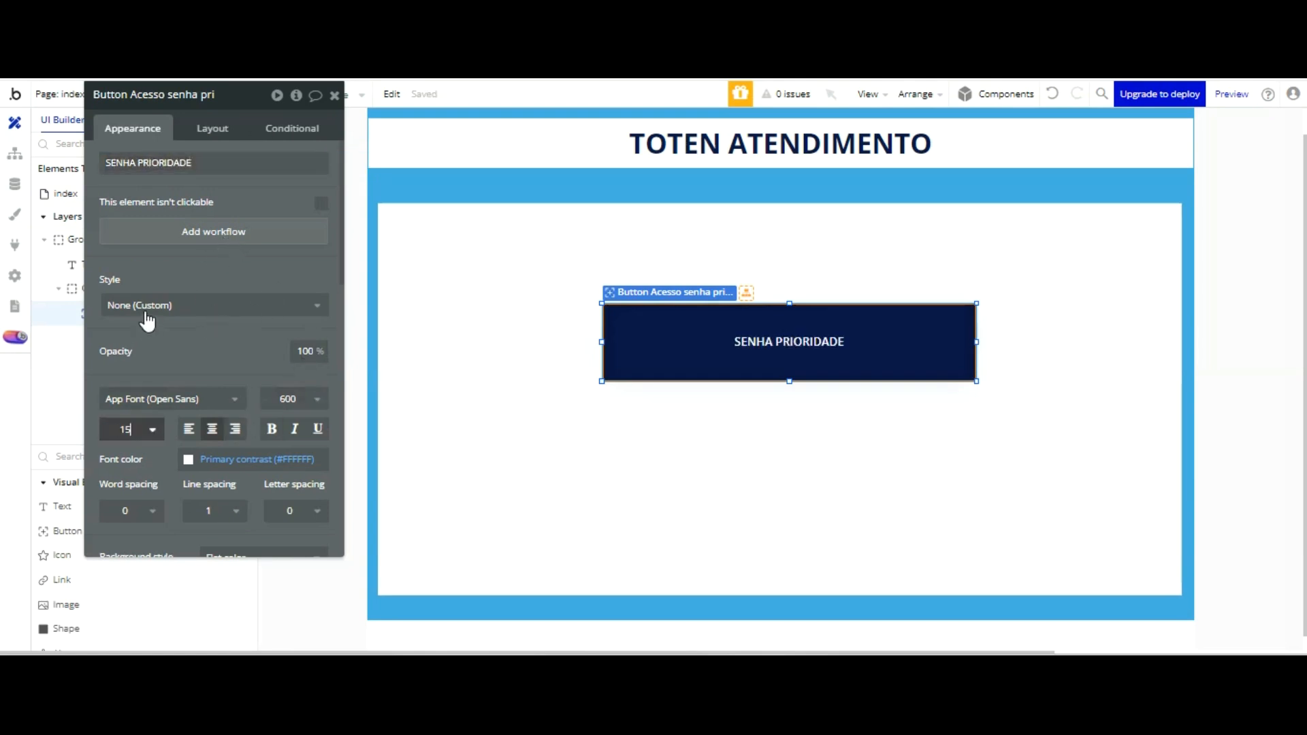
scroll(160, 397, "down", 3)
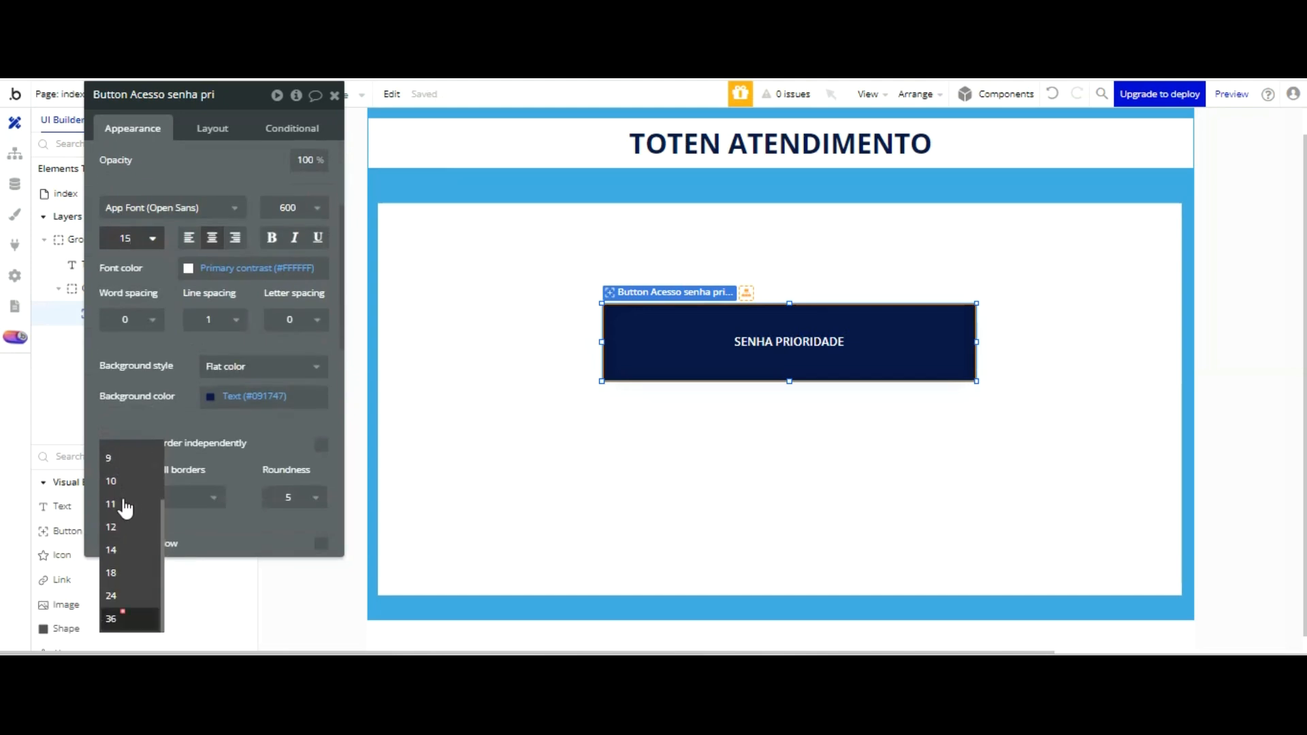
key("Return")
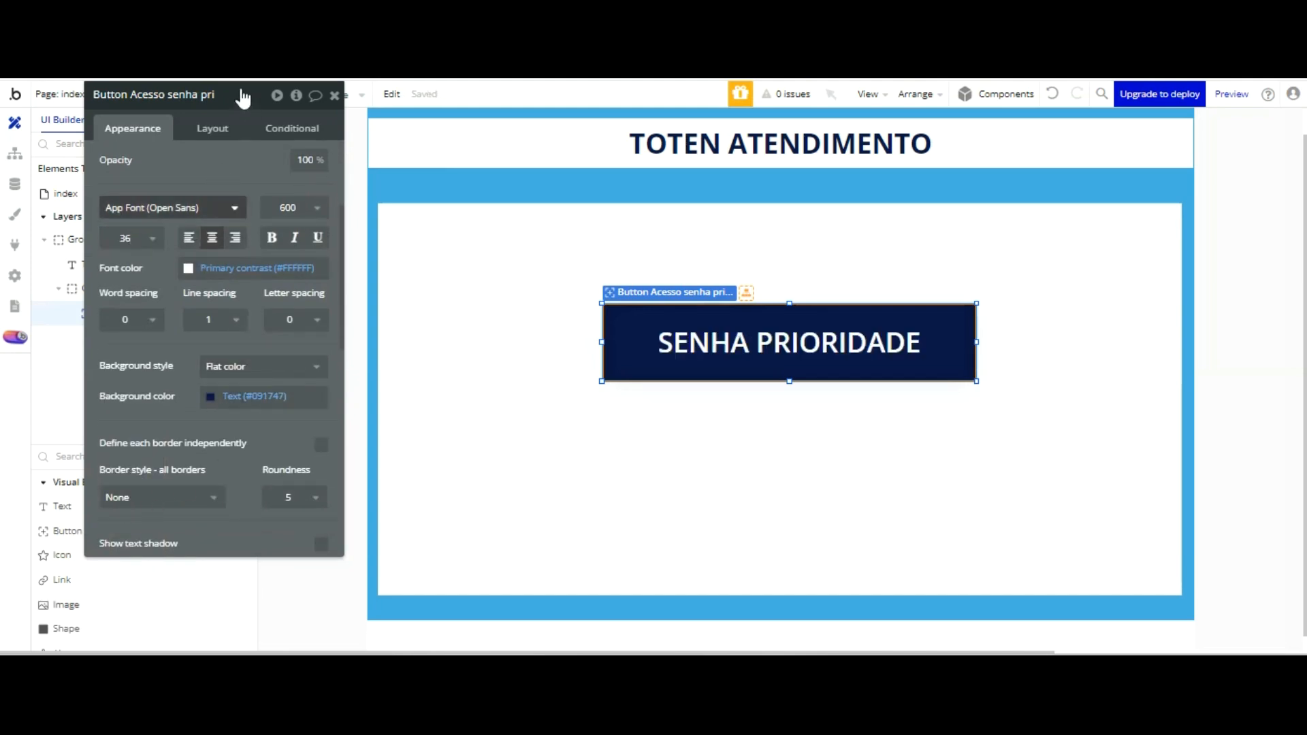
- Resize the SENHA PRIORIDADE button to 475 wide by 100 high and centre it horizontally in the white group
left_click(222, 129)
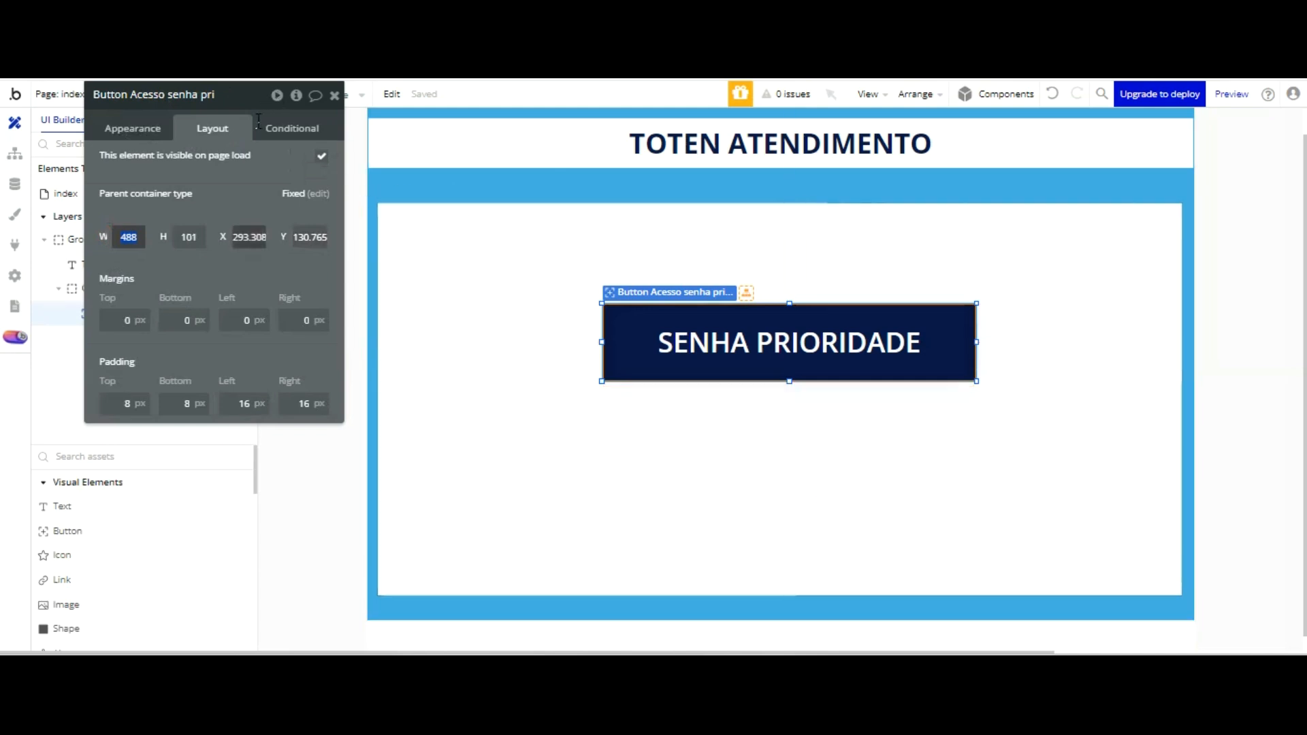
left_click(238, 237)
left_click(121, 234)
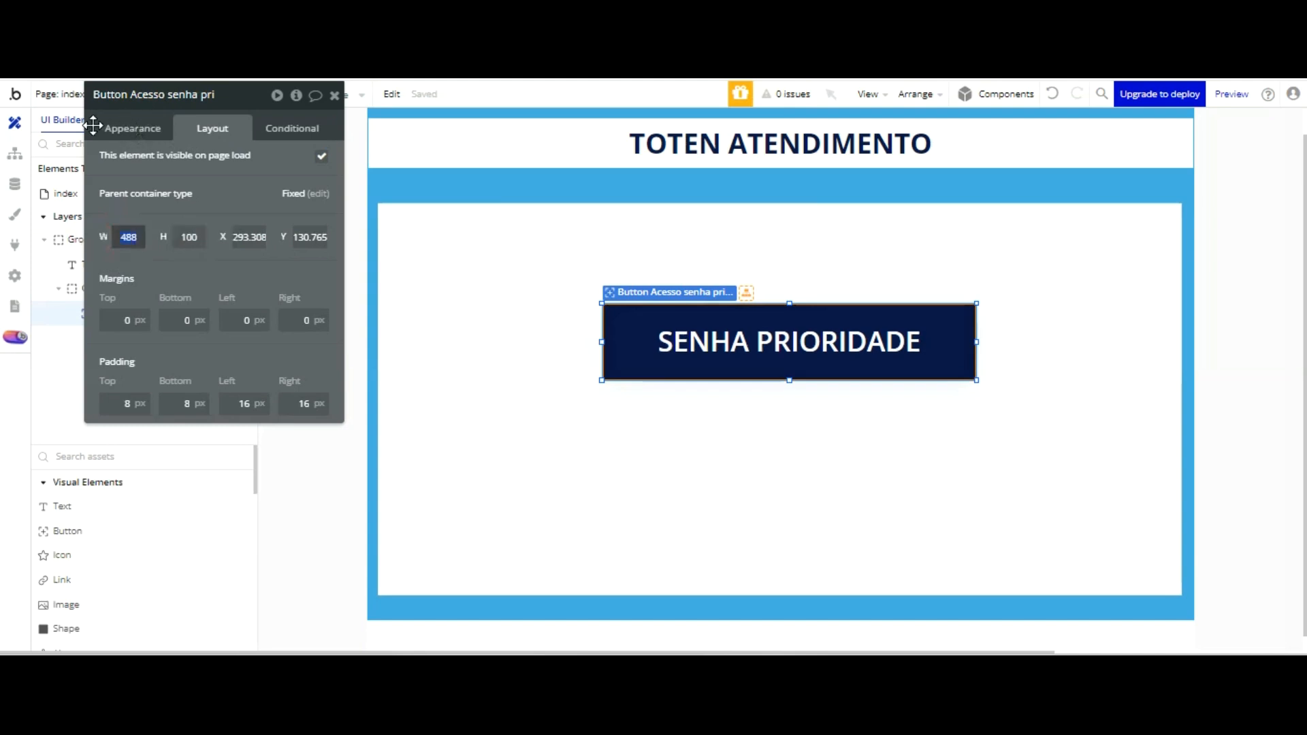
type("475")
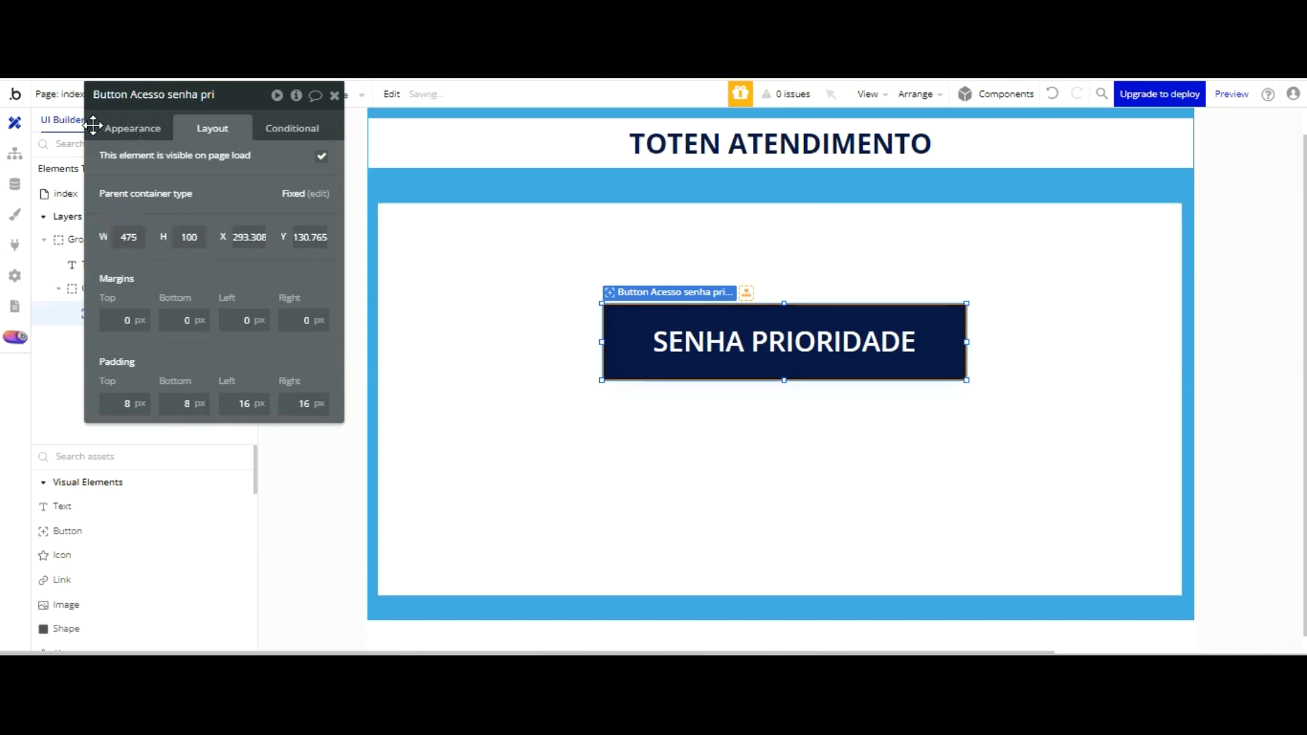
left_click(900, 236)
left_click(900, 349)
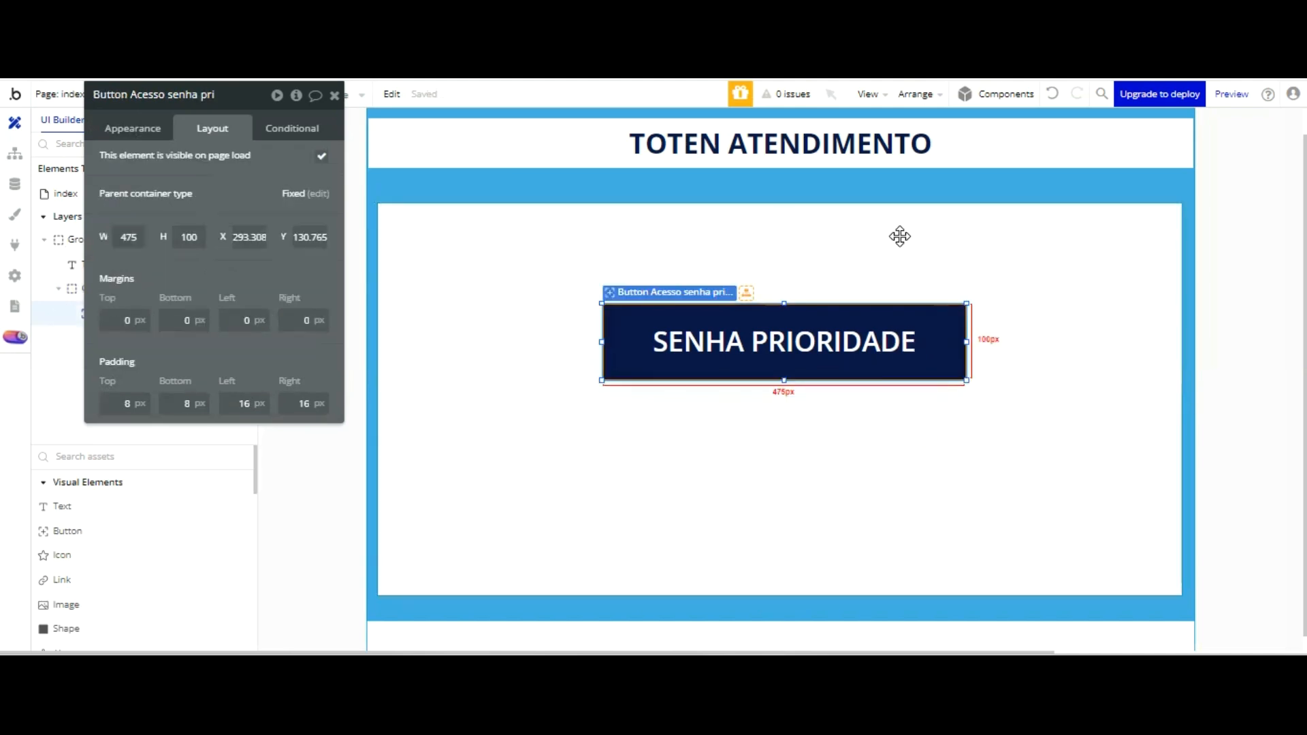
key("ctrl+e")
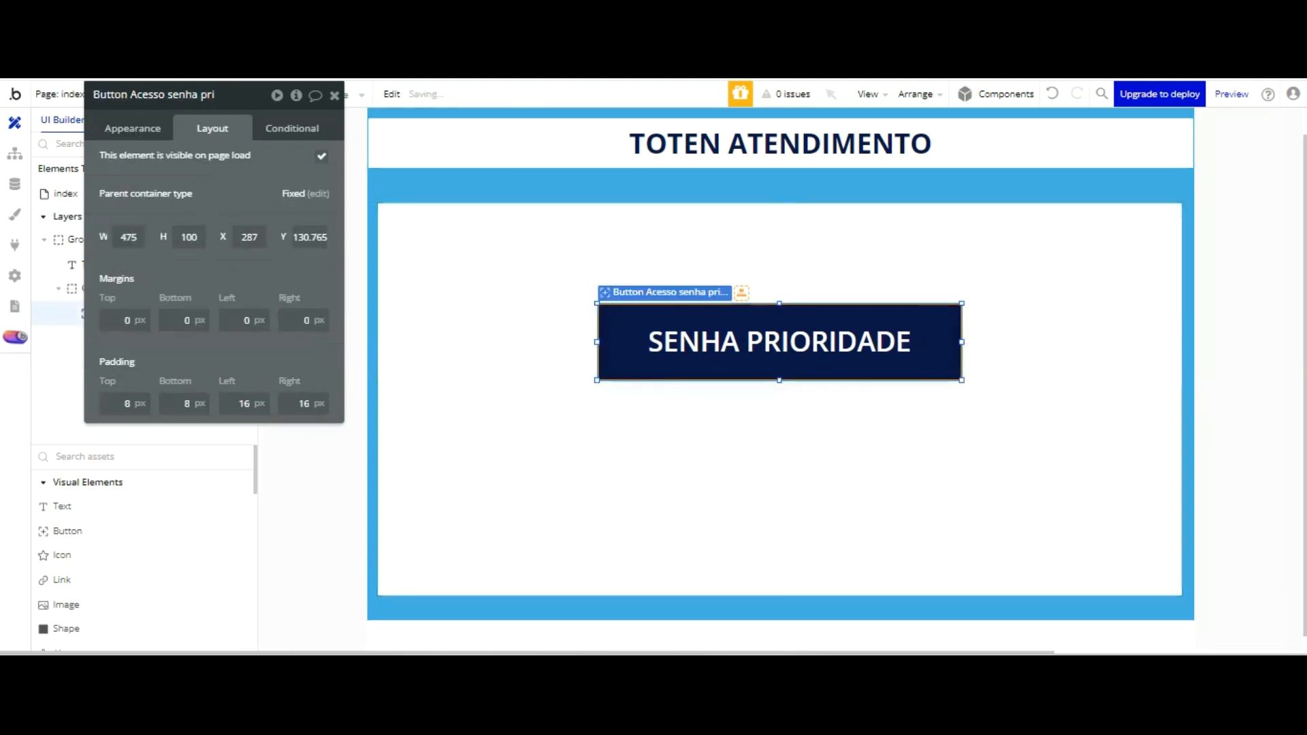
- Set the SENHA PRIORIDADE button's border roundness to 10
left_click(155, 128)
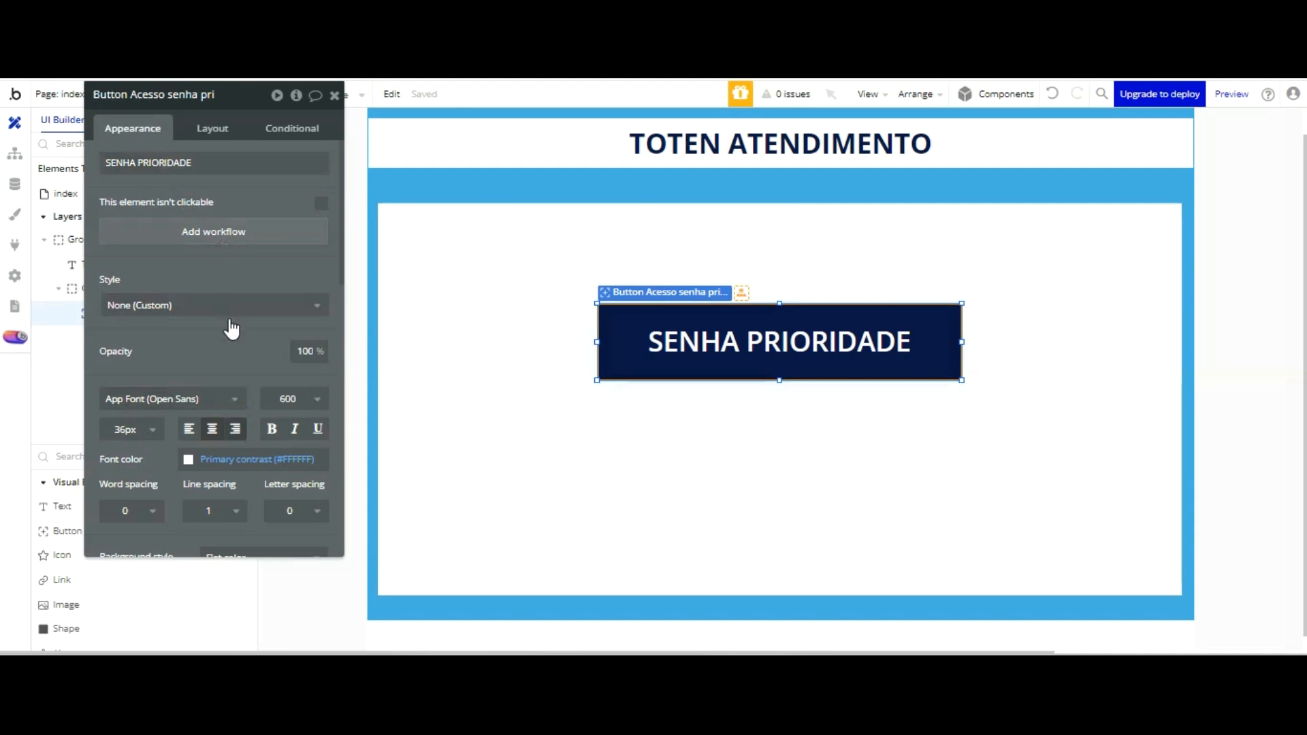
scroll(259, 328, "down", 3)
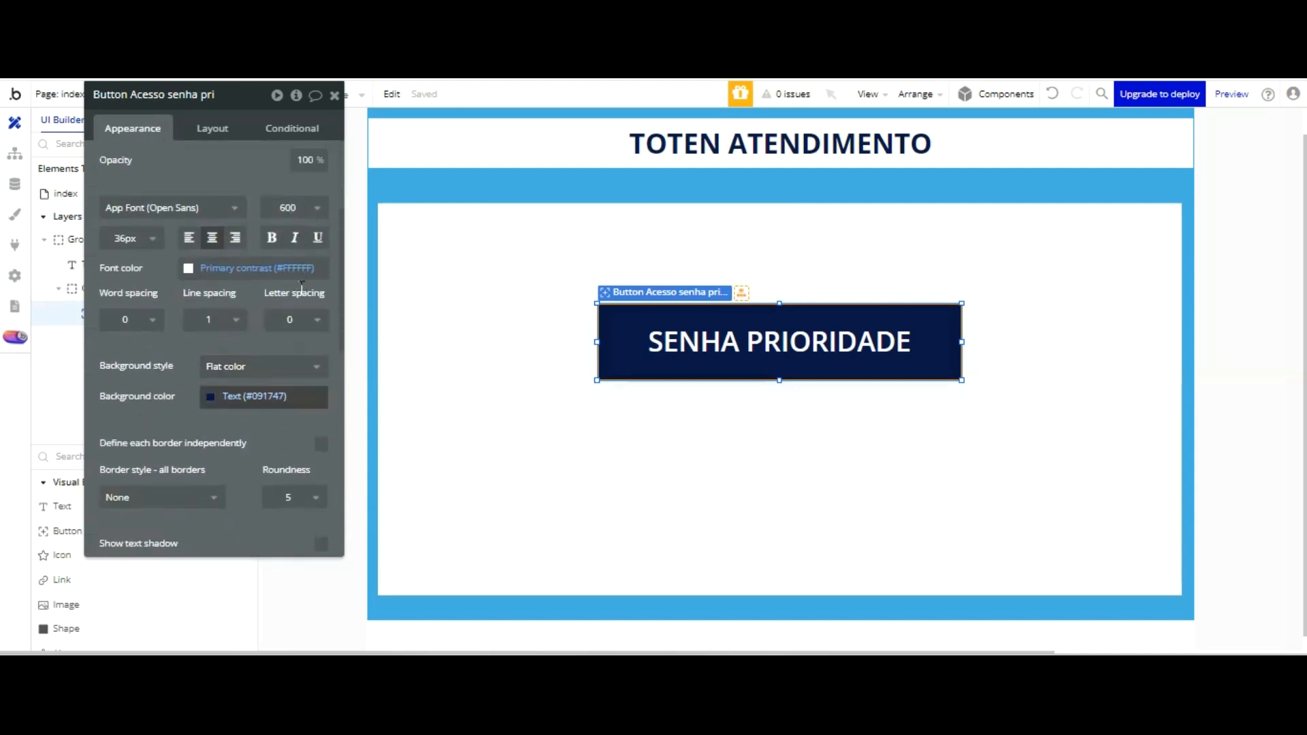
left_click(295, 500)
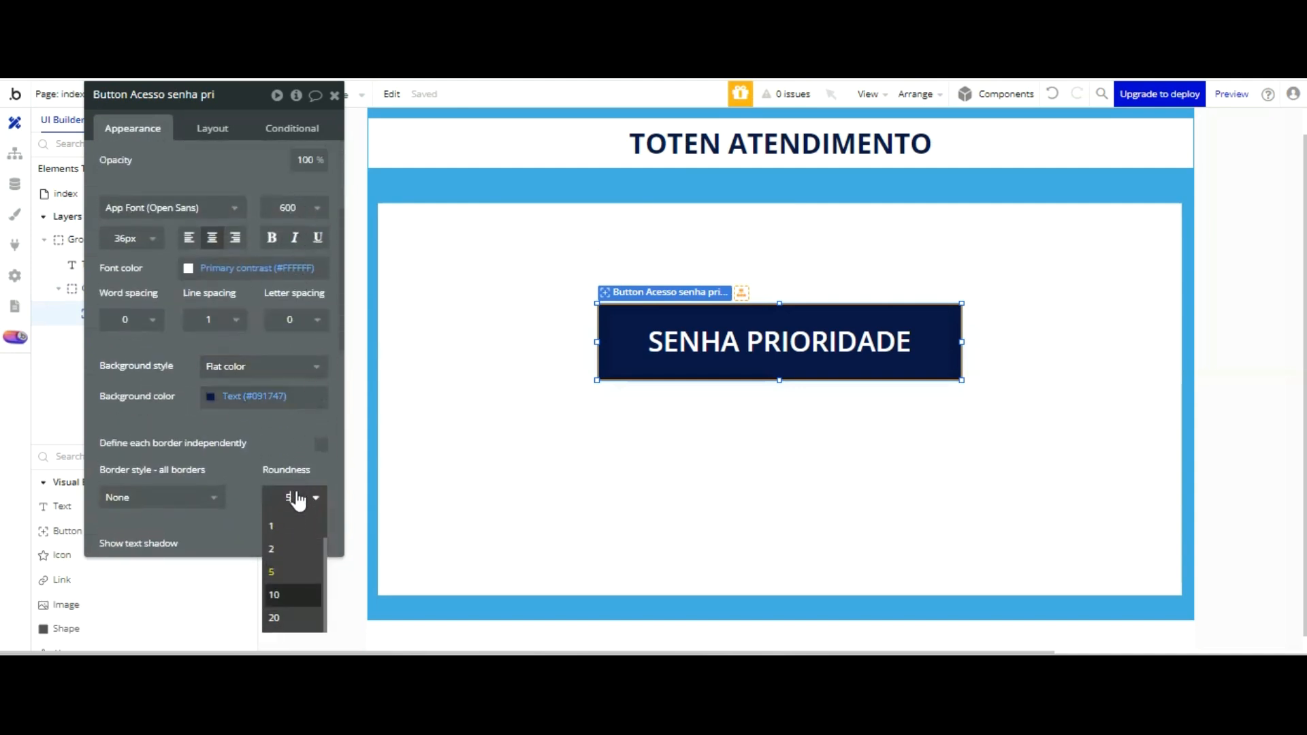
left_click(294, 498)
- Duplicate the SENHA PRIORIDADE button directly below itself and move the original slightly up within the white group
left_click(557, 318)
left_click(689, 341)
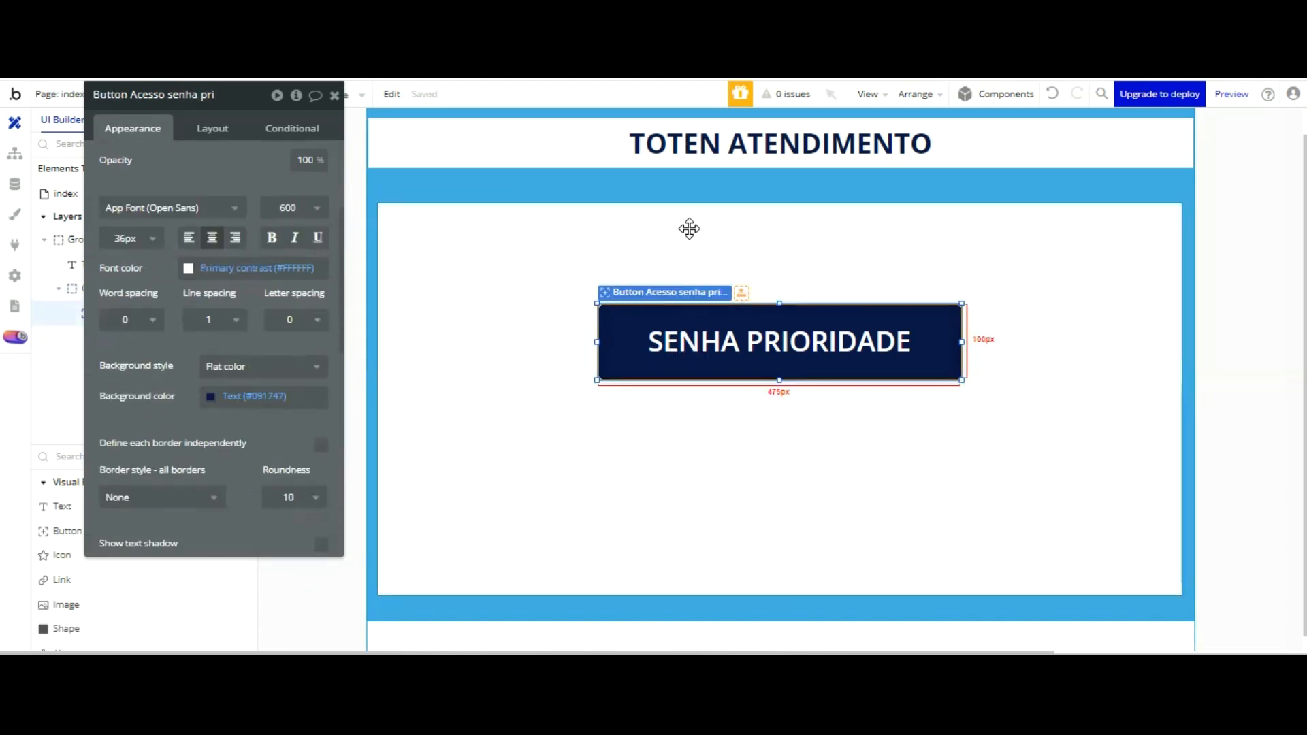
mouse_move(691, 228)
left_mouse_down()
mouse_move(703, 292)
mouse_move(674, 338)
mouse_move(691, 334)
mouse_move(680, 341)
mouse_move(688, 457)
left_mouse_up()
left_click_drag(730, 363, 724, 342)
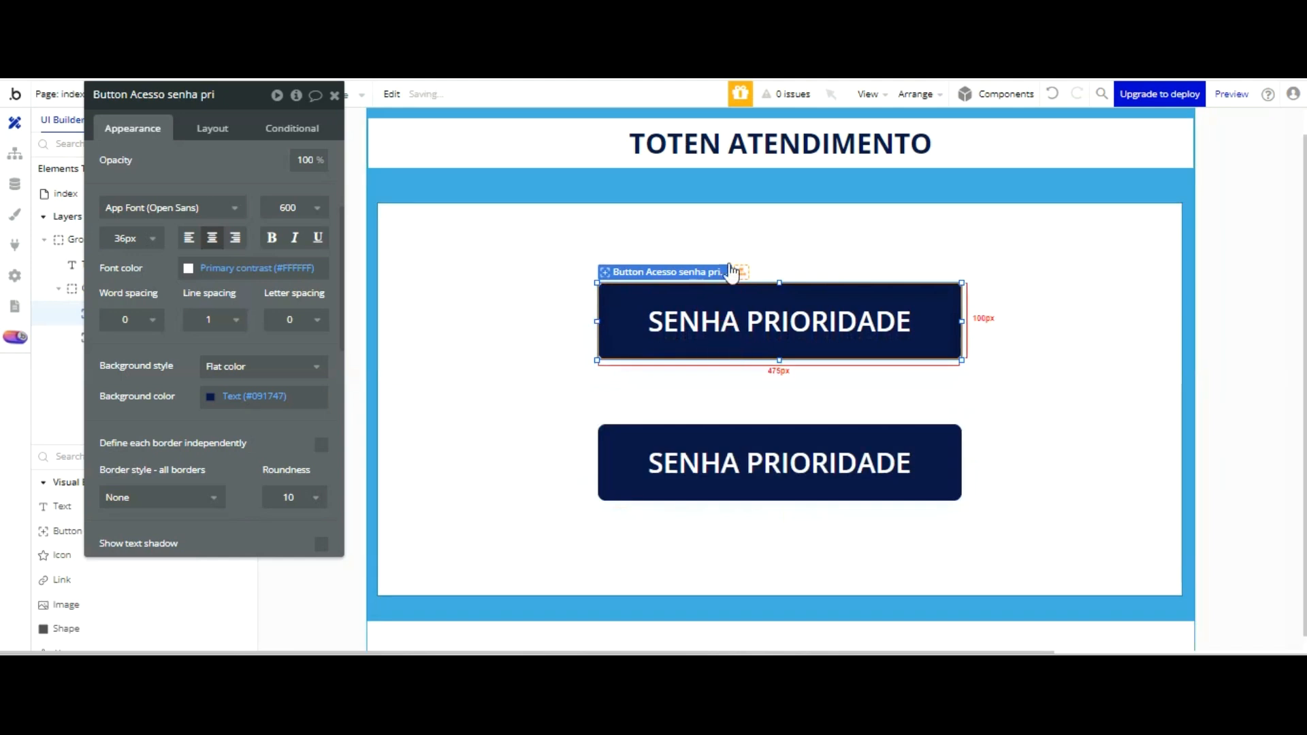
- Nudge the lower button copy upward to narrow the gap between the two buttons
left_click(734, 444)
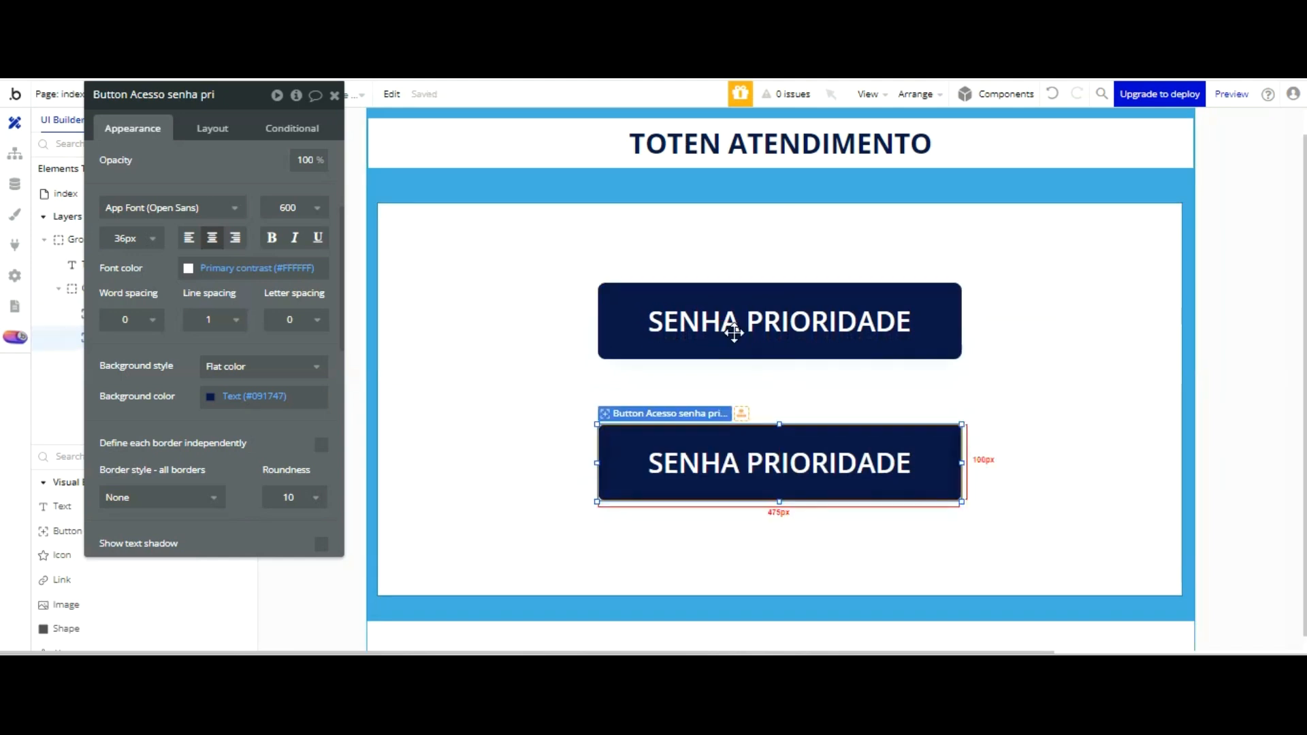
key("Up")
key("Up")
key("Up")
key("Up")
key("Up")
key("Up")
key("Up")
key("Up")
key("Up")
key("Up")
key("Up")
key("Up")
key("Up")
key("Up")
key("Up")
key("Up")
key("Up")
key("Up")
key("Up")
key("Up")
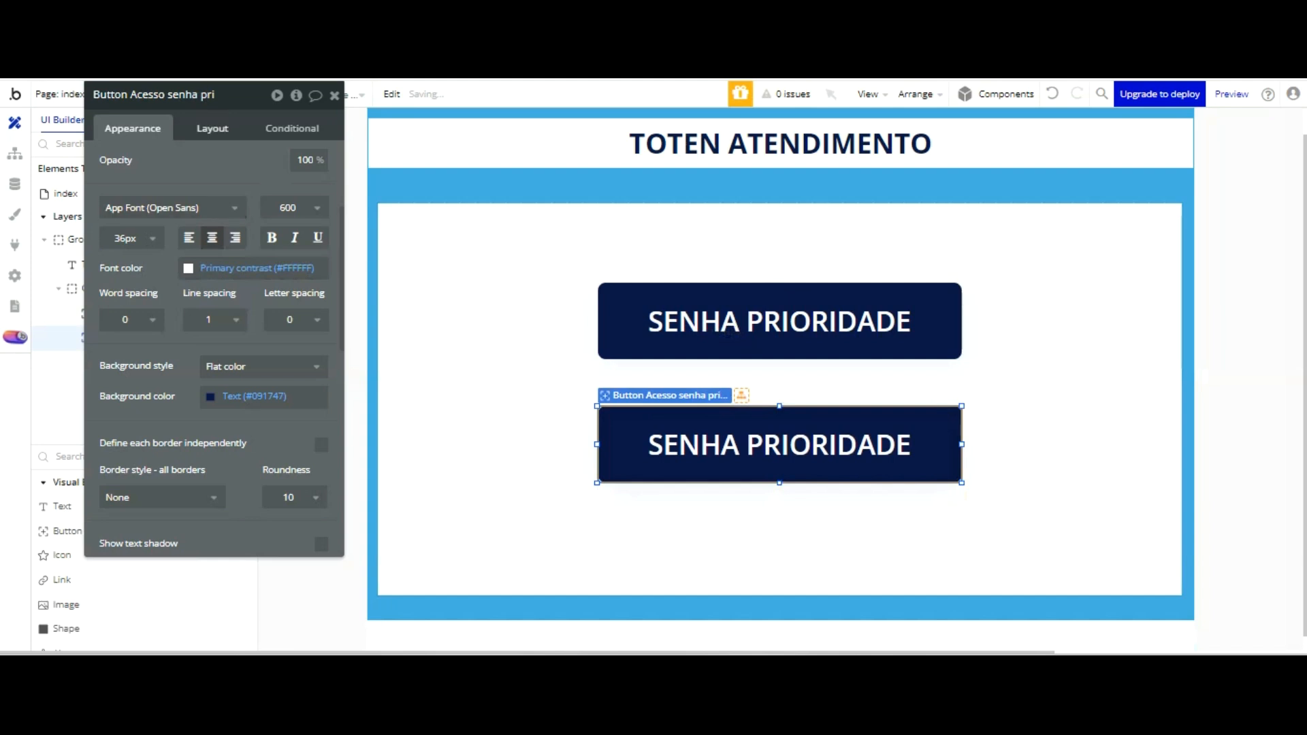
- Rename the lower button element as Button Acesso senha comum
left_click(196, 94)
key("BackSpace")
key("BackSpace")
key("BackSpace")
key("BackSpace")
key("BackSpace")
key("BackSpace")
key("BackSpace")
key("BackSpace")
key("BackSpace")
key("BackSpace")
key("BackSpace")
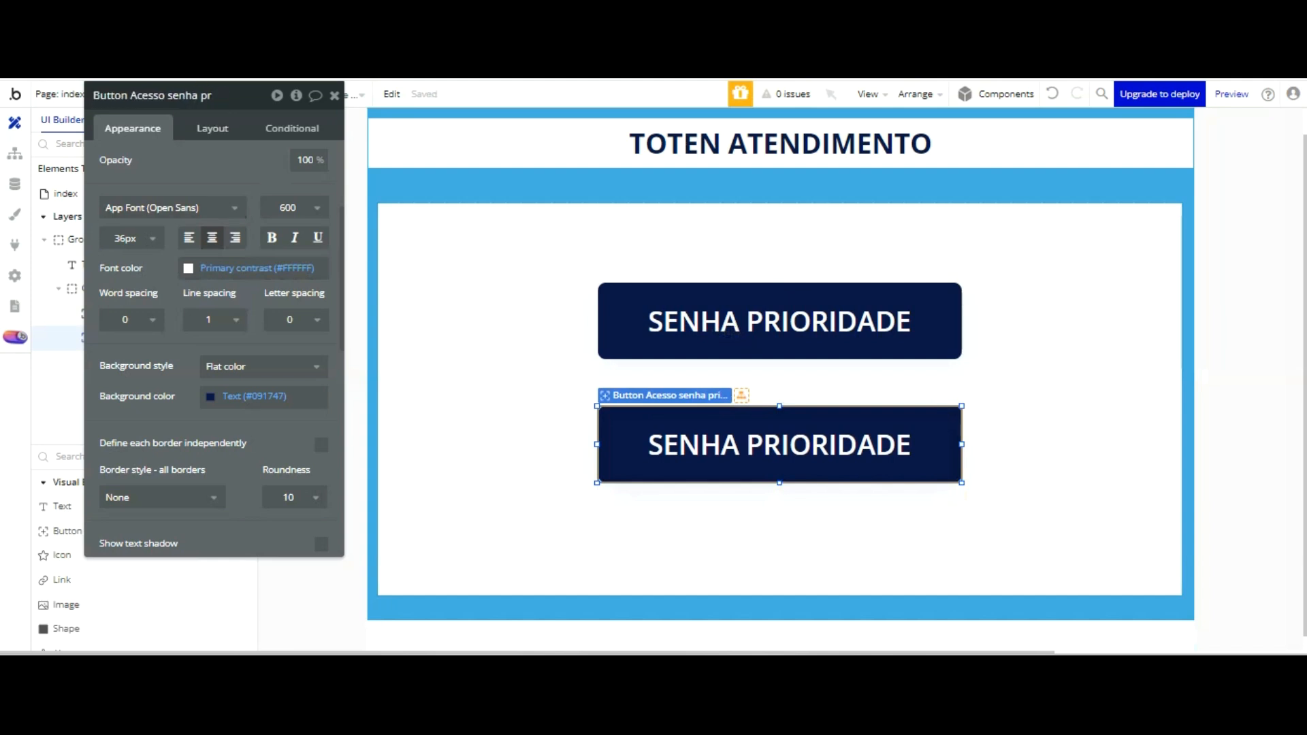
type("comum")
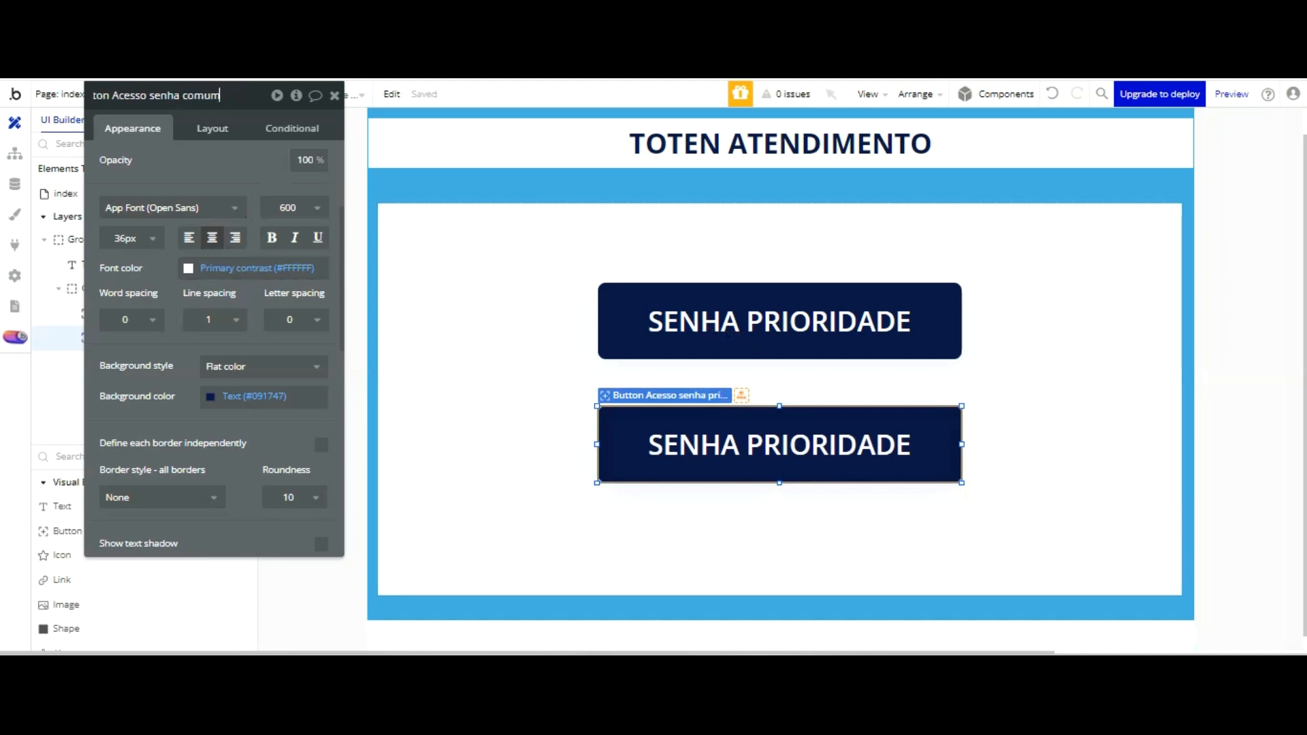
key("Tab")
- Set the lower button's caption to SENHA COMUM
type("S")
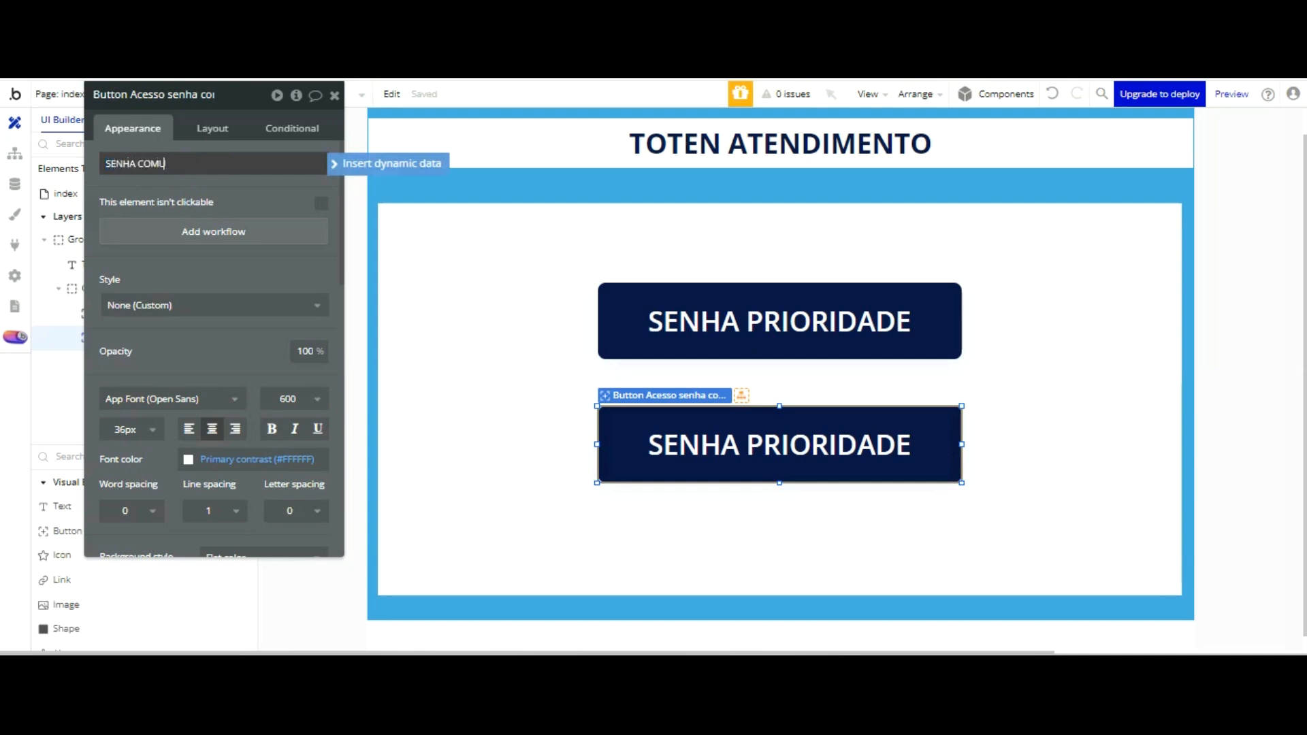
left_click(267, 94)
left_click(438, 162)
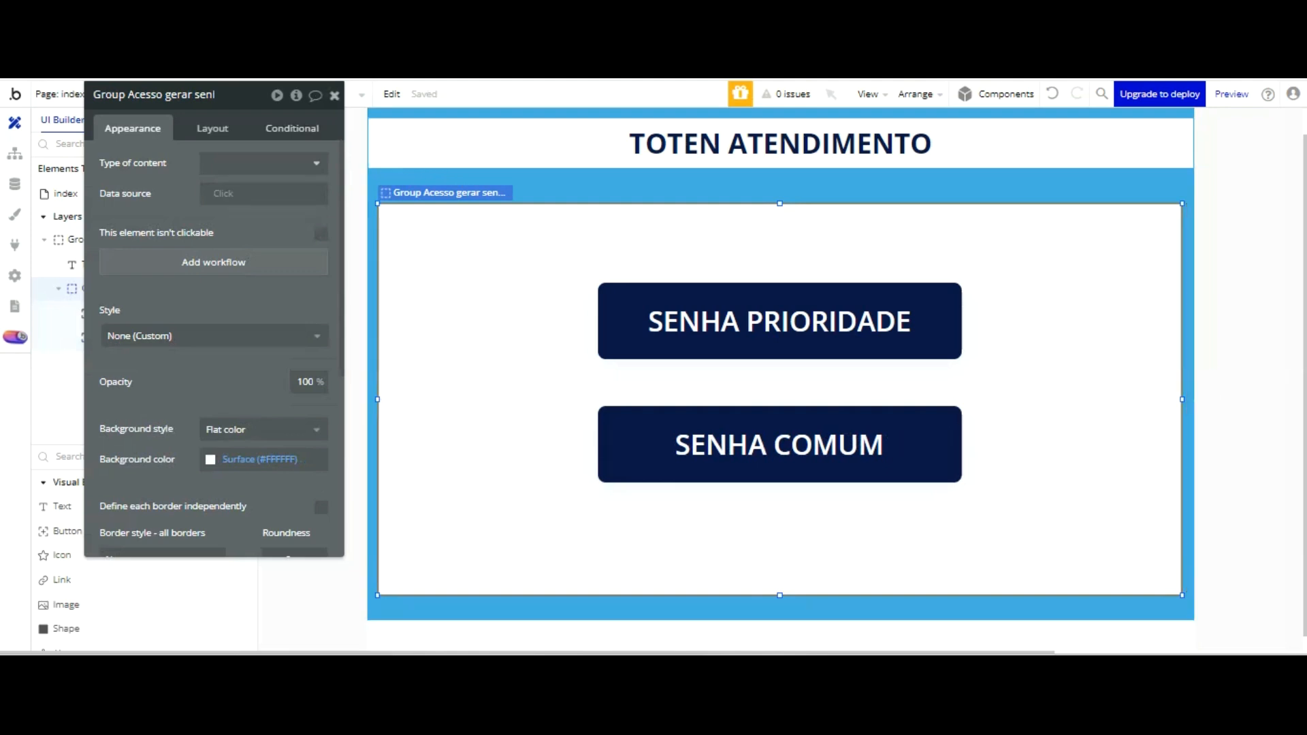
- Make the Acesso gerar senha group not visible on page load
double_click(451, 242)
left_click(213, 126)
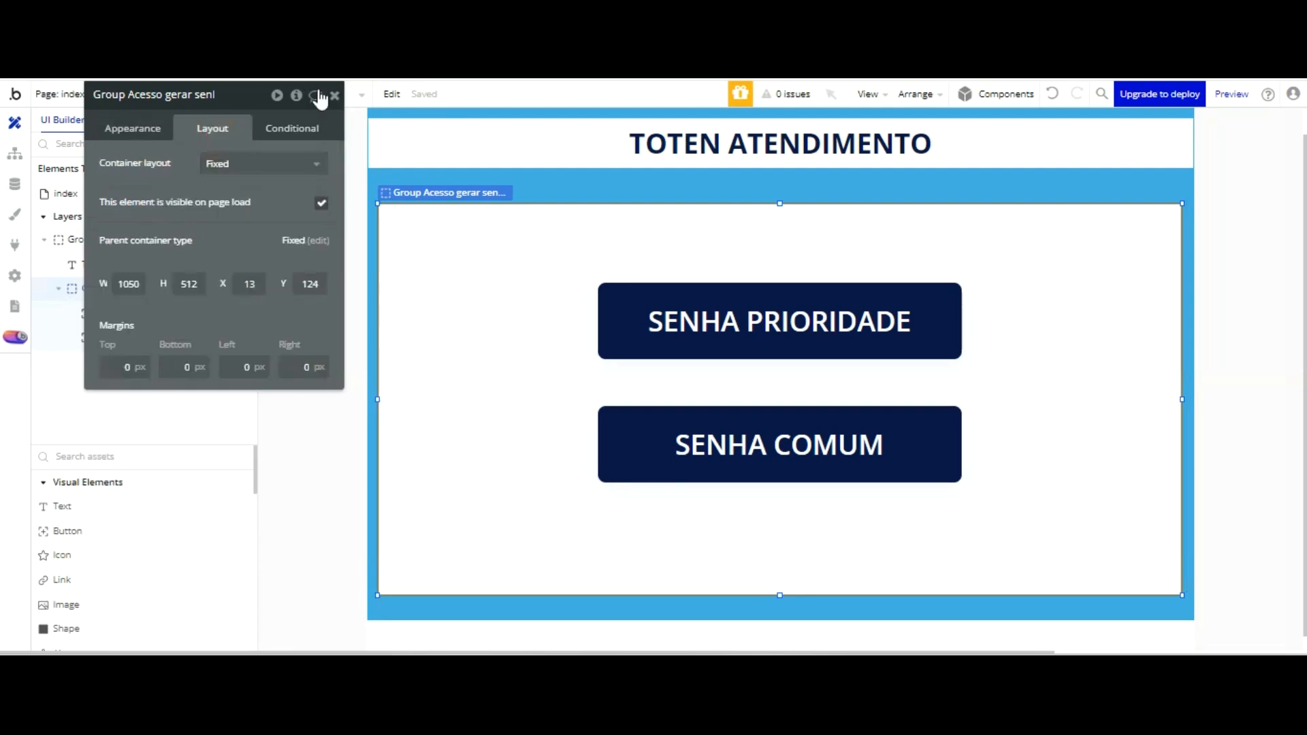
left_click(321, 203)
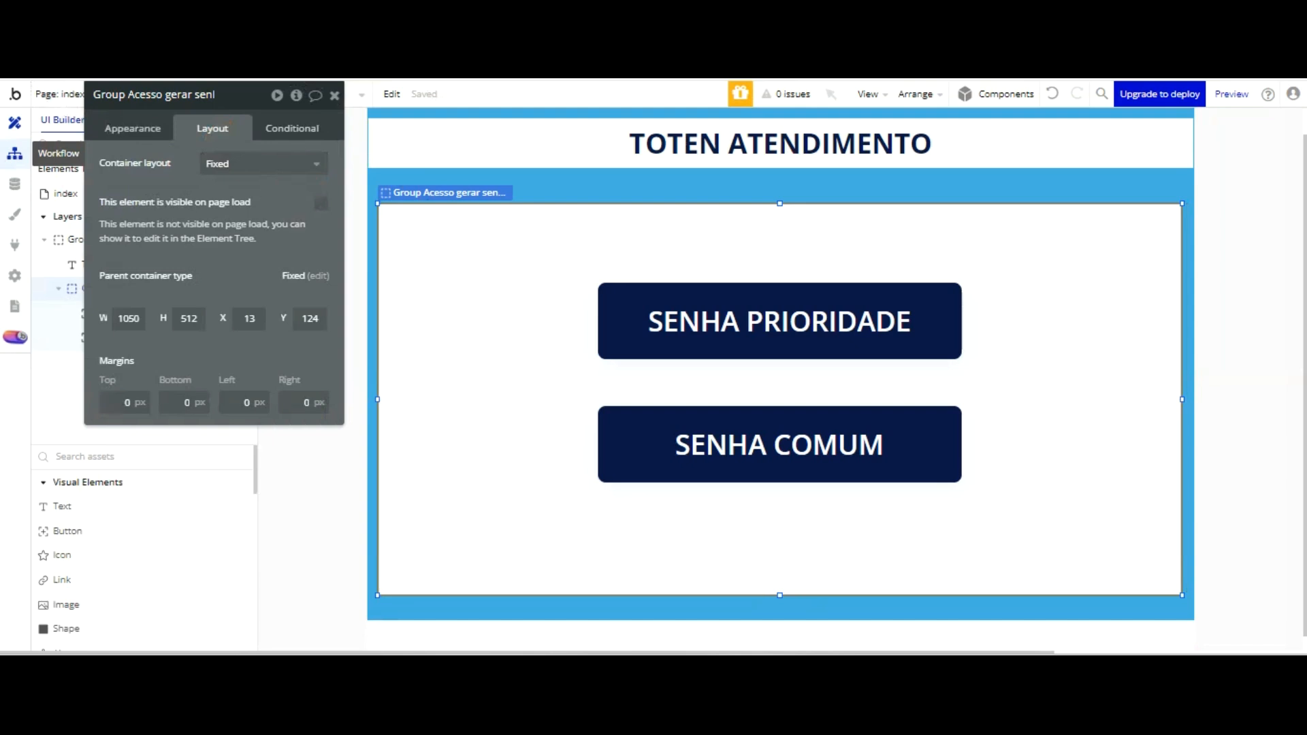
- Create a Page is loaded event in the index page's workflow
left_click(14, 153)
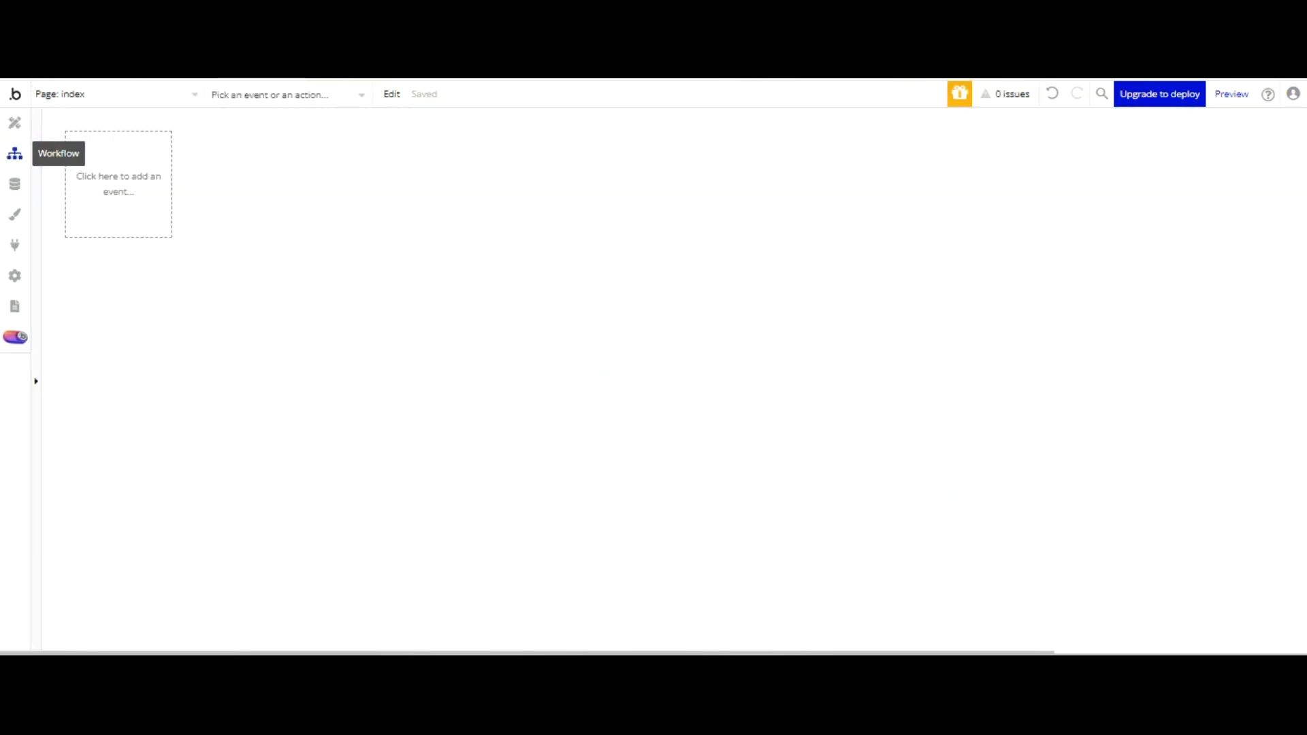
left_click(128, 172)
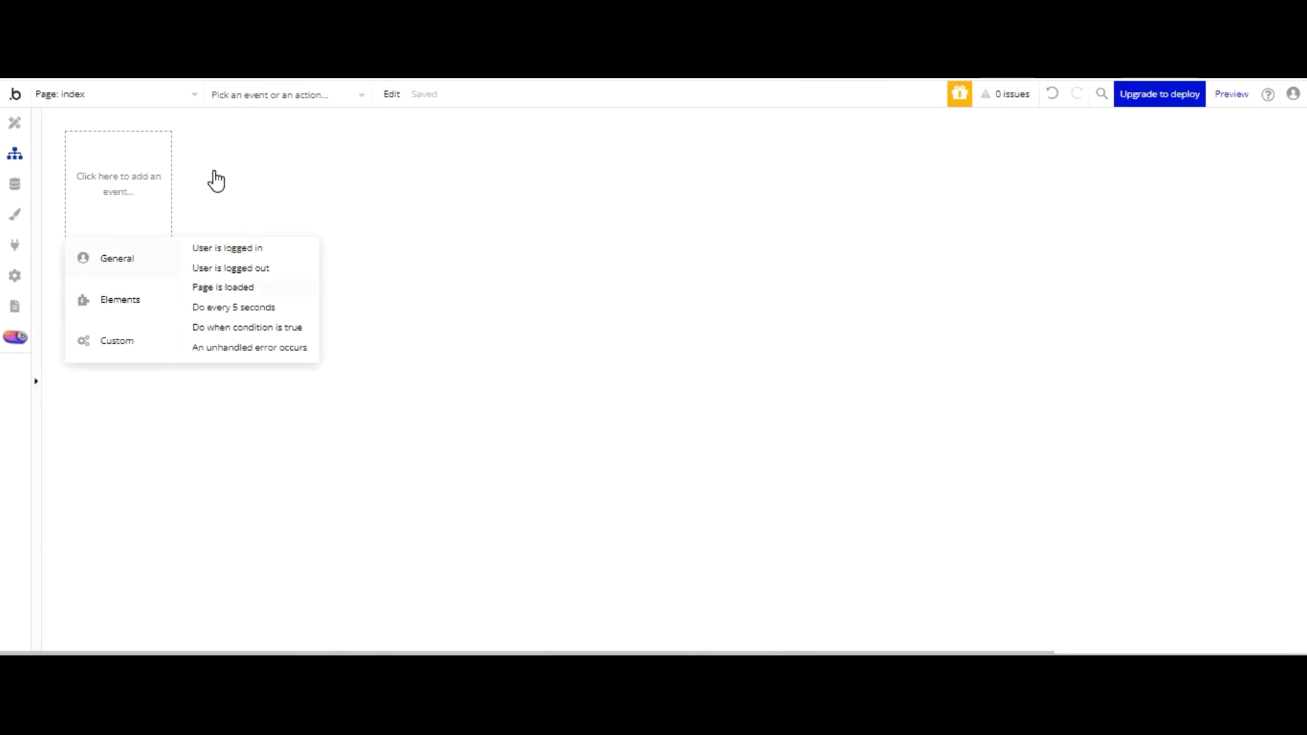
left_click(223, 287)
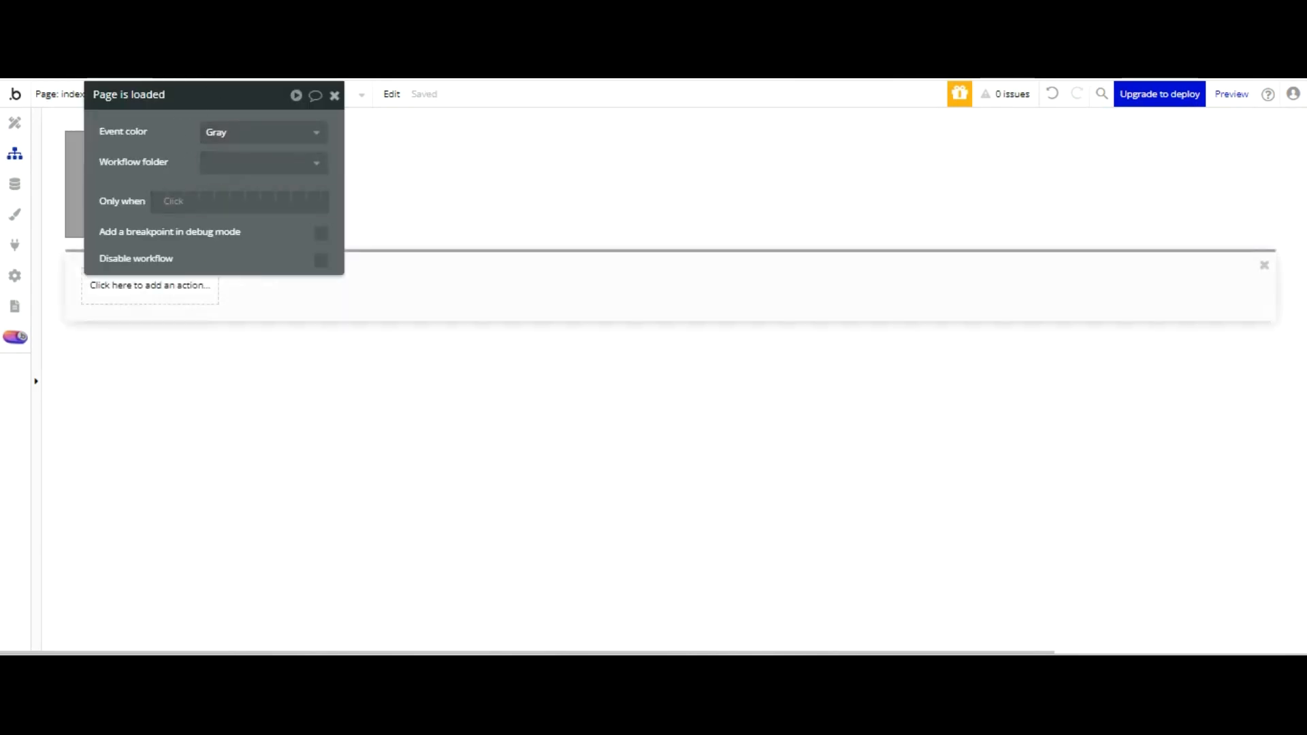
- Add a Set state action to the Page is loaded event, targeting the index element's Gerar senha custom state
left_click(146, 282)
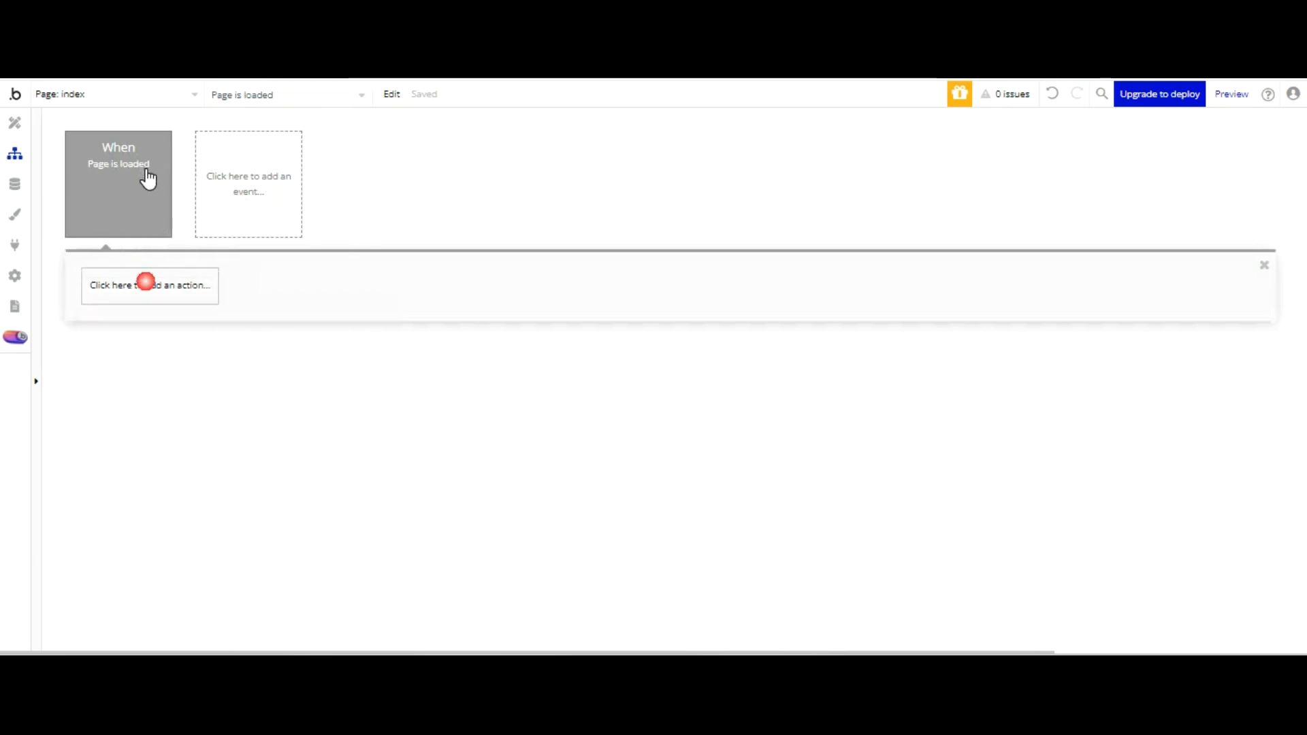
mouse_move(161, 493)
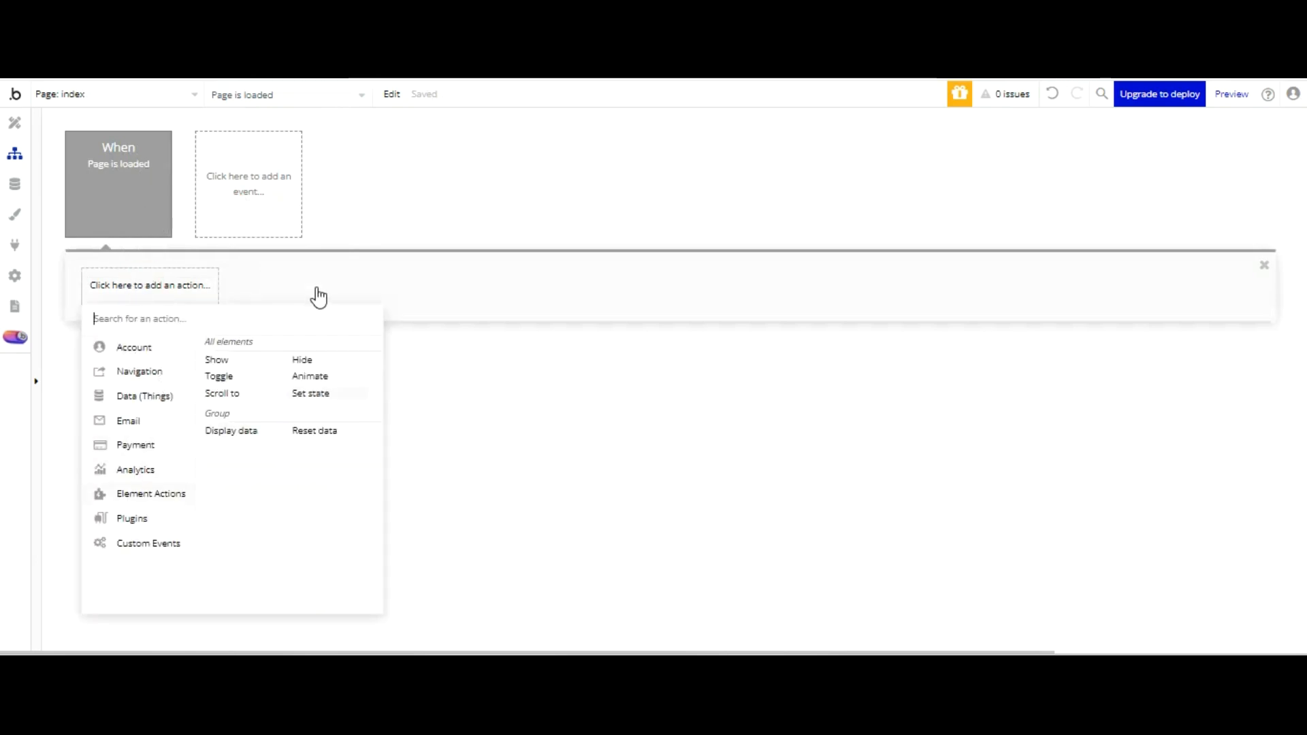
left_click(310, 393)
left_click(251, 133)
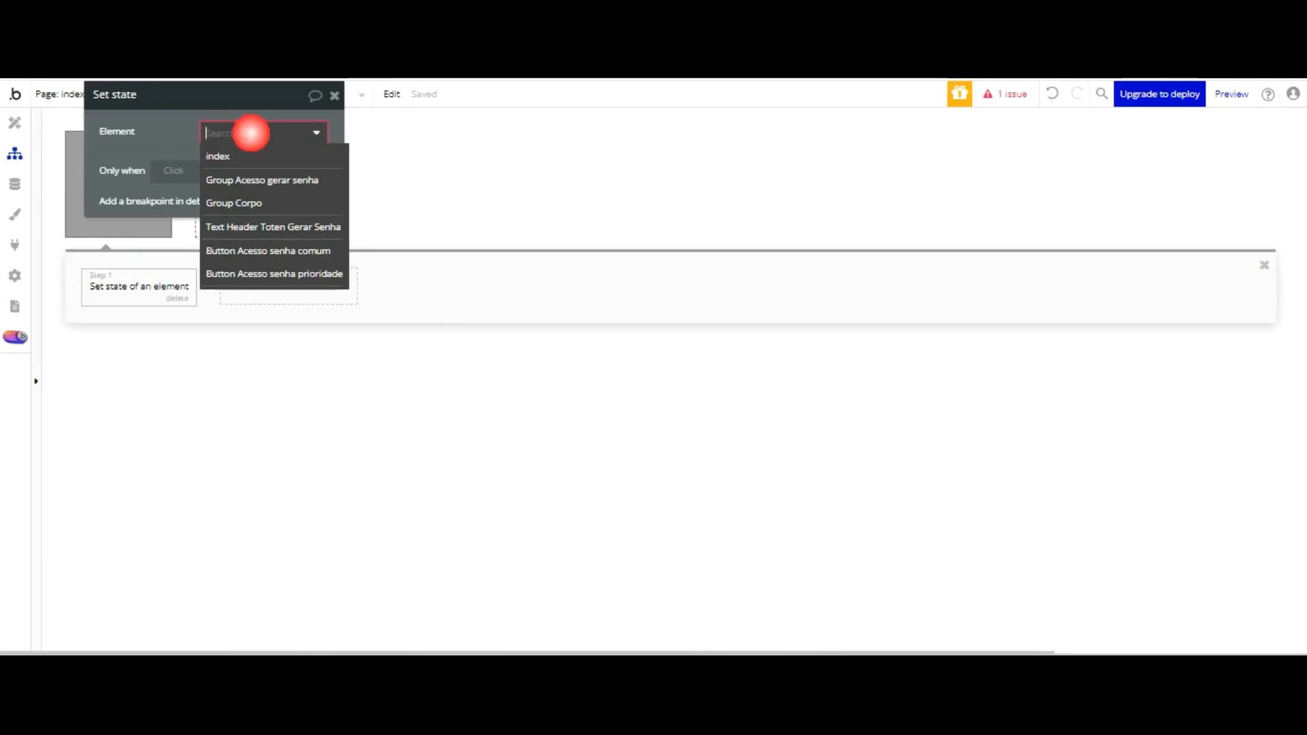
left_click(248, 156)
left_click(251, 162)
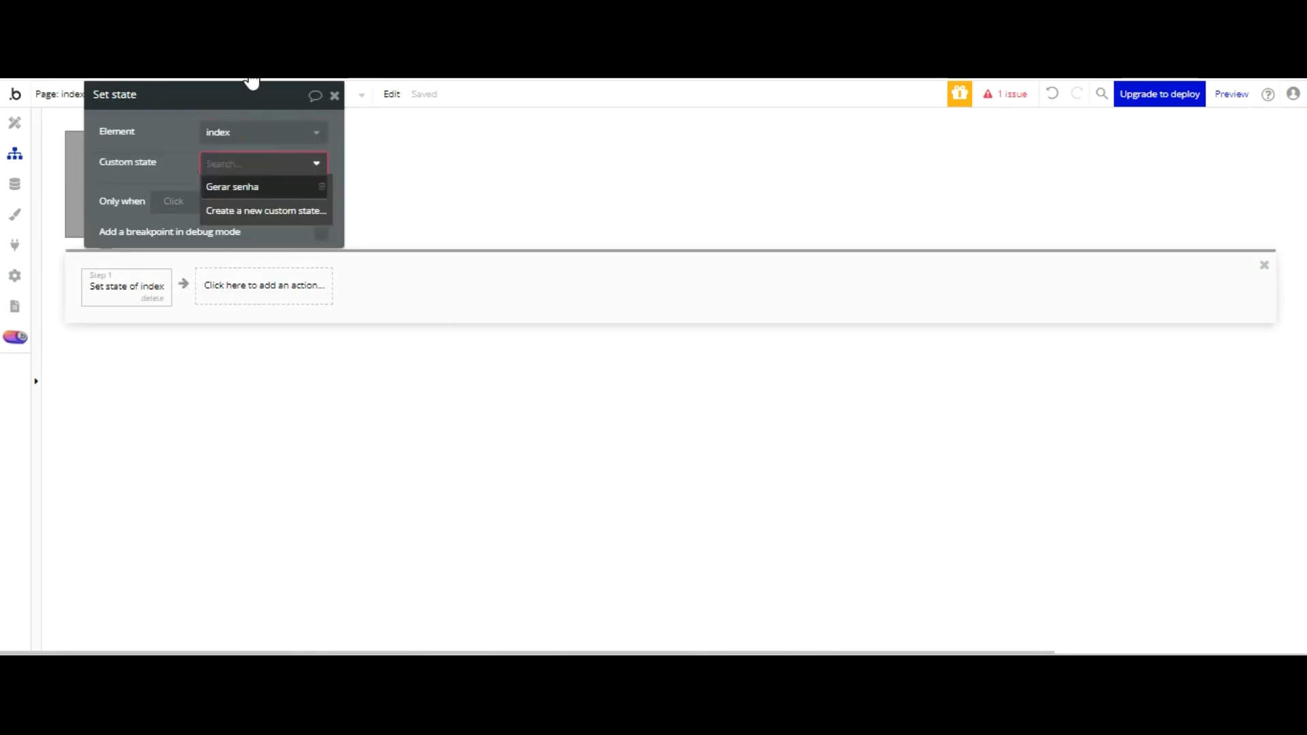
left_click(247, 187)
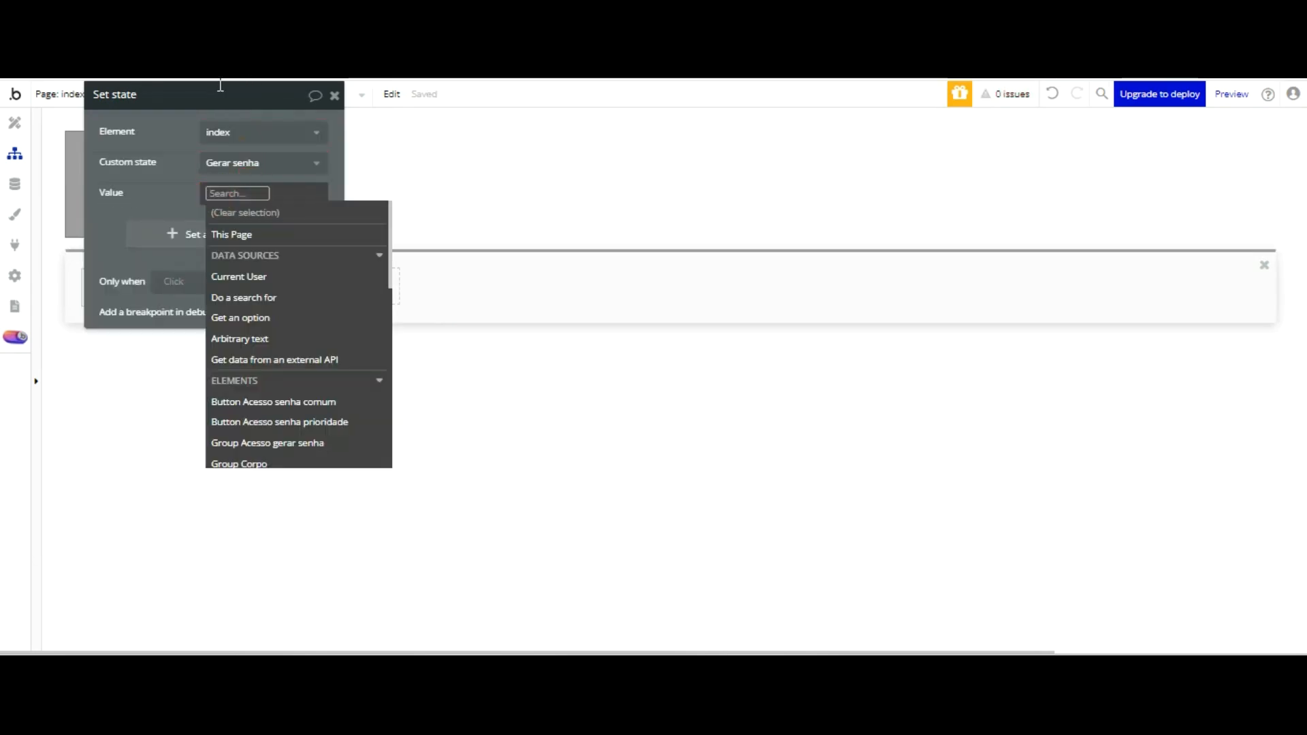
- Set the Gerar senha state's value to Acesso and move the action's settings clear of the workflow
type("aCESS")
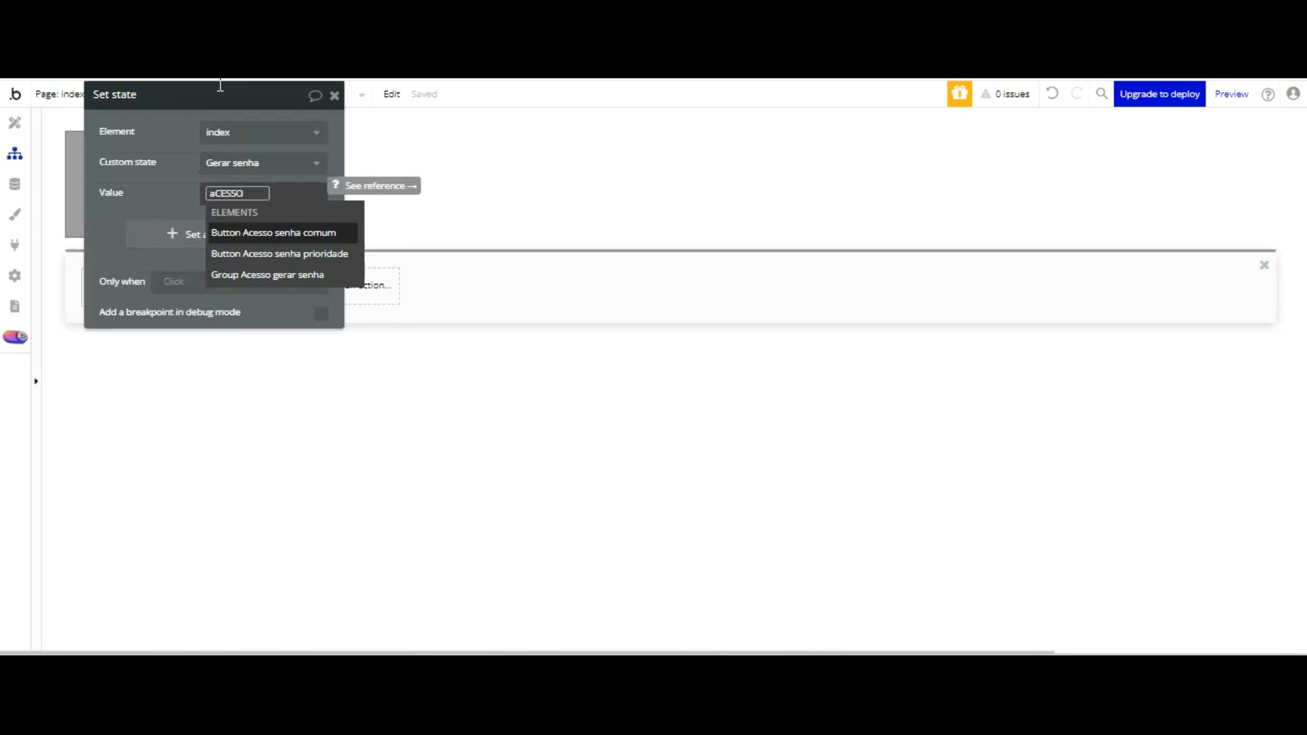
key("Escape")
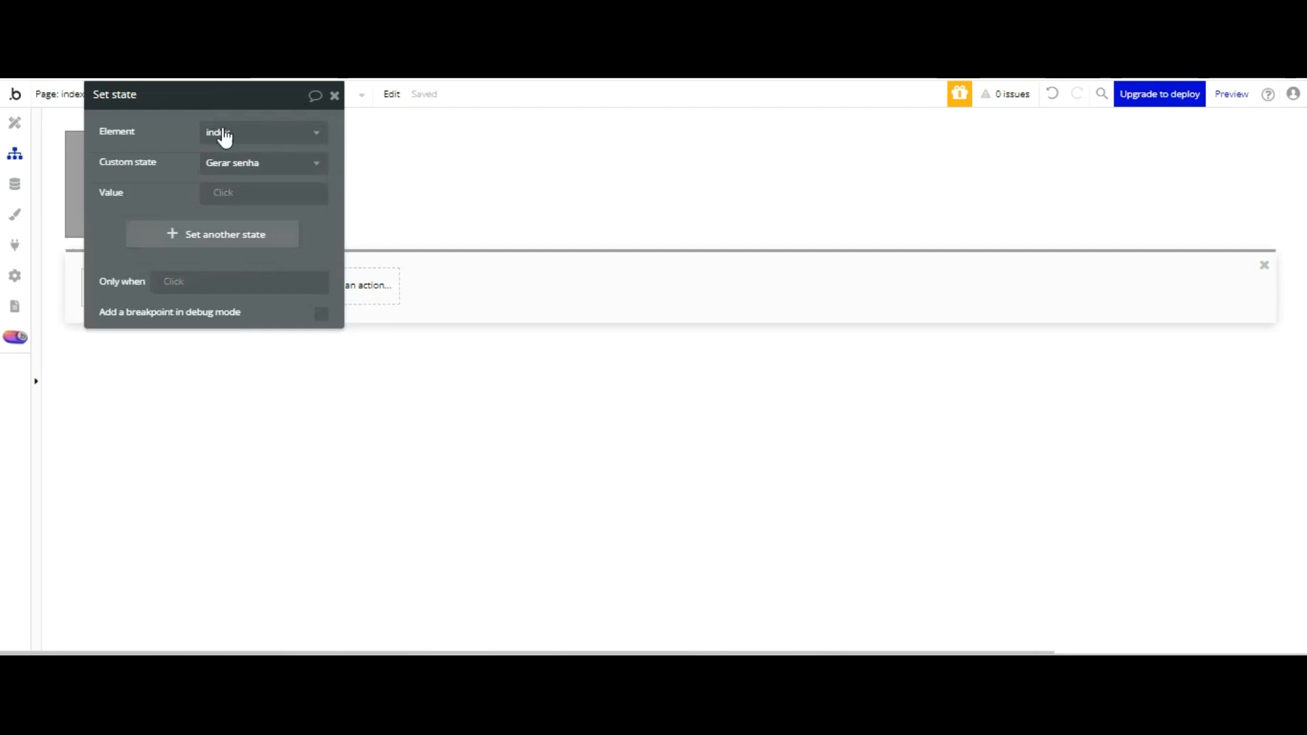
left_click(231, 193)
type("Acesso")
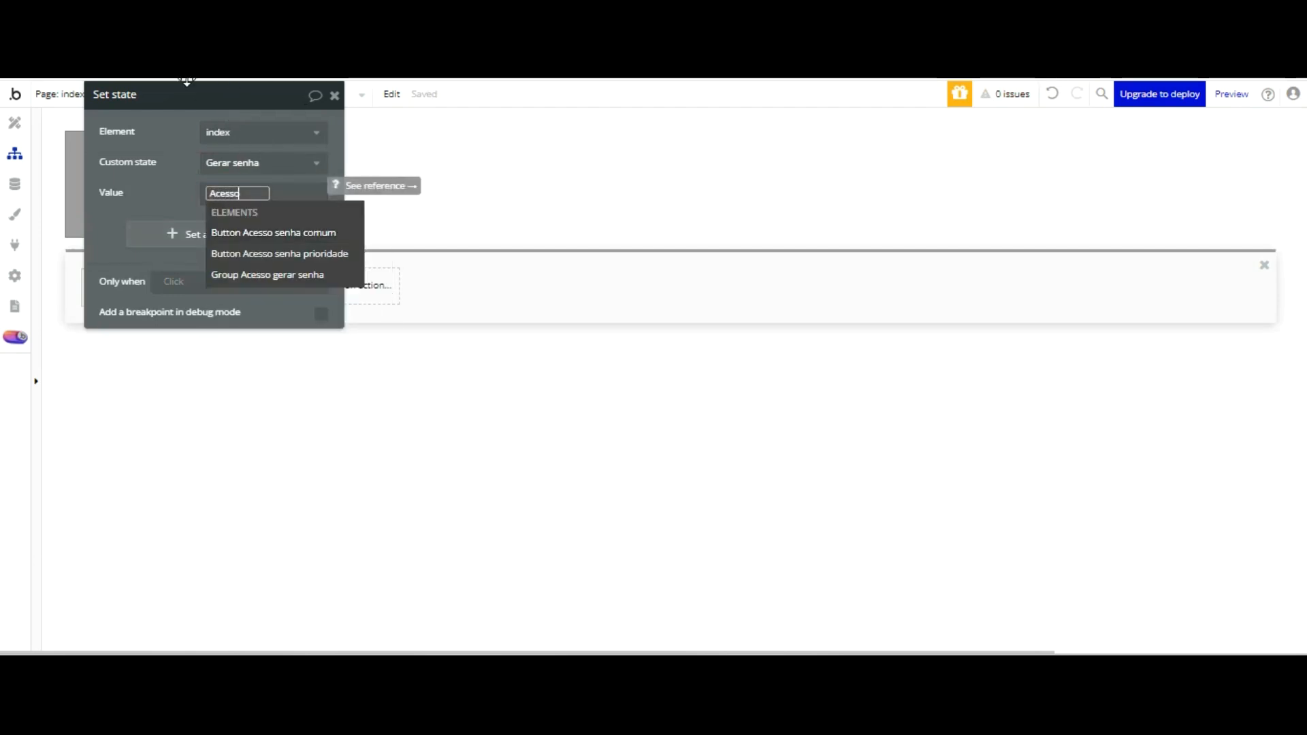
left_click(164, 82)
left_click_drag(188, 82, 336, 161)
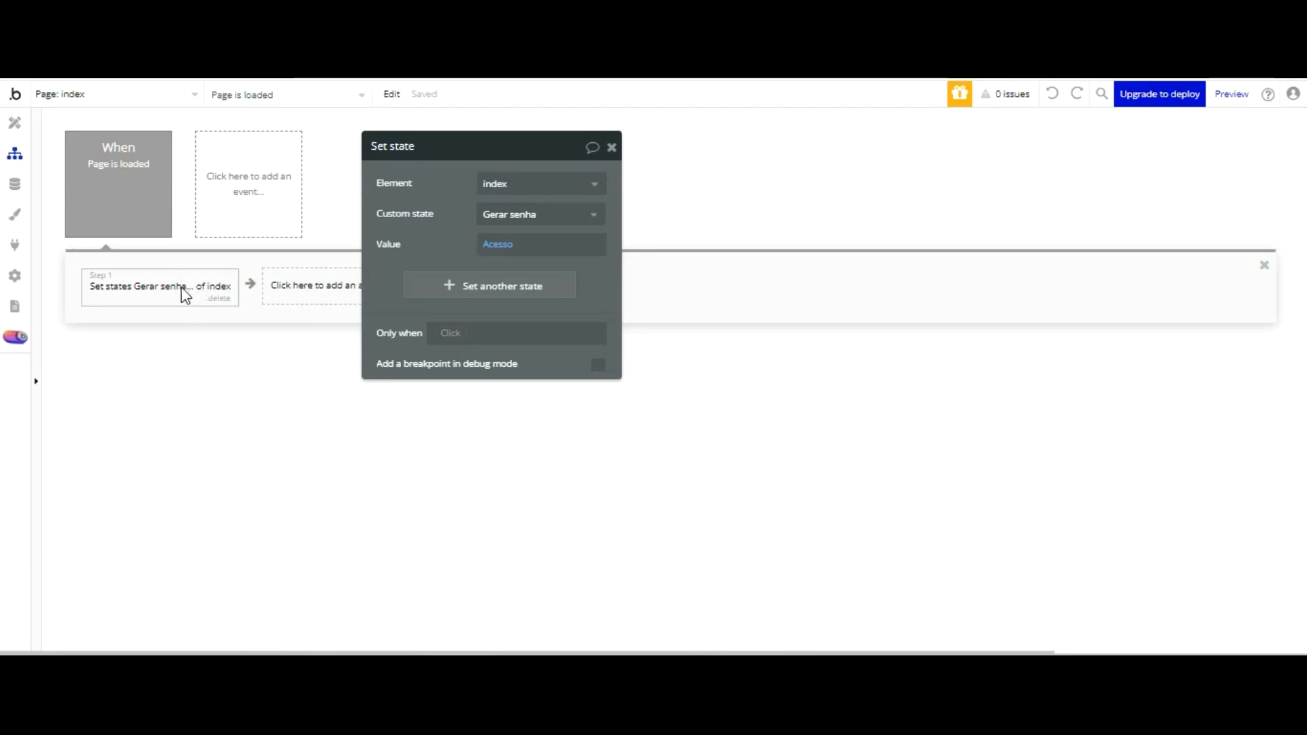
- Duplicate Group Acesso gerar senha inside Group Corpo on the index page
left_click(15, 123)
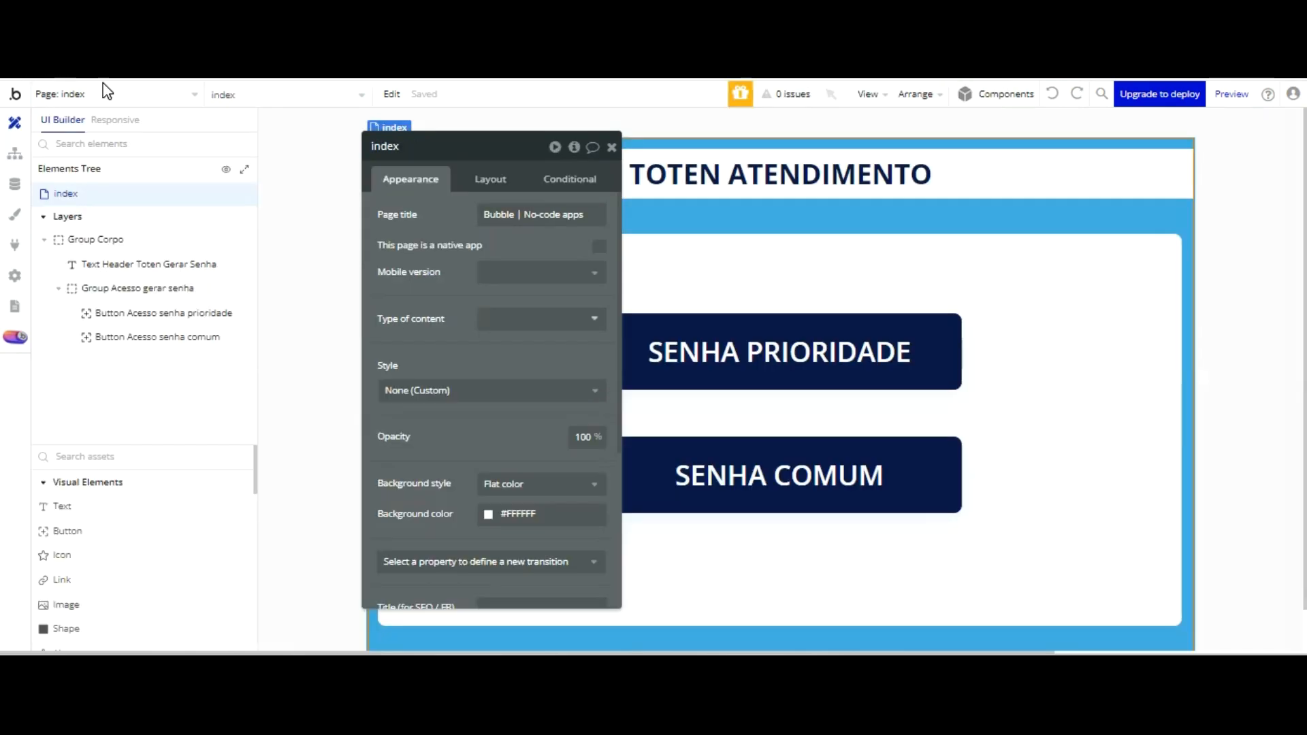
left_click(140, 288)
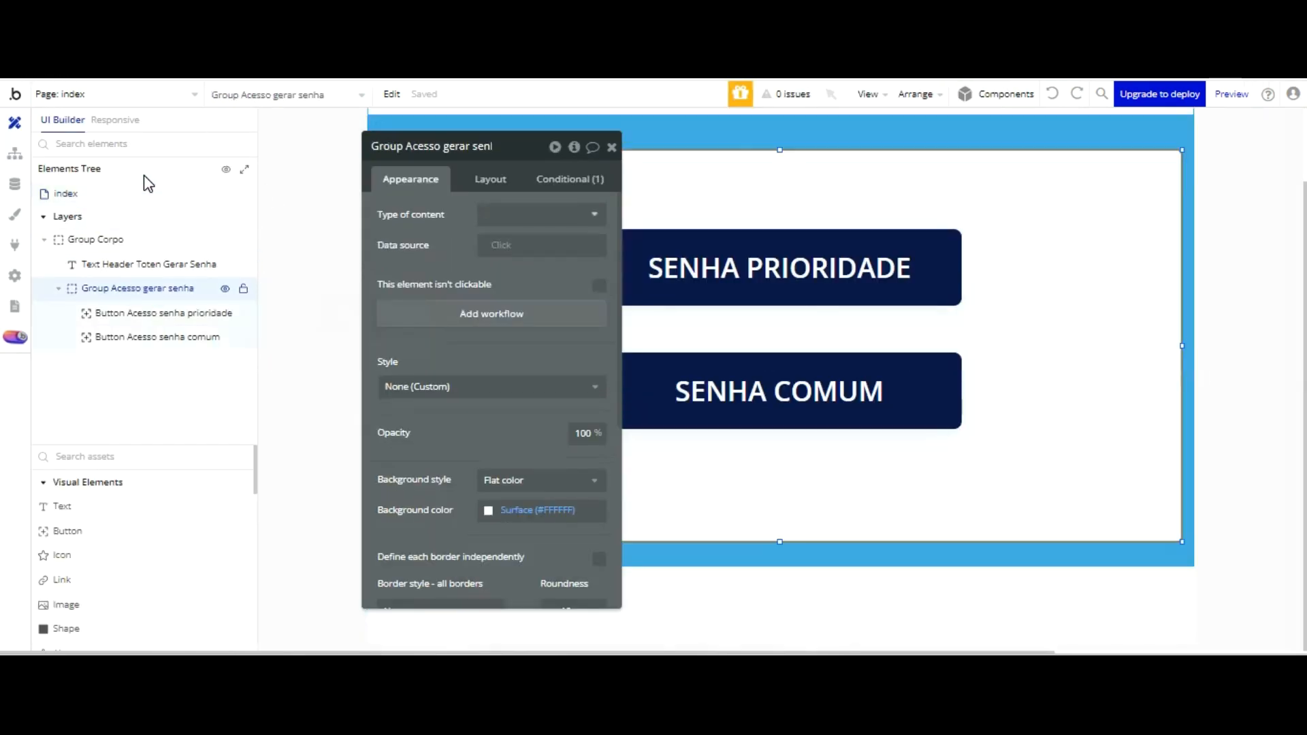
right_click(140, 288)
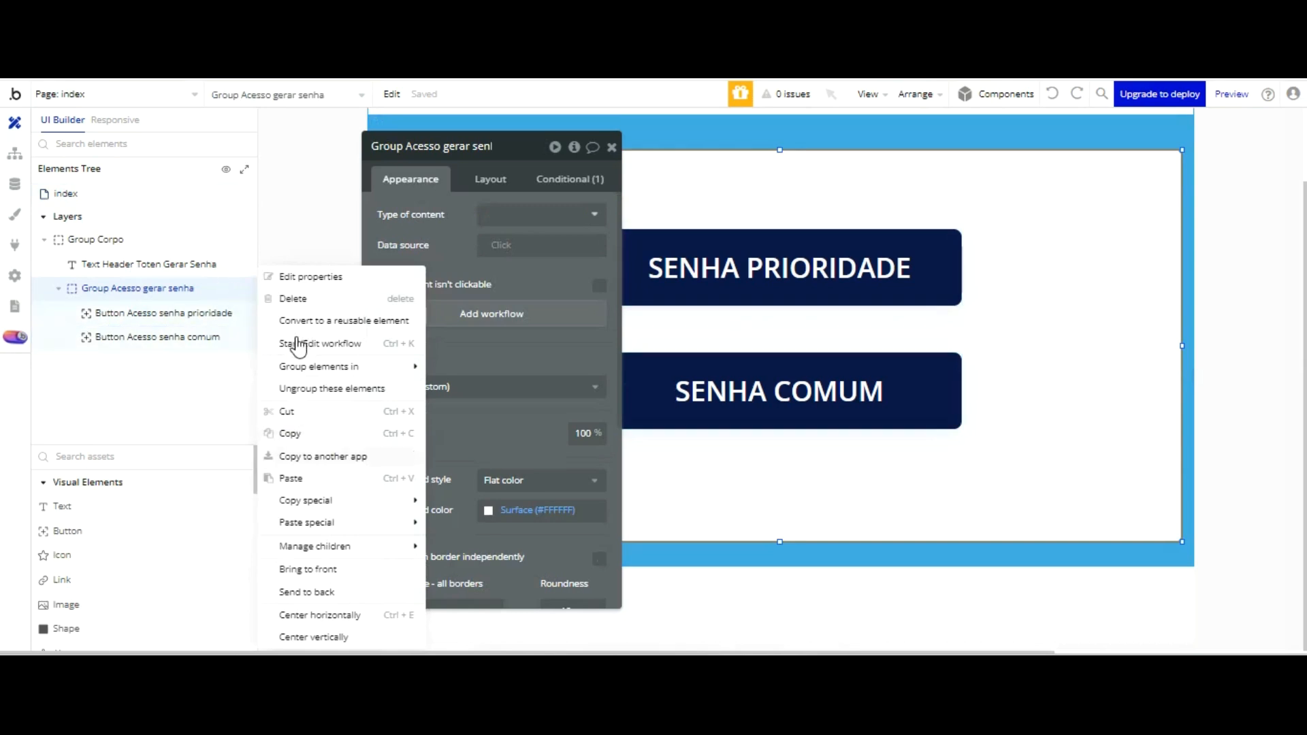
right_click(143, 288)
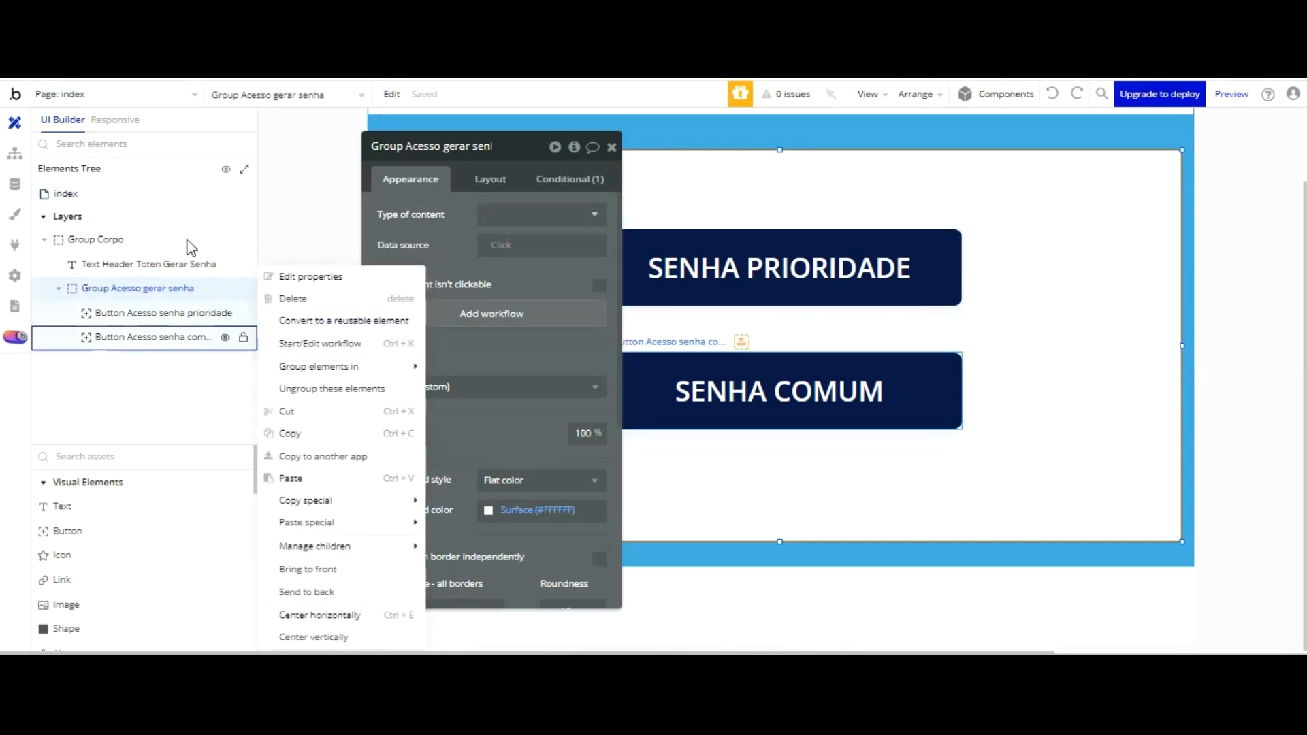
left_click(291, 478)
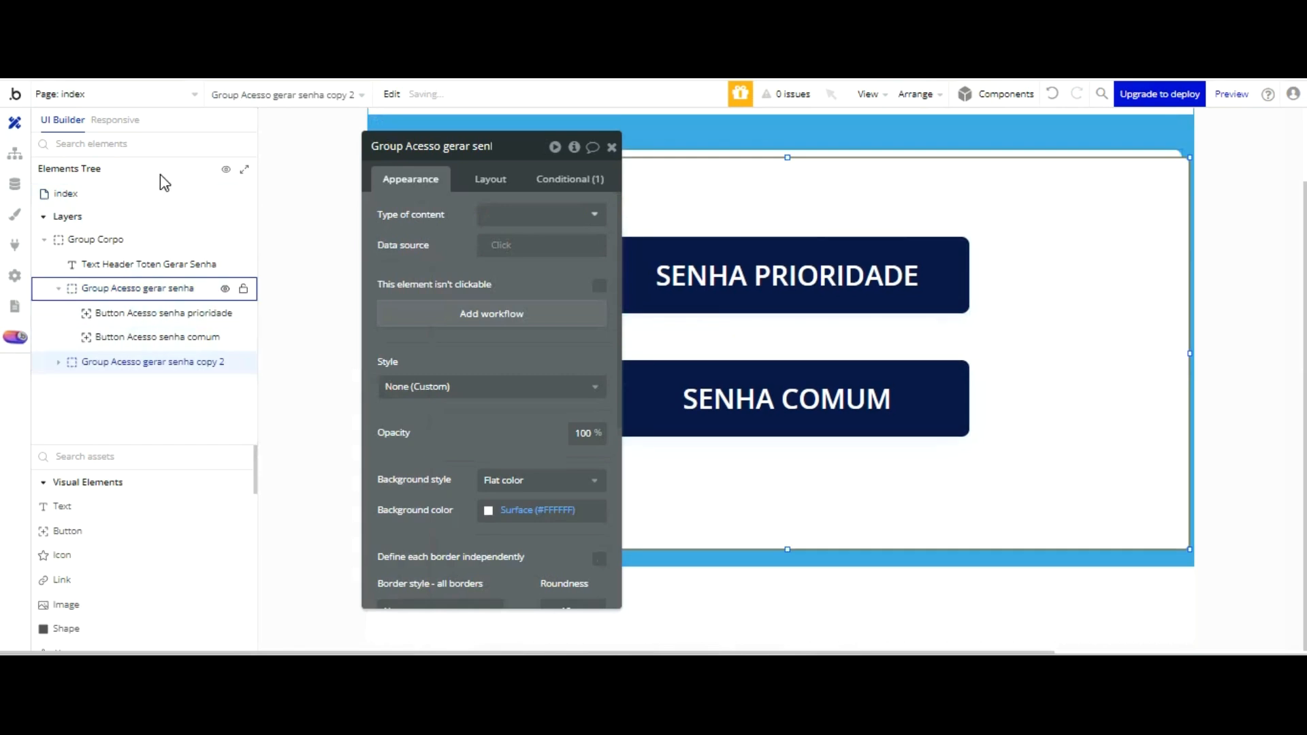
- Rename the duplicated access group as Group Gerar senha comum
right_click(171, 288)
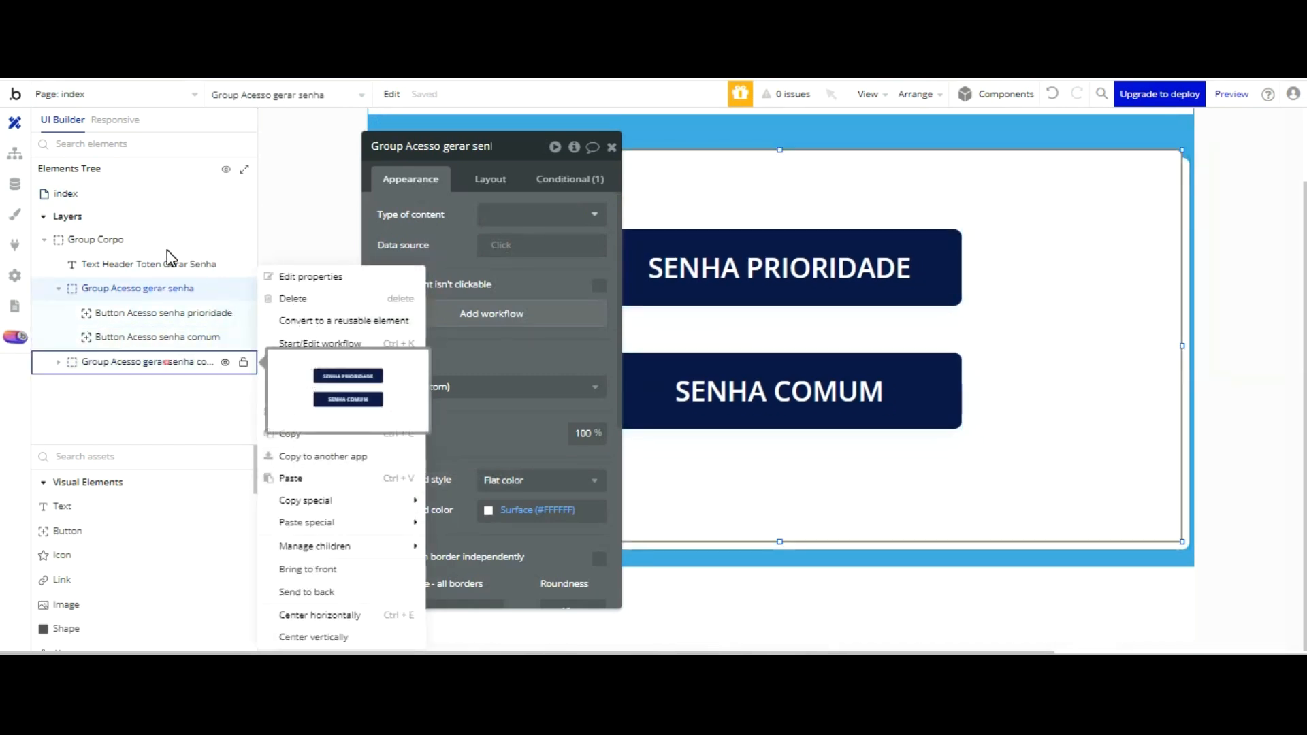
left_click(166, 362)
left_click(455, 147)
key("BackSpace")
key("BackSpace")
key("BackSpace")
key("BackSpace")
key("BackSpace")
key("BackSpace")
key("BackSpace")
key("BackSpace")
key("BackSpace")
key("BackSpace")
key("BackSpace")
key("BackSpace")
key("BackSpace")
key("BackSpace")
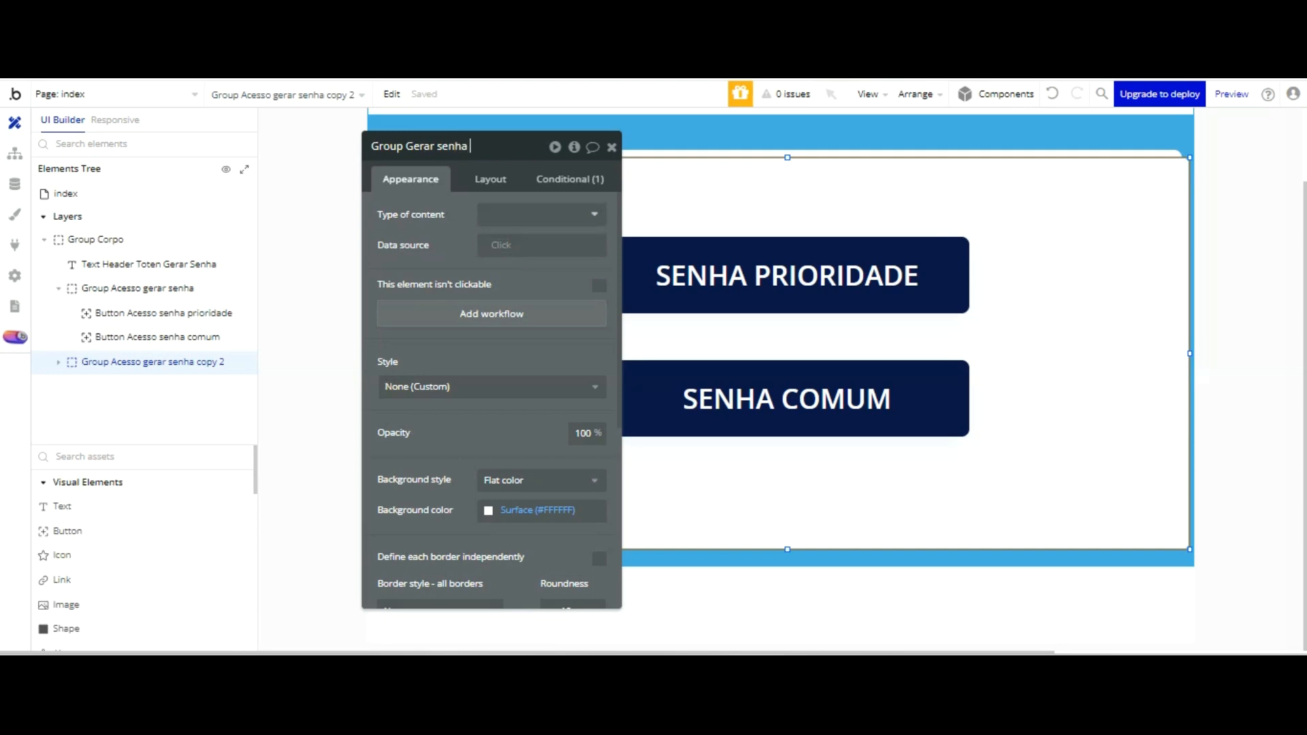
type("um")
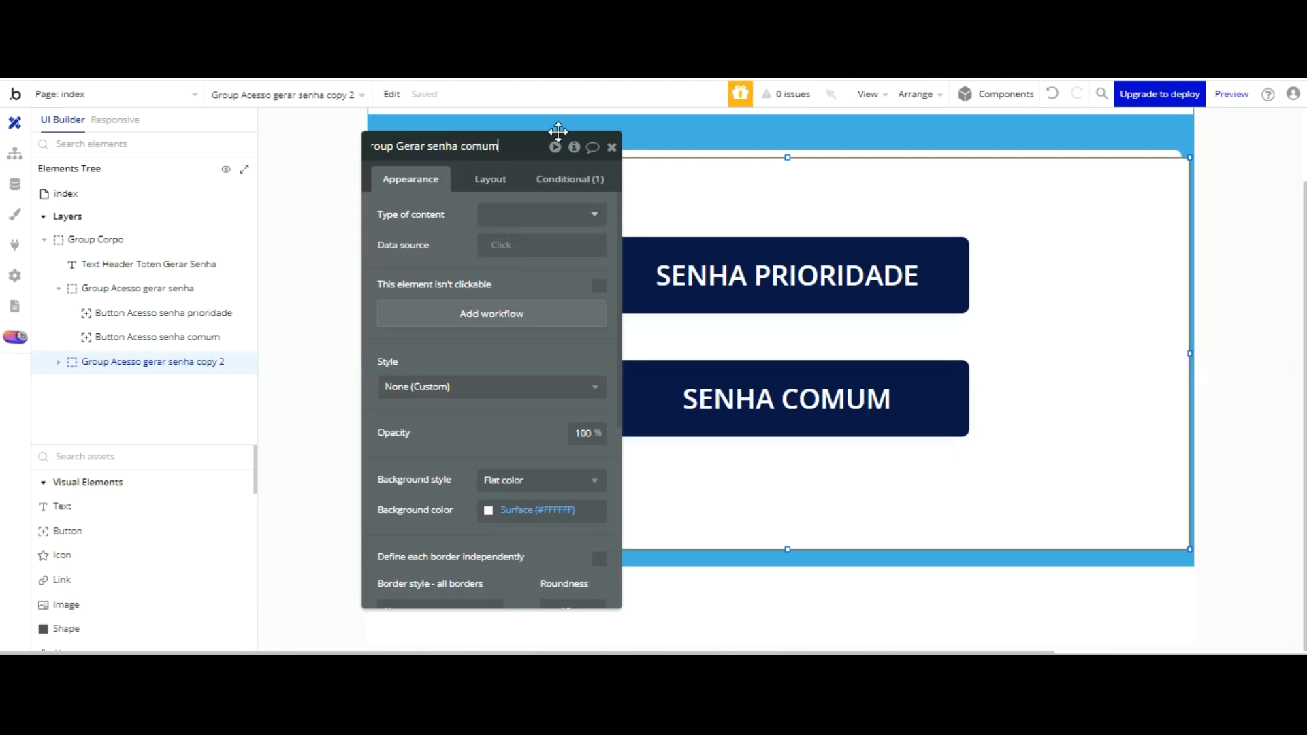
left_click(446, 145)
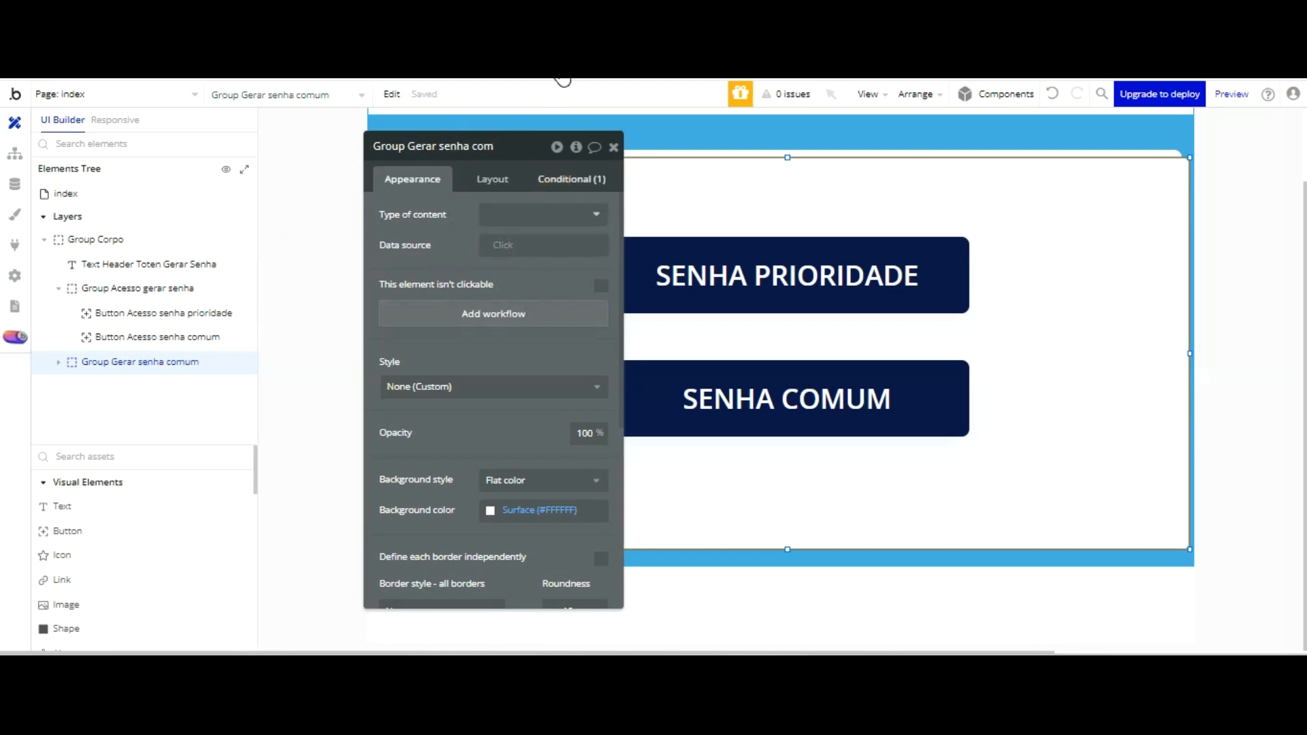
- Change the visibility condition of Group Gerar senha comum to index's Gerar senha is Senha comum
left_click(571, 179)
left_click(527, 222)
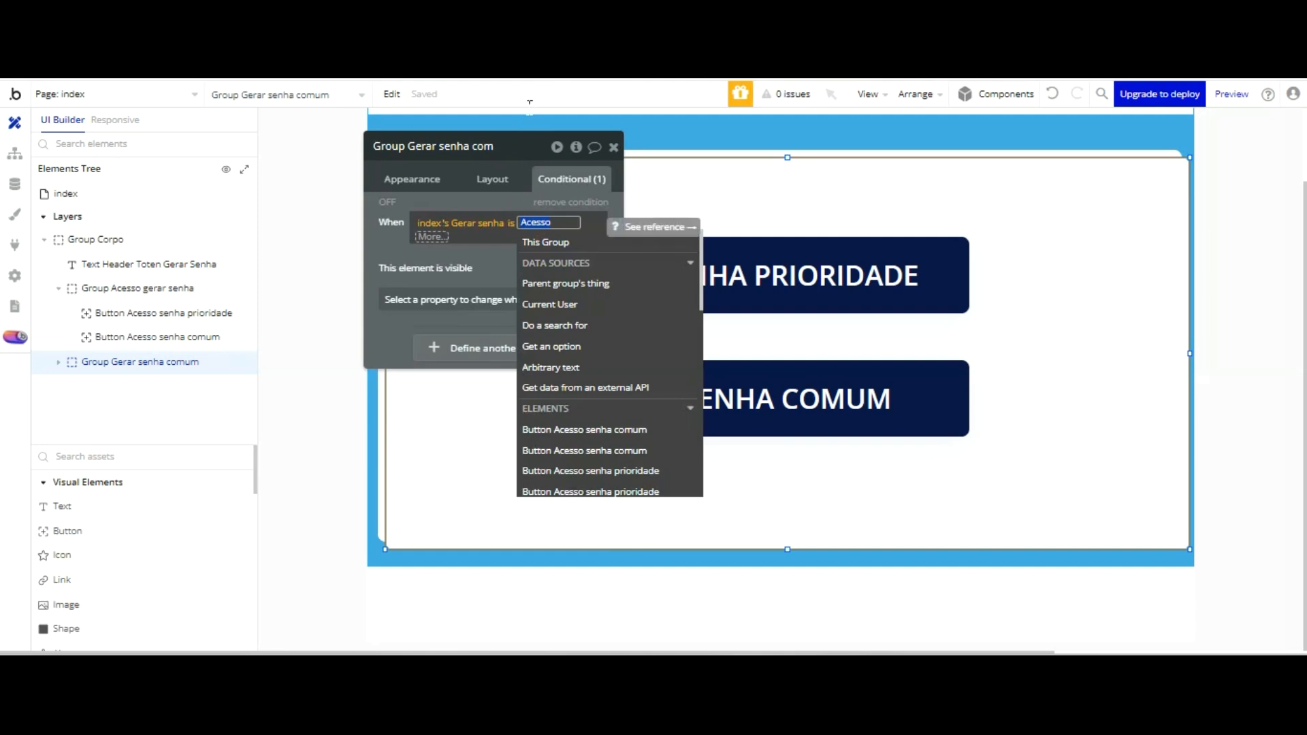
type("Senha comum")
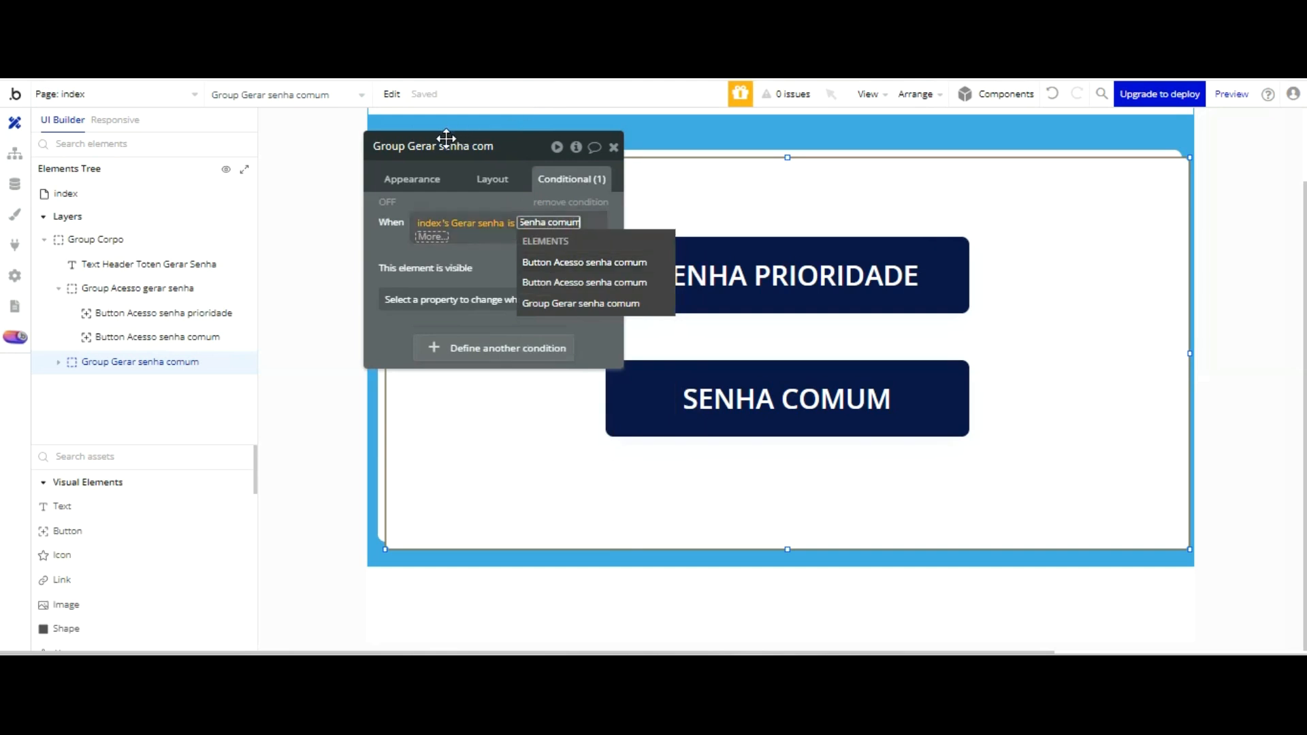
key("Return")
left_click(405, 139)
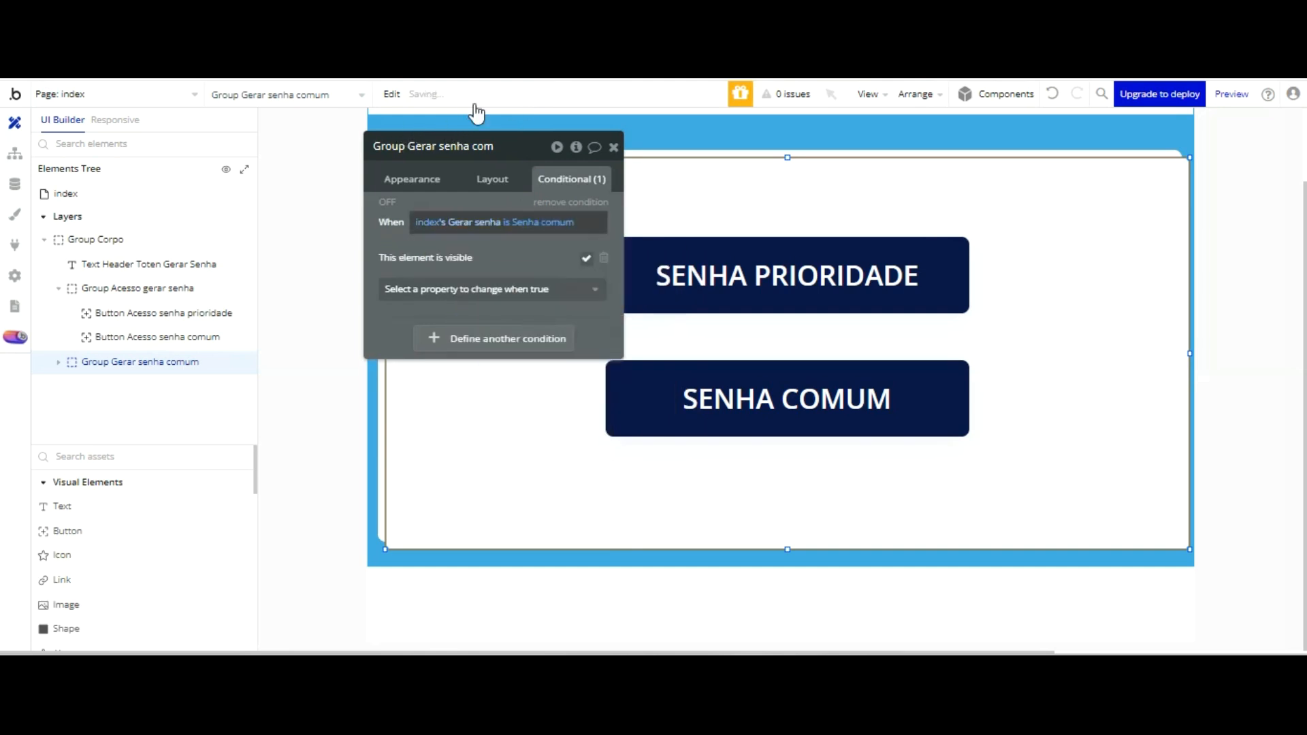
- Nudge Group Gerar senha comum up and to the left so it lines up with the original access group
left_click(414, 179)
left_click(660, 200)
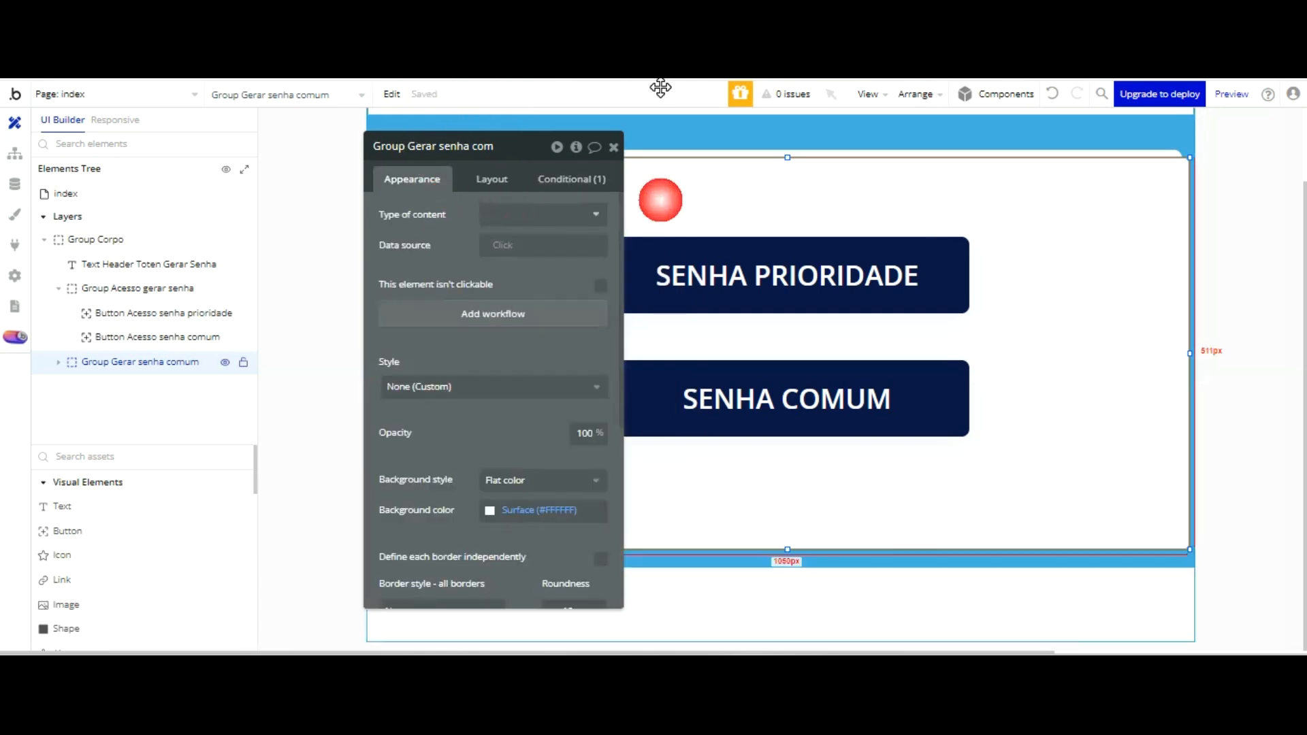
key("Left")
key("Up")
key("Up")
key("Up")
key("Up")
key("Up")
key("Up")
- Make another copy of Group Acesso gerar senha inside Group Corpo
left_click(136, 288)
right_click(141, 288)
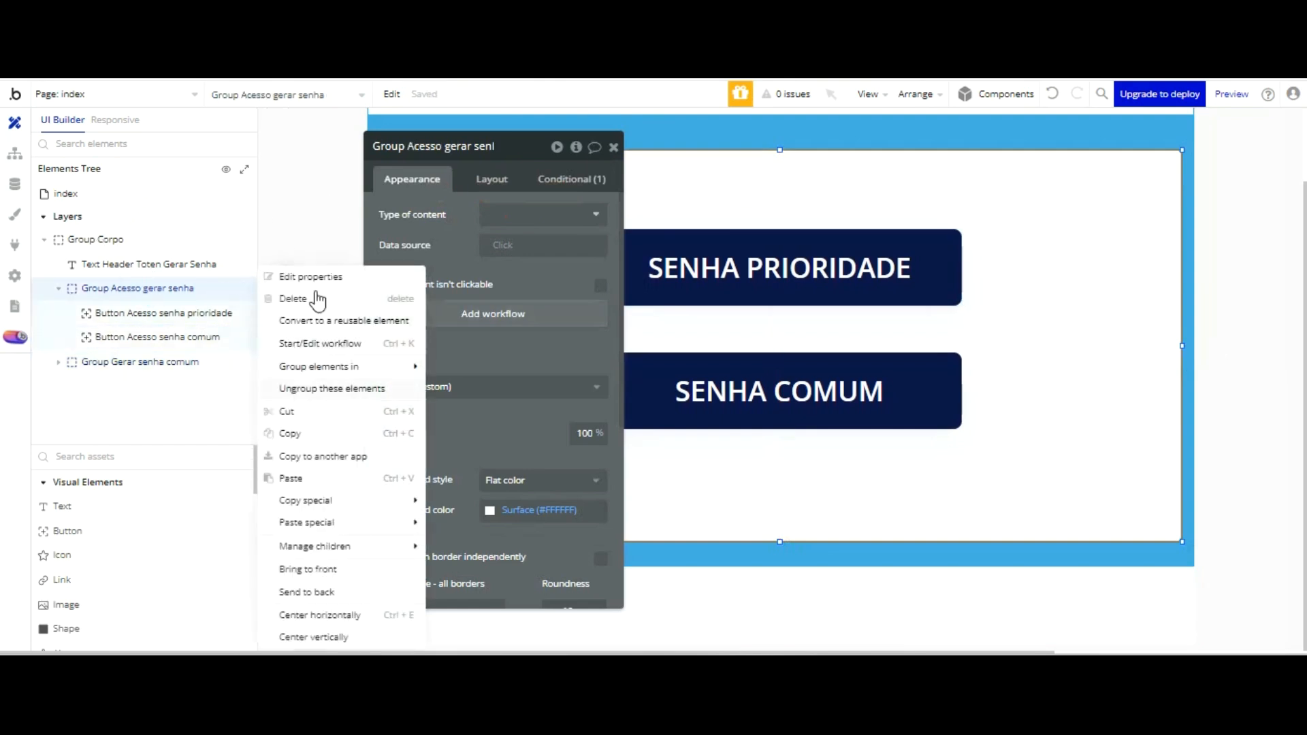
left_click(218, 379)
left_click(291, 478)
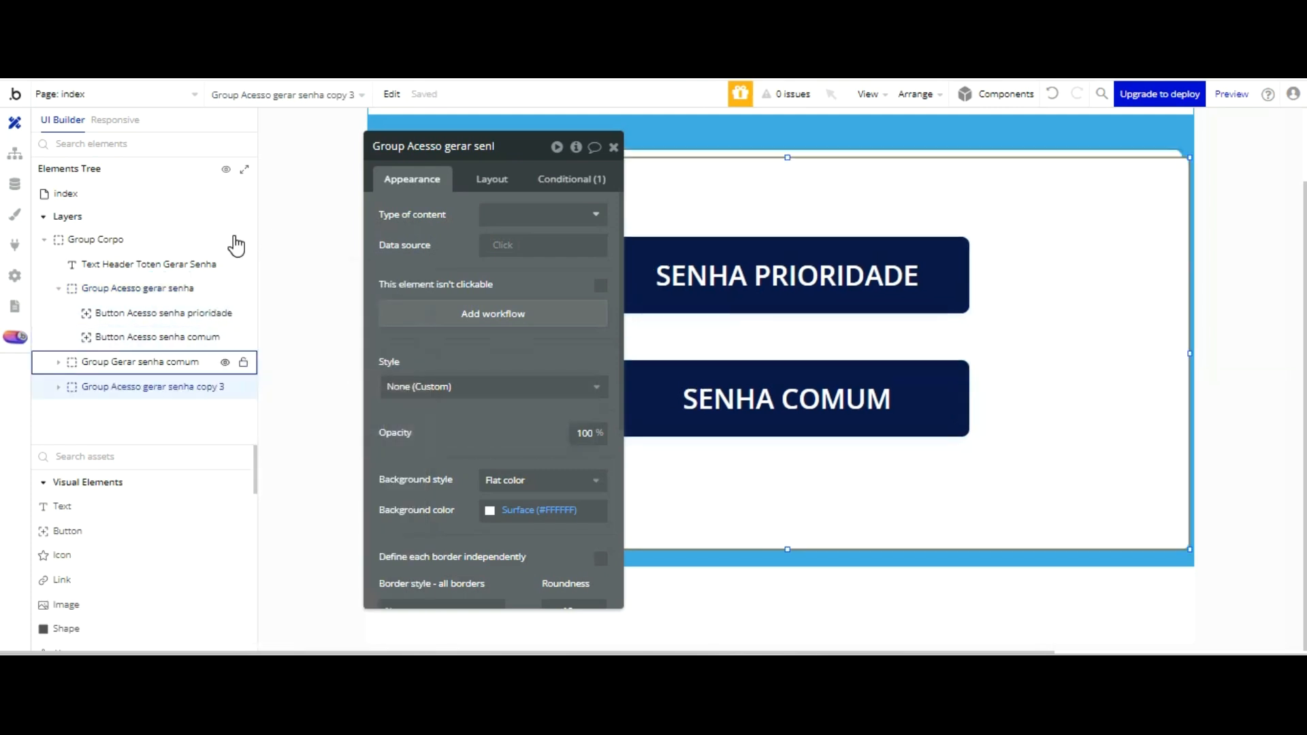
- Rename the newest group copy as Group Gerar senha prioridade
left_click(438, 145)
key("Left")
key("Left")
key("Left")
key("Left")
key("Left")
key("Left")
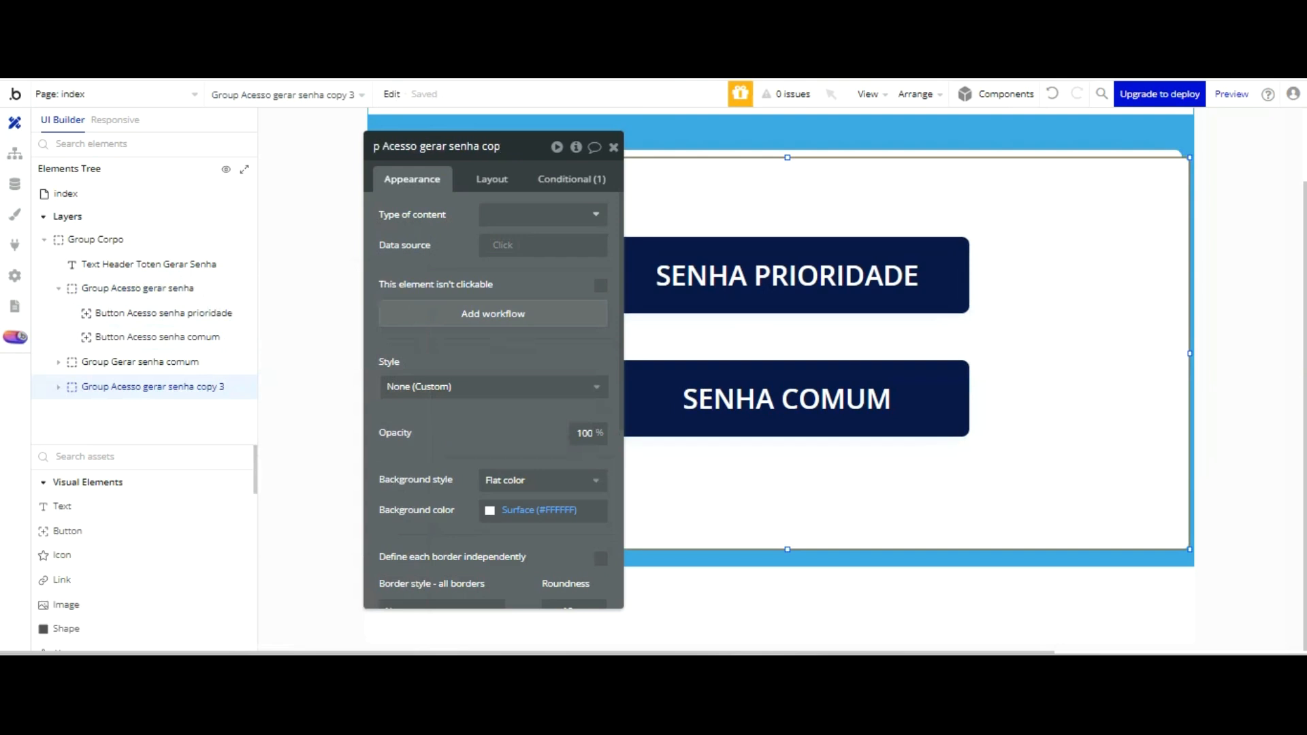
key("BackSpace")
key("BackSpace")
key("BackSpace")
key("BackSpace")
key("BackSpace")
key("BackSpace")
key("BackSpace")
key("BackSpace")
key("BackSpace")
key("BackSpace")
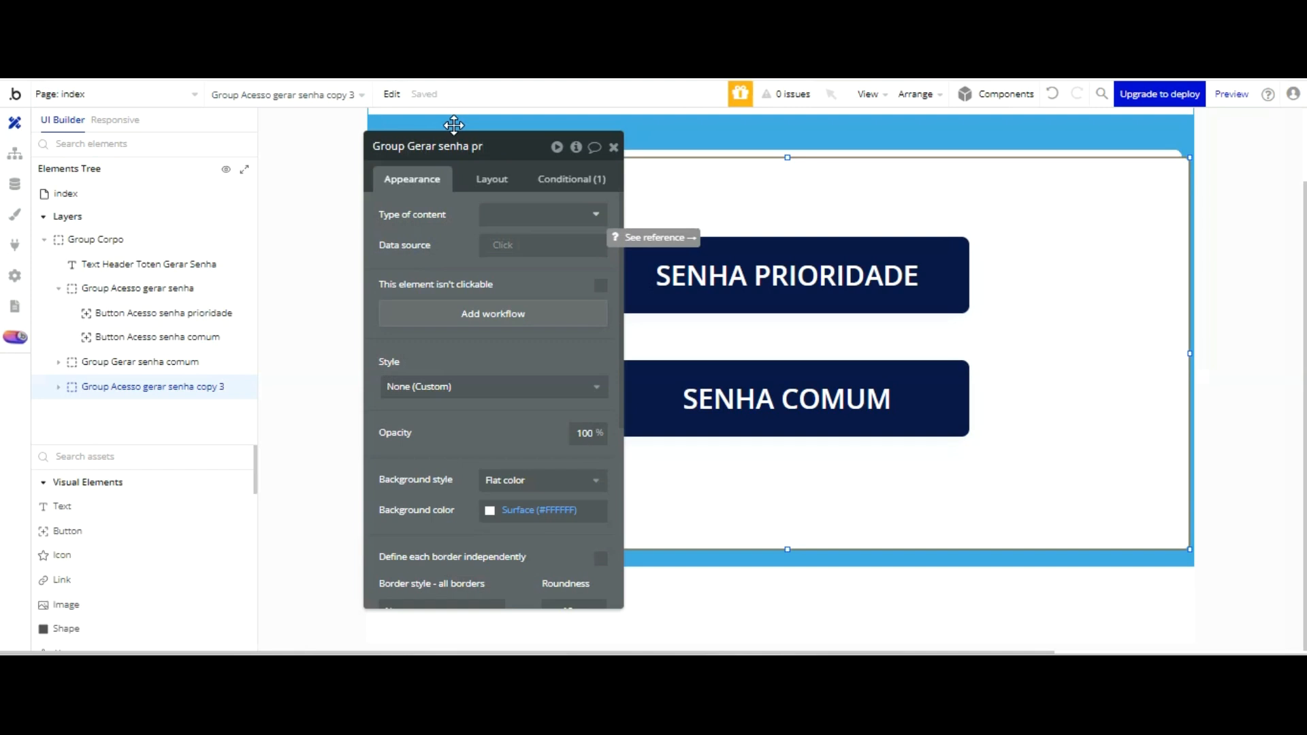
type("idade")
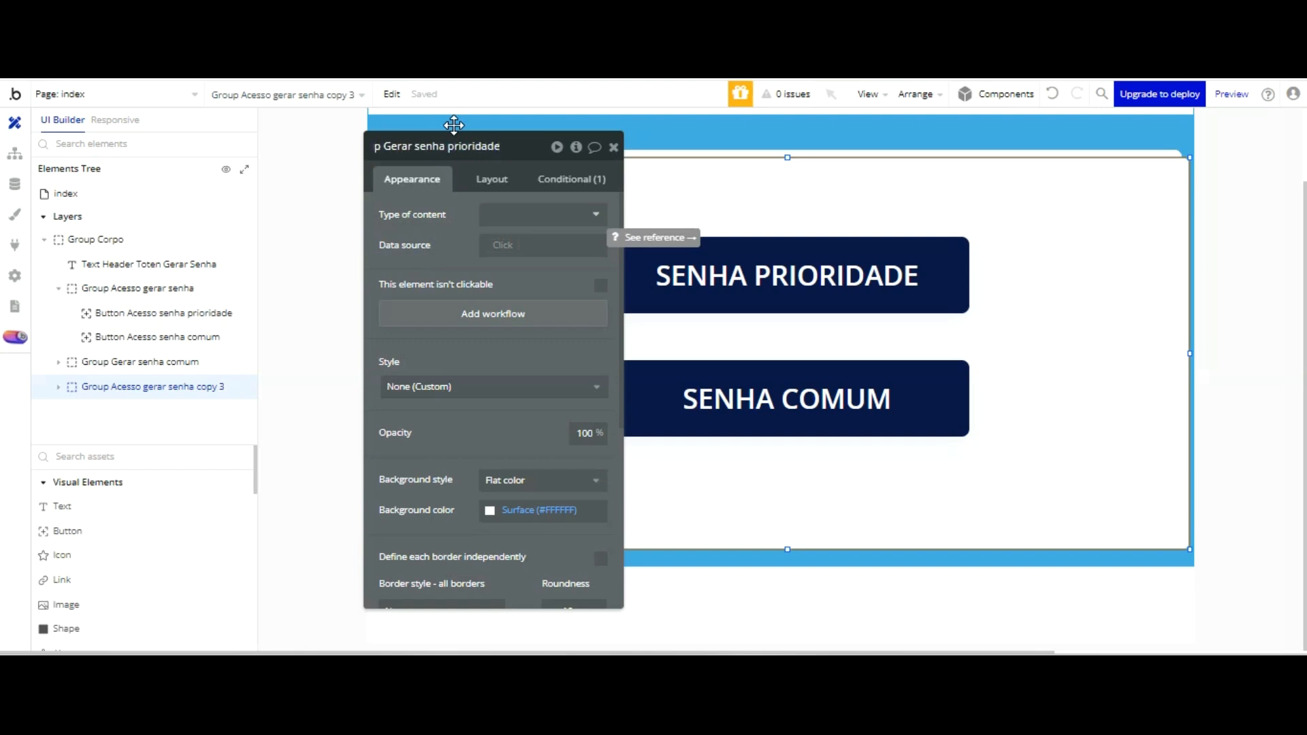
left_click(534, 210)
- Change the visibility condition of Group Gerar senha prioridade to index's Gerar senha is Senha prioridade
left_click(572, 179)
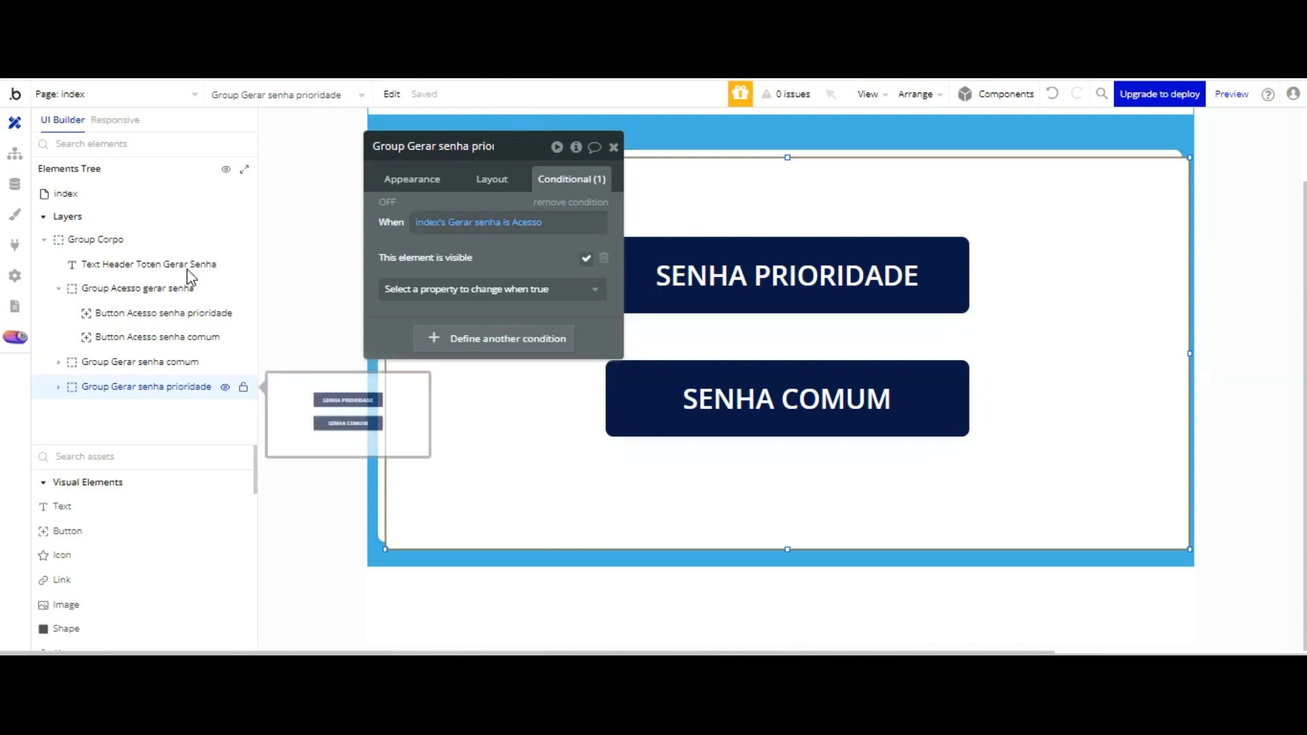
left_click(181, 361)
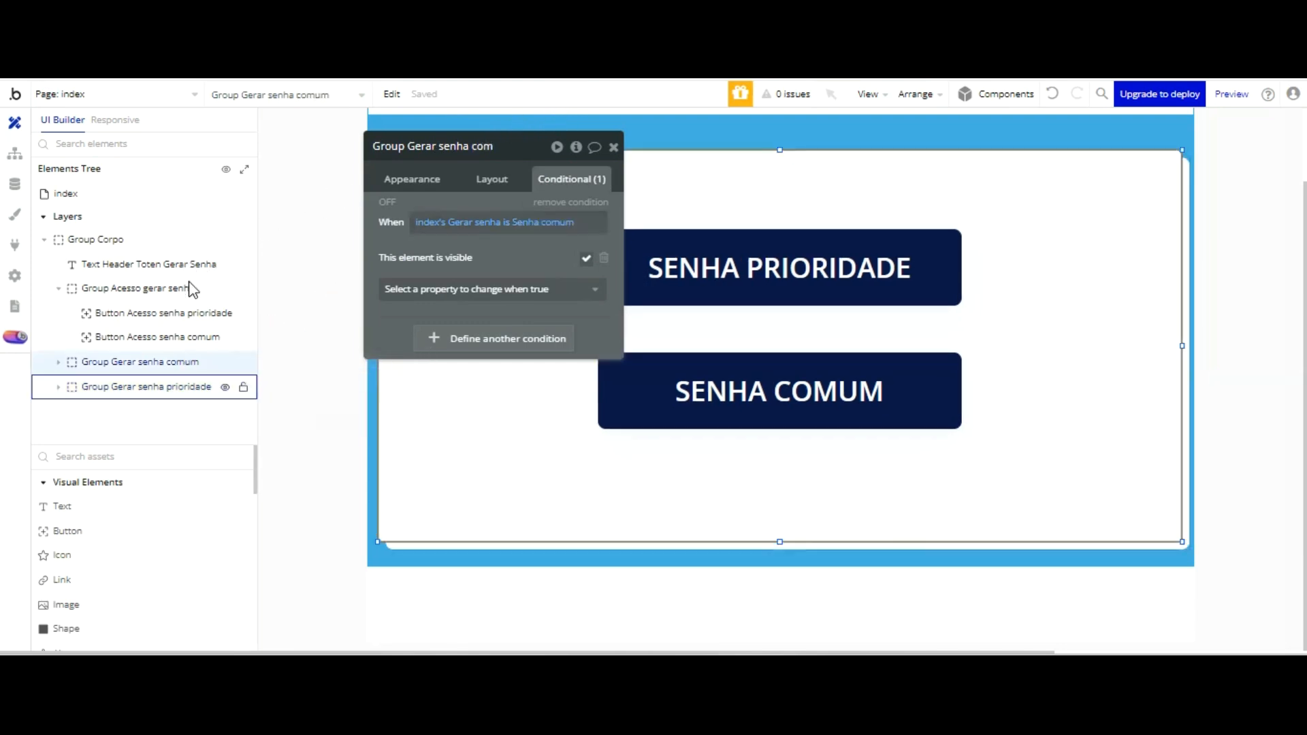
left_click(181, 386)
left_click(530, 221)
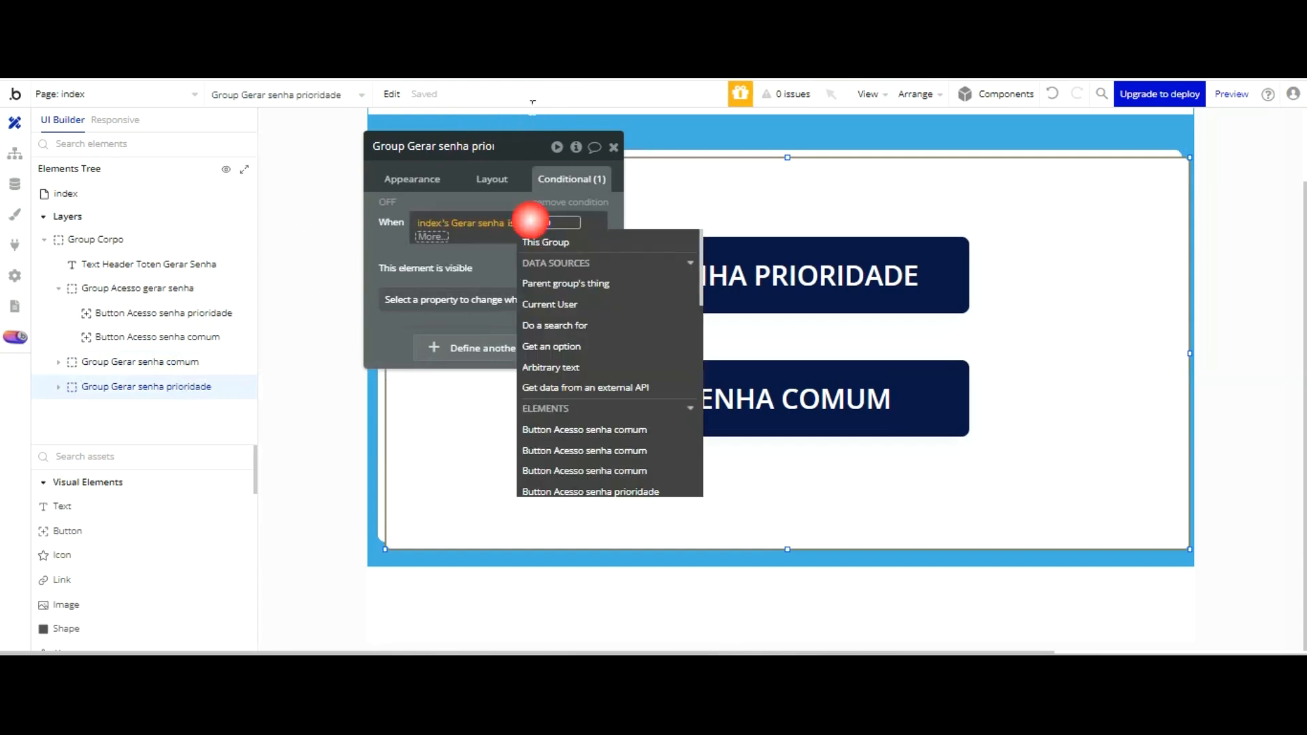
type("Senha")
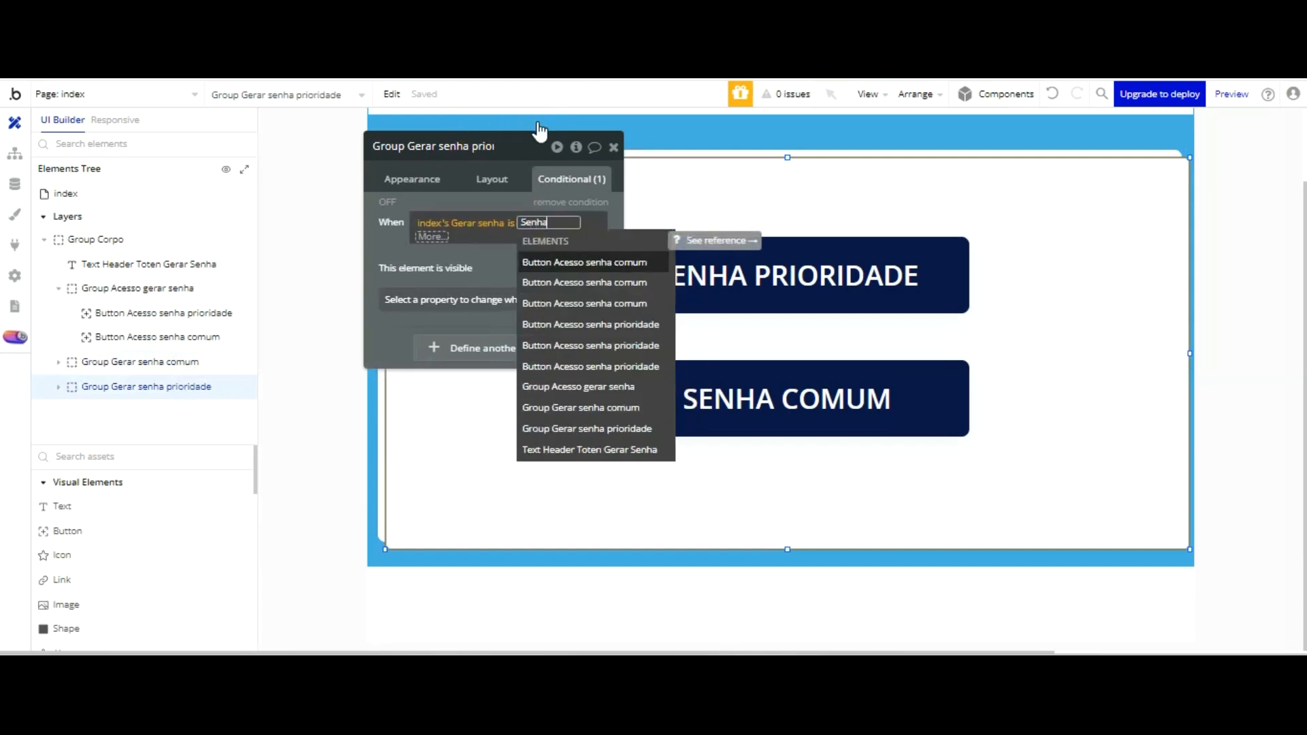
type(" priorida")
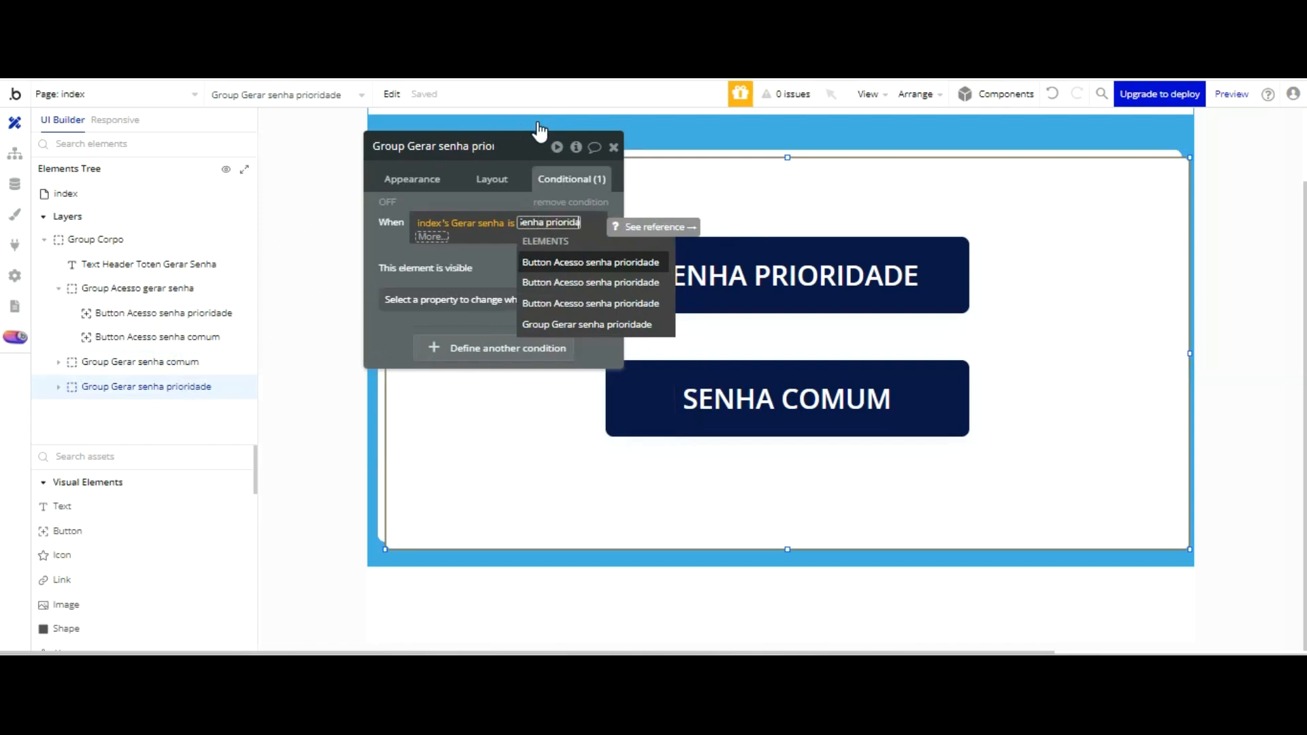
type("de")
left_click(491, 254)
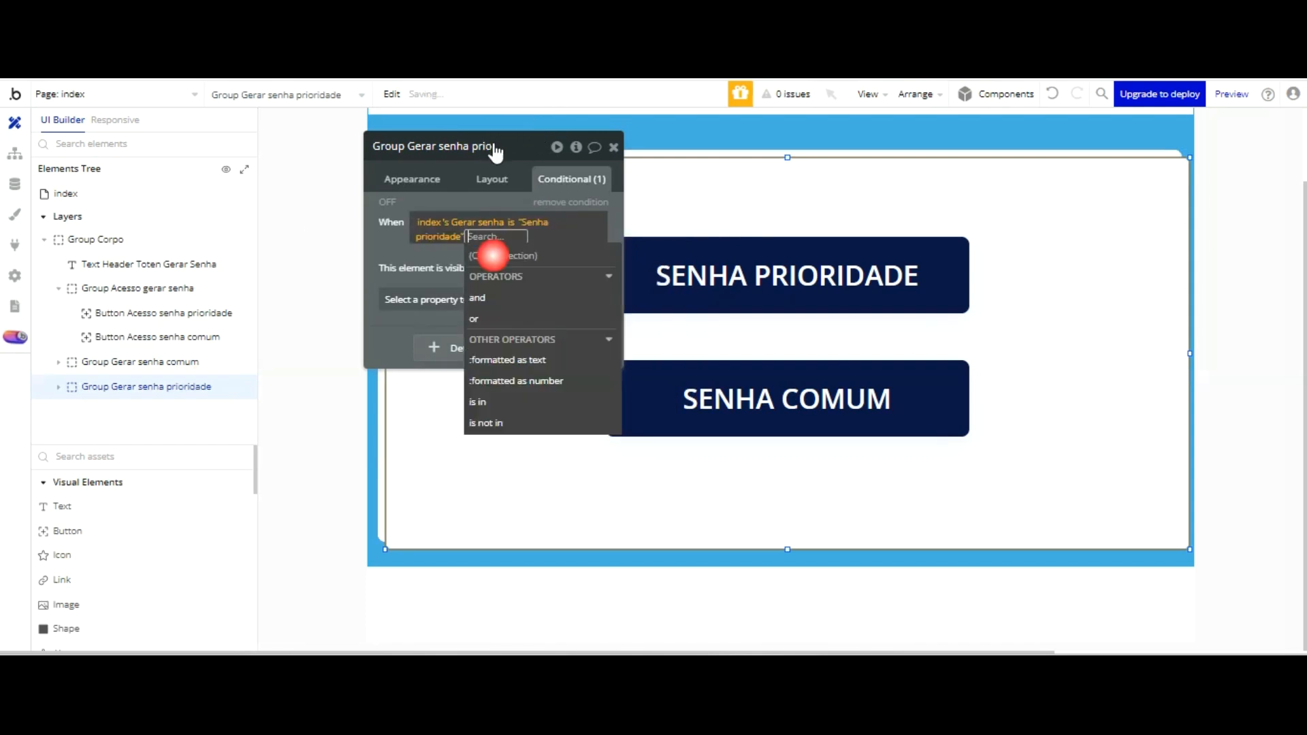
left_click(443, 257)
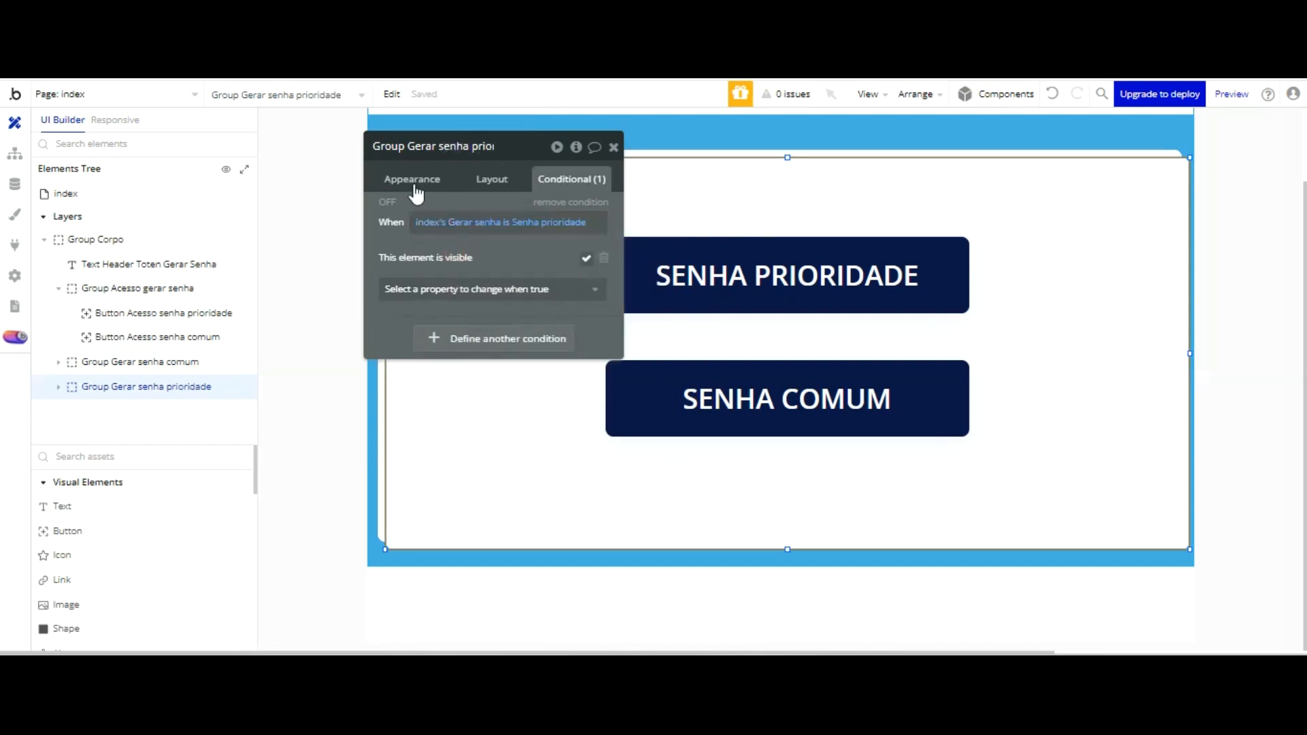
left_click(178, 362)
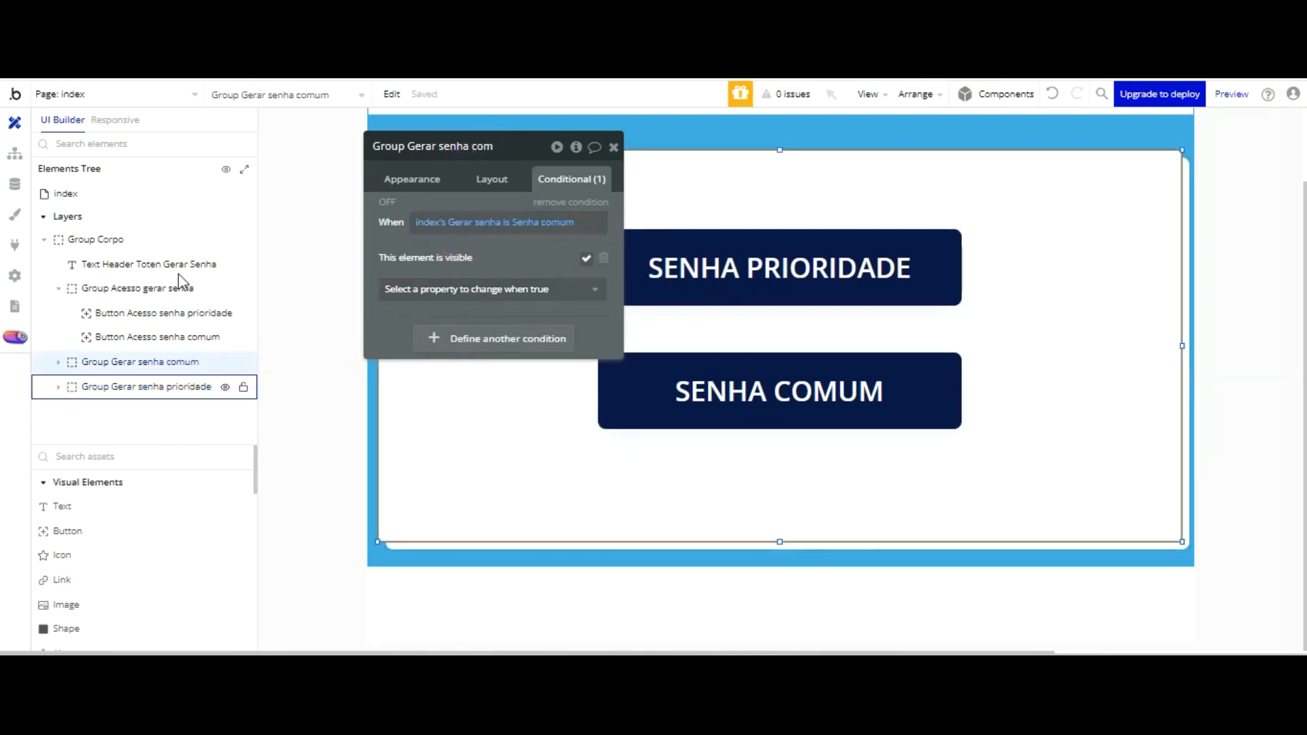
- Nudge Group Gerar senha prioridade up and to the left so it lines up with the other groups
left_click(176, 387)
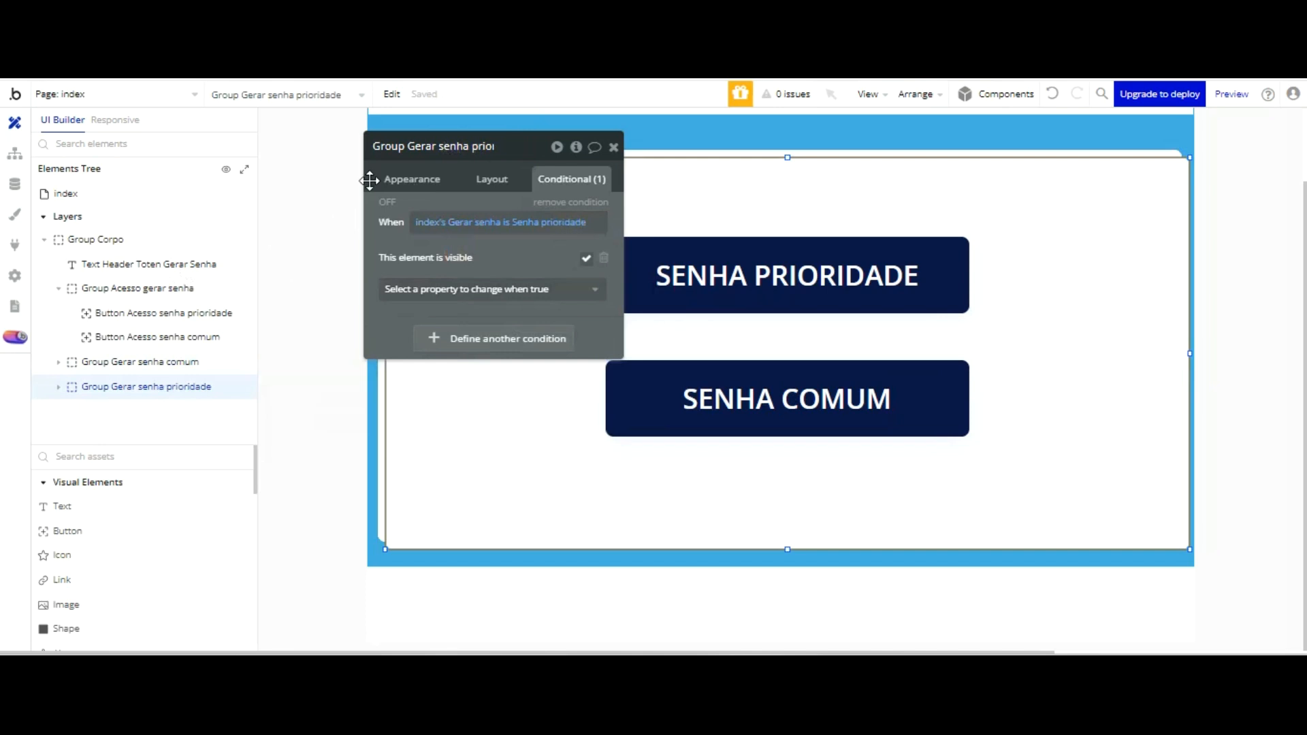
left_click(492, 298)
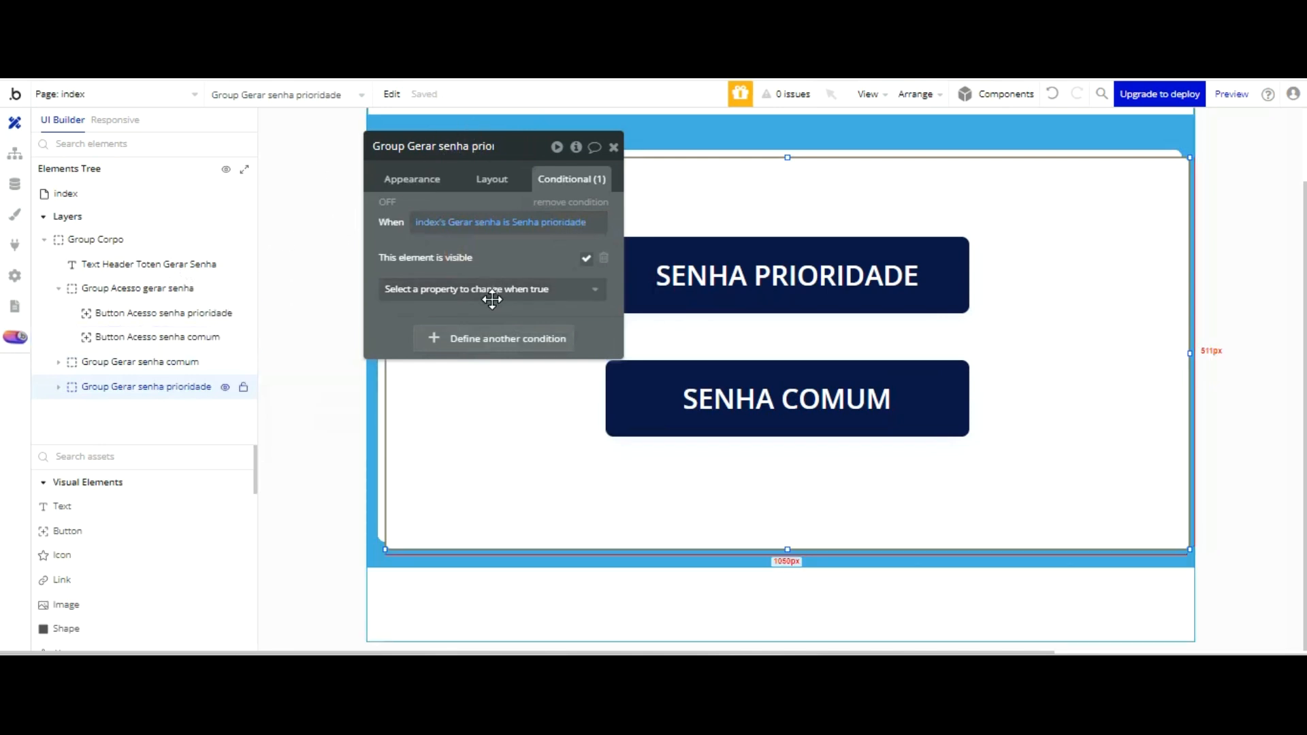
key("shift+Left")
key("Up")
key("Up")
key("Up")
key("Up")
key("Up")
key("Up")
key("Up")
key("Up")
key("Up")
key("Up")
key("Up")
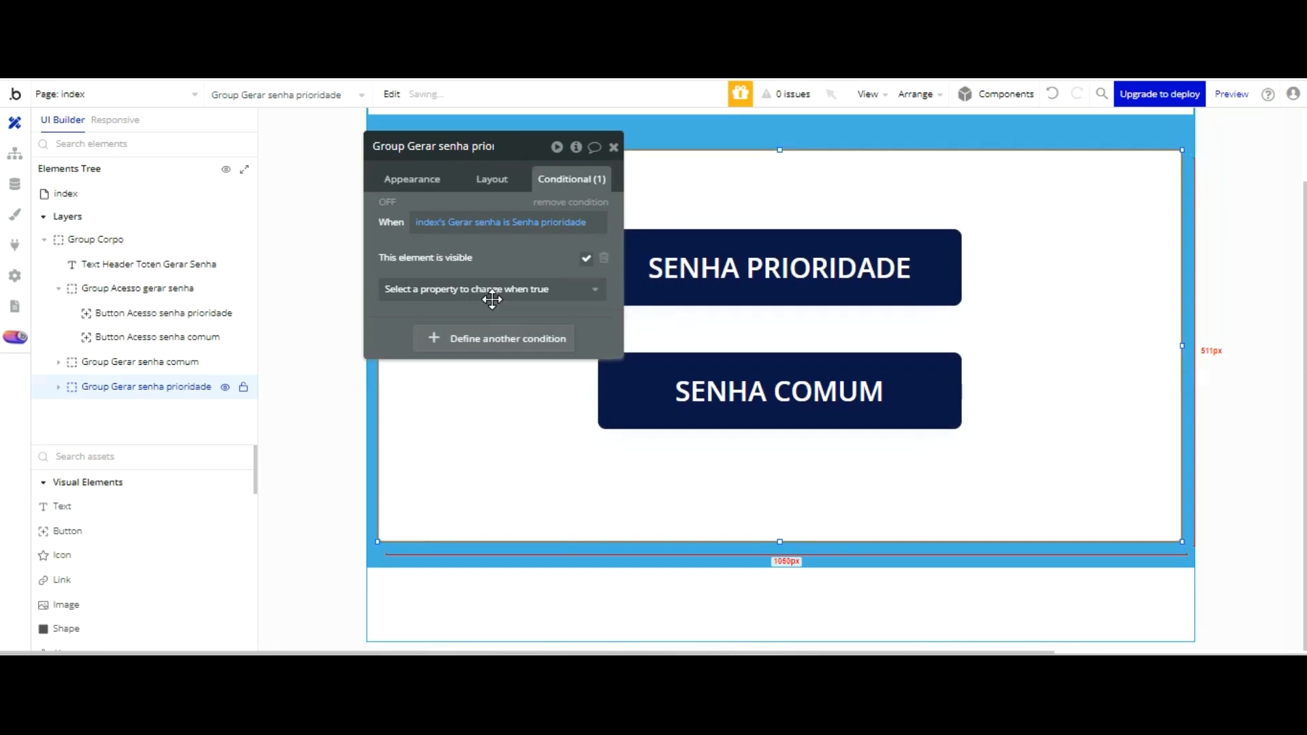
left_click(104, 239)
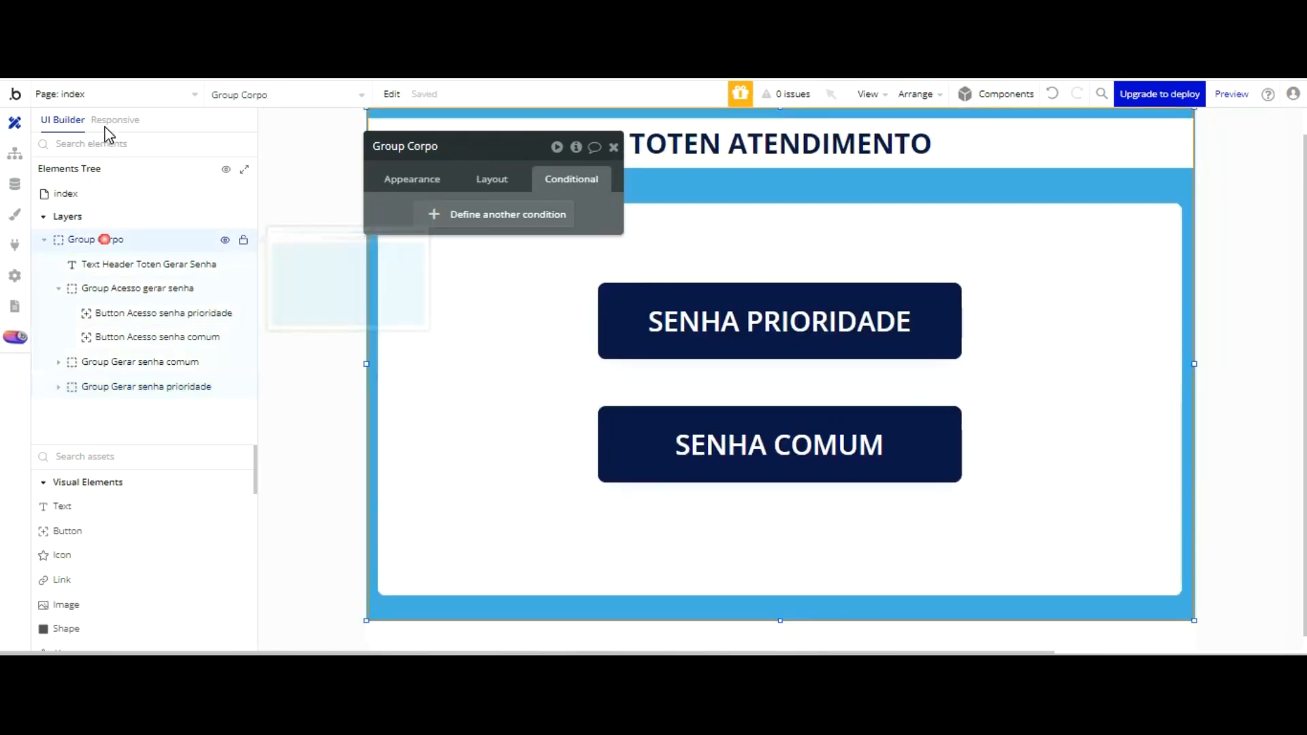
left_click(225, 239)
left_click(225, 239)
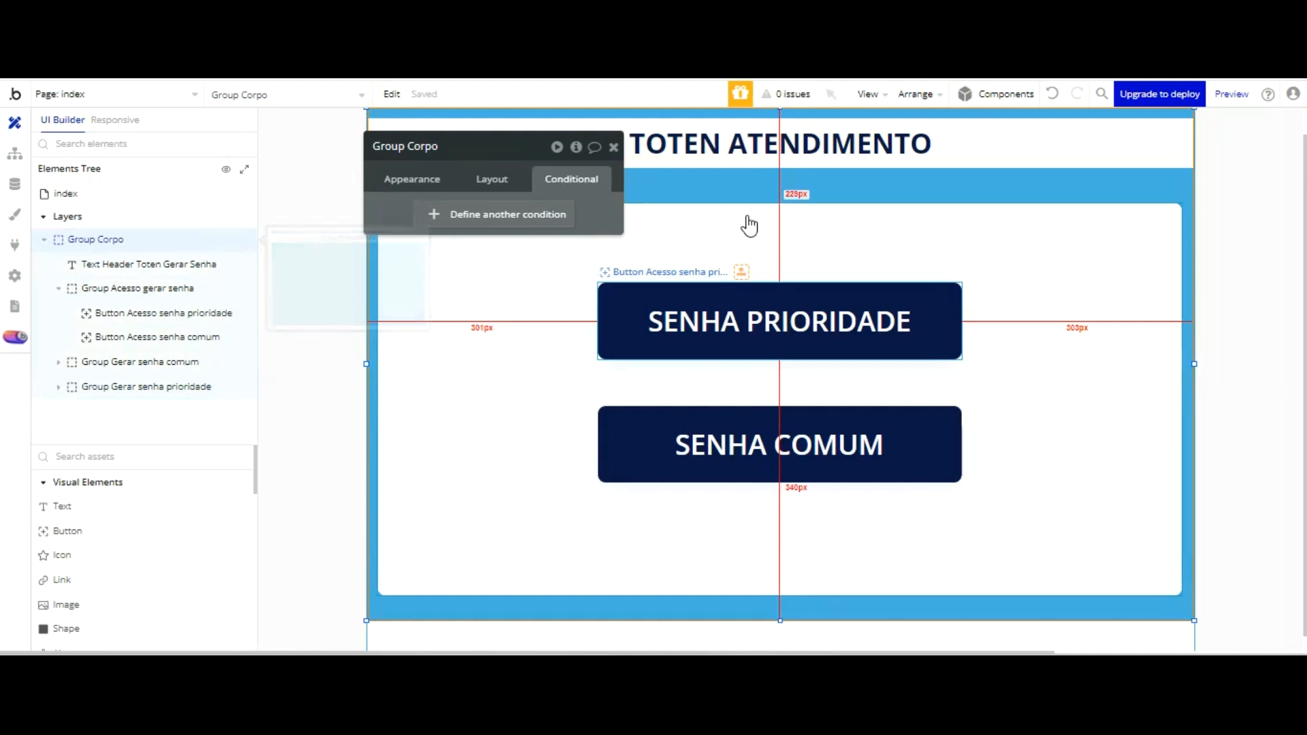
- Create a click workflow for the SENHA PRIORIDADE button in Group Gerar senha prioridade and add a Set state action
left_click(782, 321)
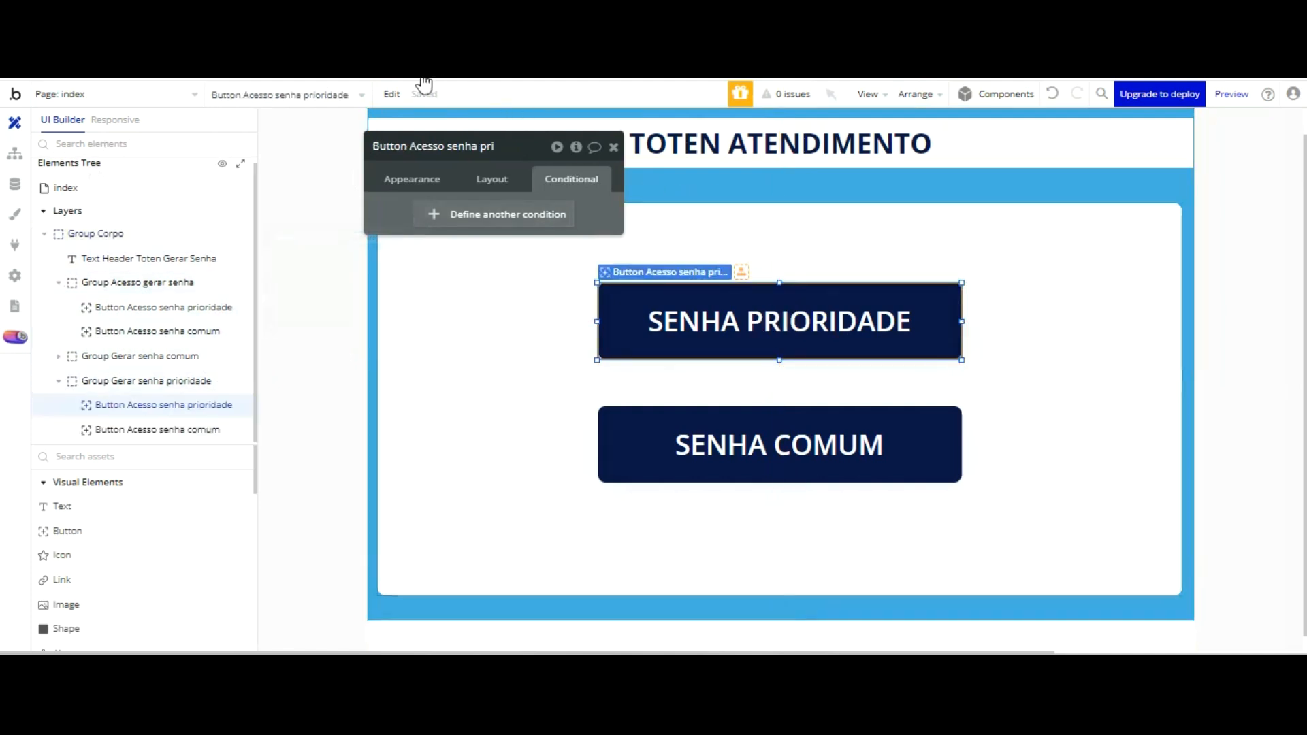
left_click(406, 178)
left_click(460, 283)
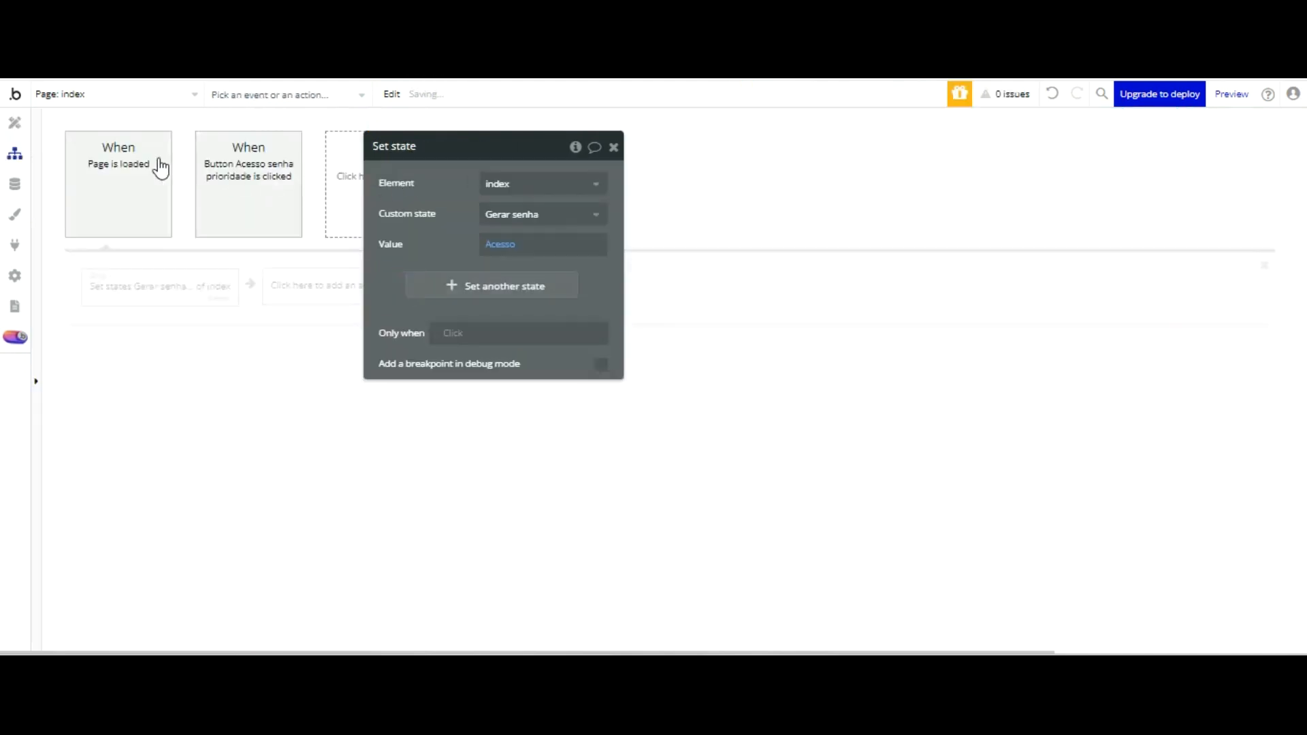
left_click(153, 286)
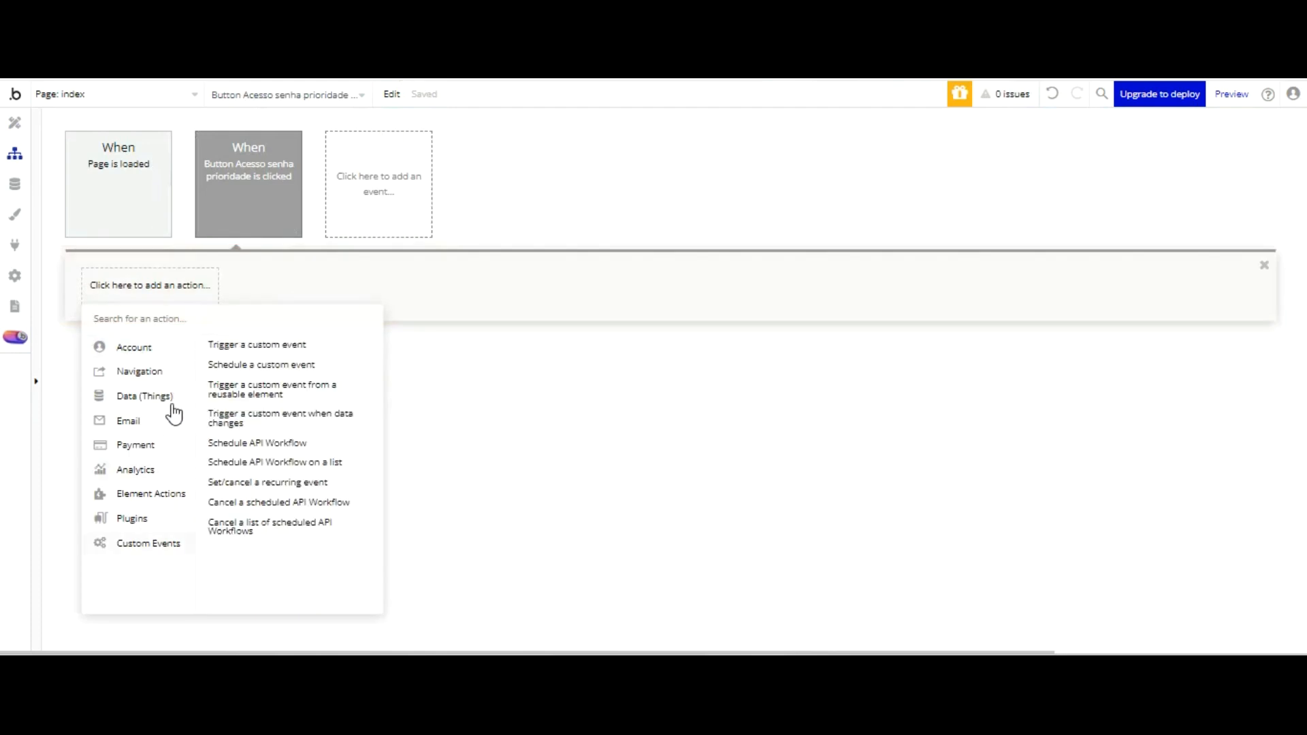
mouse_move(161, 494)
left_click(317, 394)
- Configure the action to set index's Gerar senha custom state to Senha prioridade
left_click(578, 185)
left_click(538, 209)
left_click(538, 214)
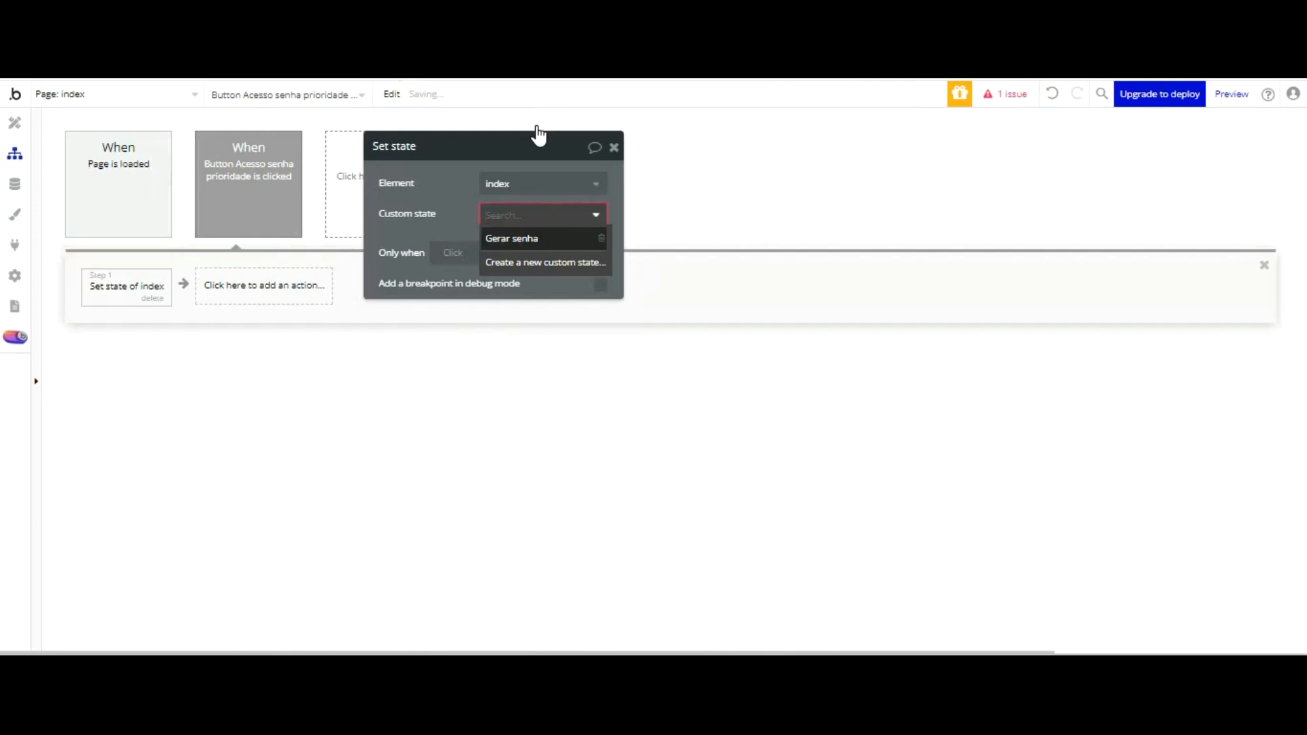
left_click(534, 236)
left_click(507, 243)
type("Ser")
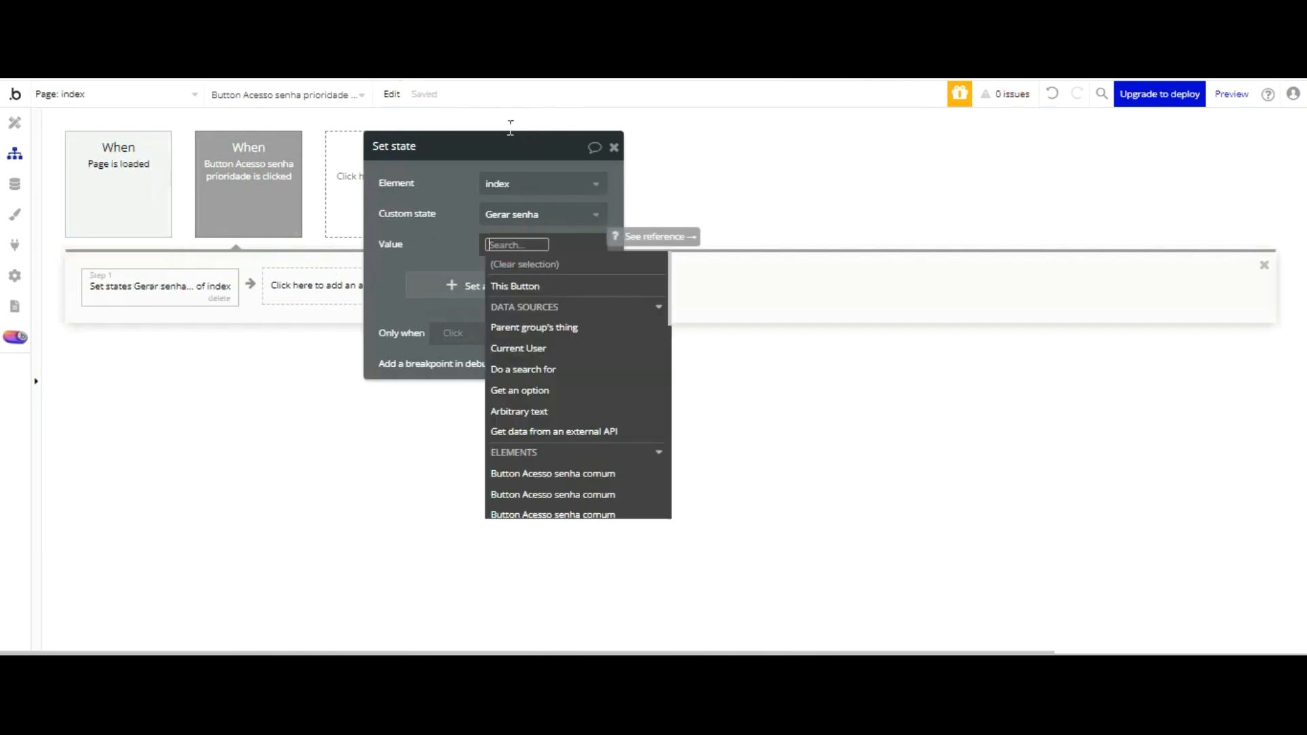
type("ha")
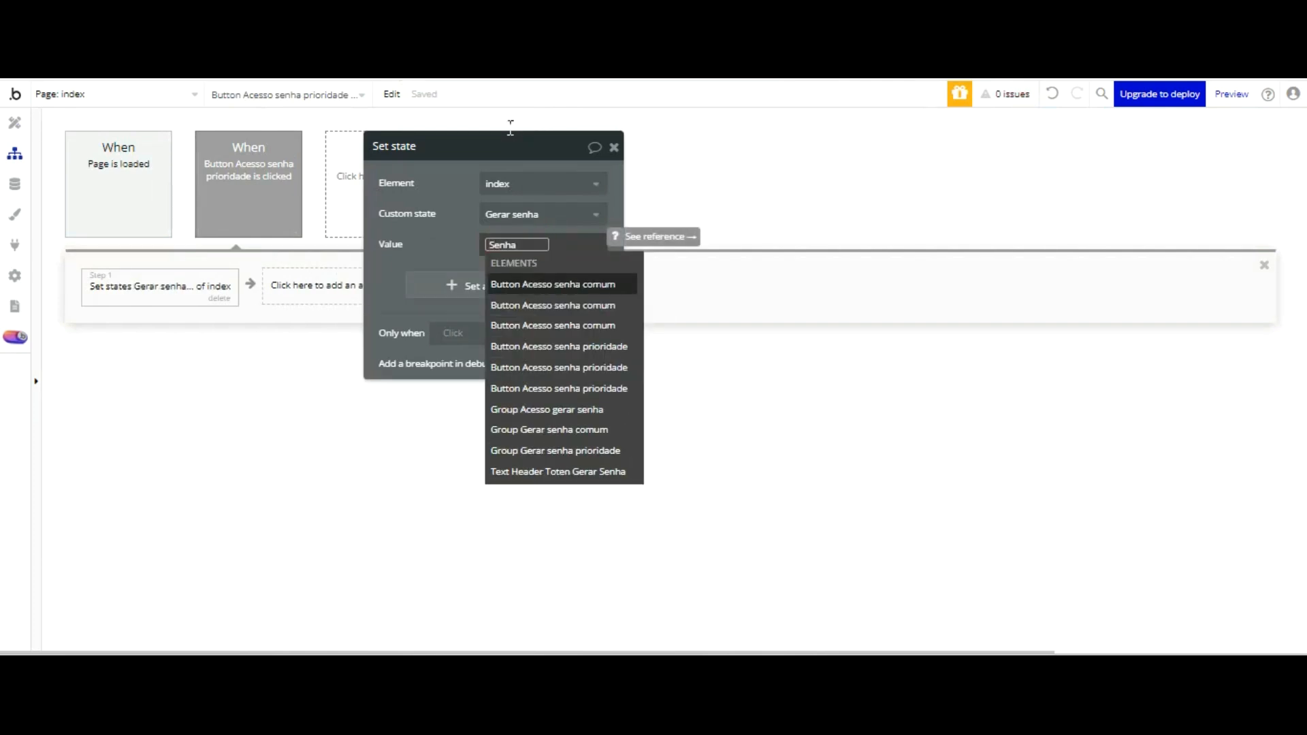
type(" prioridade")
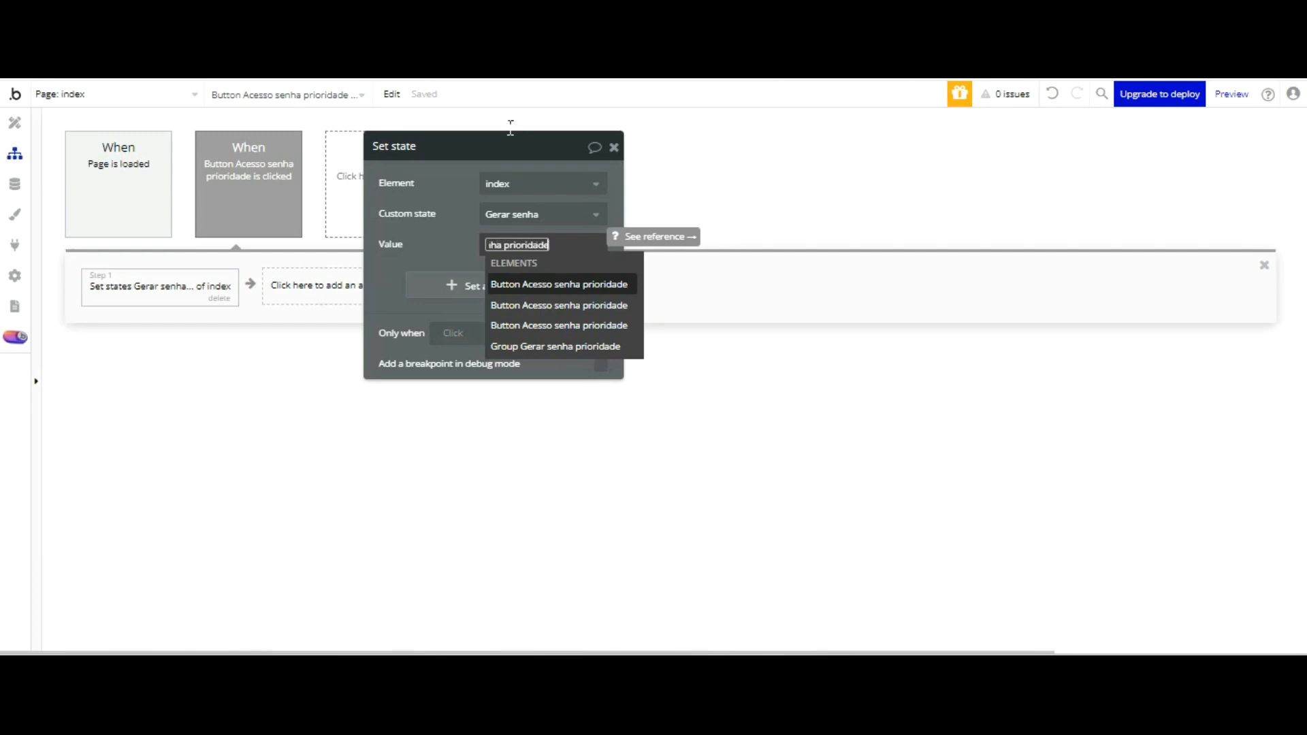
left_click(453, 129)
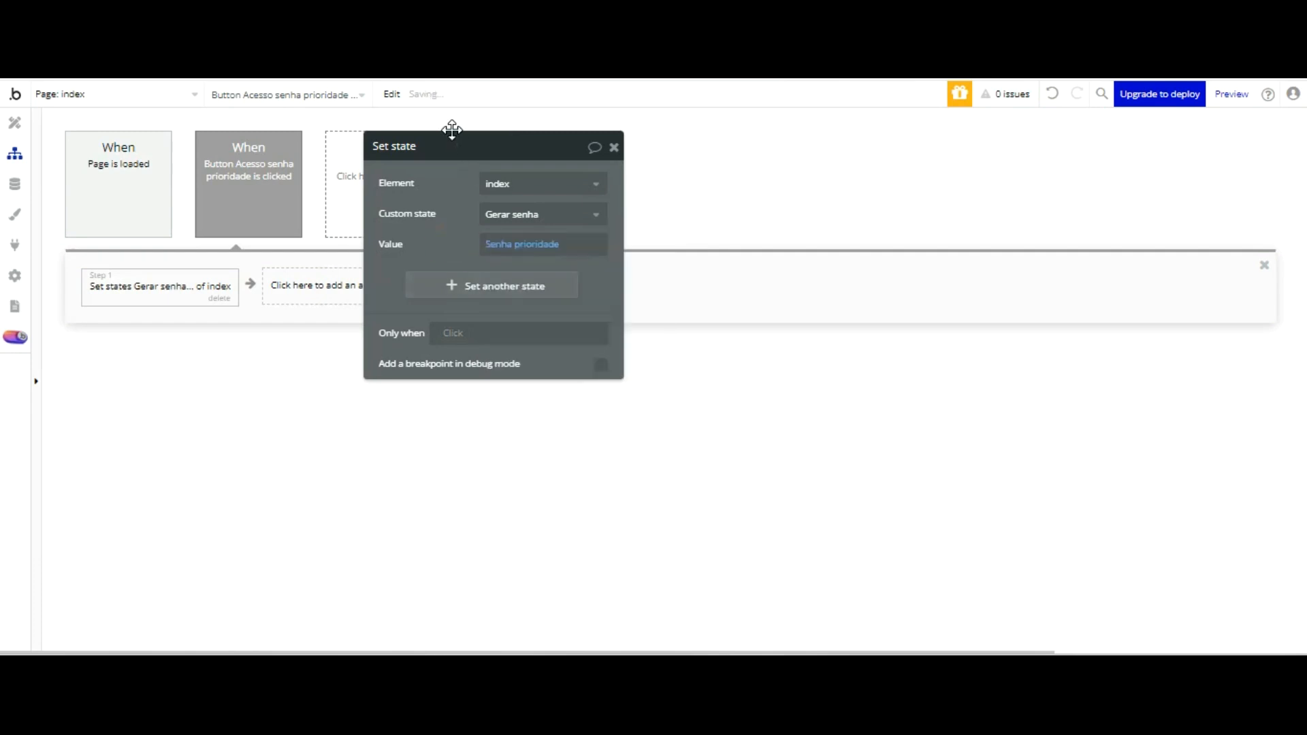
- Create a click workflow for the SENHA COMUM button in Group Gerar senha prioridade and add a Set state action
left_click(15, 123)
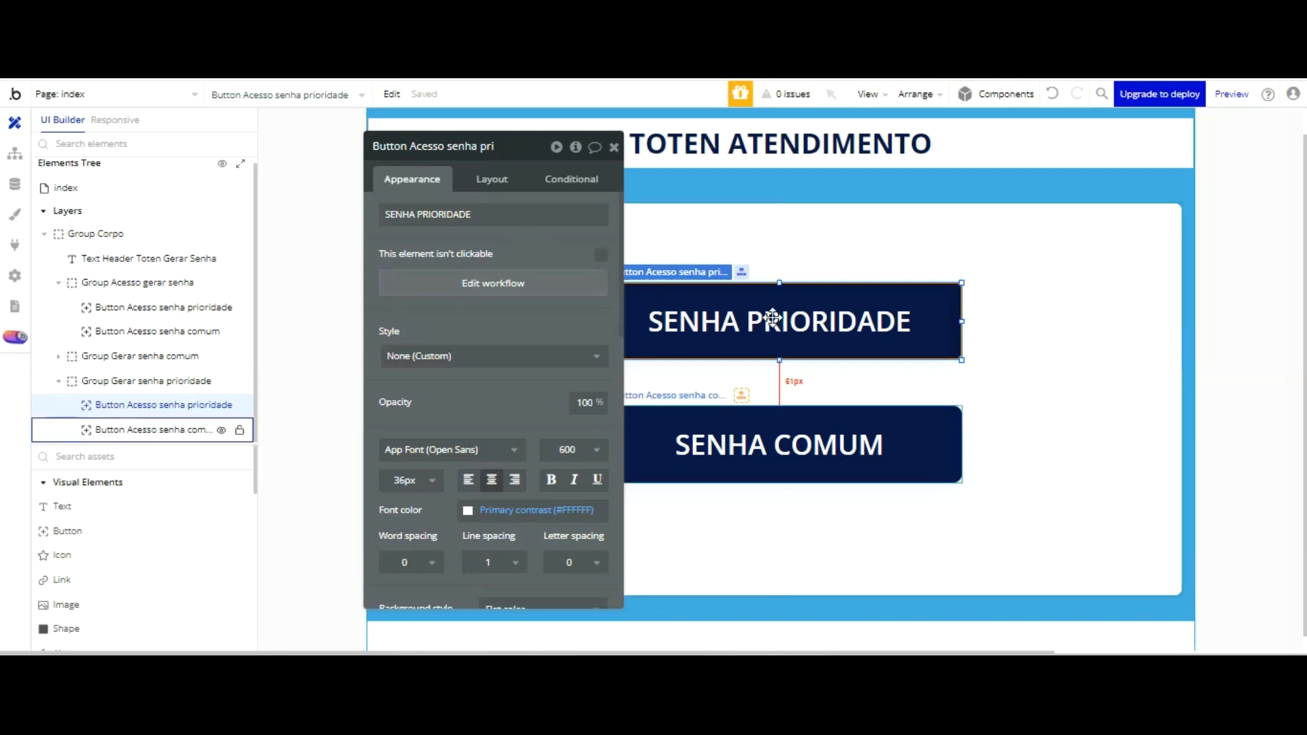
left_click(157, 430)
left_click(493, 283)
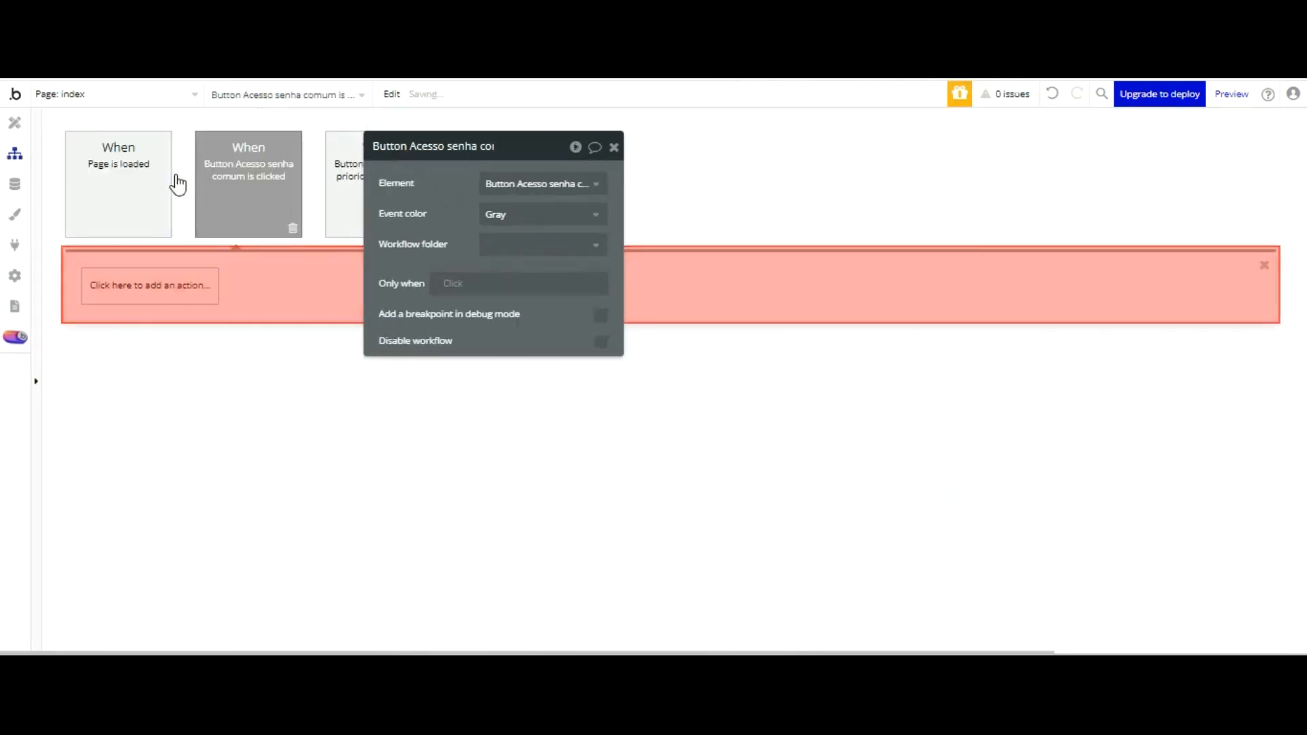
left_click(193, 291)
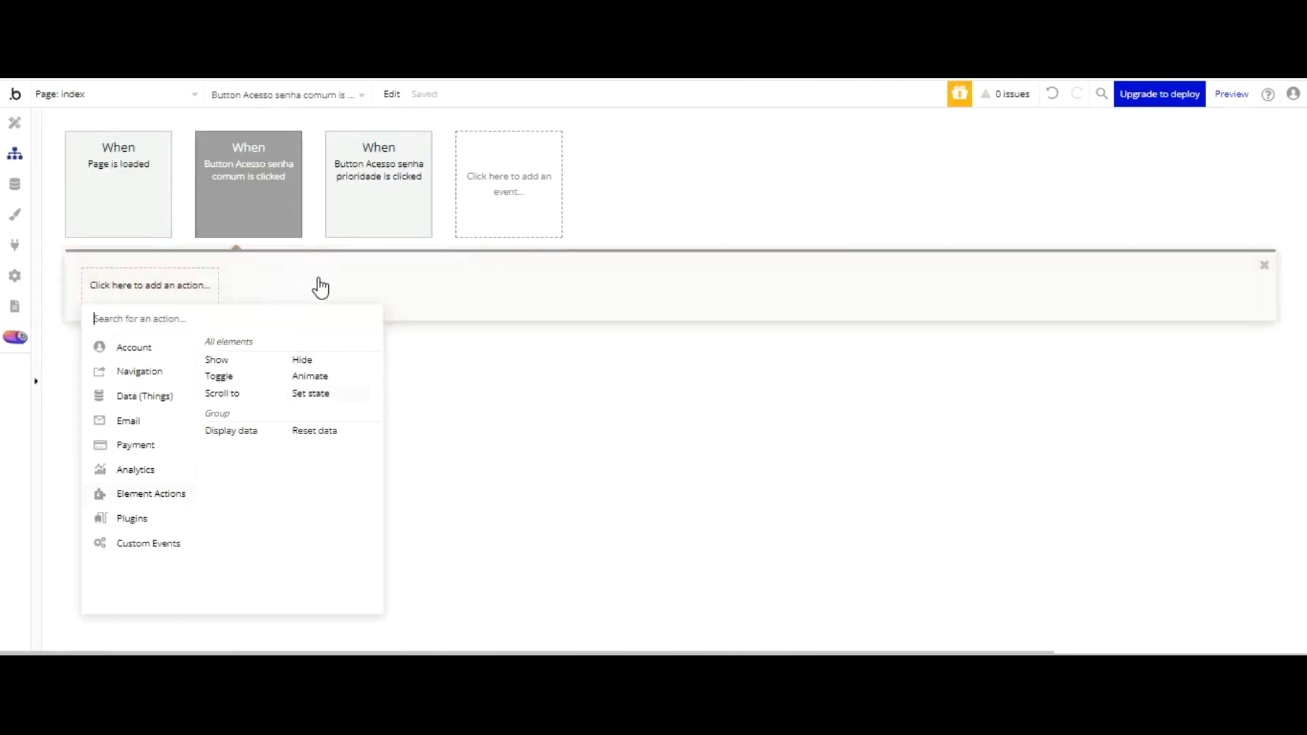
left_click(310, 393)
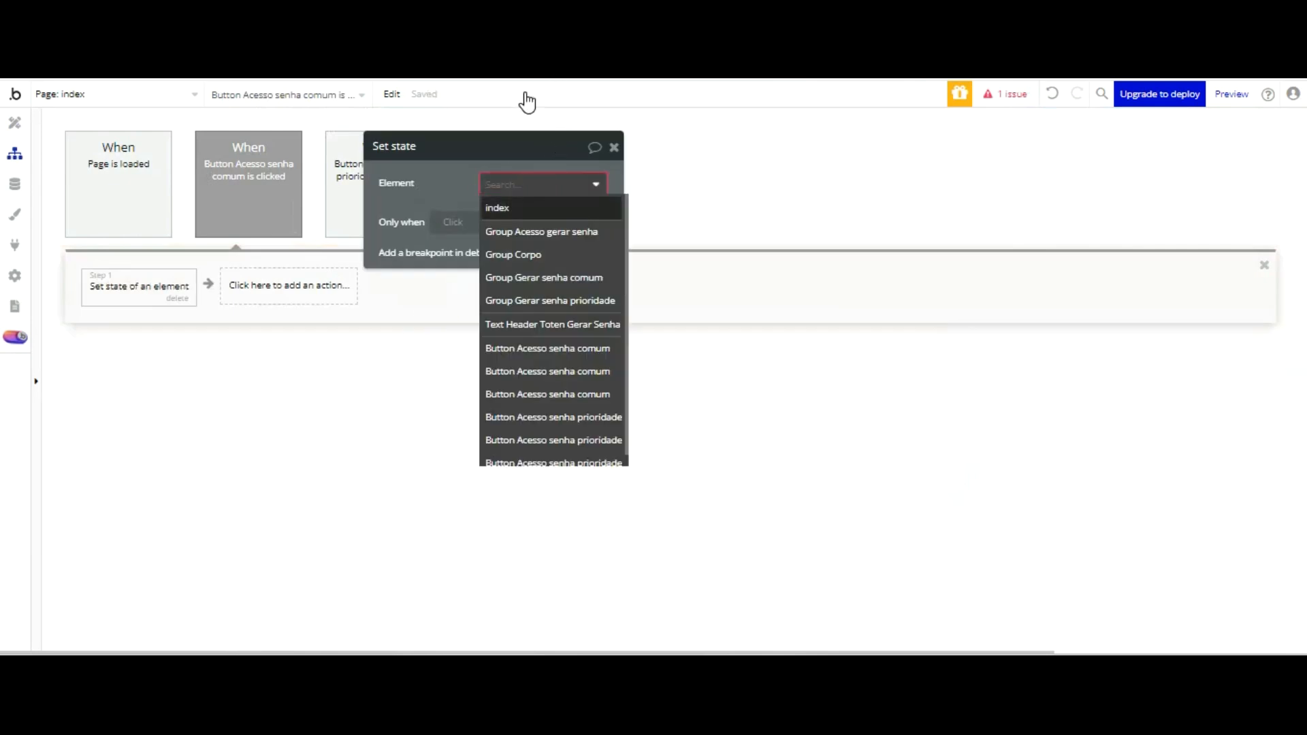
- Configure the action to set index's Gerar senha custom state to Senha comum
key("Return")
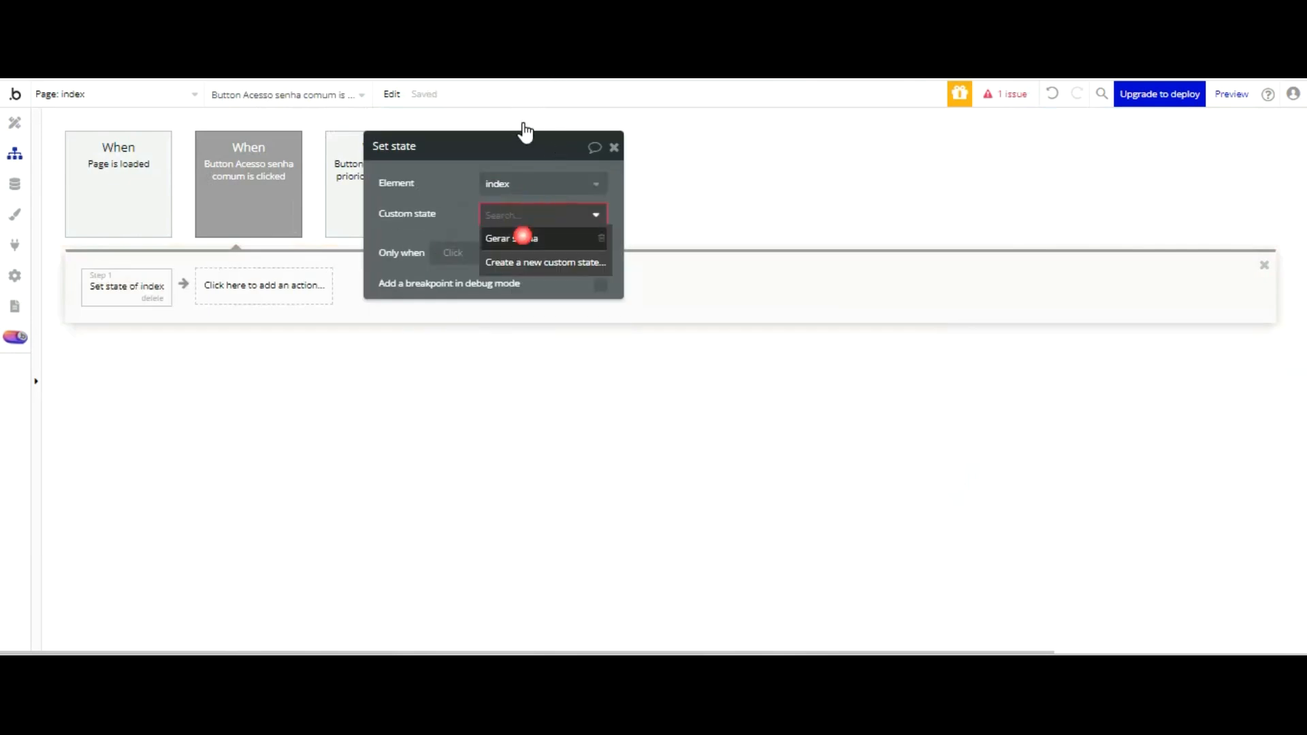
key("Return")
type("S")
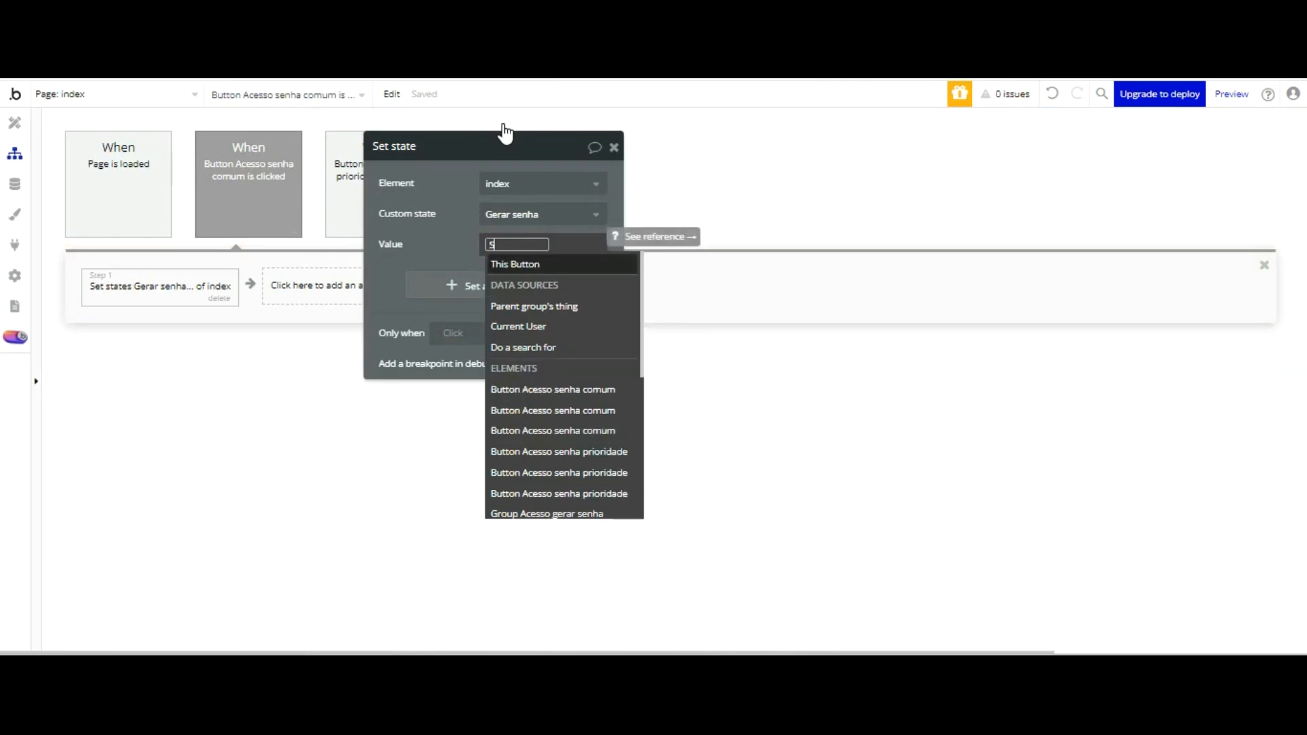
type("enha comum")
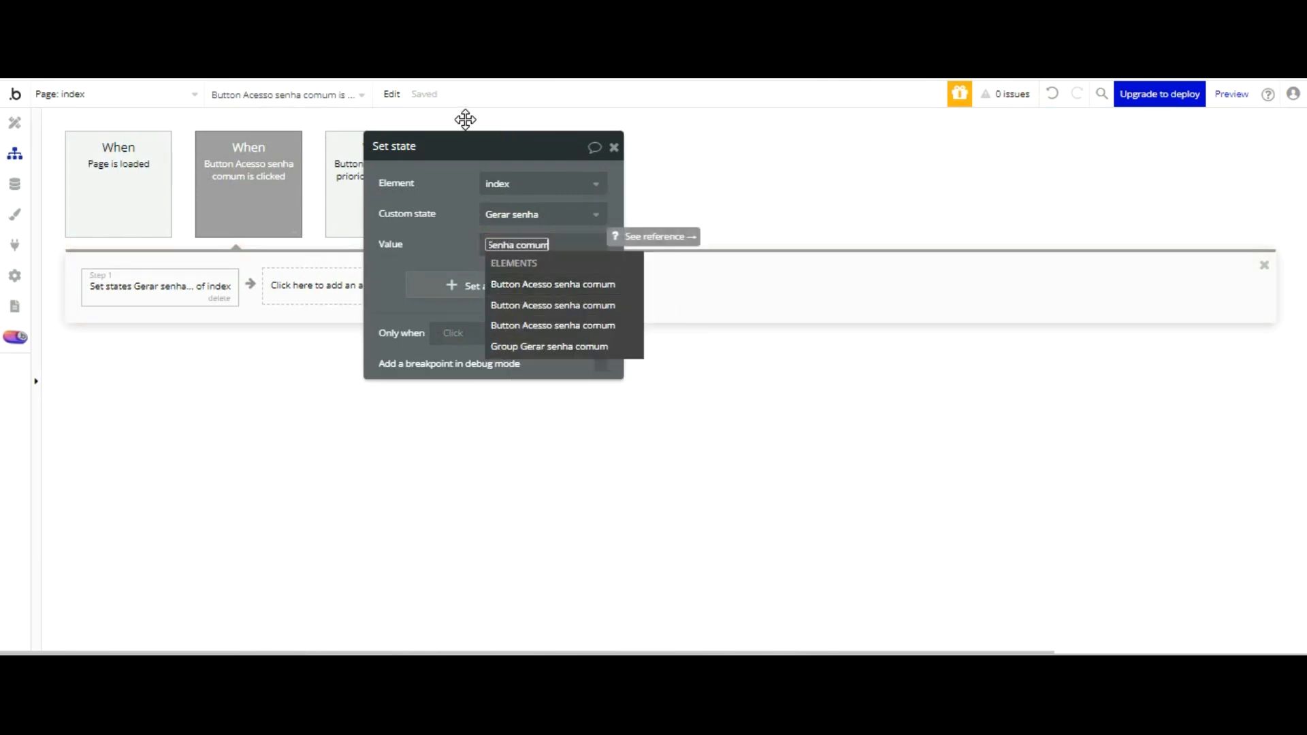
left_click(465, 232)
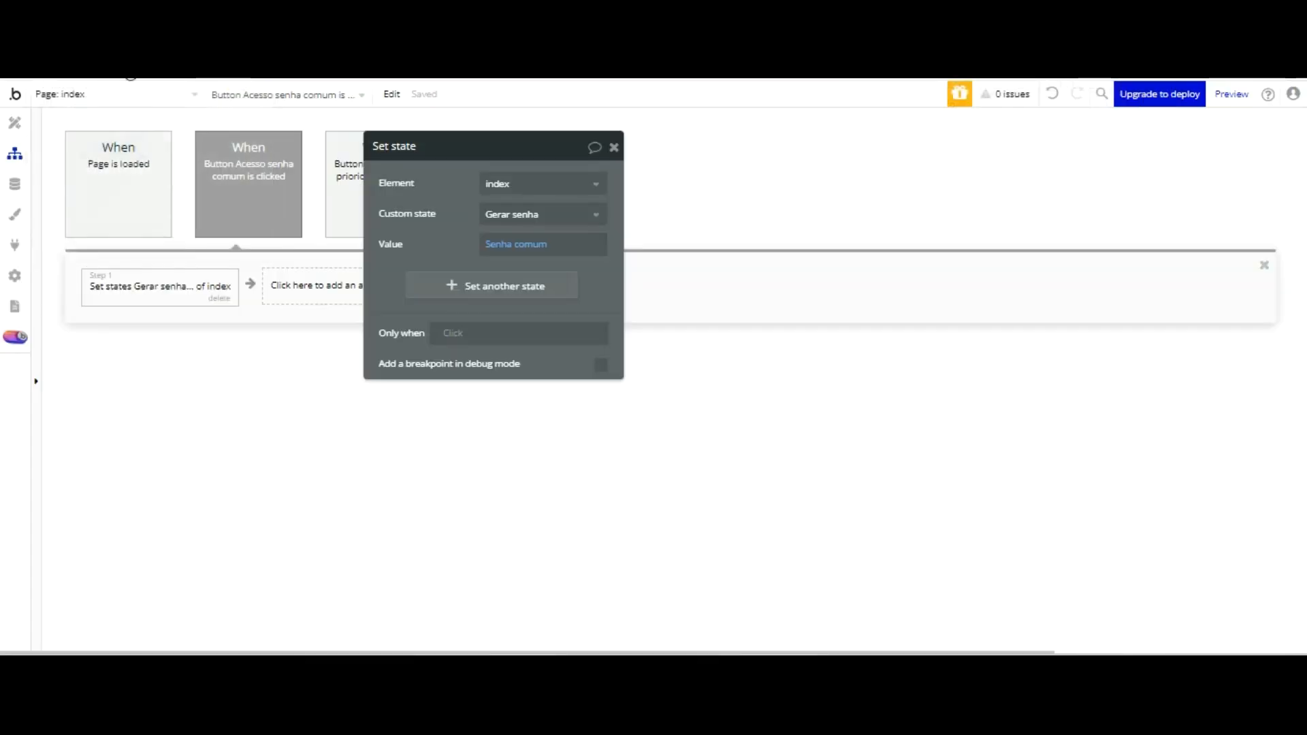
- Hide Group Acesso gerar senha on the canvas and delete the SENHA COMUM button from Group Gerar senha prioridade
left_click(14, 123)
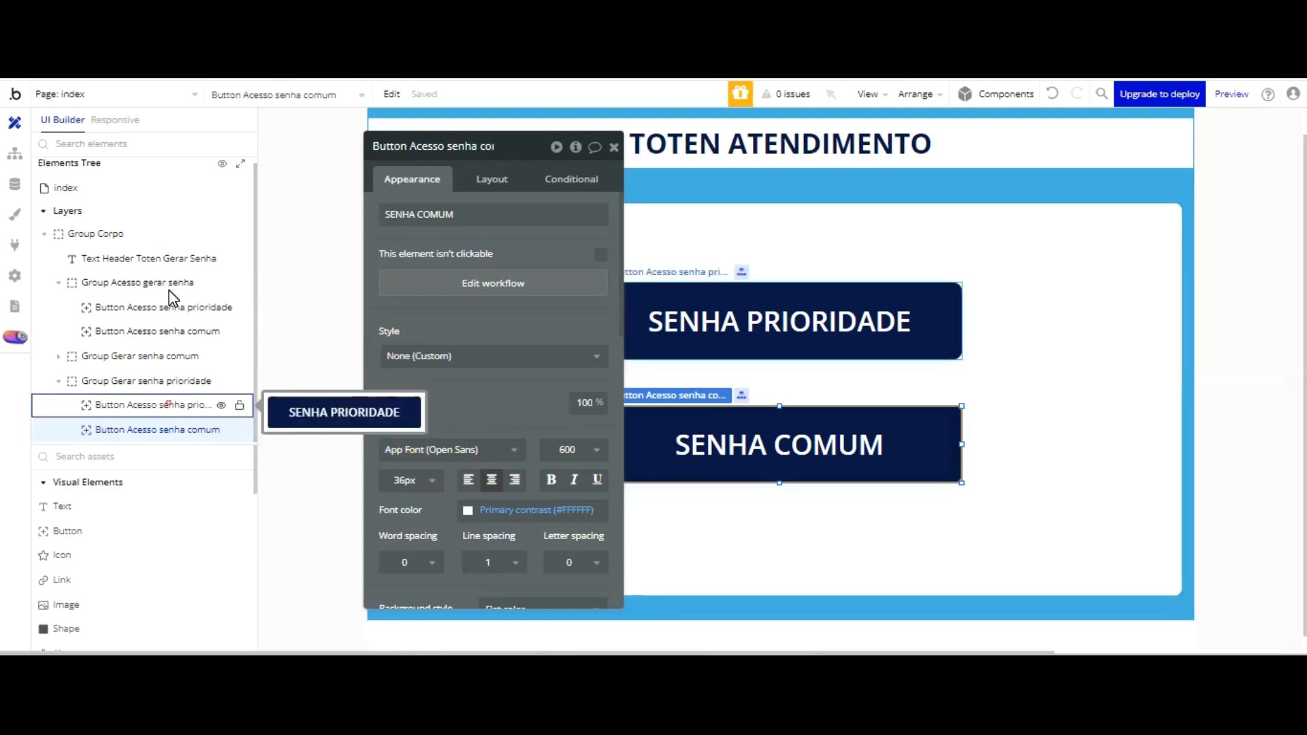
left_click(171, 405)
left_click(221, 405)
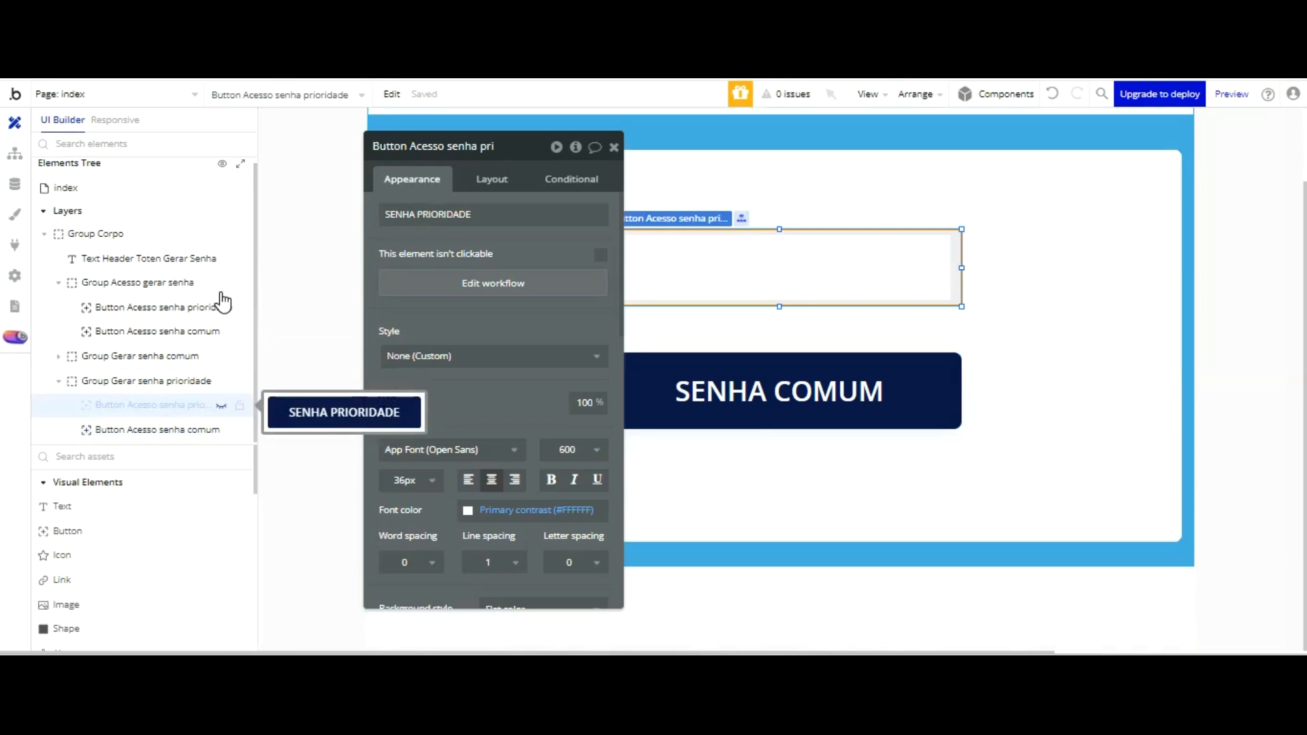
left_click(222, 405)
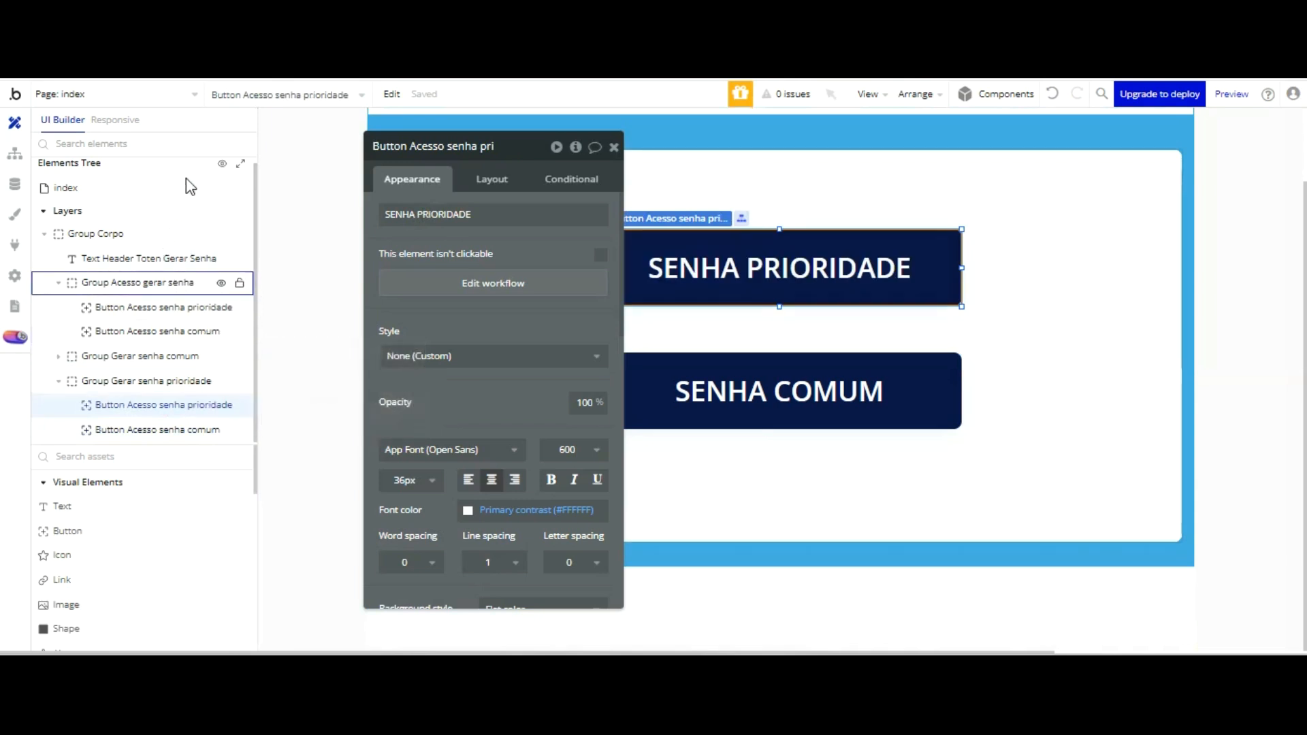
left_click(221, 283)
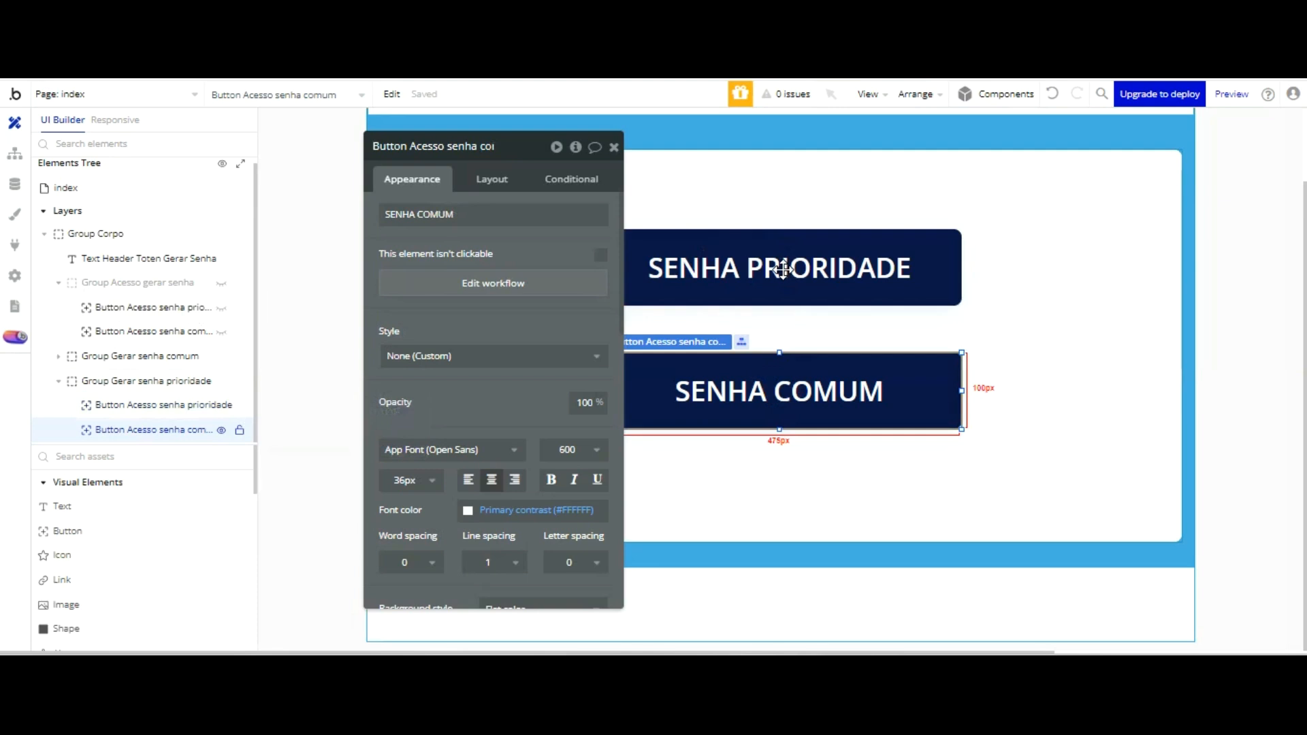
key("Delete")
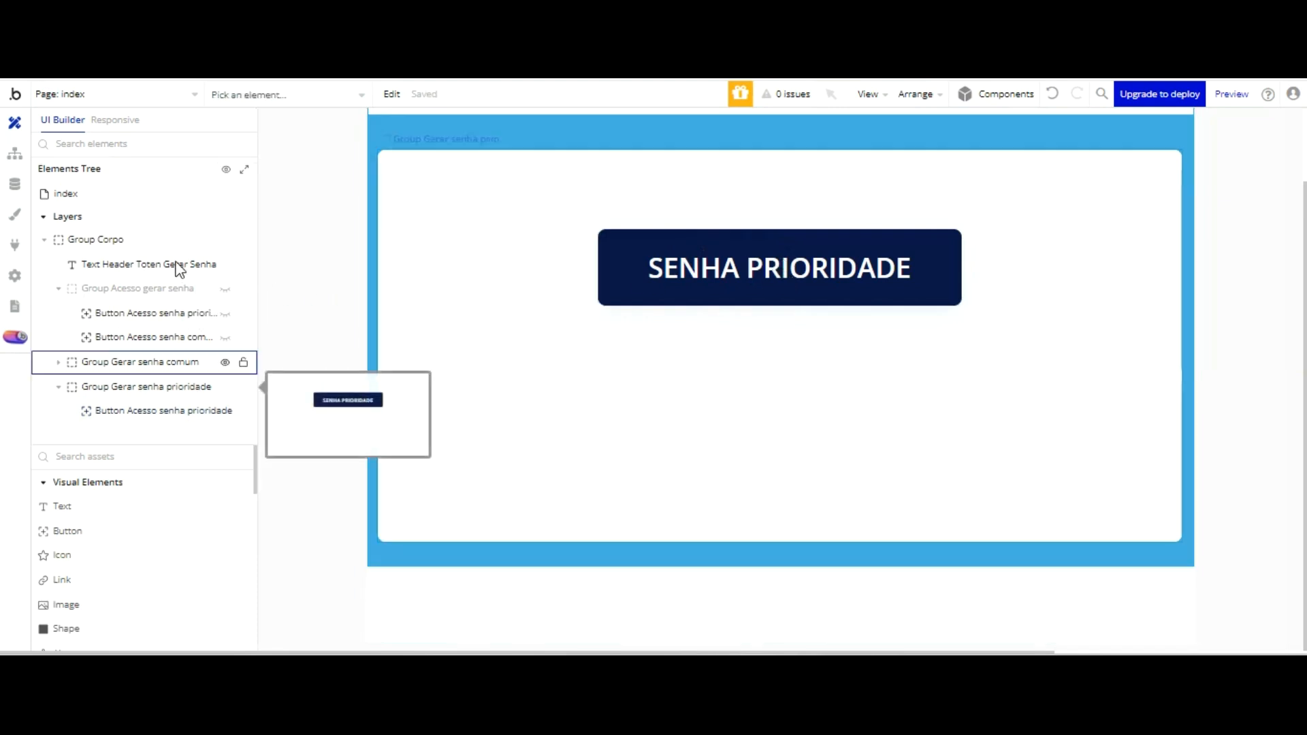
- Compare the contents of Group Gerar senha prioridade and Group Gerar senha comum on the canvas
left_click(212, 387)
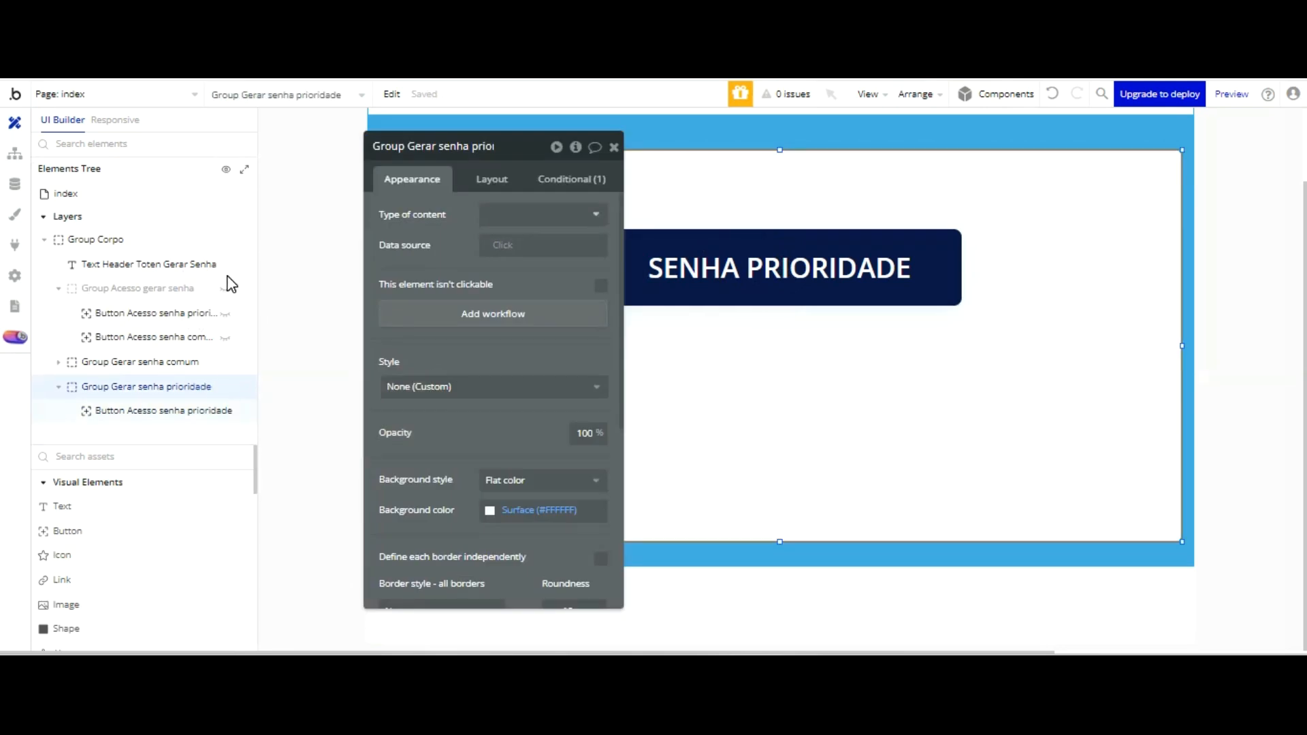
left_click(183, 388)
left_click(184, 361)
left_click(225, 363)
left_click(198, 386)
left_click(59, 387)
left_click(74, 362)
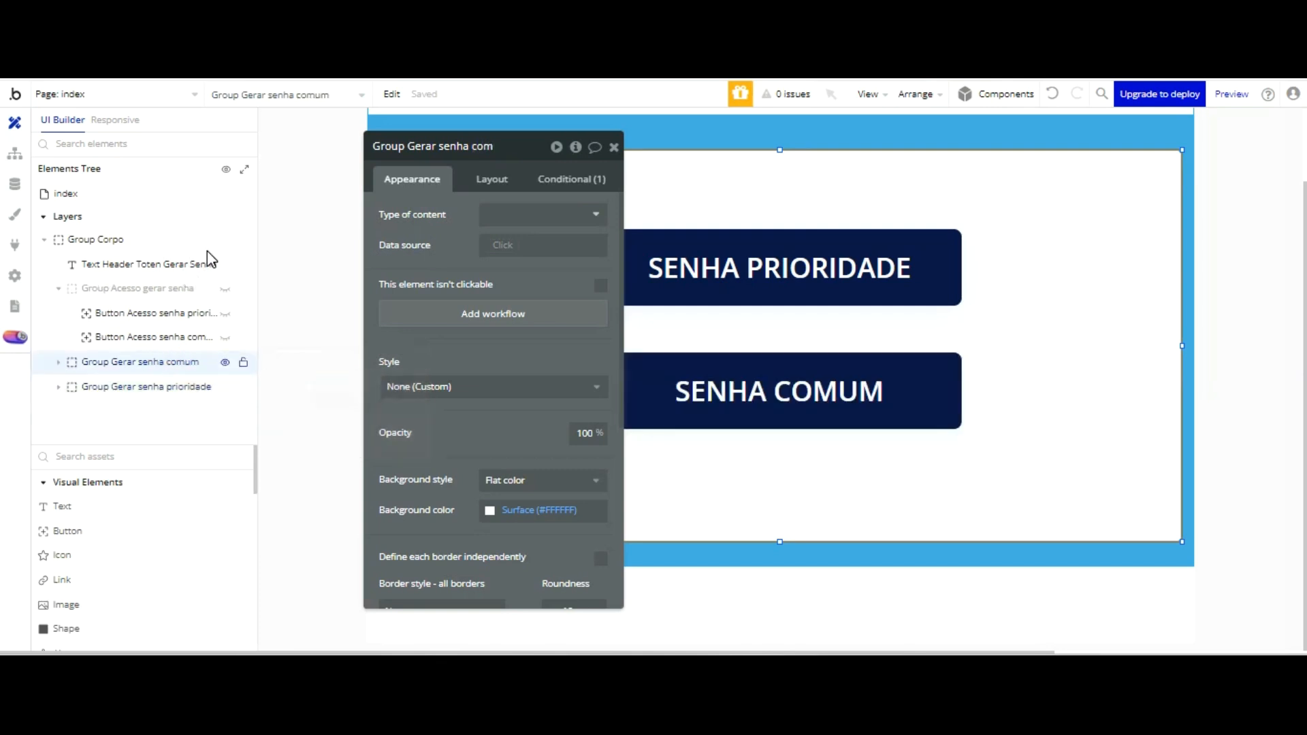
left_click(225, 363)
left_click(224, 363)
- Try deleting the SENHA PRIORIDADE button from Group Gerar senha comum, undoing each deletion
left_click(181, 363)
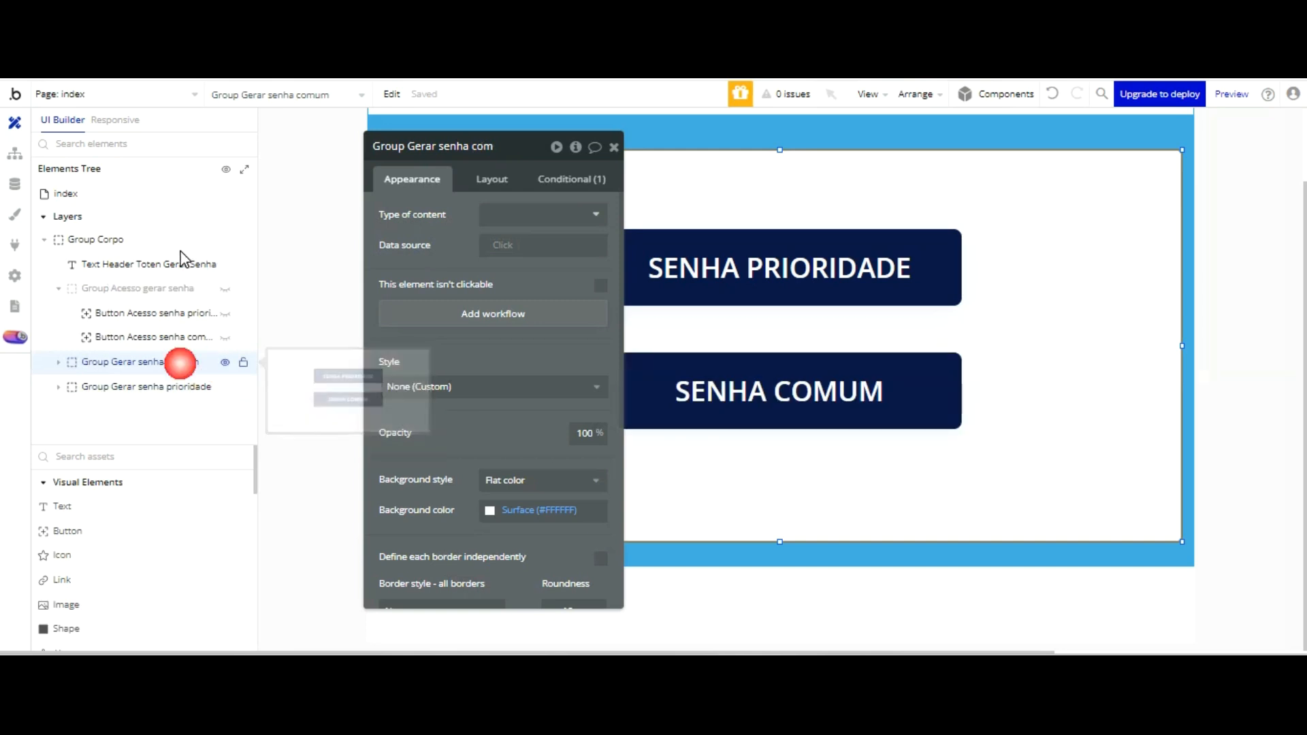
left_click(766, 276)
key("Delete")
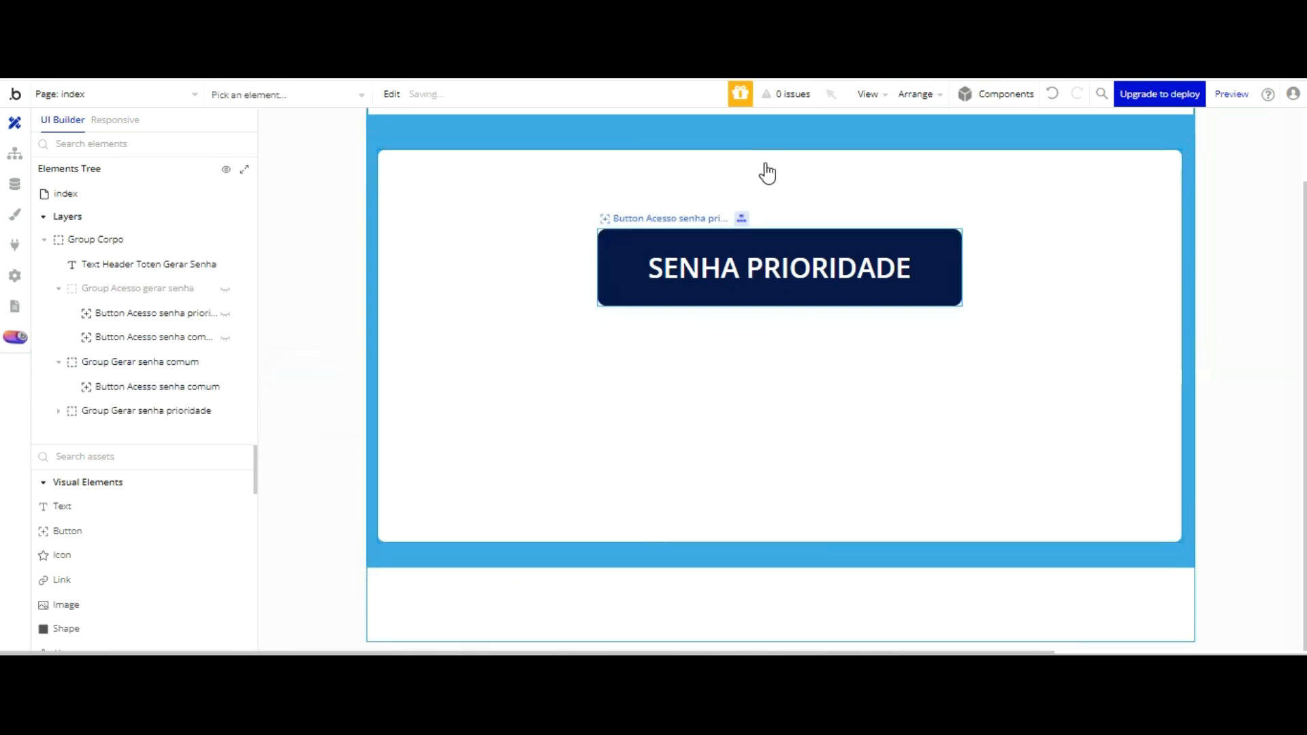
left_click(1053, 94)
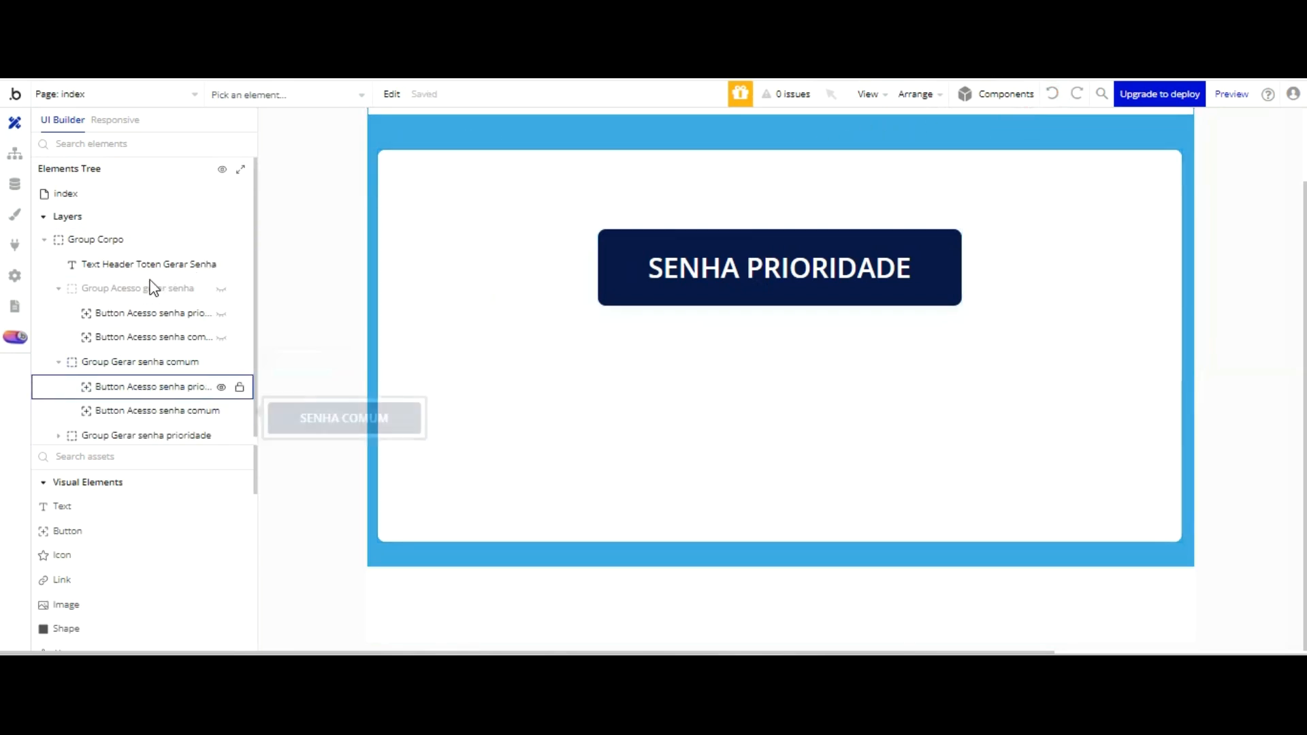
left_click(166, 361)
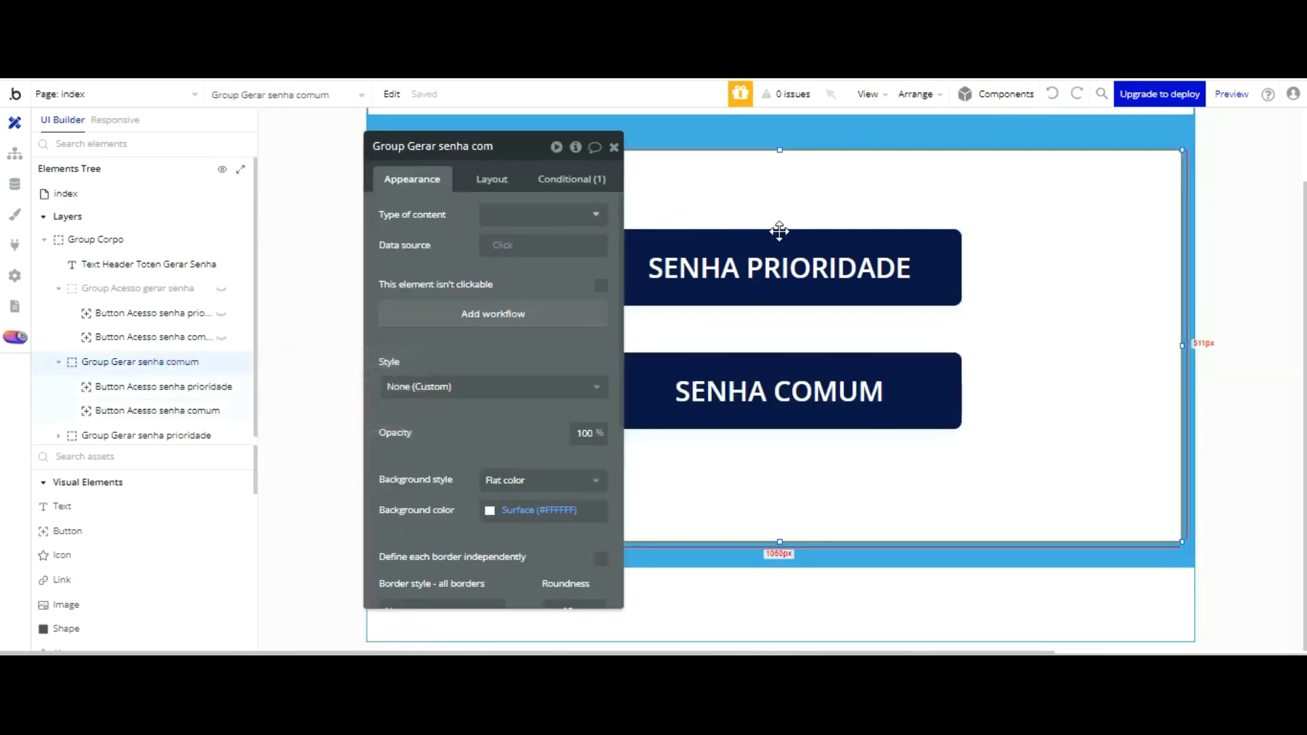
left_click(794, 268)
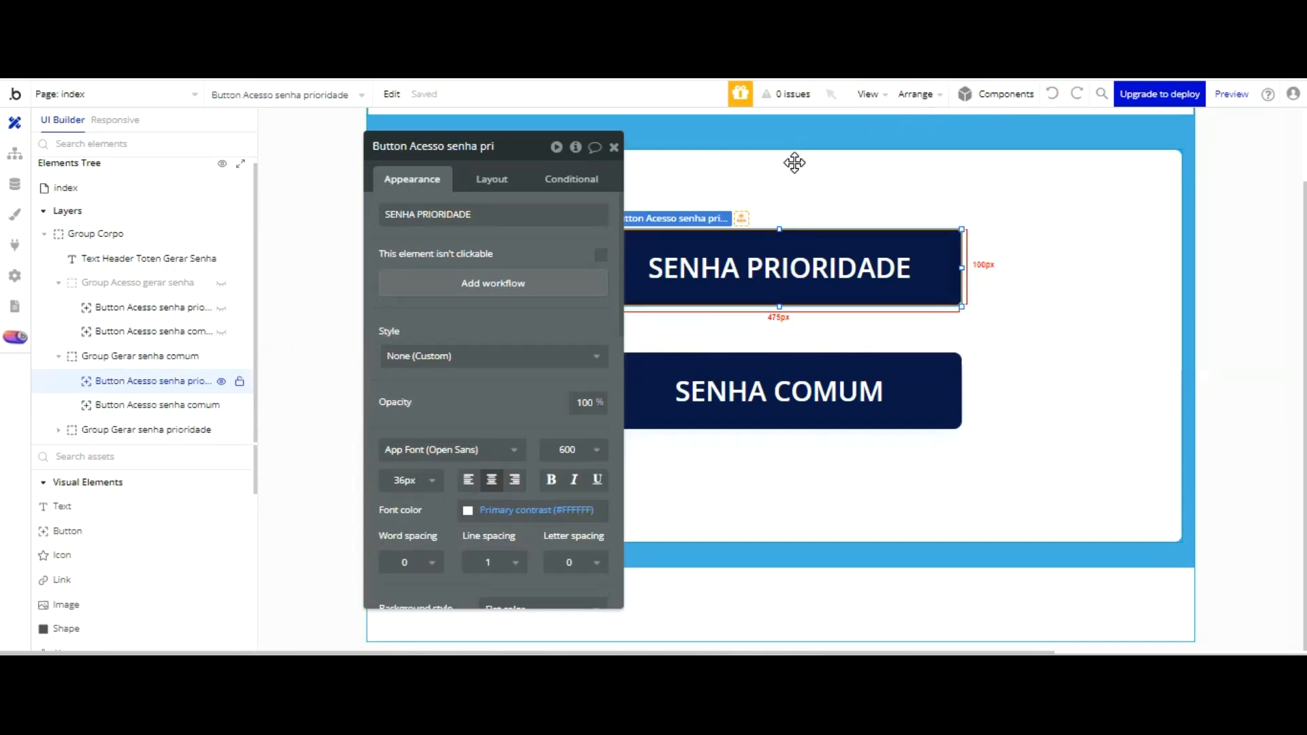
left_click(795, 183)
left_click(773, 261)
key("Delete")
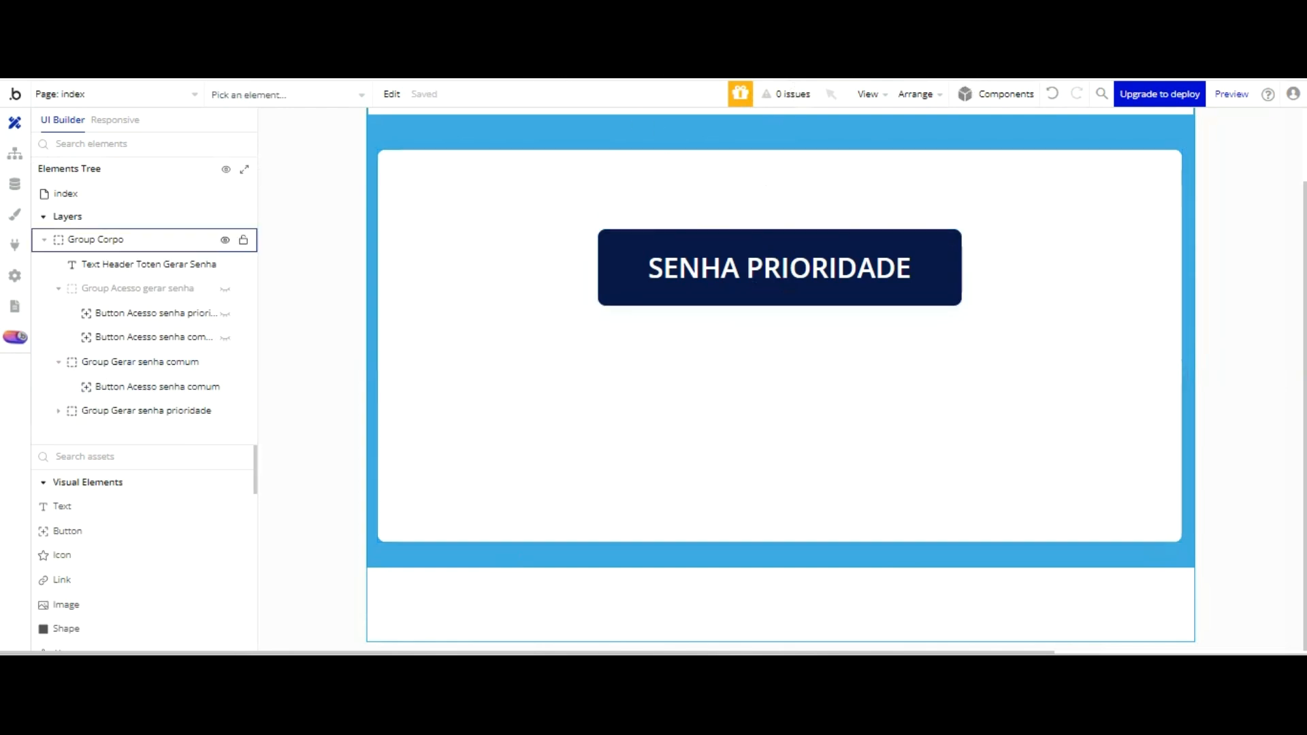
key("ctrl+z")
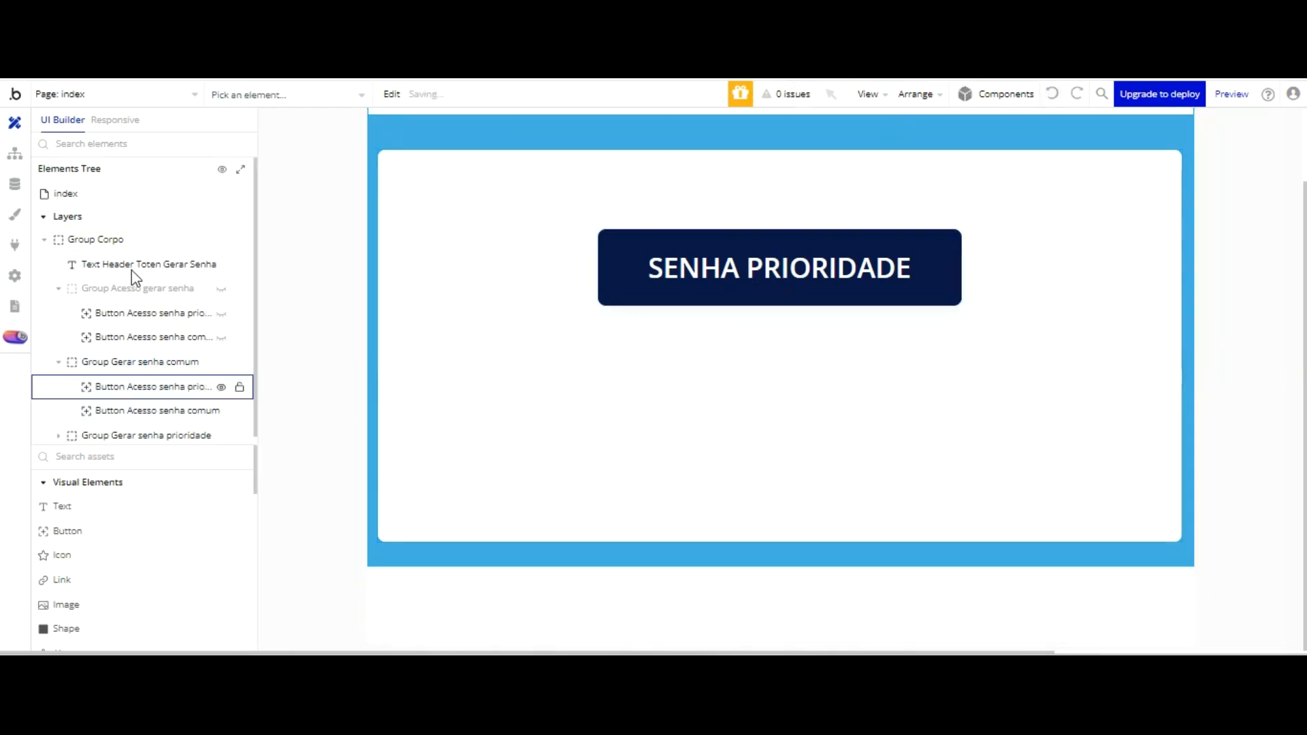
- Refresh the page preview and test the SENHA PRIORIDADE button
left_click(286, 68)
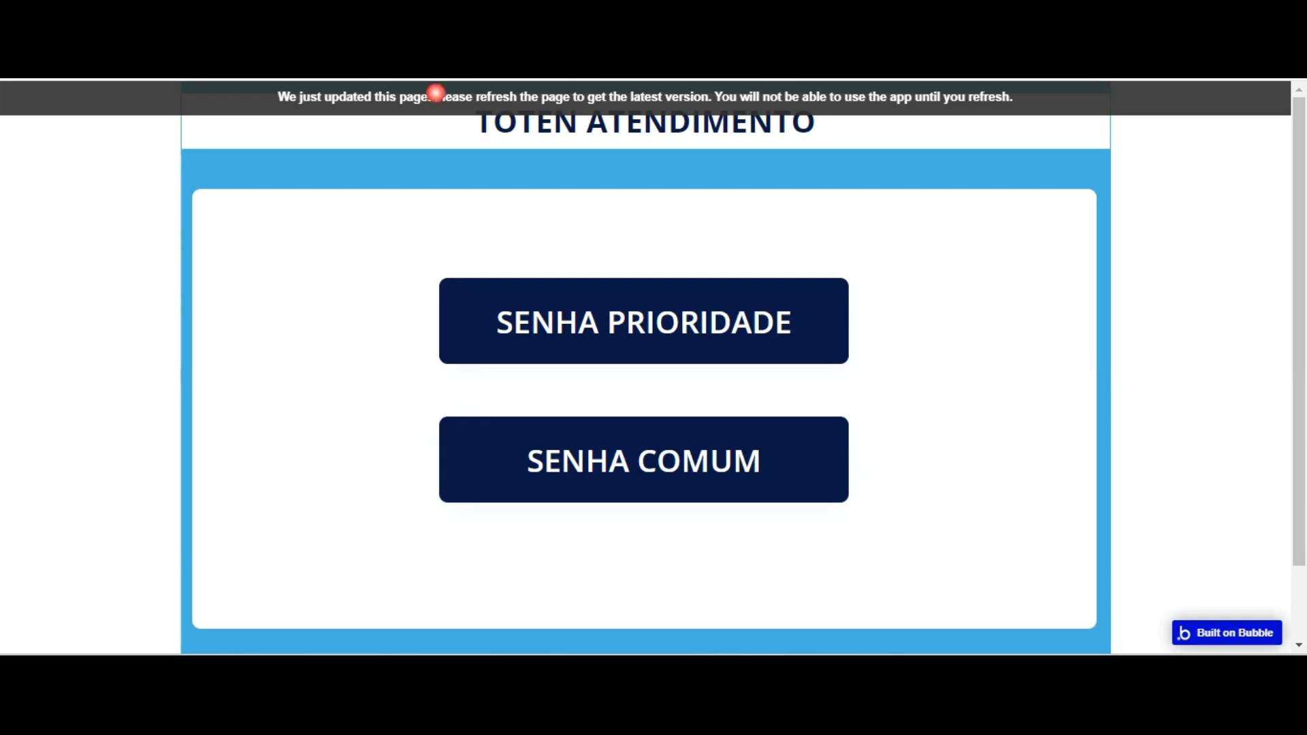
key("F5")
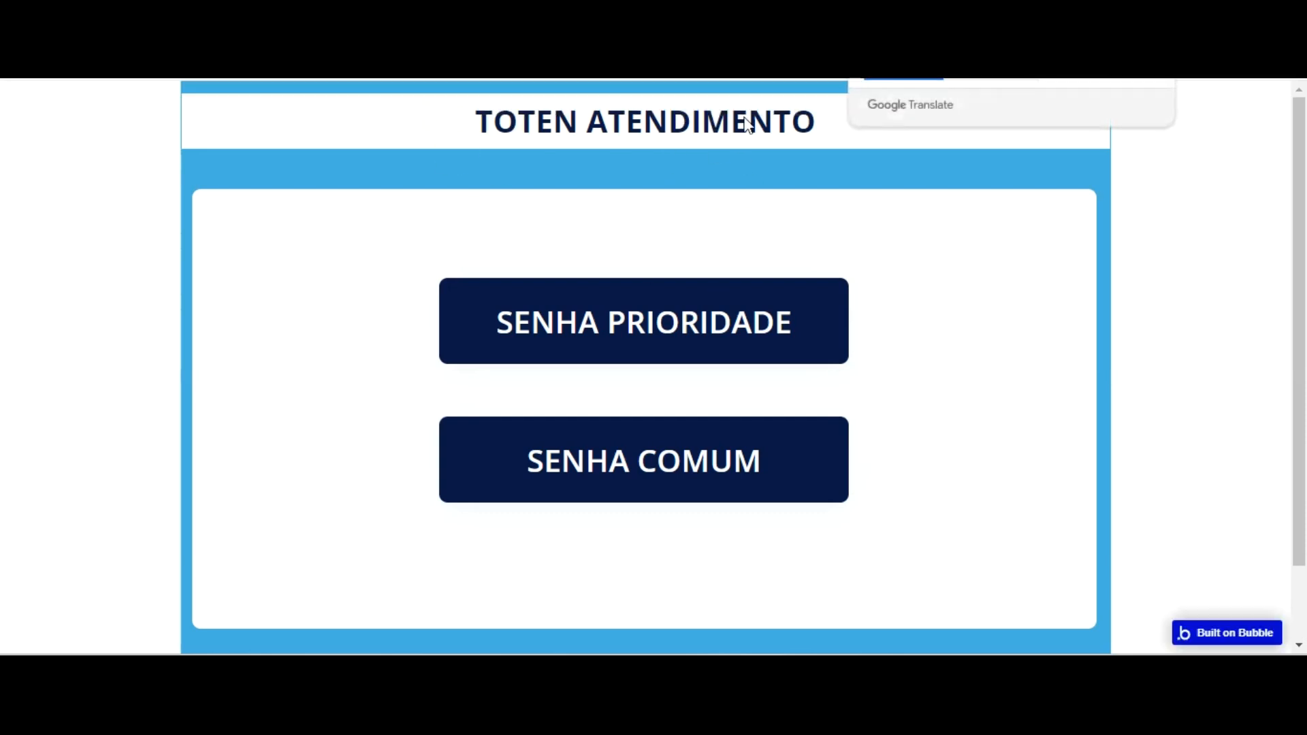
left_click(1087, 157)
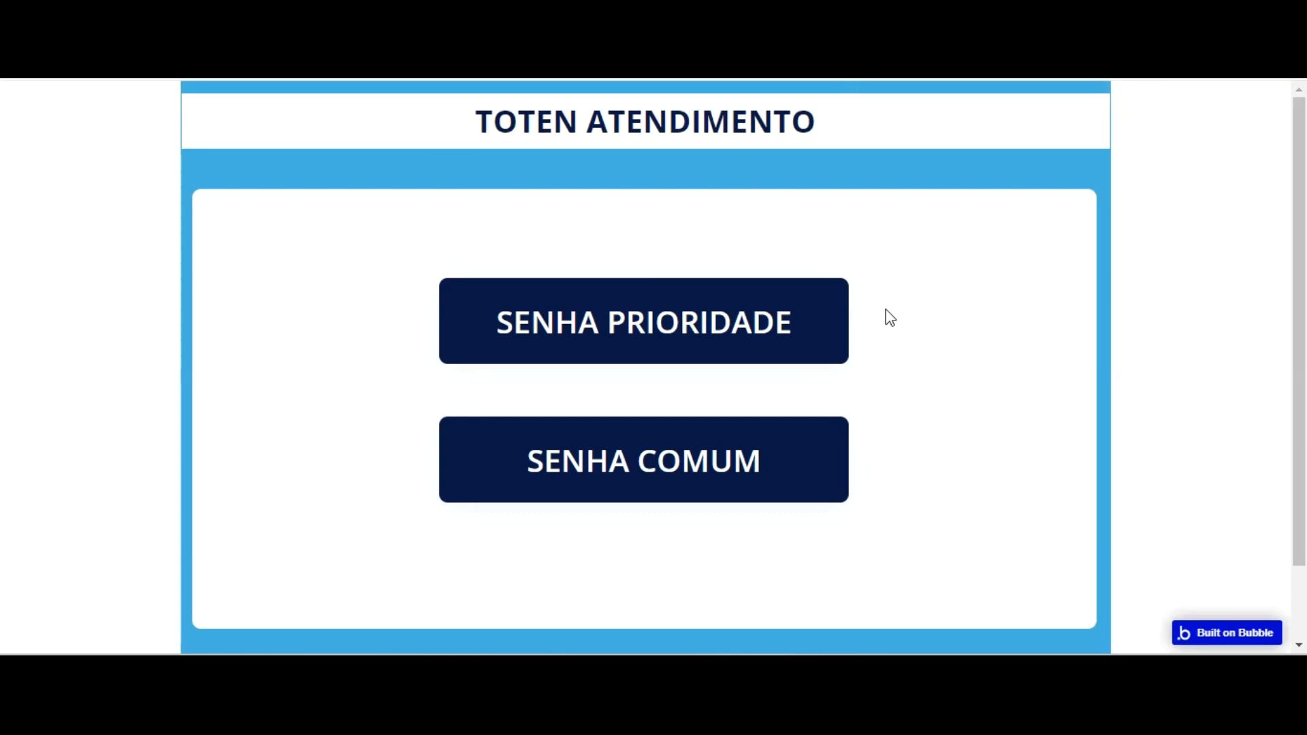
left_click(622, 335)
key("ctrl+shift+Tab")
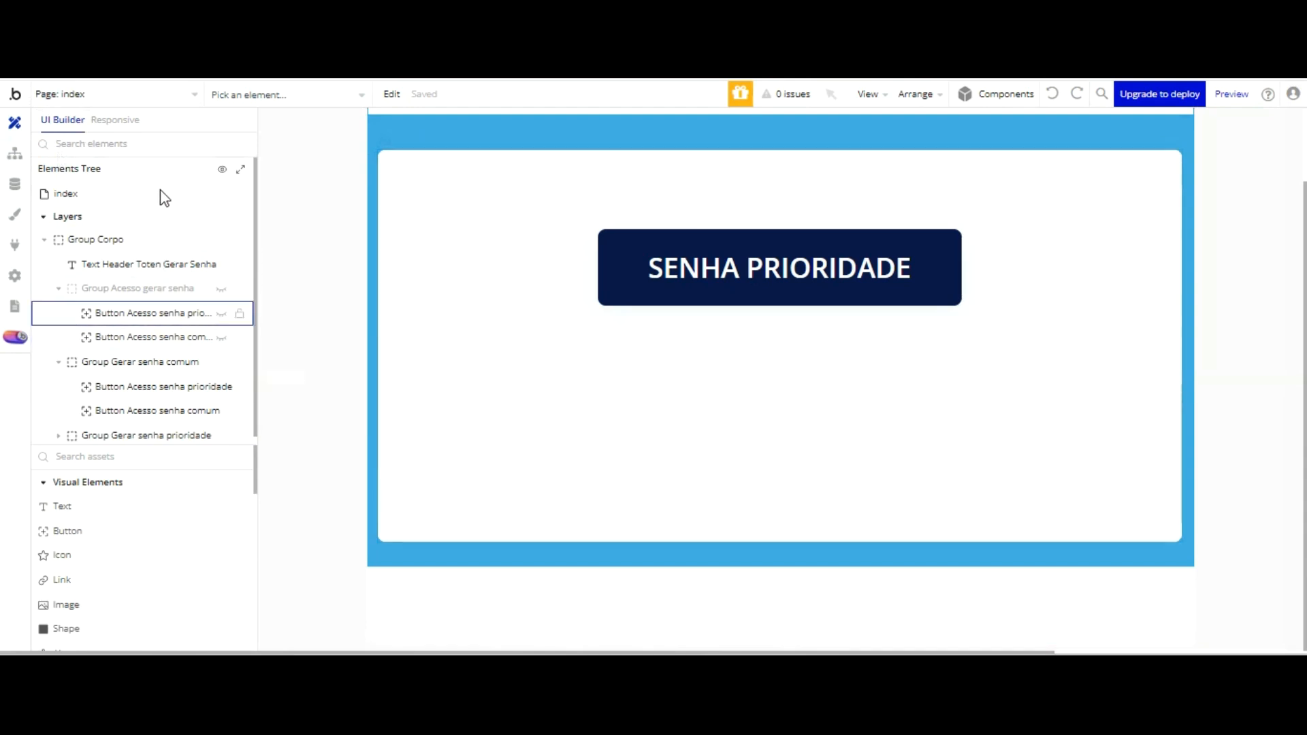
- Show Group Acesso gerar senha on the canvas and delete the empty duplicate workflow opened for its SENHA PRIORIDADE button
left_click(170, 288)
left_click(222, 290)
left_click(750, 271)
left_click(426, 286)
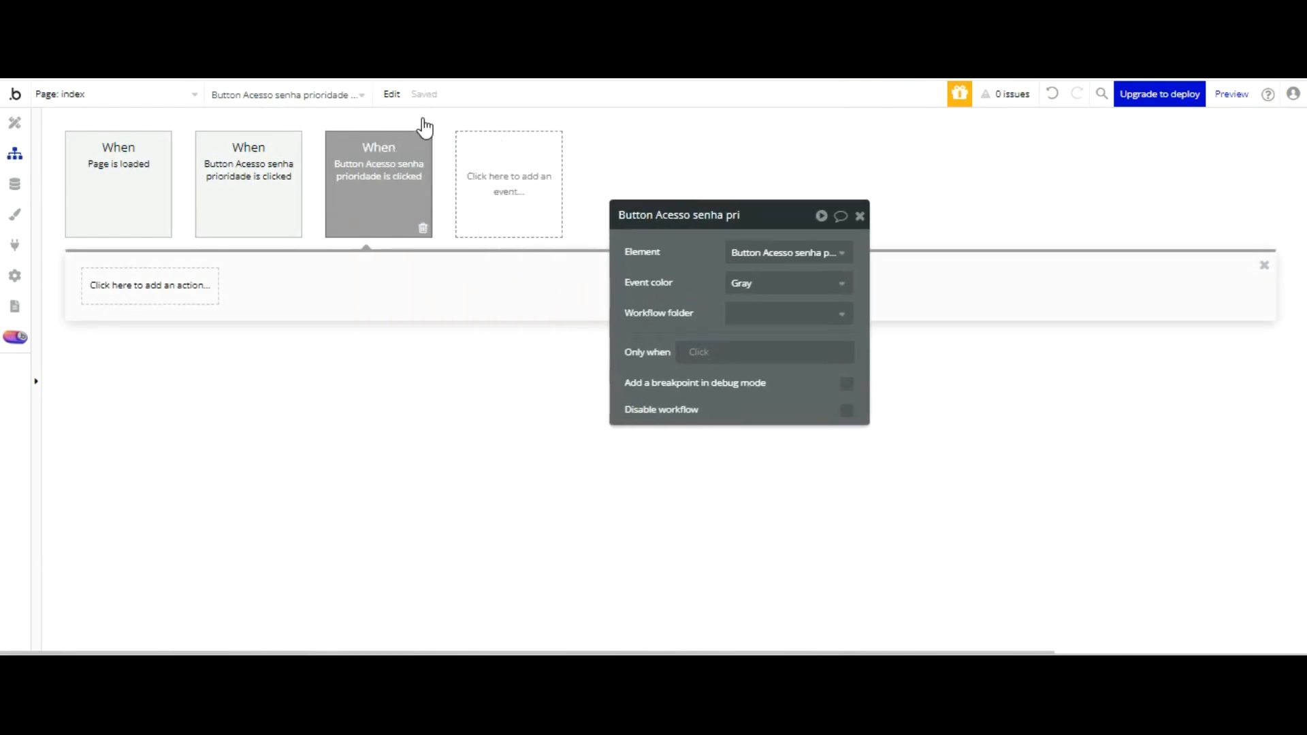
left_click(423, 228)
left_click(14, 123)
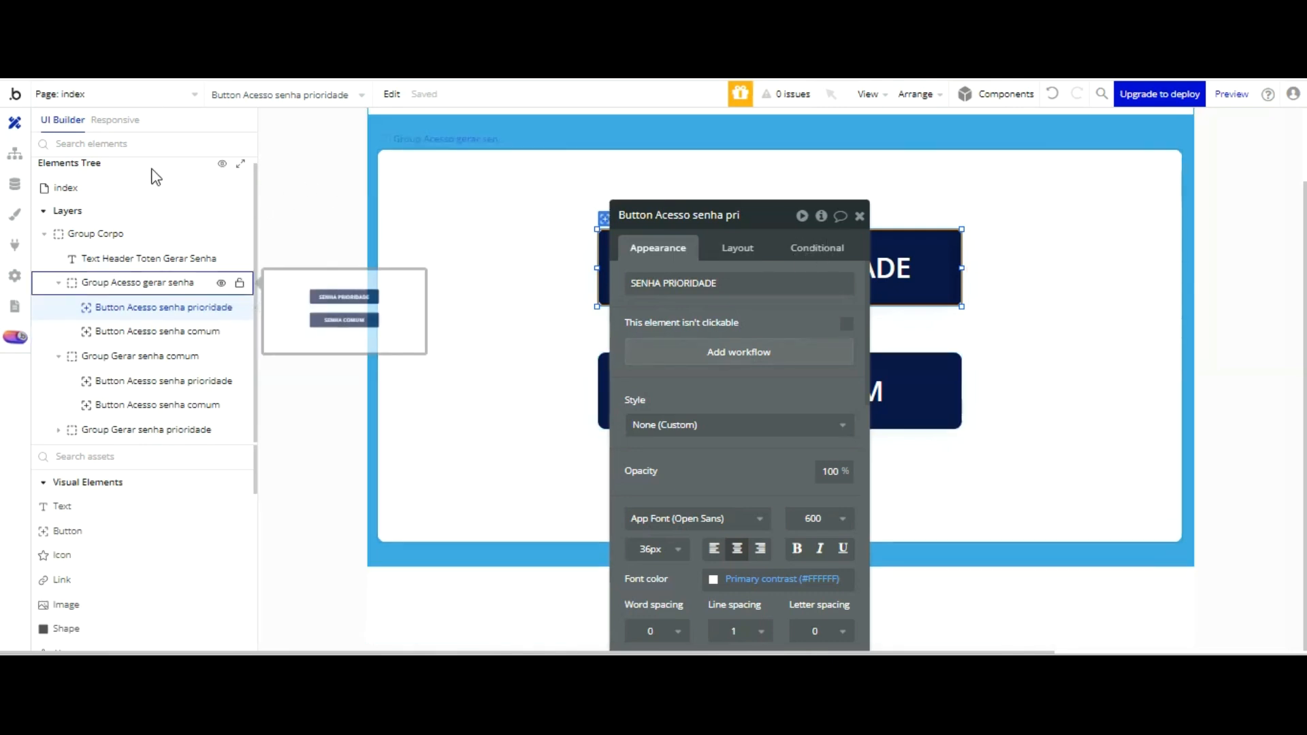
- Add a click workflow to the SENHA PRIORIDADE button inside Group Acesso gerar senha
left_click(151, 282)
left_click_drag(218, 283, 650, 283)
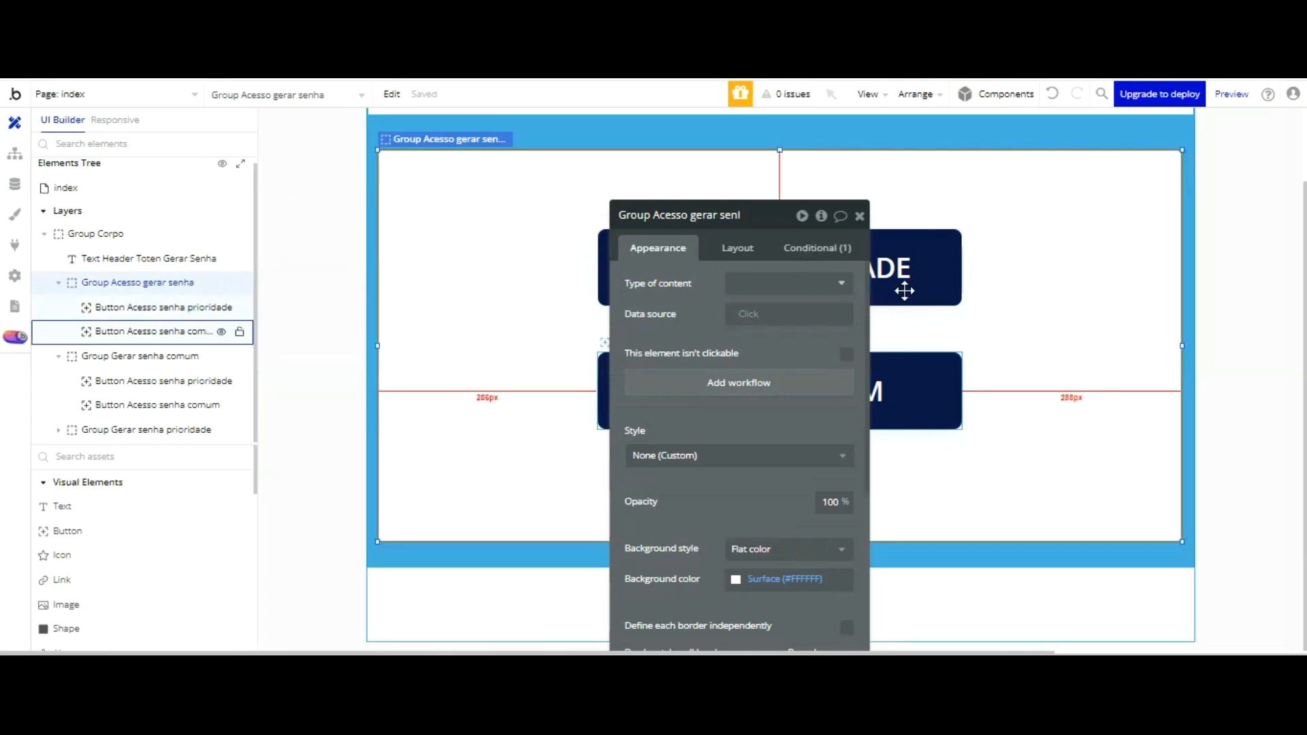
left_click(904, 403)
left_click_drag(795, 216, 442, 187)
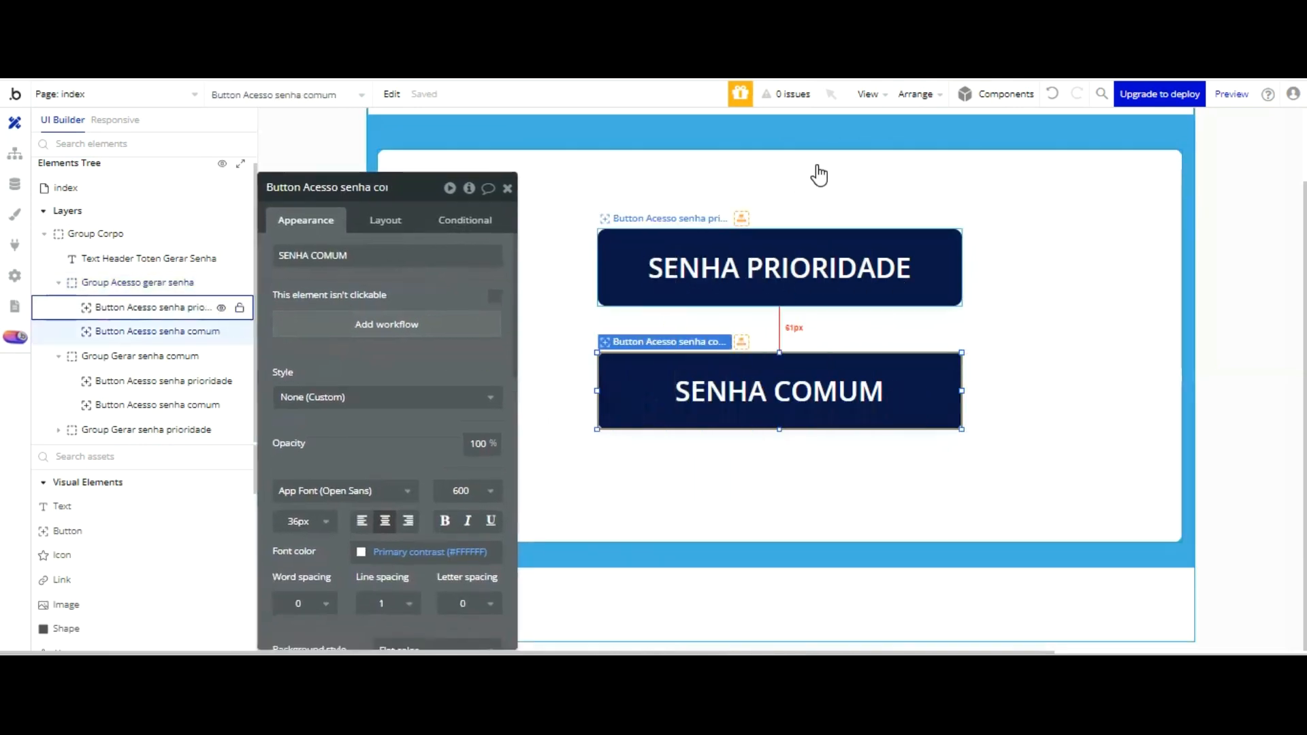
left_click(782, 268)
left_click(582, 207)
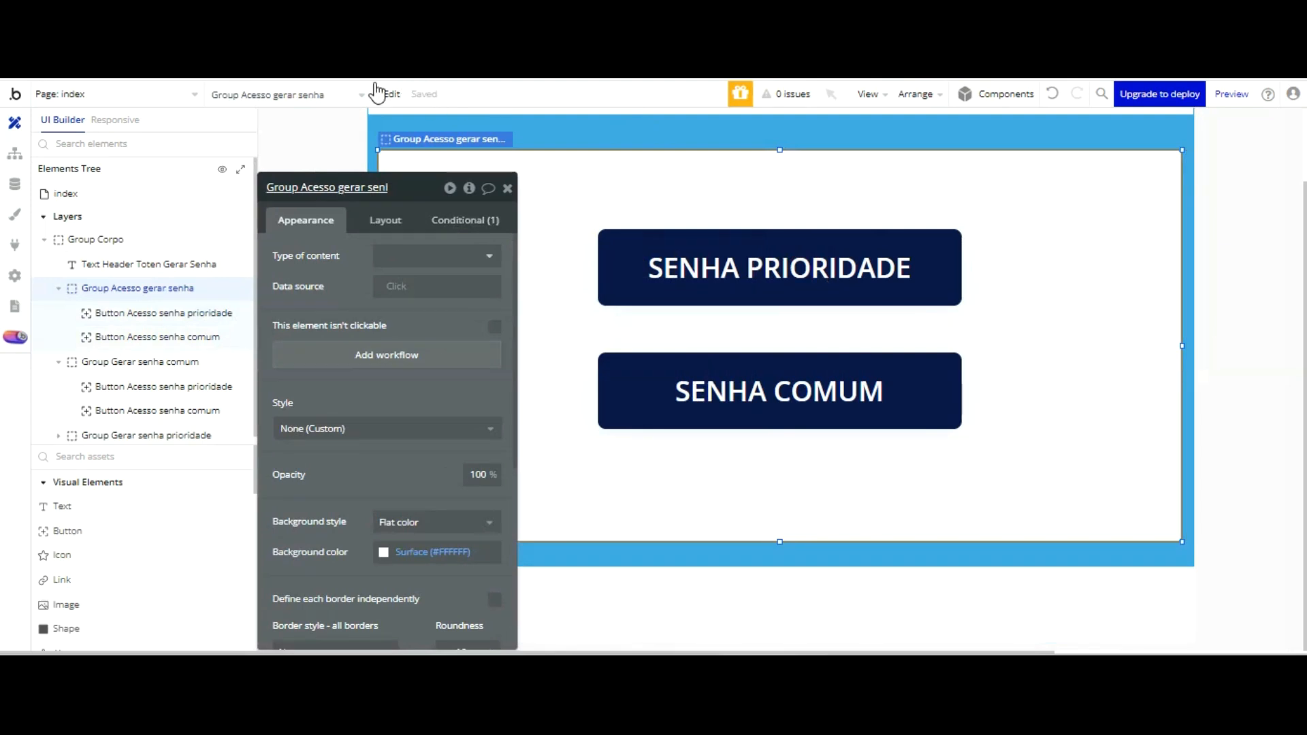
left_click(667, 259)
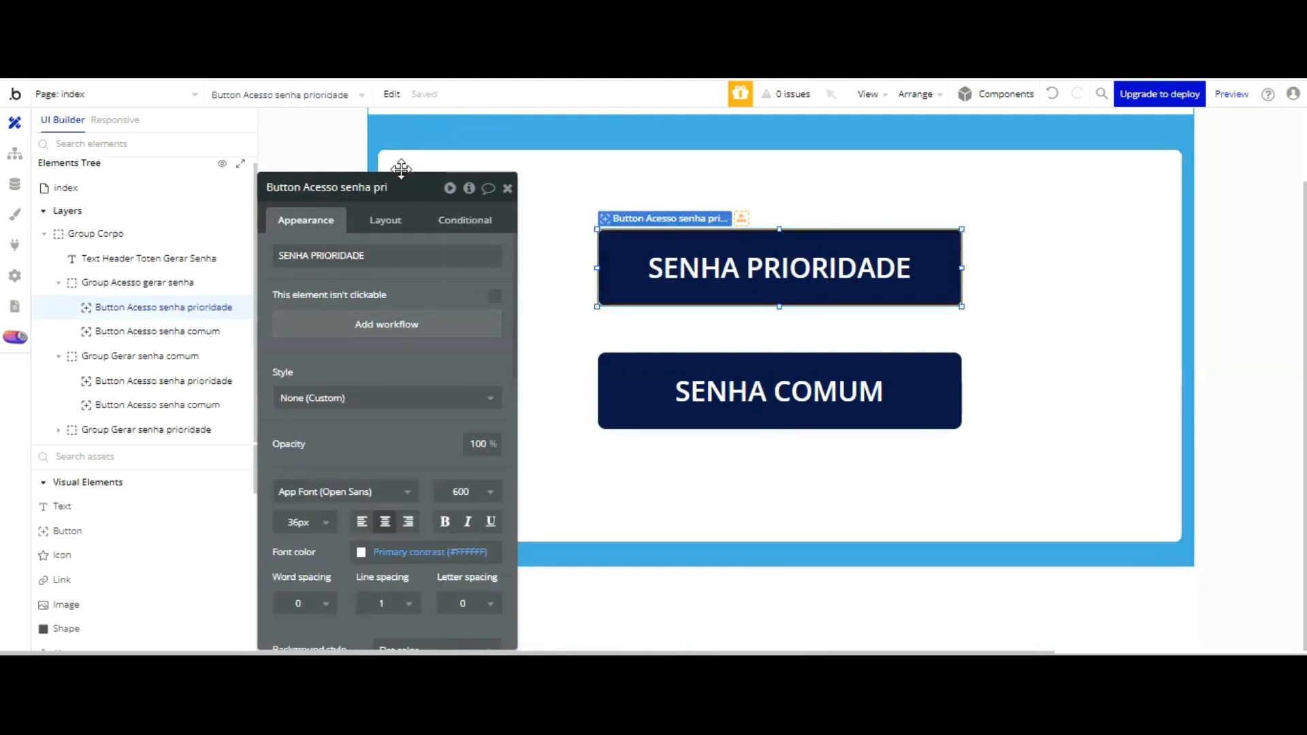
left_click(398, 324)
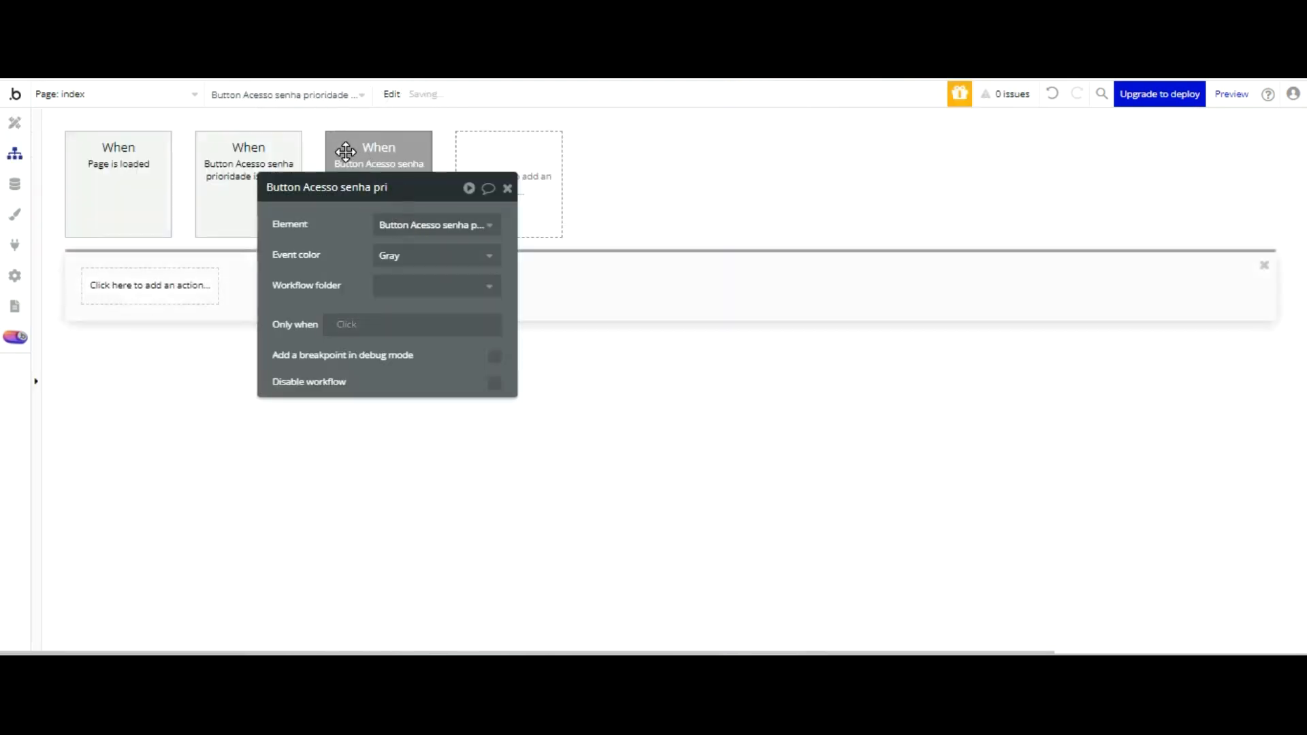
left_click_drag(346, 151, 590, 286)
left_click(1066, 277)
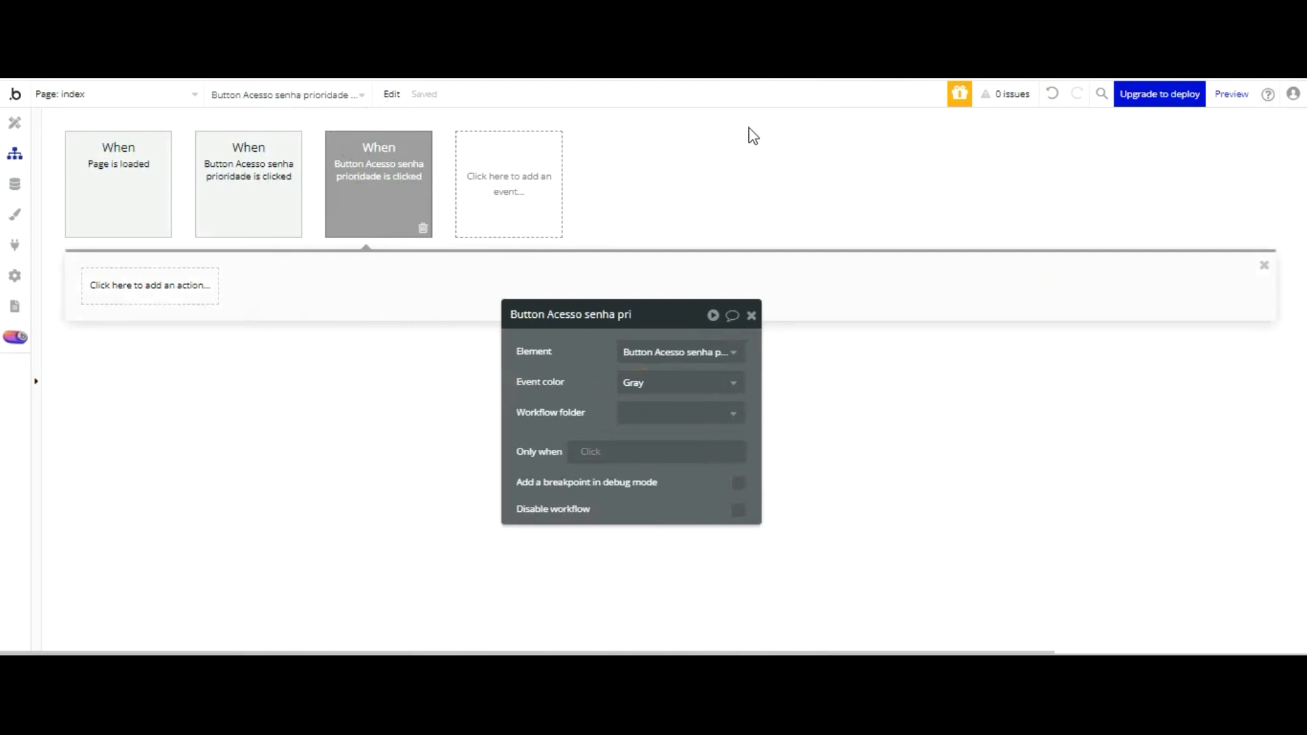
- Delete the older SENHA PRIORIDADE click workflow that contains the Set state action and return to the page design
left_click(254, 137)
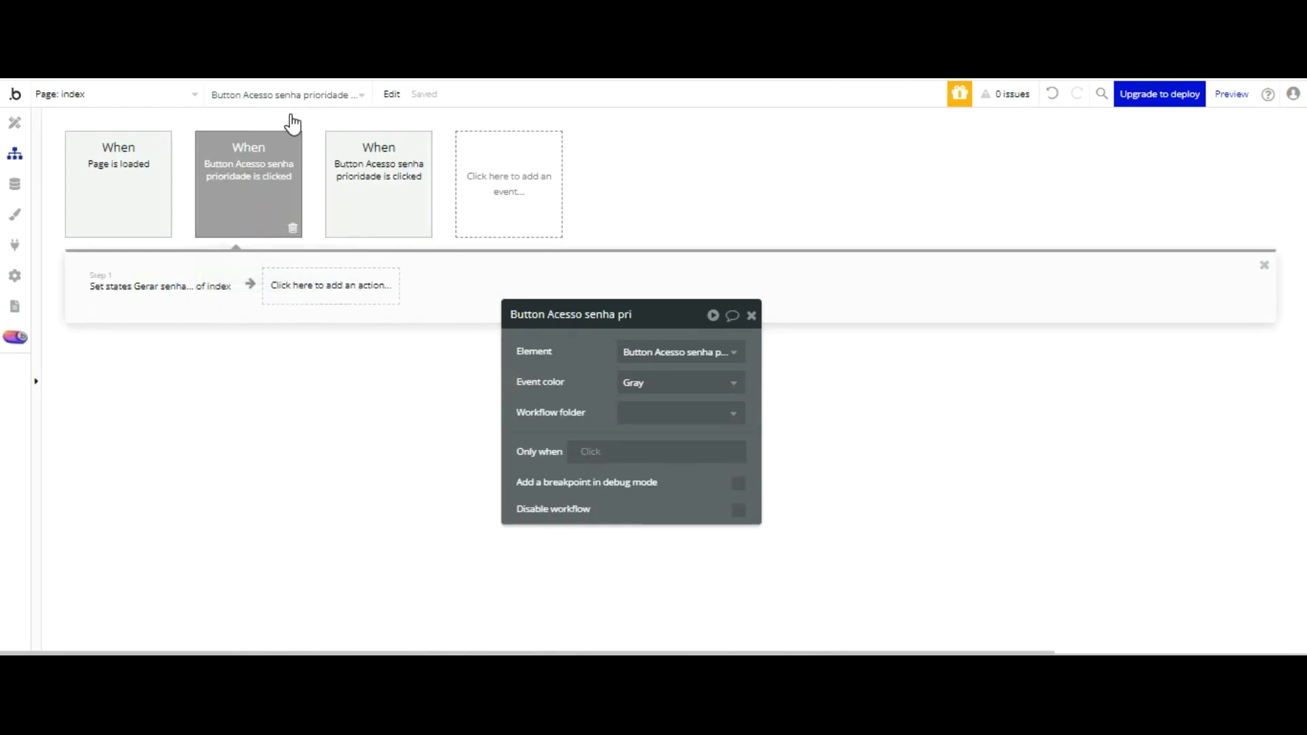
key("Delete")
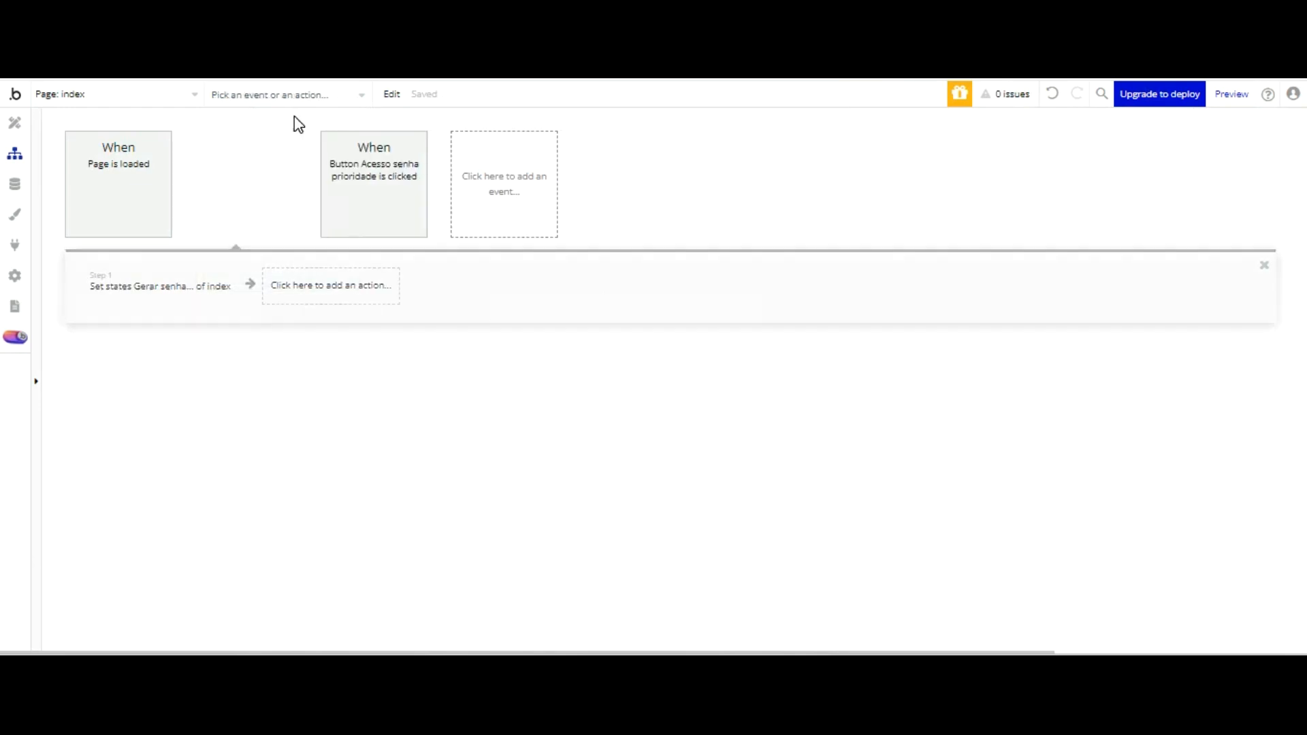
left_click(15, 122)
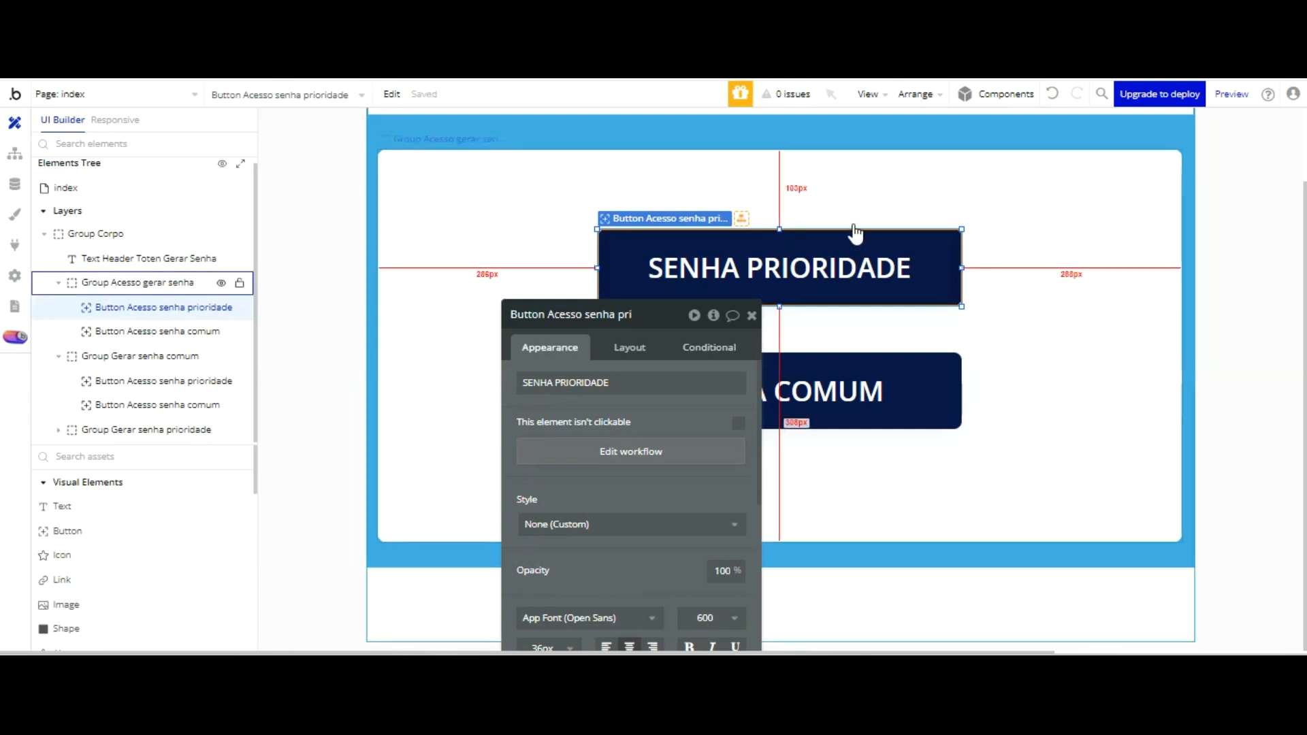
- Collapse Group Gerar senha comum in the elements tree and hide Group Gerar senha prioridade on the canvas
left_click(749, 211)
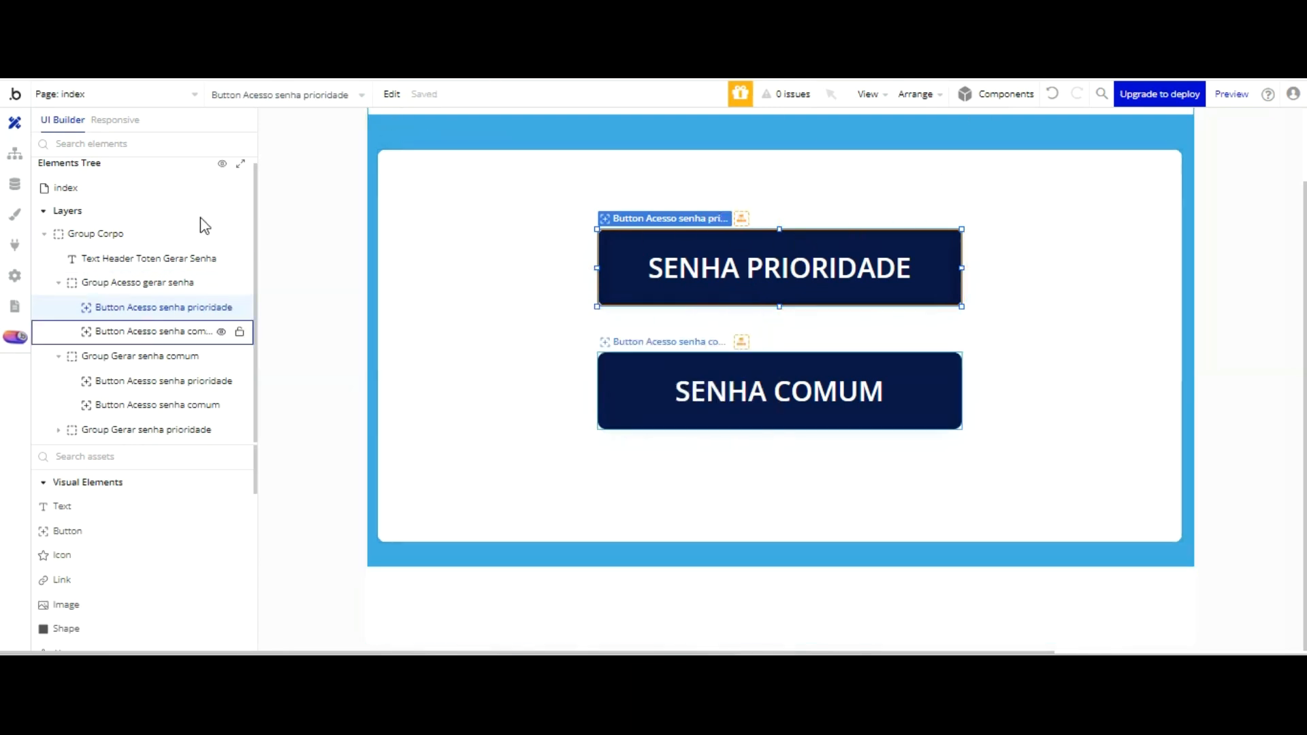
left_click(173, 355)
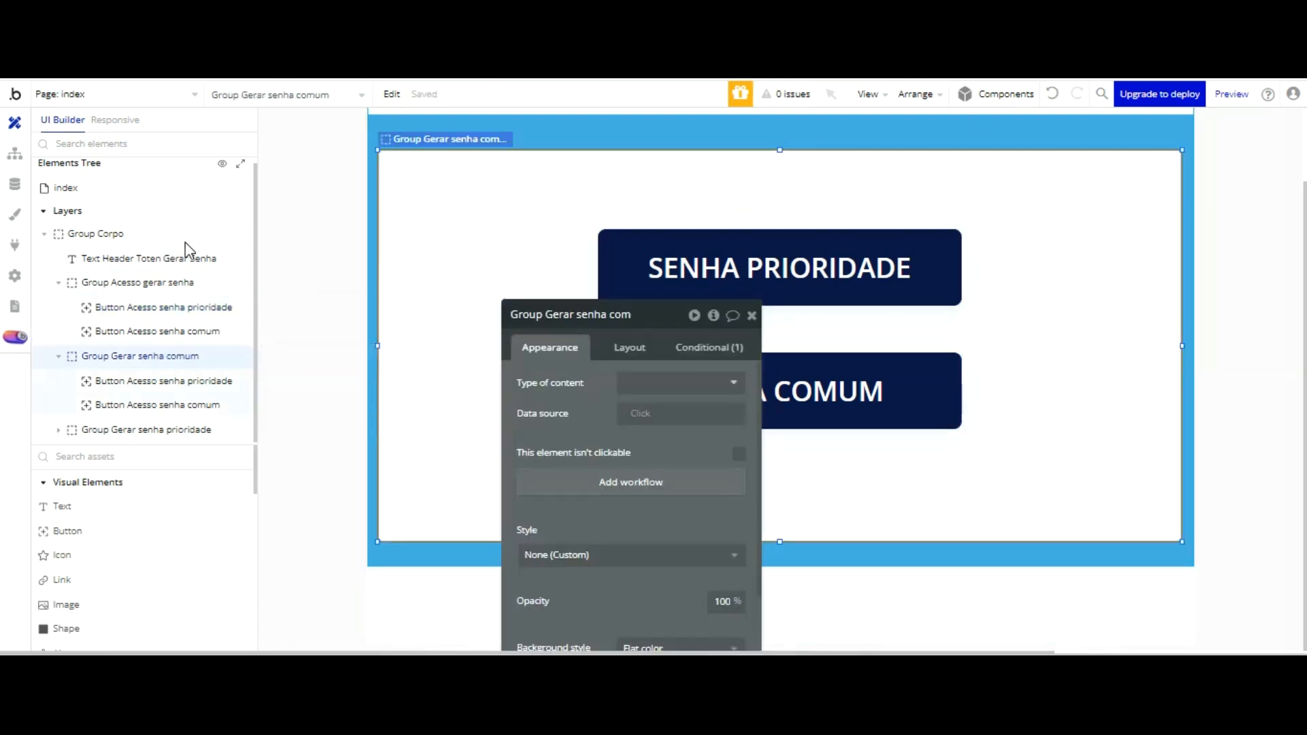
left_click(59, 357)
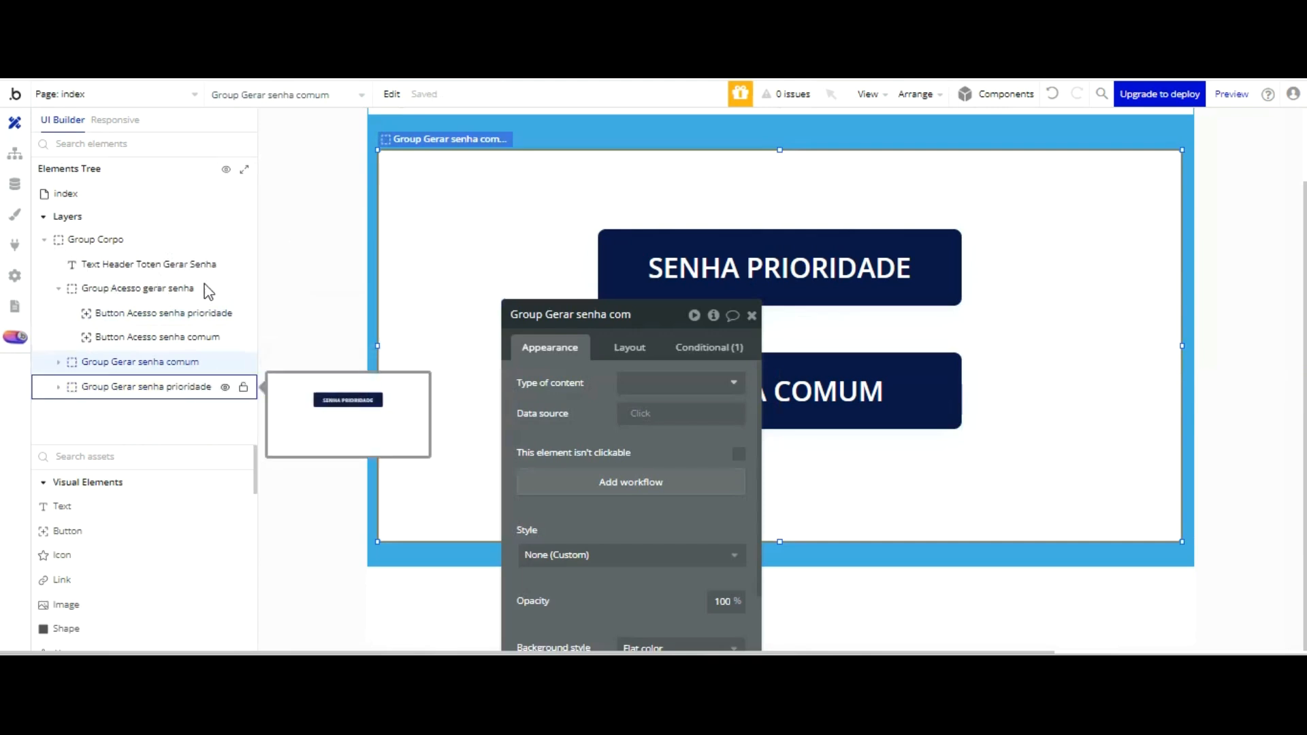
left_click(226, 387)
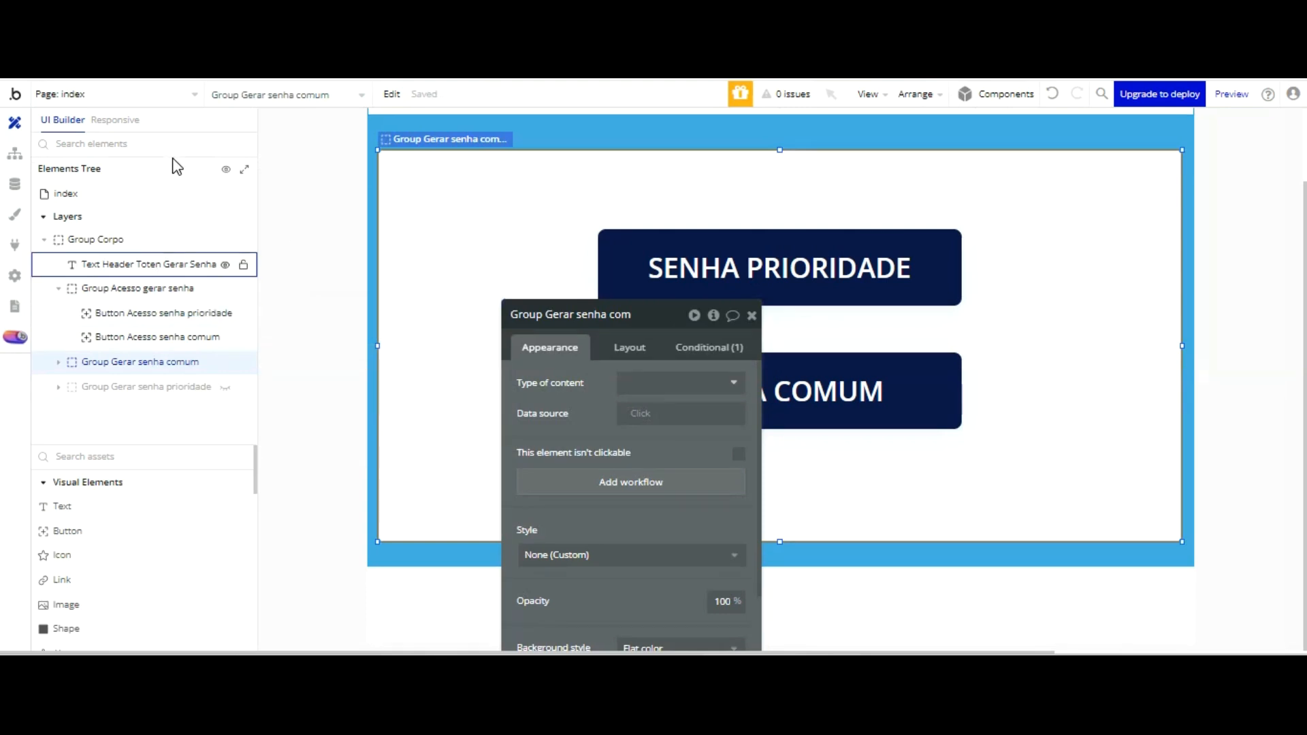
- Review the layout and conditional settings of Group Gerar senha comum
left_click(133, 363)
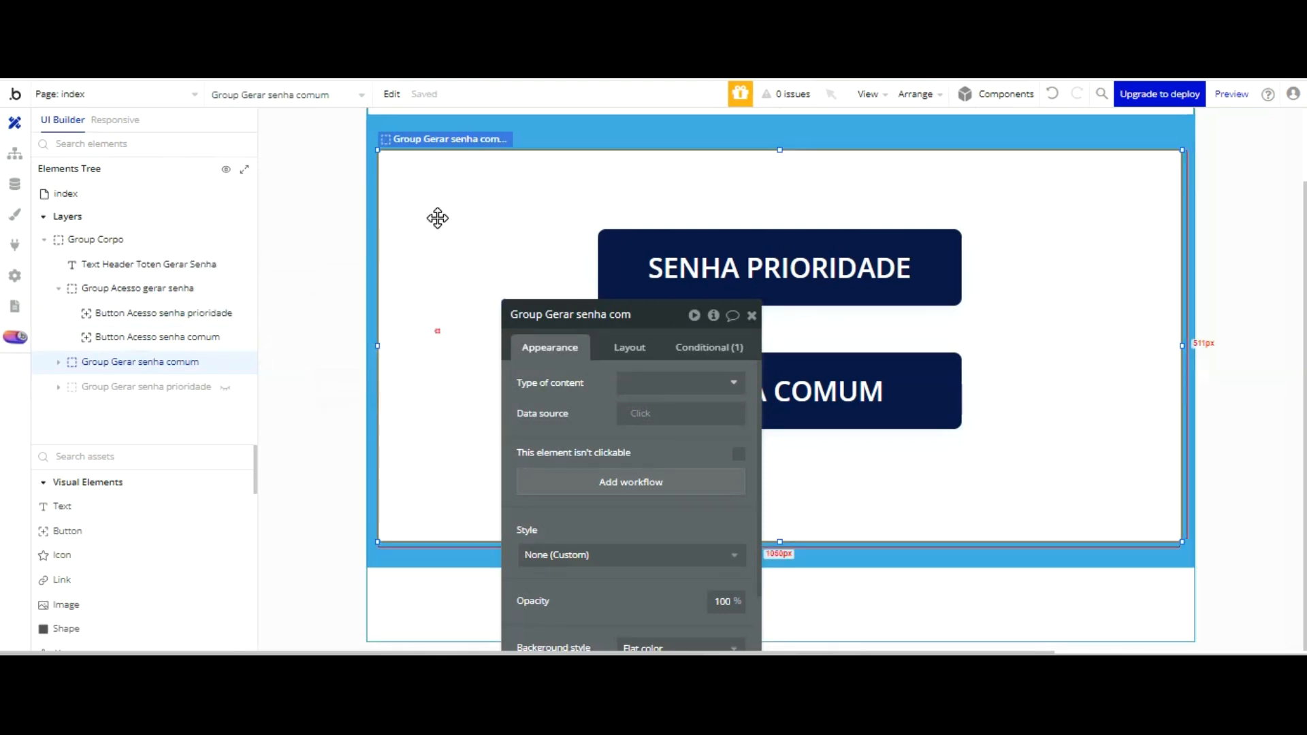
left_click(649, 348)
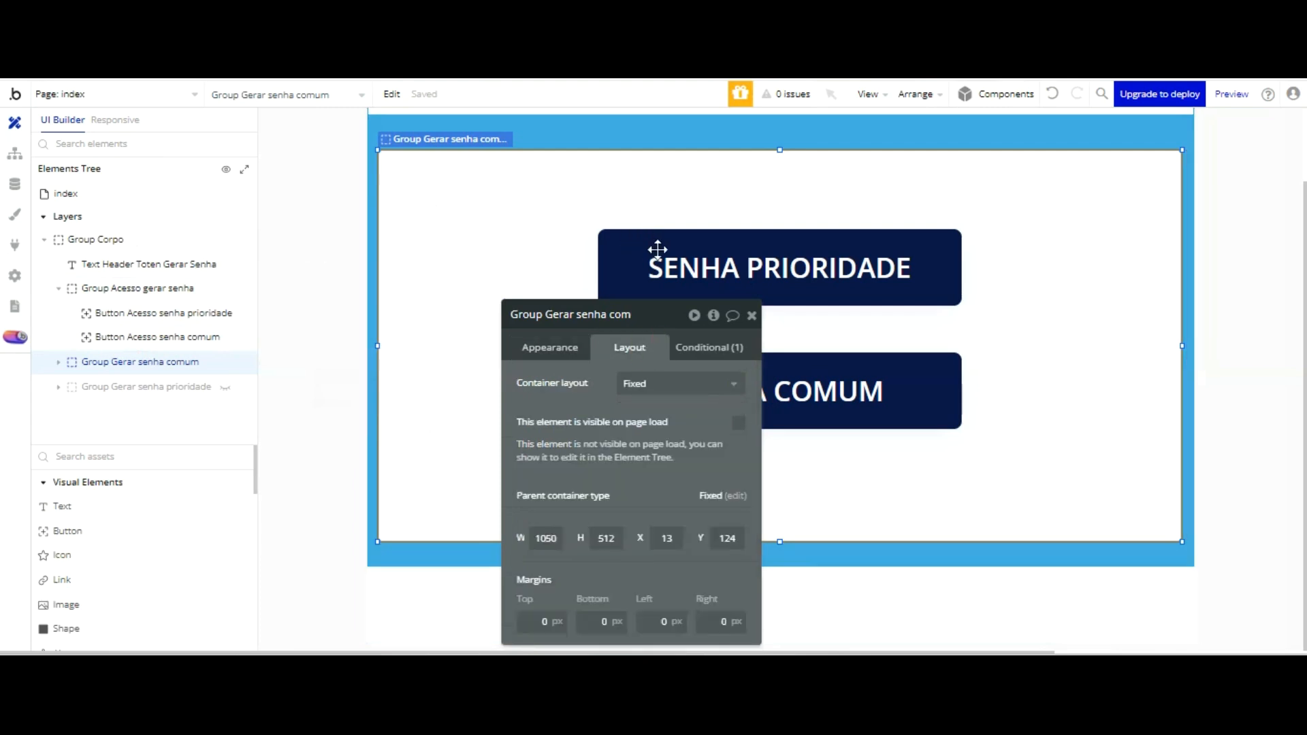
left_click(710, 347)
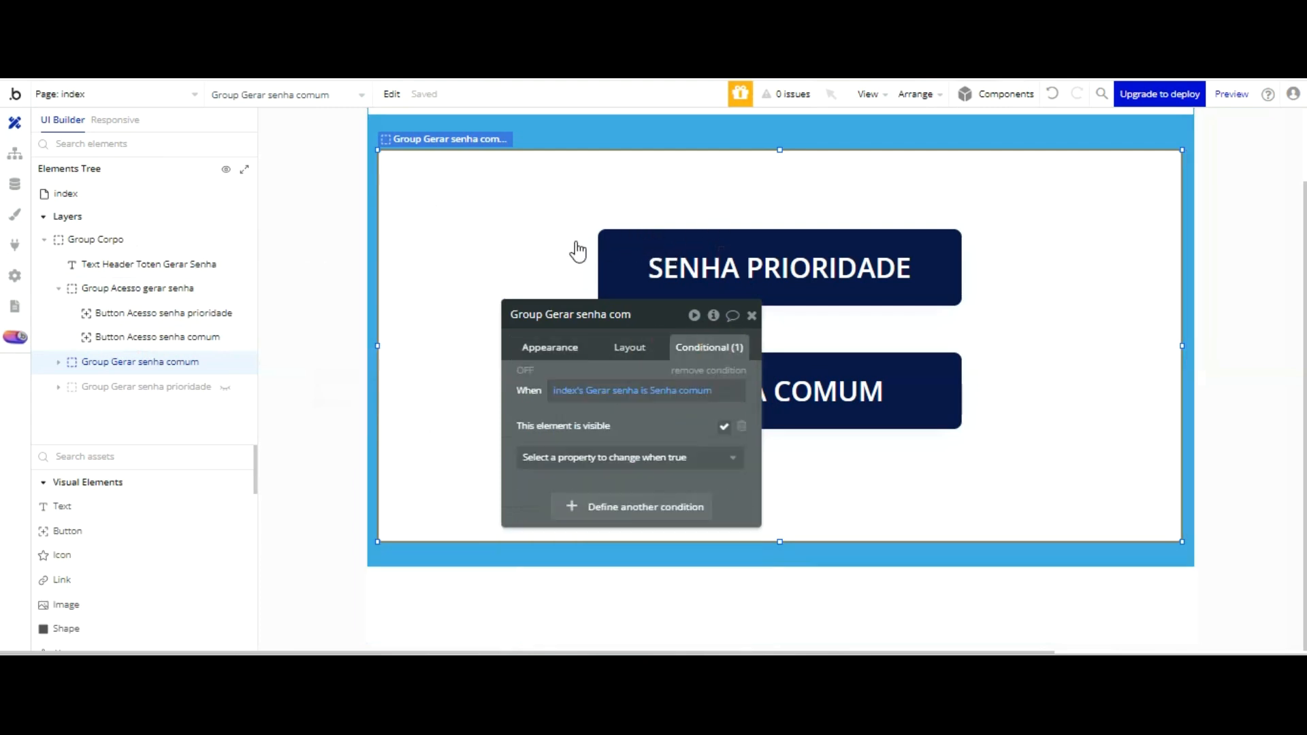
left_click(525, 227)
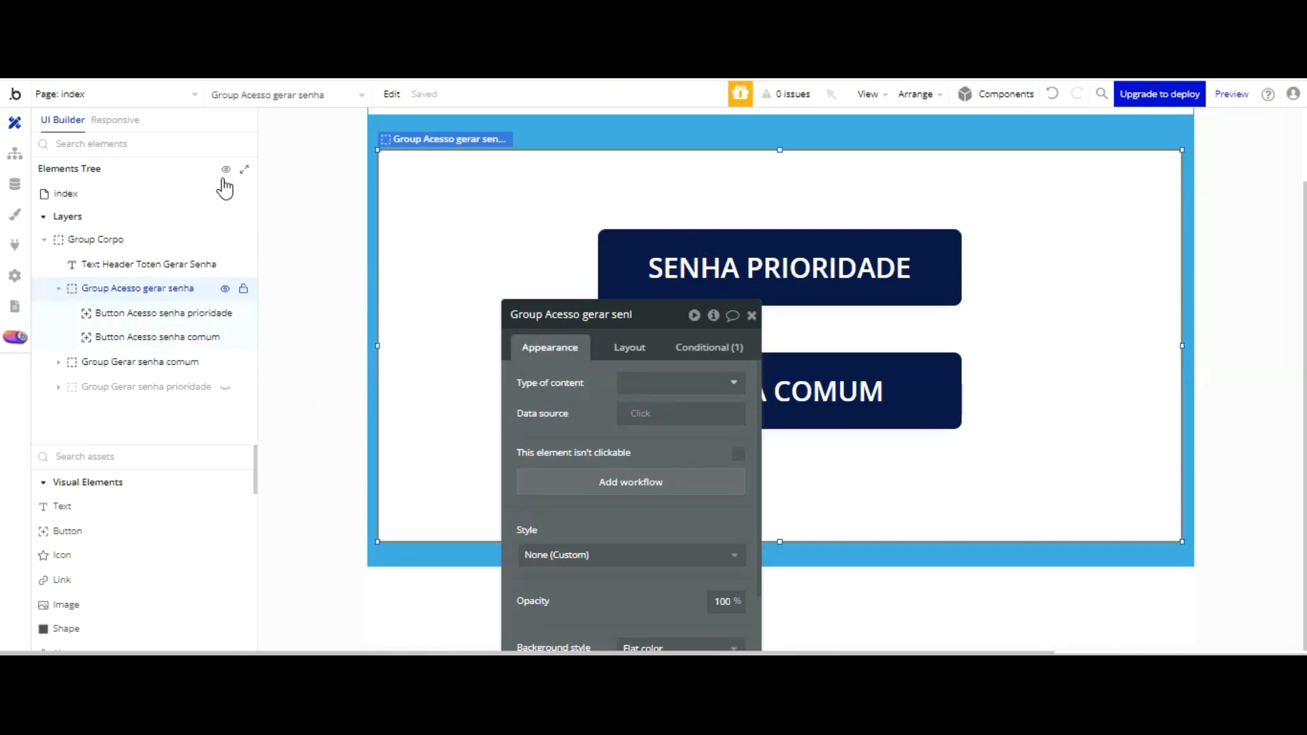
left_click(222, 292)
left_click(528, 210)
- Add a Set state action to the click workflow of the SENHA PRIORIDADE button in Group Acesso gerar senha
left_click_drag(606, 238, 717, 157)
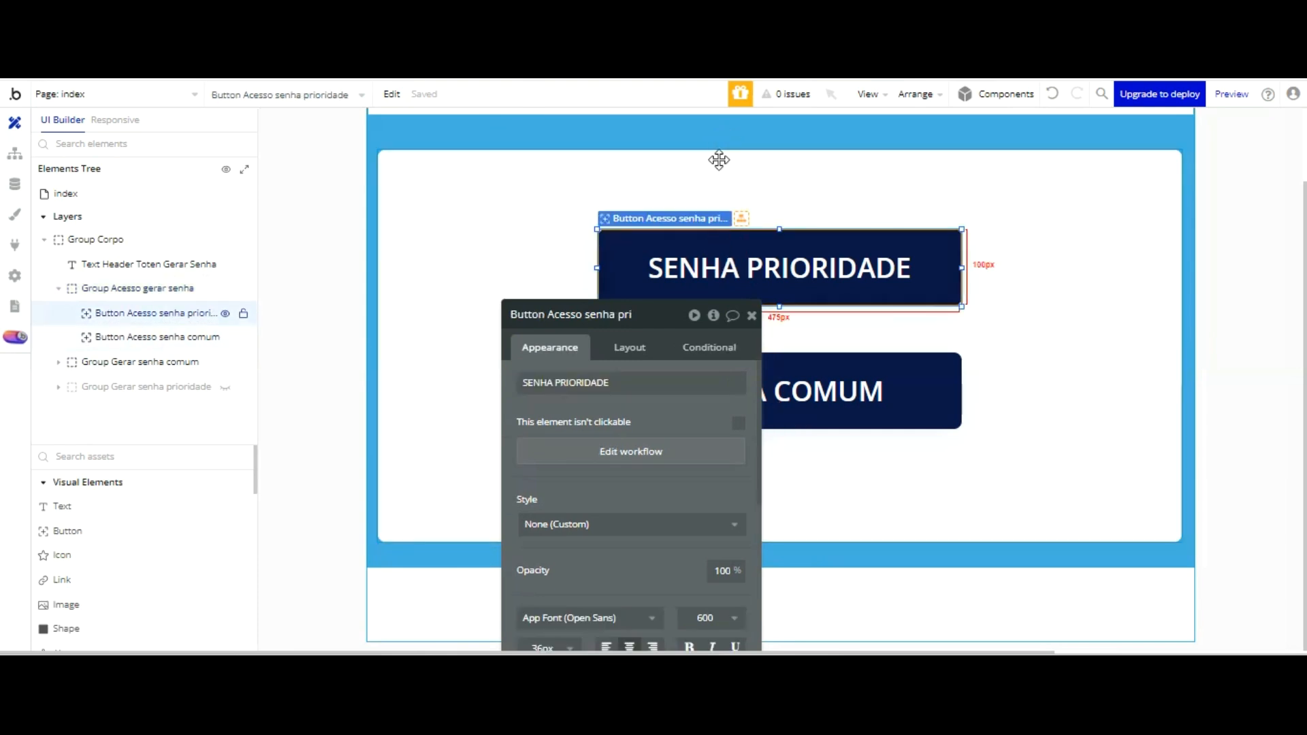
left_click(656, 451)
left_click(155, 285)
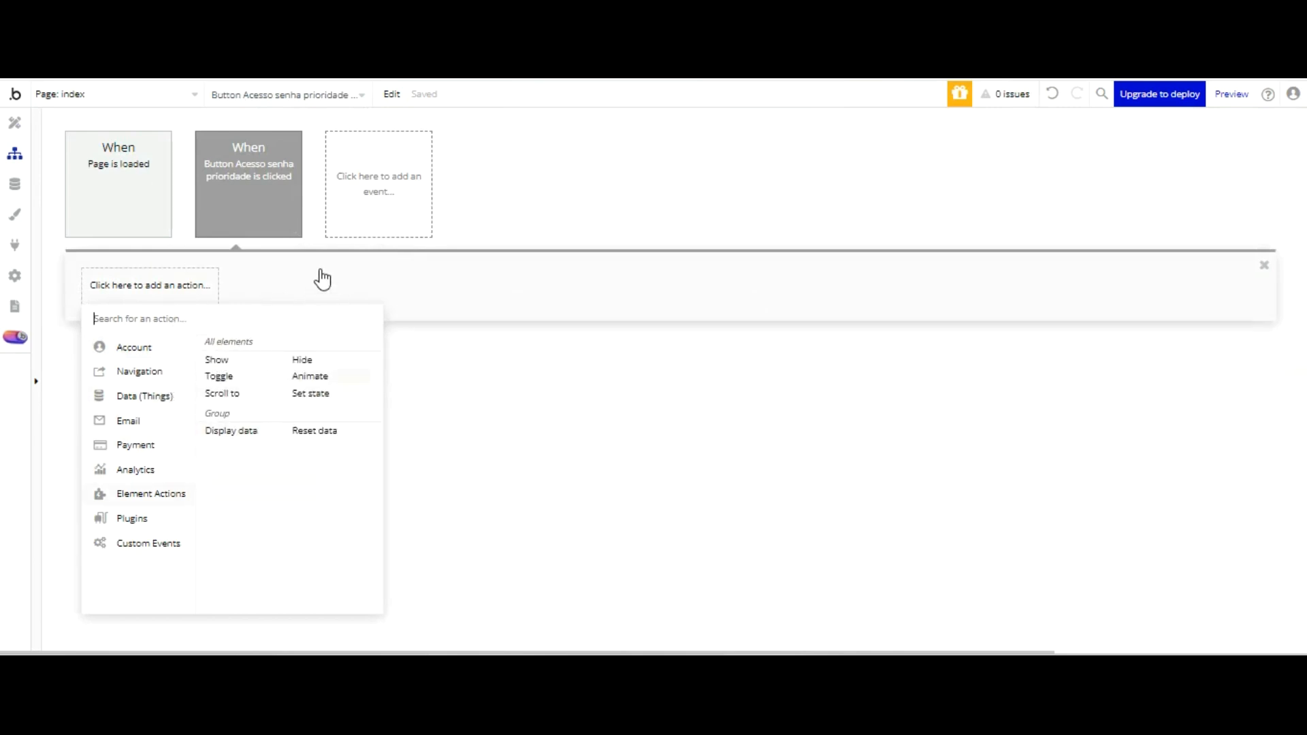
left_click(310, 393)
- Configure the Set state action to give index's Gerar senha custom state the value Senha prioridade
left_click(674, 352)
left_click(663, 374)
left_click(659, 392)
left_click(651, 406)
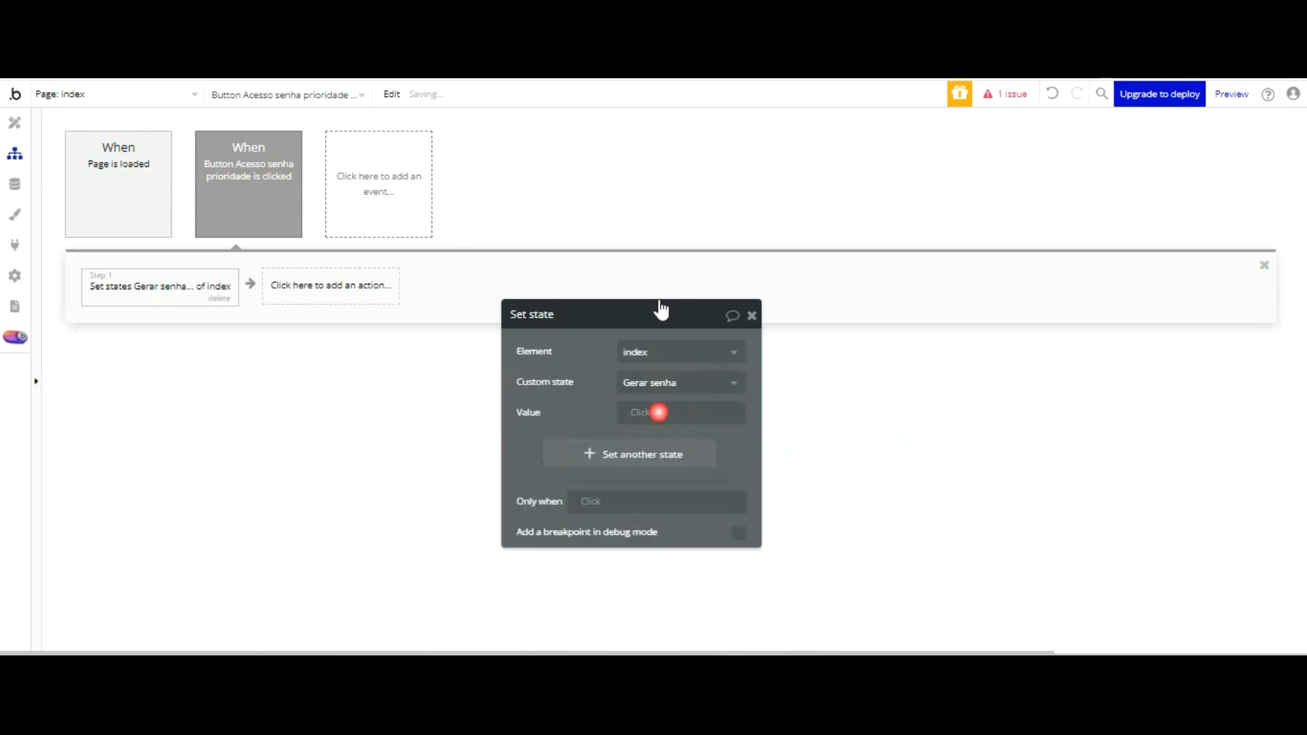
left_click(655, 412)
type("Se")
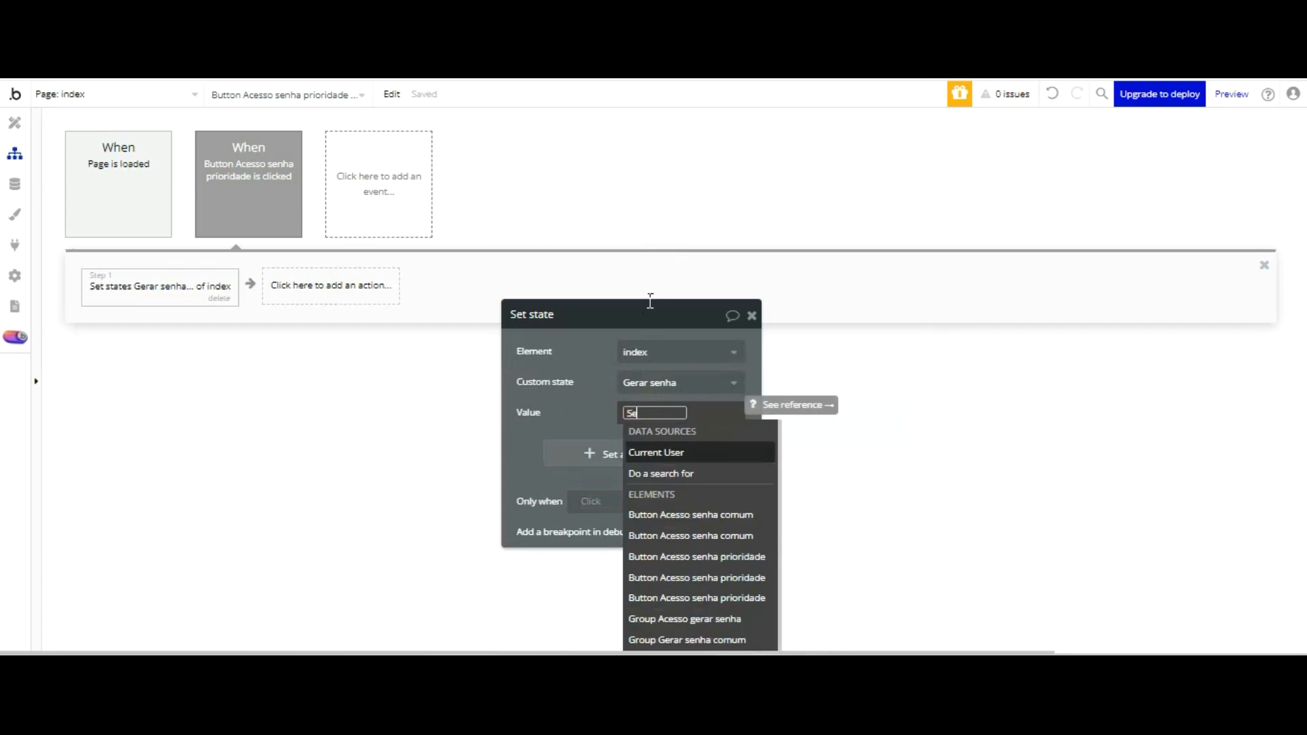
type("nha priorid")
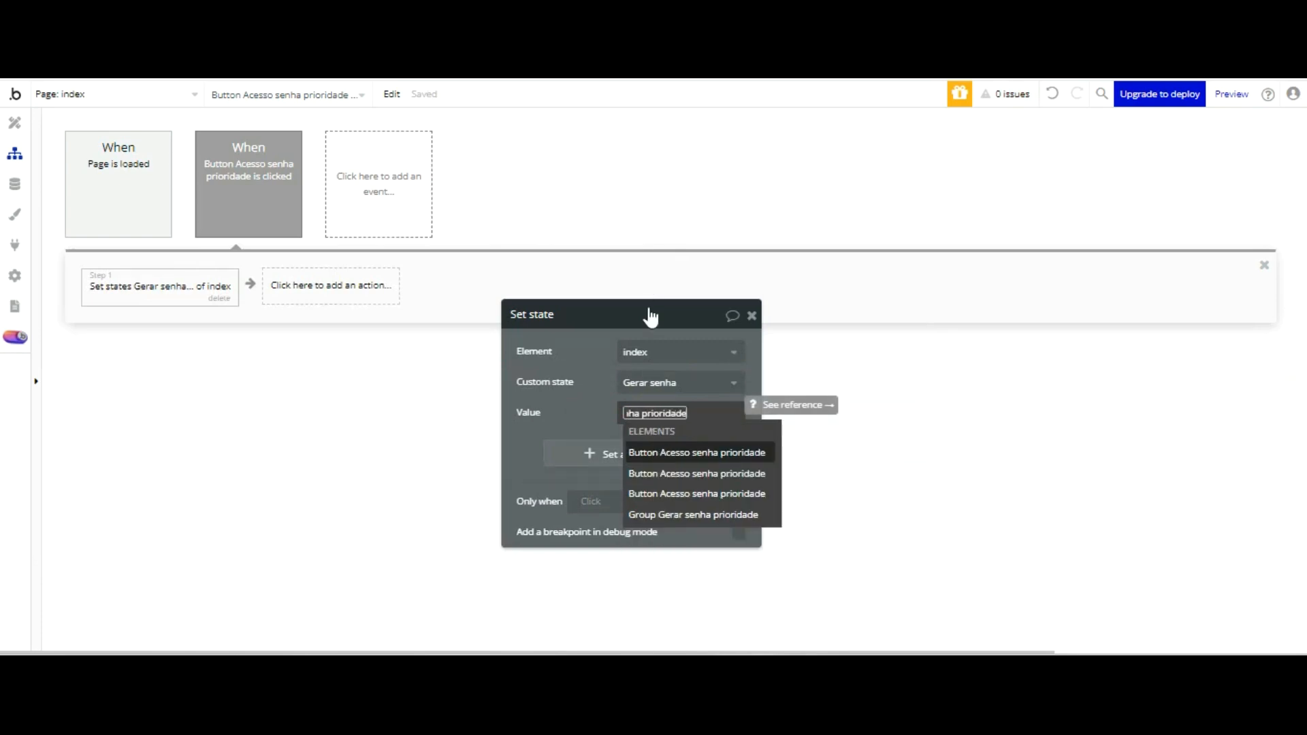
left_click(604, 301)
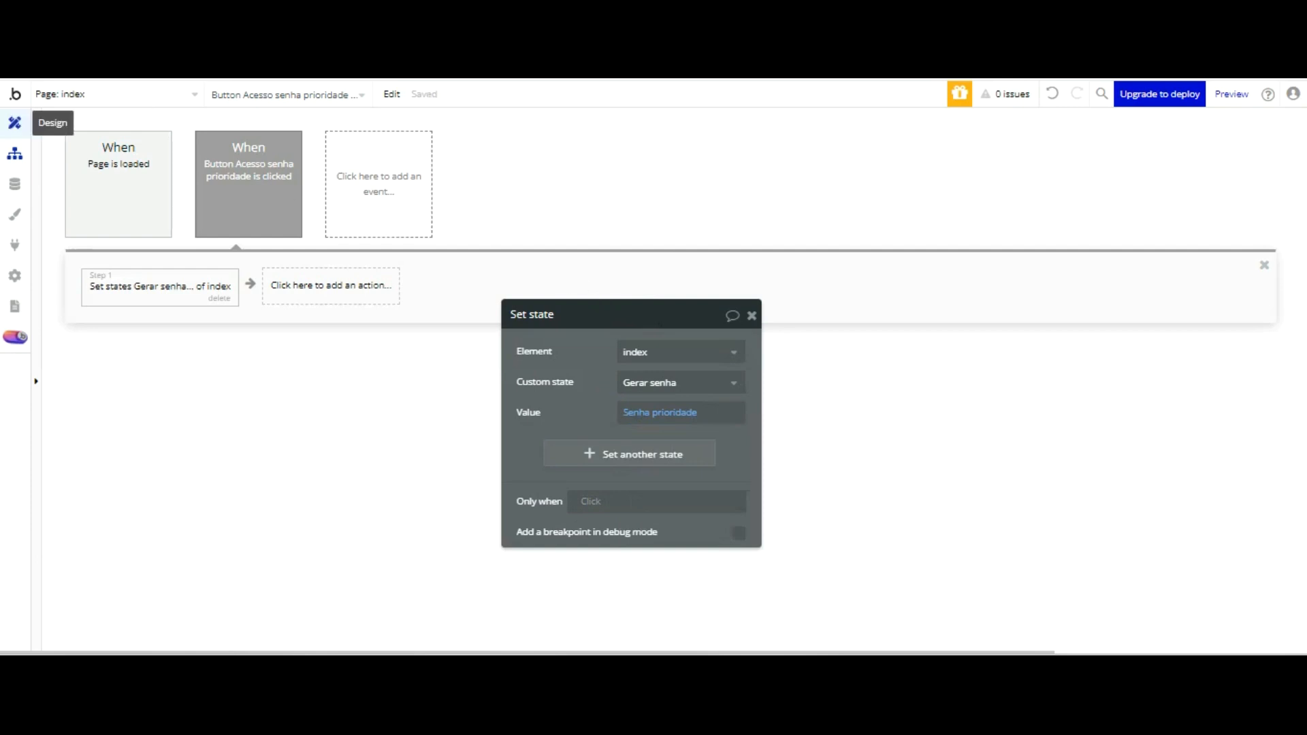
- Add a second action to the SENHA PRIORIDADE workflow that hides Group Acesso gerar senha
left_click(322, 272)
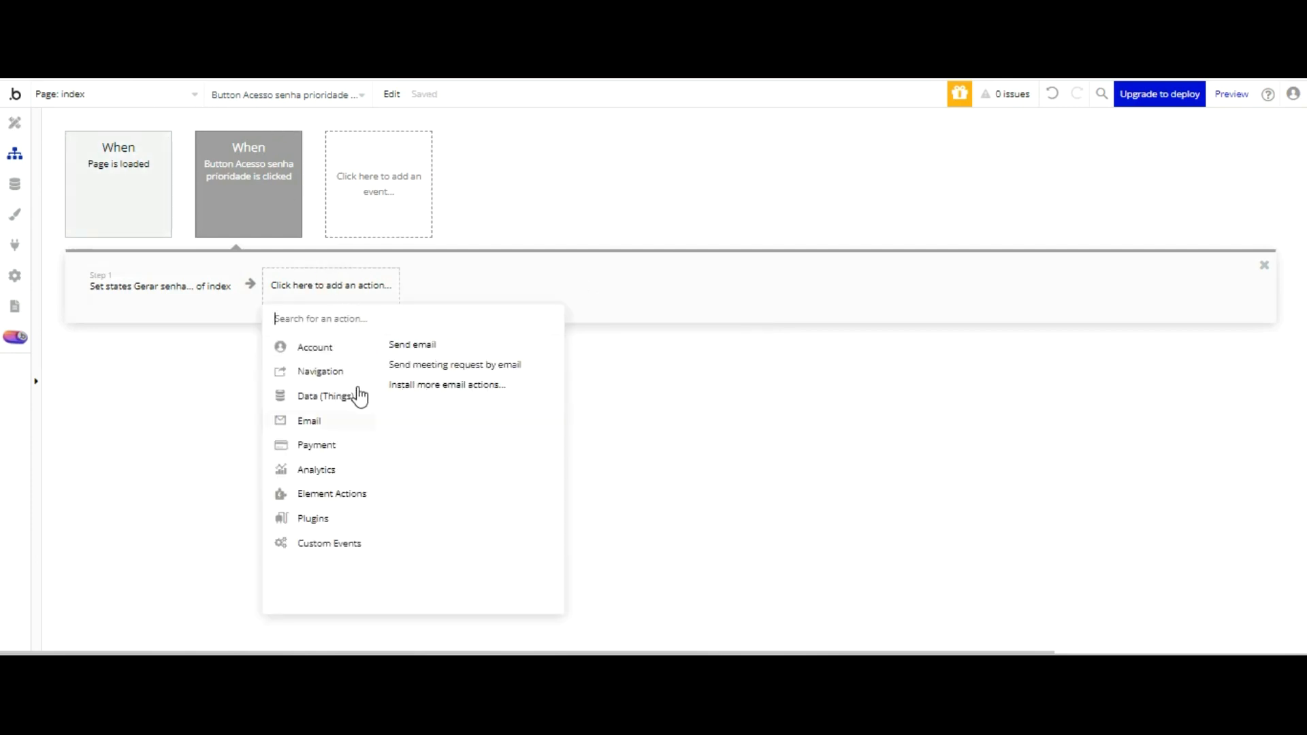
mouse_move(350, 494)
left_click(482, 359)
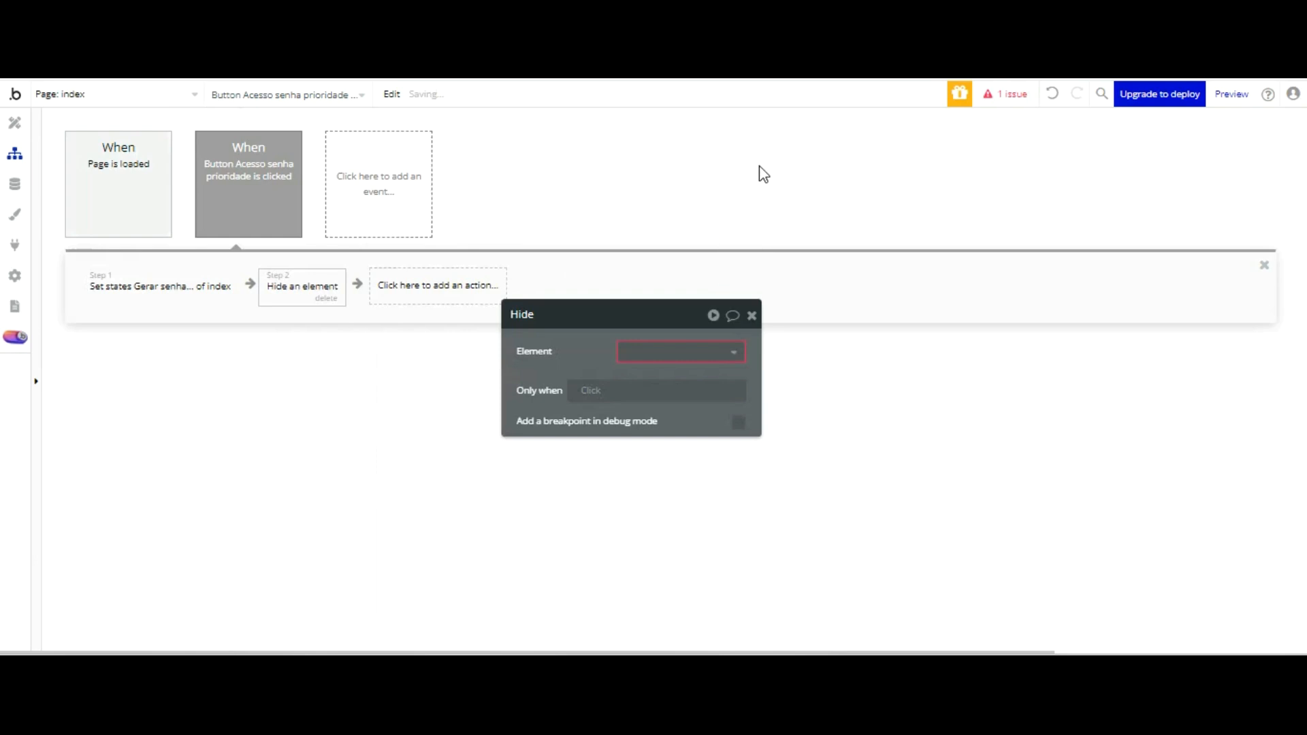
left_click(708, 354)
left_click(702, 376)
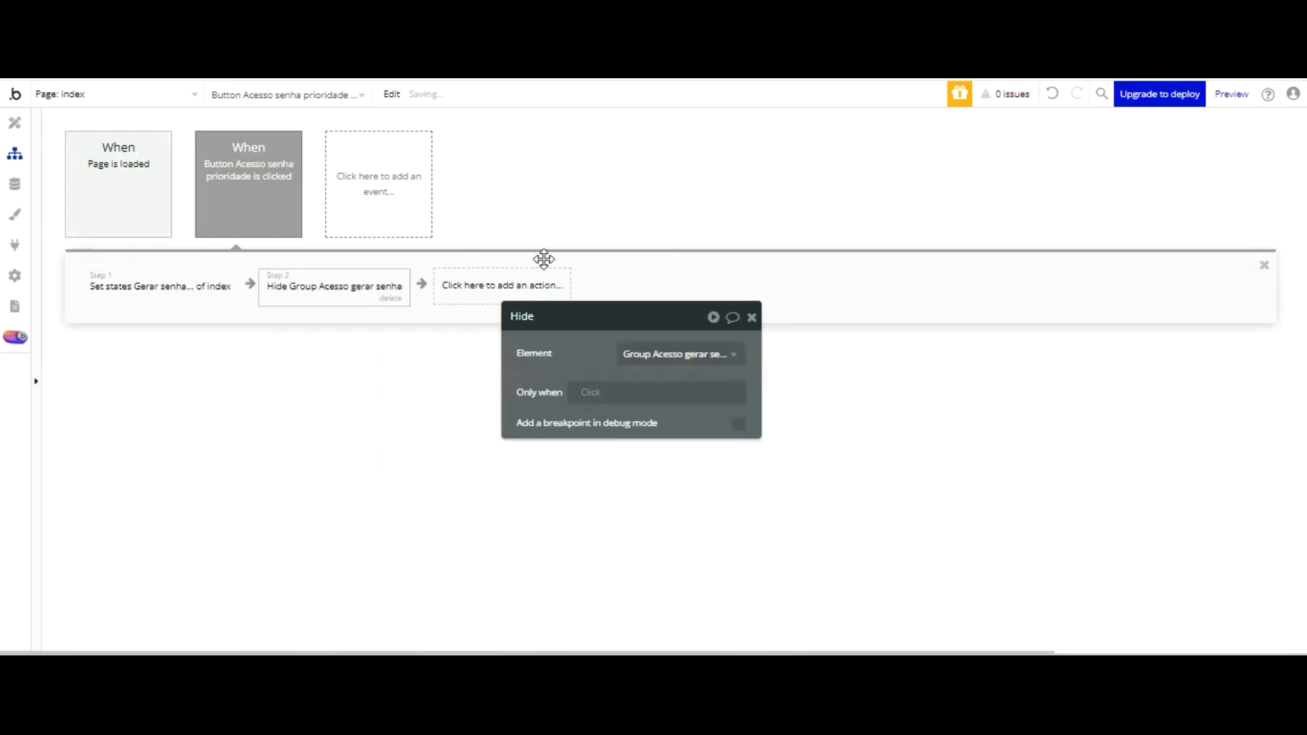
- Add a Set state action to the click workflow of the SENHA COMUM button in Group Acesso gerar senha
left_click(15, 122)
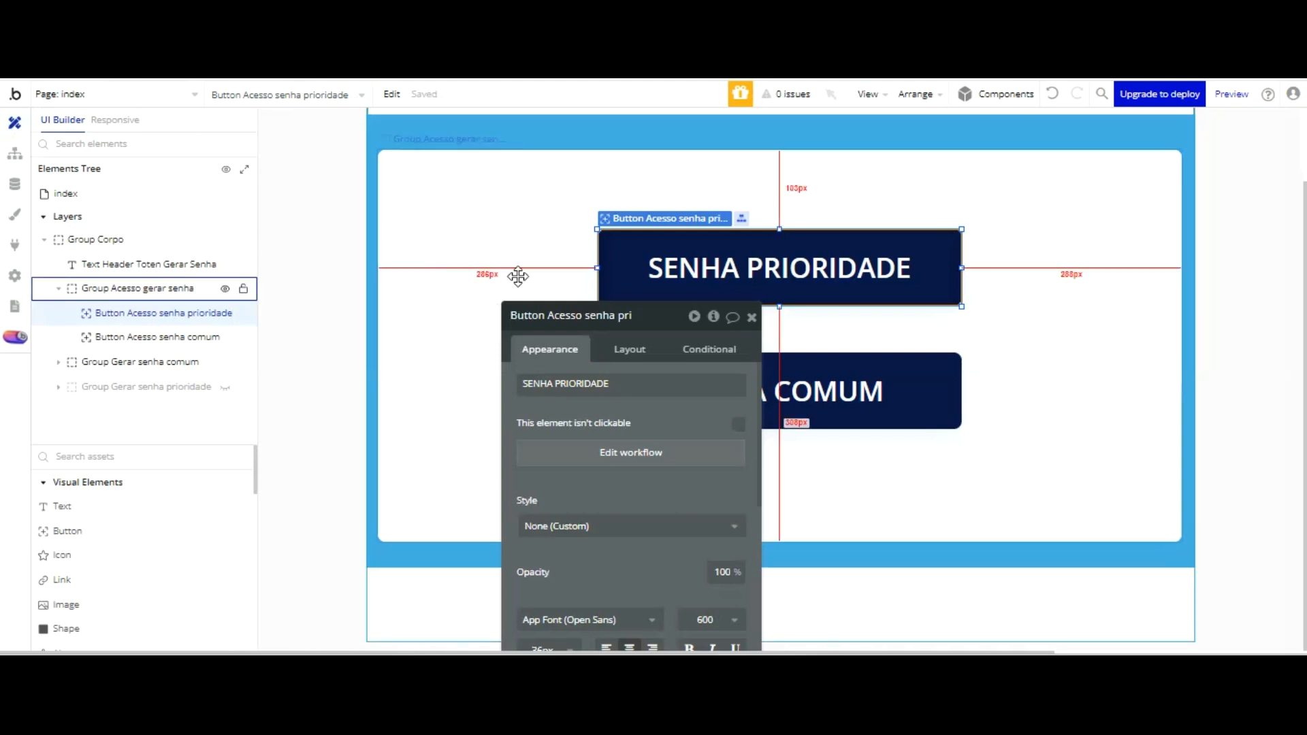
left_click(991, 264)
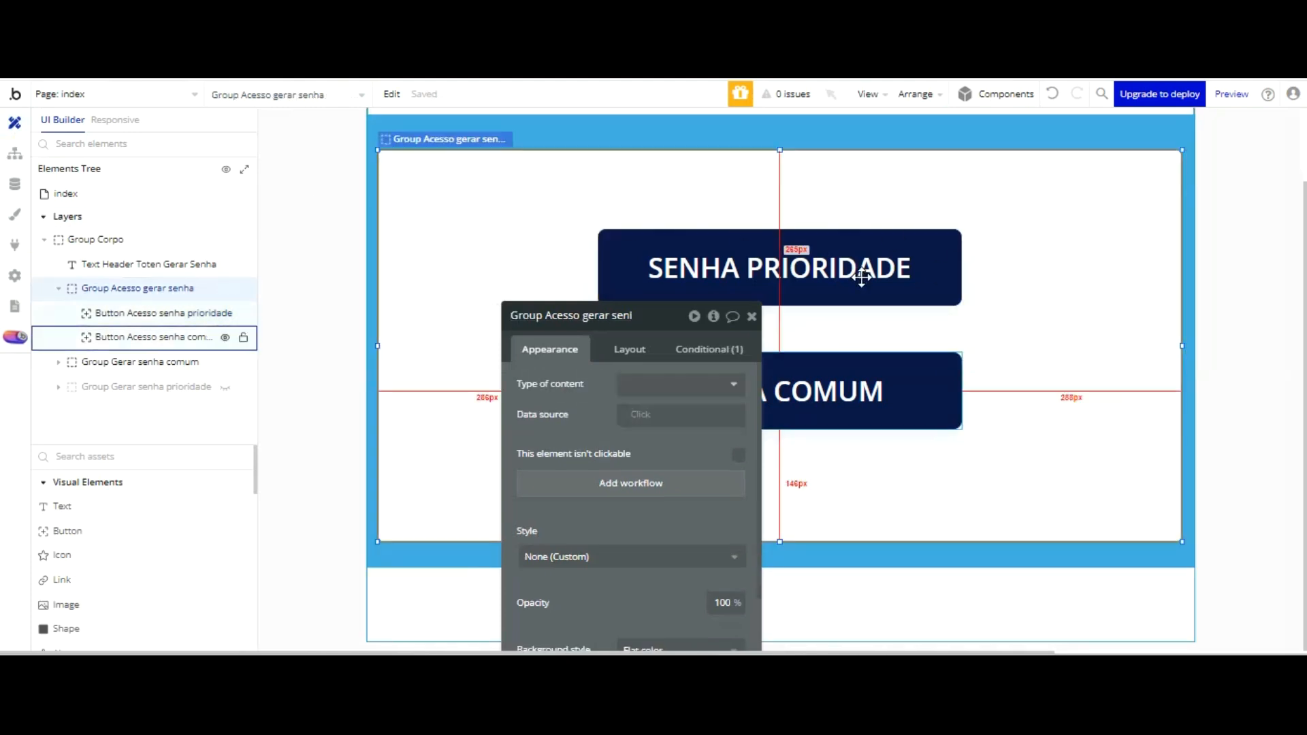
left_click(862, 391)
left_click(657, 450)
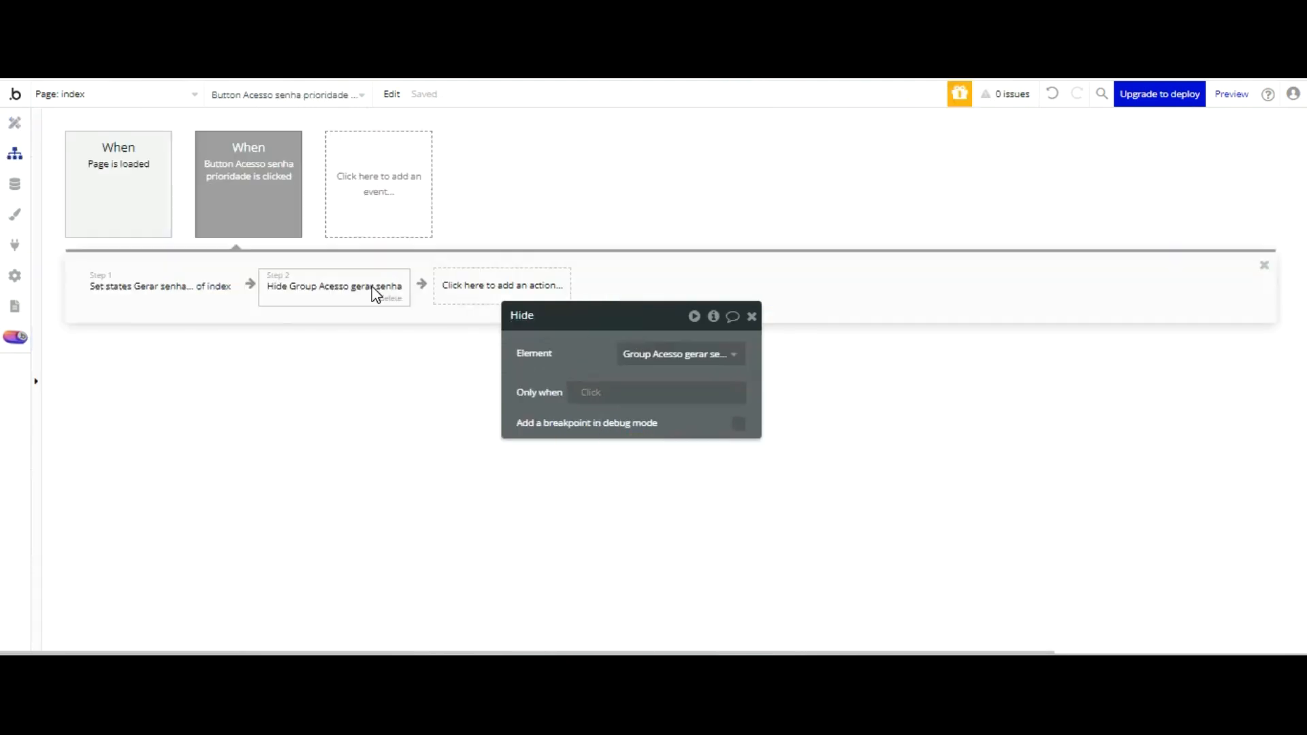
left_click(149, 287)
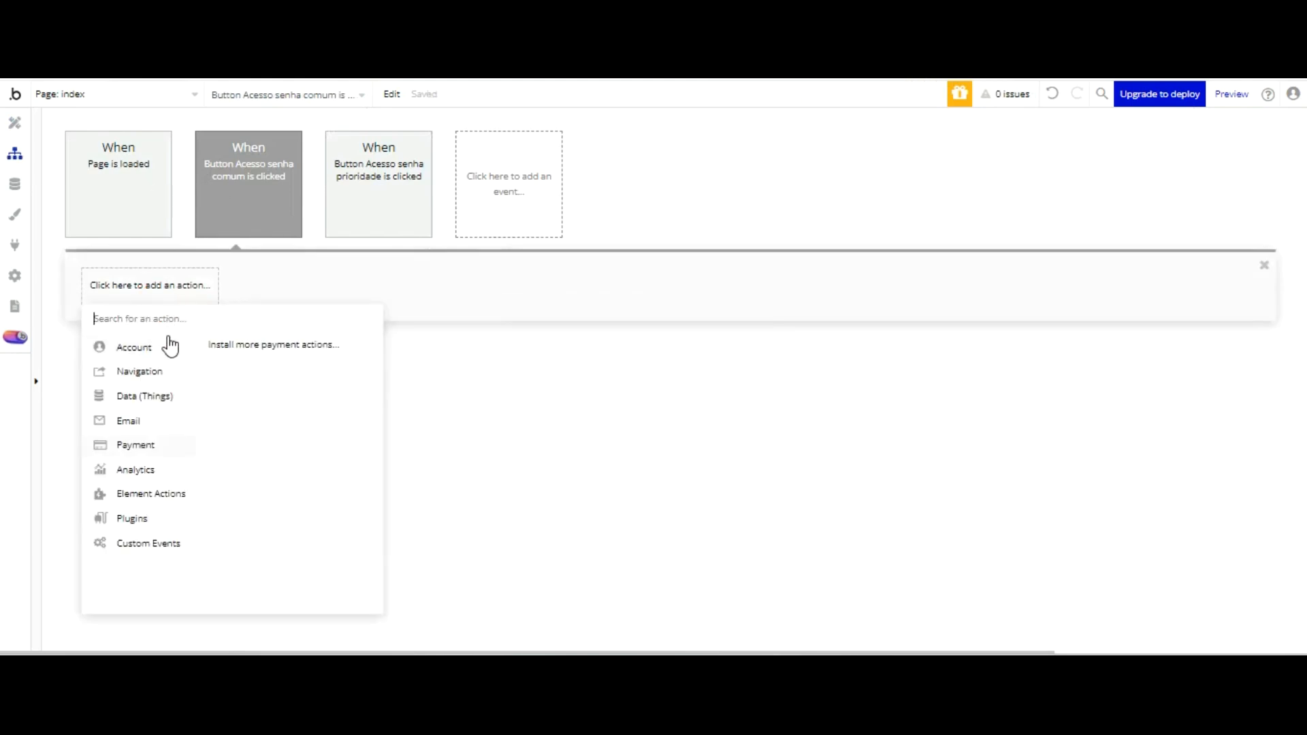
left_click(311, 394)
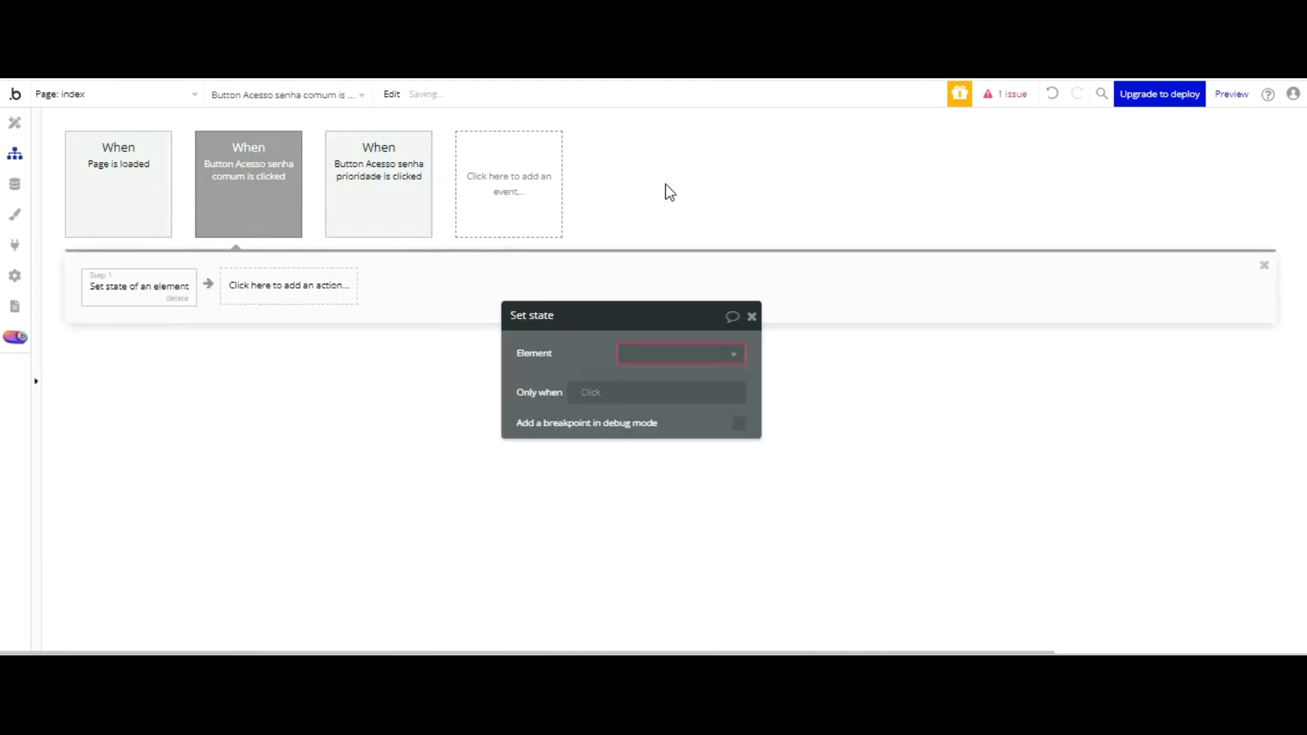
- Configure the Set state action to give index's Gerar senha custom state the value Senha comum
left_click(695, 350)
left_click(665, 378)
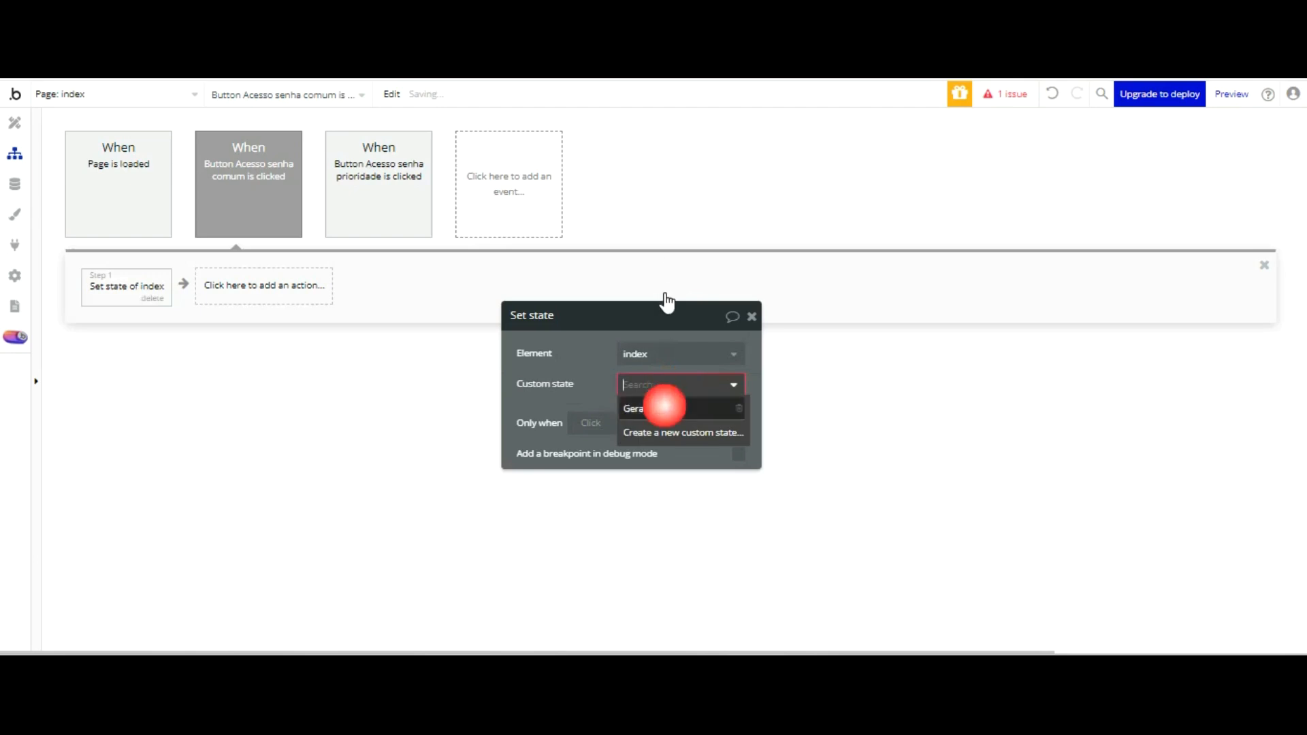
left_click(649, 406)
left_click(644, 414)
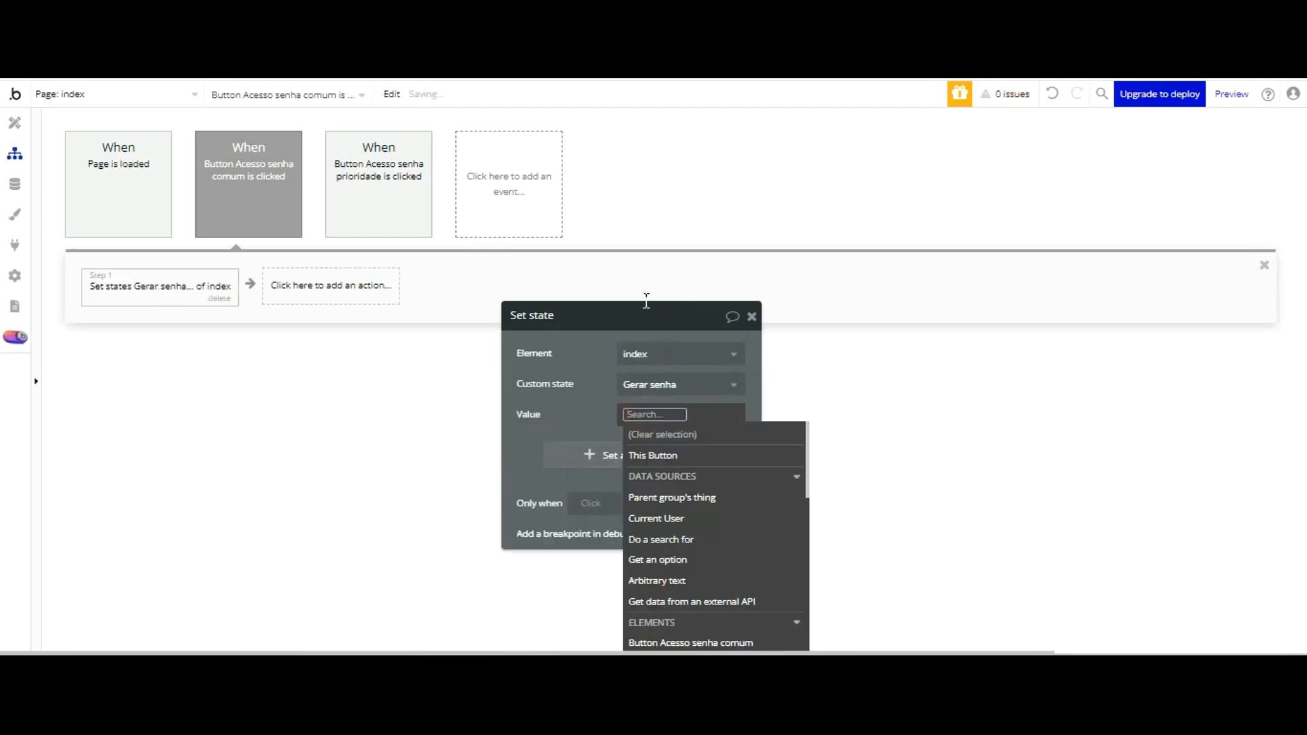
type("Senha comum")
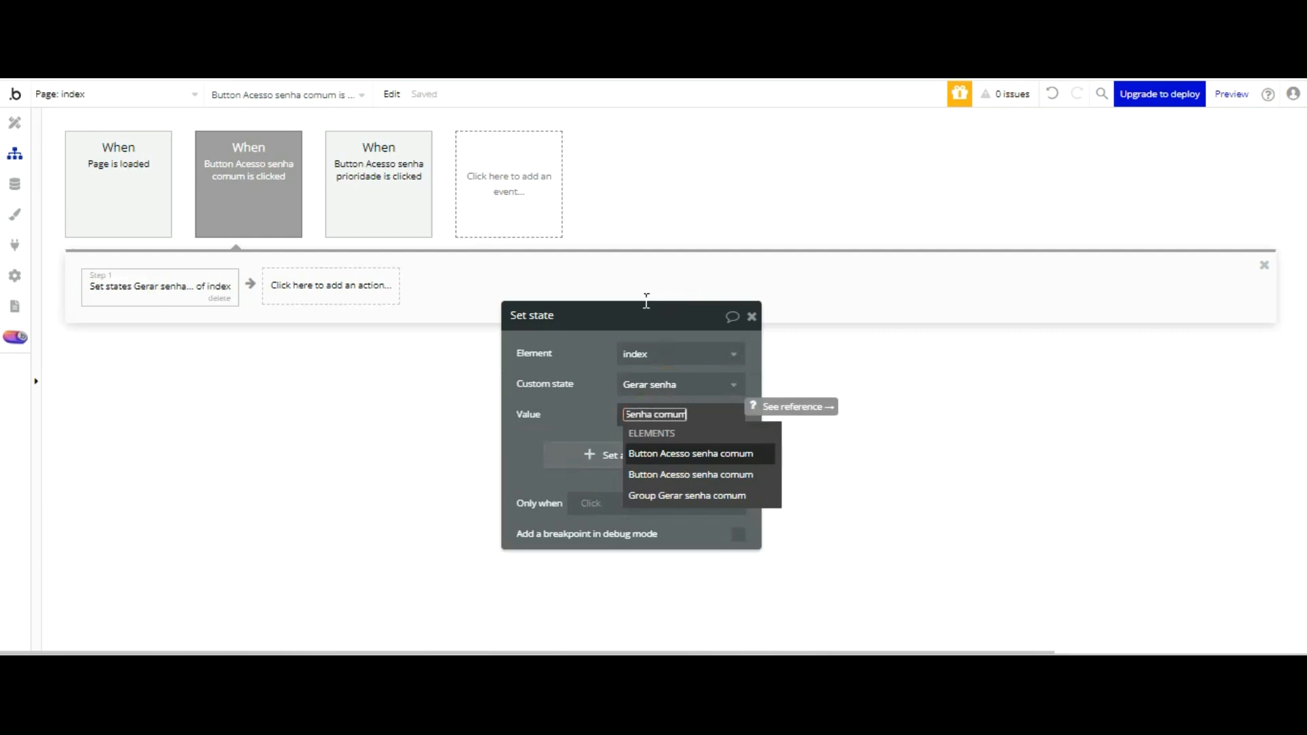
left_click(581, 295)
- Add a second action to the SENHA COMUM workflow that hides Group Acesso gerar senha
left_click(344, 284)
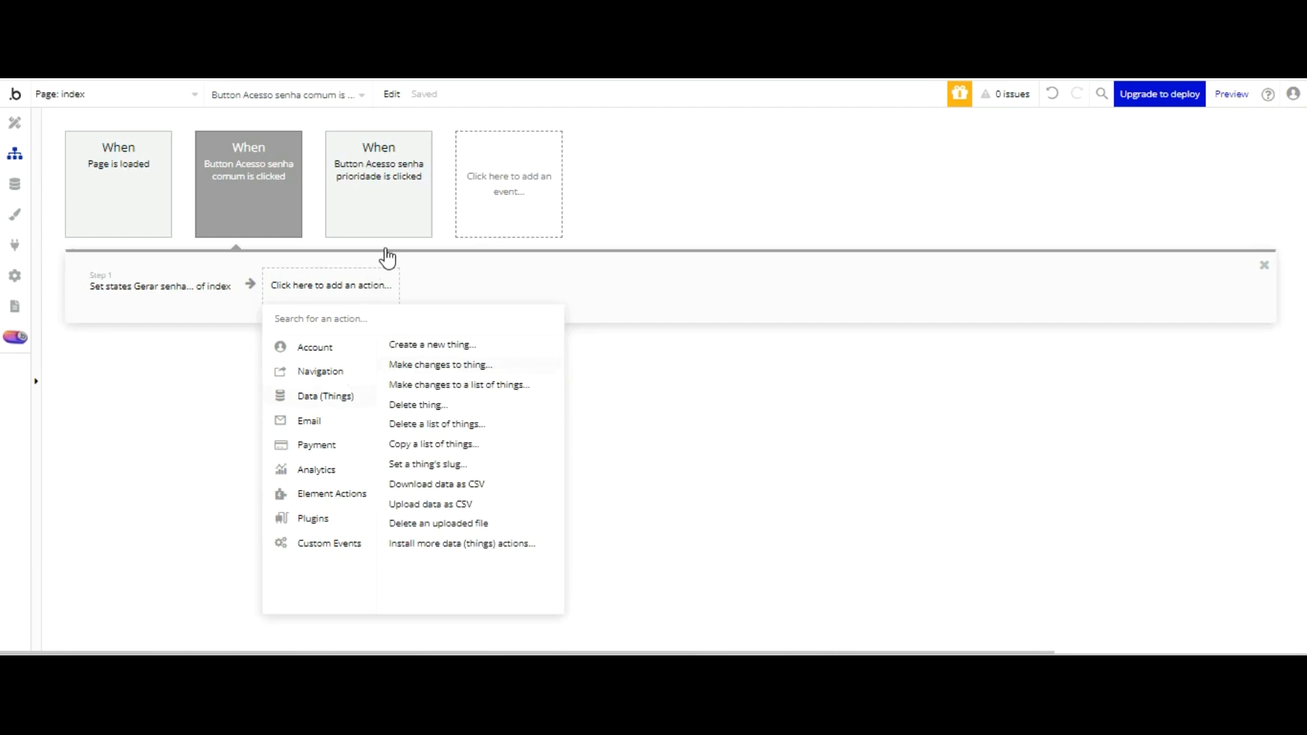
left_click(482, 359)
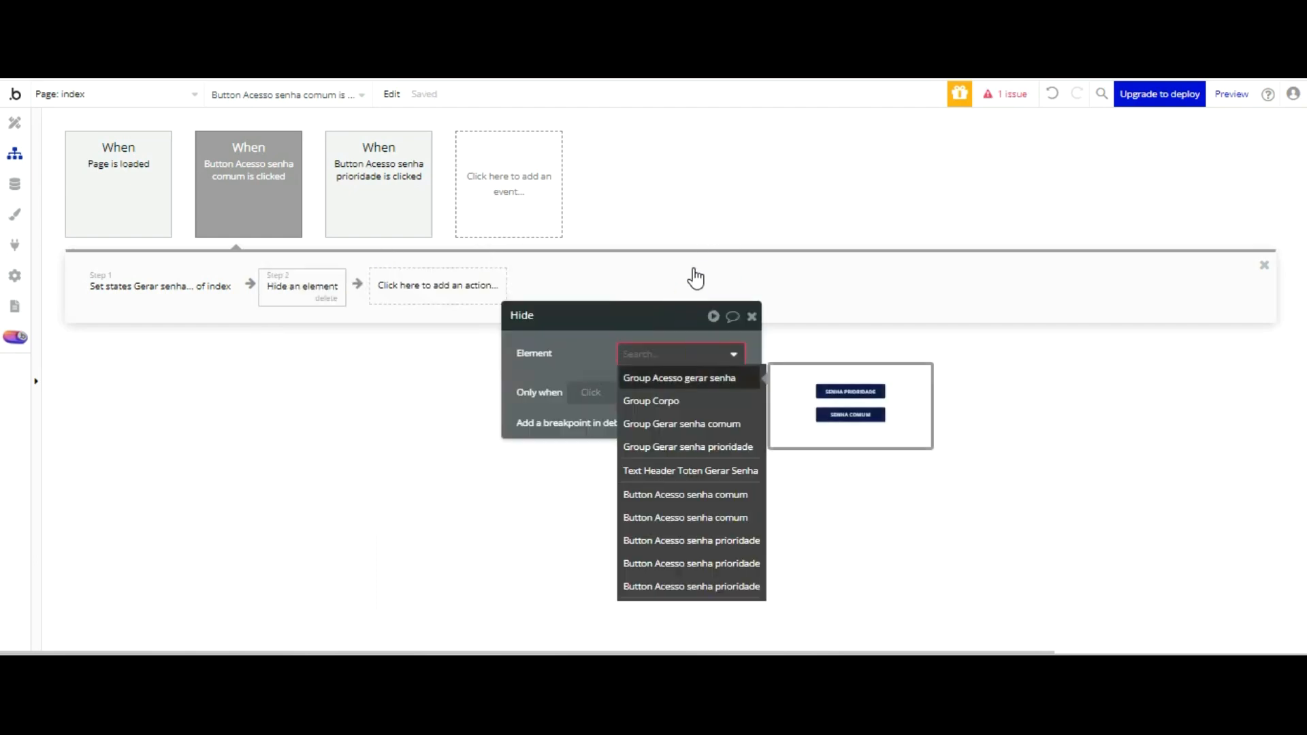
key("Return")
- Switch to the running preview, reload the page and test the SENHA PRIORIDADE button
key("ctrl+Tab")
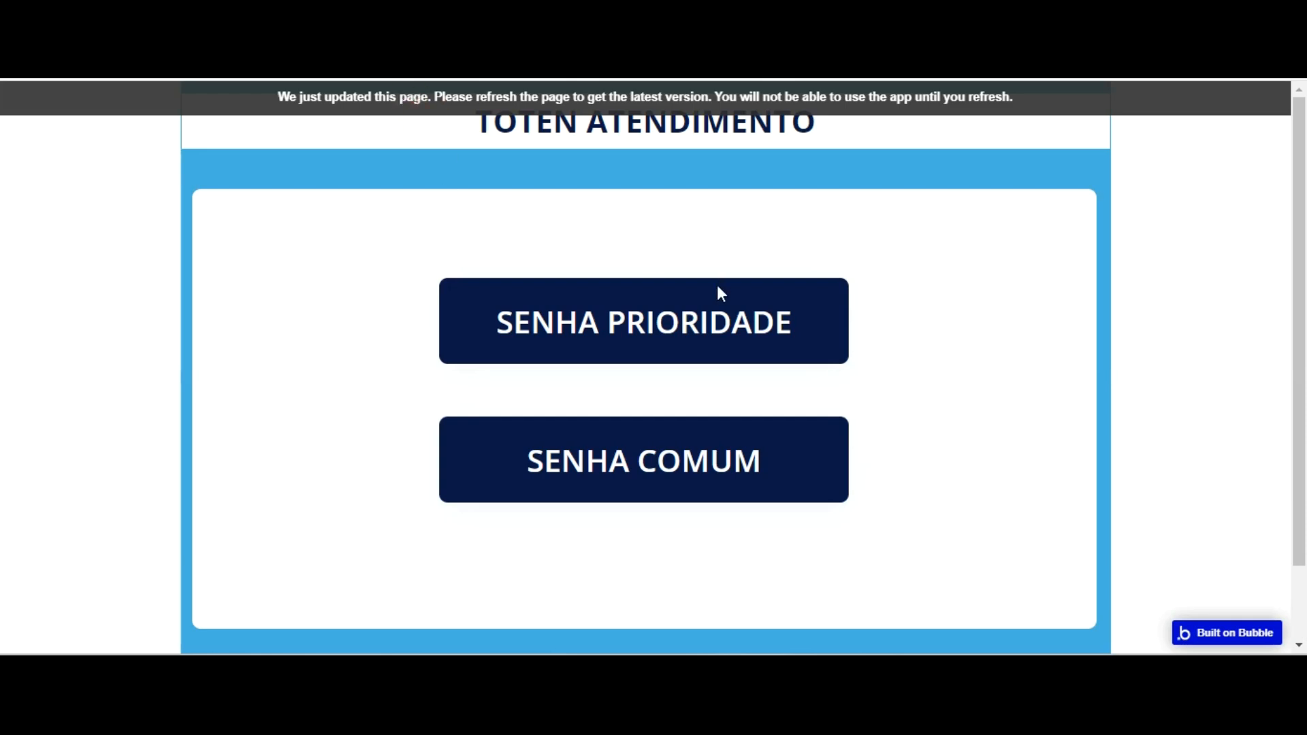
key("F5")
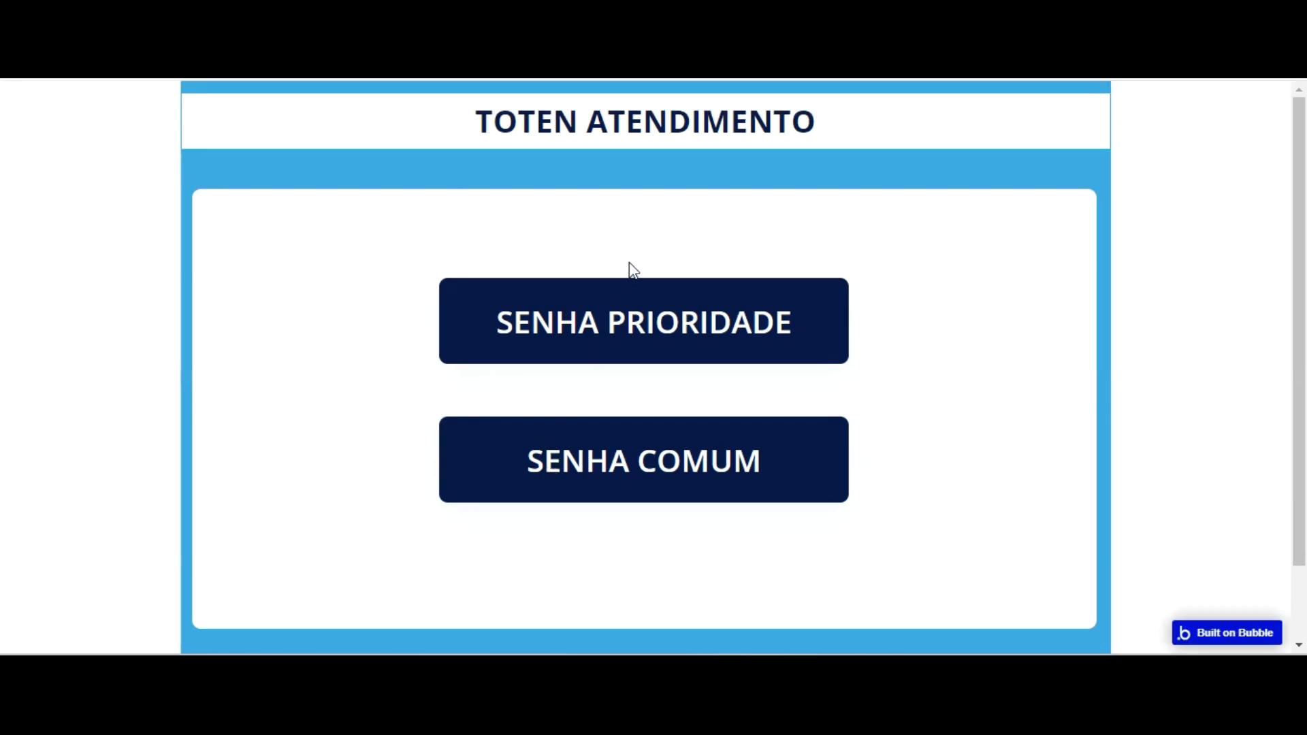
left_click(635, 335)
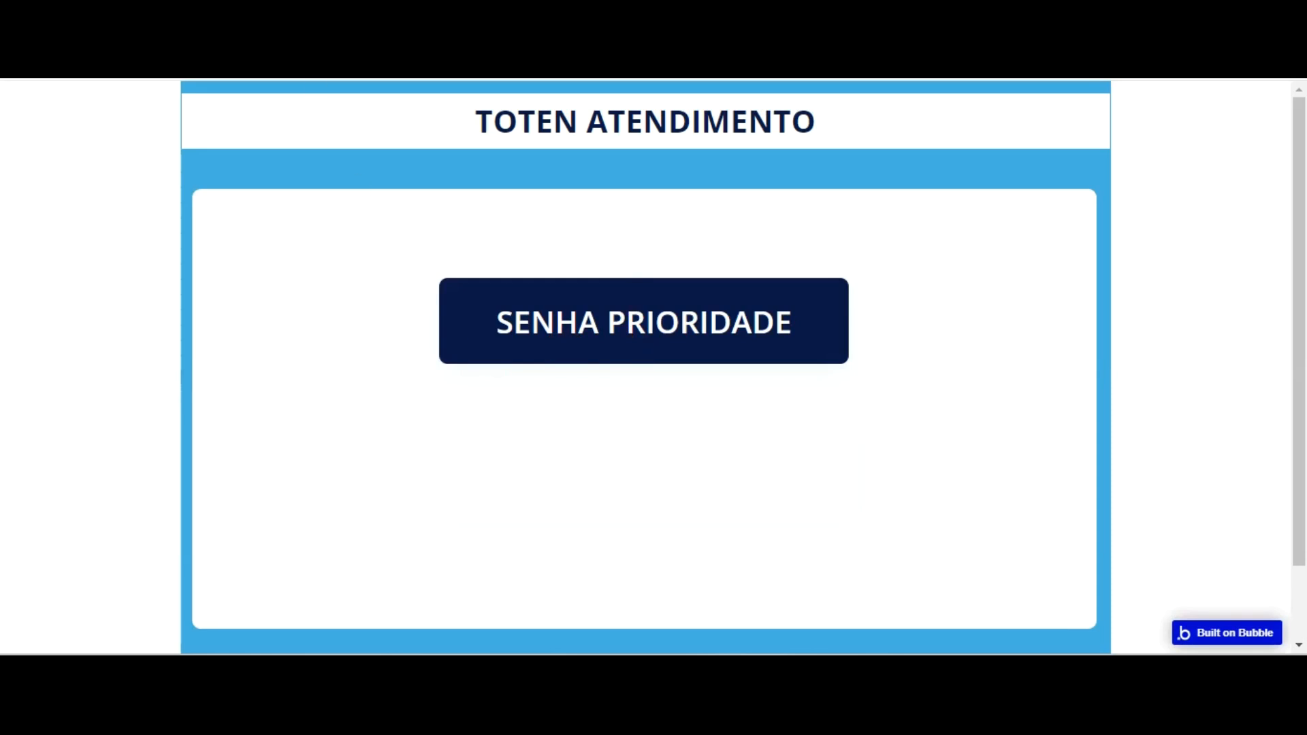
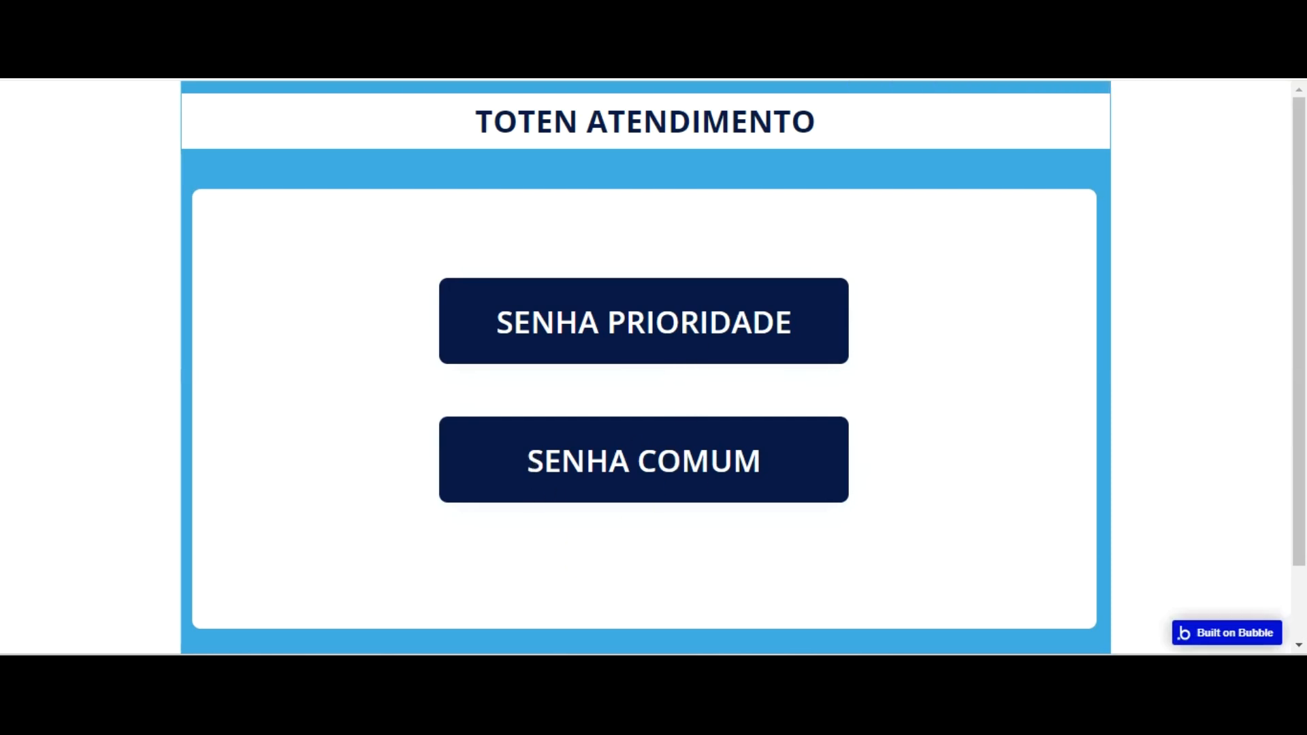
- Inspect Group Gerar senha comum in the editor and retest the SENHA PRIORIDADE and SENHA COMUM buttons in the reloaded preview
left_click(156, 40)
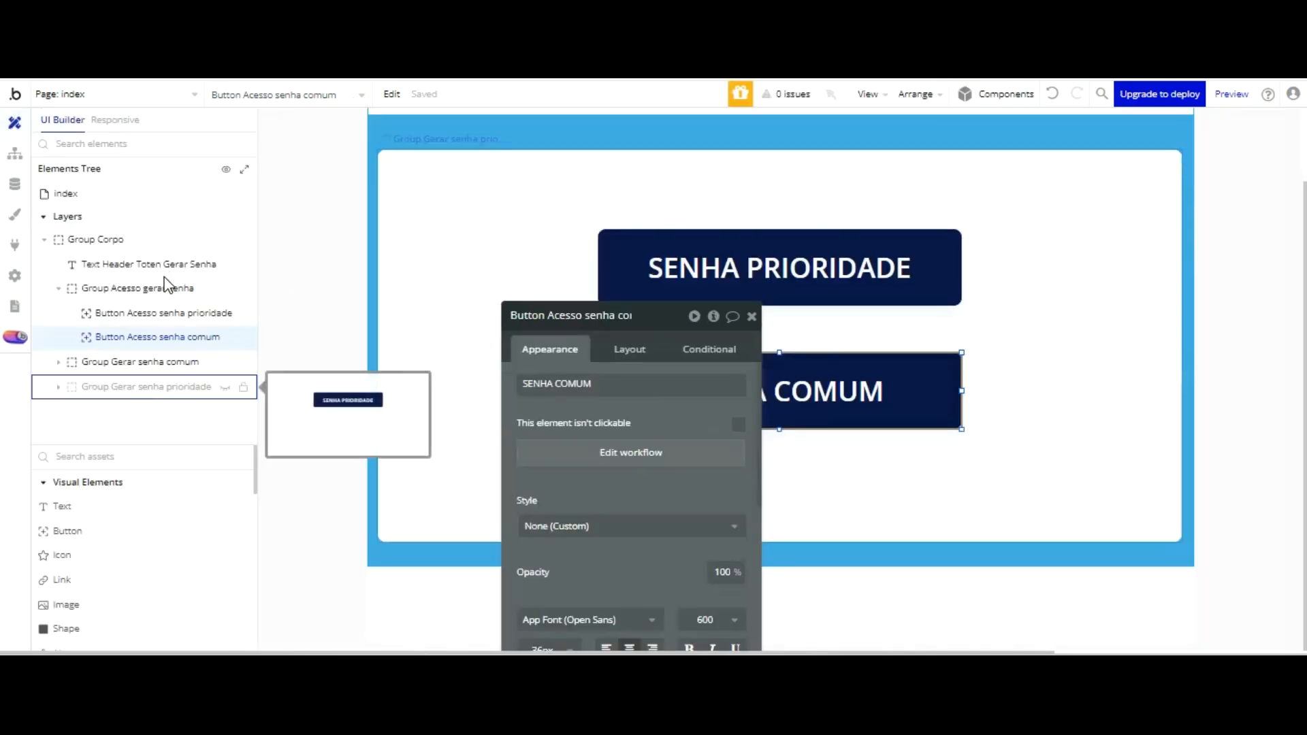
left_click(164, 362)
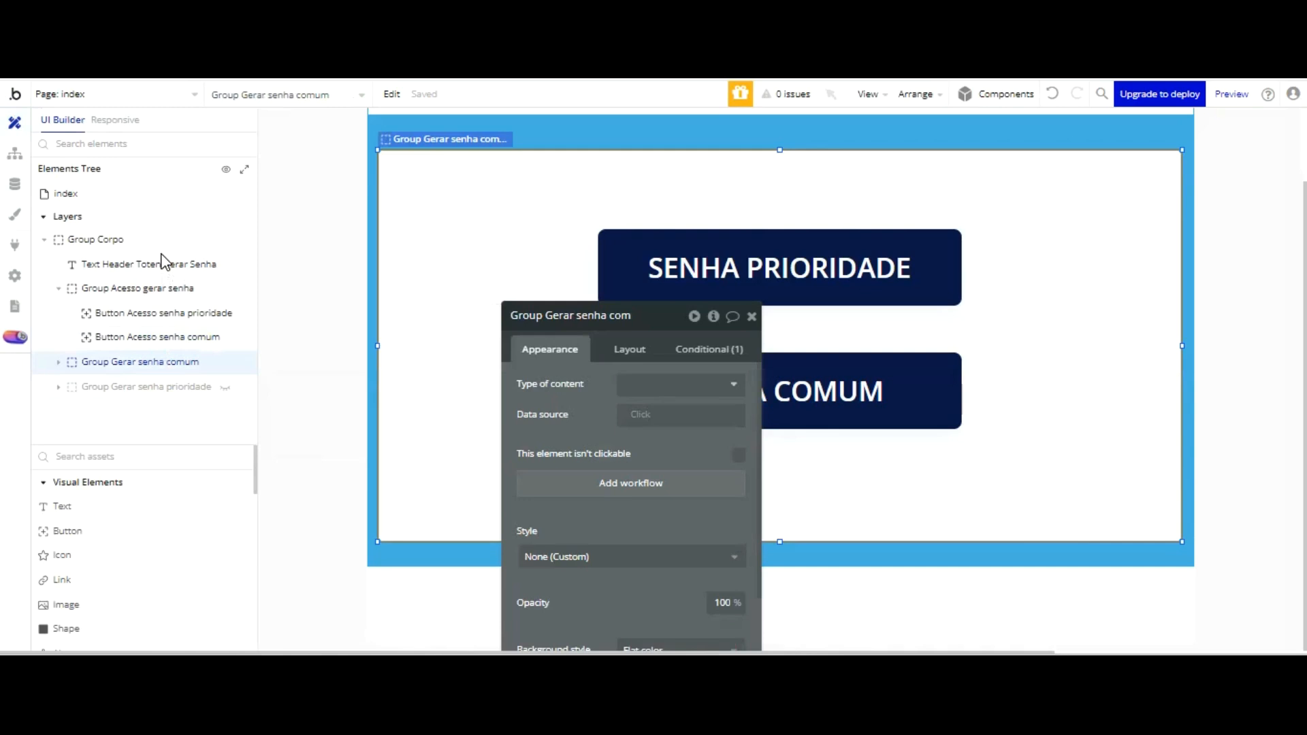
left_click(862, 156)
key("Escape")
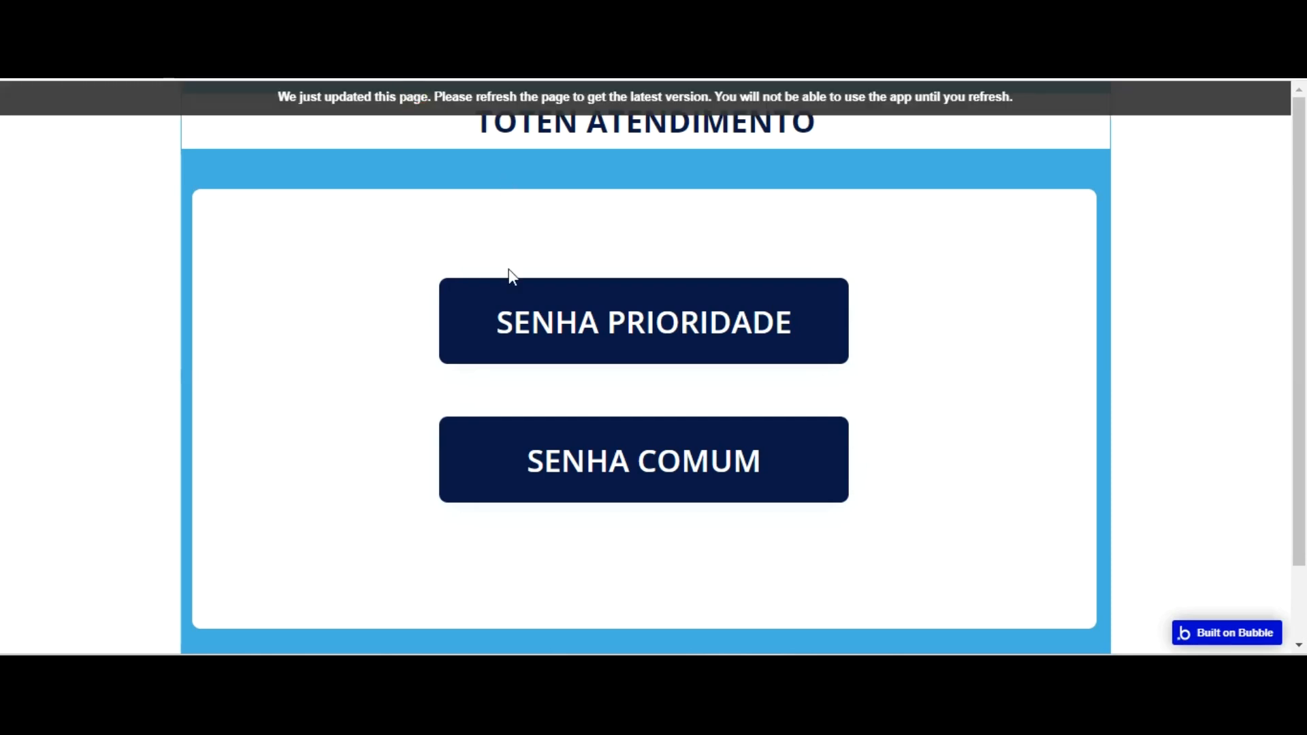
key("F5")
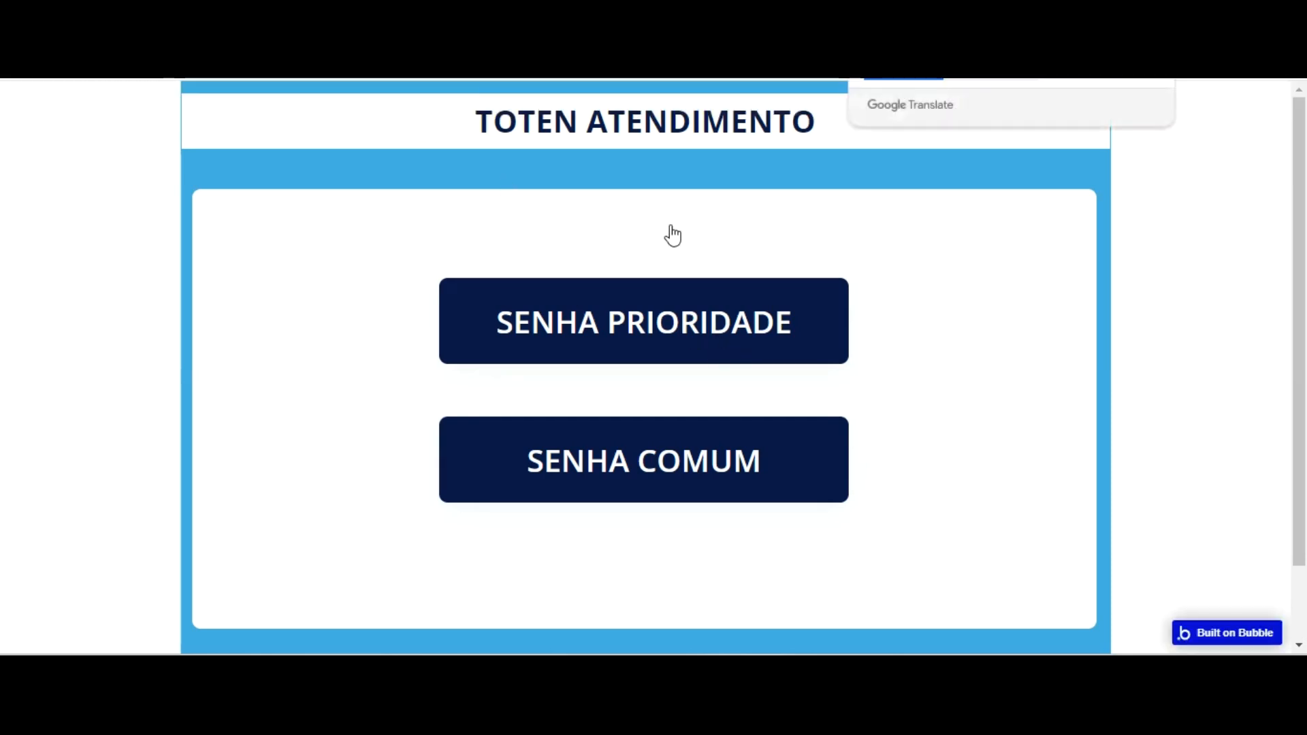
left_click(655, 361)
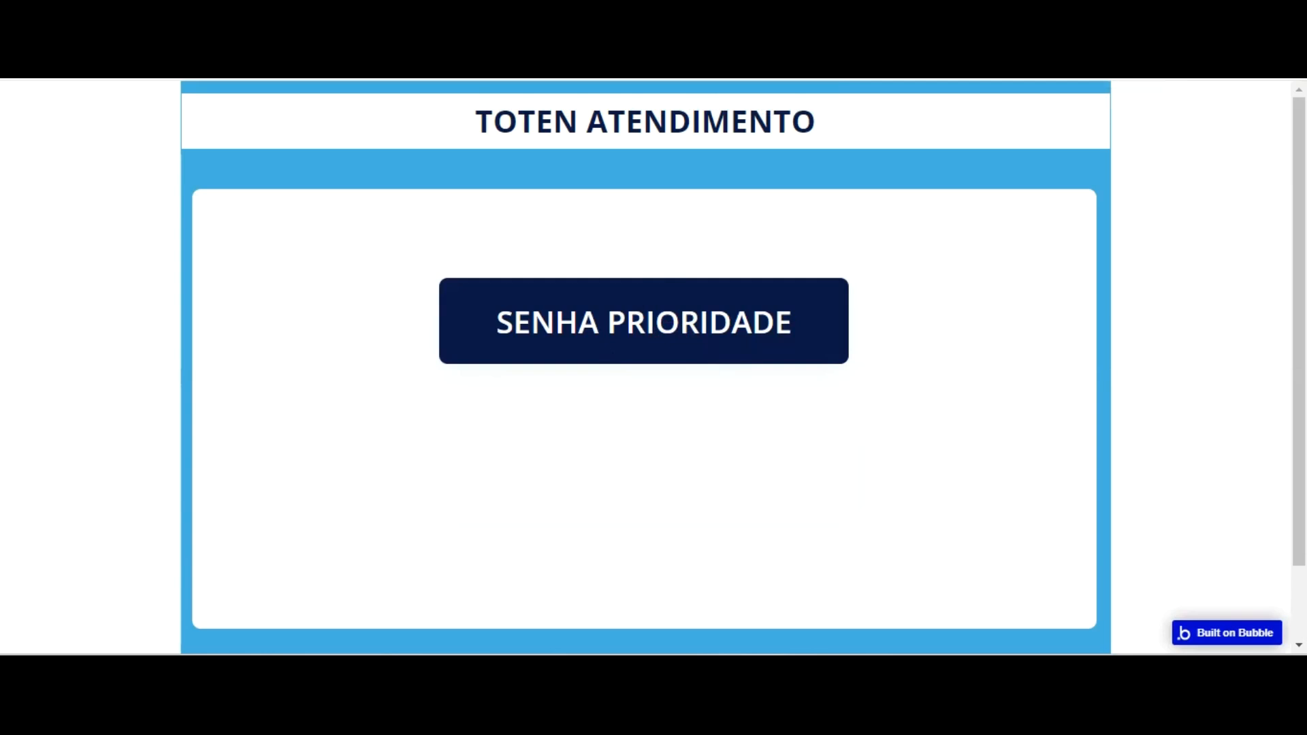
left_click(657, 479)
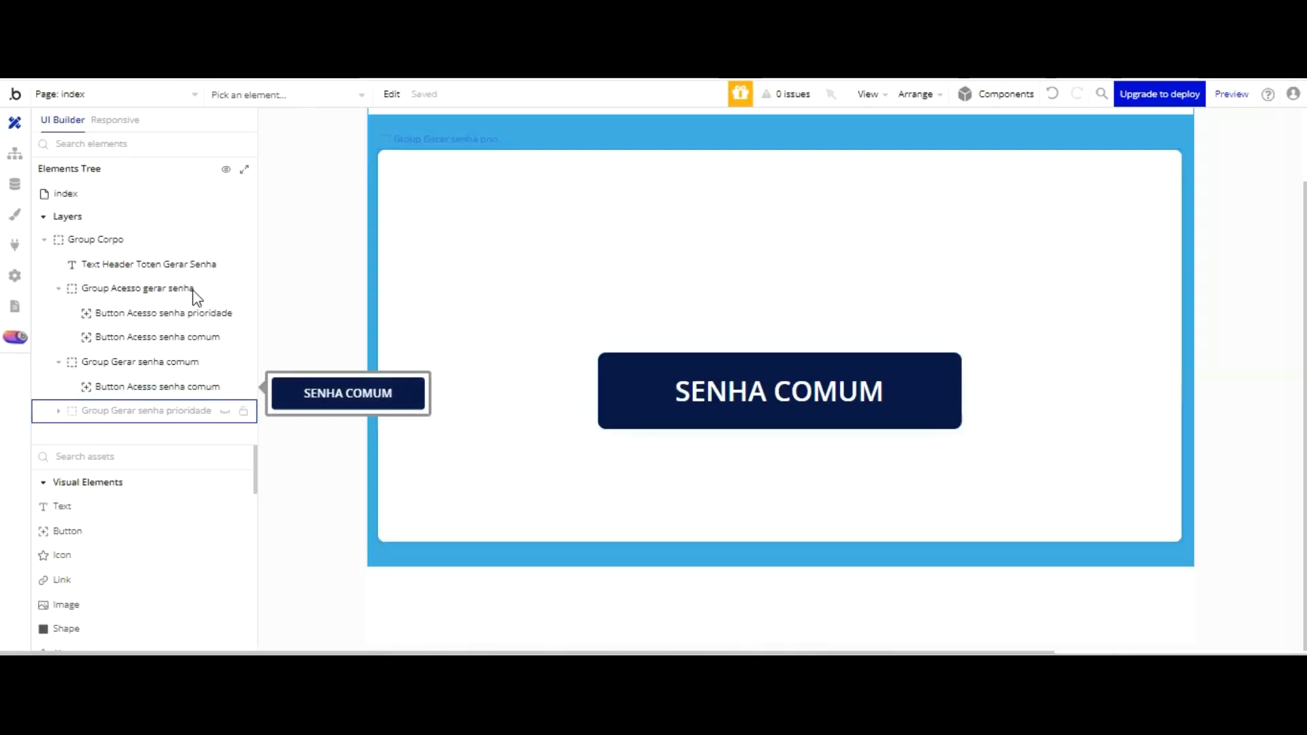
- Back in the Bubble editor, rename Group Gerar senha comum as Group Setor atendimento comum
left_click_drag(351, 391, 156, 382)
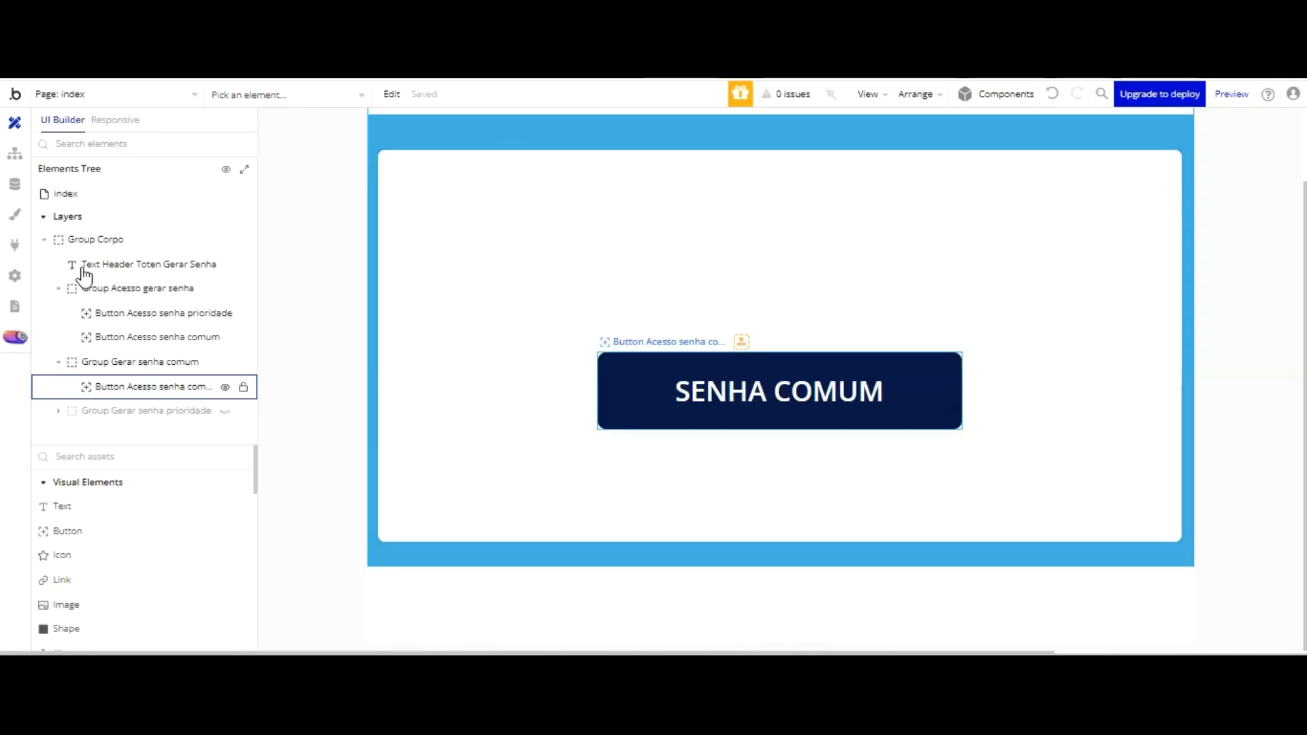
left_click(134, 362)
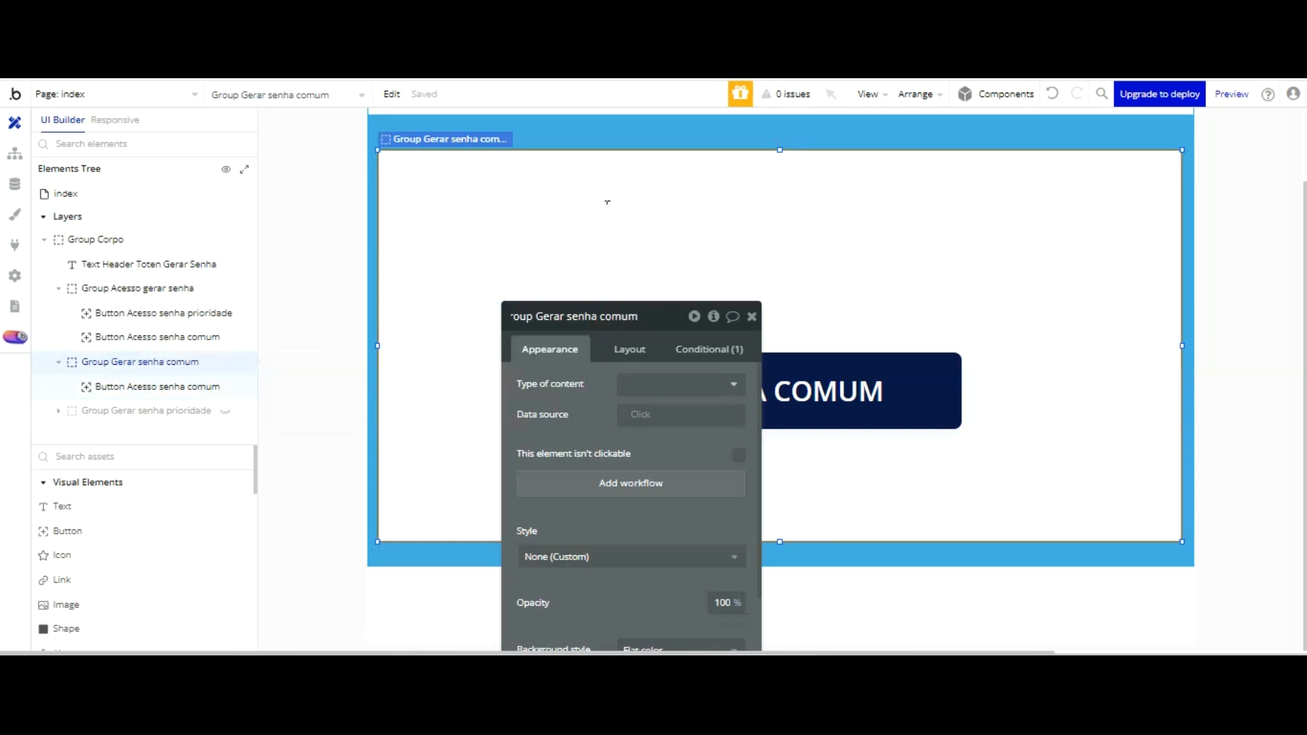
key("BackSpace")
key("BackSpace")
key("BackSpace")
key("BackSpace")
key("BackSpace")
key("BackSpace")
key("BackSpace")
key("BackSpace")
key("BackSpace")
key("BackSpace")
key("BackSpace")
key("BackSpace")
key("BackSpace")
type("Setor ate")
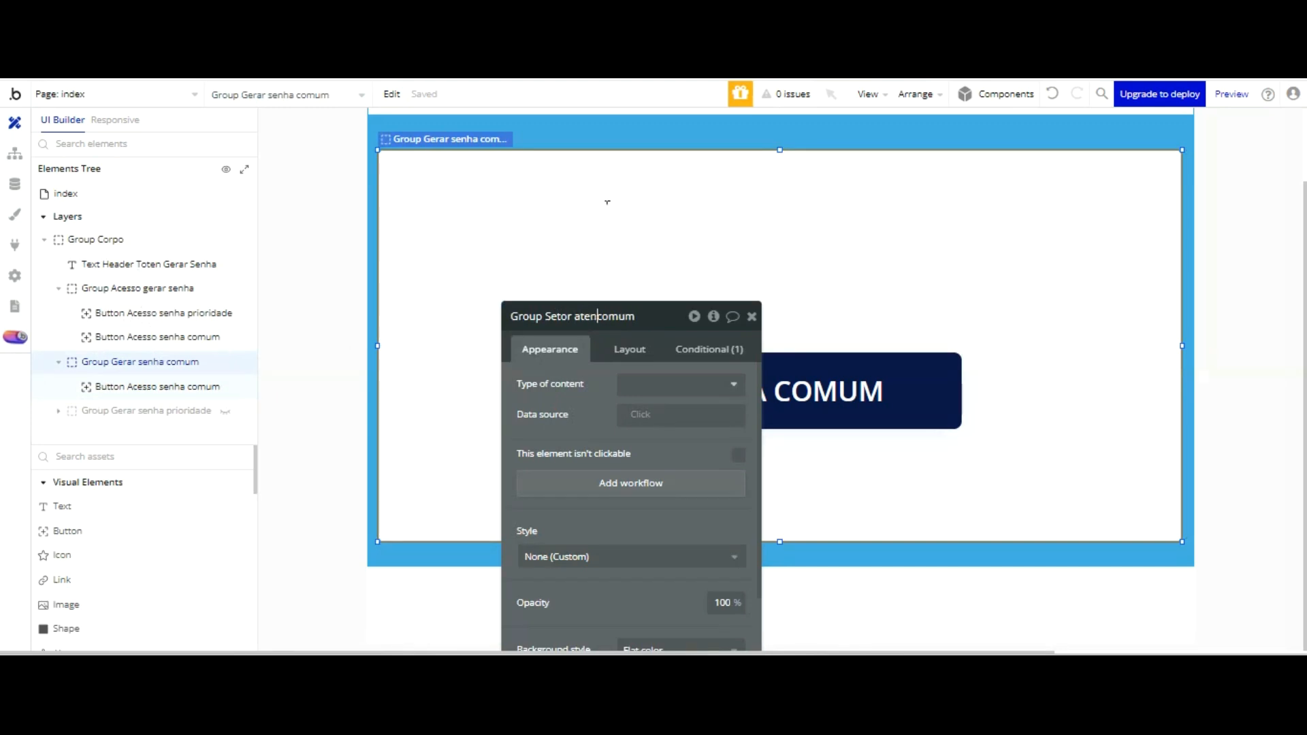
type("n")
key("Delete")
key("Delete")
key("Delete")
key("Delete")
key("Delete")
type("dimento")
left_click(598, 271)
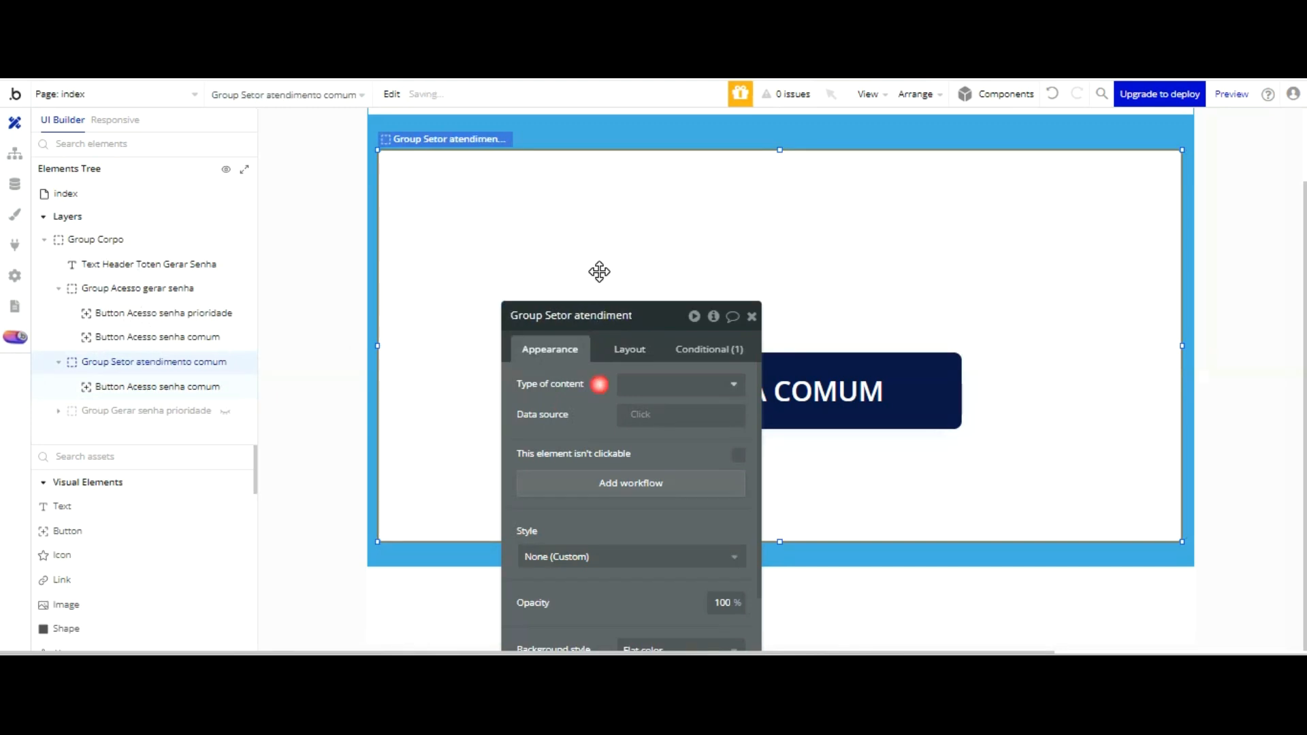
- Rename Group Gerar senha prioridade as Group Setor atendimento prioridade
left_click(136, 410)
left_click(579, 325)
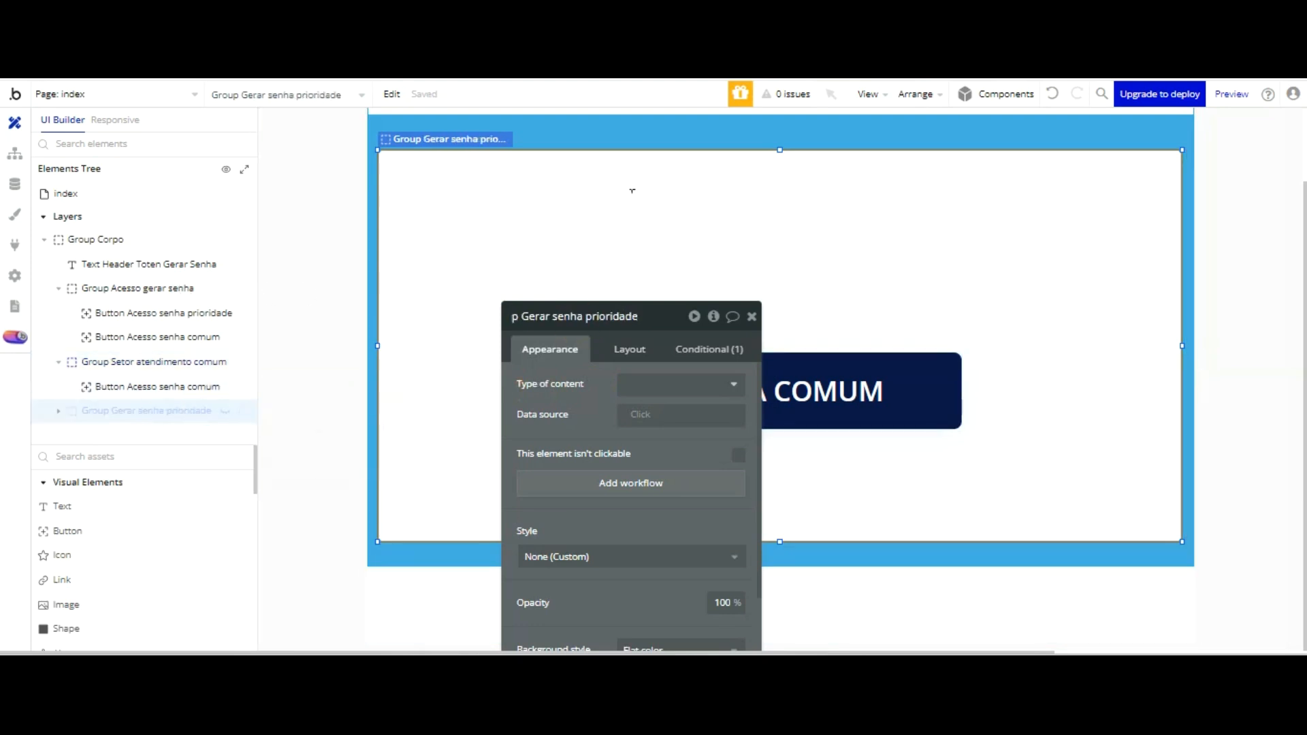
key("Left")
key("Left")
key("Left")
key("BackSpace")
key("BackSpace")
key("BackSpace")
key("BackSpace")
key("BackSpace")
key("BackSpace")
key("BackSpace")
key("BackSpace")
key("BackSpace")
key("BackSpace")
key("BackSpace")
key("BackSpace")
type("Setor atendimento")
left_click(591, 292)
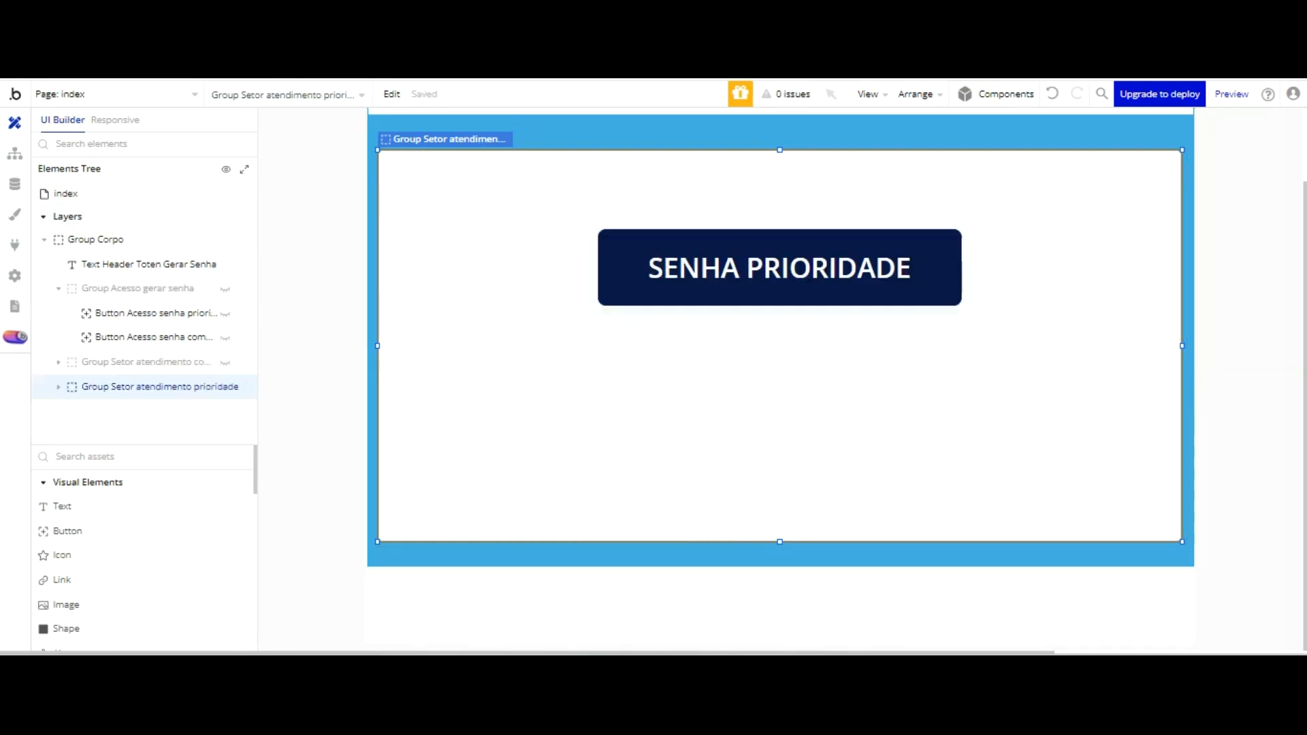
- Create a new data type named Atendimento Comum in the app's database
left_click(15, 182)
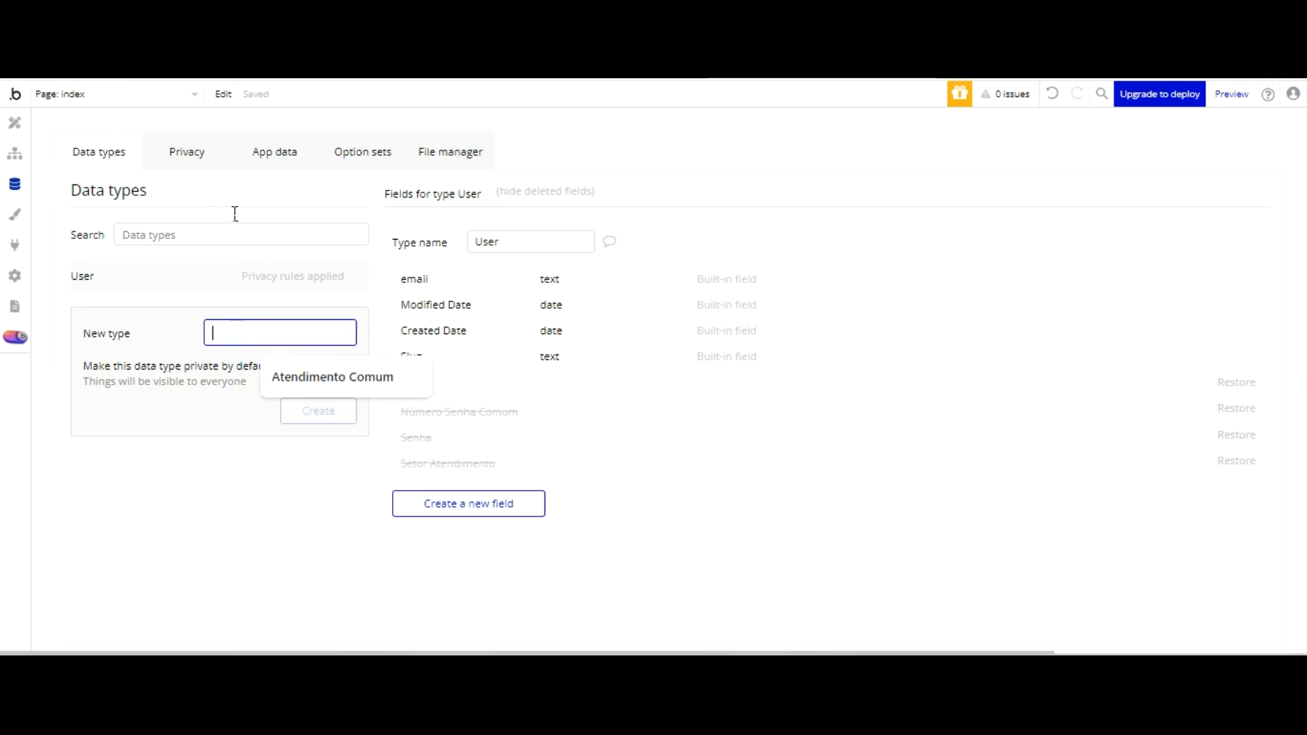
key("Down")
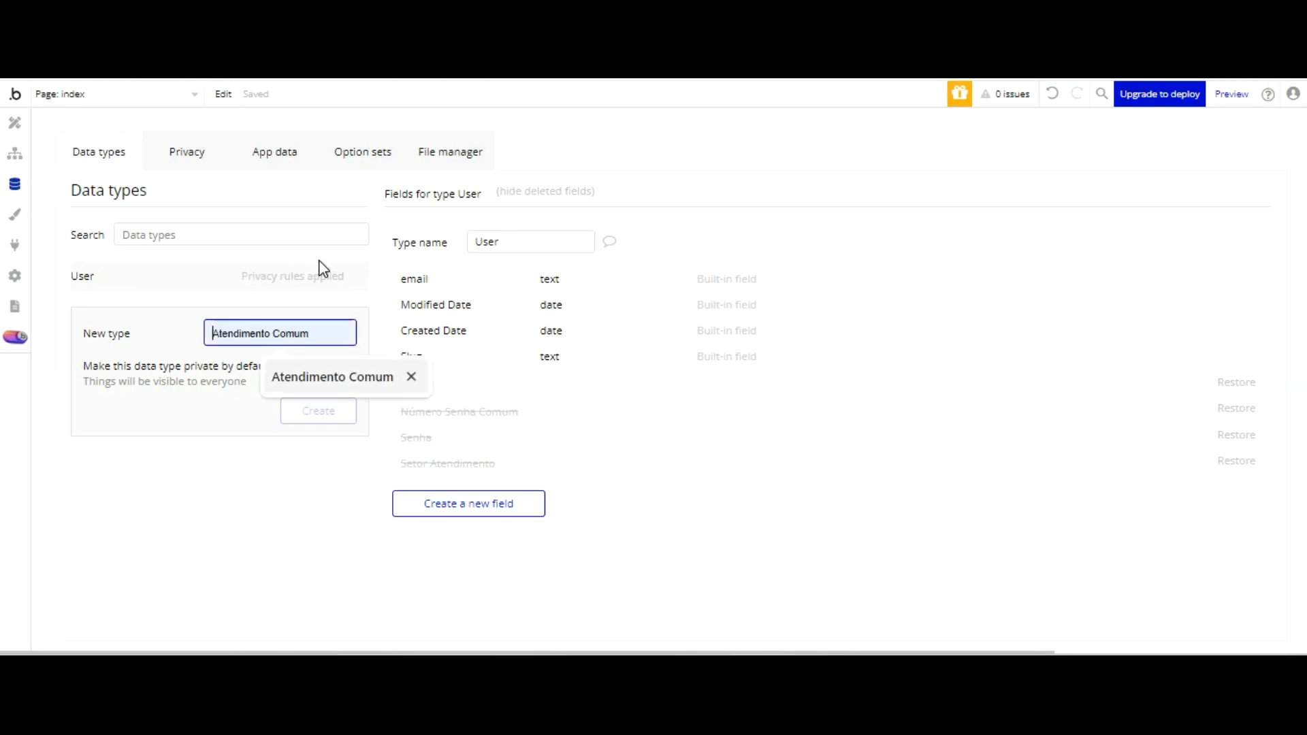
key("Return")
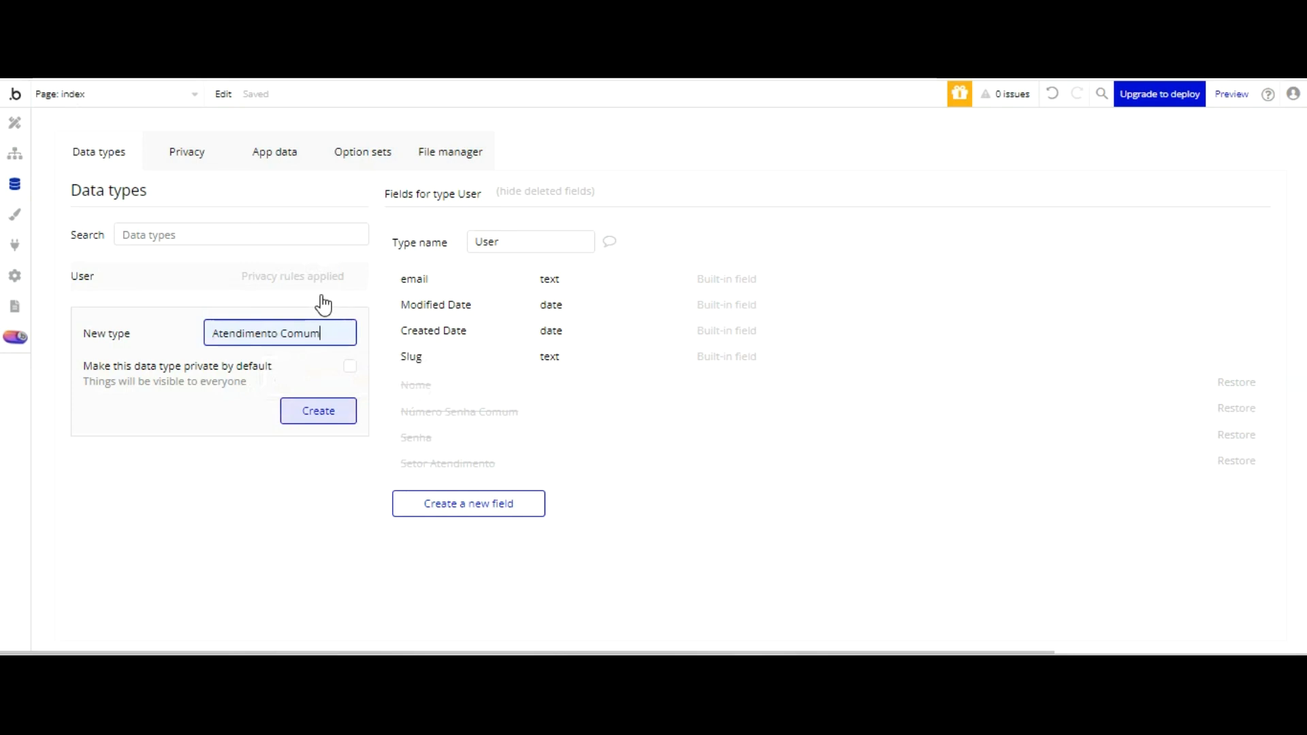
key("Return")
key("Return")
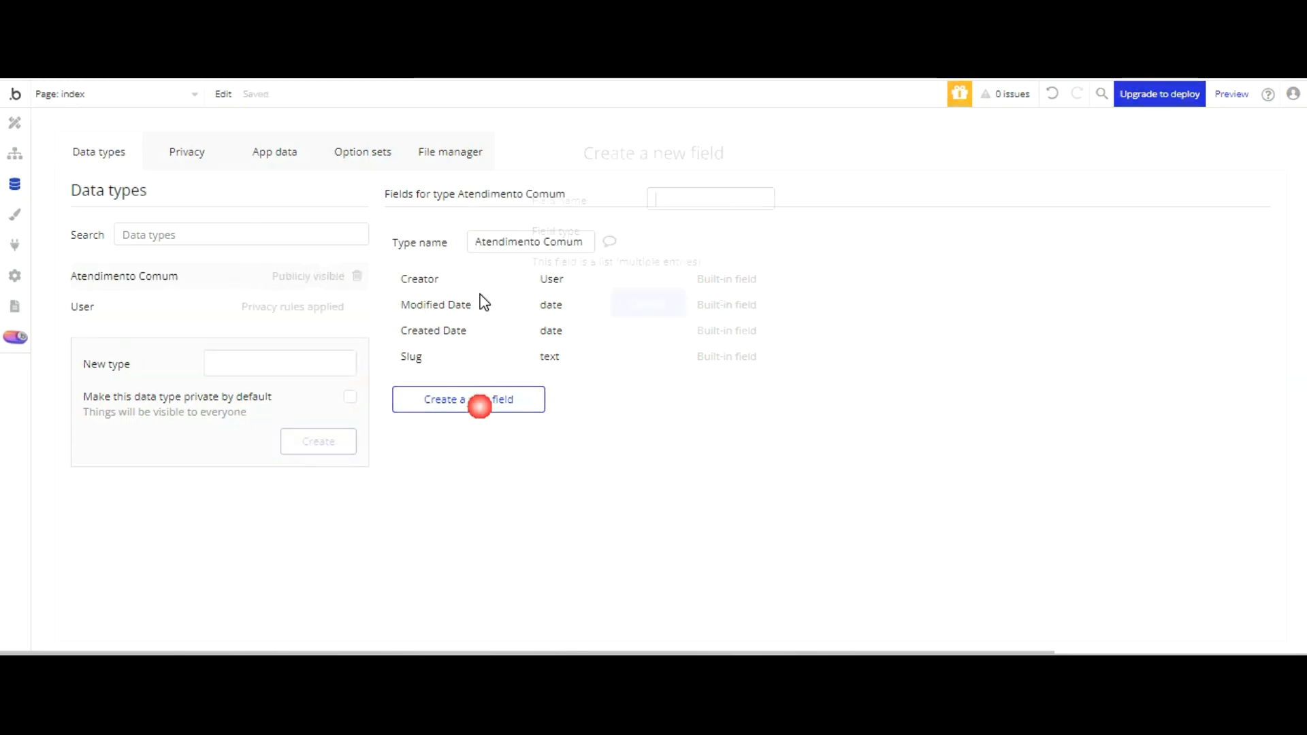
- Add a text field named Setor de atendimento to the Atendimento Comum data type
type("Seto")
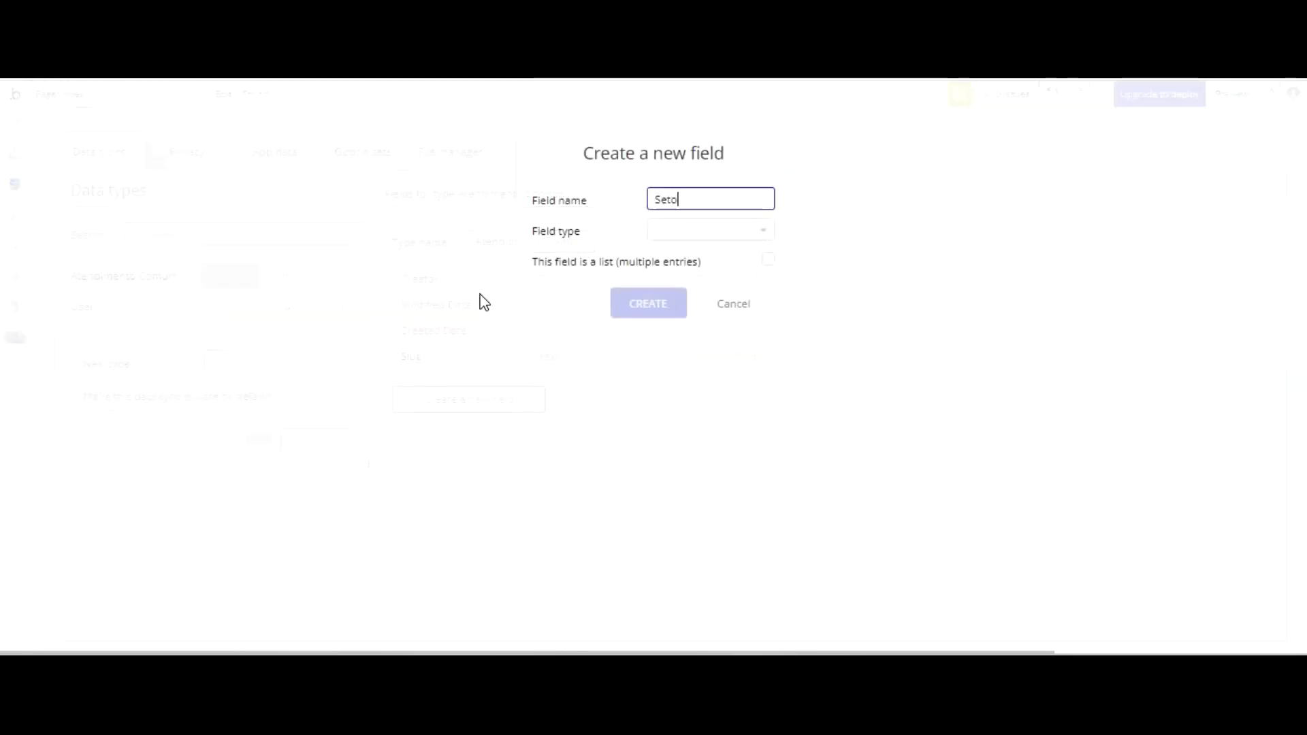
type("r de aten")
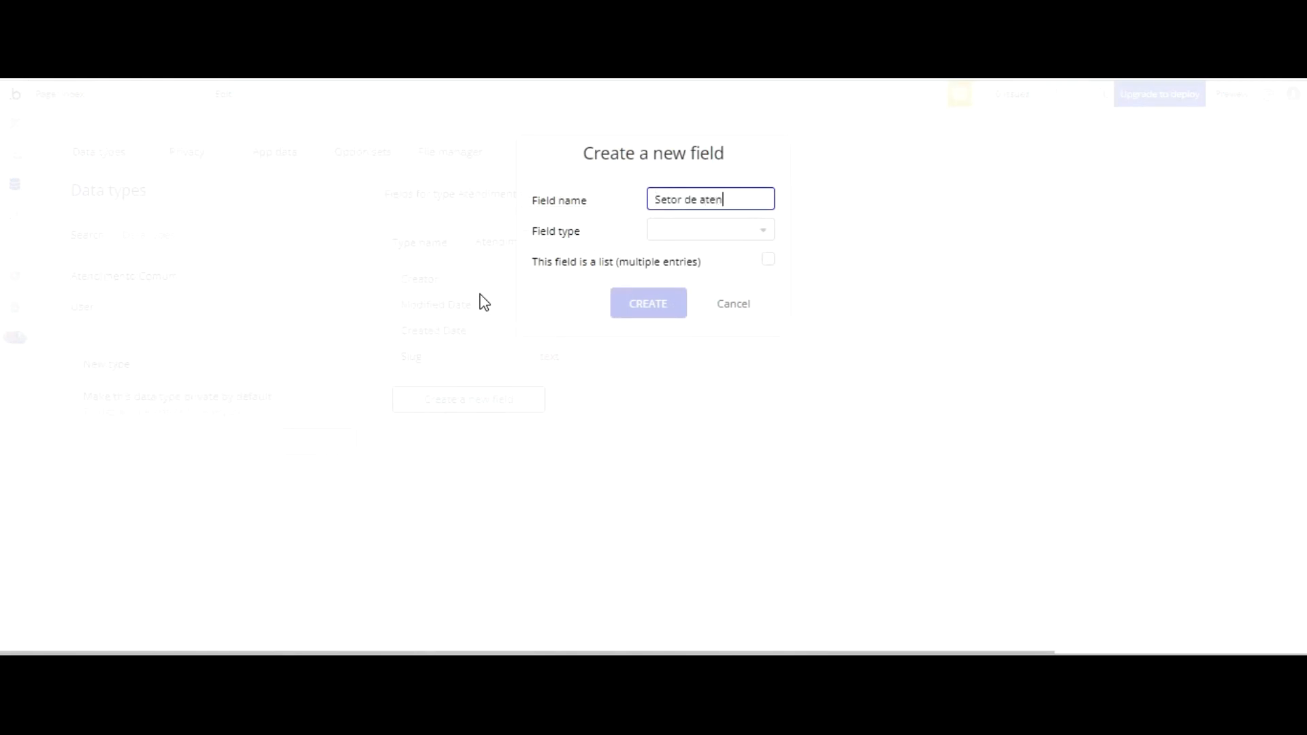
type("dimento")
left_click(681, 231)
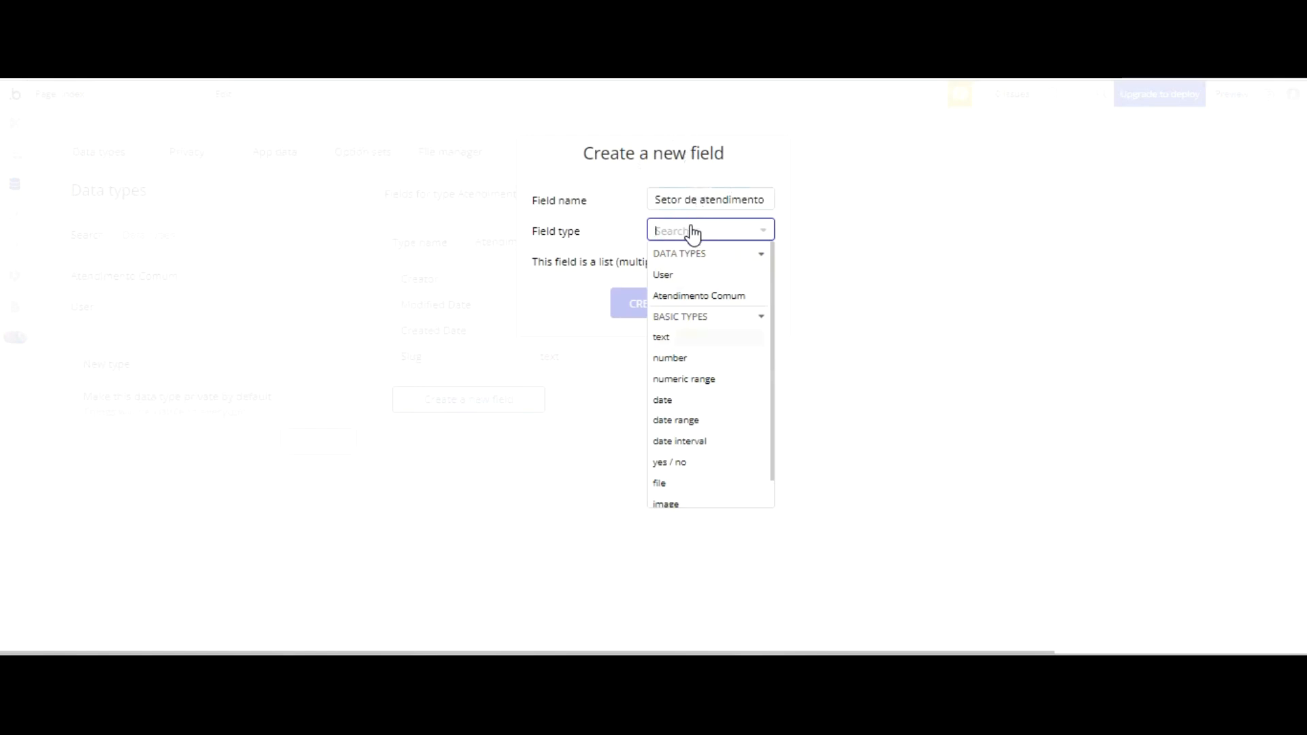
left_click(687, 337)
key("Return")
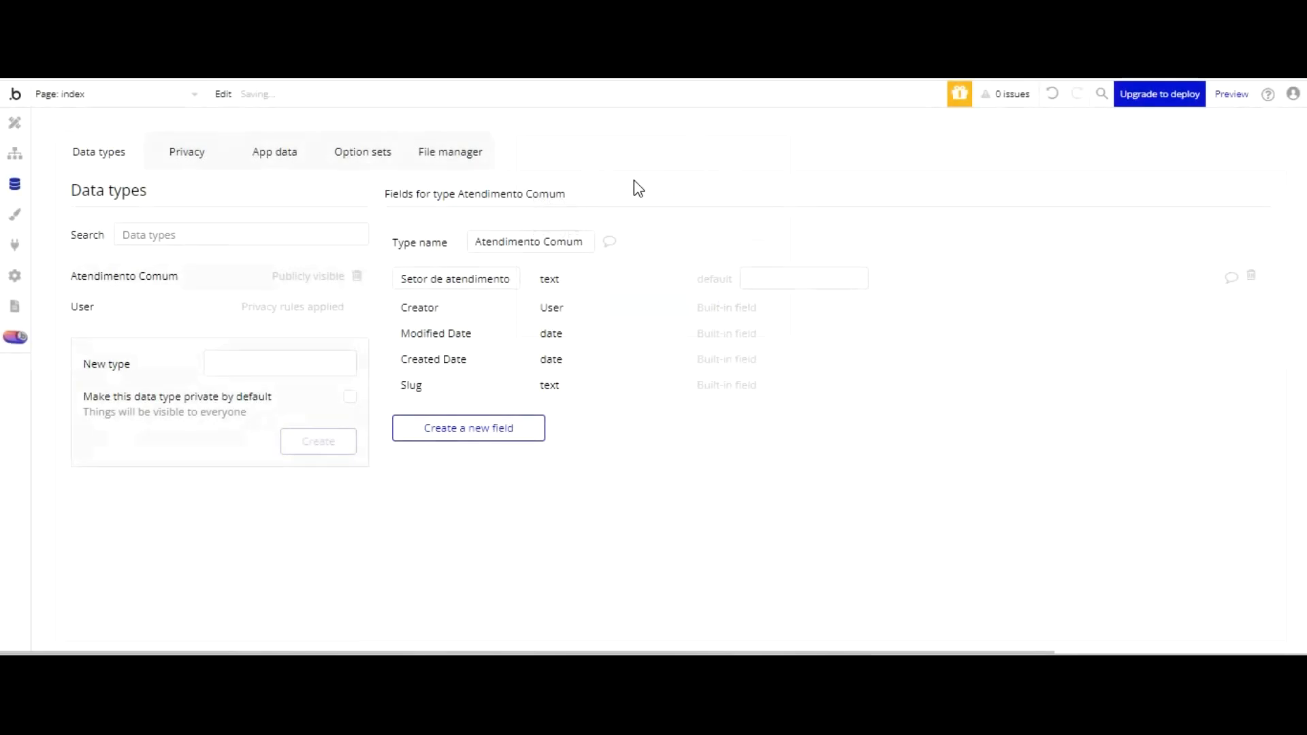
- Add a number field named Número Senha Comum to the Atendimento Comum data type
left_click(507, 427)
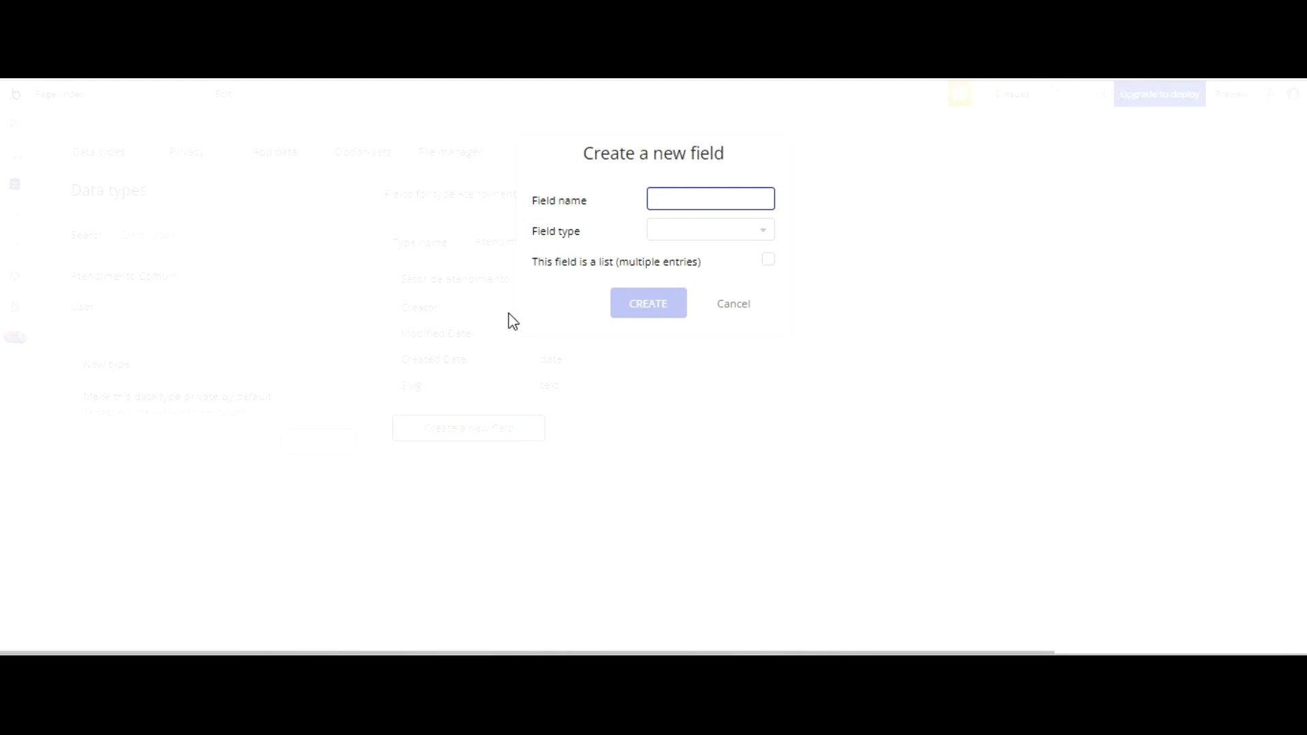
type("Número Senha Comum")
key("Tab")
left_click(670, 356)
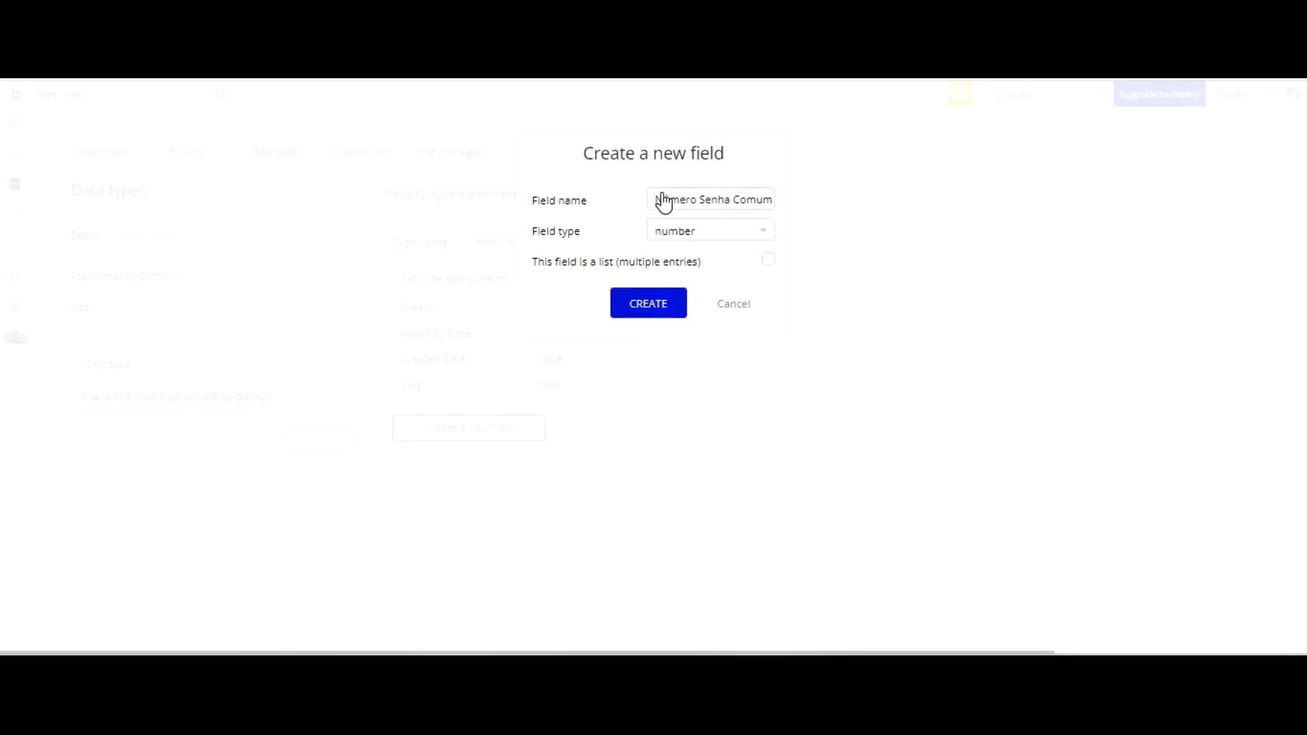
key("Return")
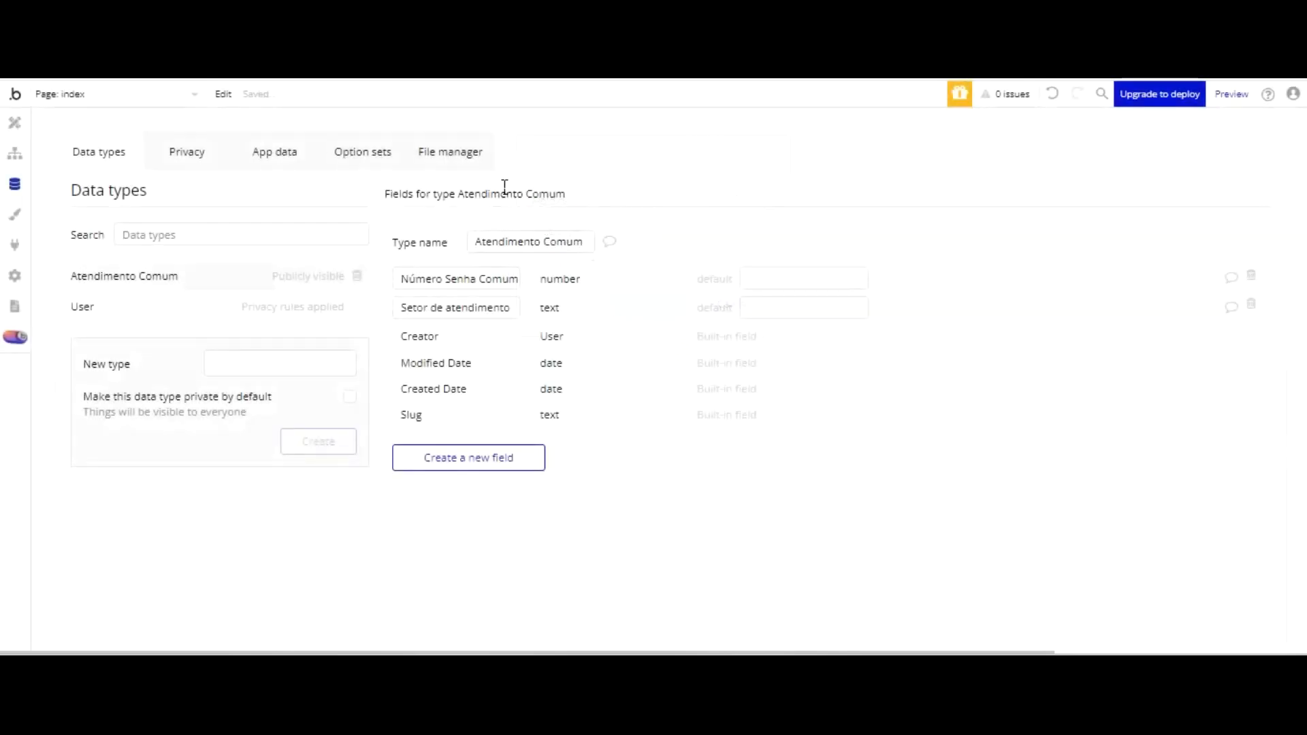
- Capitalize the second noun of the sector text field's name so it reads Setor de Atendimento
left_click(450, 307)
key("BackSpace")
type("A")
left_click(481, 414)
- Create a new data type named Atendimento Prioridade
left_click(246, 365)
type("Atendimento")
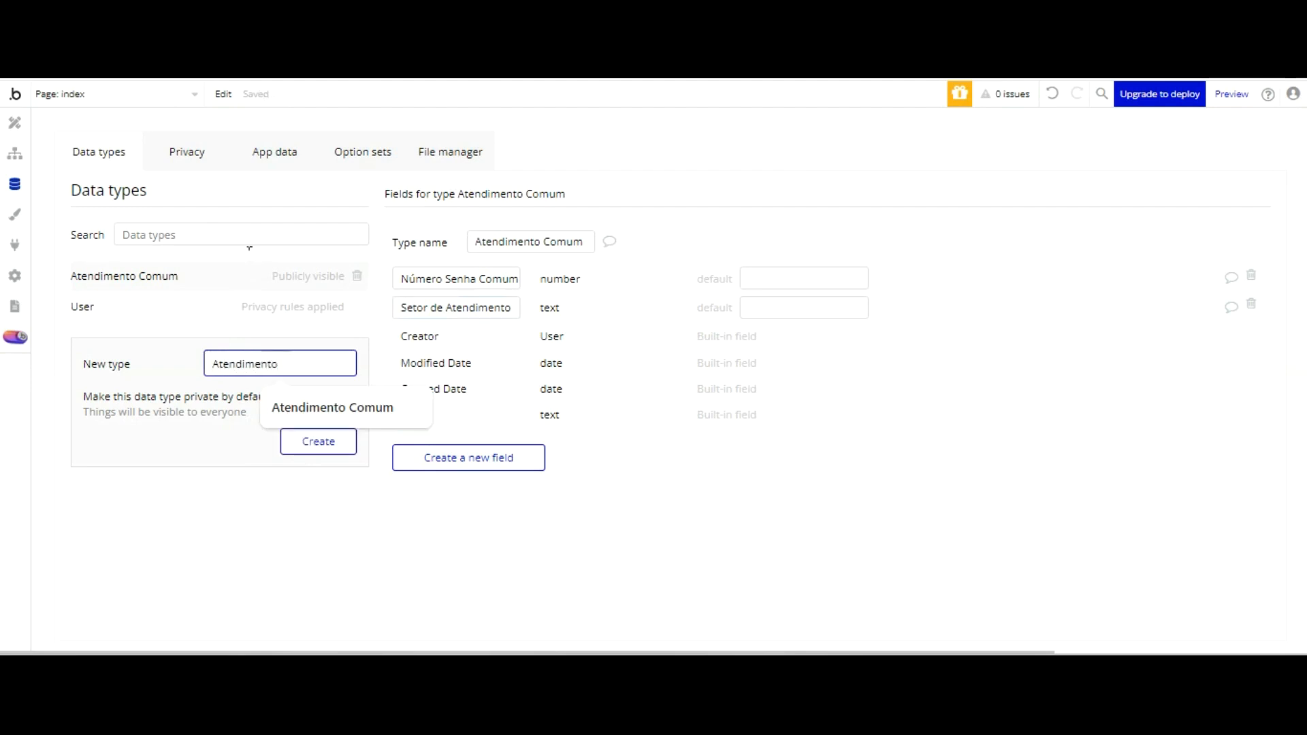
type(" Prioriadde")
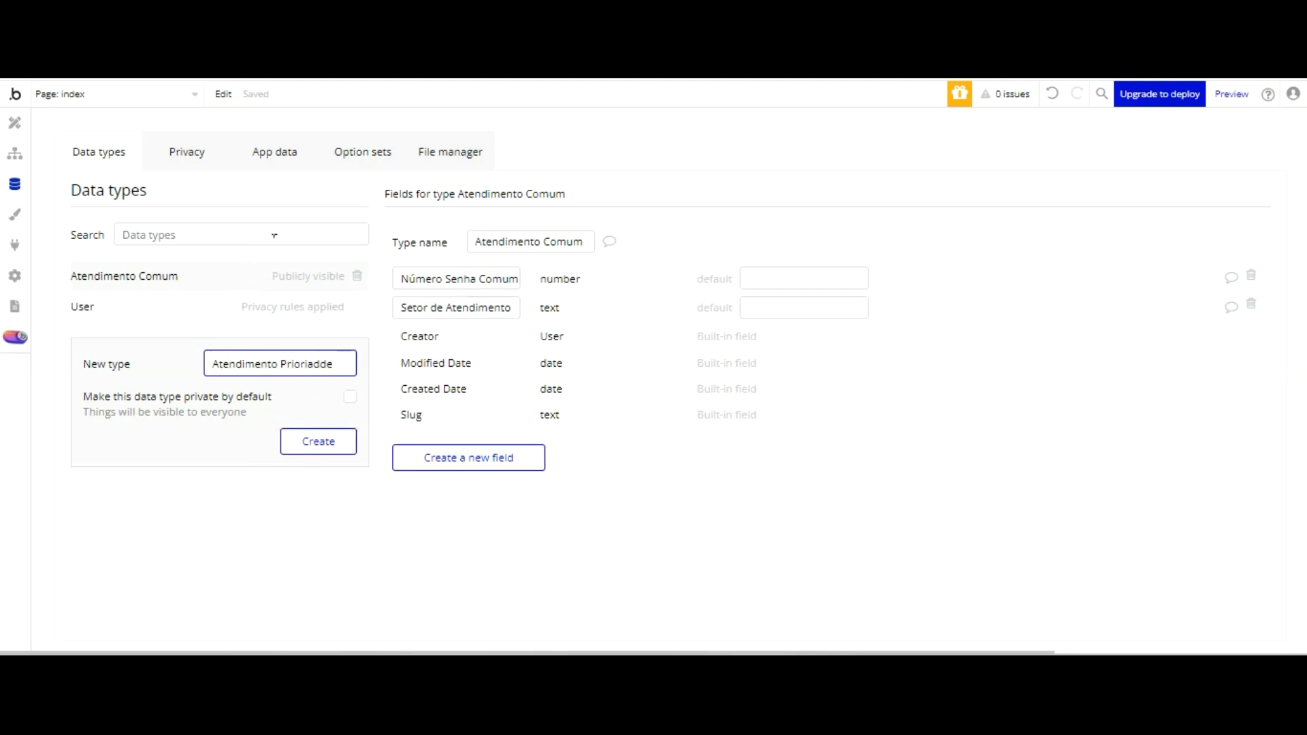
key("BackSpace")
key("BackSpace")
key("BackSpace")
type("dade")
left_click(318, 441)
- Add a text field named Setor Atendimento to the Atendimento Prioridade data type
left_click(499, 386)
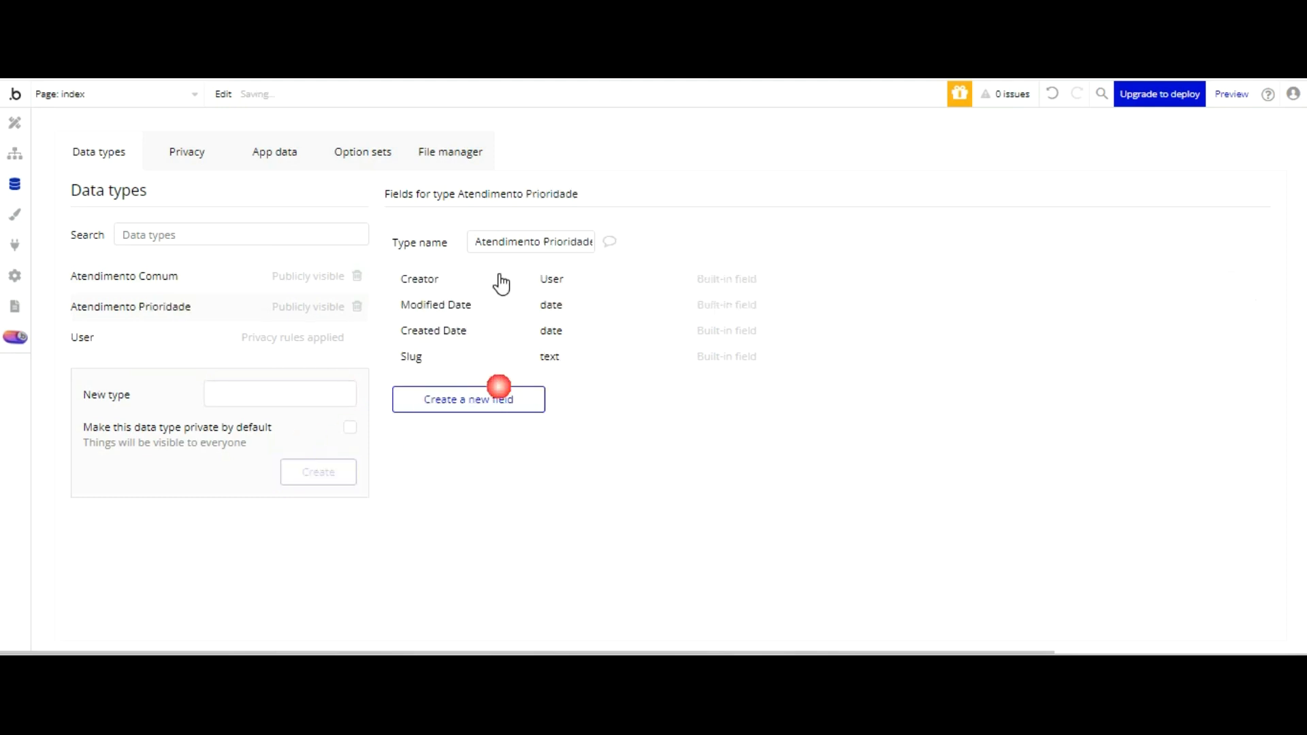
type("Setor Atendimento")
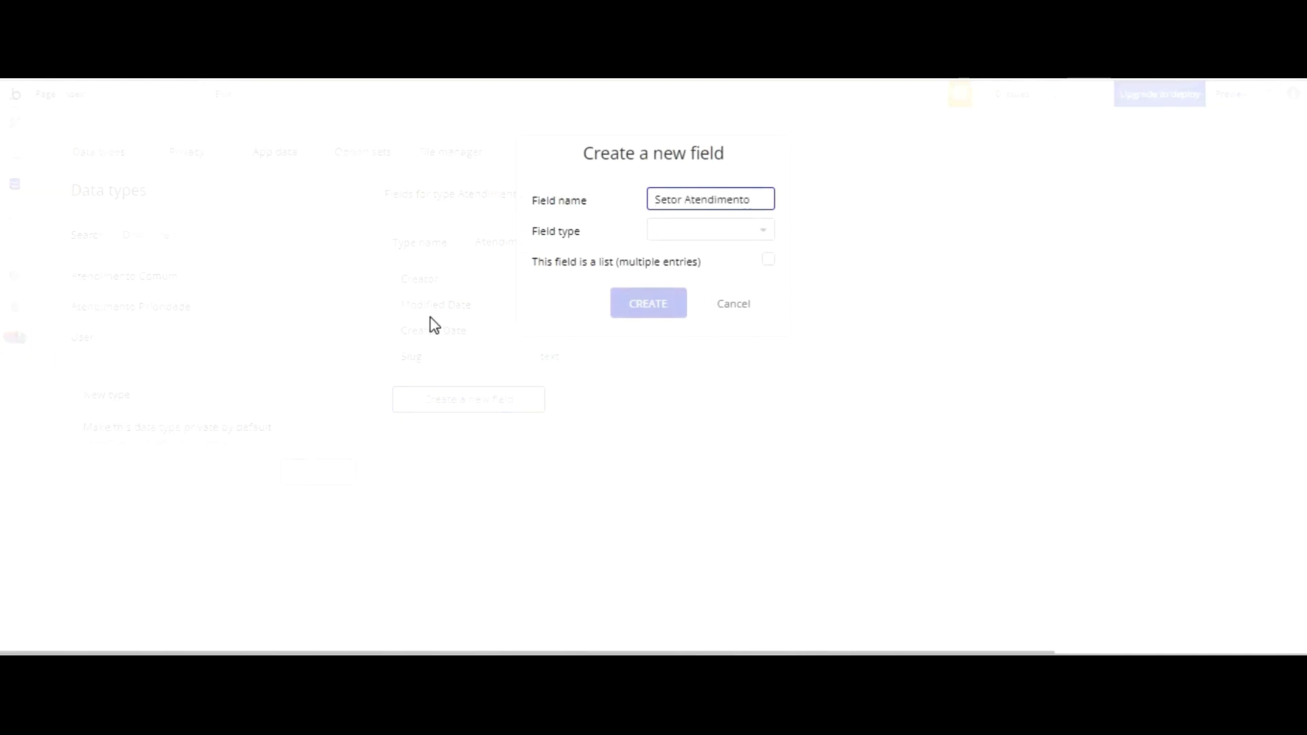
left_click(688, 231)
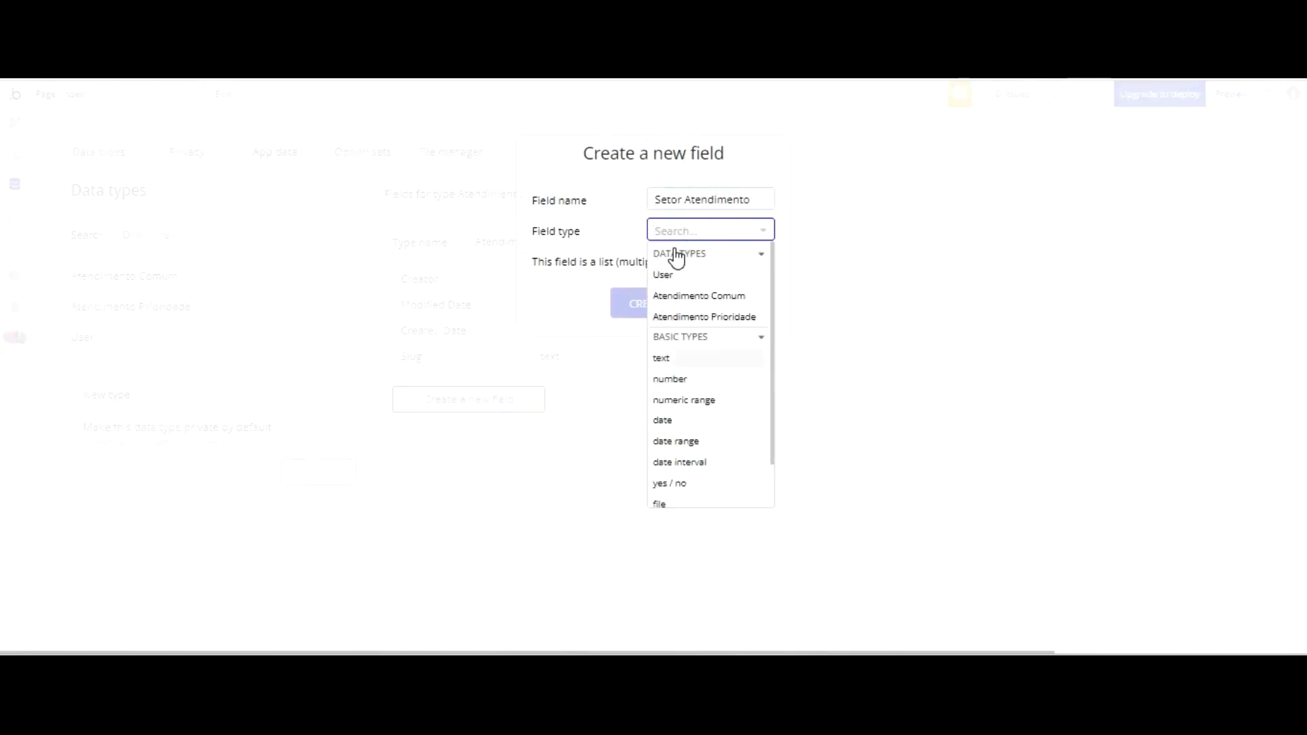
key("Return")
key("Return")
- Add a number field named Número Senha Prioridade to the Atendimento Prioridade data type
key("Return")
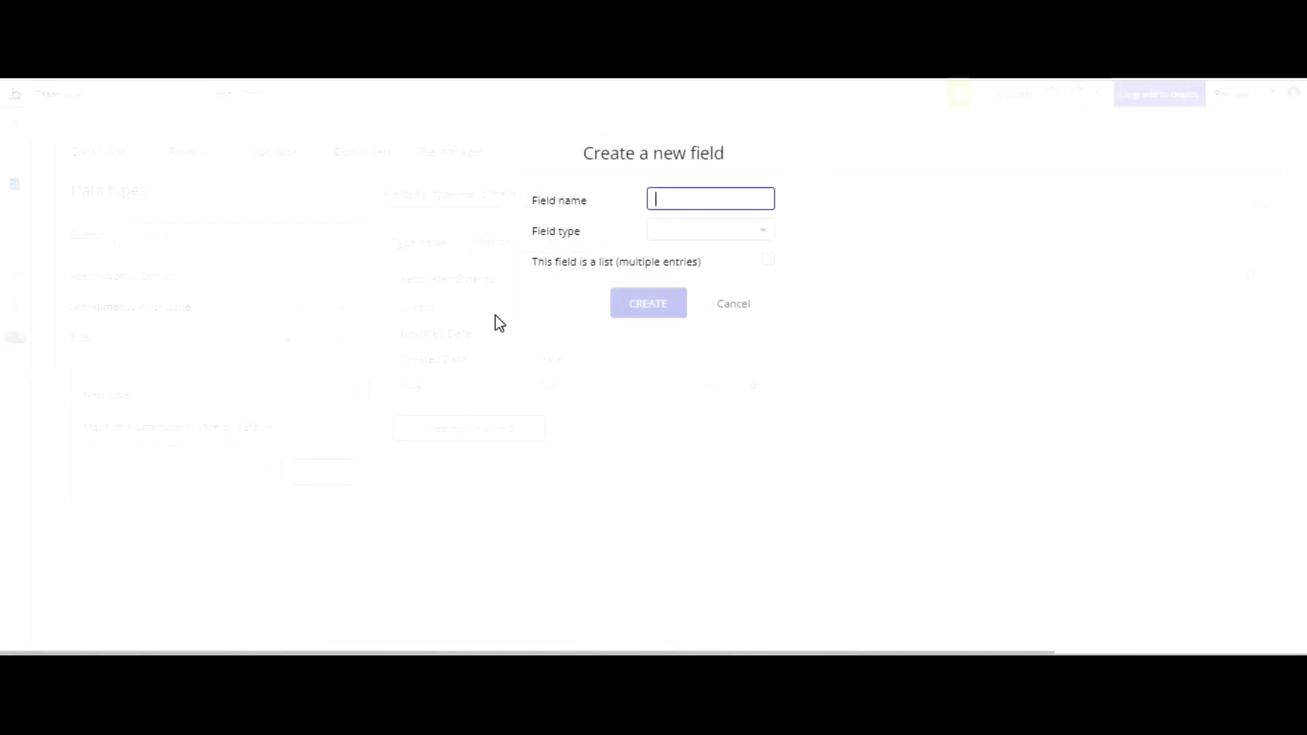
type("Número Senha")
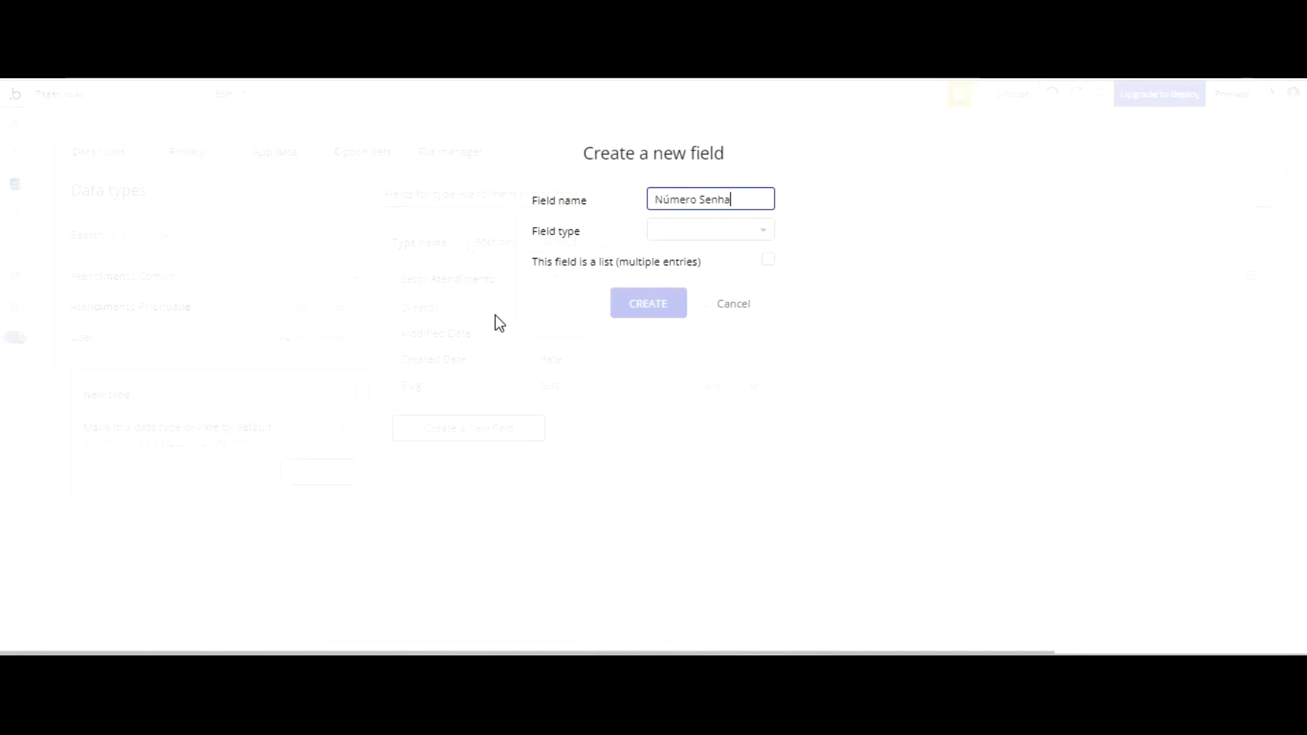
type(" Prioridade")
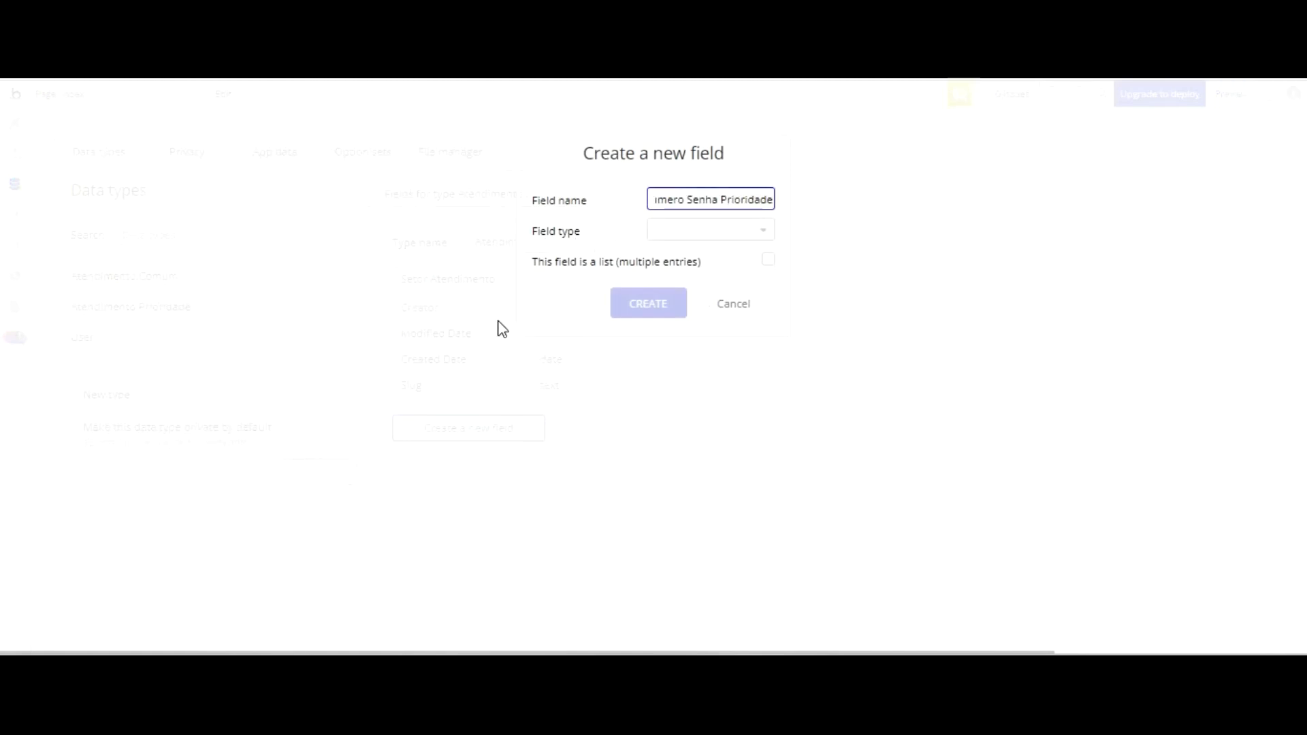
key("Tab")
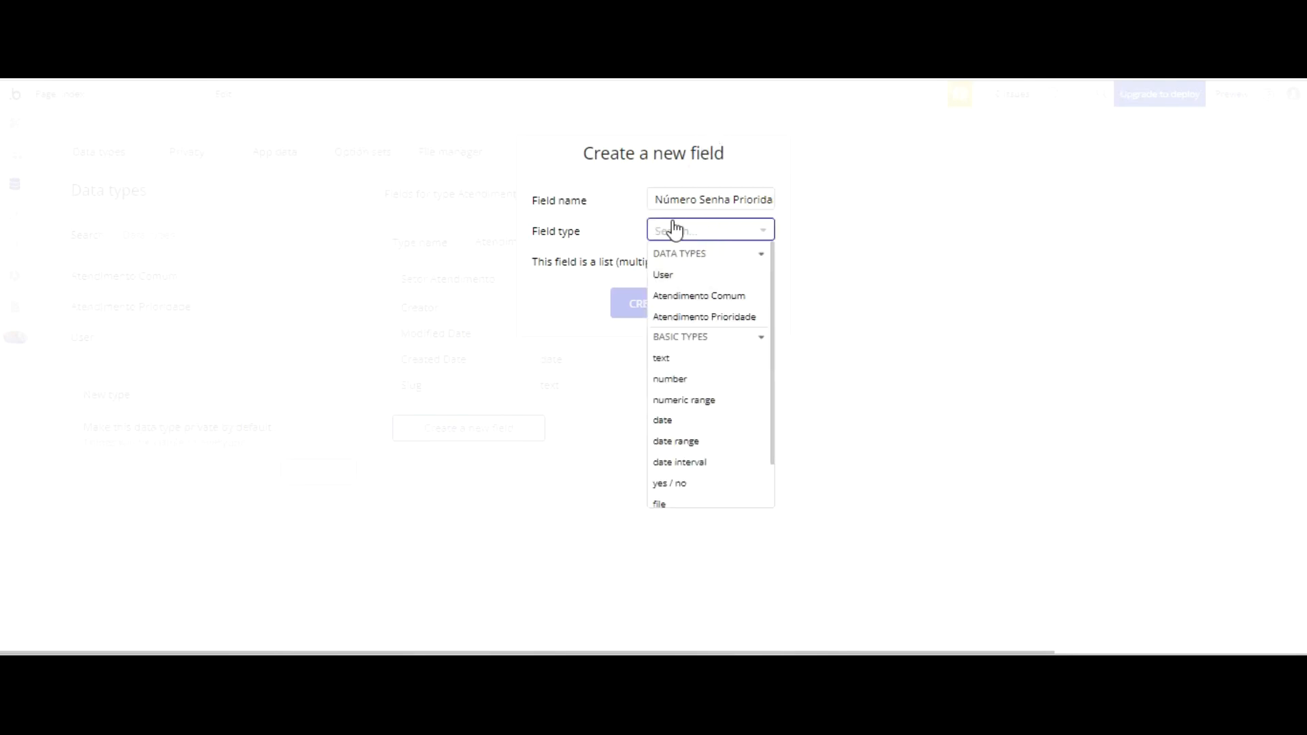
left_click(671, 379)
left_click(644, 303)
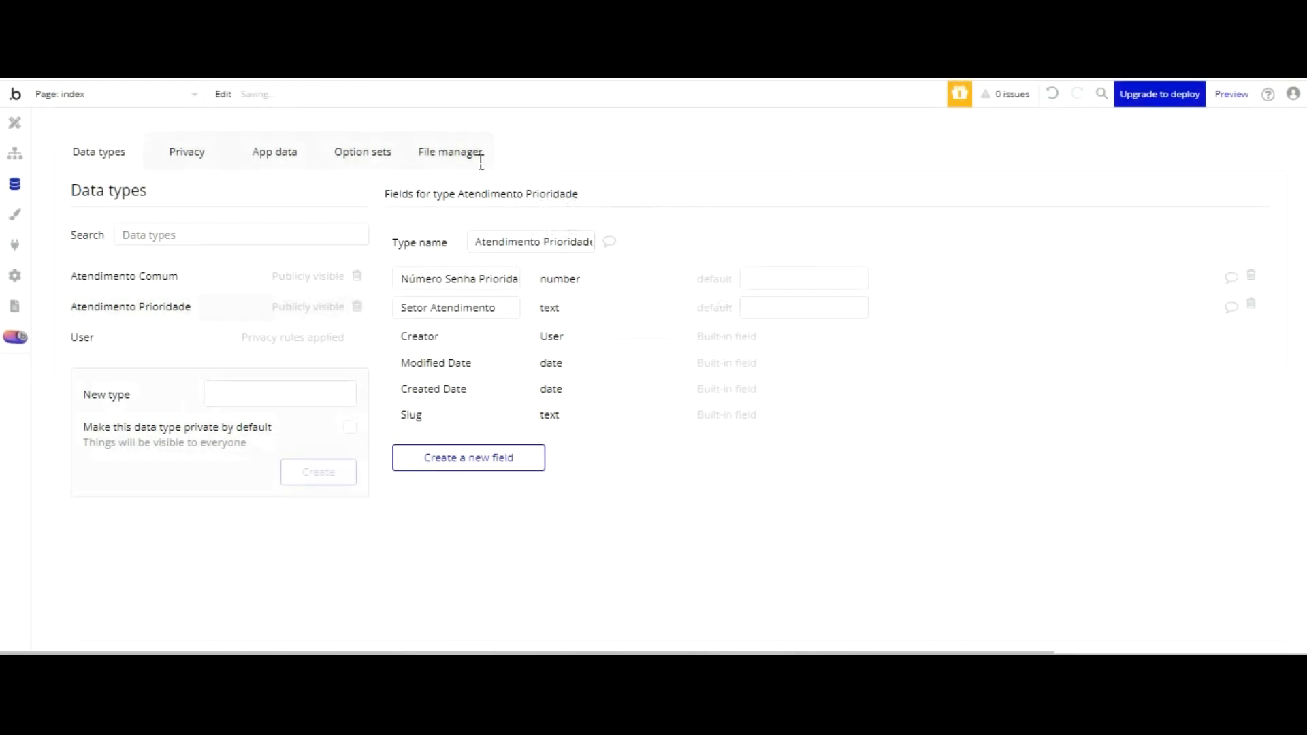
- Rename the text field of the Atendimento Comum data type as Setor Atendimento and compare it with the Atendimento Prioridade fields
left_click(147, 273)
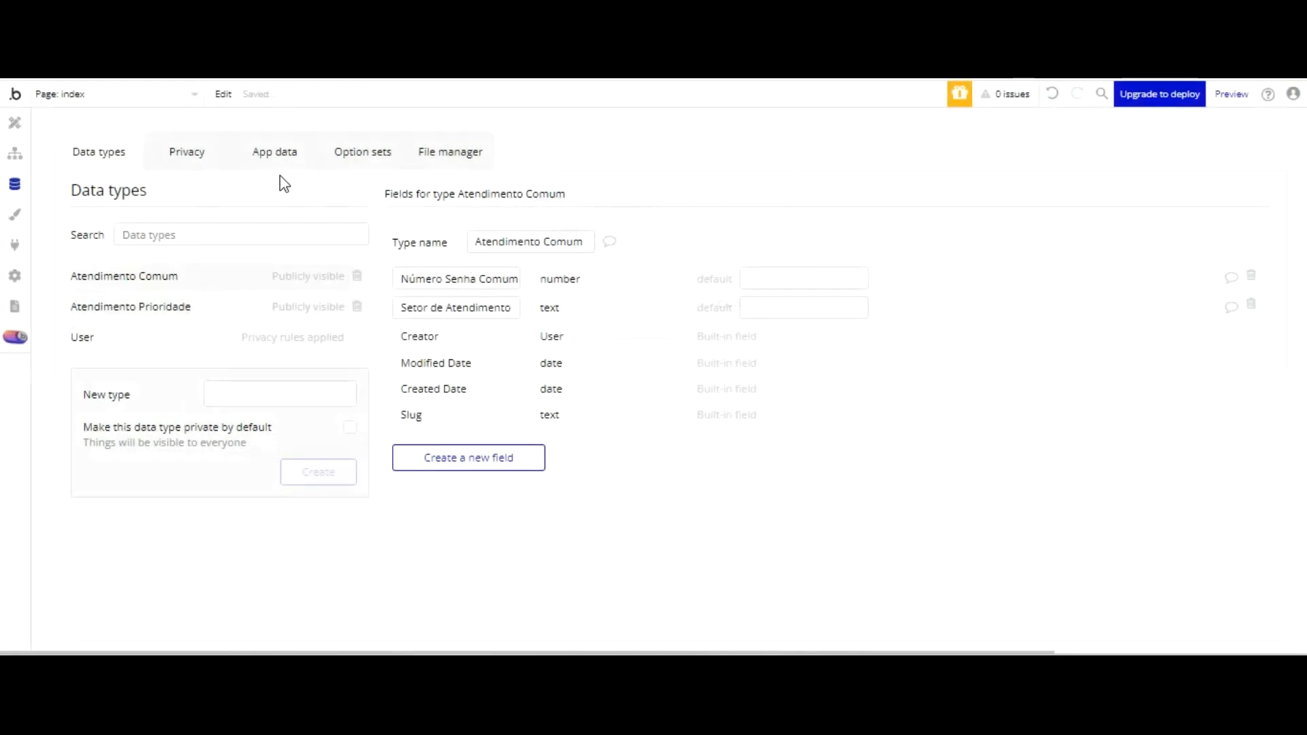
left_click(443, 306)
key("BackSpace")
key("BackSpace")
key("BackSpace")
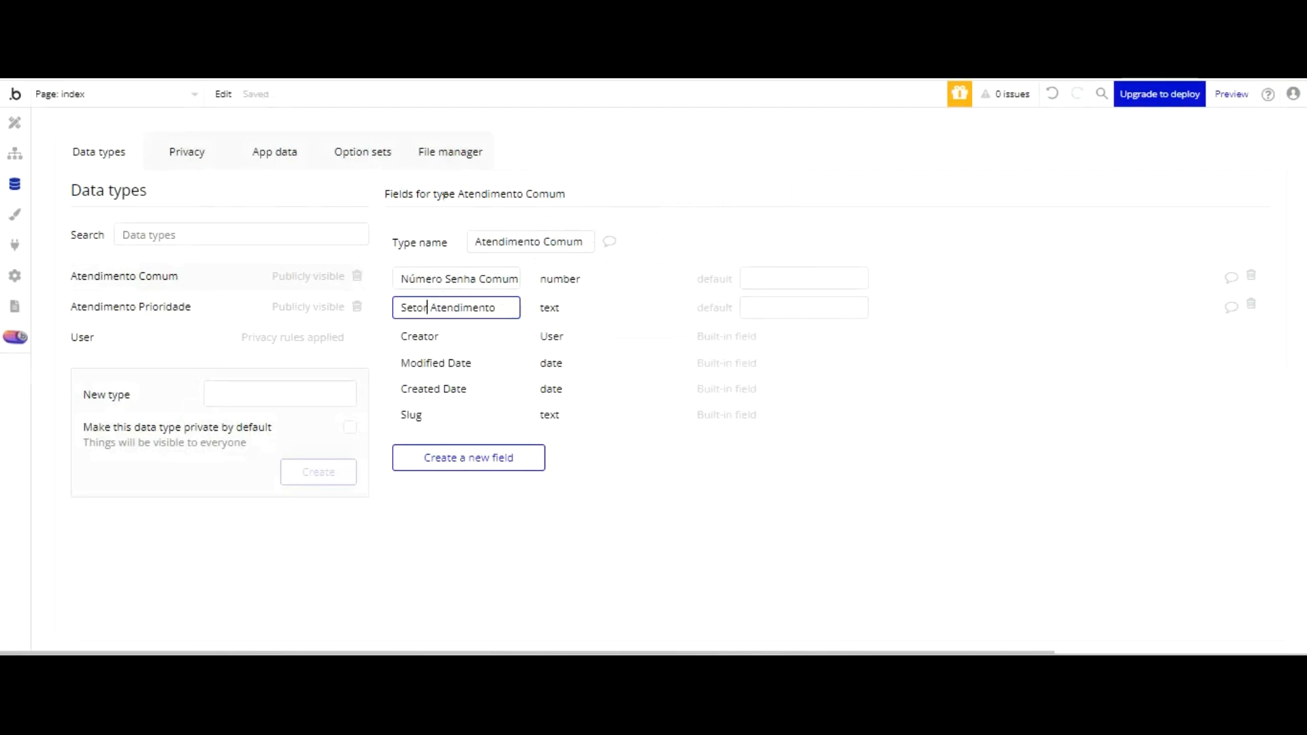
left_click(182, 309)
left_click(159, 276)
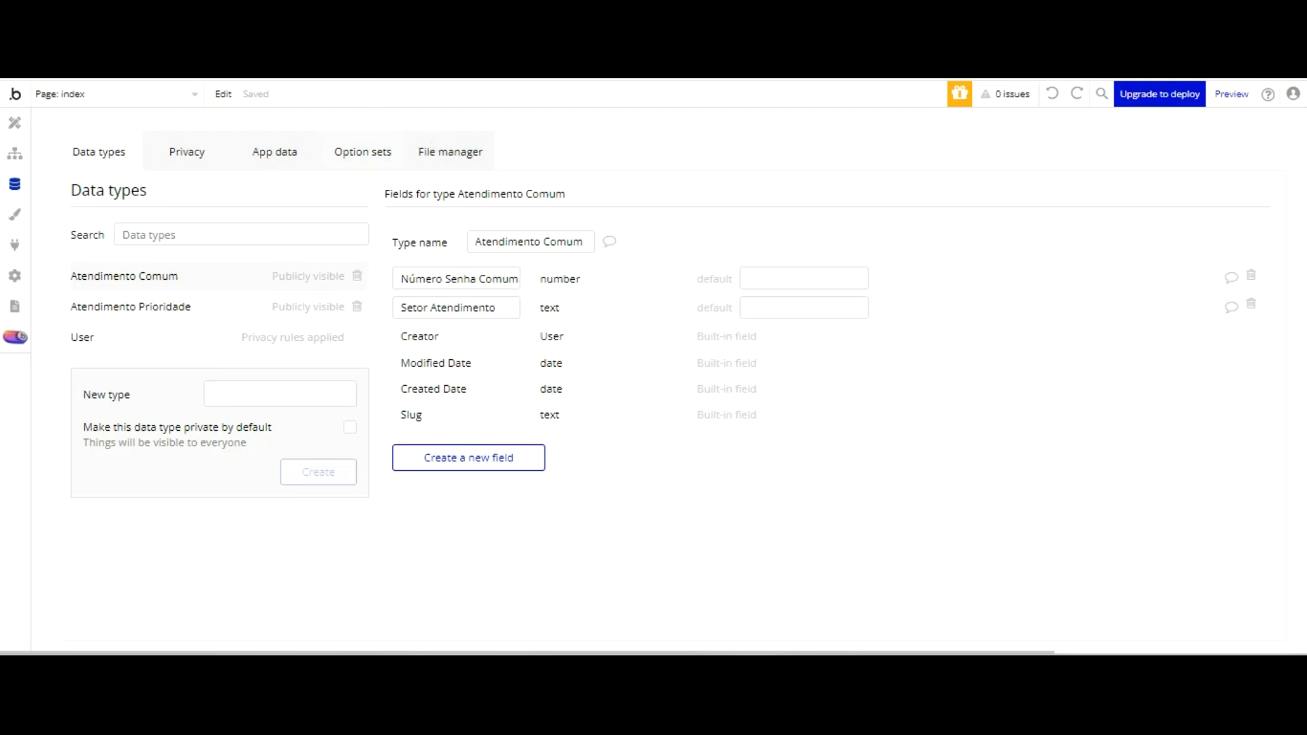
- Create a new option set named Setor Atendimento
left_click(371, 158)
left_click(797, 443)
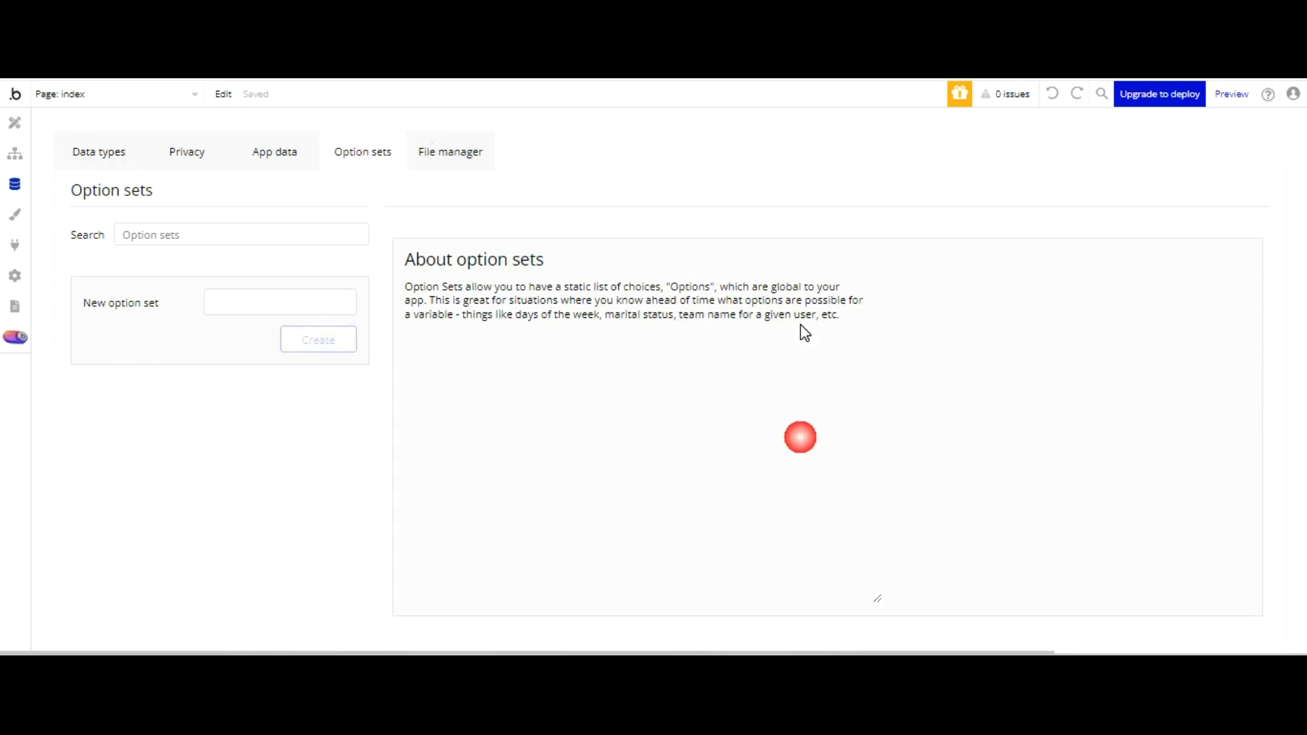
left_click(225, 300)
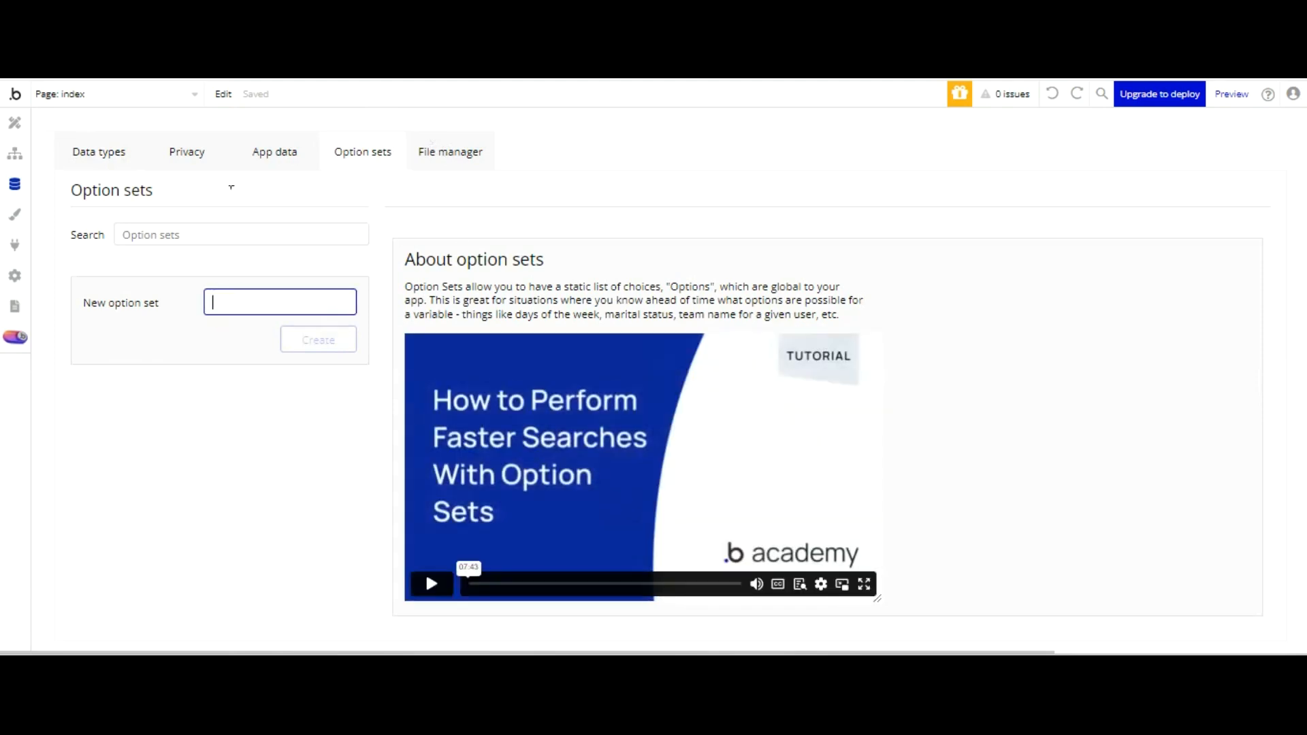
type("Setor At")
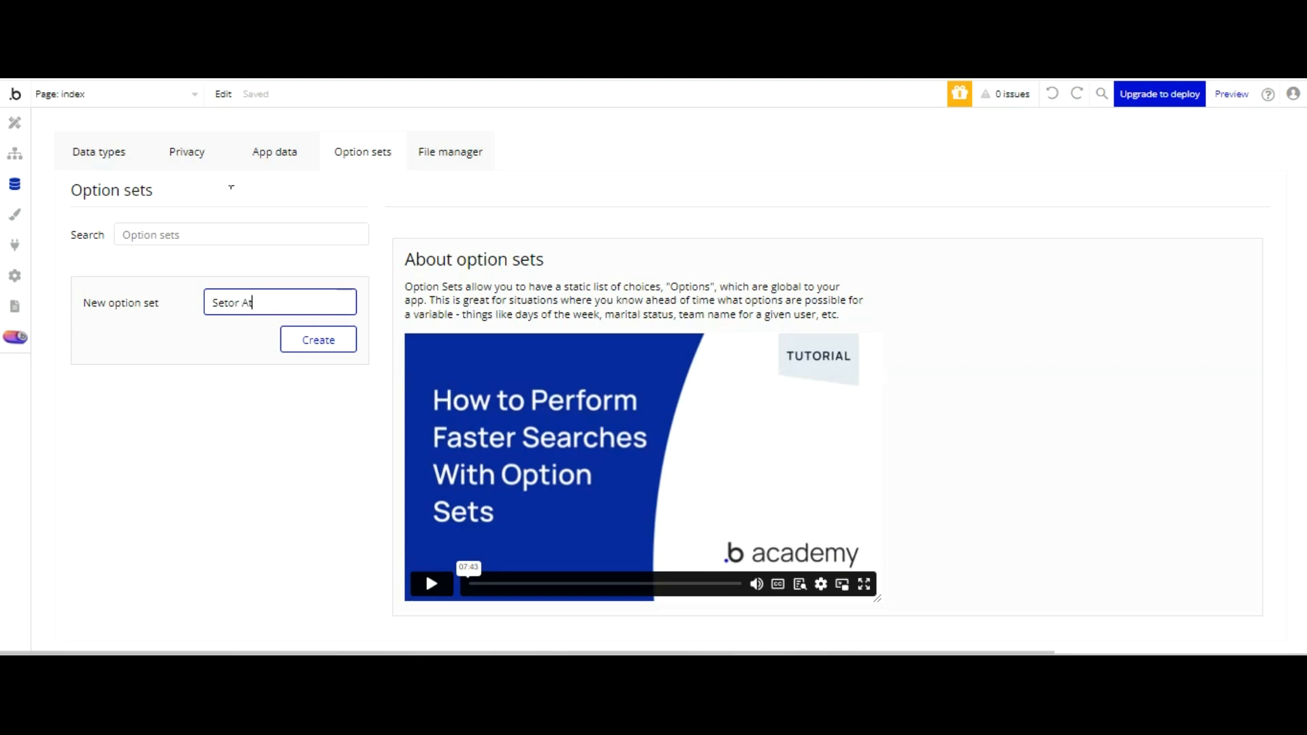
type("endimento")
left_click(317, 340)
- Add the option Agendamento Exame to the Setor Atendimento option set
left_click(540, 434)
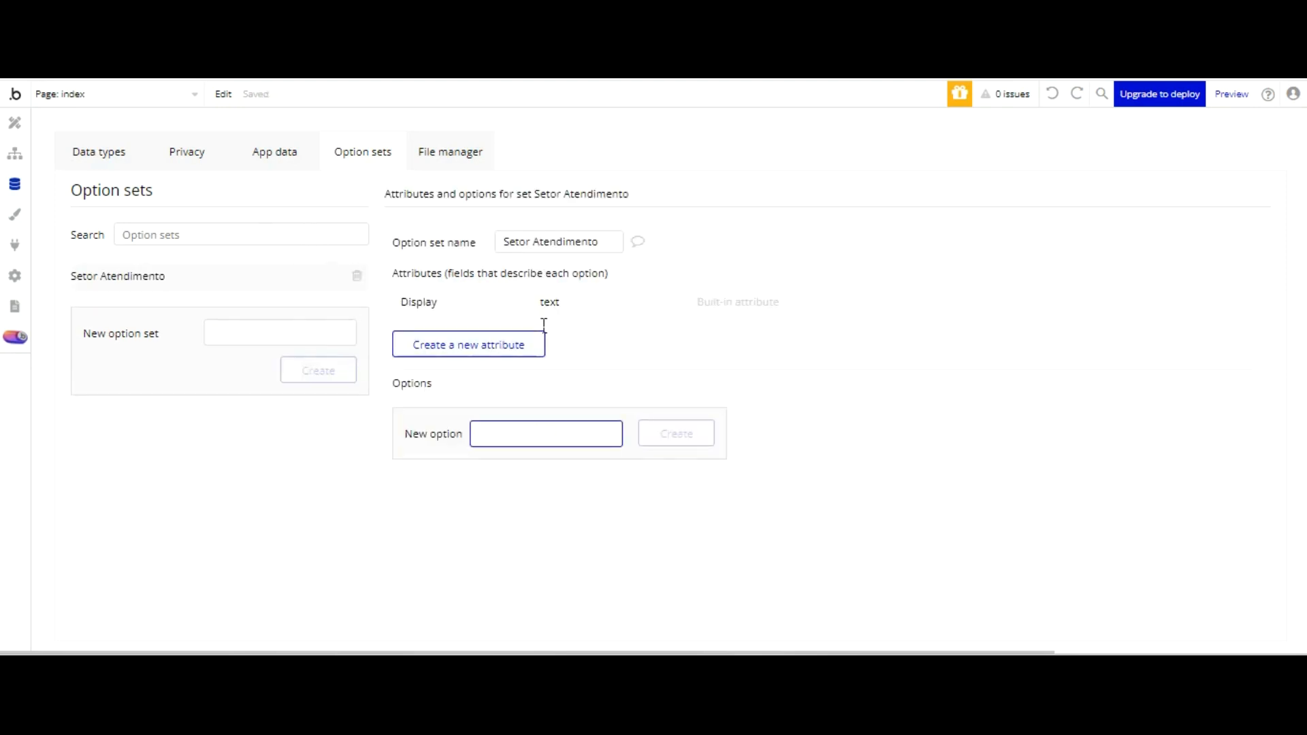
type("Agem")
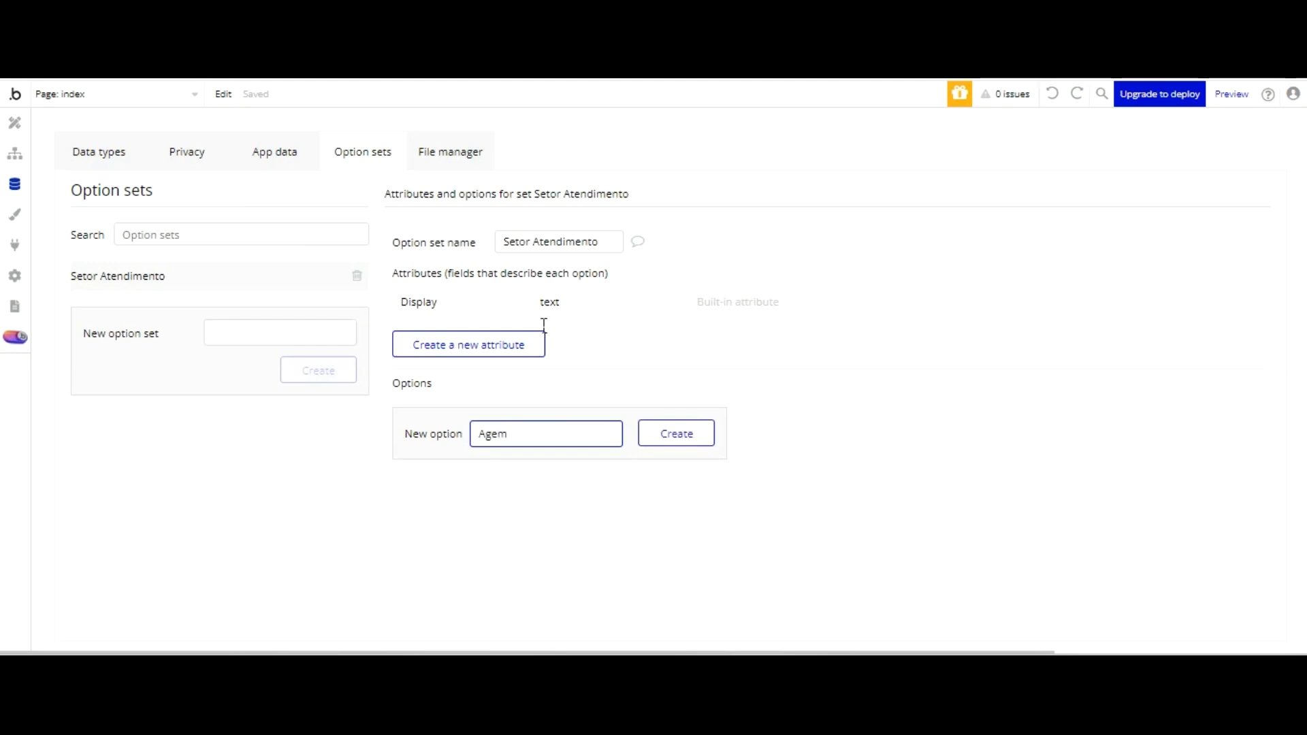
key("BackSpace")
type("ndamento")
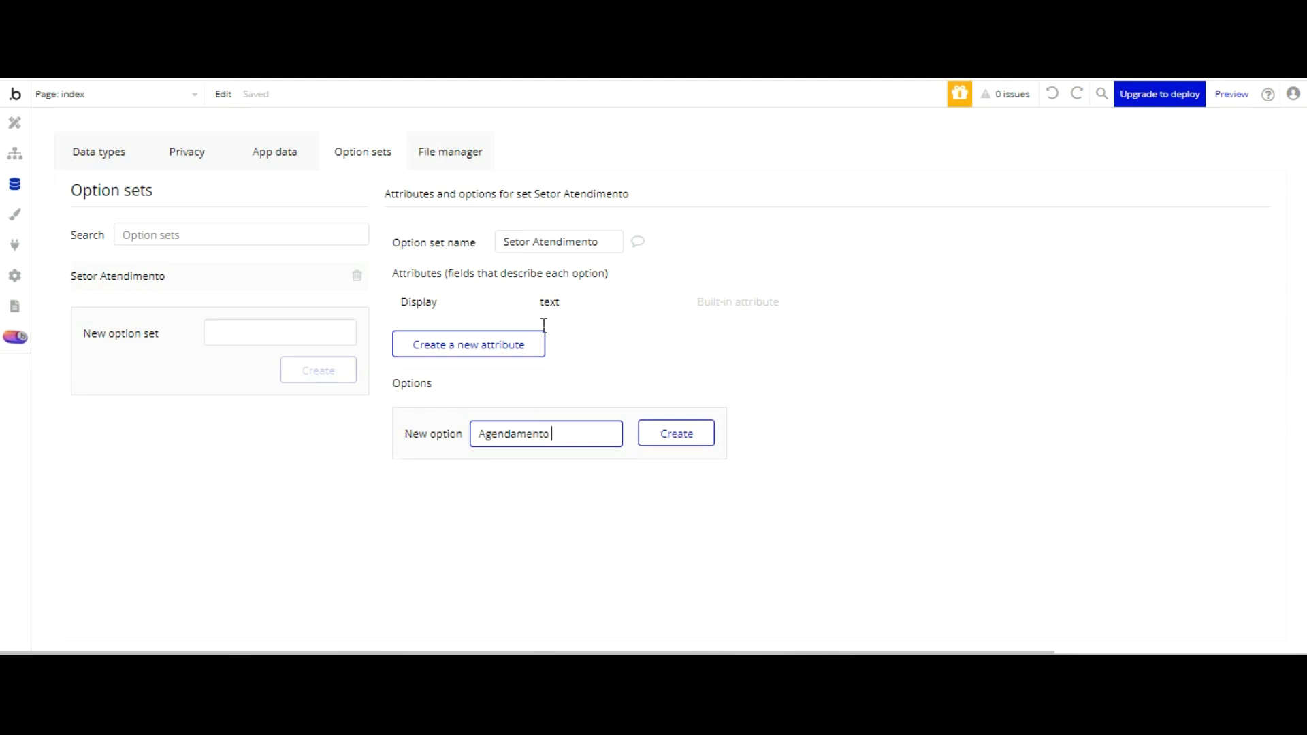
type(" Exame")
left_click(678, 431)
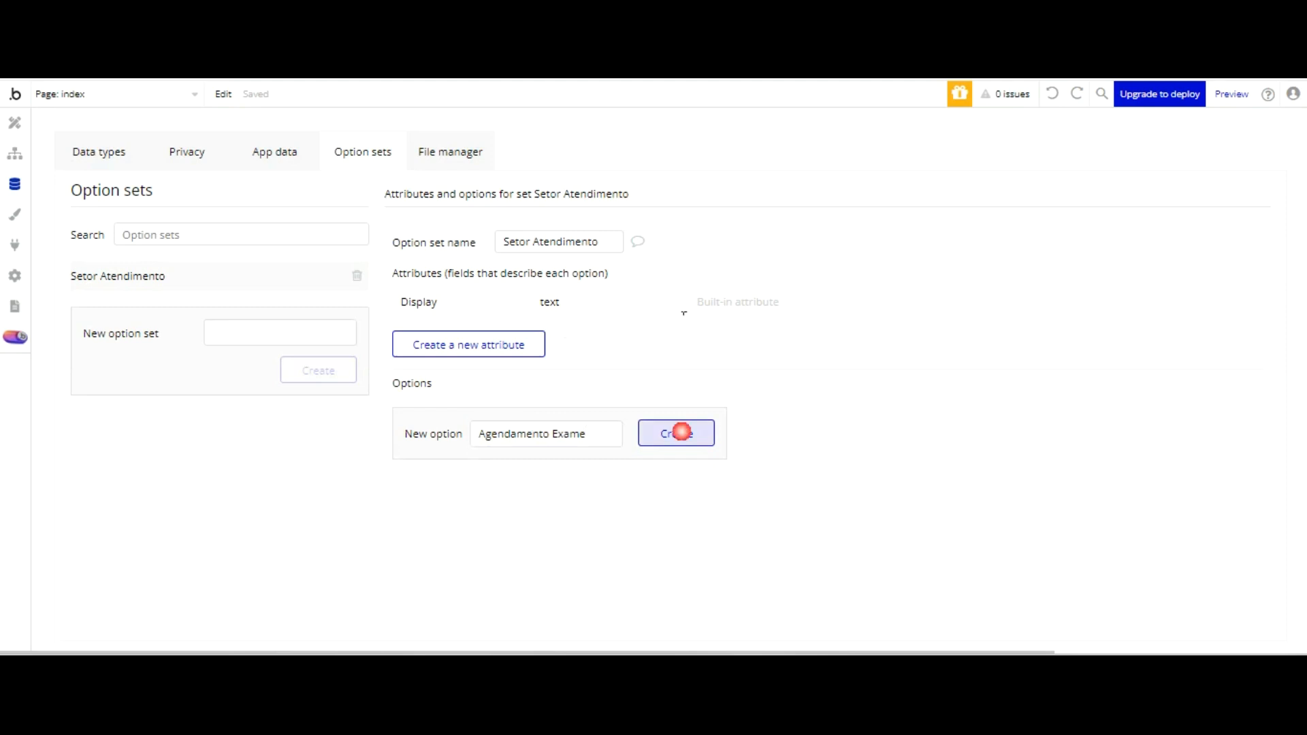
- Add the option Agendamento Médico to the Setor Atendimento option set
type("Age")
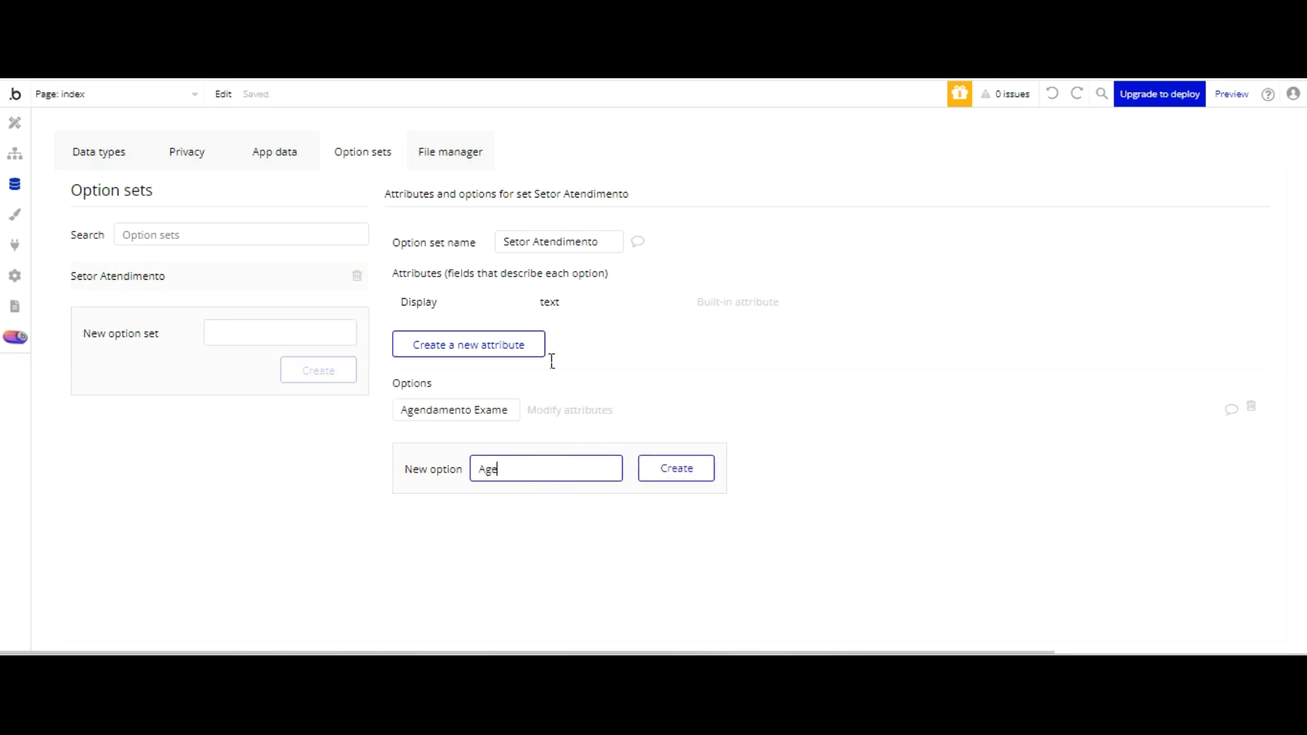
type("ndamento Médico")
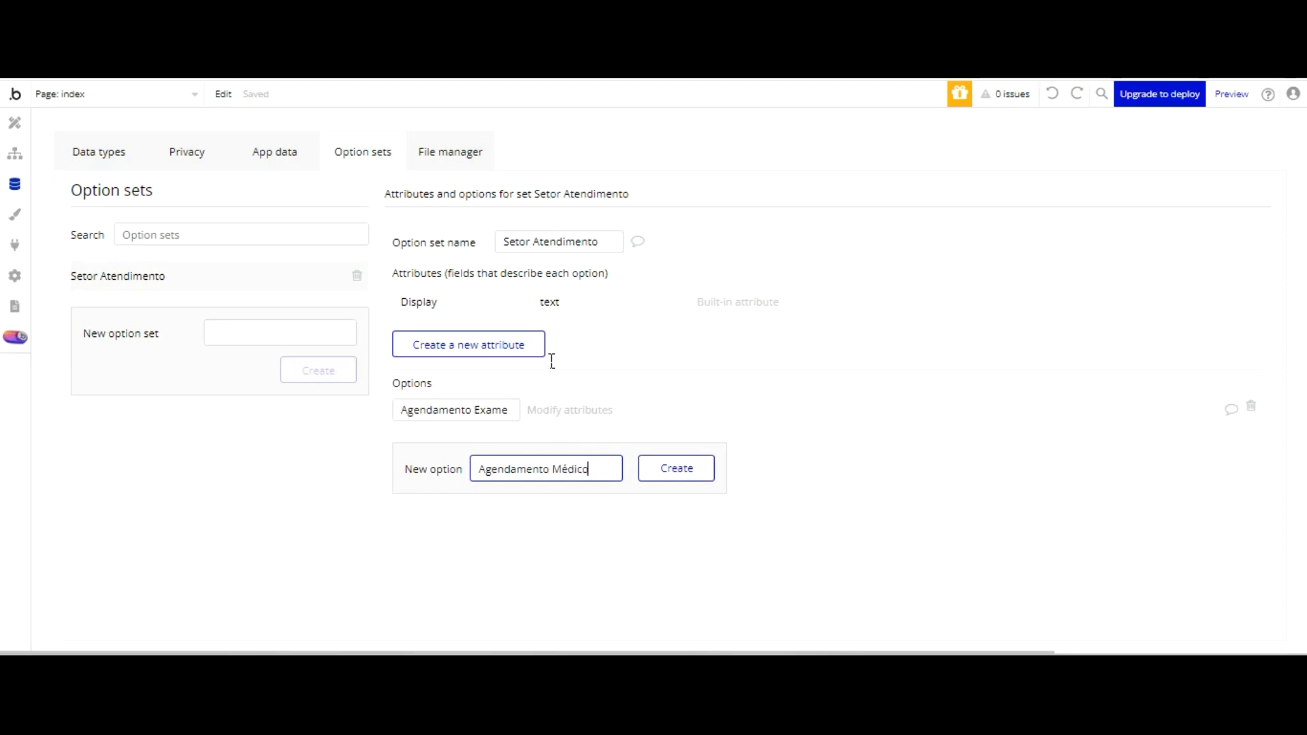
key("Return")
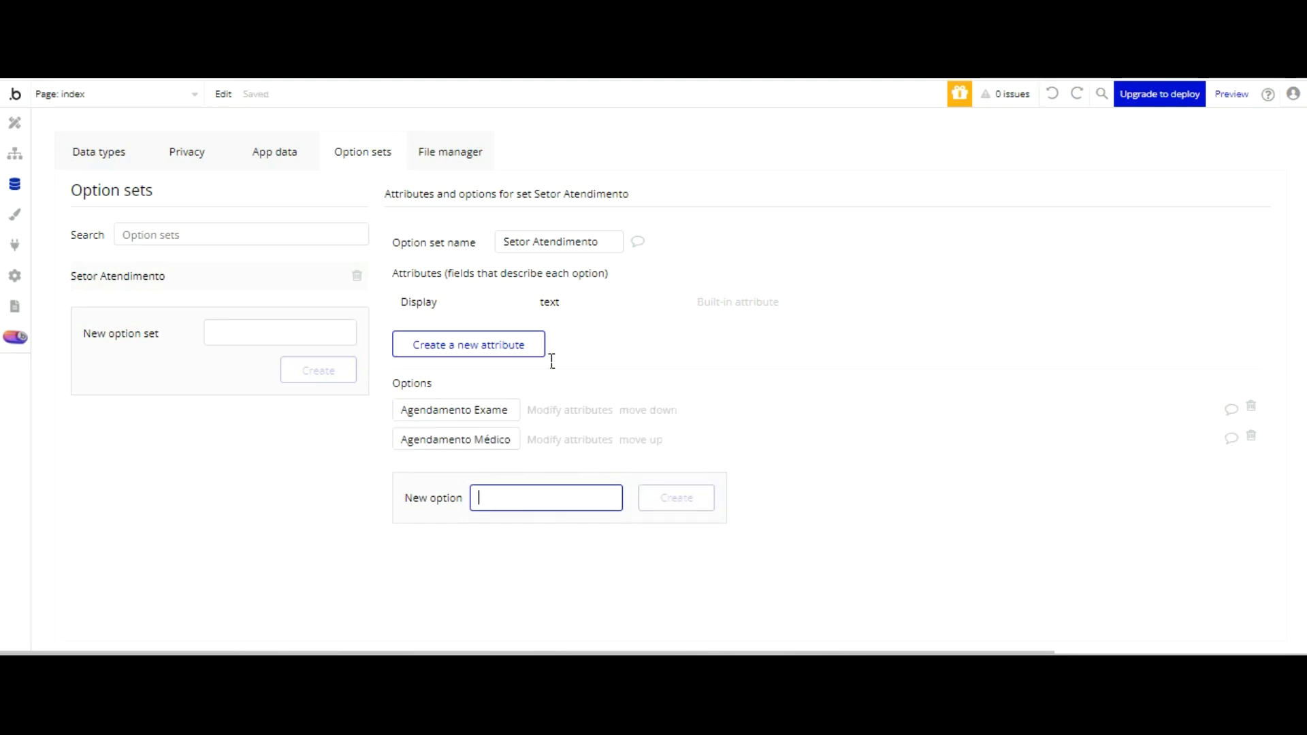
- Add the option Ambulatório to the Setor Atendimento option set
type("Ambul")
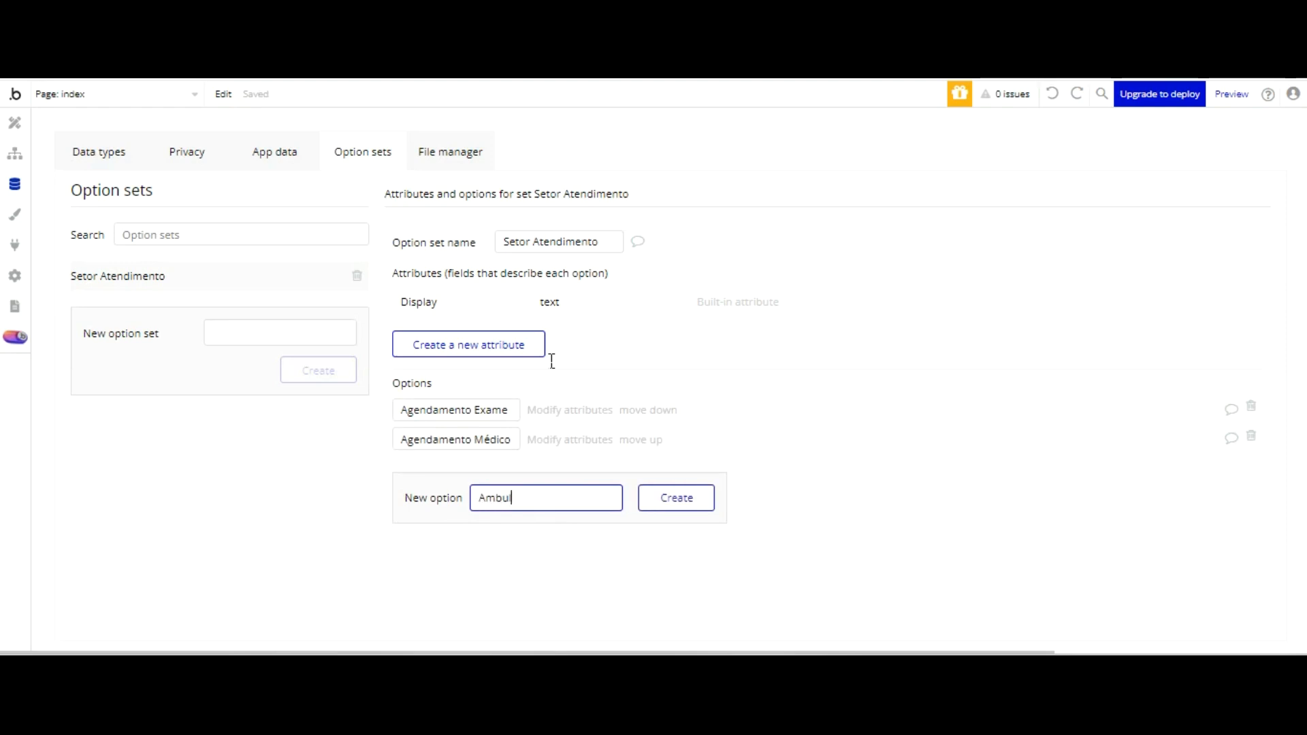
type("atório")
key("Left")
key("Left")
key("Left")
key("Left")
type("l")
key("Return")
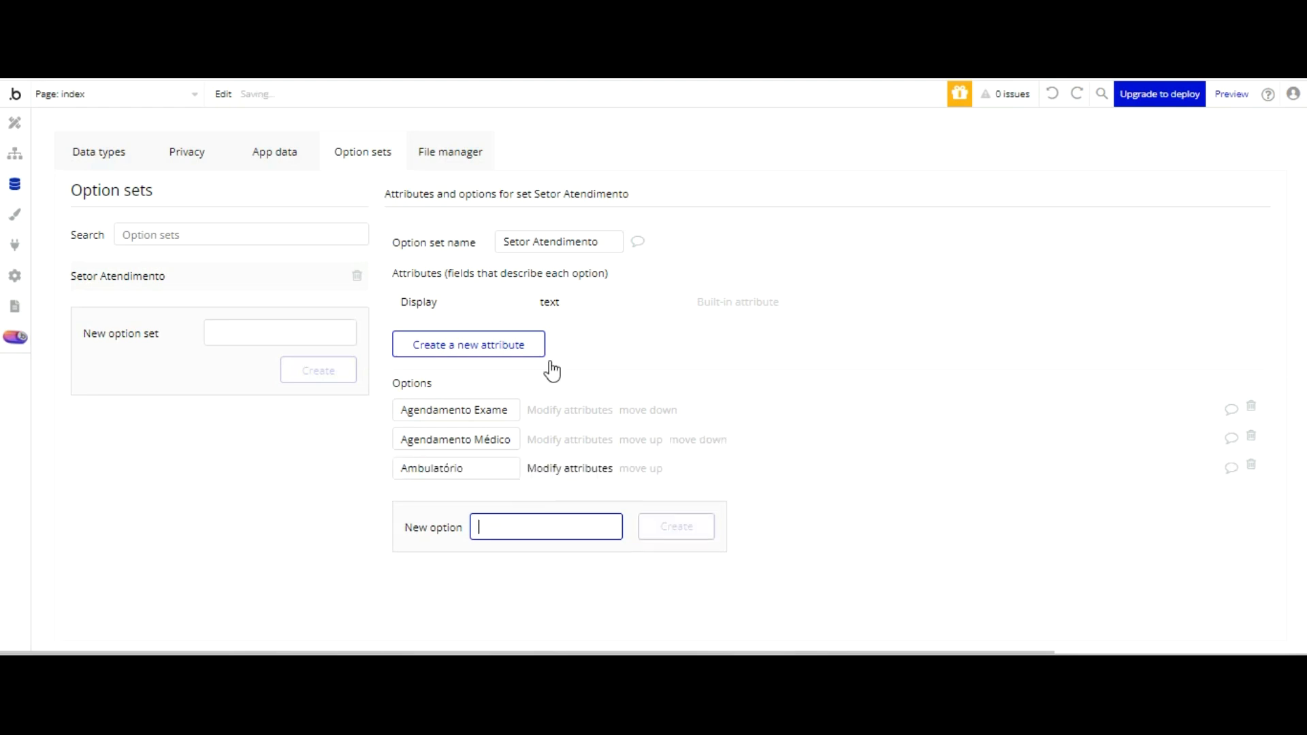
- Add the options Consulta Médica and Exame Clínico to the Setor Atendimento option set
type("Consulta Médica")
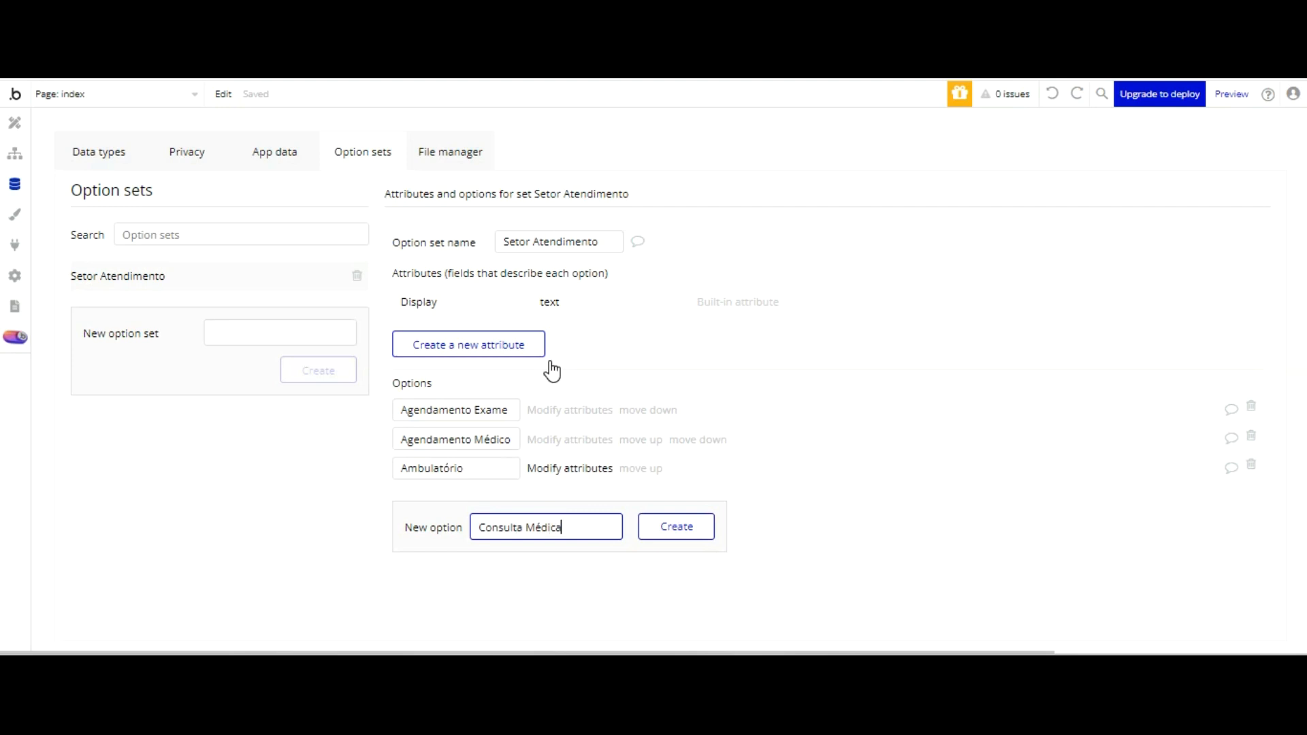
key("Return")
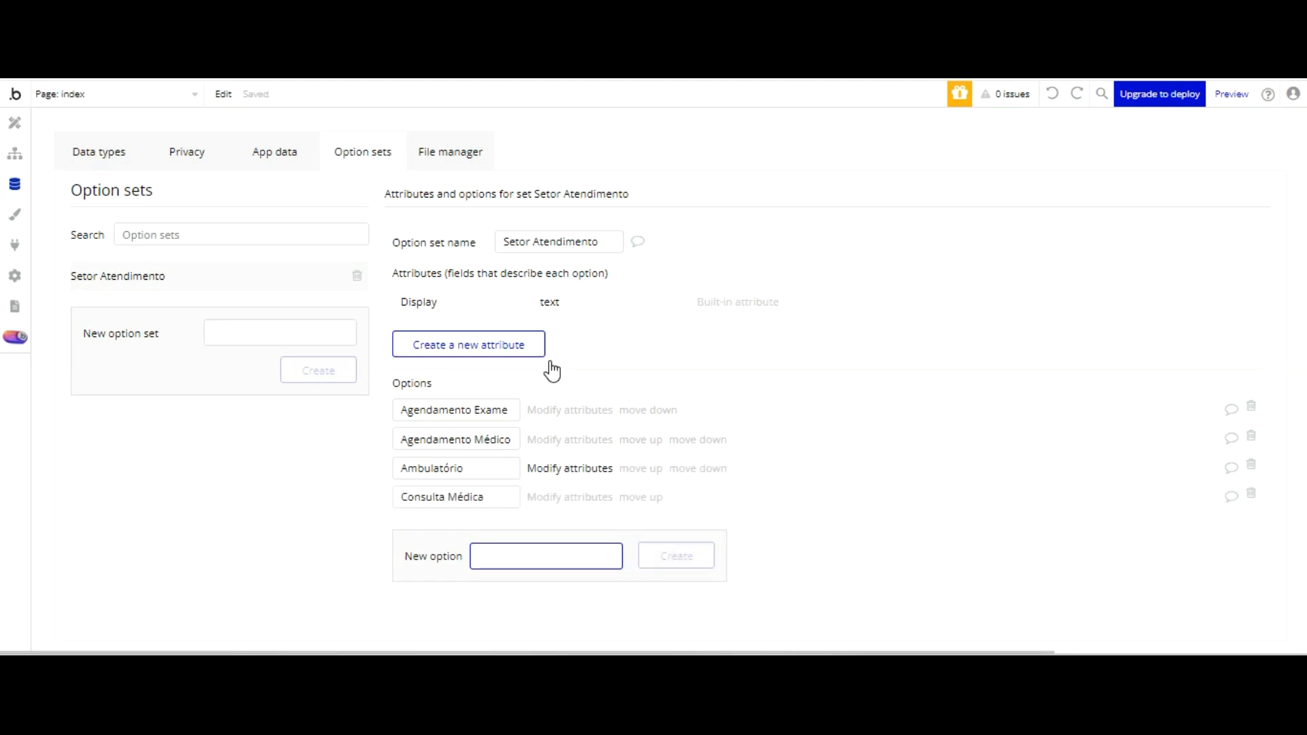
type("Exame Clínico")
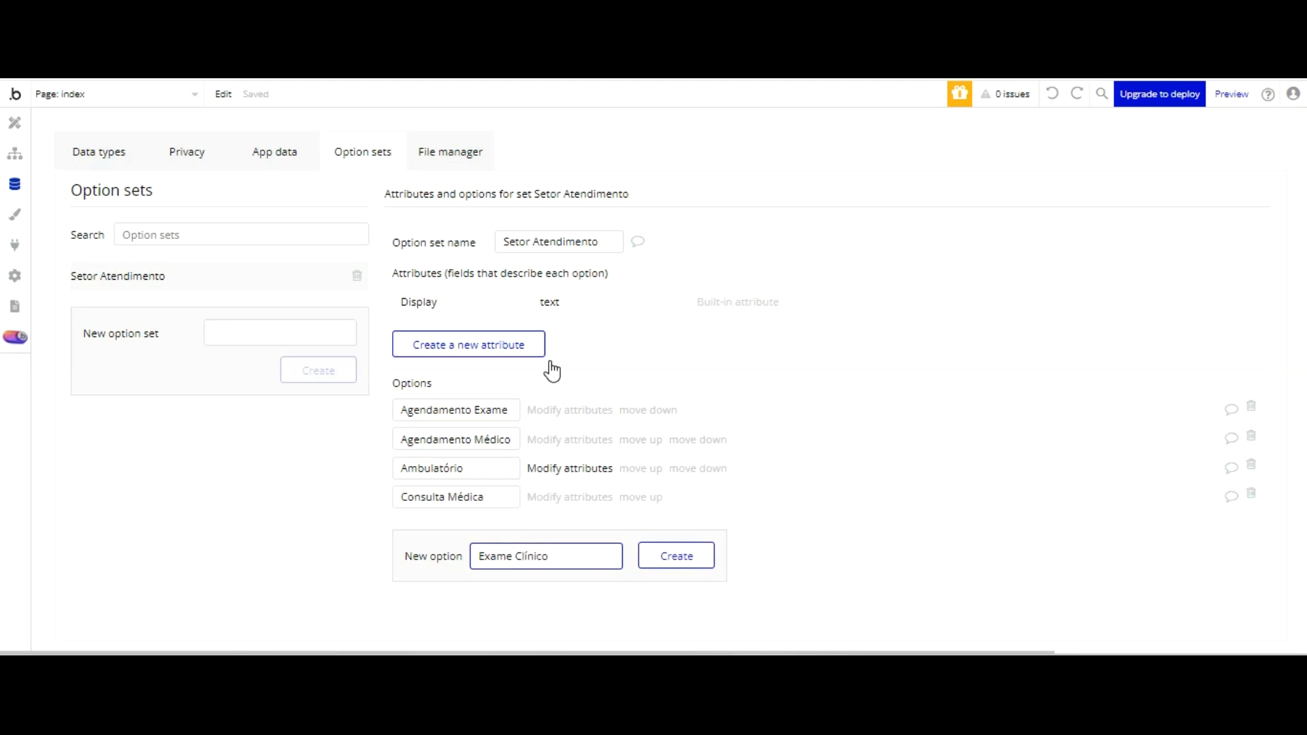
key("Return")
- Add the options Exame Imagem and Reagendamento to the Setor Atendimento option set
type("Exame")
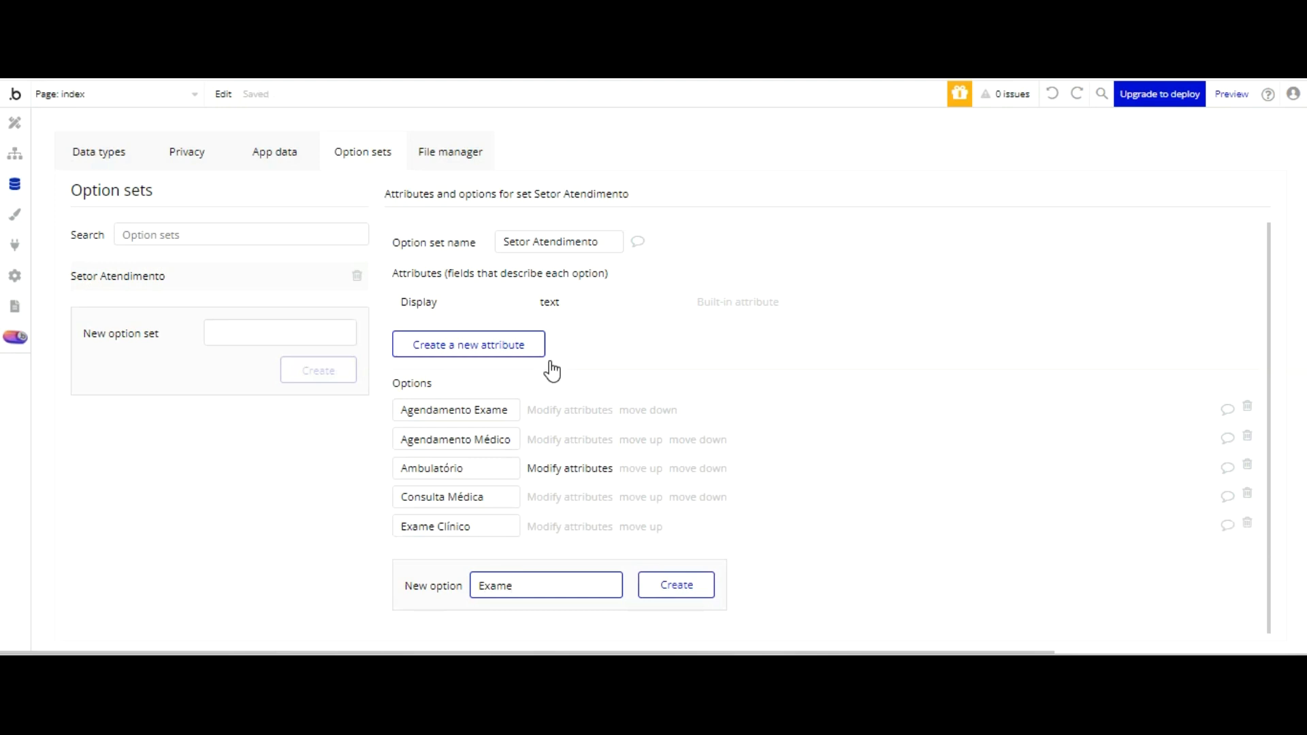
type("Imagem")
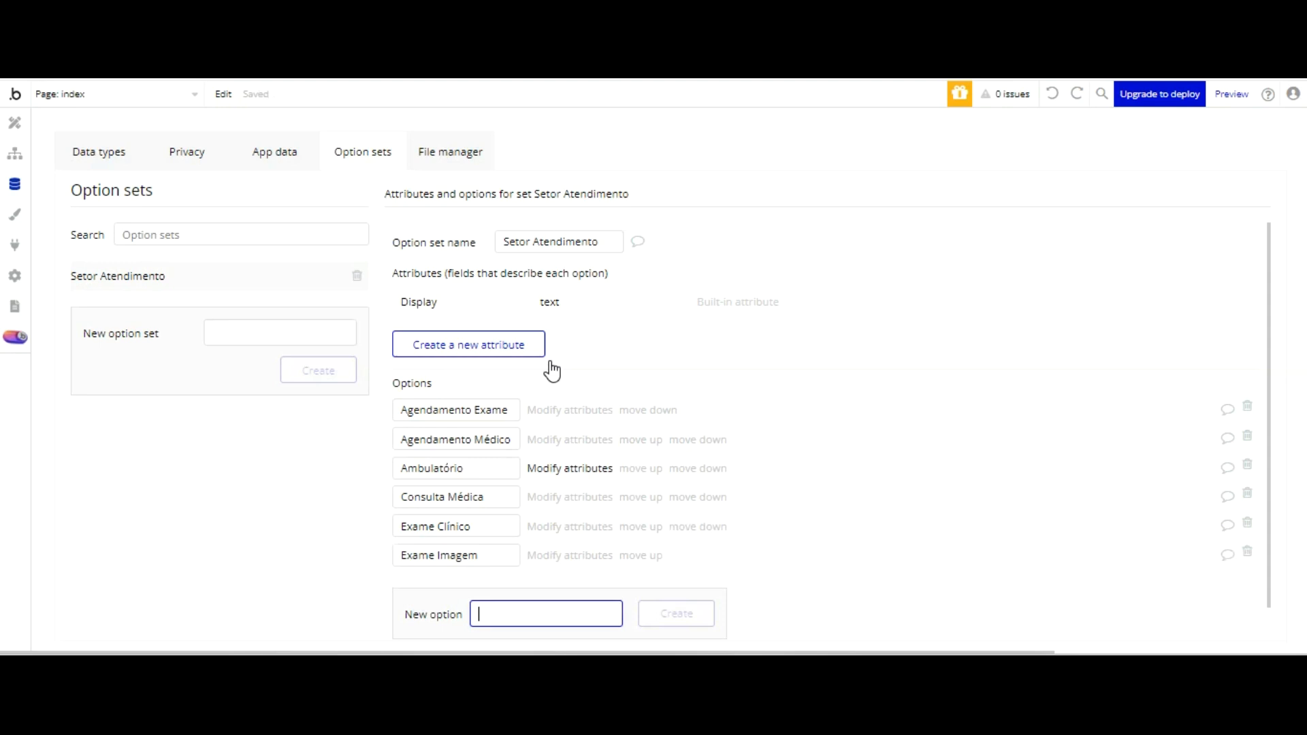
type("Reagendamento")
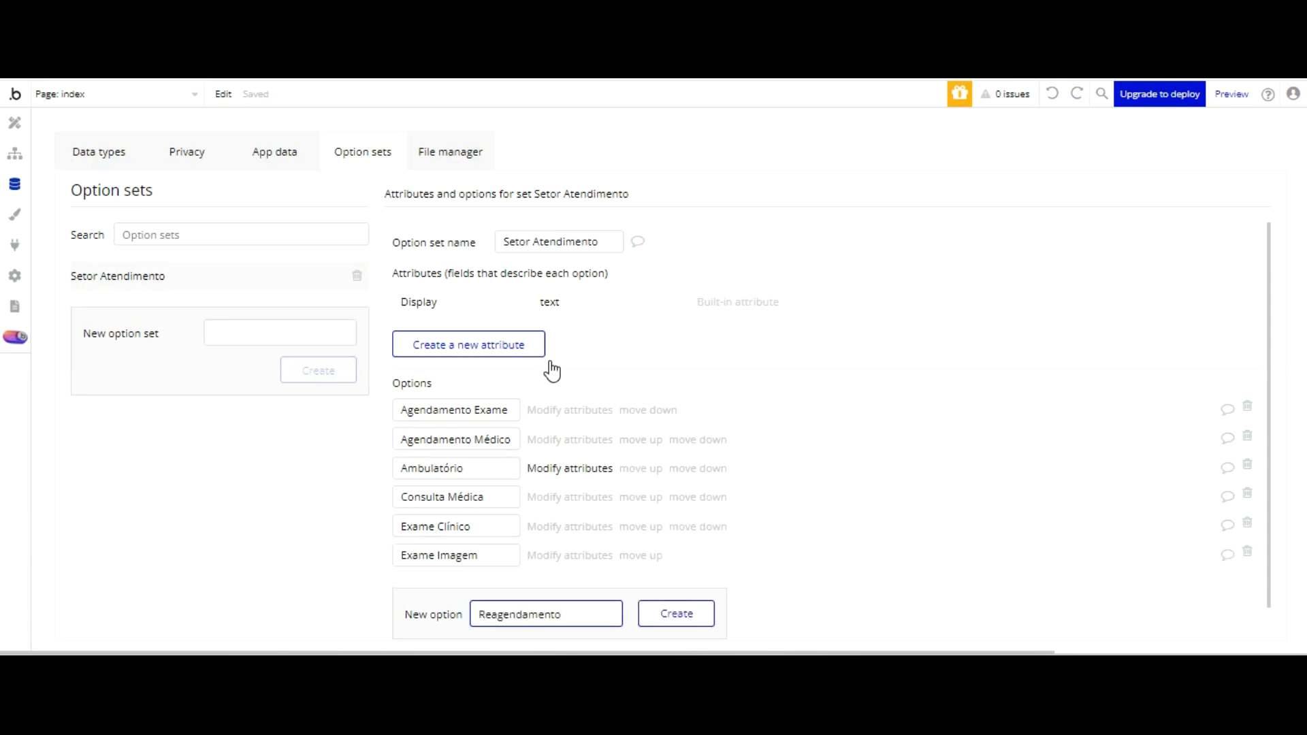
key("Return")
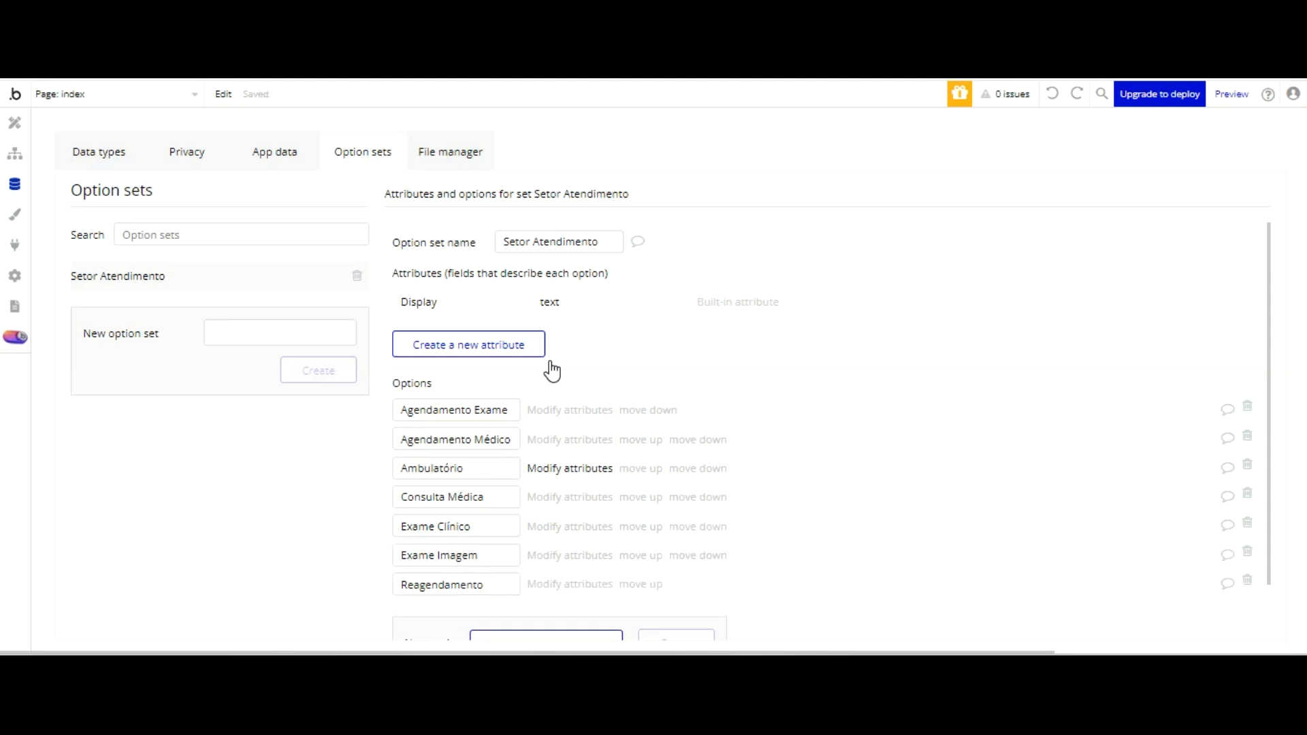
- Add the option Retirar Exame to the Setor Atendimento option set
type("Retirar Exame")
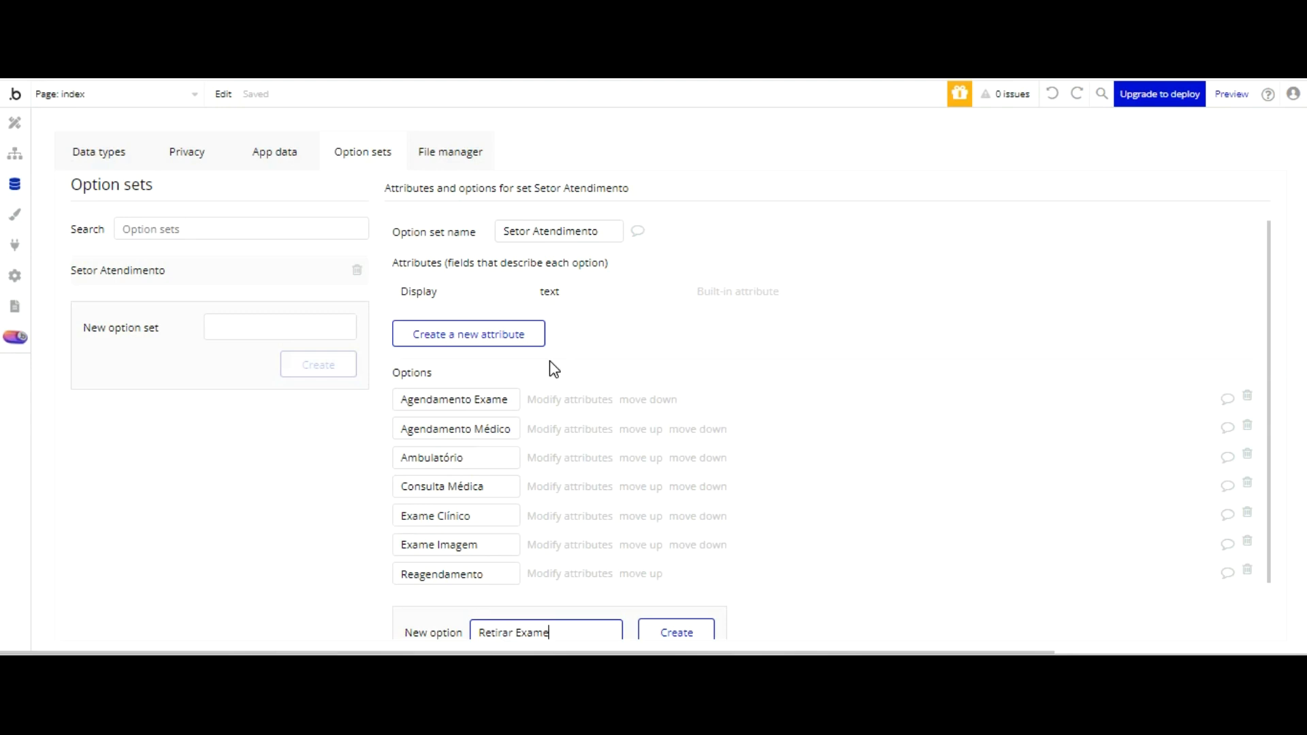
key("Return")
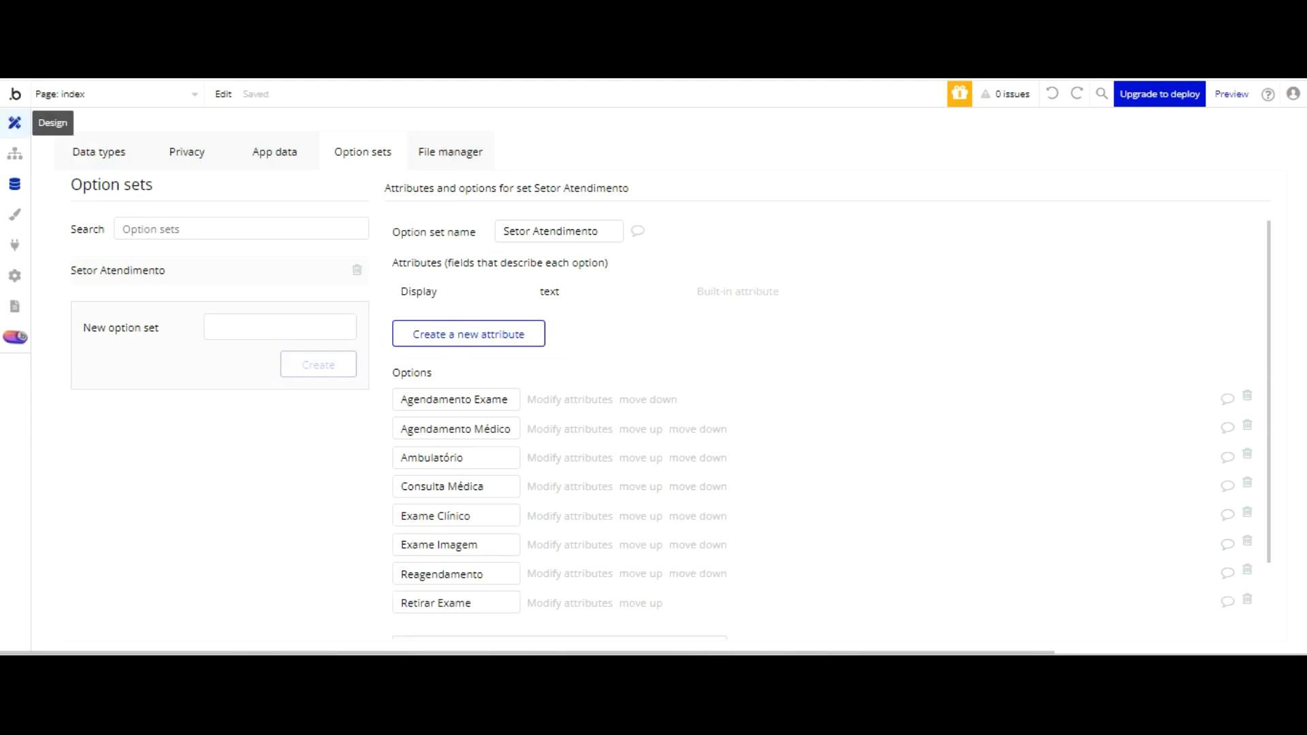
- Return to the page design and set the background color of the priority sector group to blue #1947D1
left_click(14, 123)
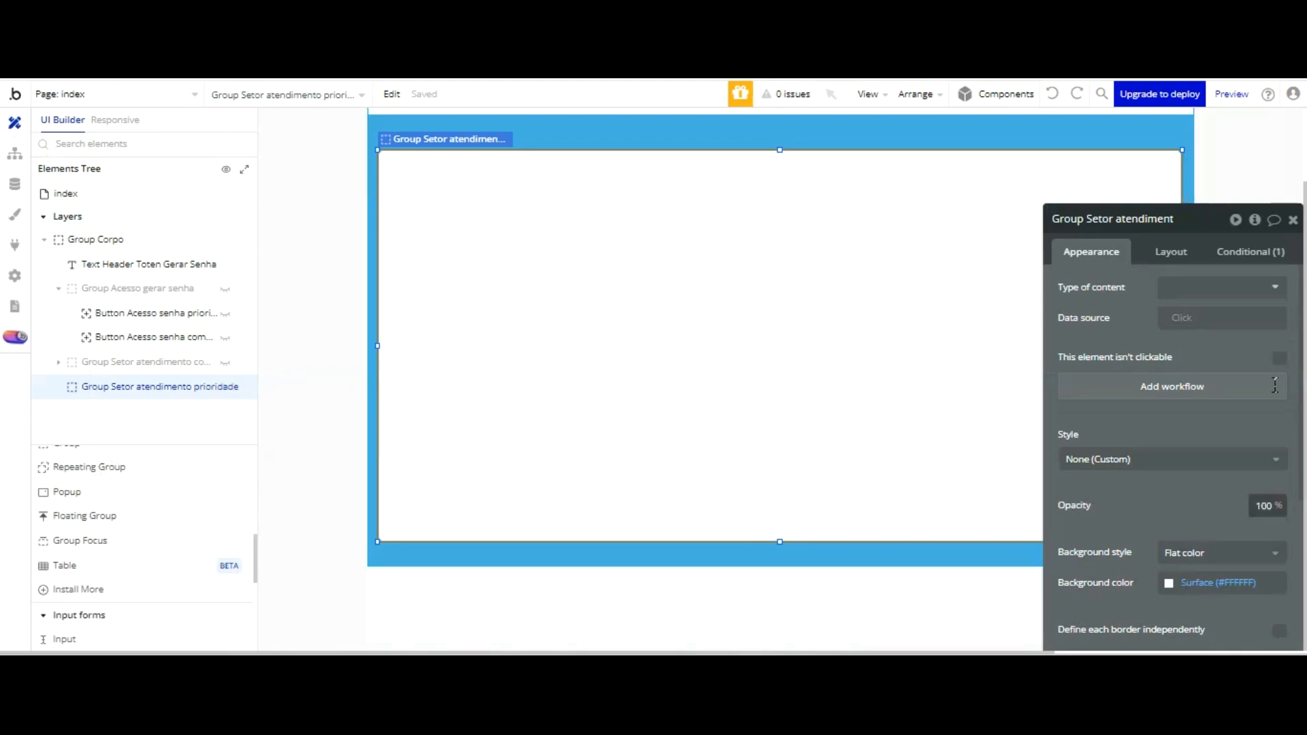
left_click_drag(1178, 308, 1043, 218)
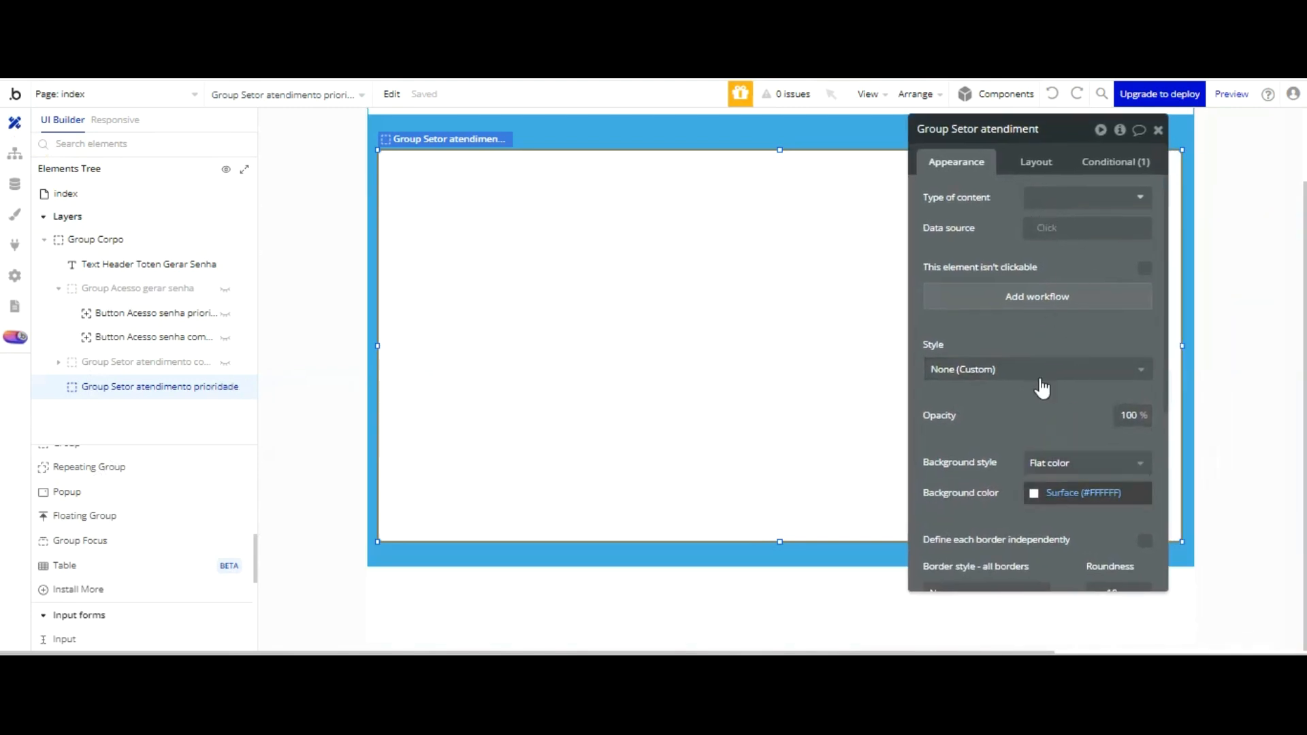
left_click(1041, 497)
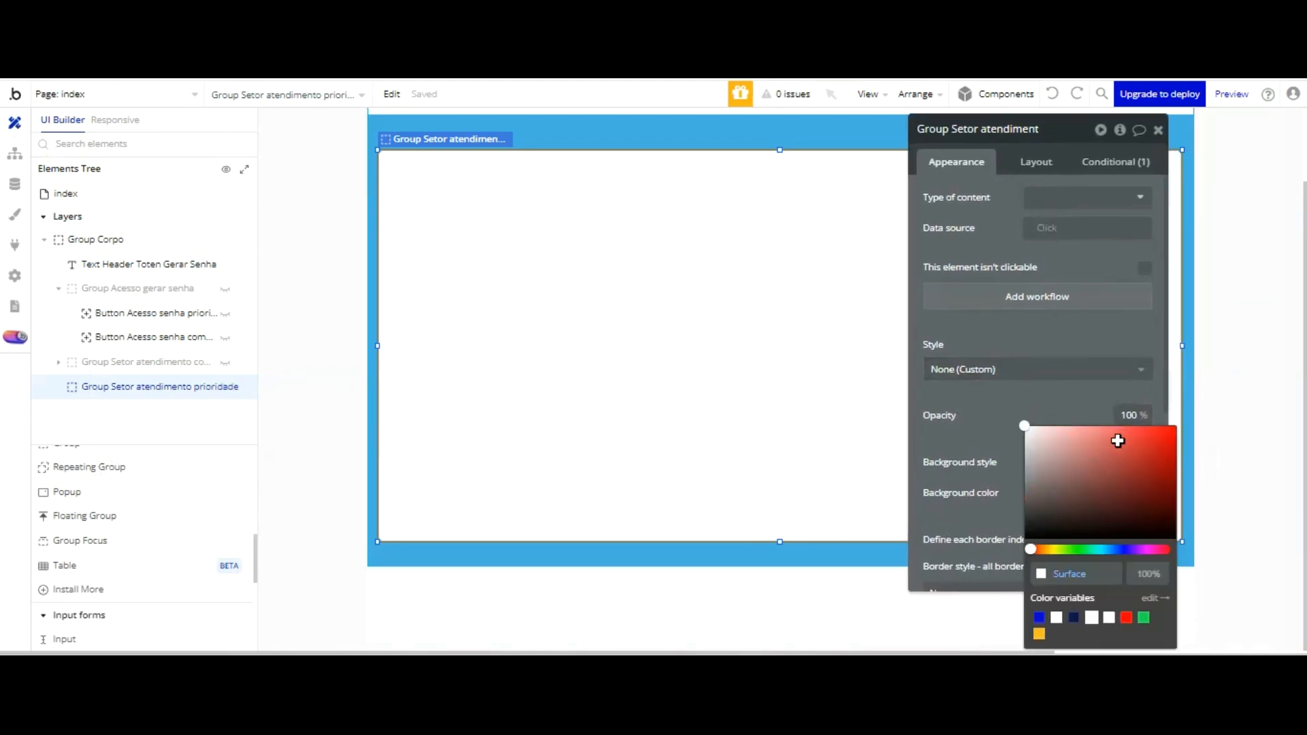
left_click(1118, 550)
left_click_drag(1139, 477, 1158, 447)
left_click(653, 363)
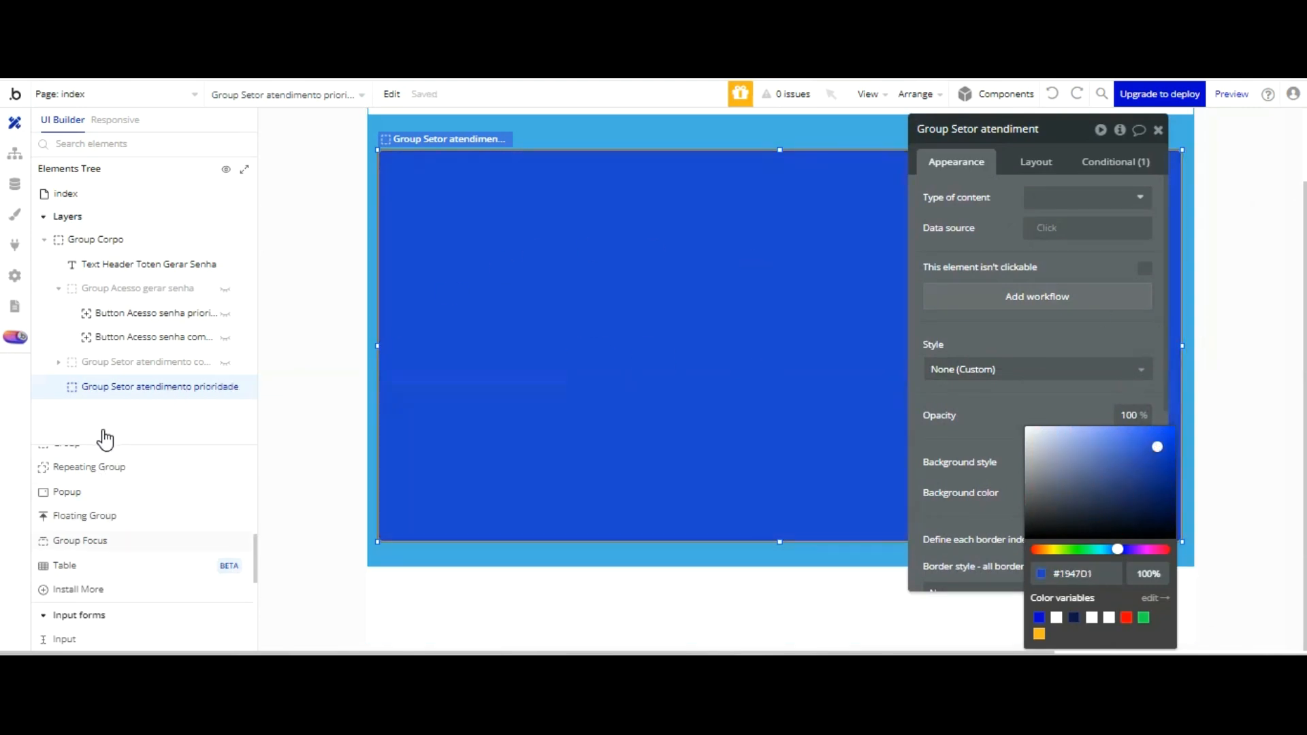
- Draw a repeating group across most of the priority sector group and name it RepeatingGroup Setor atendimento
left_click(88, 467)
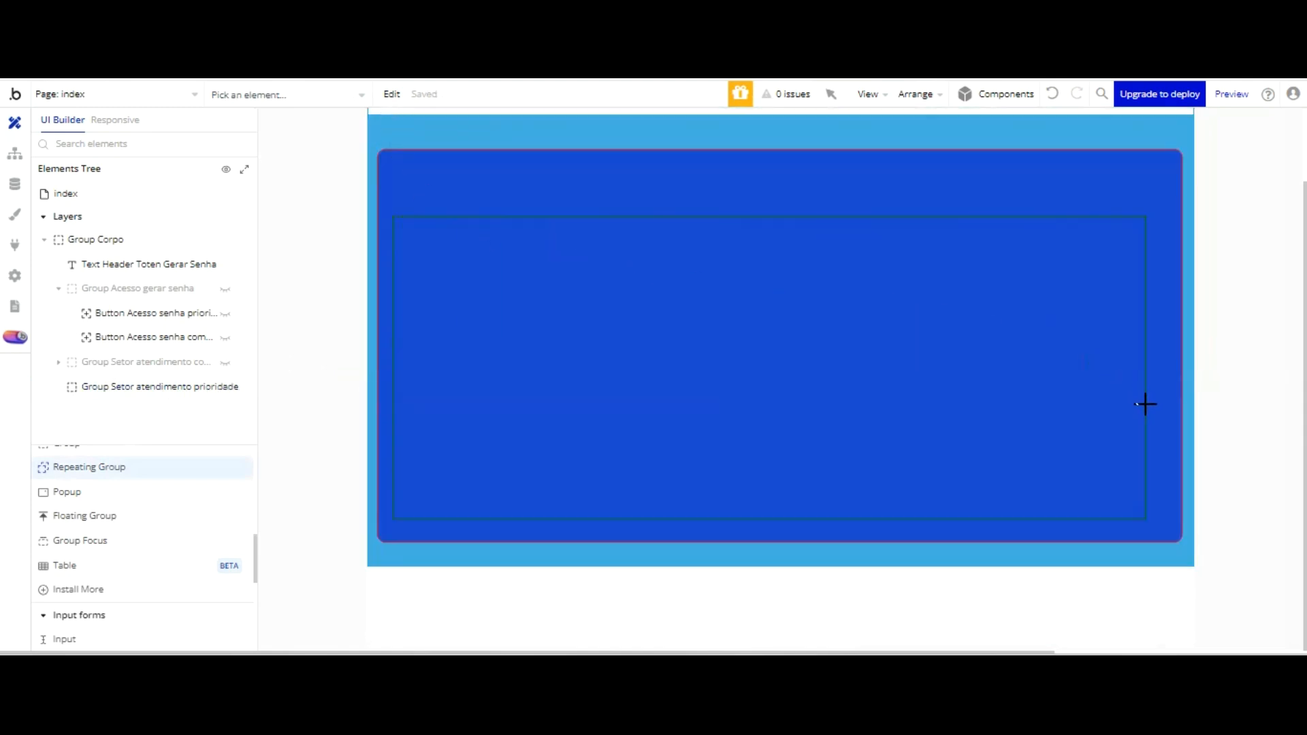
left_click_drag(1146, 405, 1147, 412)
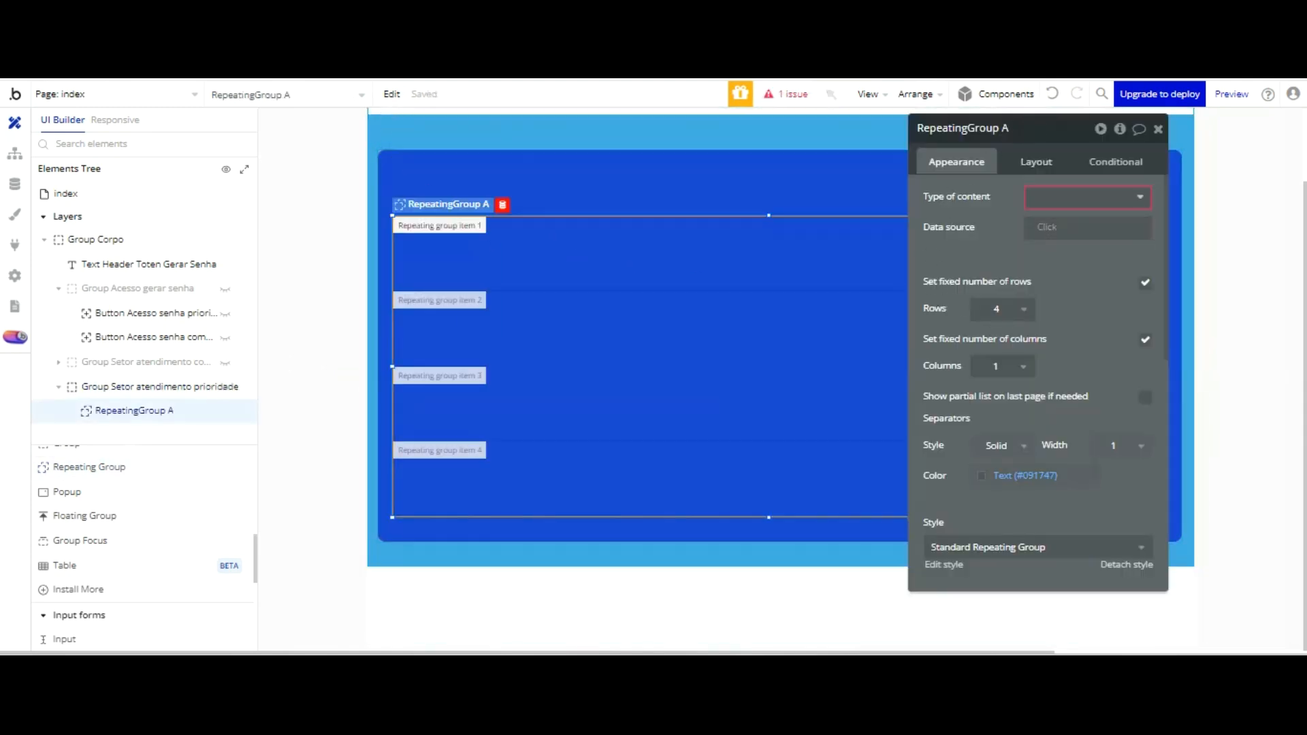
double_click(1010, 130)
type("Setor atendimento")
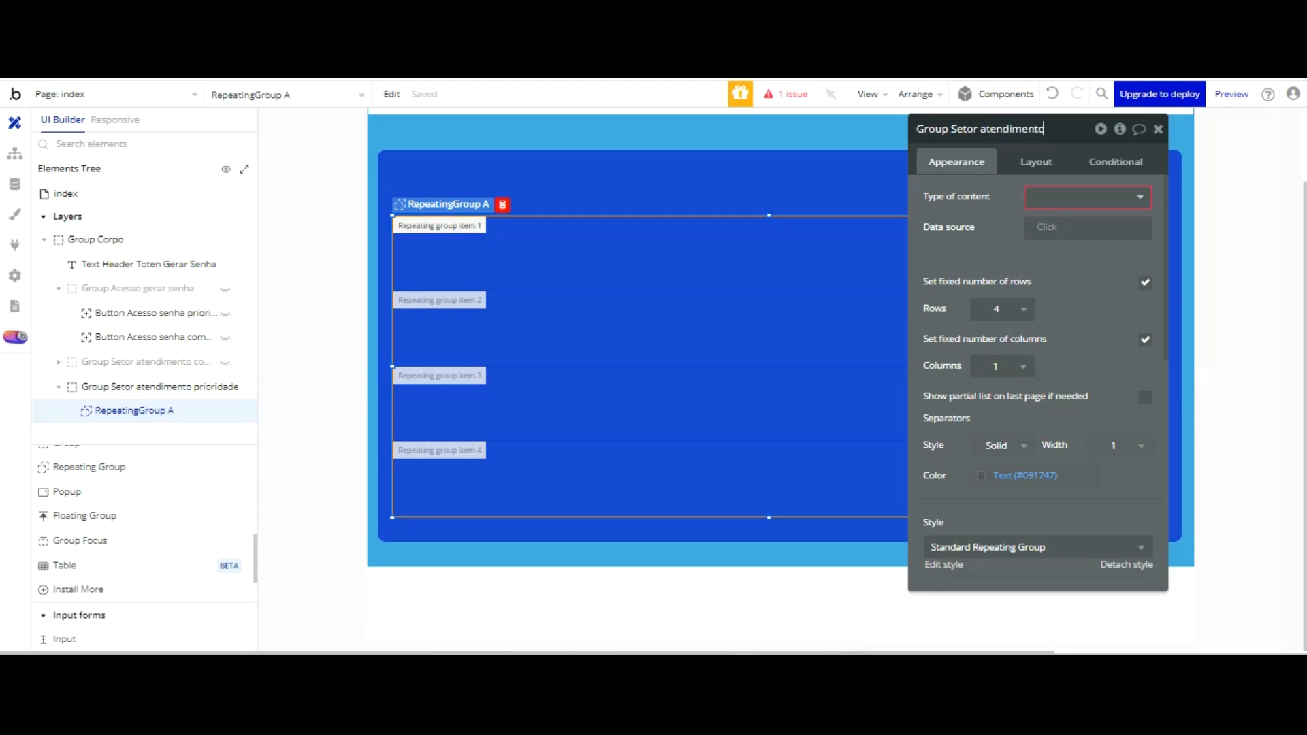
- Set the repeating group's type of content to Setor Atendimento and its data source to All Setor Atendimento
left_click(1123, 196)
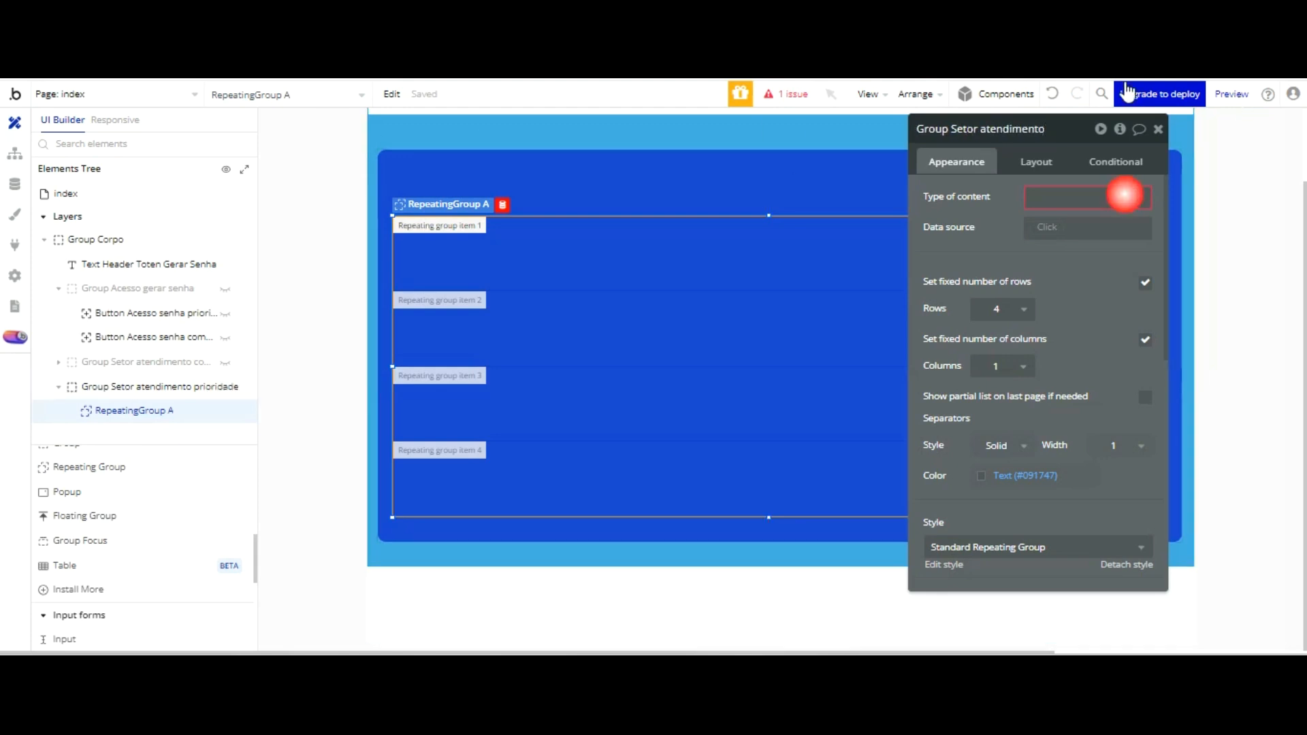
left_click(1090, 238)
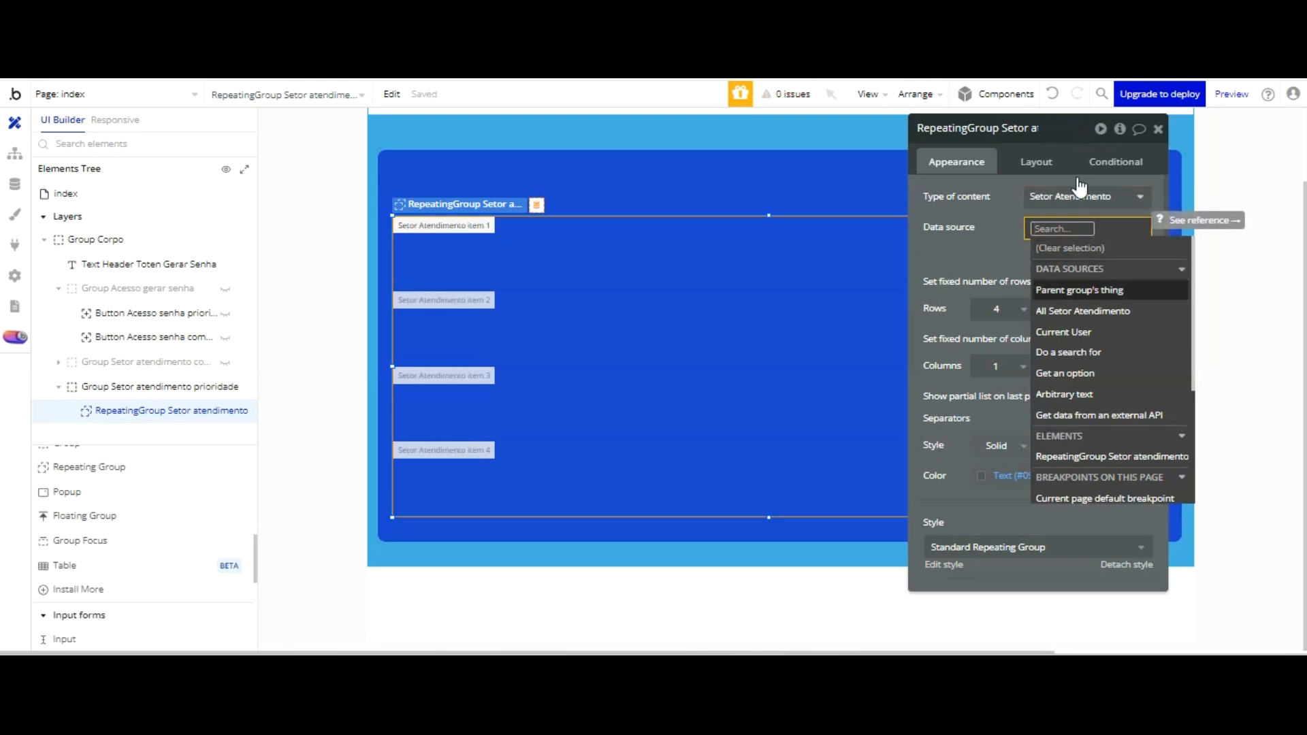
left_click(1084, 311)
left_click(993, 267)
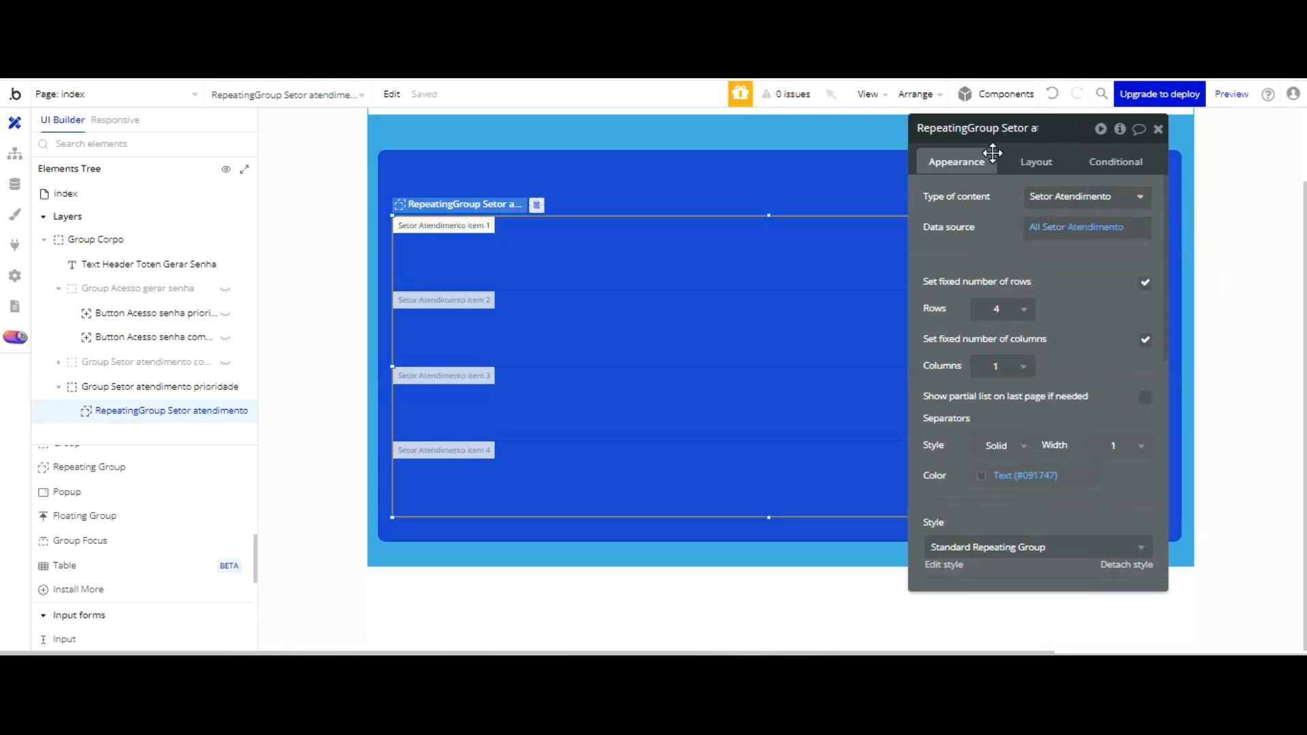
- Try the repeating group with 2 fixed rows and with 3 fixed rows
left_click(1024, 333)
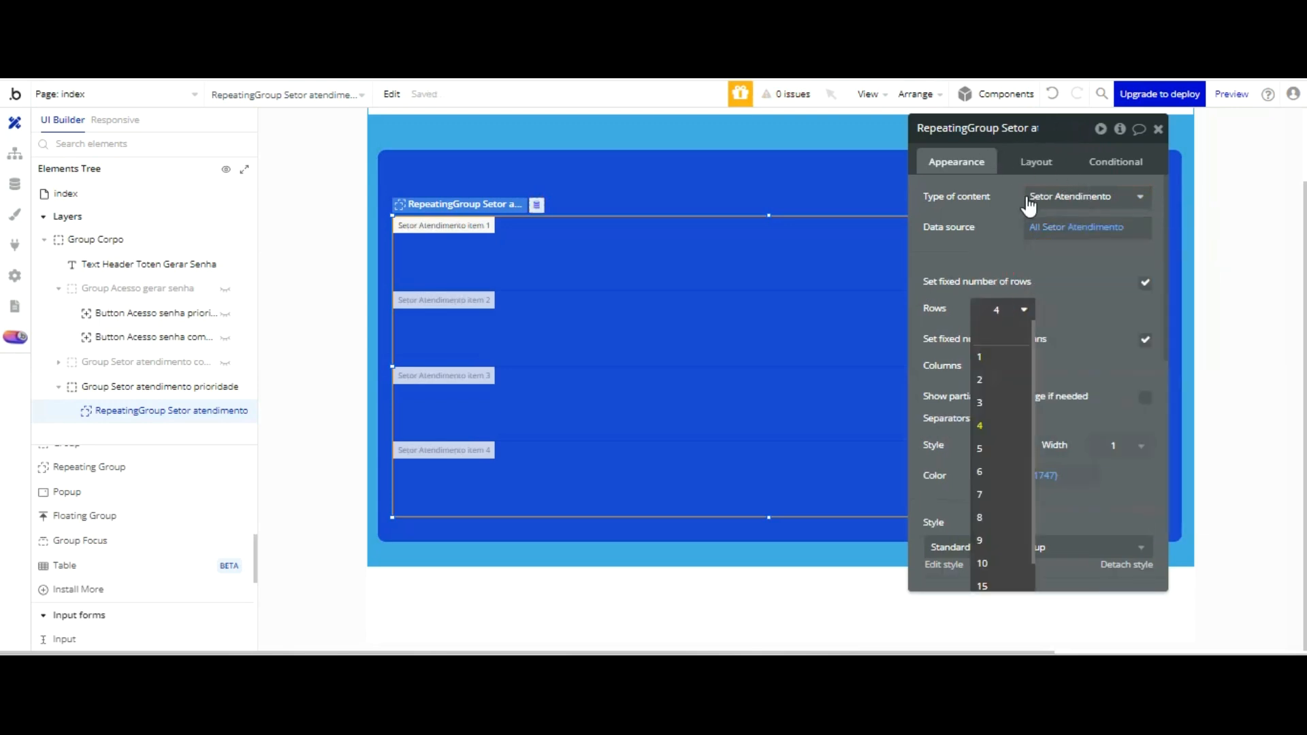
left_click(980, 379)
left_click_drag(1068, 166, 1078, 188)
left_click(1034, 326)
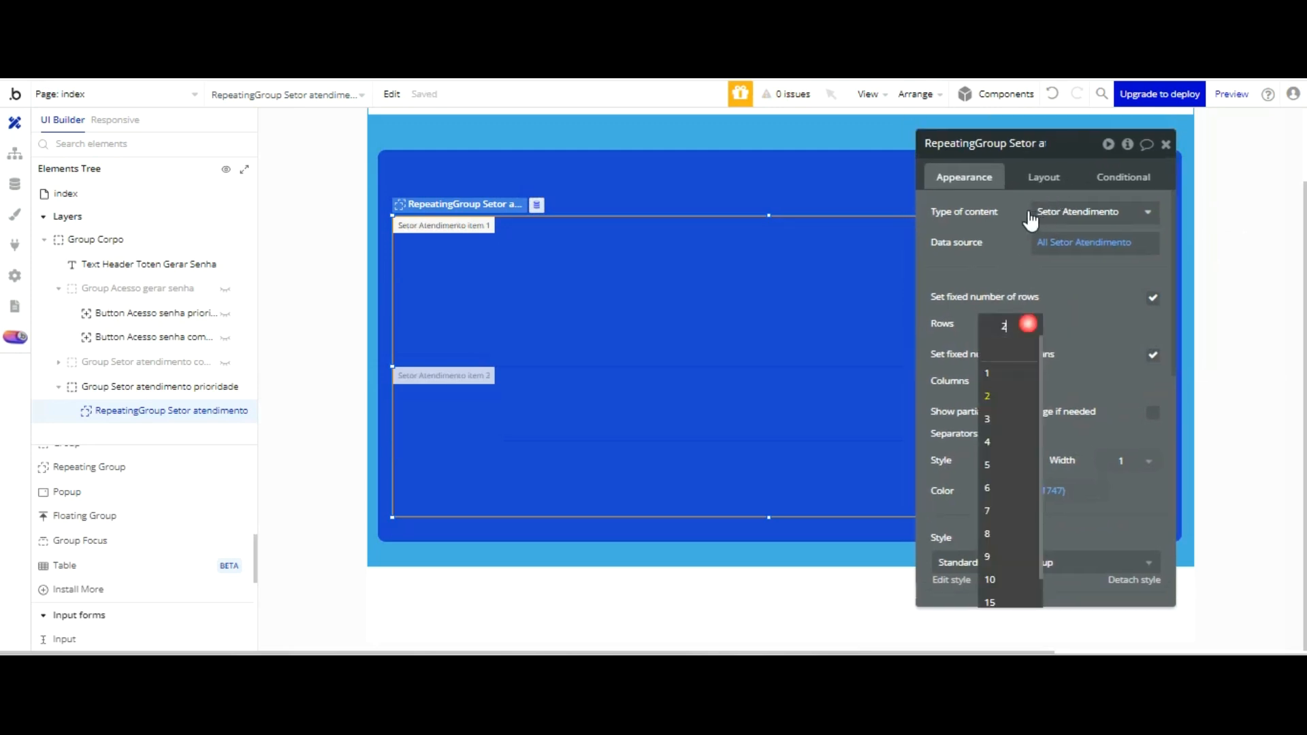
left_click(1010, 418)
- Set the repeating group's fixed layout to 4 rows and 2 columns
left_click(1021, 325)
left_click(1014, 435)
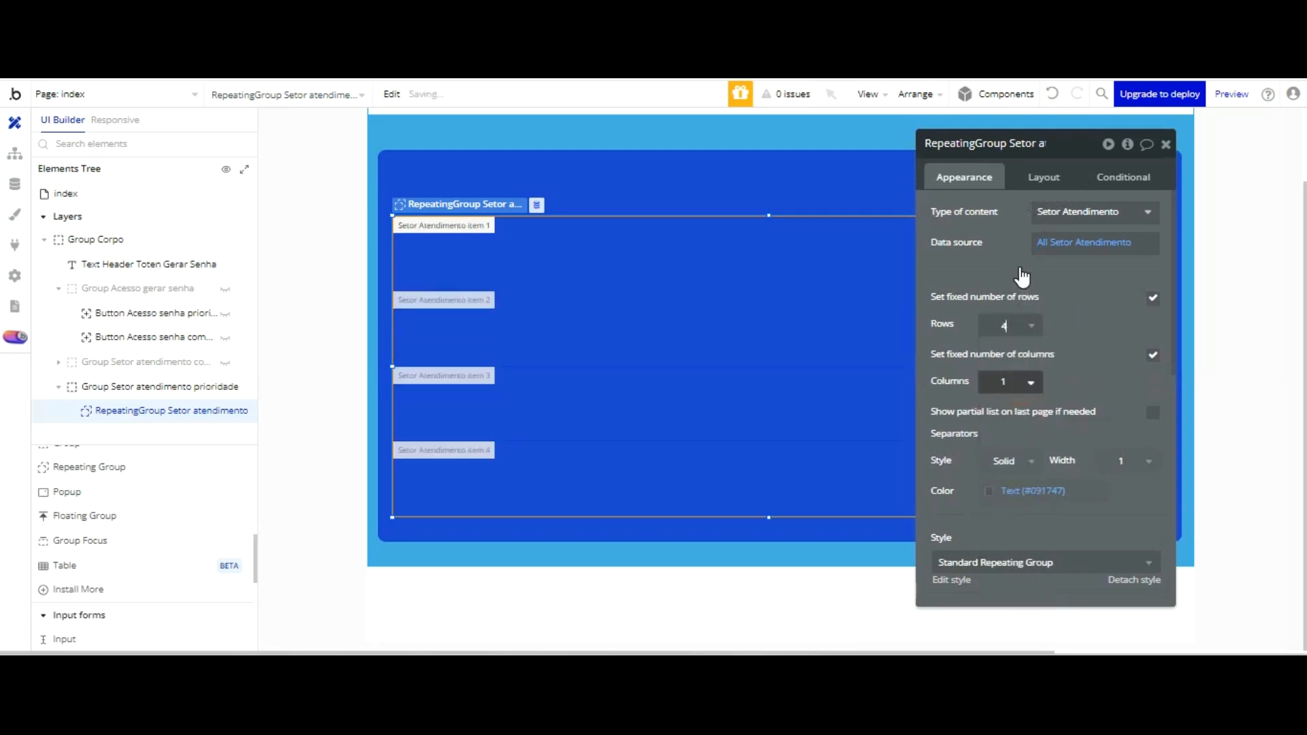
left_click(1011, 382)
left_click(1006, 431)
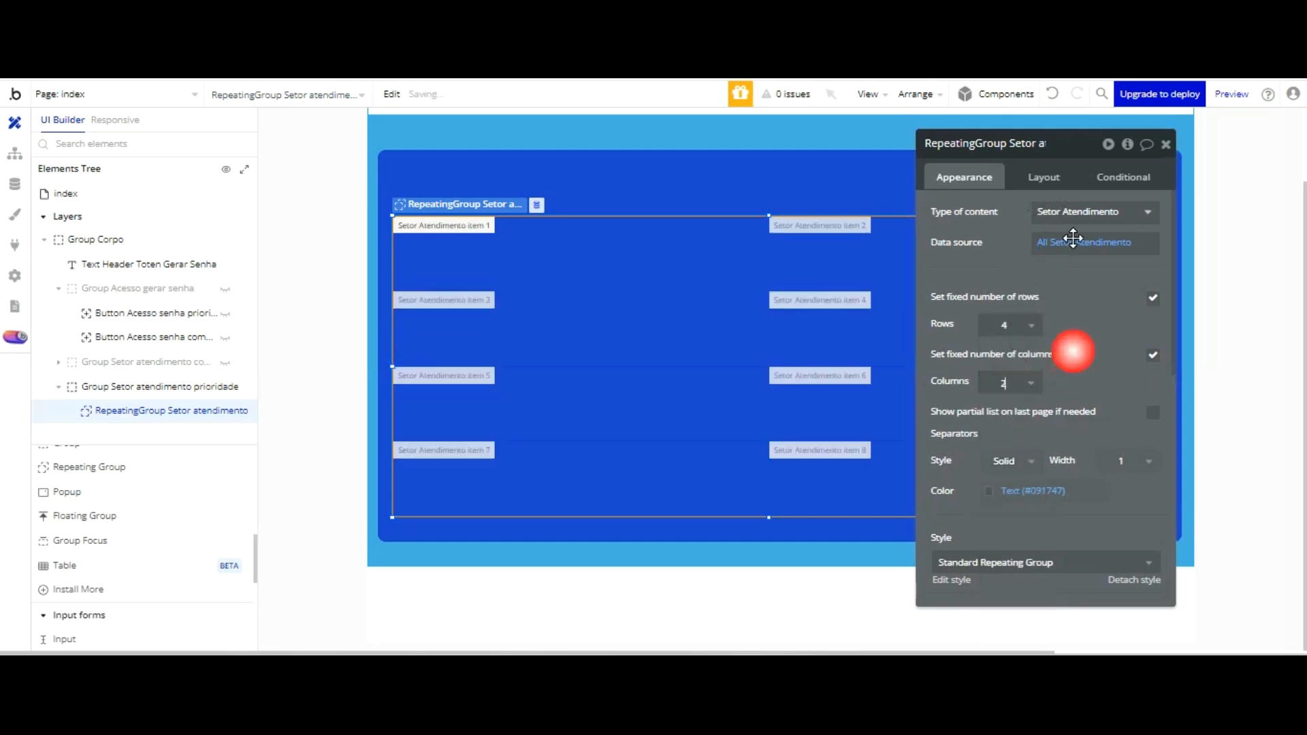
- Detach the Standard Repeating Group style from the repeating group so its appearance can be customized
left_click(274, 355)
left_click(273, 469)
scroll(245, 272, "down", 1)
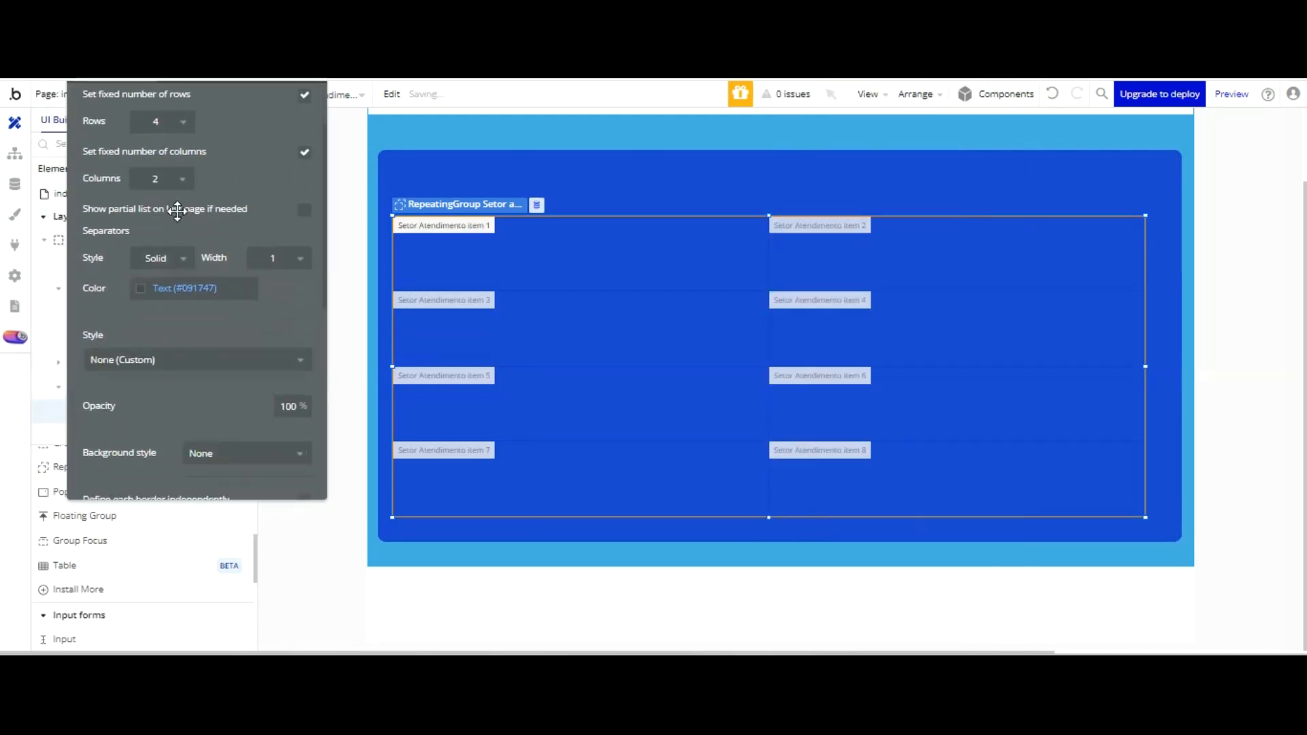
scroll(197, 222, "up", 1)
scroll(207, 227, "down", 4)
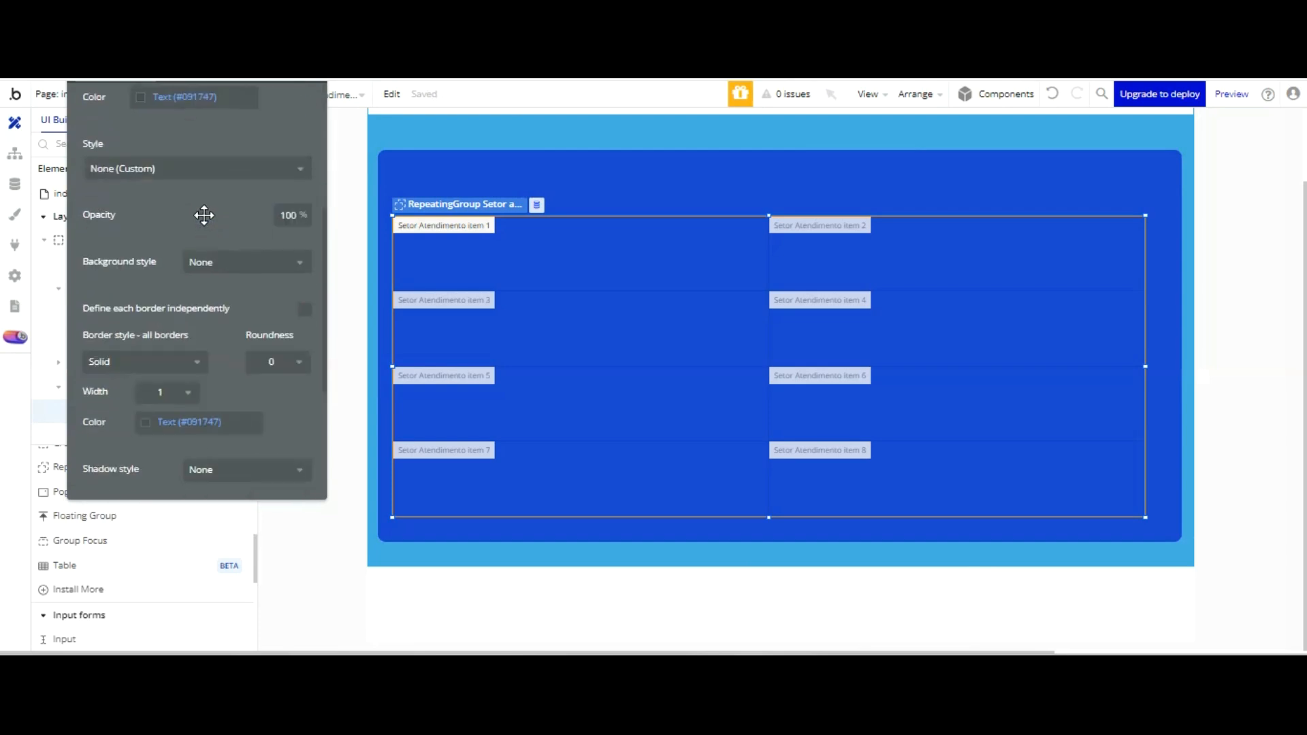
- Give the Setor atendimento repeating group a flat #FFFFFF background
left_click(205, 262)
left_click(204, 333)
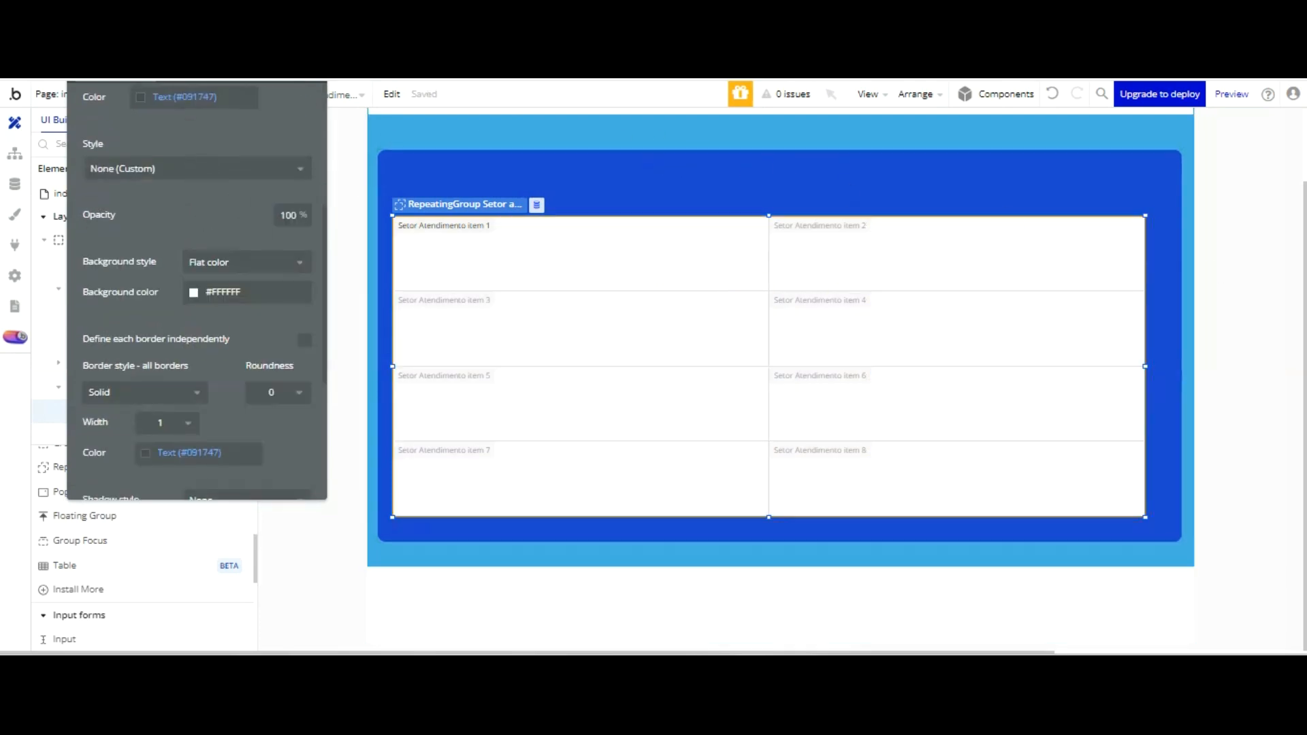
left_click_drag(170, 146, 190, 211)
- Set the repeating group's width to 1000 and its height to 420
left_click(195, 152)
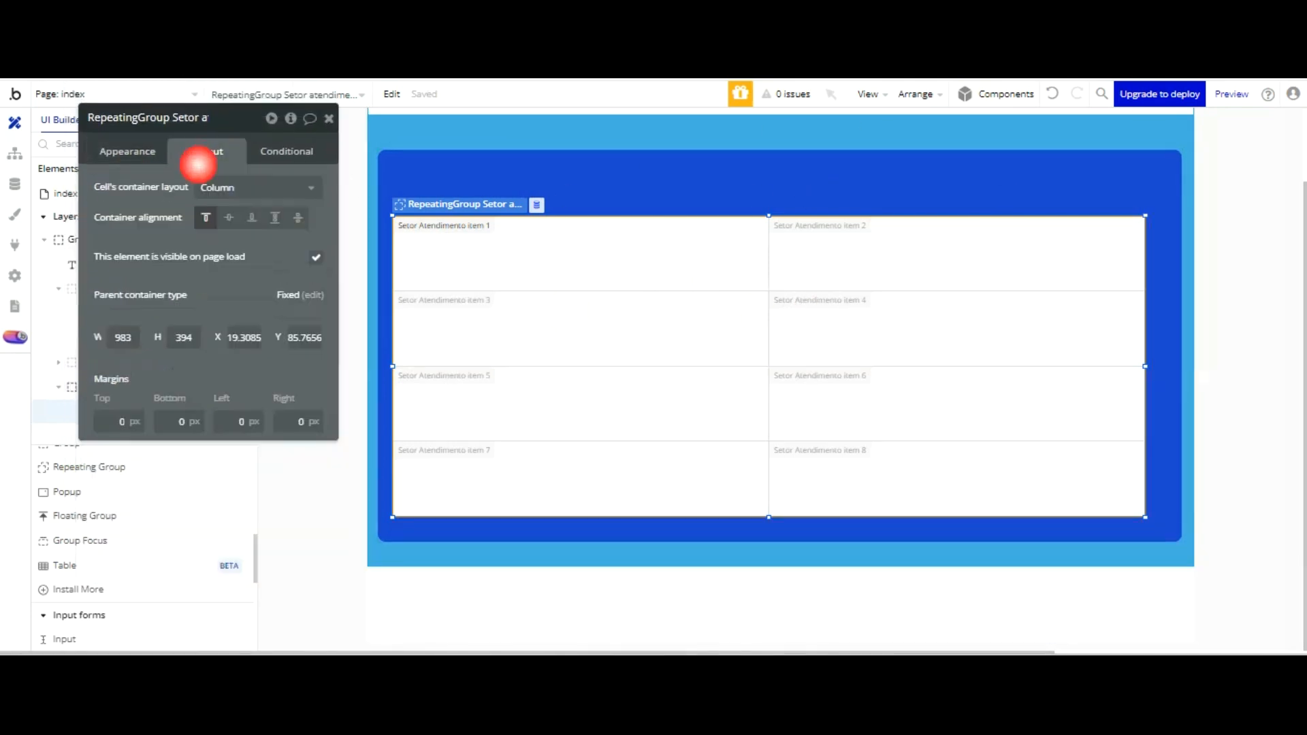
double_click(123, 337)
type("1000")
key("Return")
key("Tab")
type("4")
key("Return")
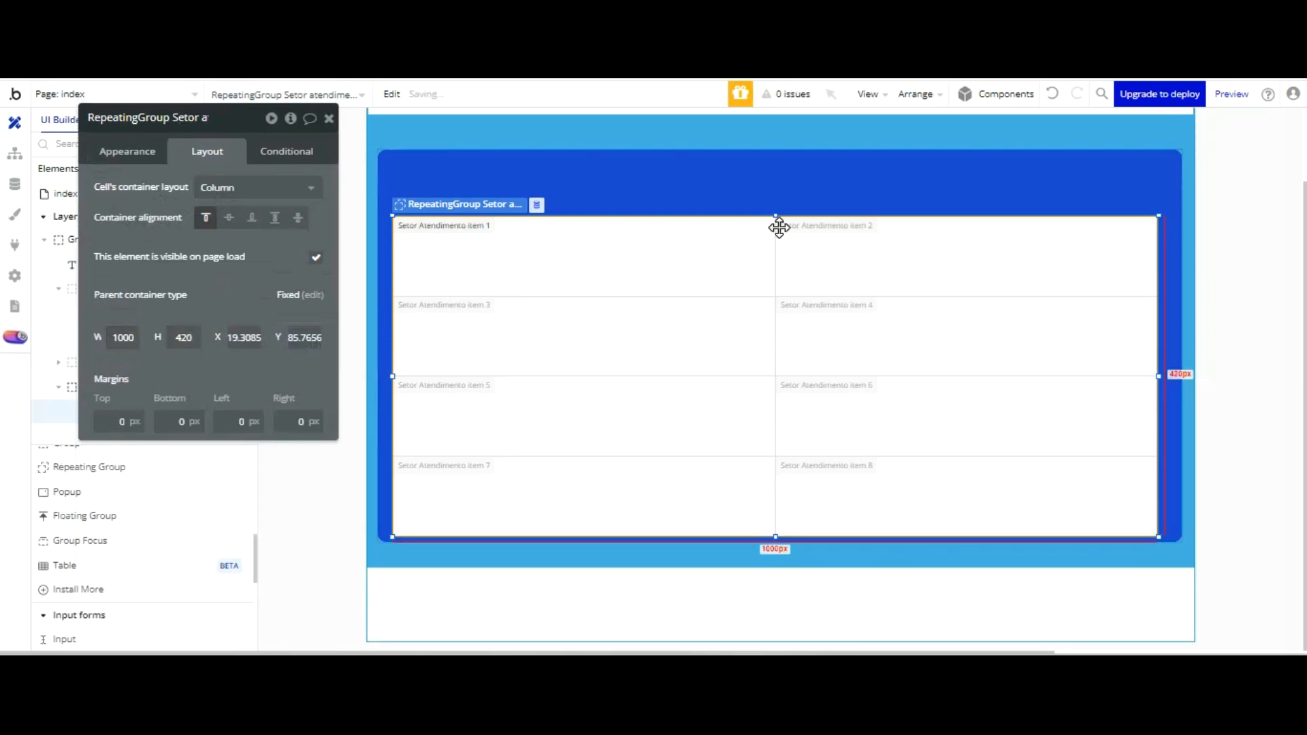
- Reposition the repeating group inside the blue group at X 25 and Y about 75.77
left_click_drag(780, 227, 780, 227)
key("Up")
key("Up")
key("Up")
key("Up")
key("Up")
key("Up")
key("Up")
key("Up")
key("Up")
key("Up")
key("Up")
key("Up")
key("Down")
key("Down")
left_click(773, 123)
left_click(720, 259)
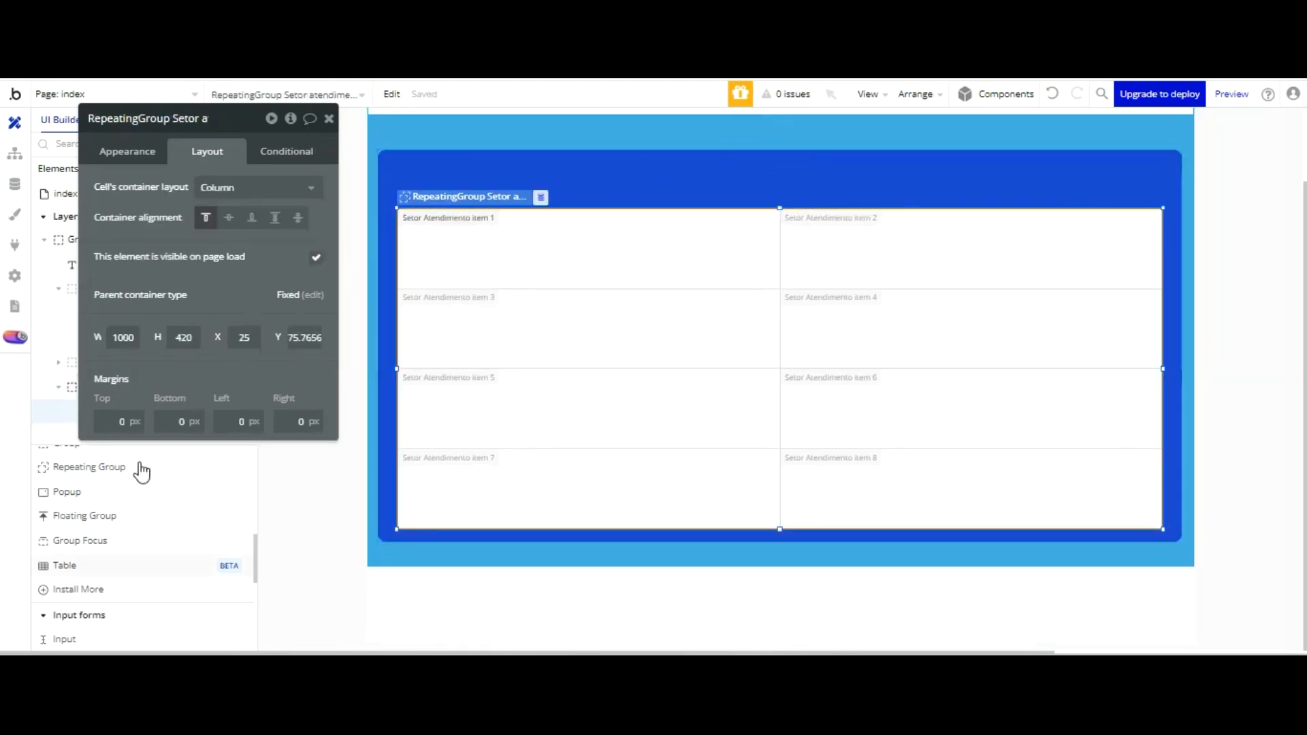
- Place an icon element in Group Setor atendimento prioridade, above the repeating group's upper-left corner
scroll(133, 449, "up", 3)
left_click_drag(167, 192, 307, 180)
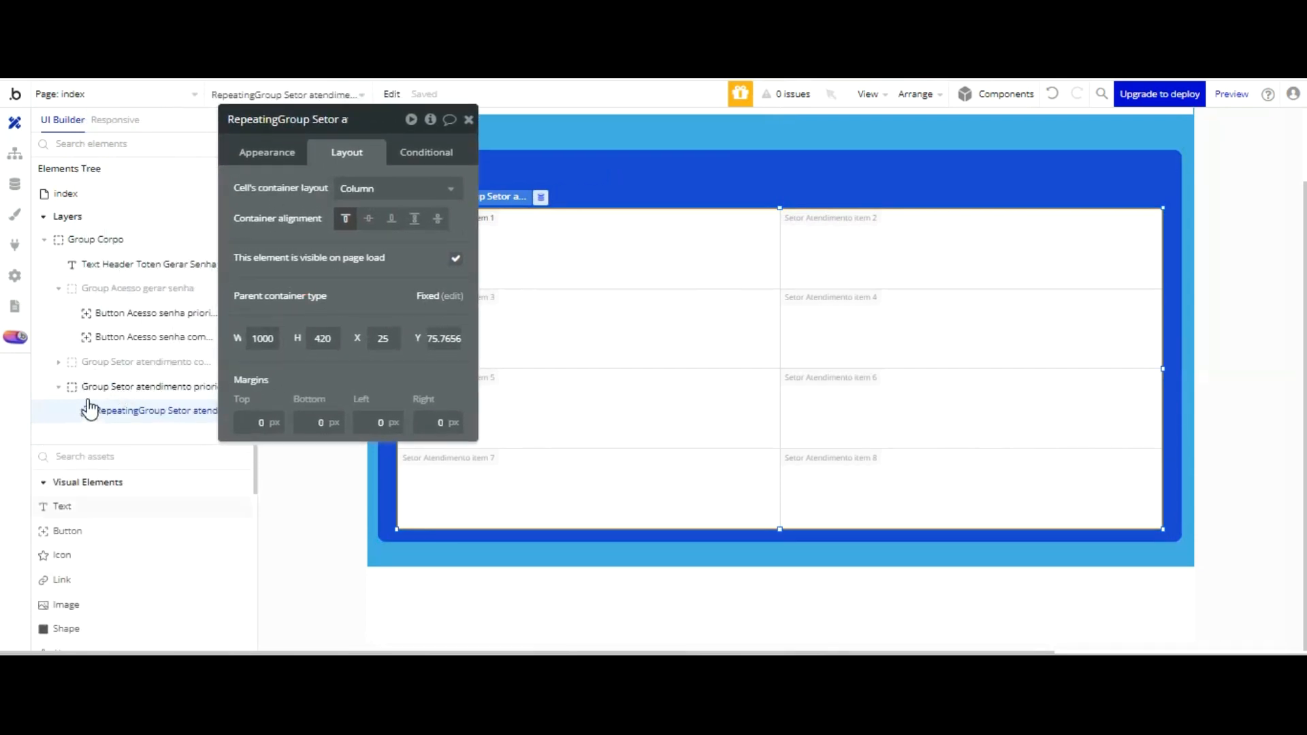
key("Escape")
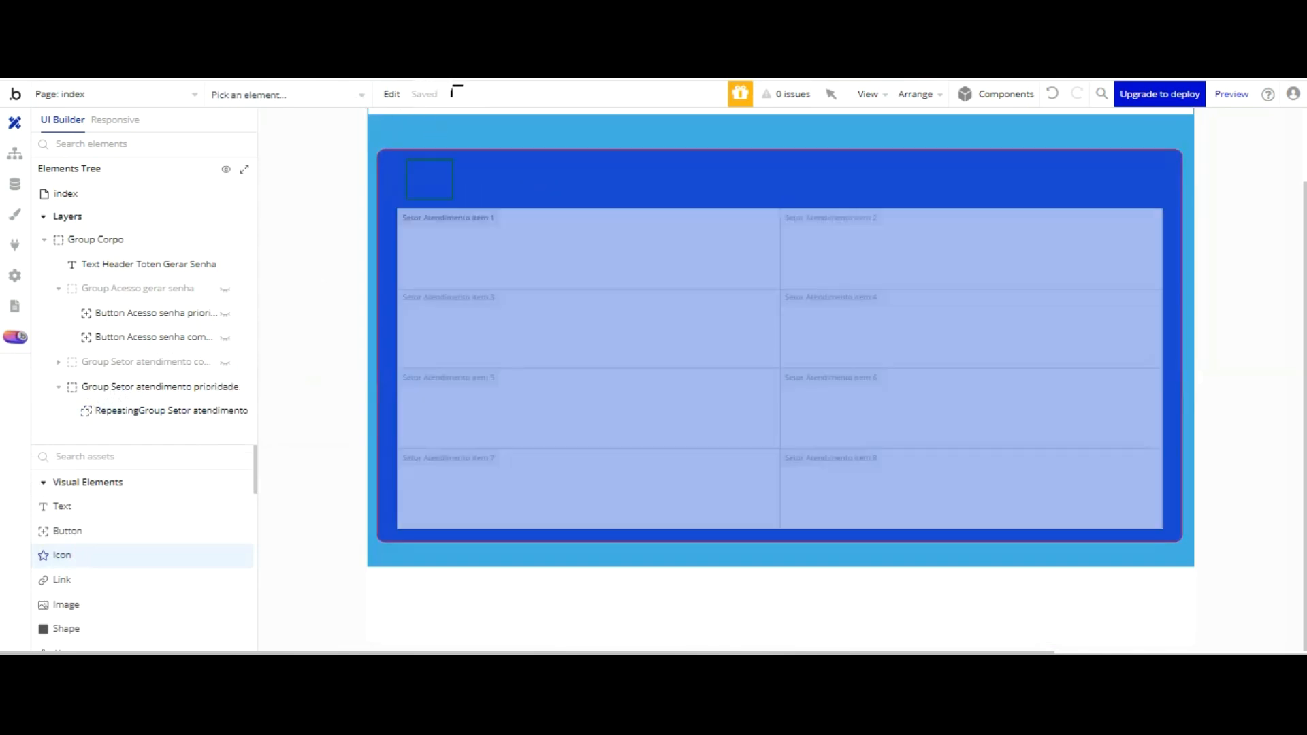
left_click(452, 198)
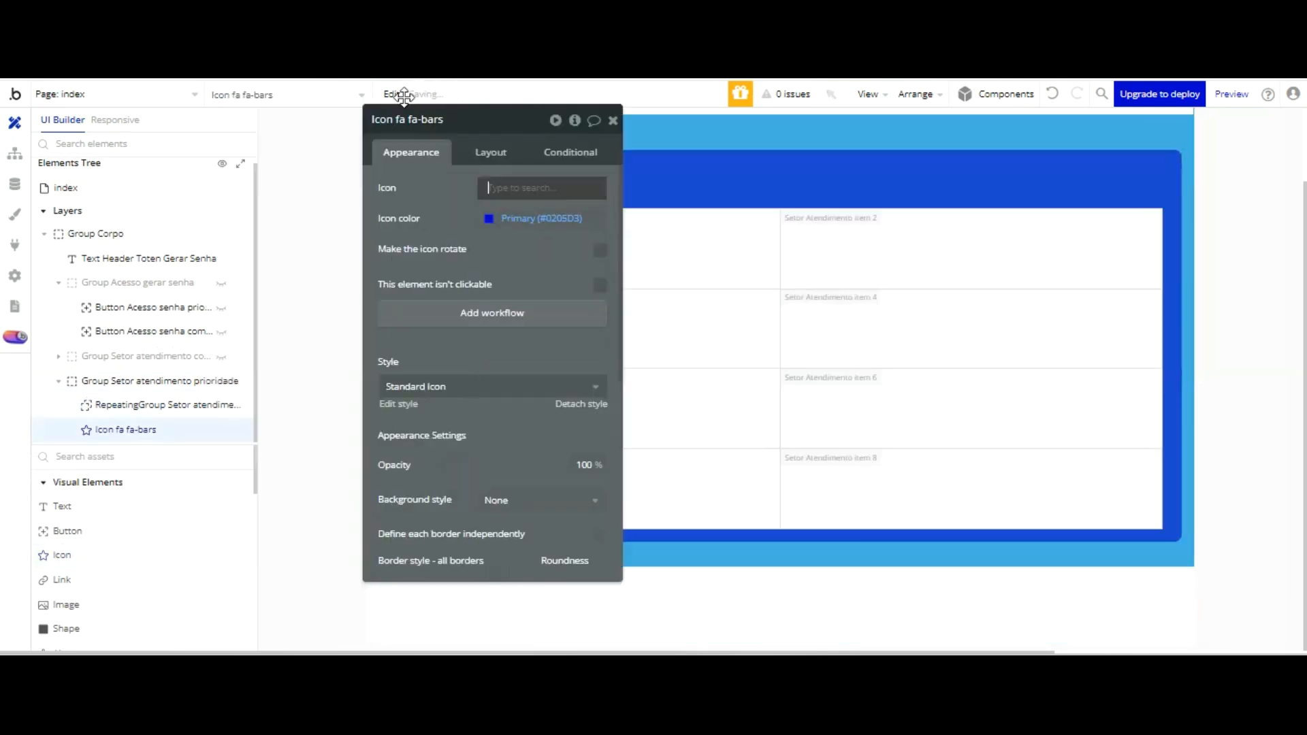
- Change the new icon's symbol to the mail-reply back arrow
scroll(601, 254, "down", 3)
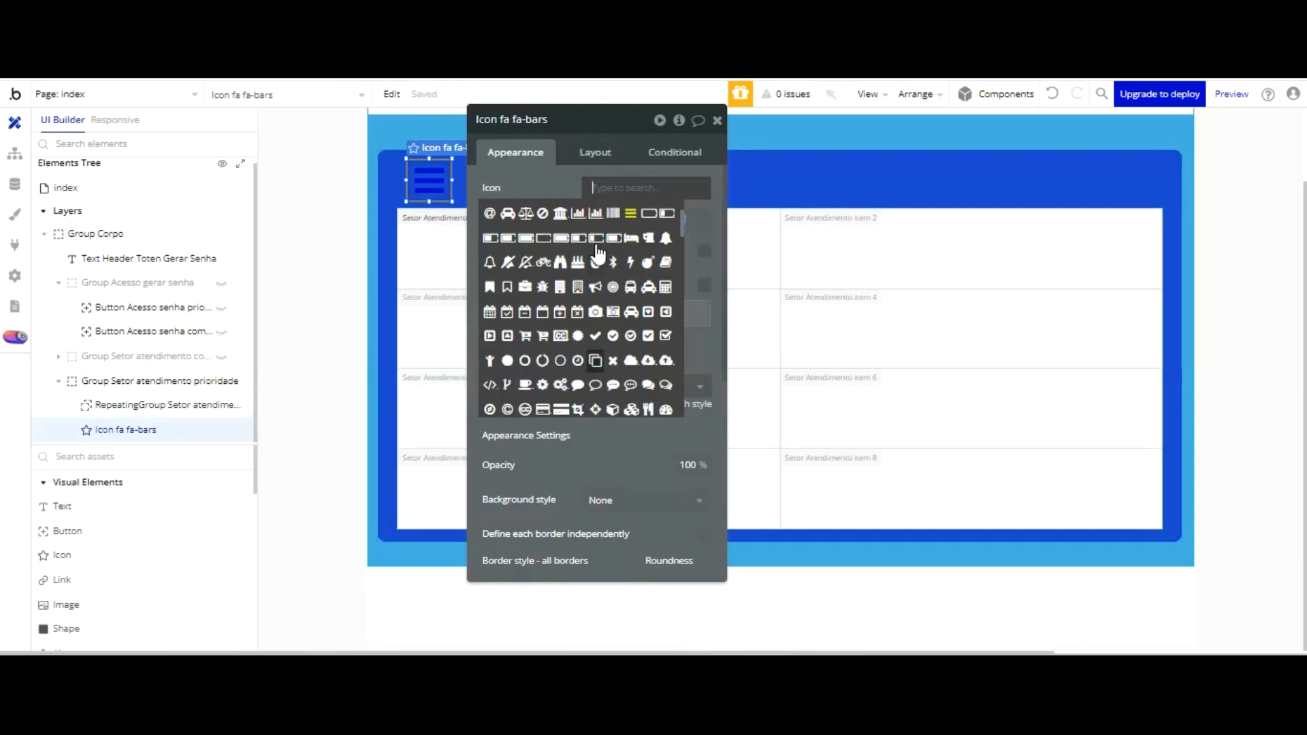
scroll(599, 254, "down", 6)
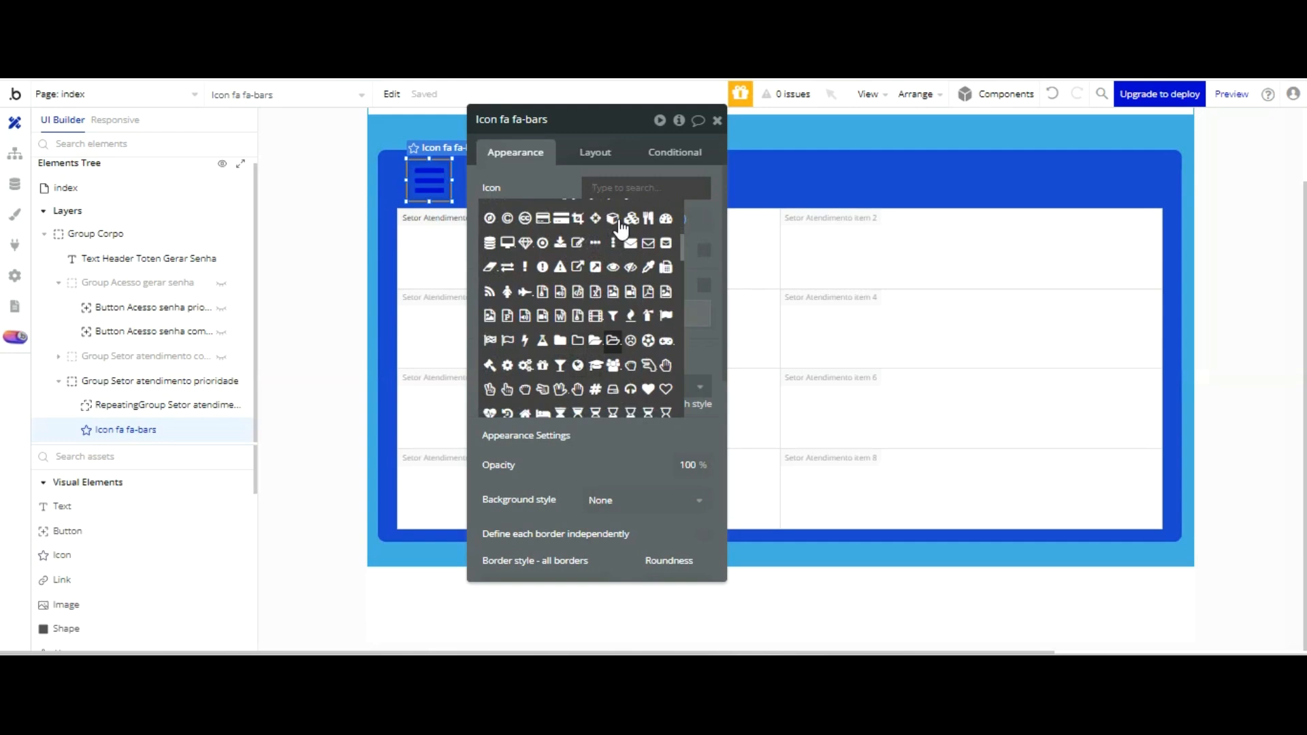
scroll(616, 235, "down", 3)
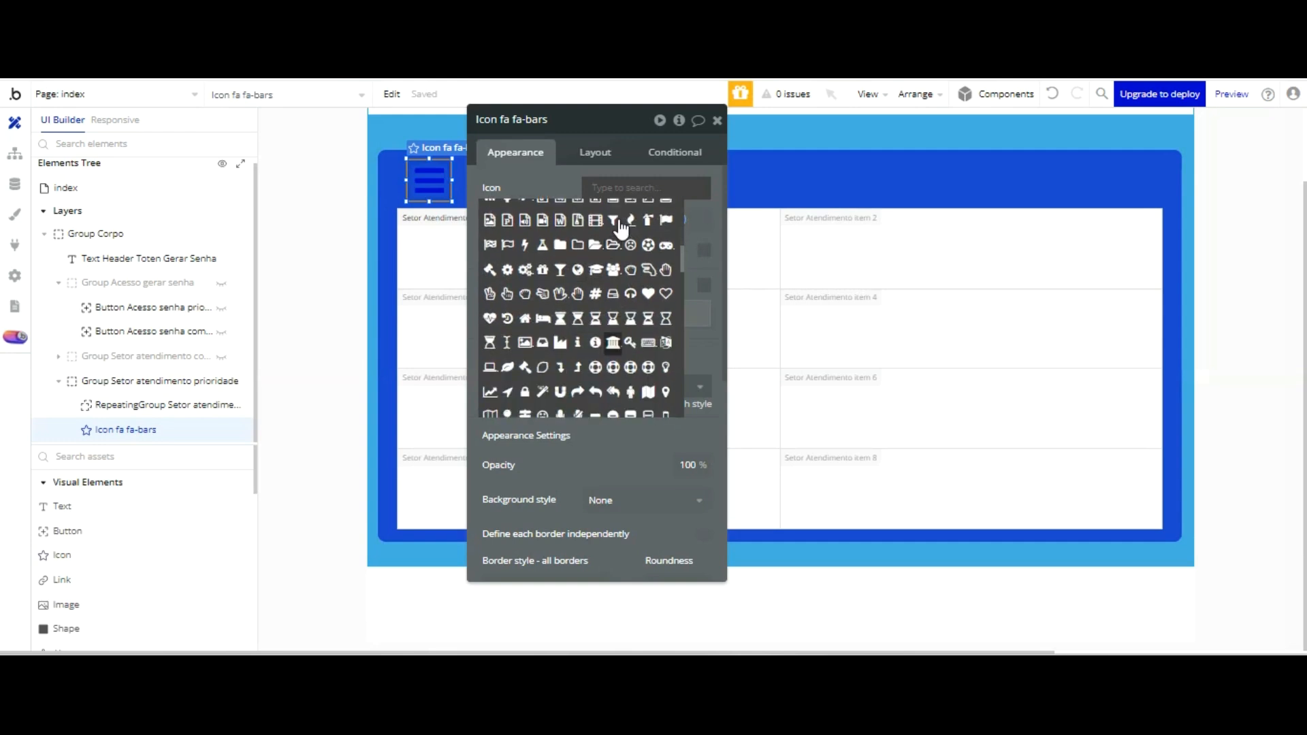
left_click(596, 392)
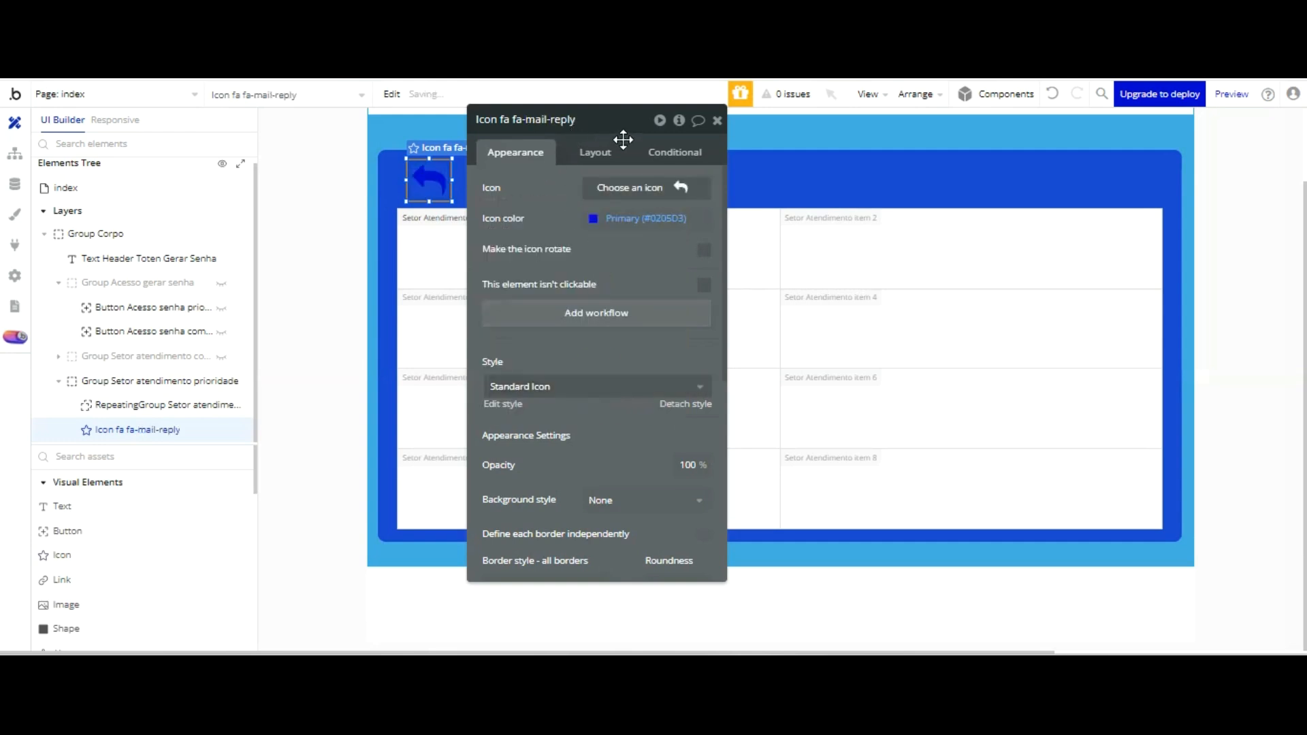
- Colour the arrow icon Surface (#FFFFFF) and detach its Standard Icon style
left_click(636, 219)
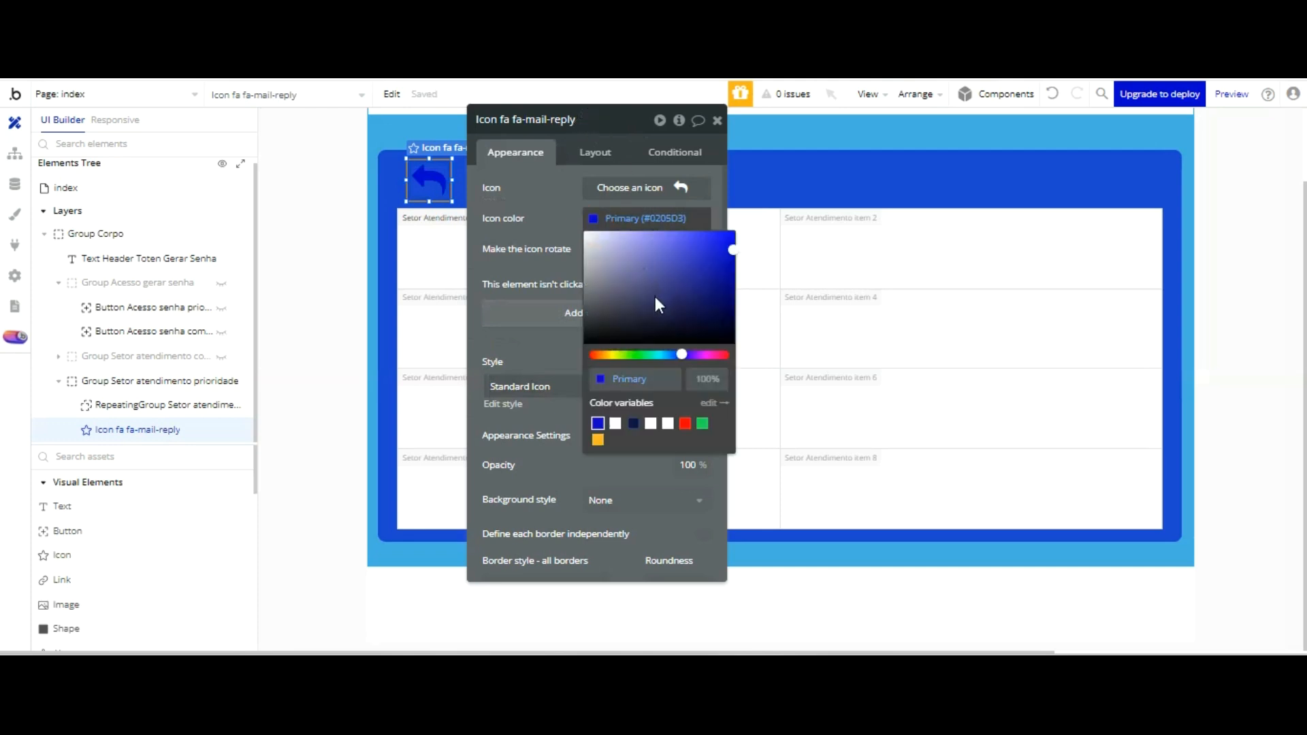
left_click(649, 422)
left_click(546, 192)
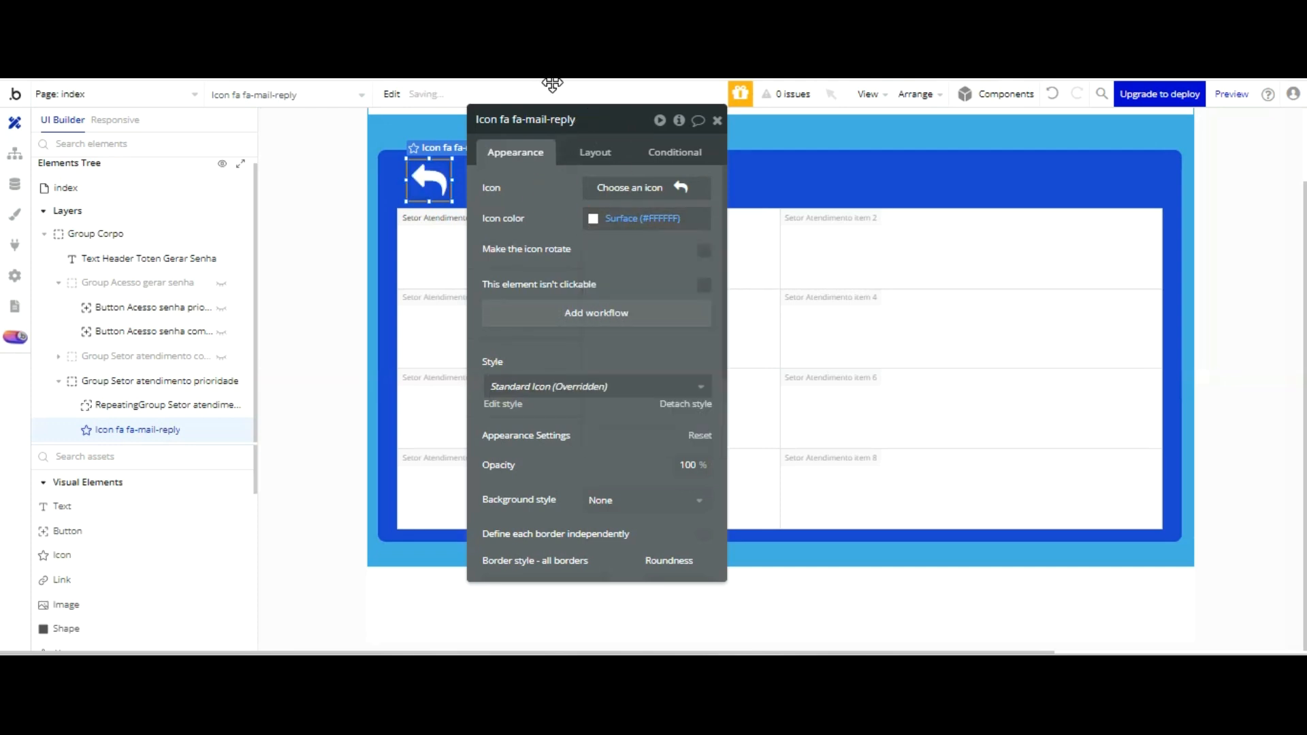
left_click_drag(555, 188, 952, 228)
left_click_drag(955, 122, 896, 102)
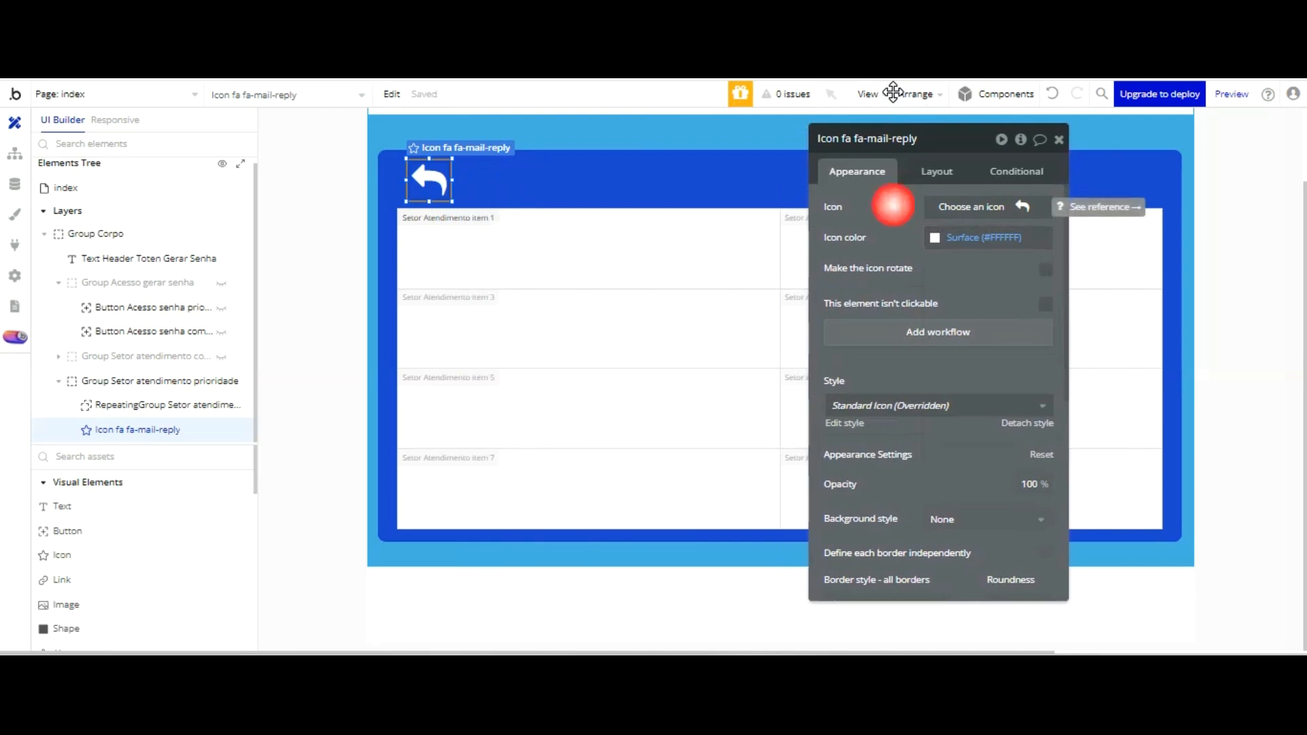
left_click(1025, 423)
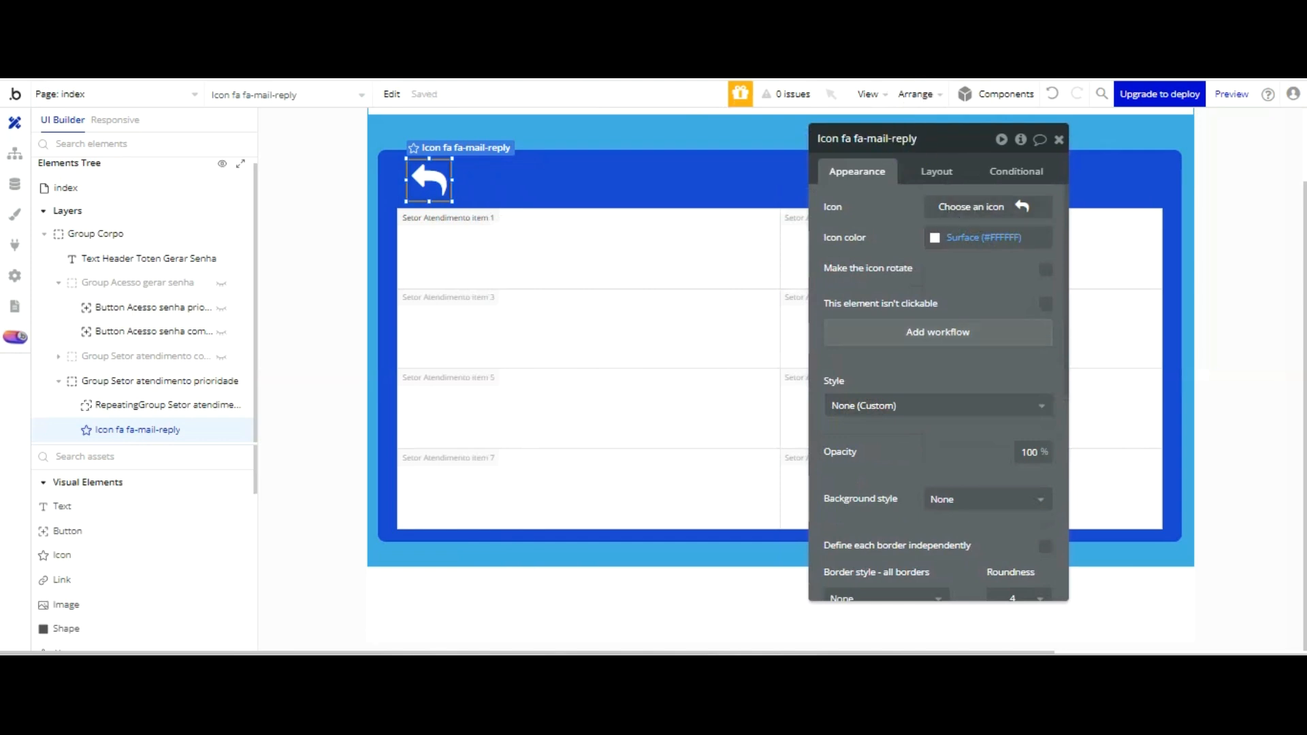
- Rename the arrow icon as "Icon fechar grupo senha prioridade"
key("BackSpace")
key("BackSpace")
key("BackSpace")
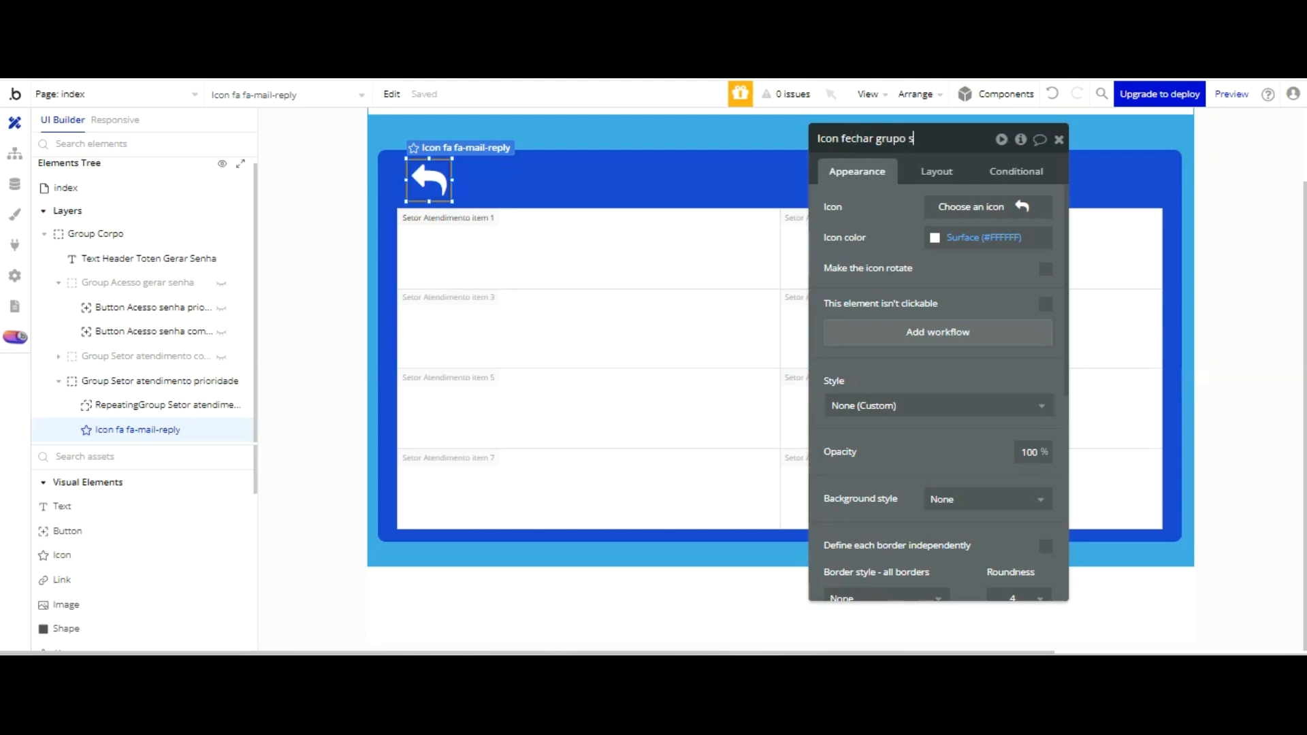
type("prioridade")
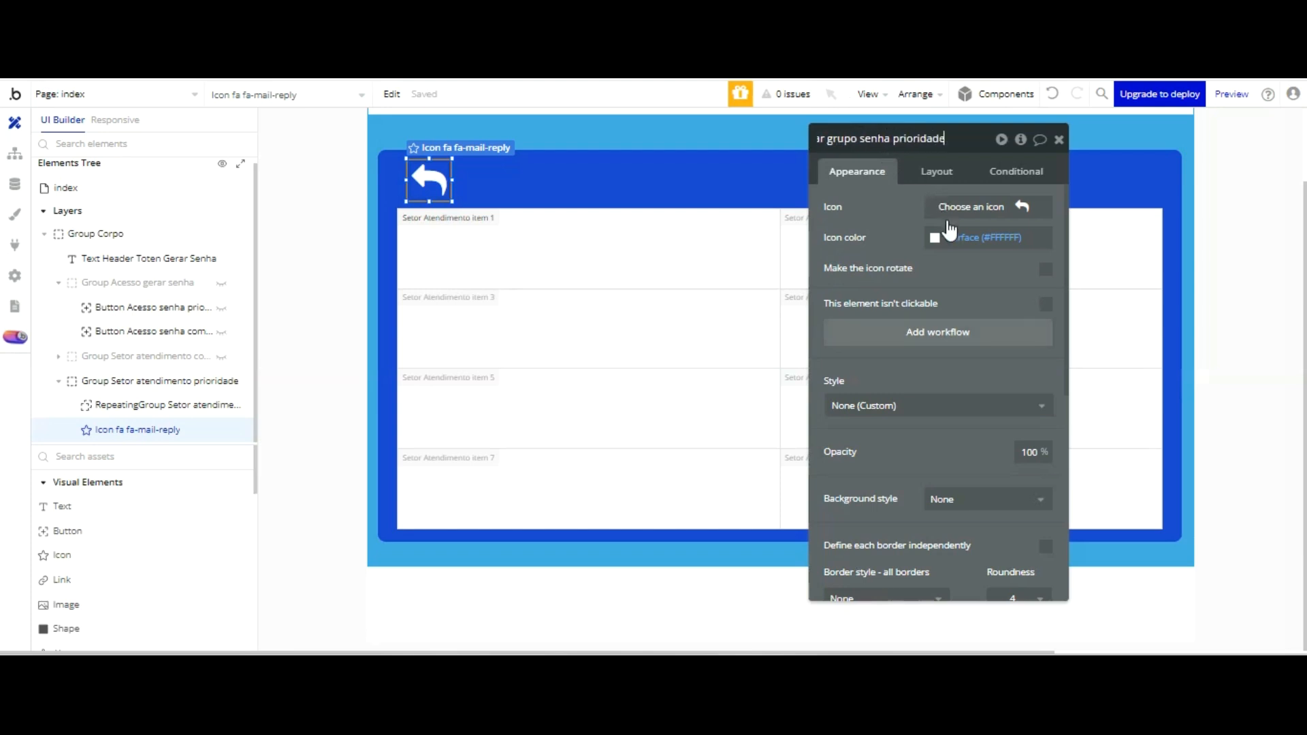
- Create a click workflow for the arrow icon with a Set state action as its first step
left_click(920, 332)
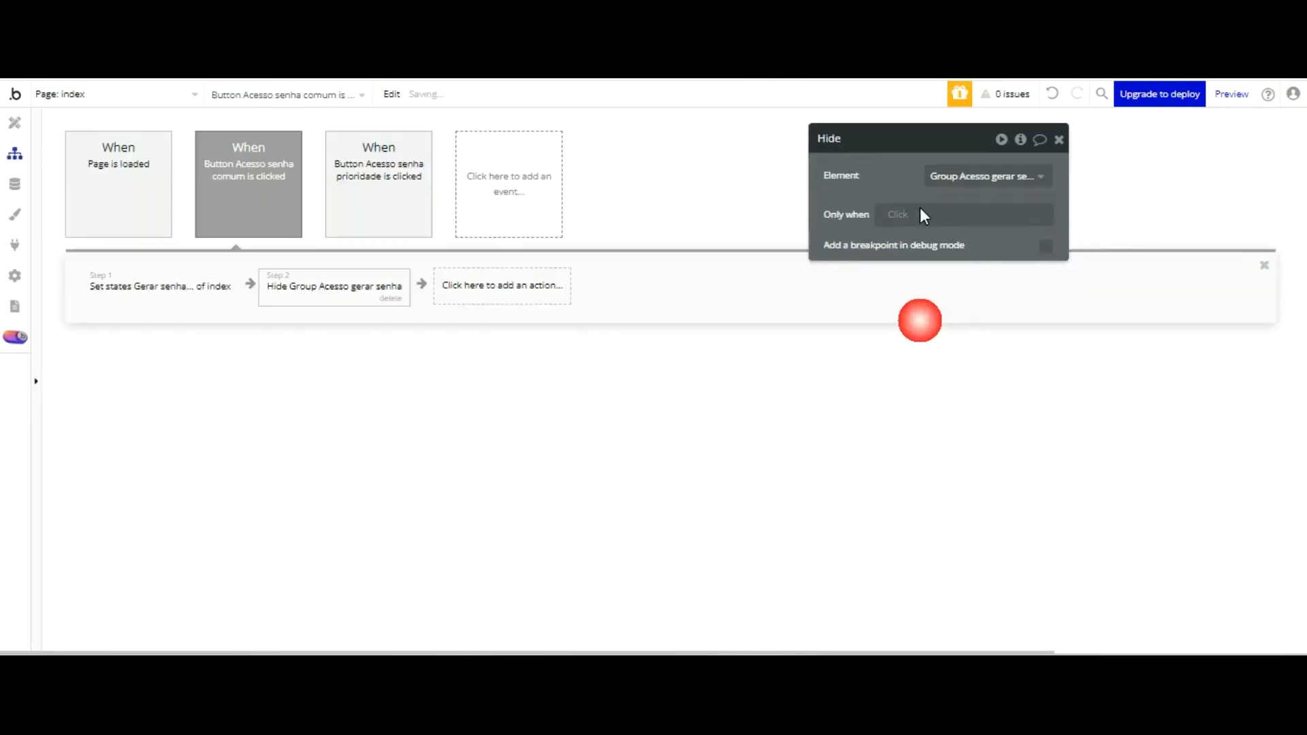
left_click(158, 289)
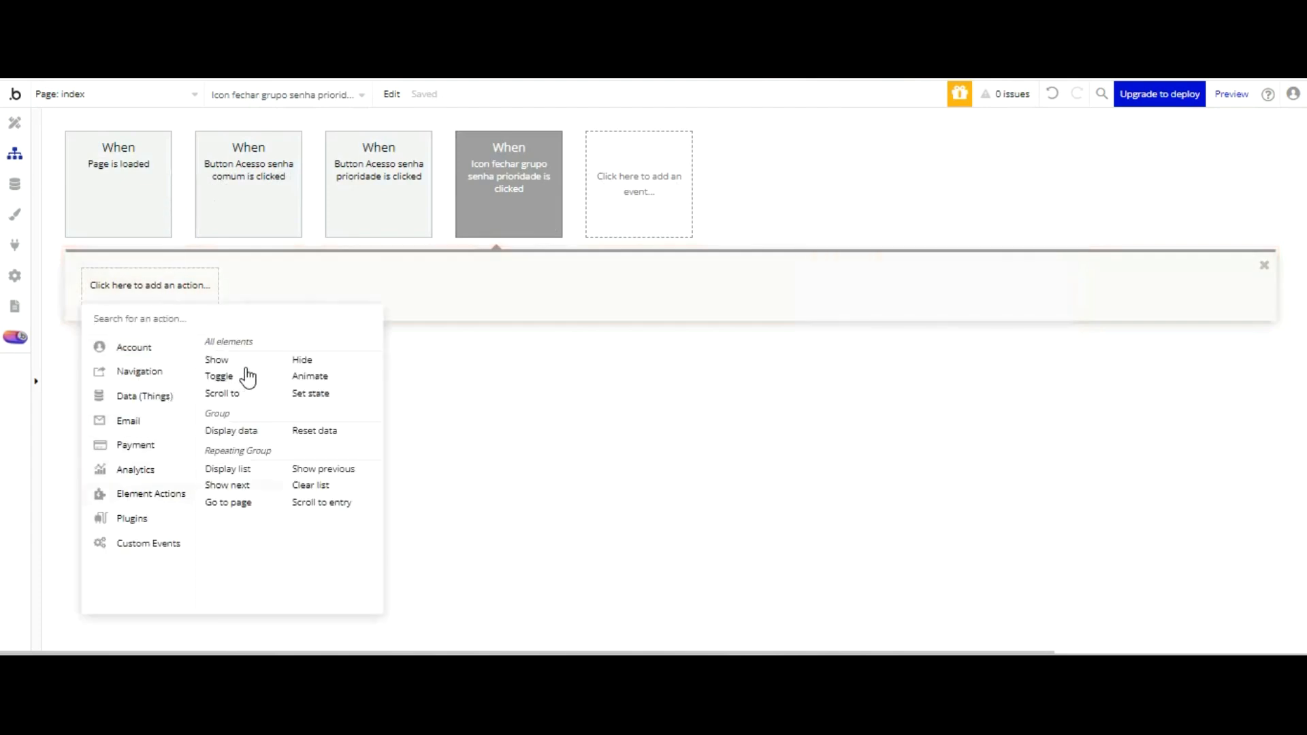
left_click(310, 394)
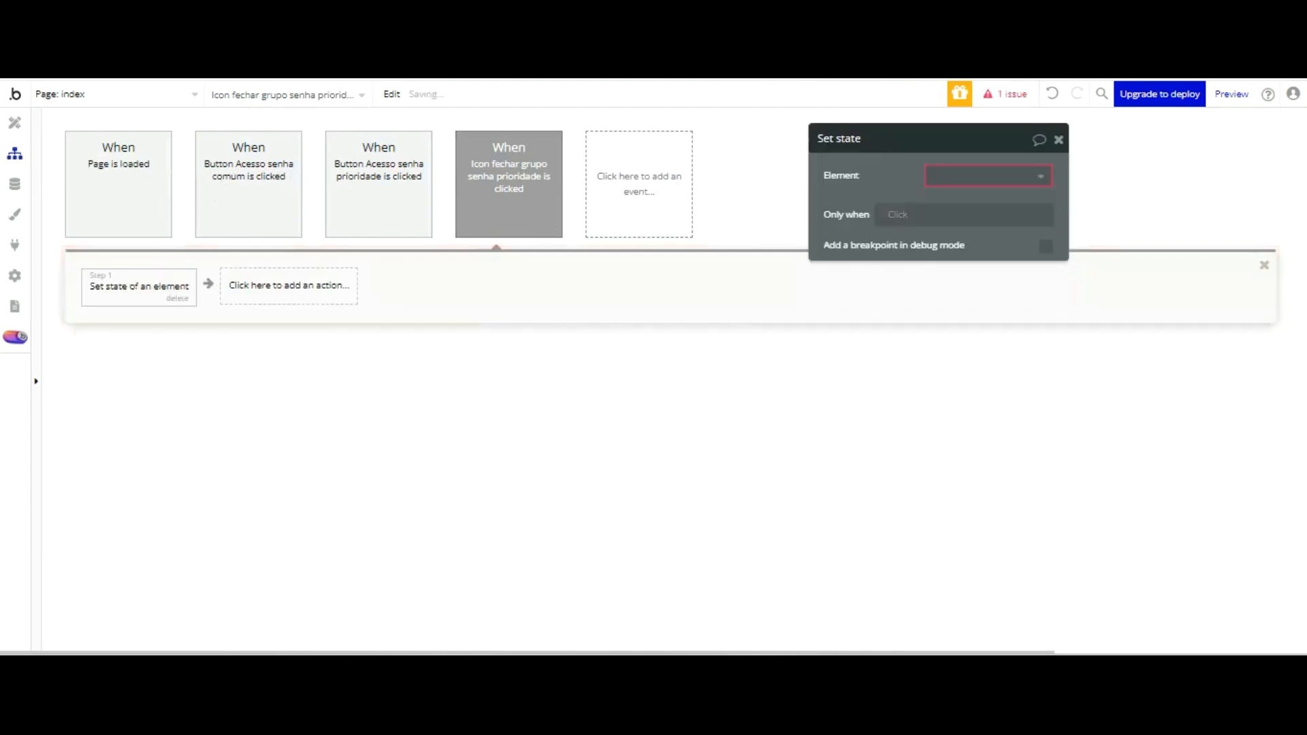
- Configure the Set state action to set index's Gerar senha custom state to "Acesso"
left_click(987, 177)
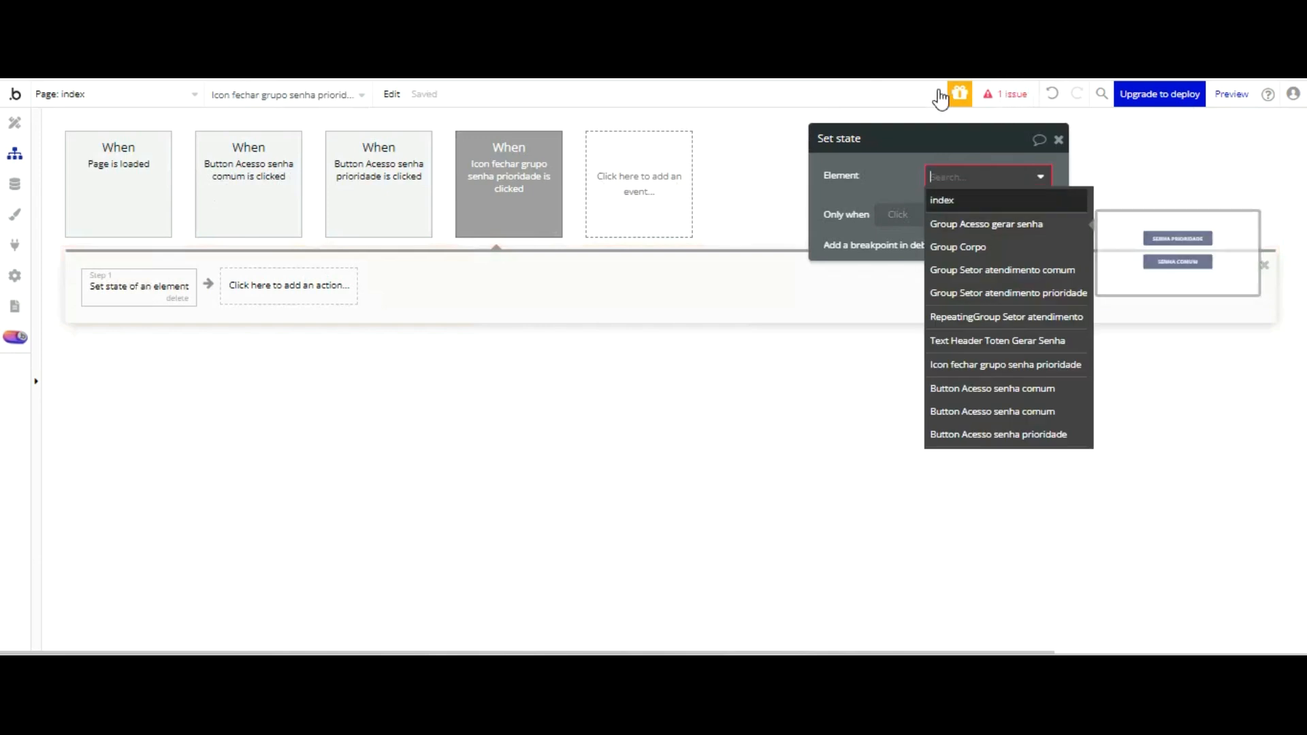
left_click(943, 200)
left_click(953, 207)
left_click(958, 230)
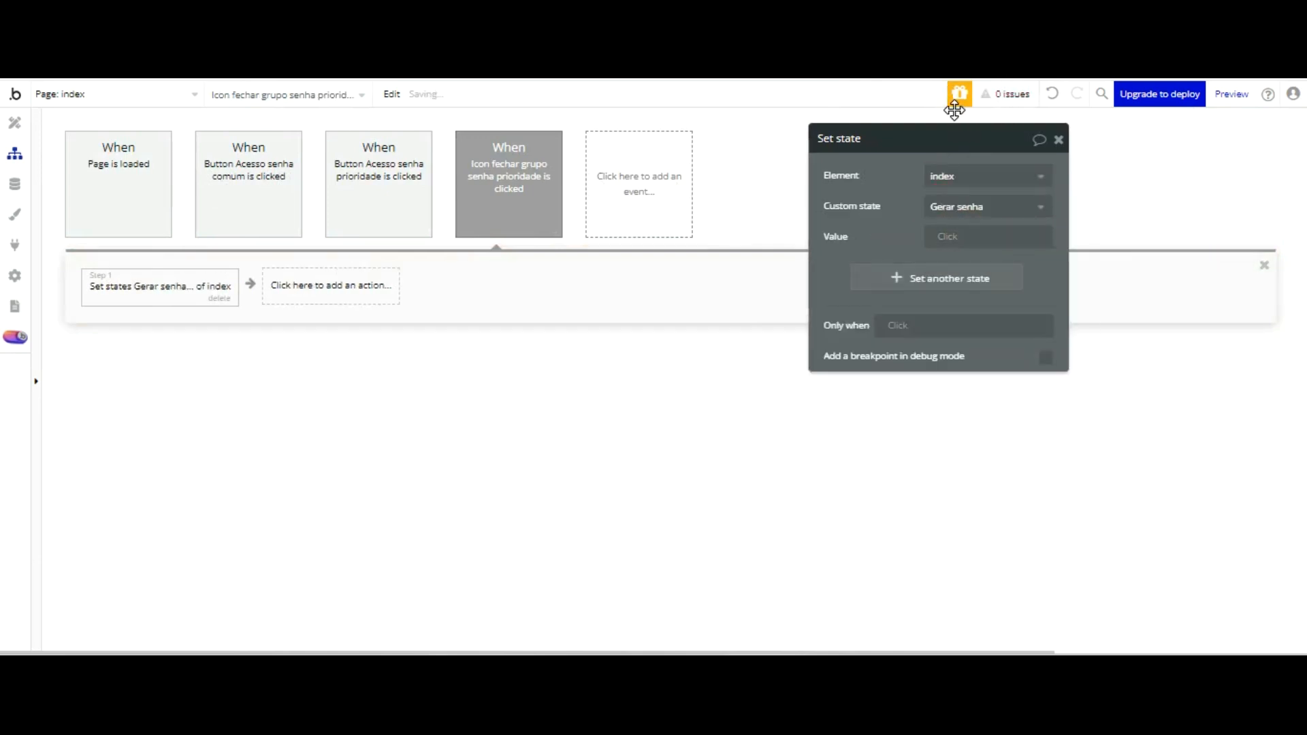
left_click(953, 237)
type("Acesso")
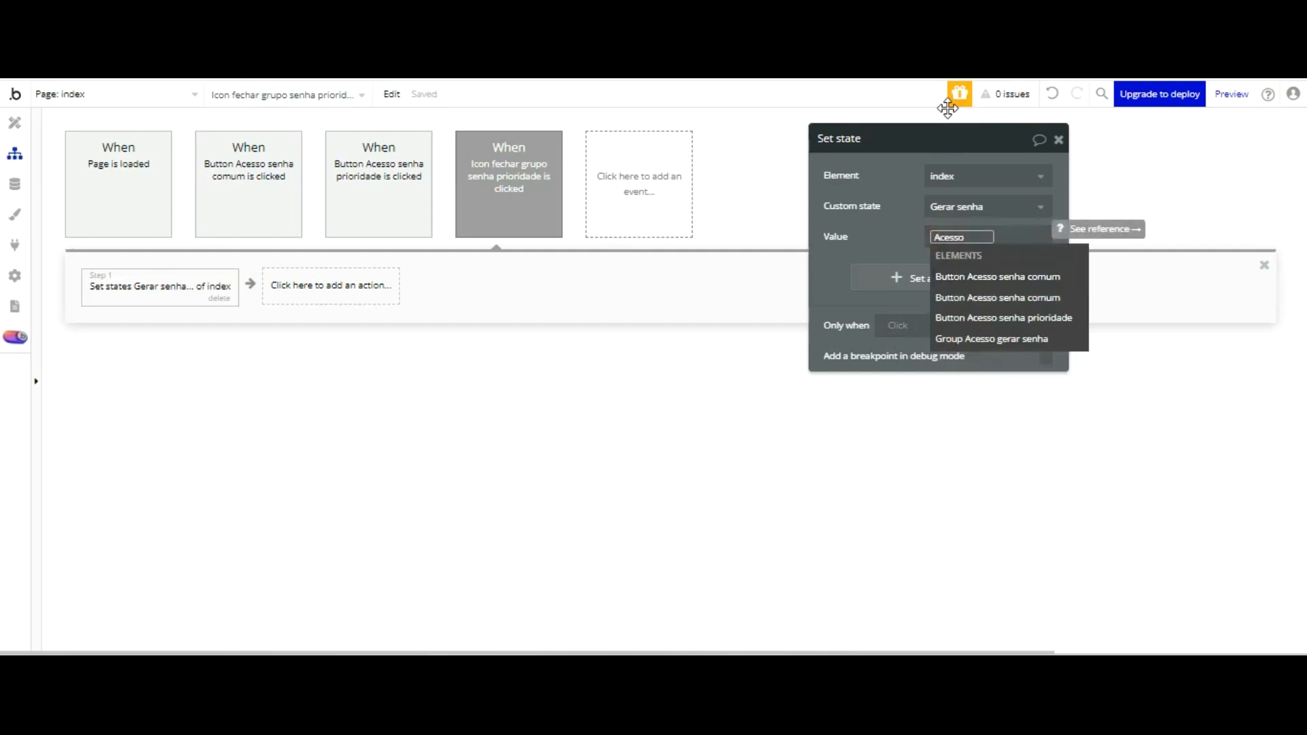
left_click(902, 235)
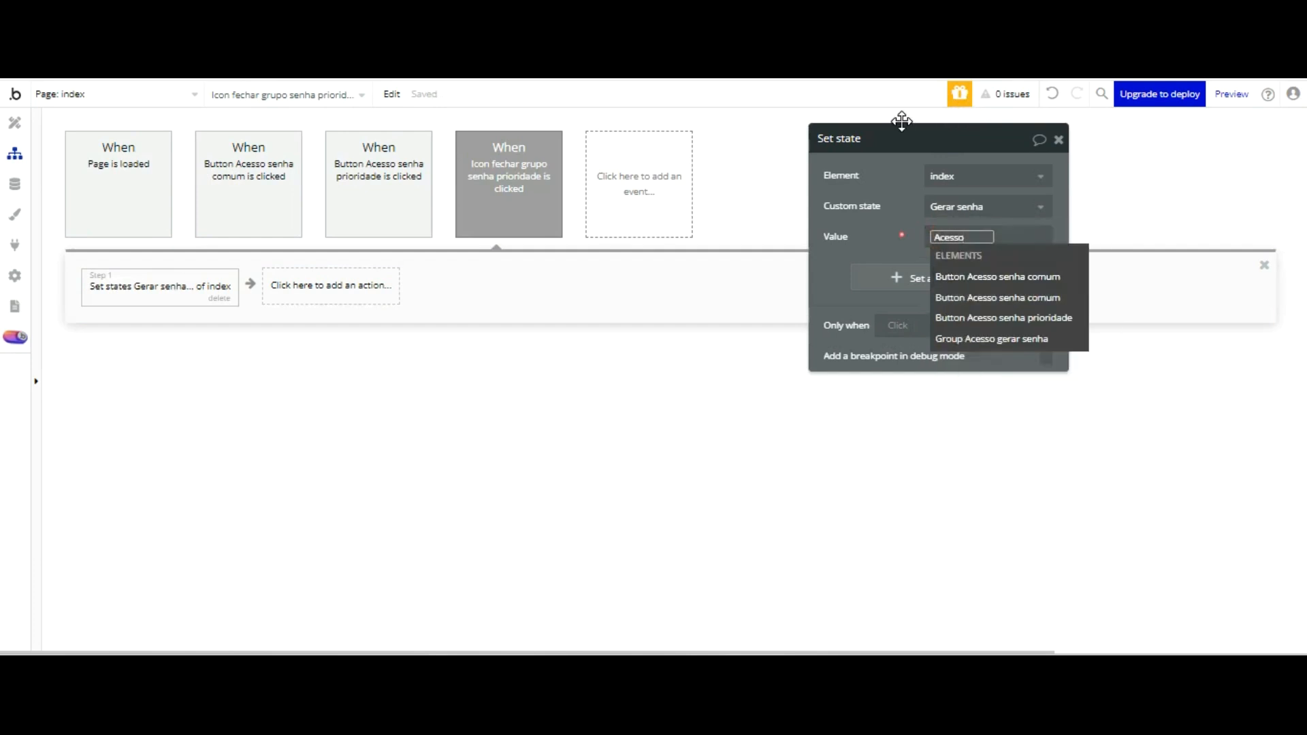
left_click(901, 235)
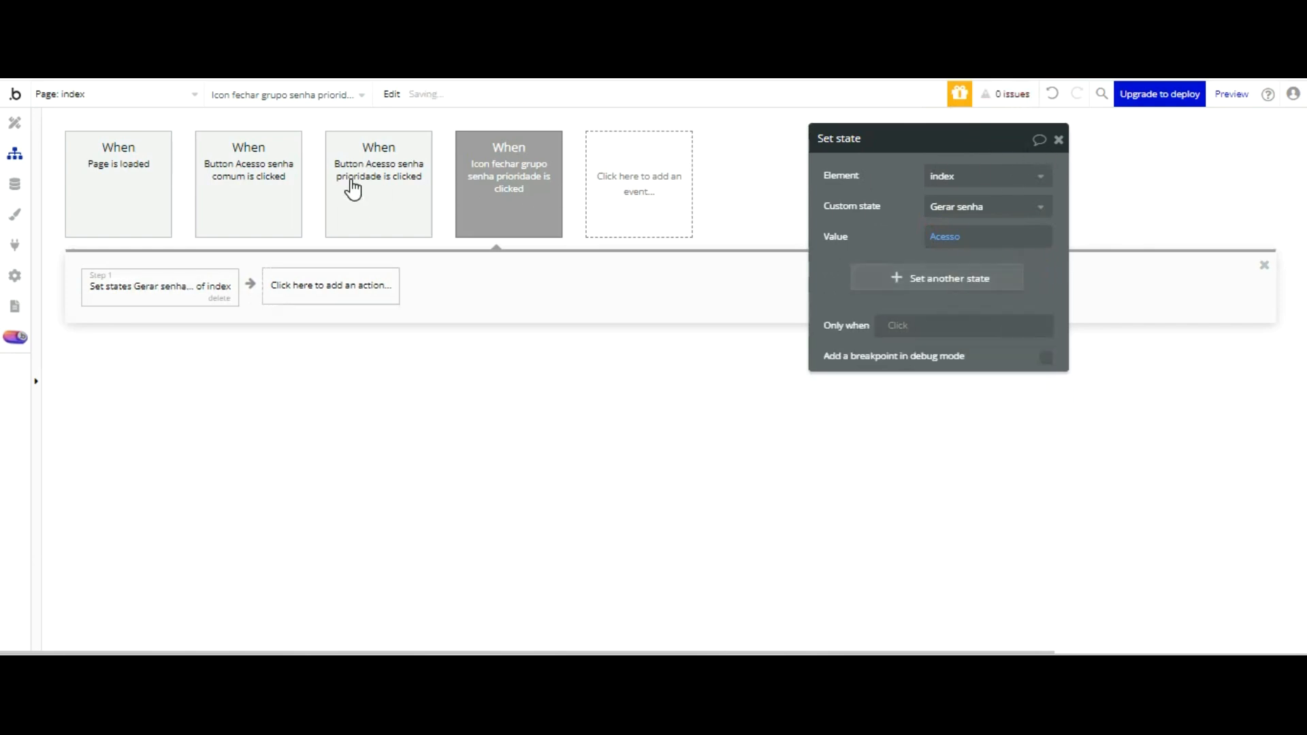
- Append a Hide action for Group Setor atendimento prioridade to the icon's workflow
left_click(333, 286)
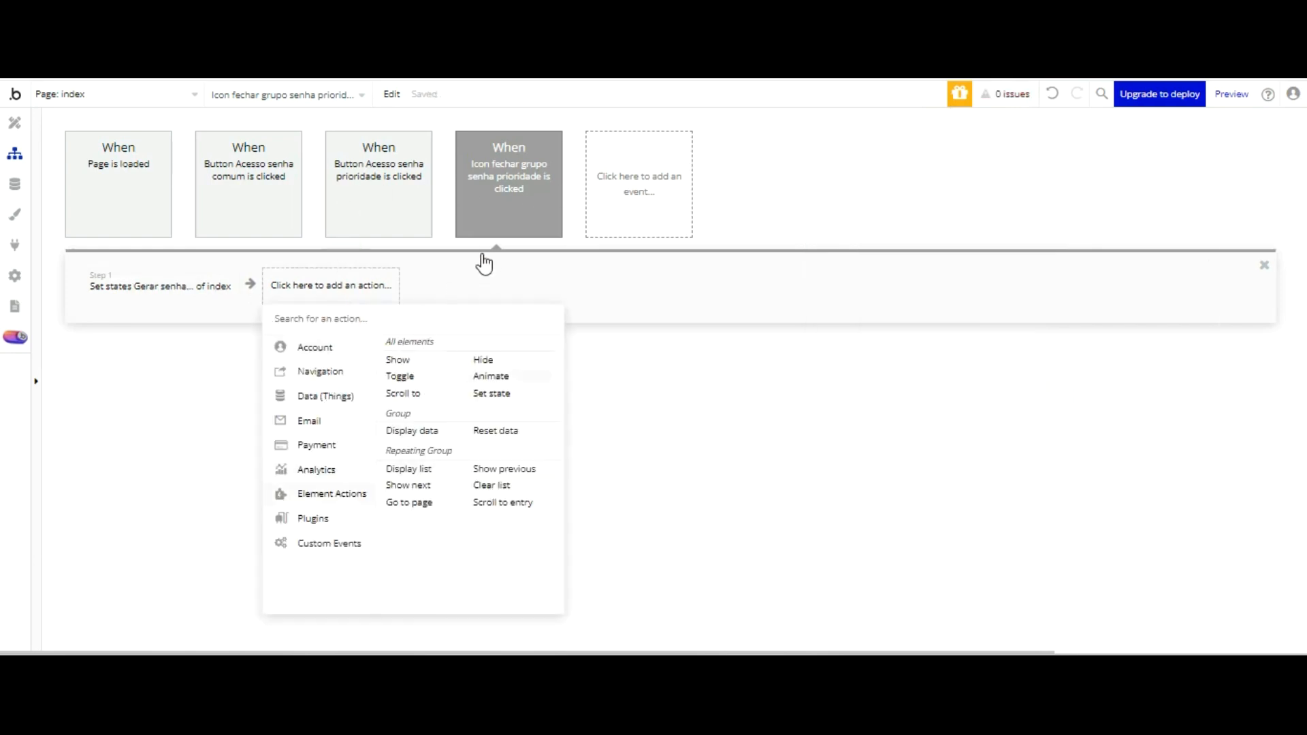
left_click(483, 359)
left_click(963, 176)
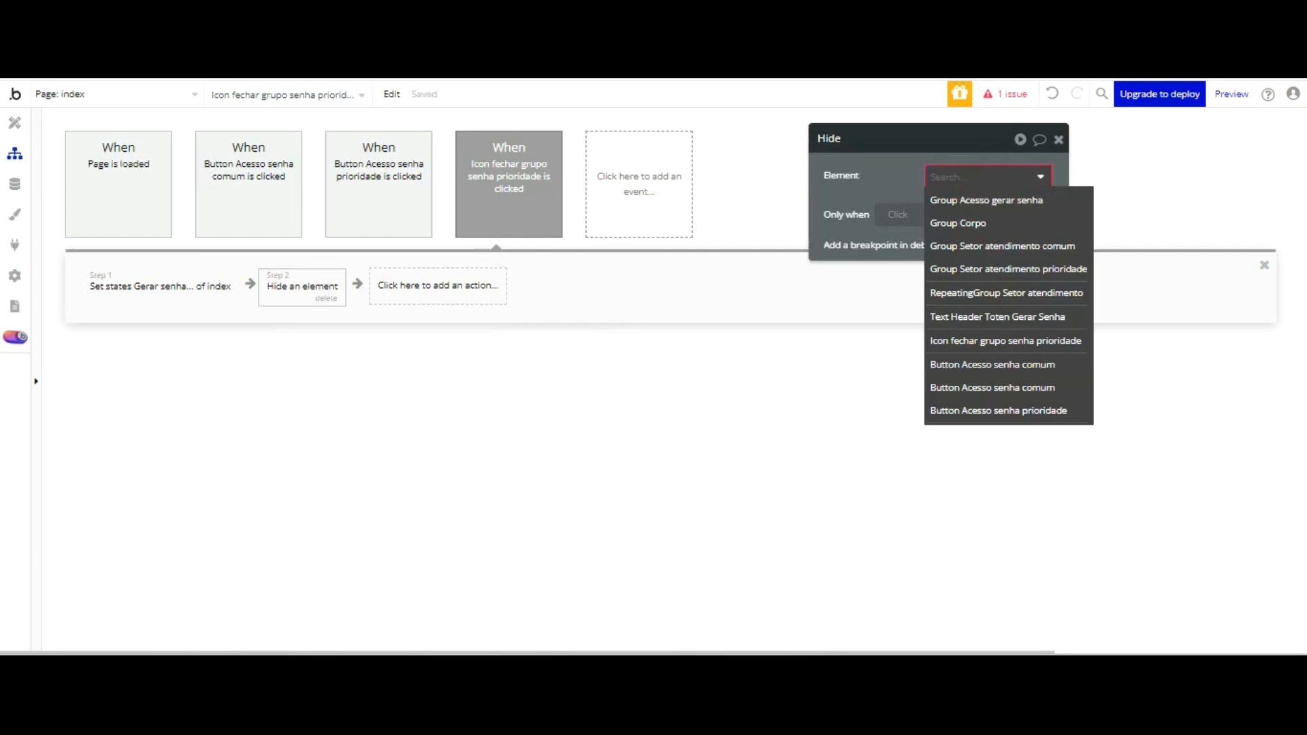
key("Return")
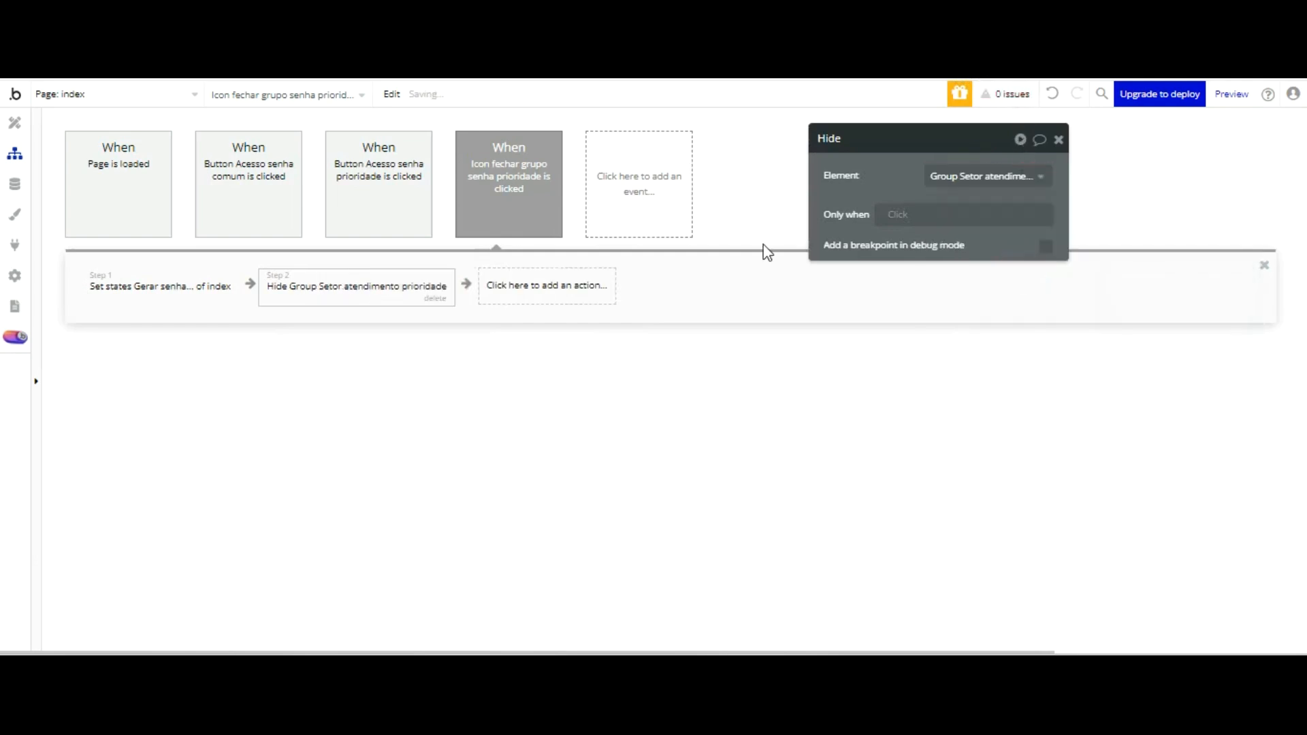
- Refresh the app preview and test opening Senha Prioridade and returning with the arrow icon, then switch back to the editor
key("ctrl+Tab")
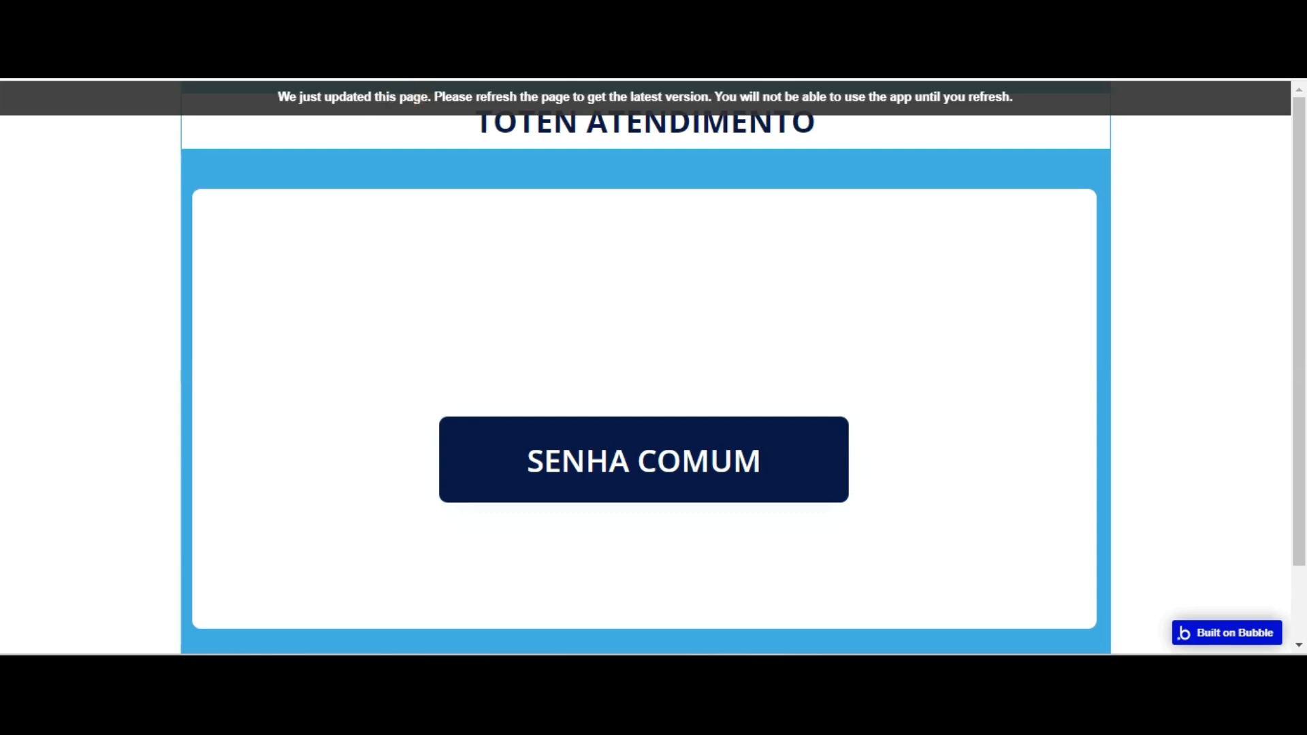
key("F5")
left_click(671, 326)
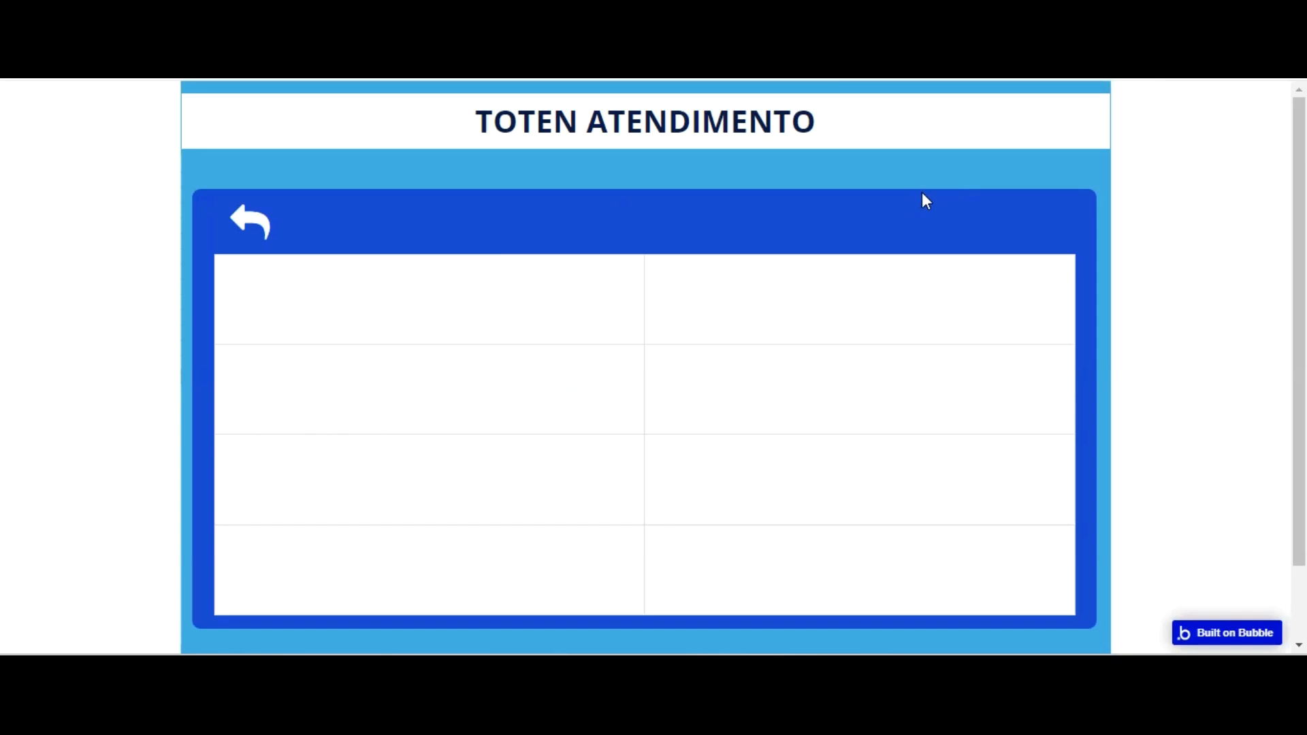
left_click(249, 221)
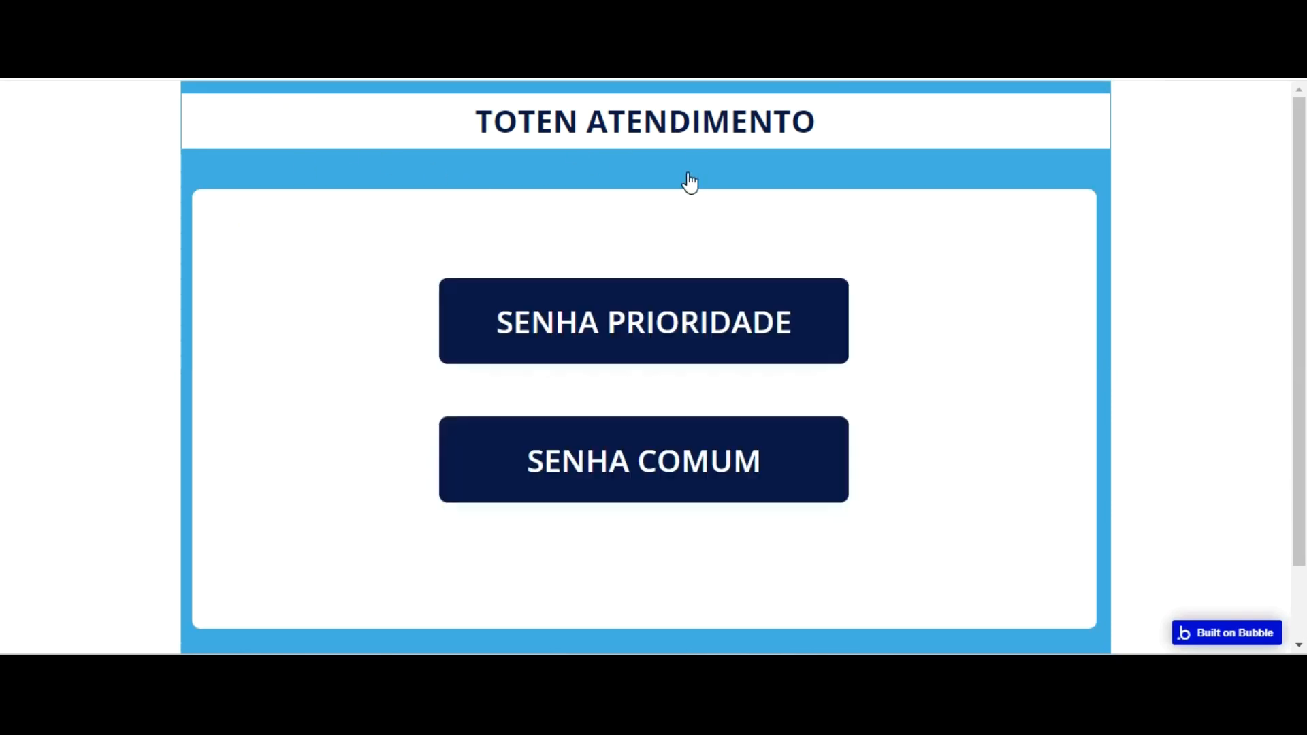
key("ctrl+shift+Tab")
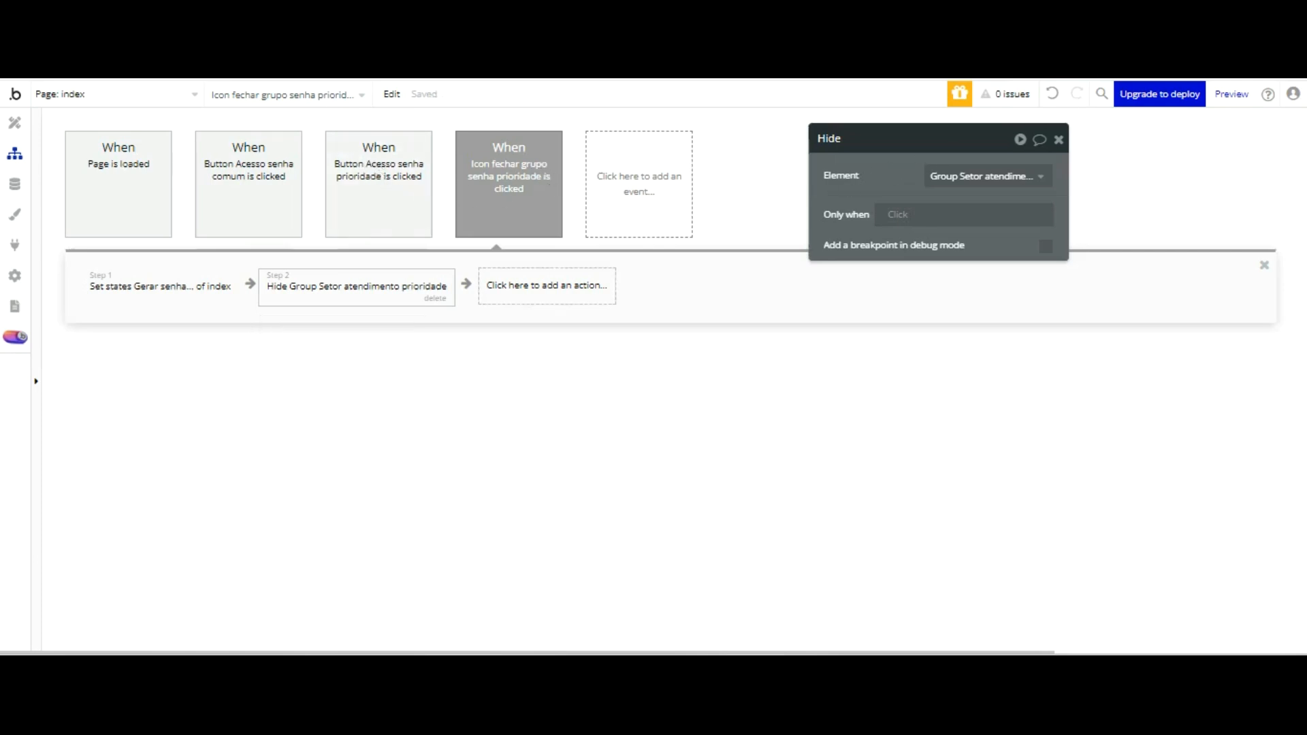
- Return to the page design and check the conditional settings of Group Setor atendimento comum
left_click(14, 123)
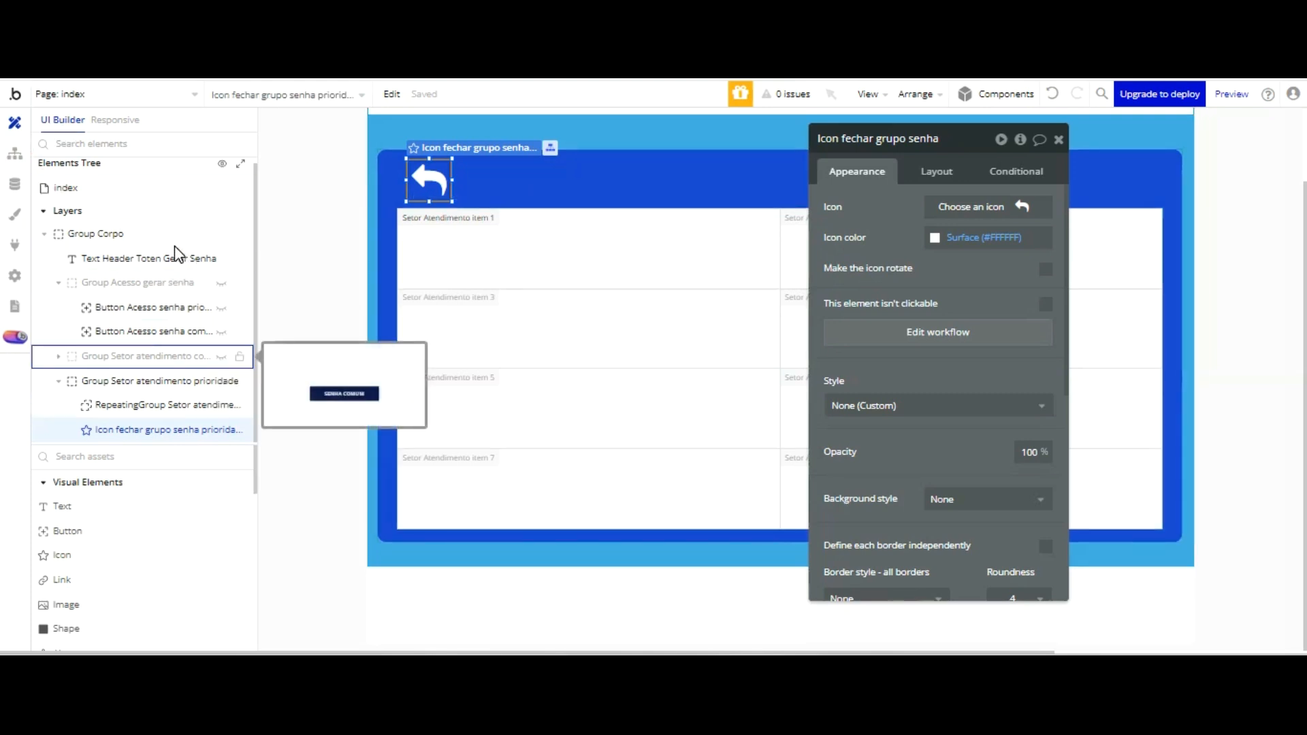
left_click(175, 356)
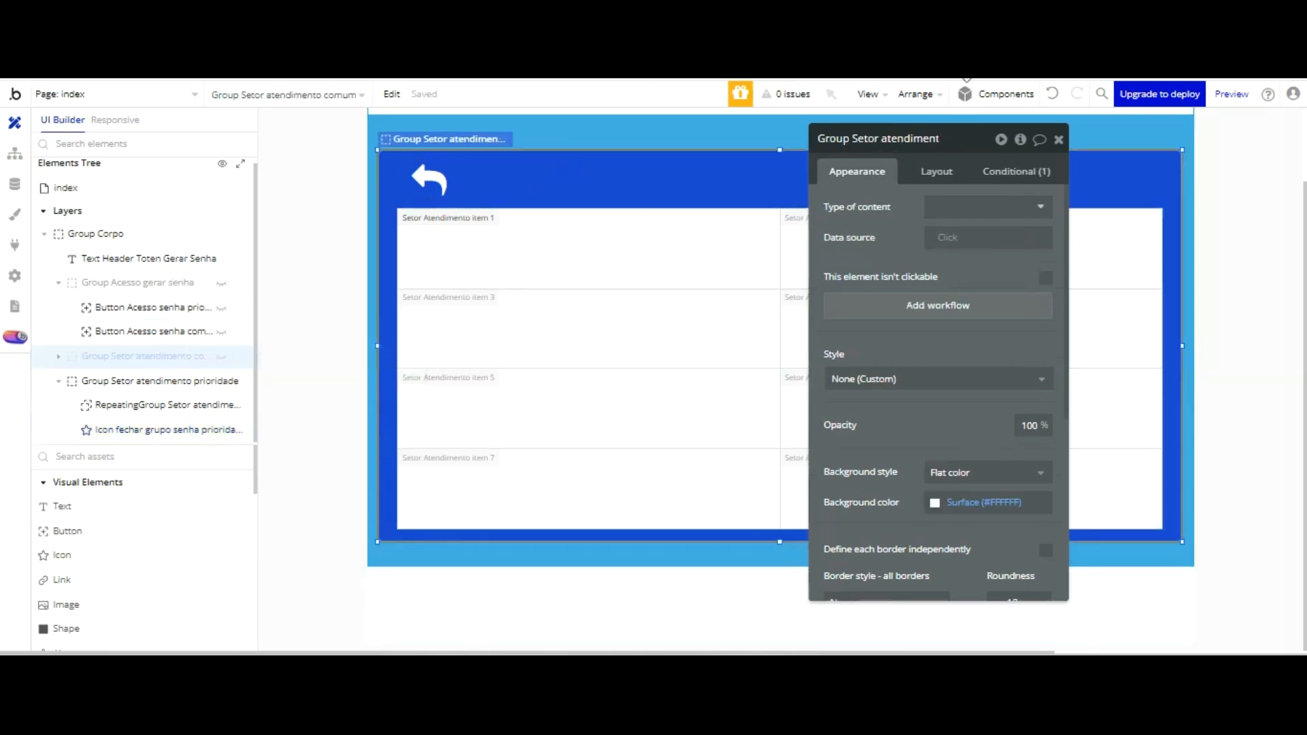
left_click(1017, 172)
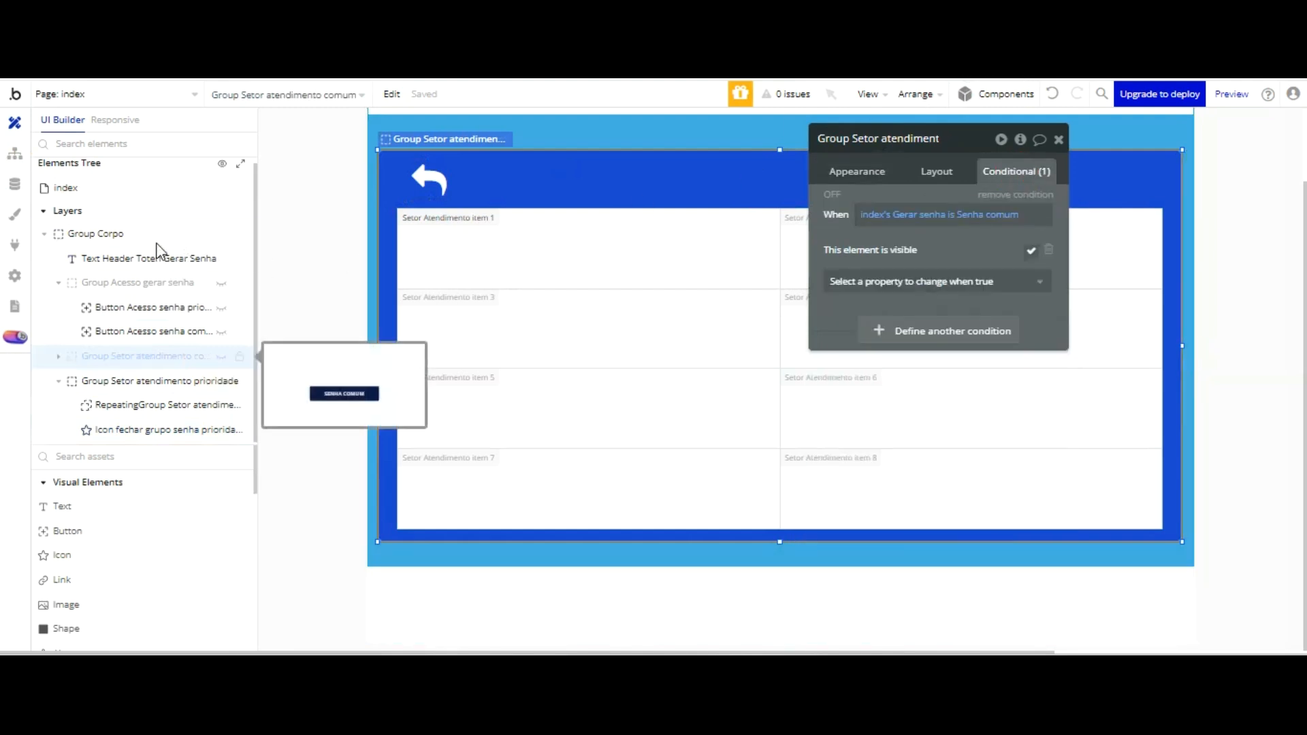
- Delete Group Setor atendimento comum from the page
right_click(146, 356)
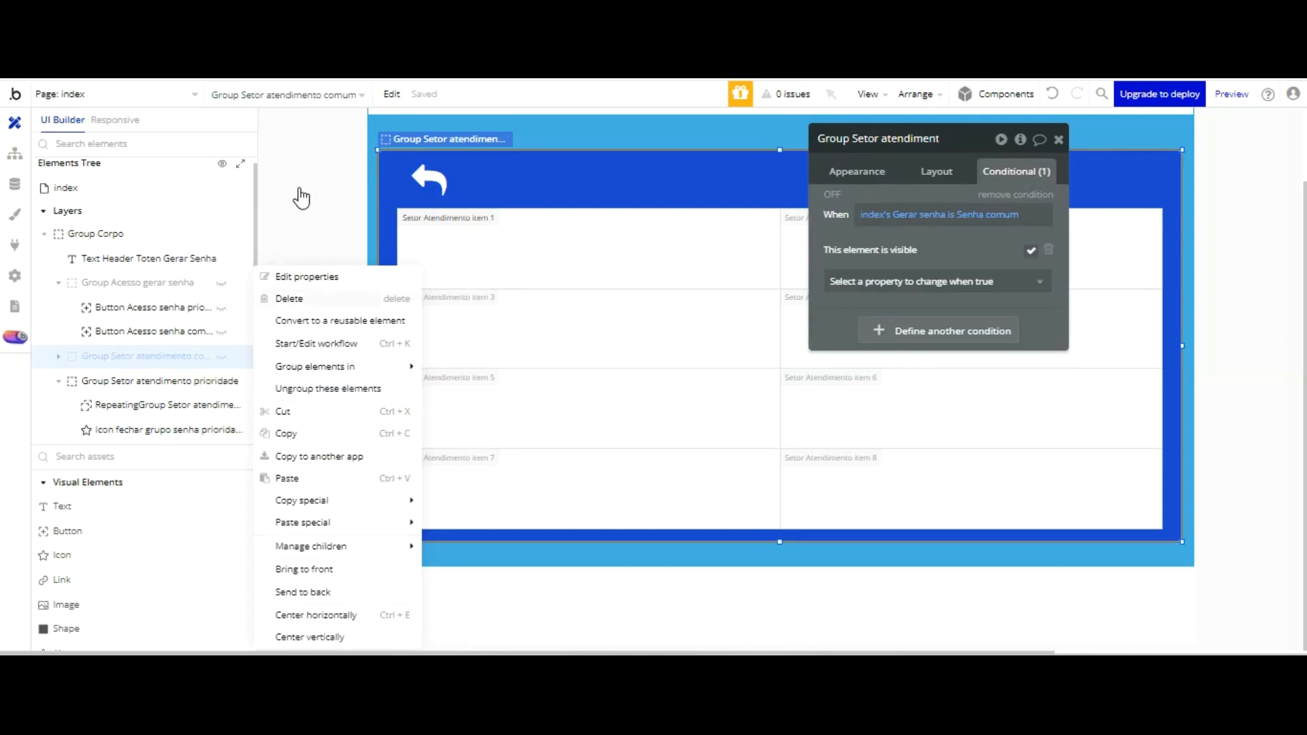
left_click(292, 299)
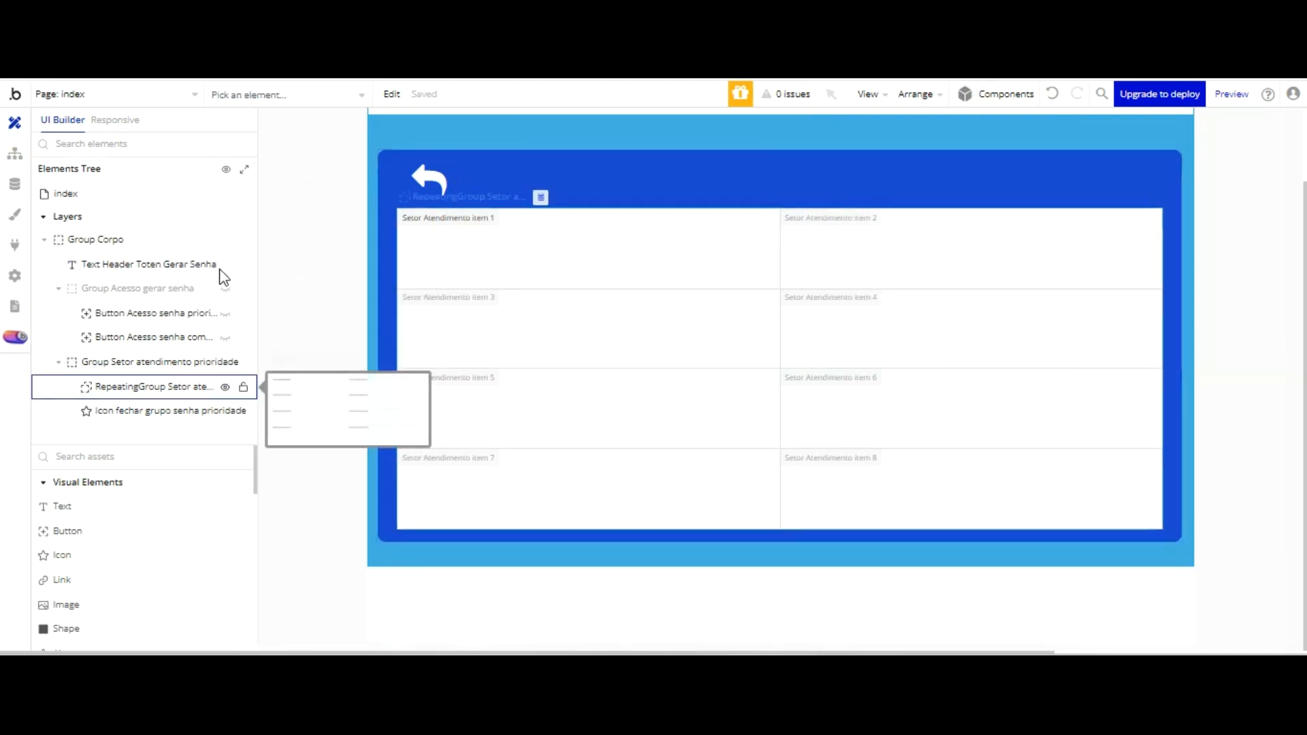
- Draw a group about 498 × 60 px in the first cell of RepeatingGroup Setor atendimento
left_click(644, 214)
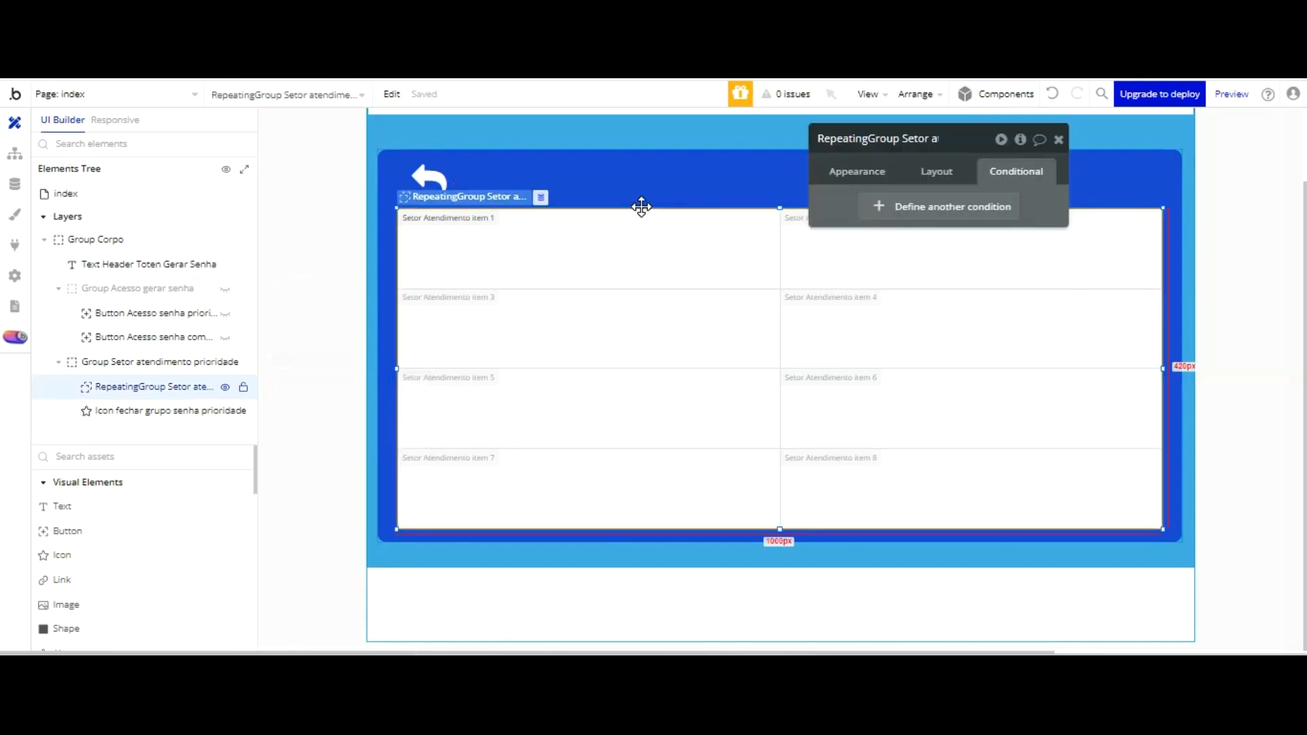
left_click(888, 139)
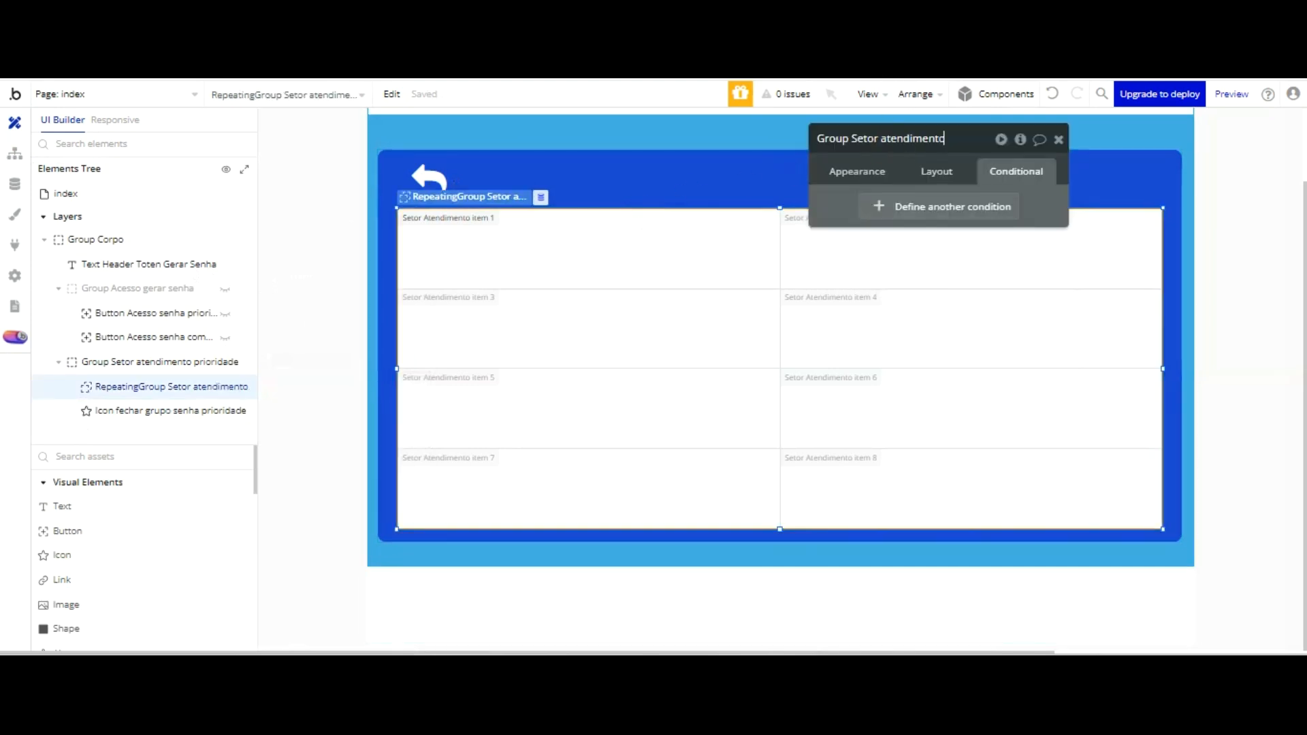
left_click(871, 166)
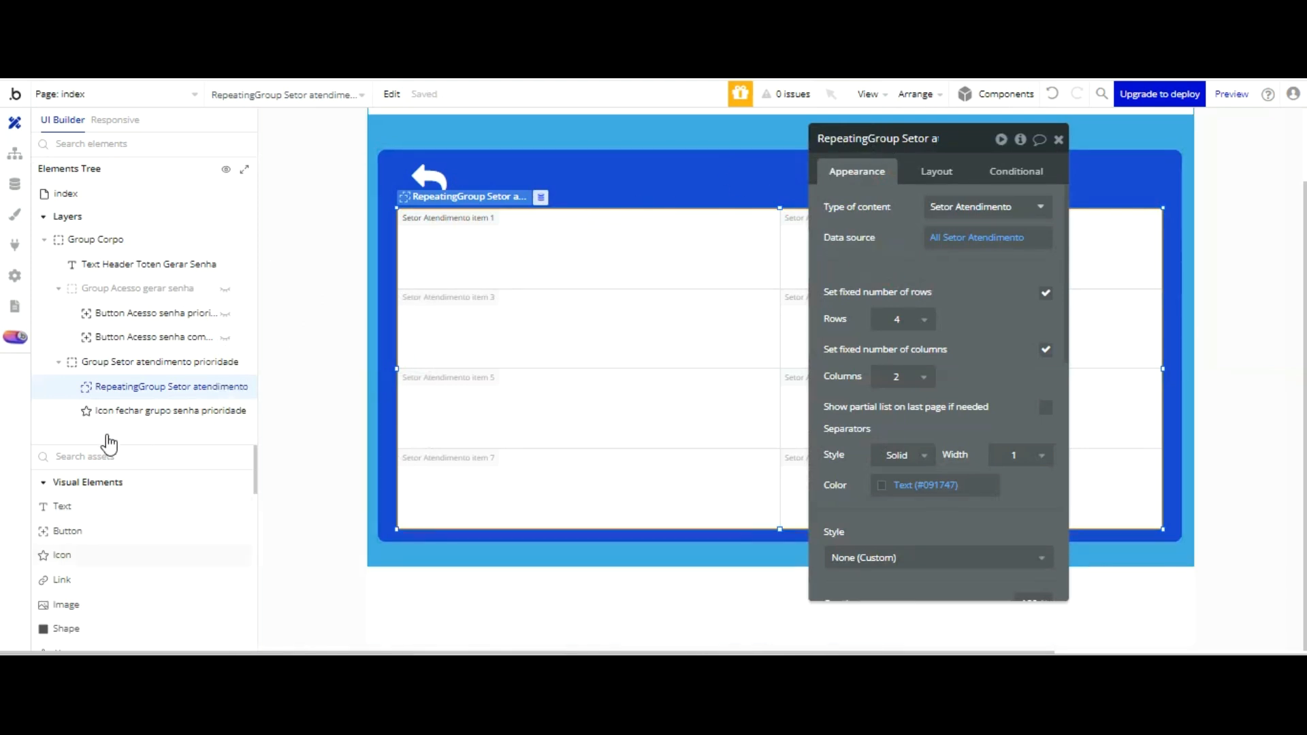
scroll(95, 492, "down", 3)
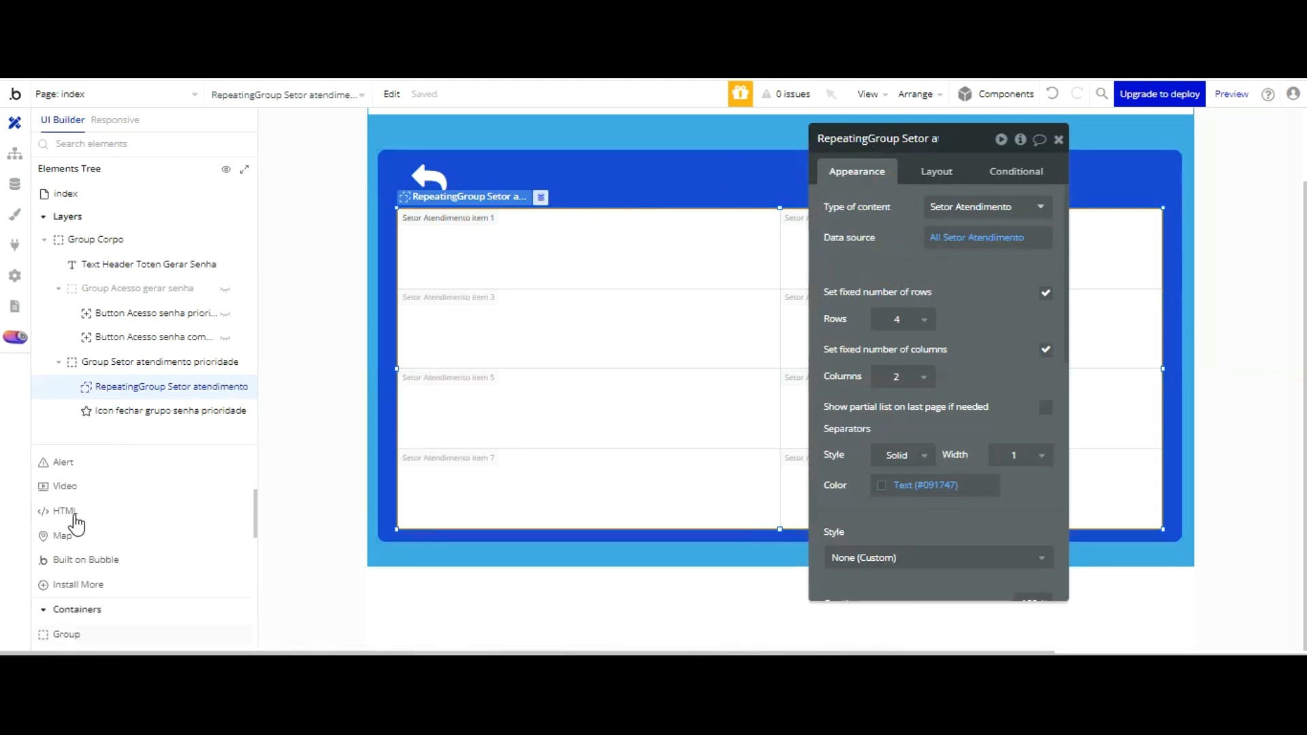
left_click(67, 634)
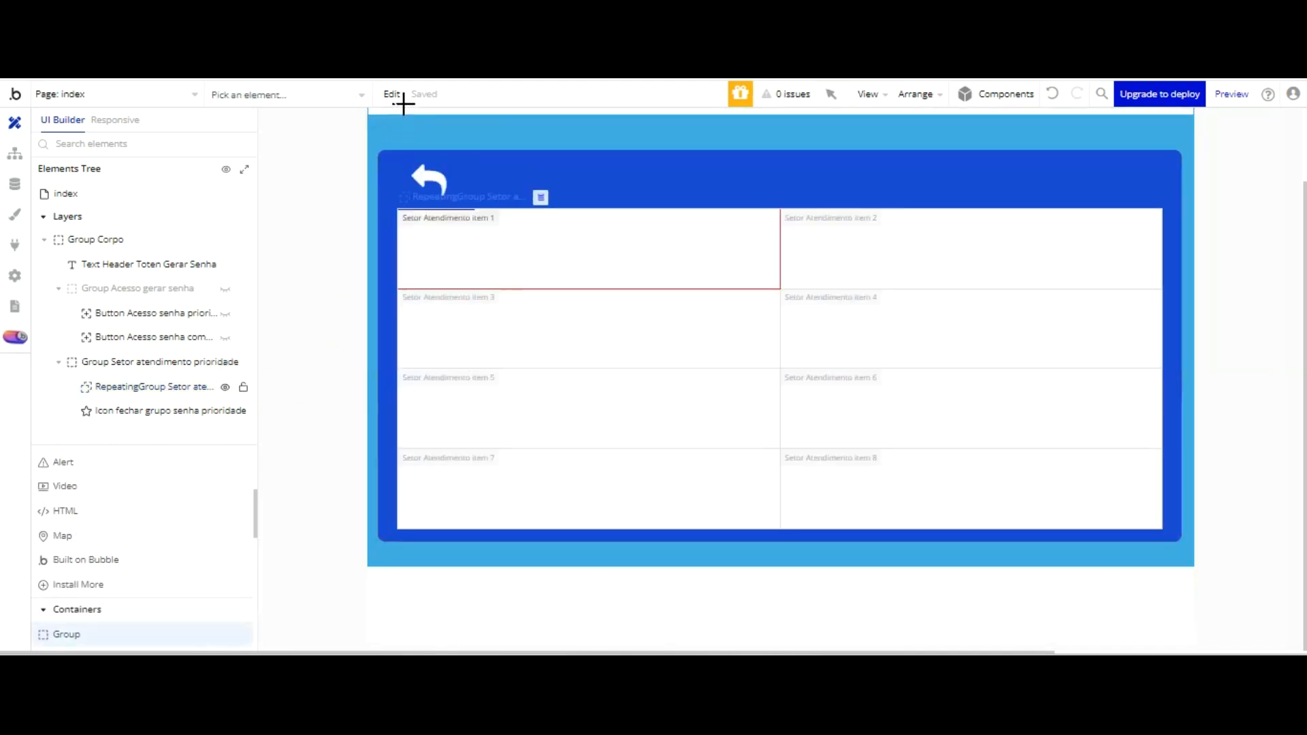
mouse_move(406, 101)
left_mouse_down()
mouse_move(467, 146)
mouse_move(770, 166)
mouse_move(772, 181)
left_mouse_up()
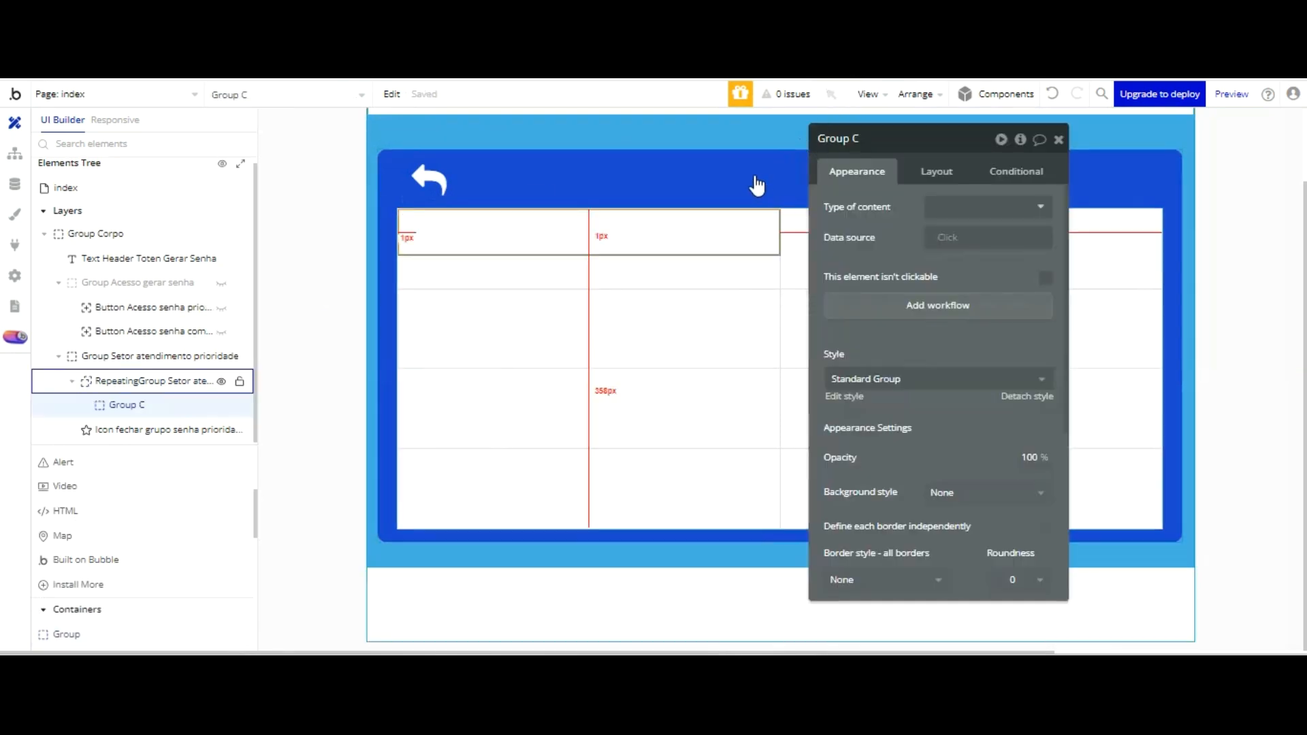
- Set the repeating group's cell container layout and the new group's container layout to Fixed
left_click(754, 287)
left_click(934, 171)
left_click(945, 207)
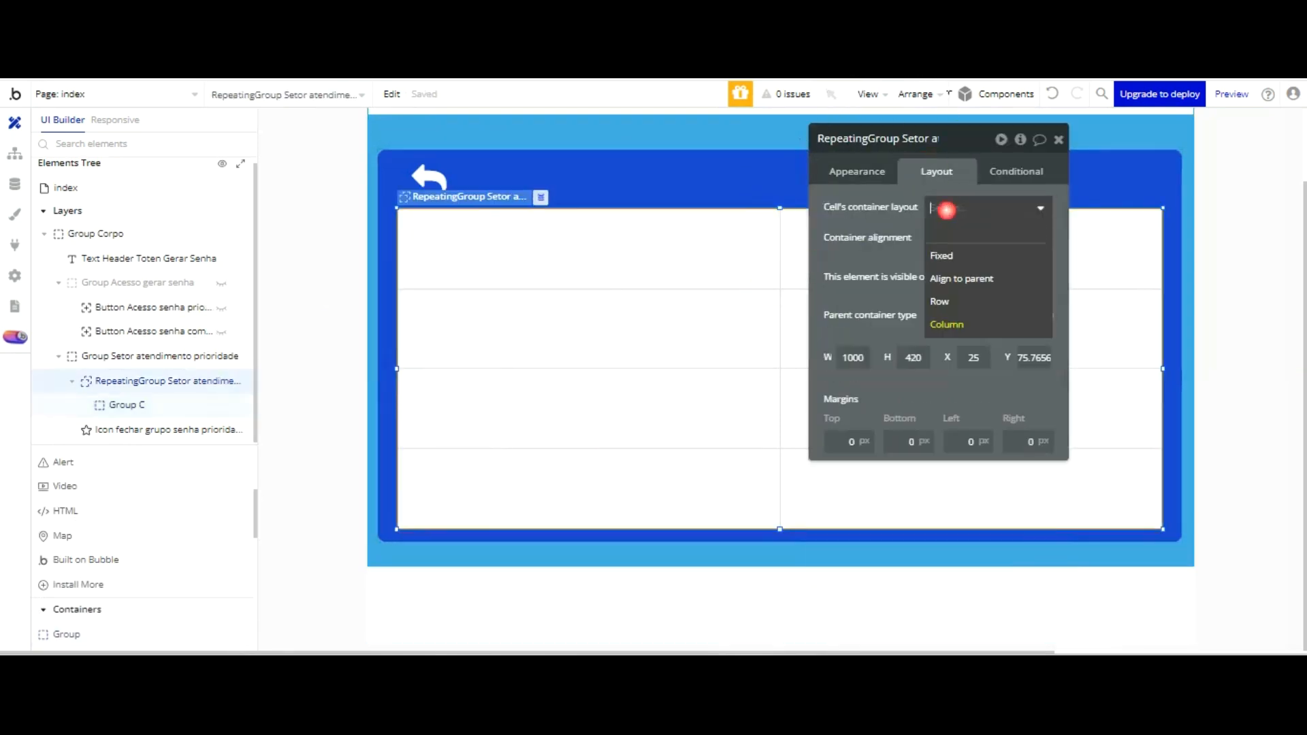
left_click(947, 256)
left_click(680, 249)
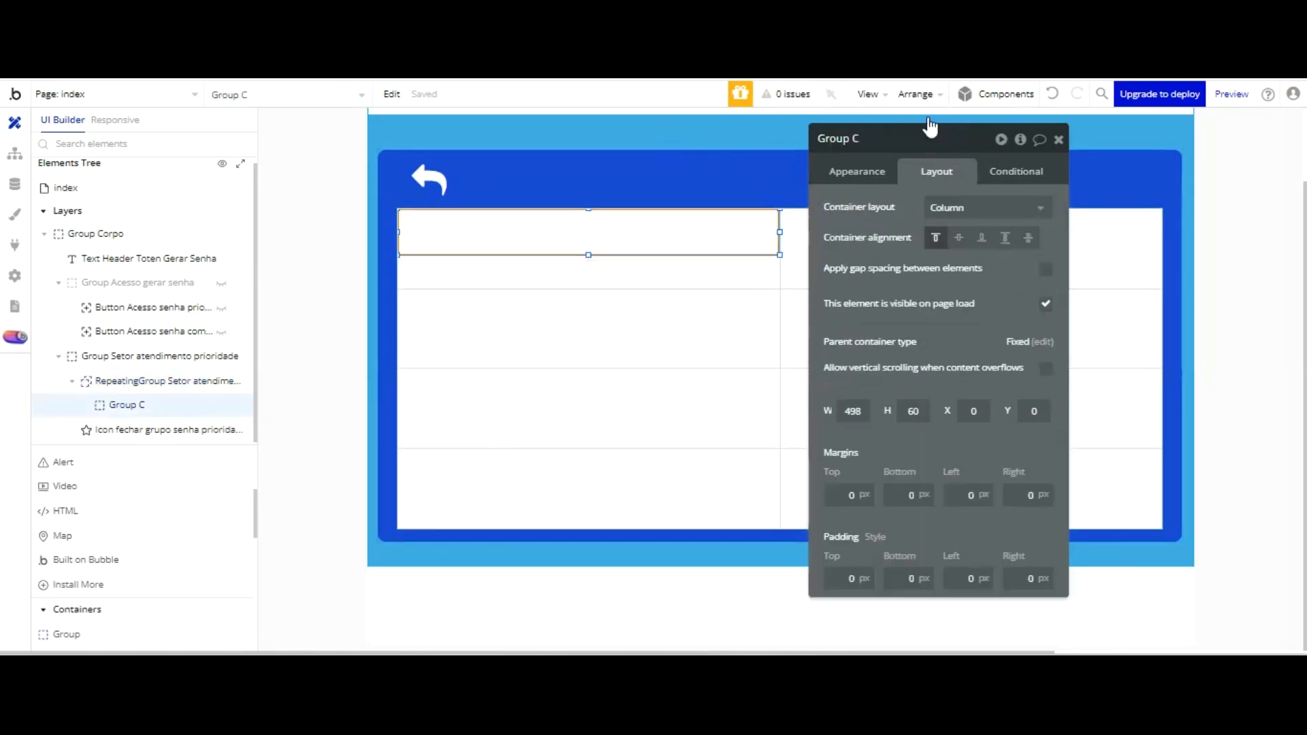
left_click(954, 203)
left_click(942, 256)
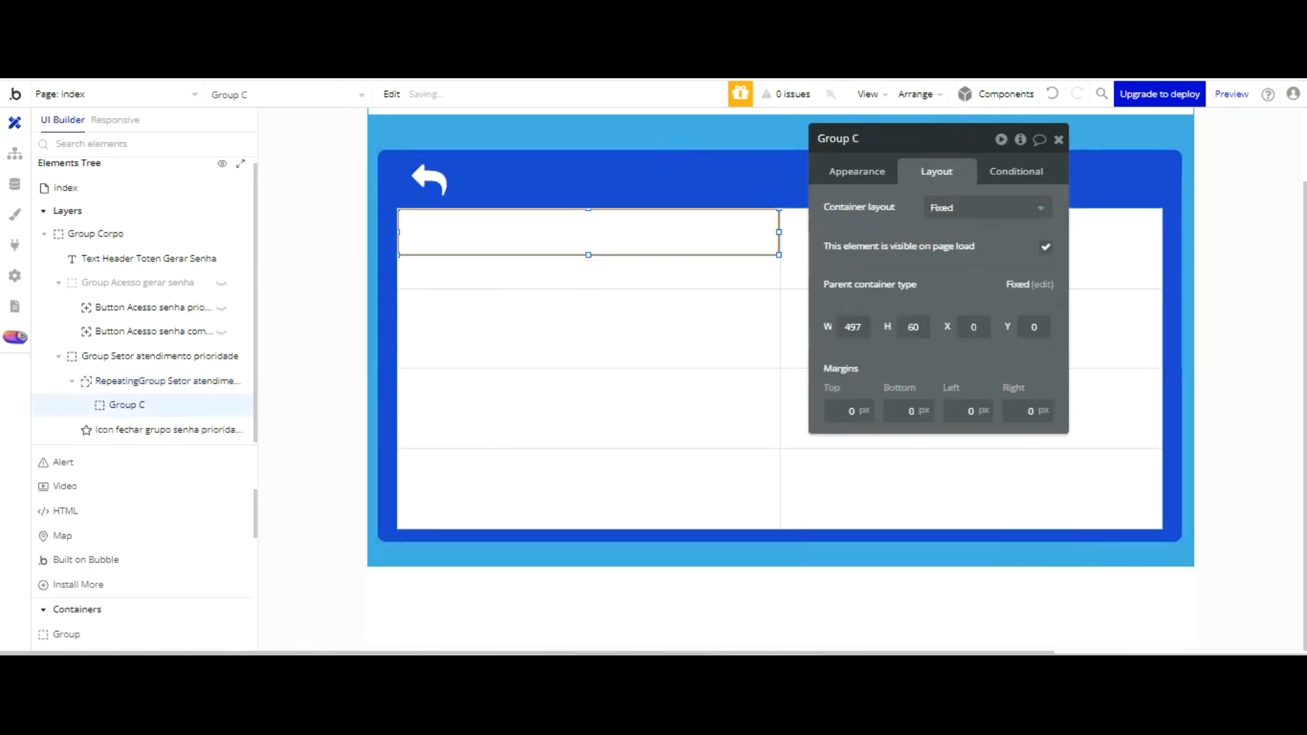
- Rename the new group as "Group Setor atendimento prioridade cutomstate" and detach its Standard Group style
double_click(871, 139)
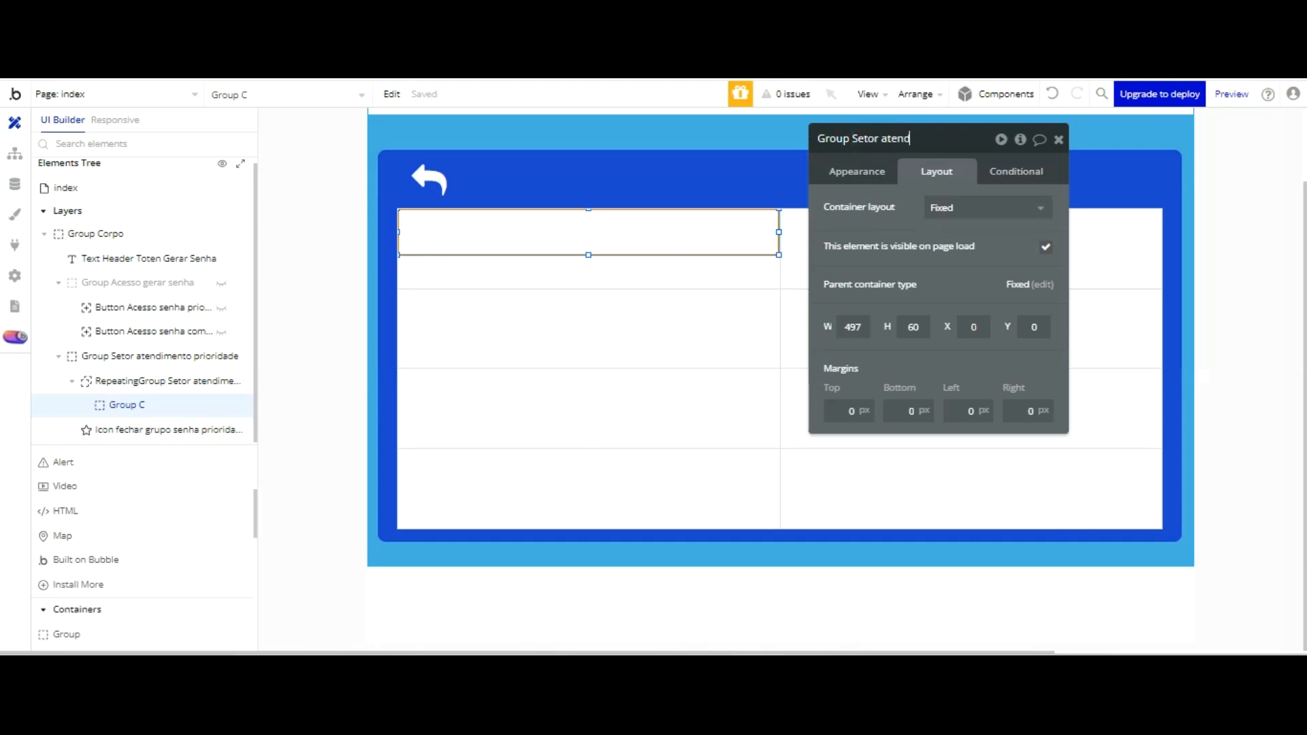
type("Setor atendimento p")
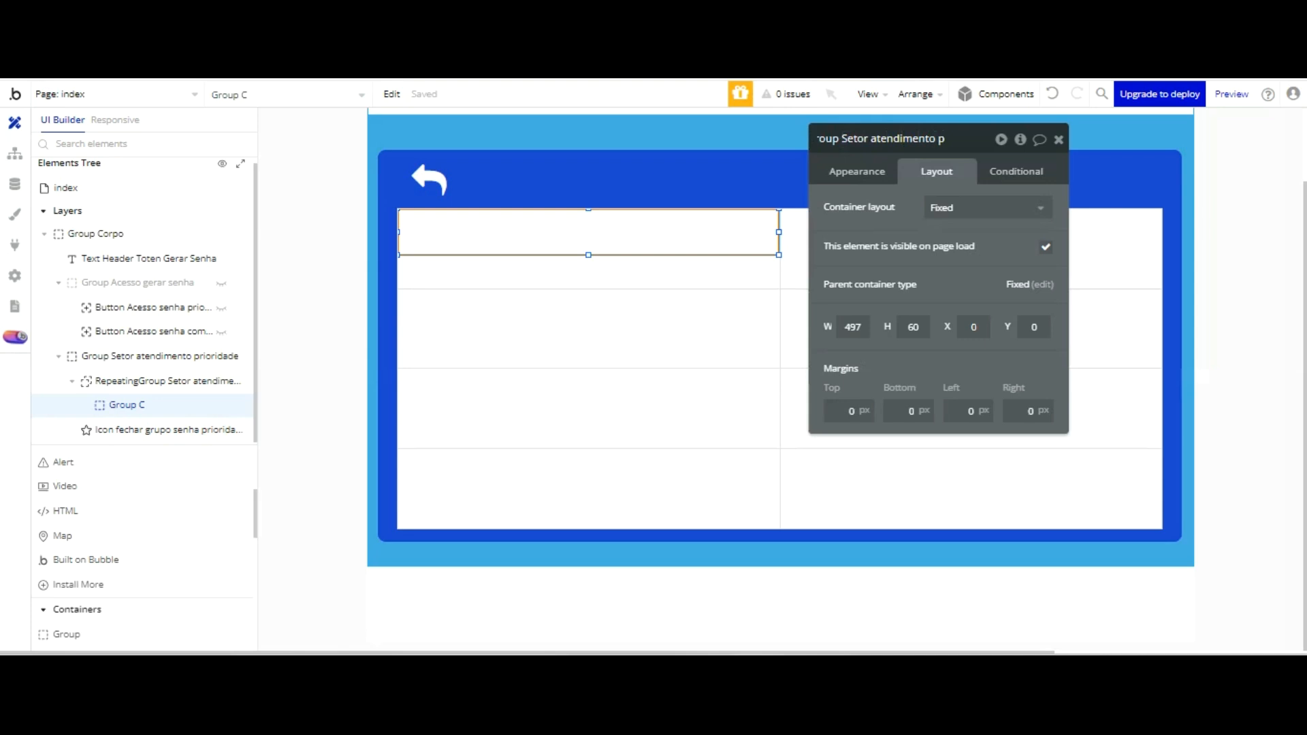
type("rioridade cuto")
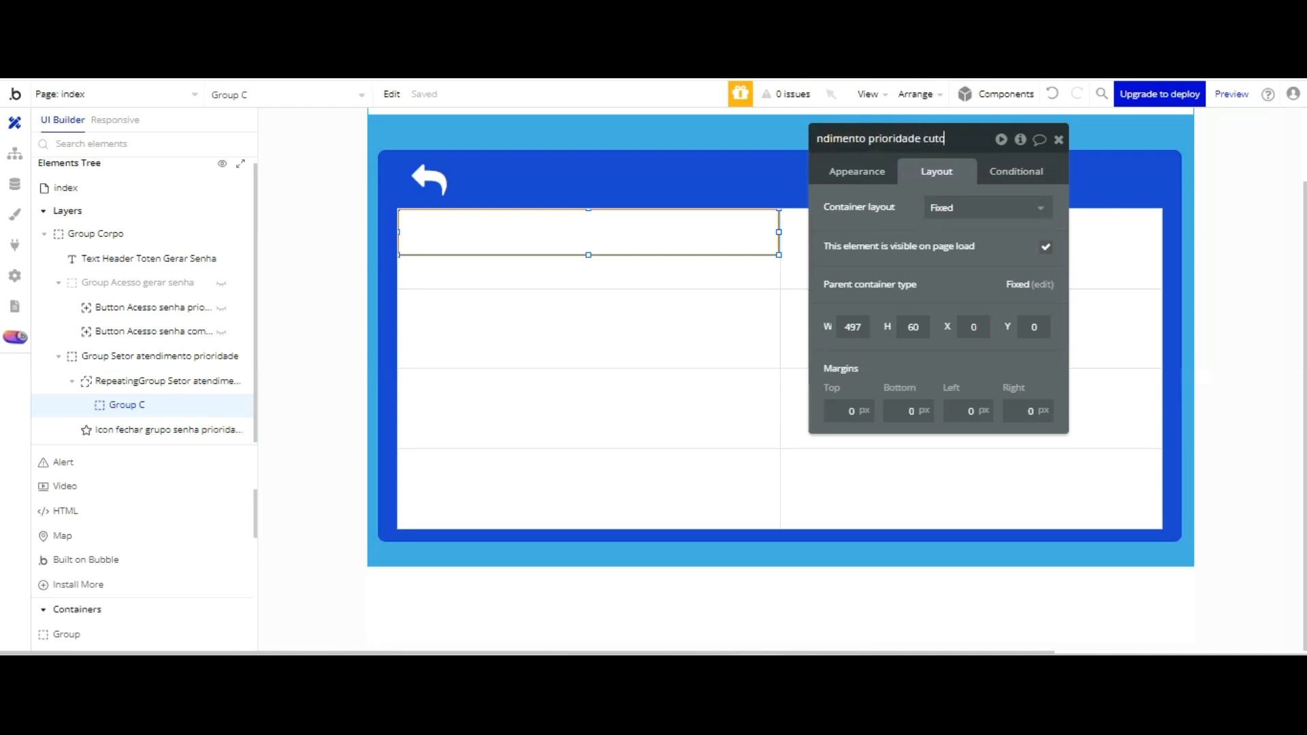
type("mstate")
key("Return")
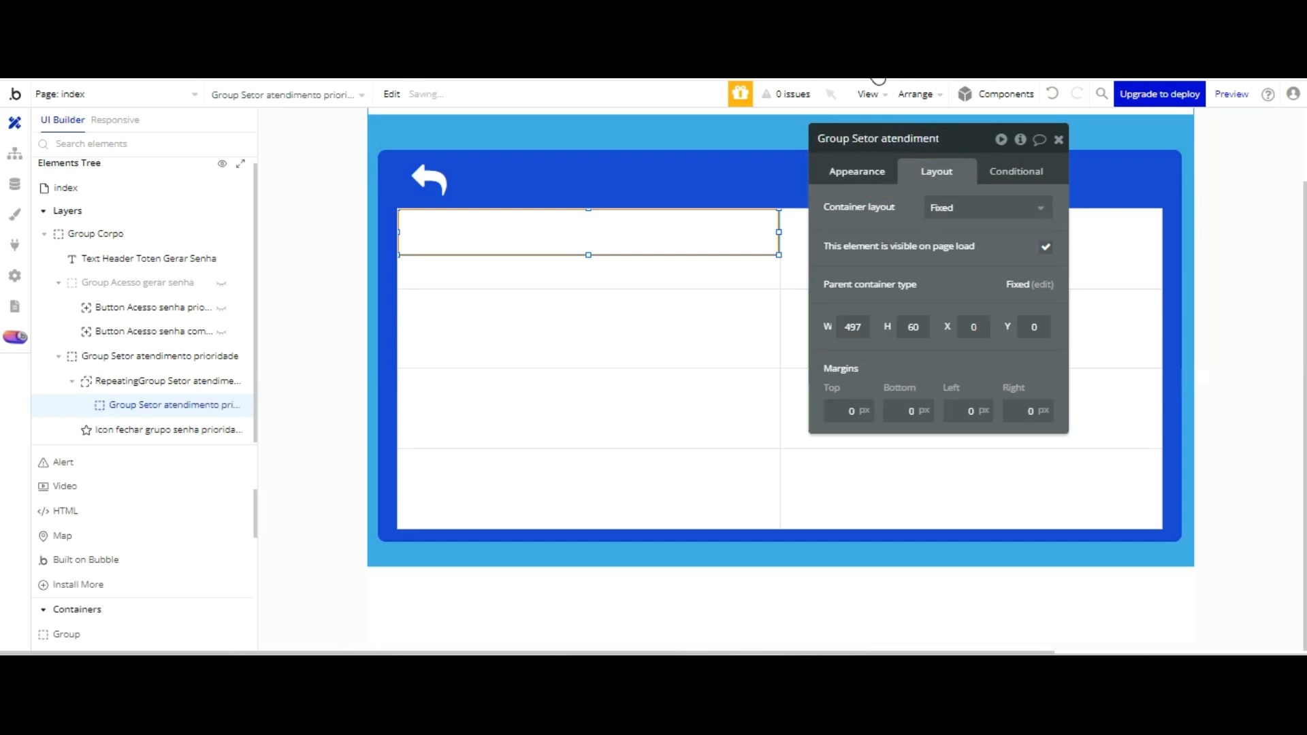
left_click(857, 173)
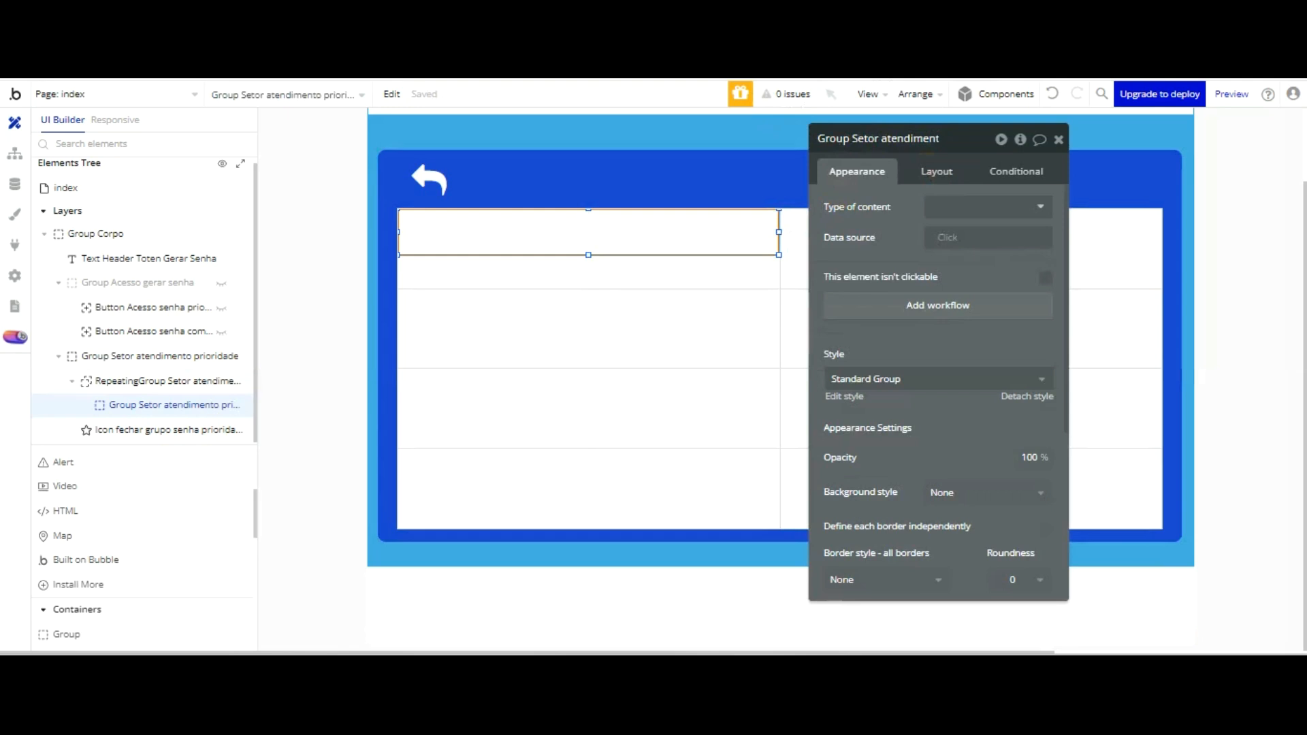
left_click(1028, 396)
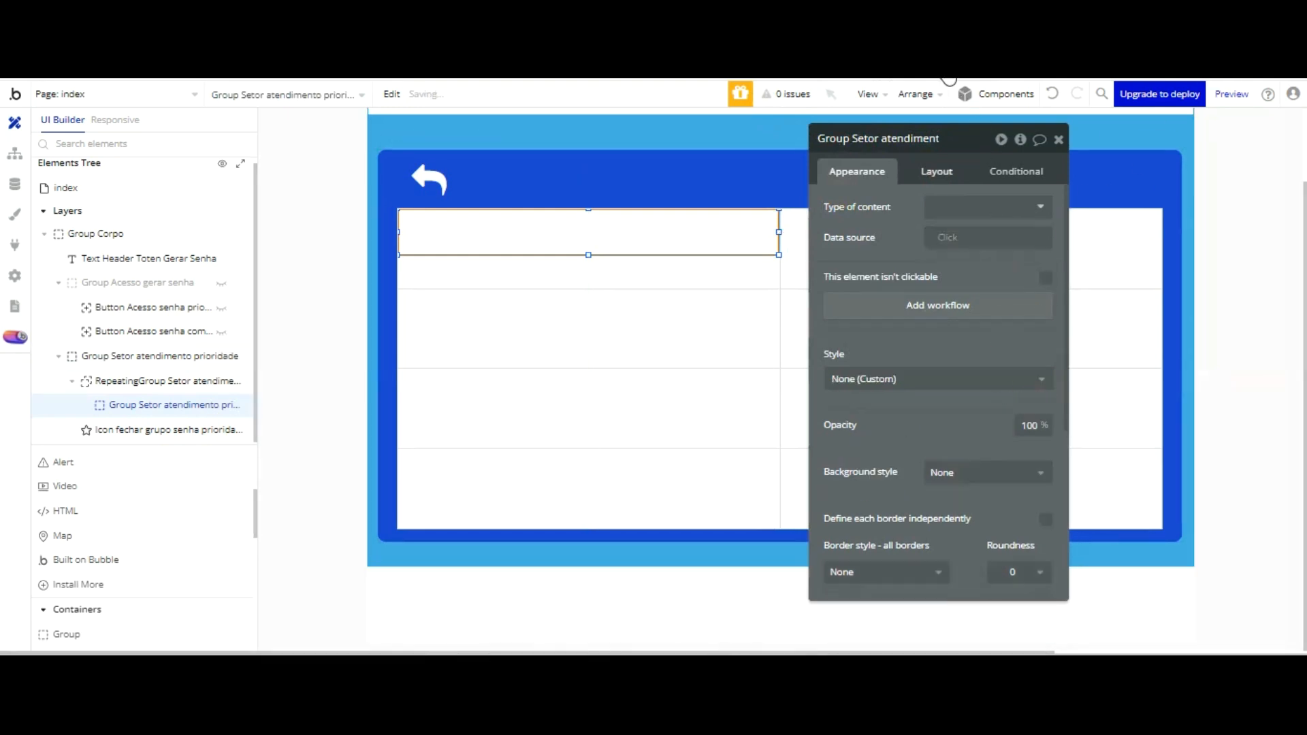
- Resize the cell group to 480 × 80 px and place it at about X 7, Y 14 in the first cell
left_click(939, 172)
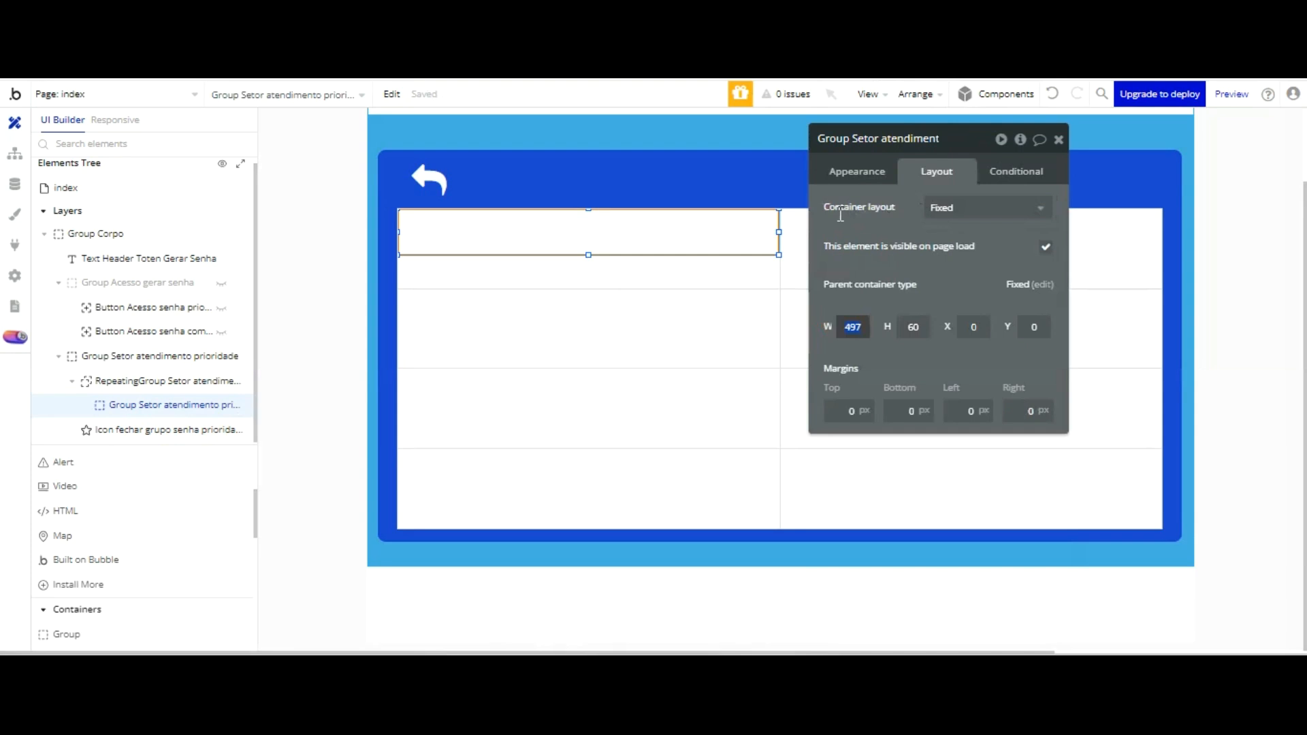
key("Return")
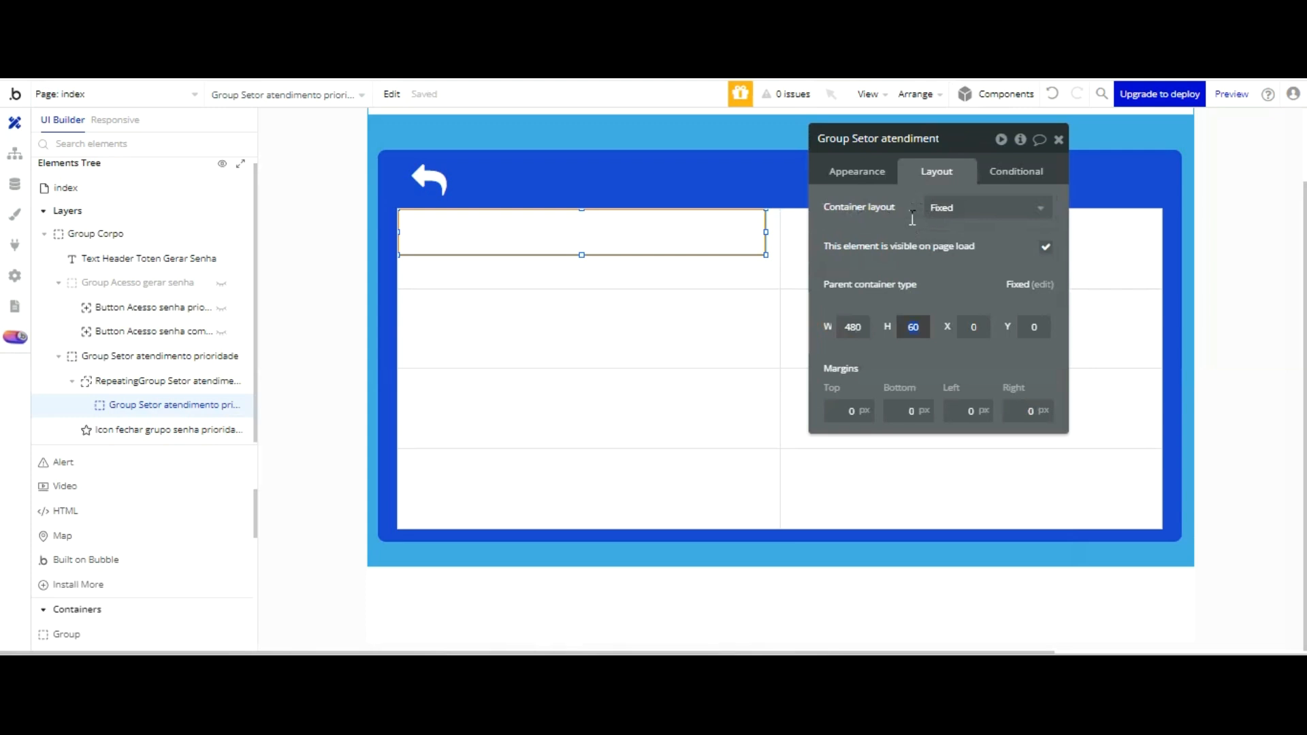
type("70")
key("Return")
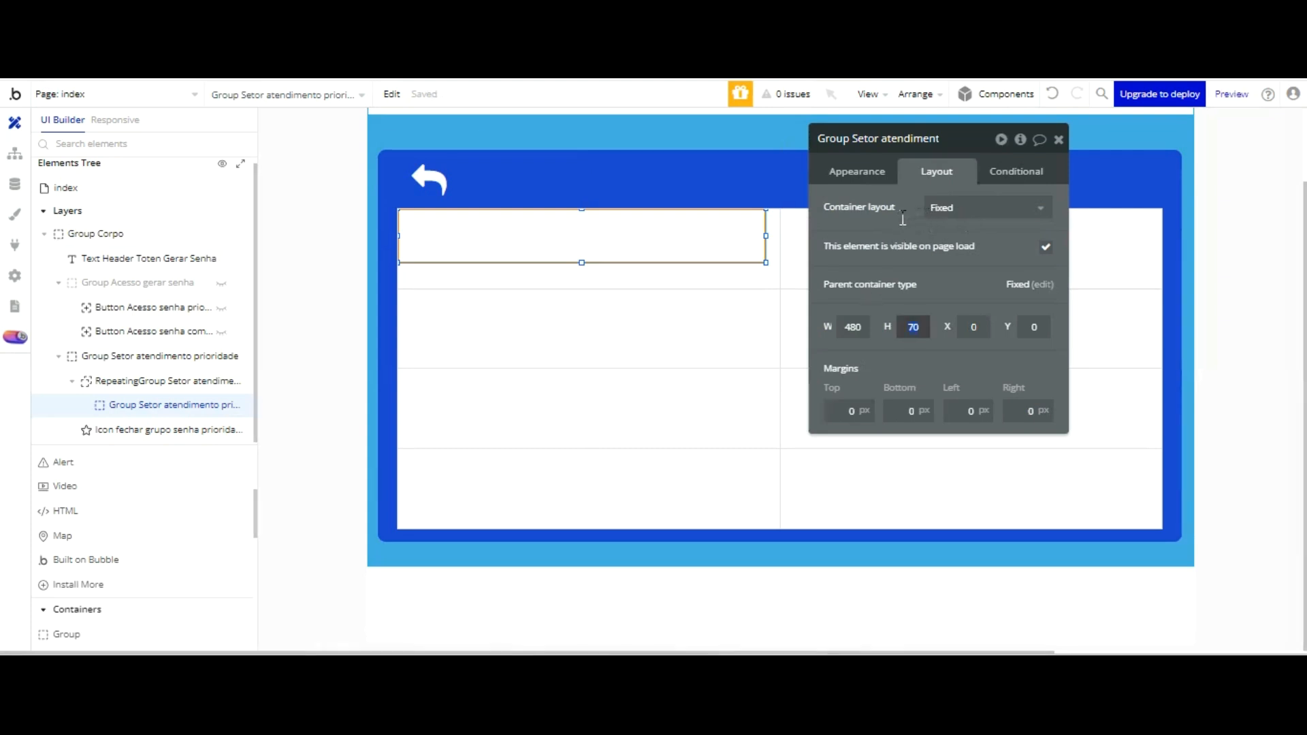
left_click(693, 232)
key("ctrl+e")
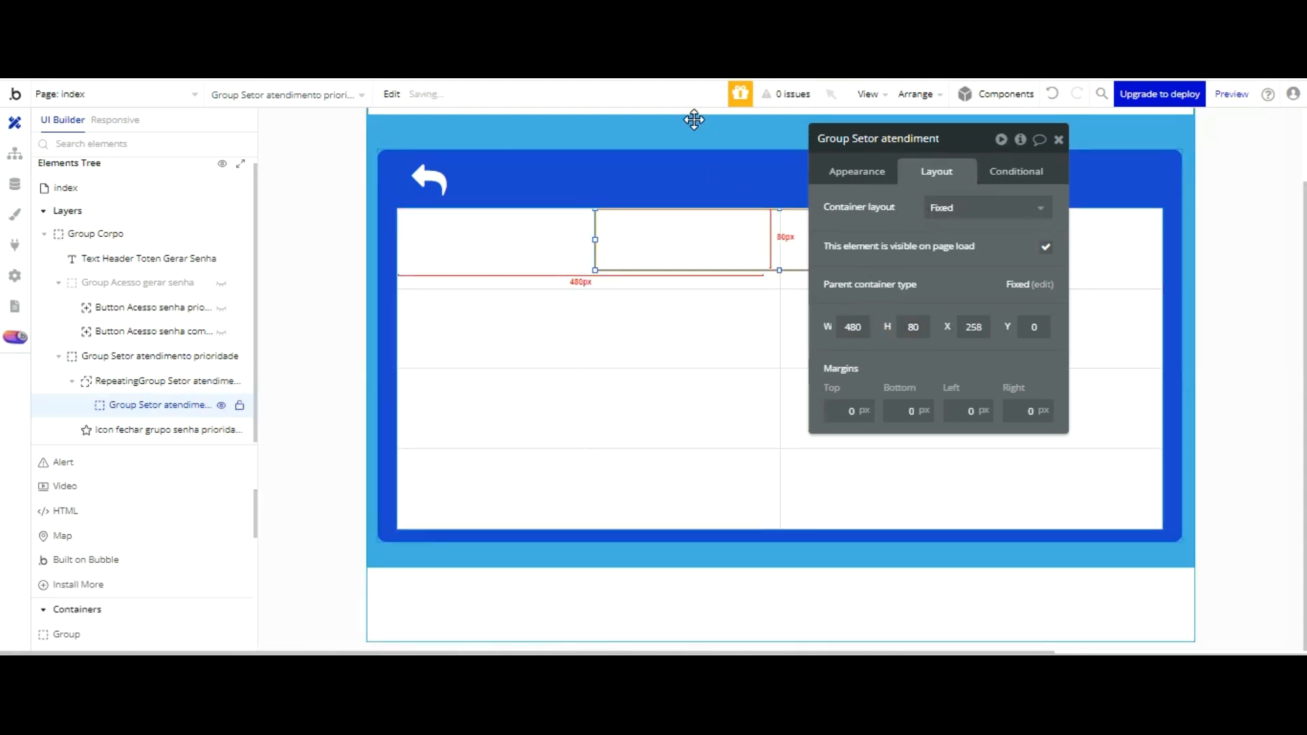
left_click_drag(694, 120, 502, 130)
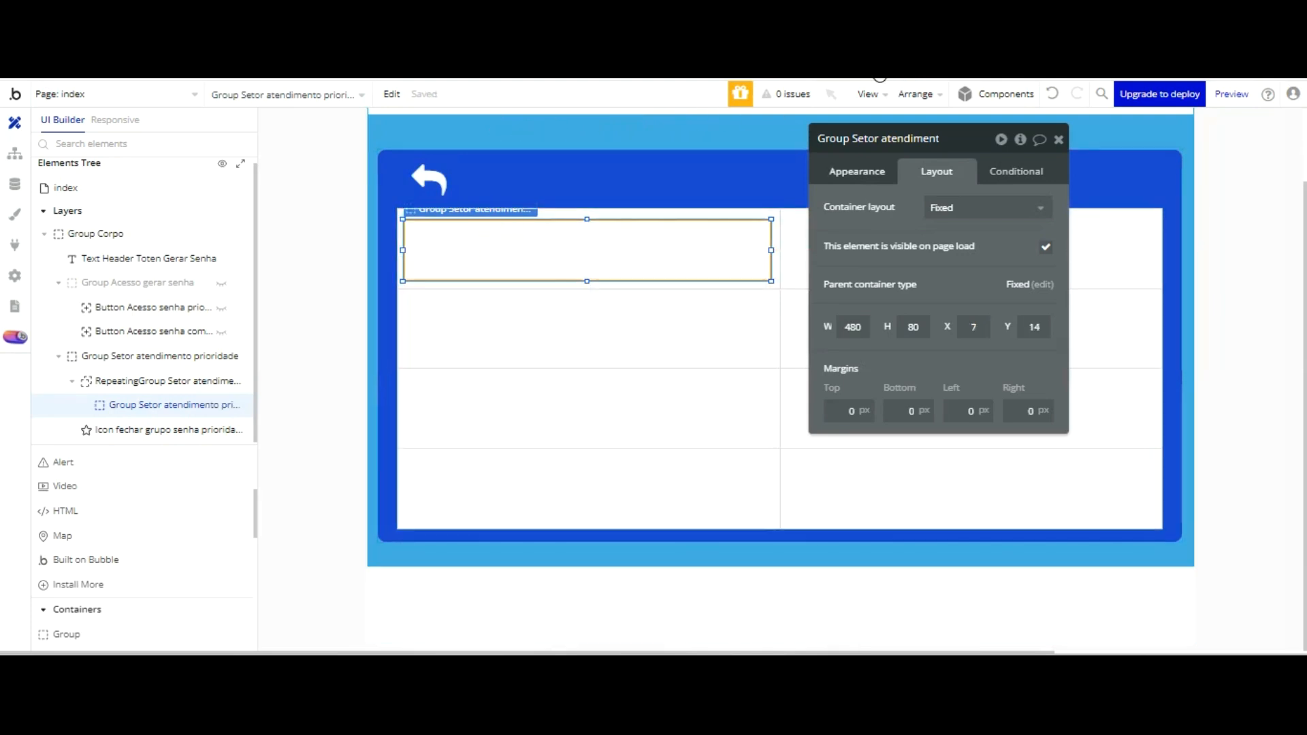
- Set the cell group's background style to Flat color
left_click(873, 172)
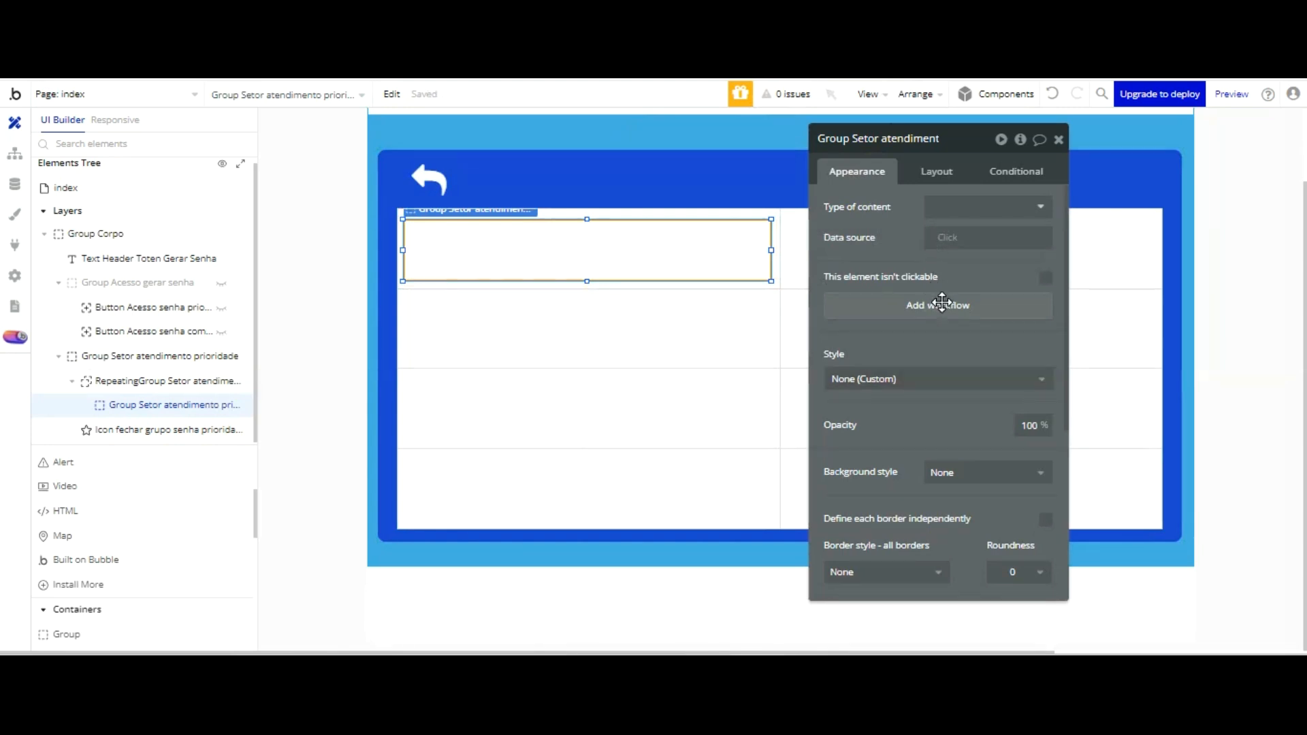
scroll(943, 301, "down", 2)
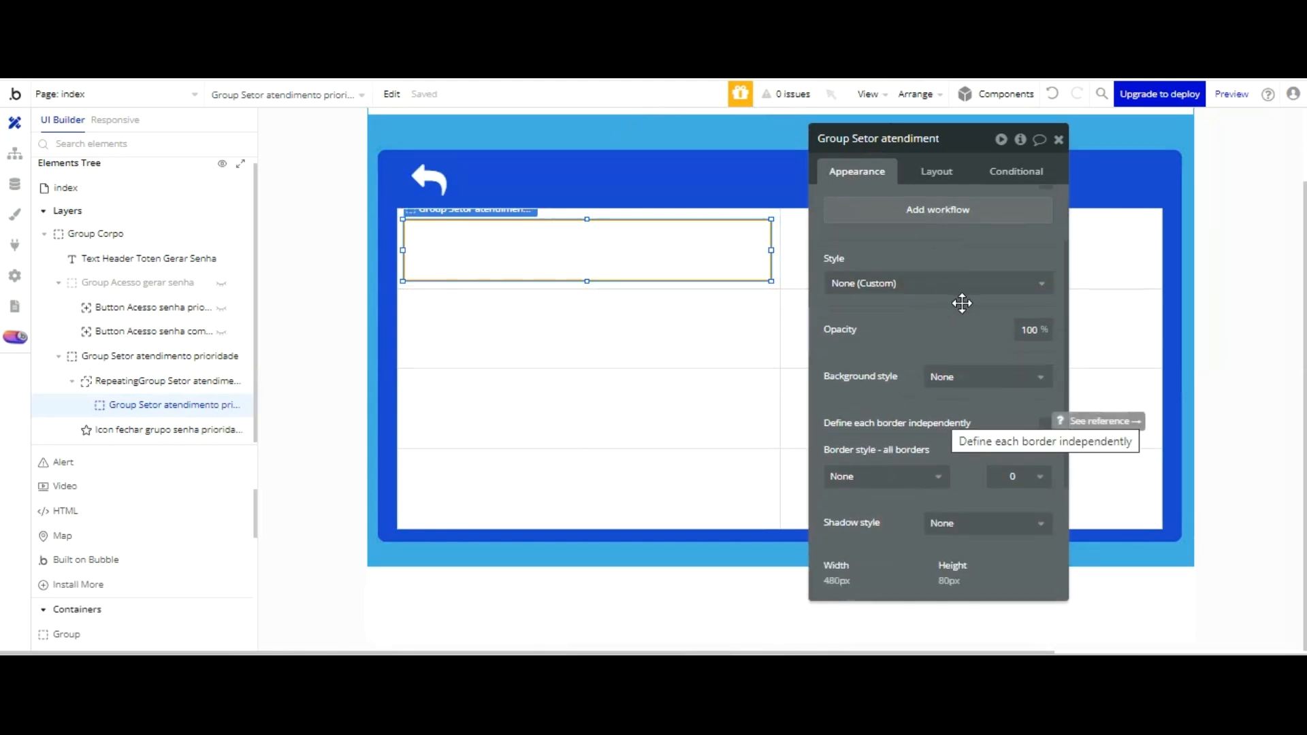
scroll(960, 304, "down", 2)
left_click(981, 281)
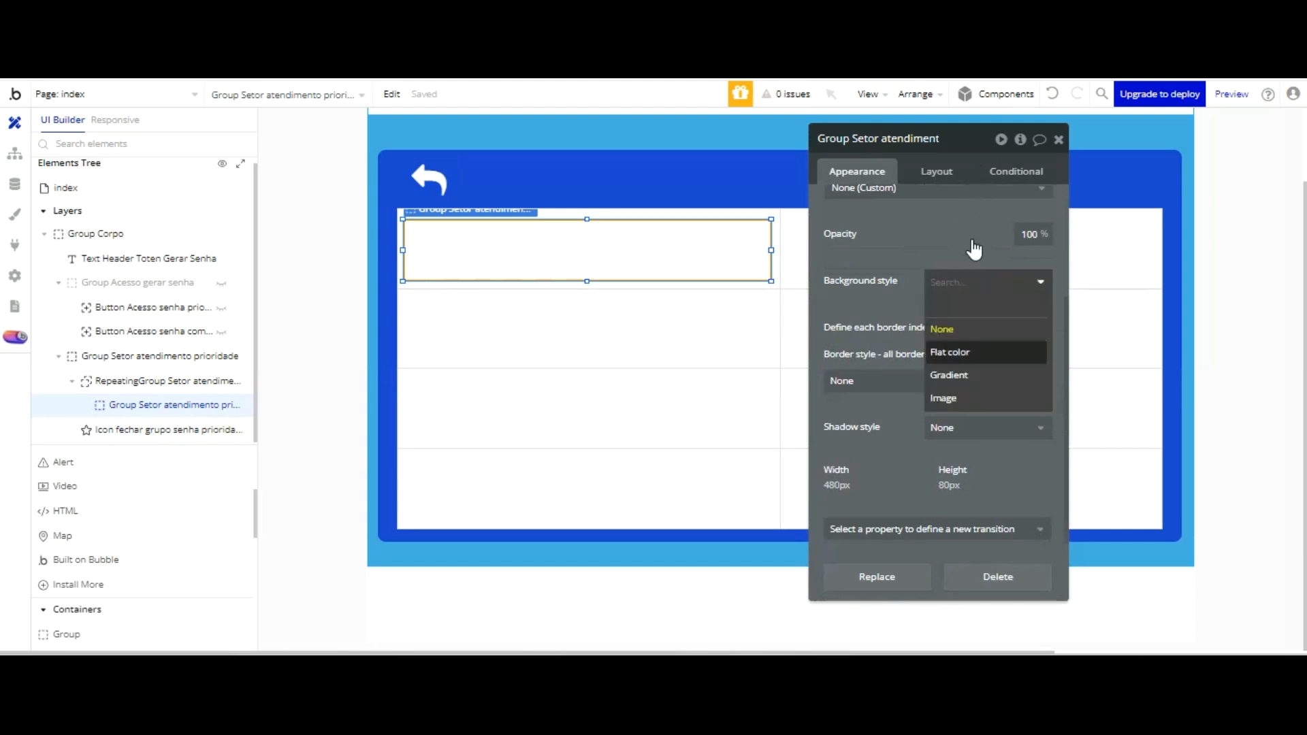
left_click(974, 133)
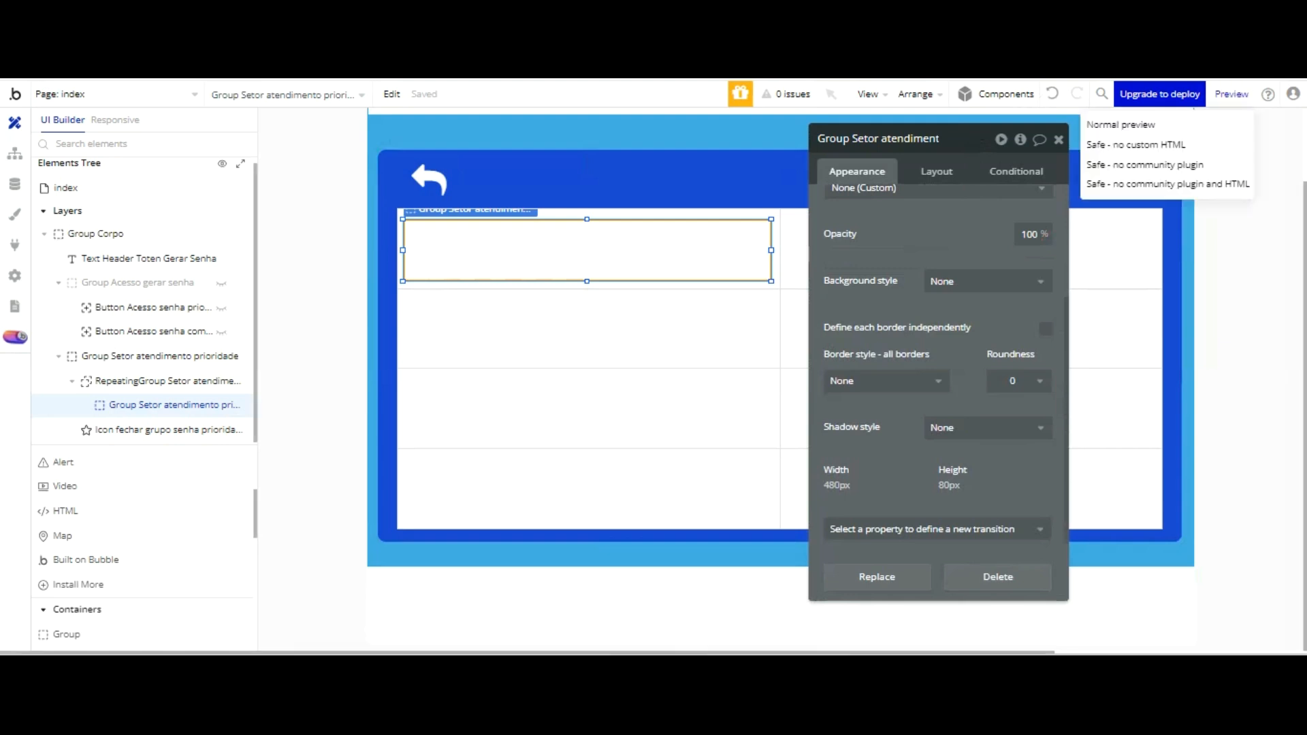
left_click(1180, 176)
left_click(613, 231)
left_click(965, 284)
key("Down")
key("Return")
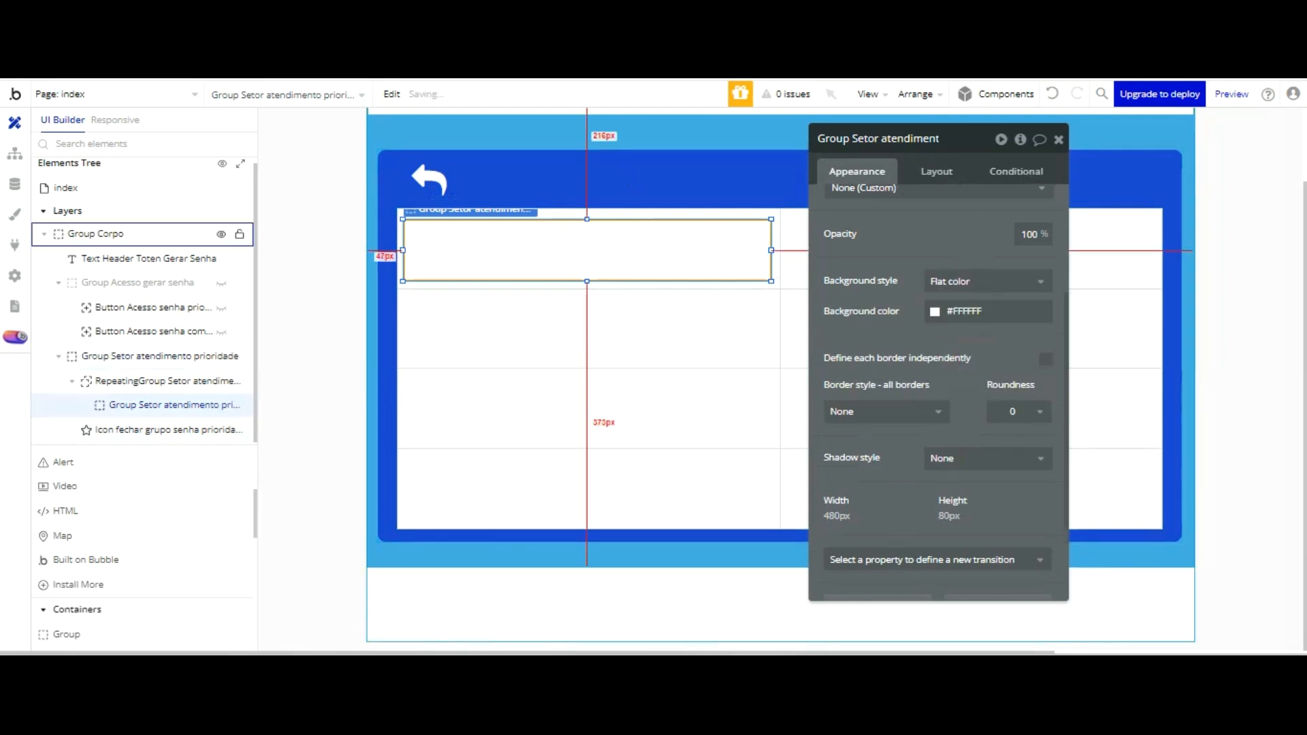
- Copy Group Corpo's background color #43AEE0 and apply it as the cell group's background color
left_click(95, 234)
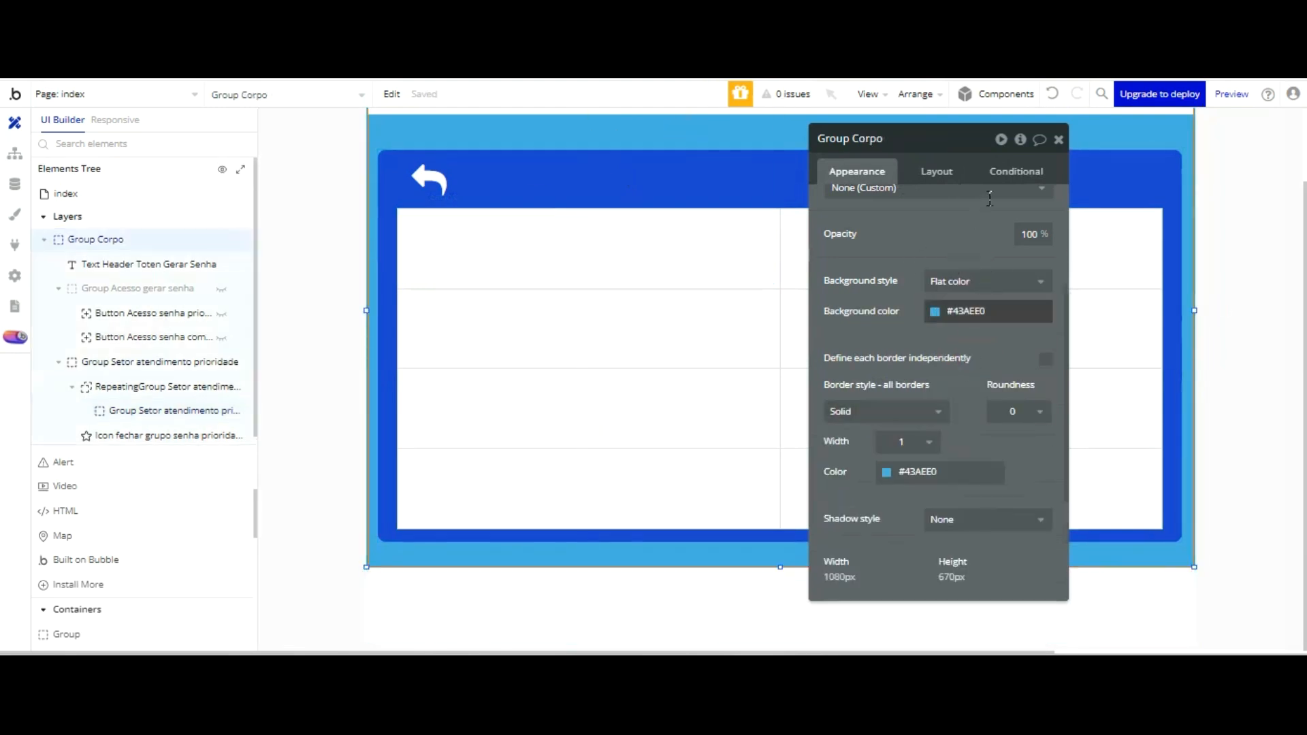
left_click(981, 311)
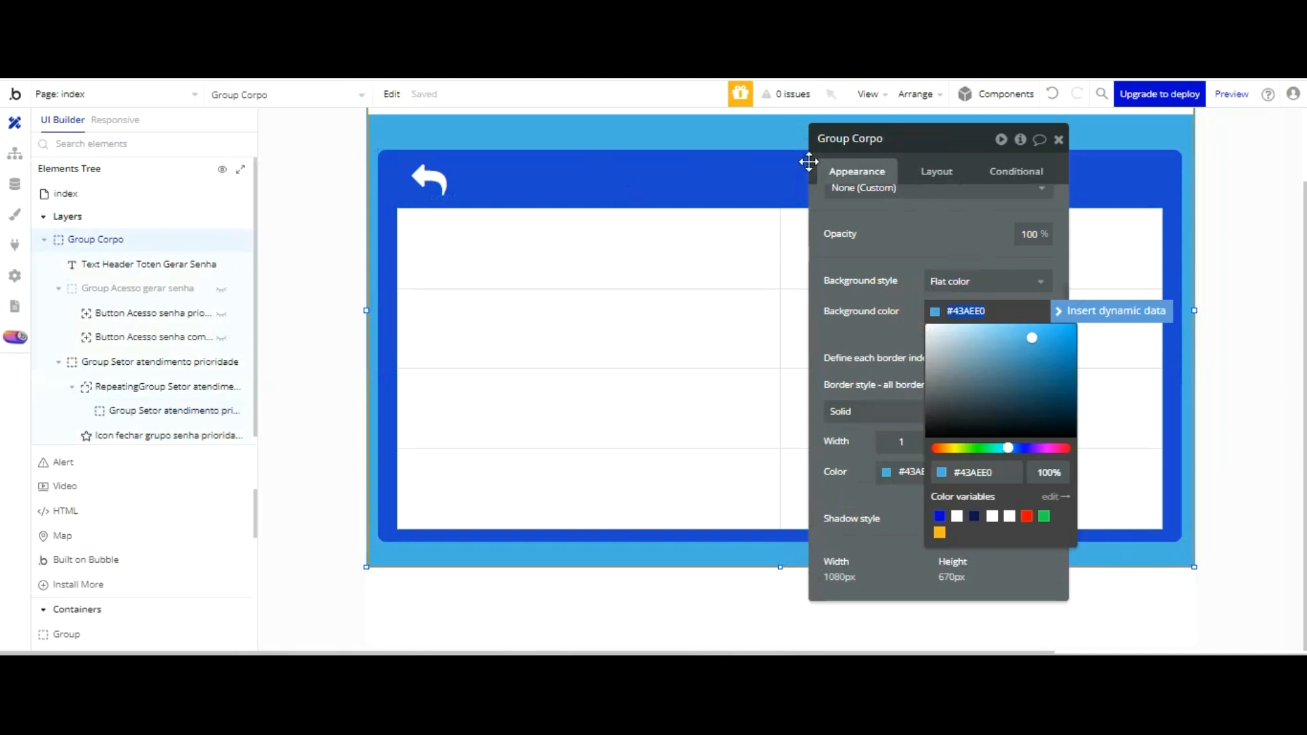
left_click(654, 248)
left_click(978, 306)
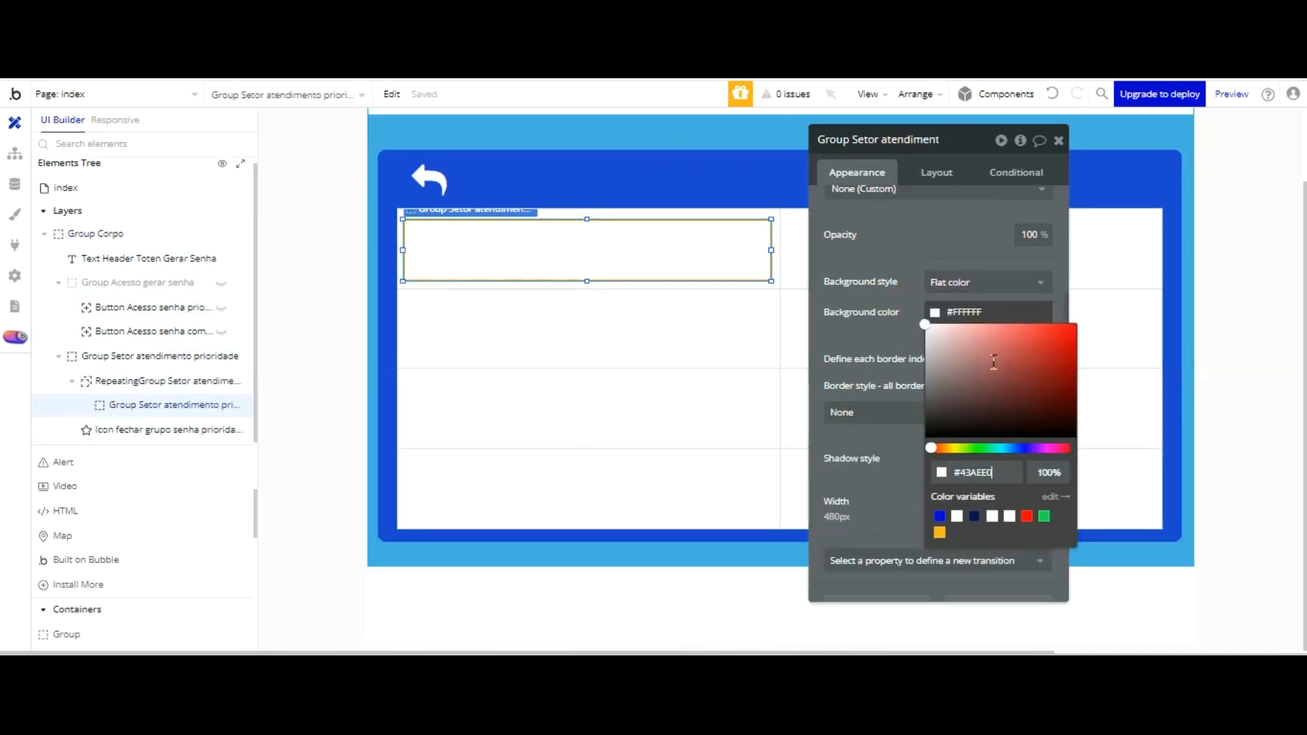
left_click(956, 238)
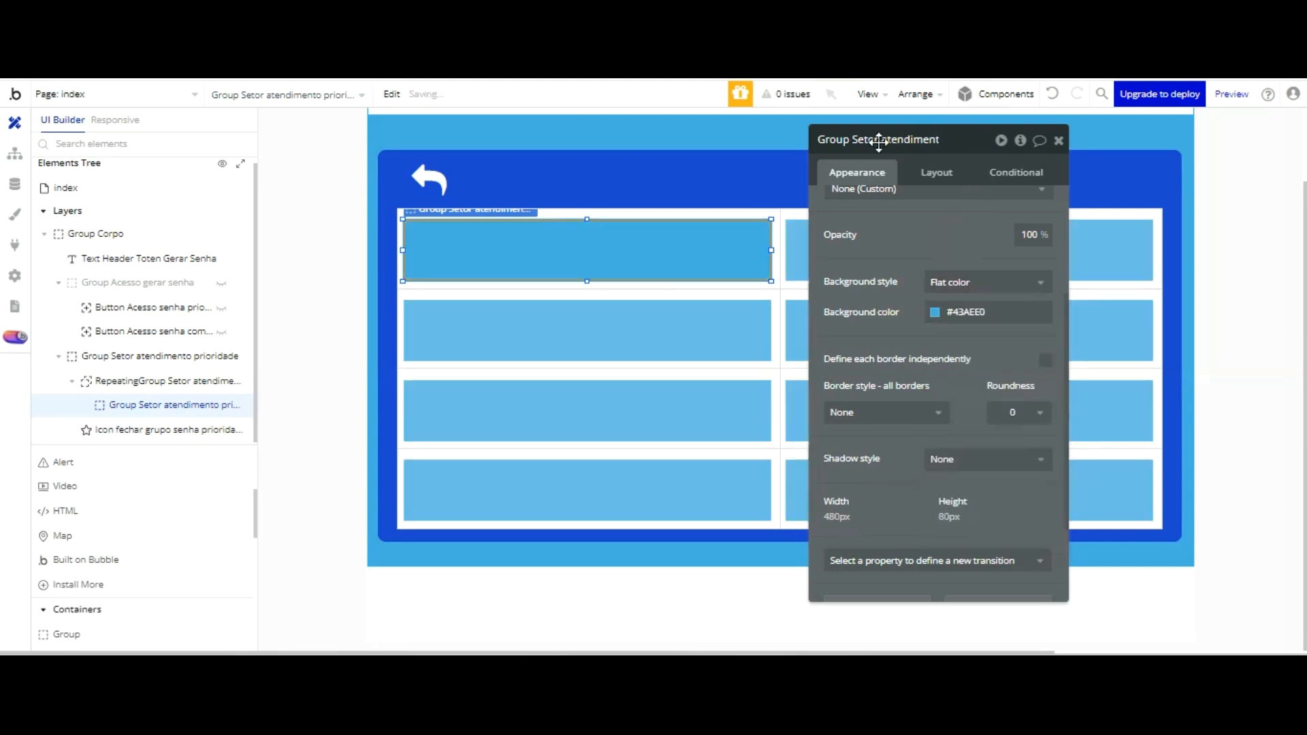
- Draw a text element inside the colored group in the repeating group's first cell
scroll(151, 428, "down", 2)
scroll(116, 446, "up", 5)
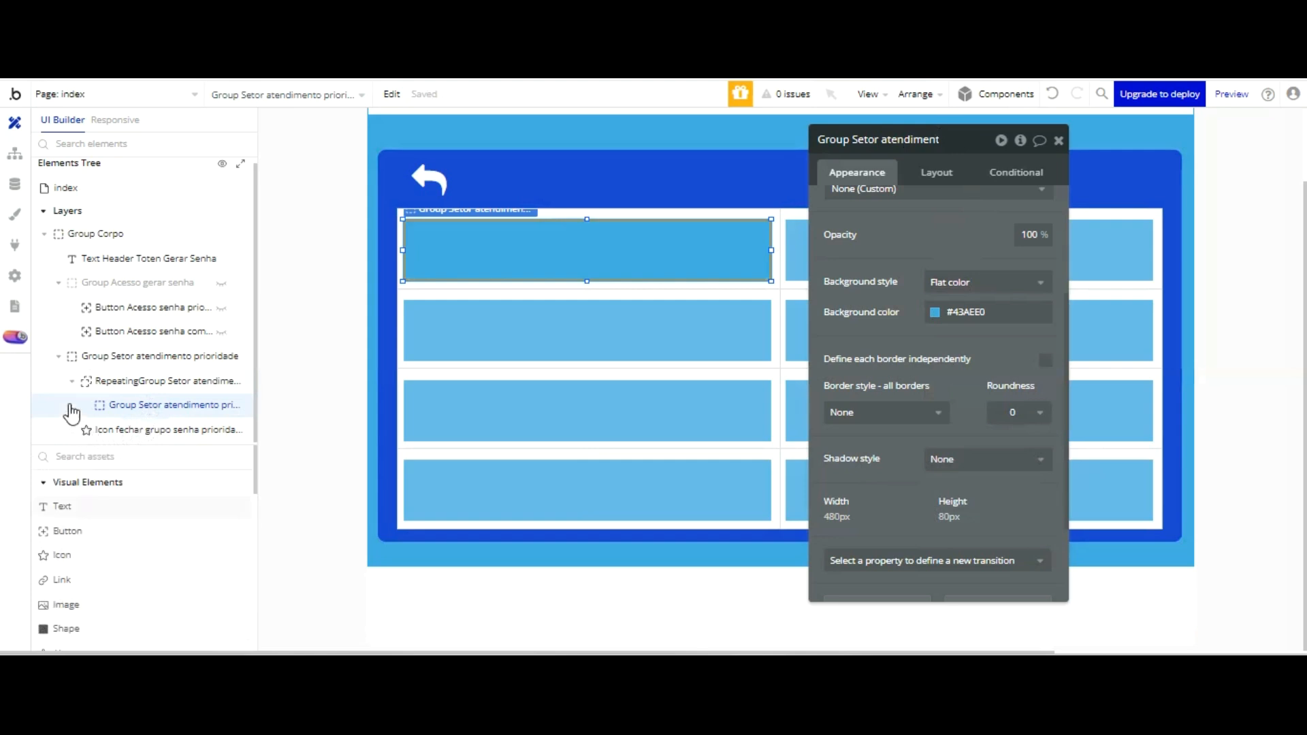
left_click(62, 506)
left_click_drag(412, 116, 747, 158)
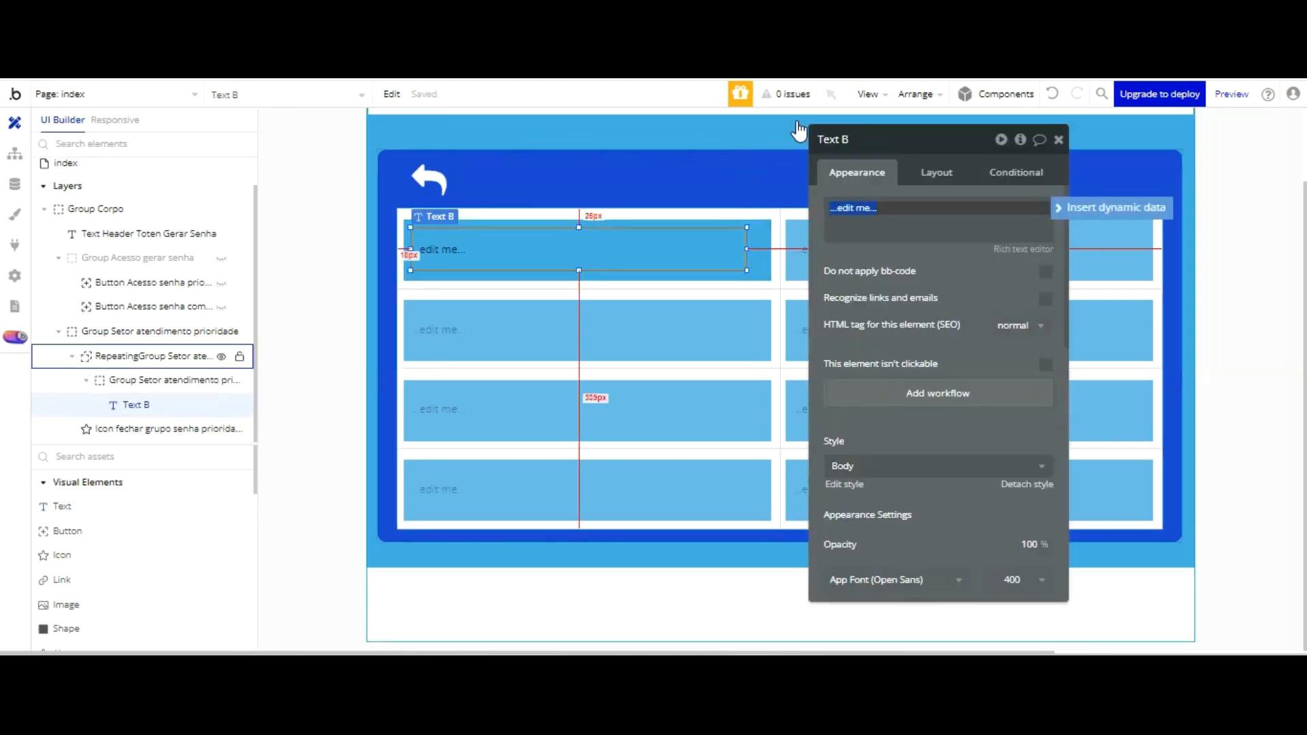
- Set the type of content of the colored group in the first cell to Setor Atendimento
left_click(1112, 207)
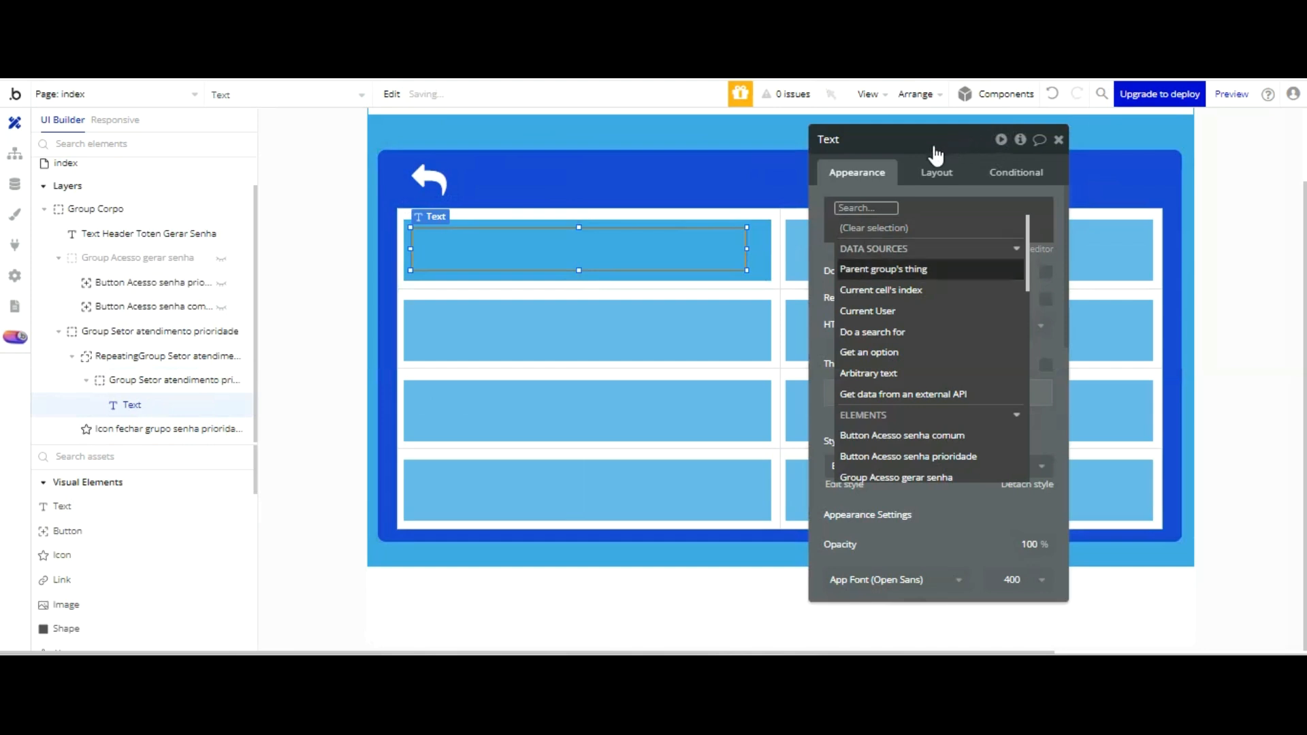
left_click(778, 233)
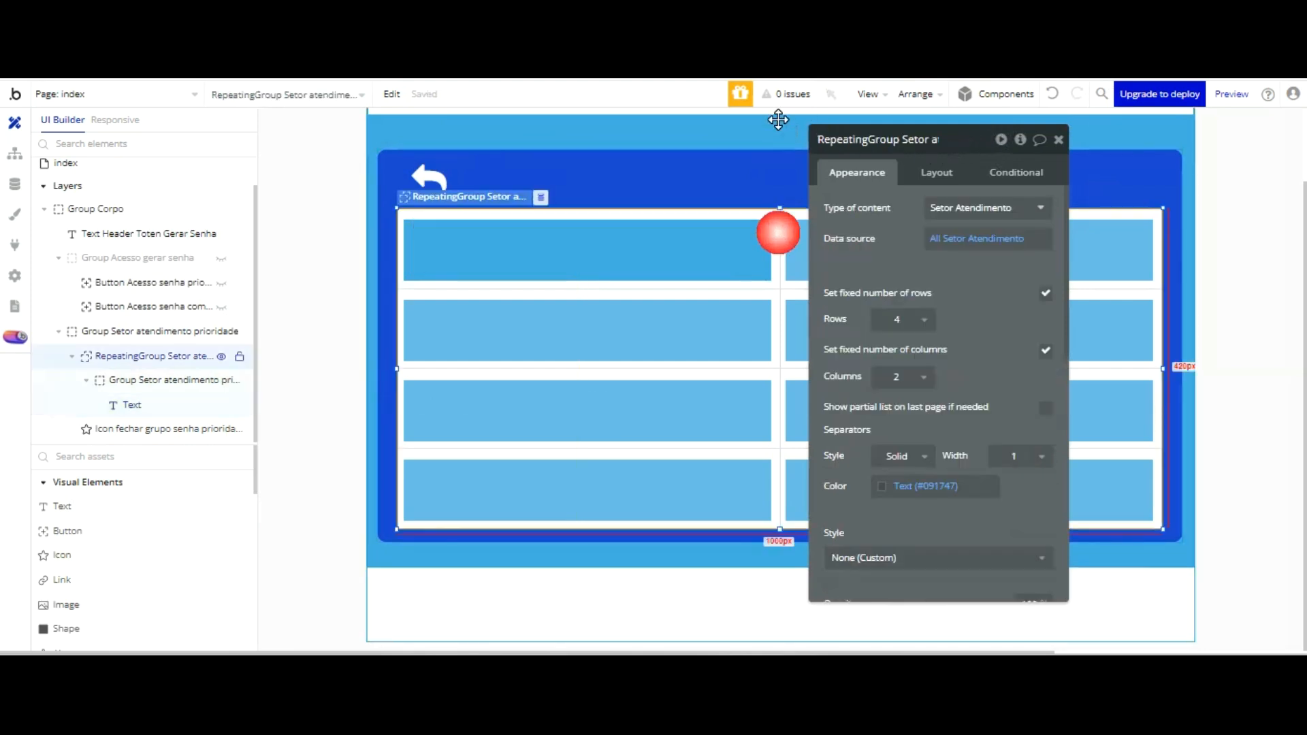
left_click(749, 248)
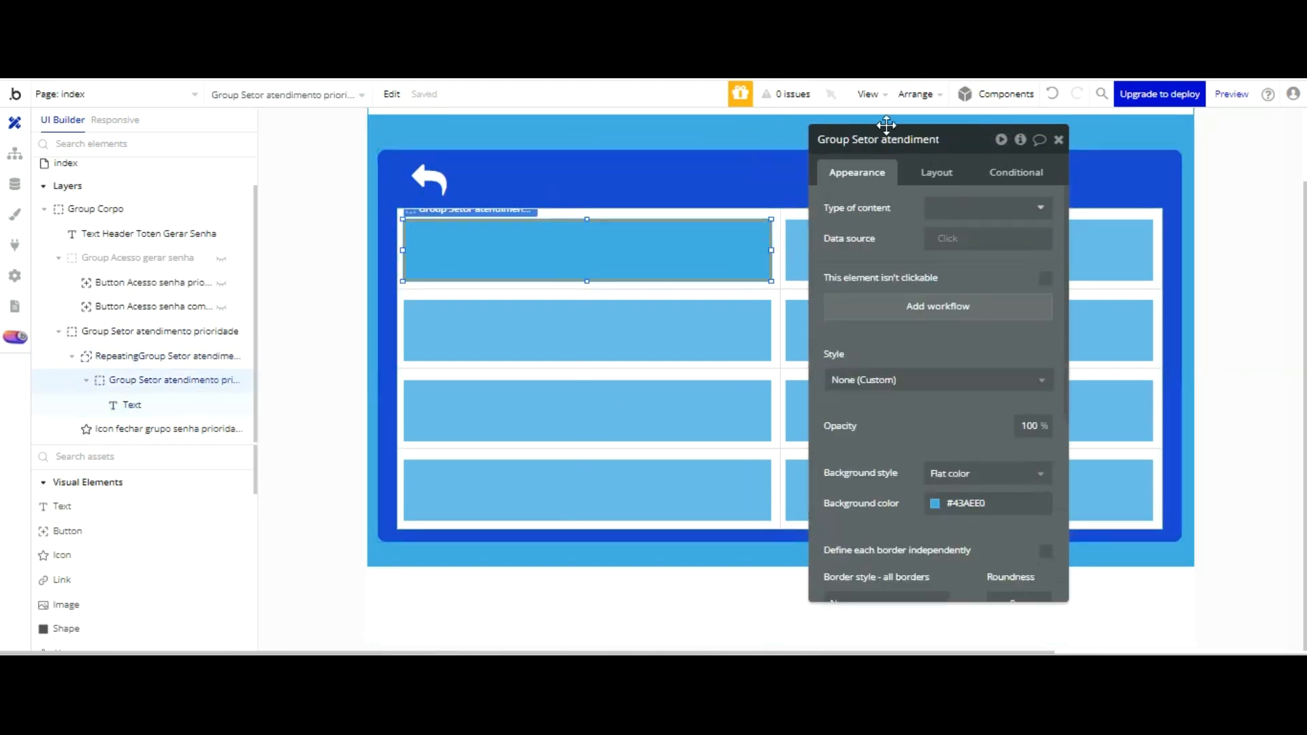
left_click(948, 206)
key("Down")
key("Down")
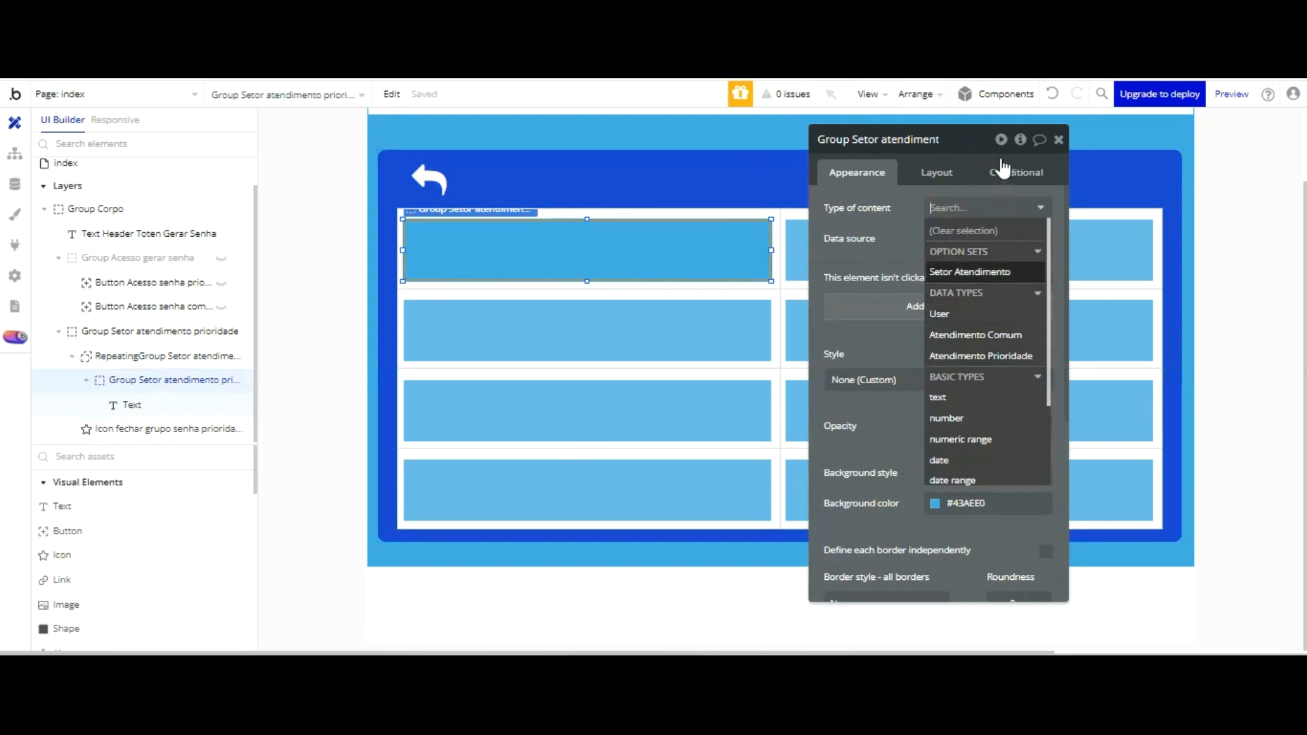
left_click(992, 272)
- Fill the cell's text element with the dynamic value Parent group's Setor Atendimento's Display
left_click(713, 243)
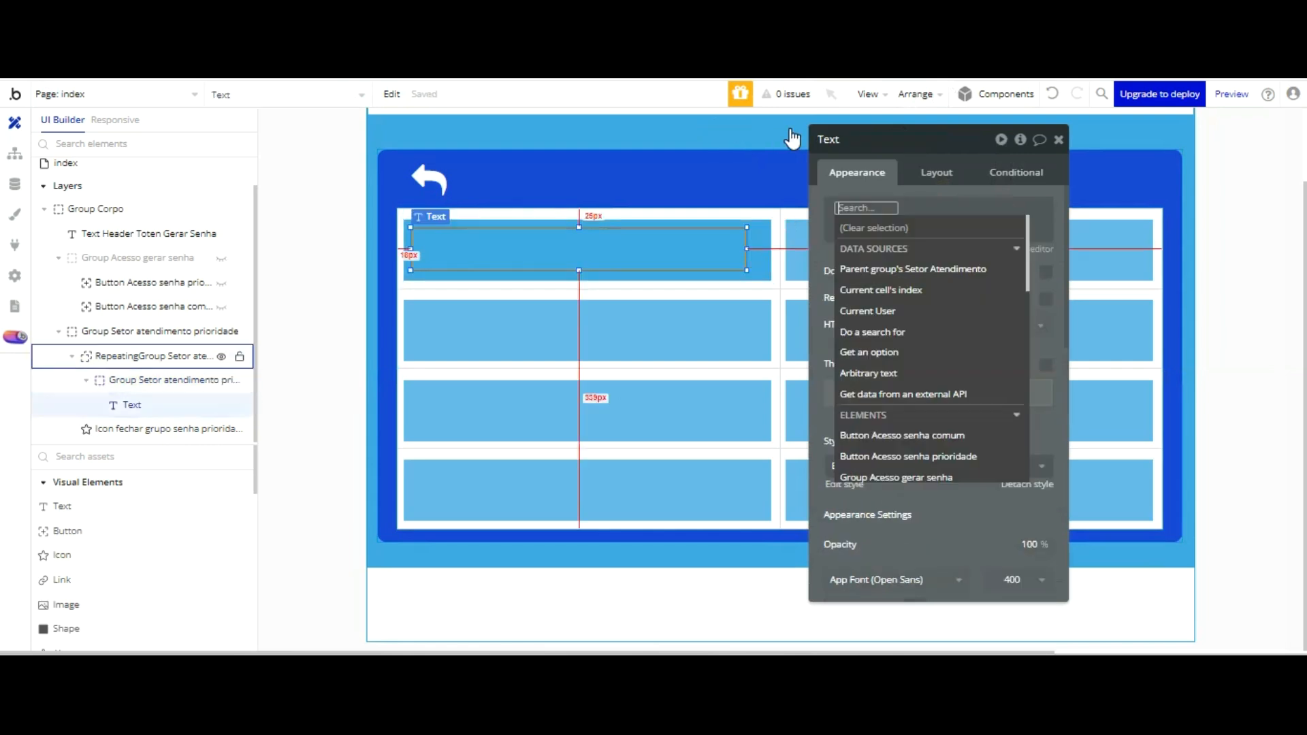
key("Return")
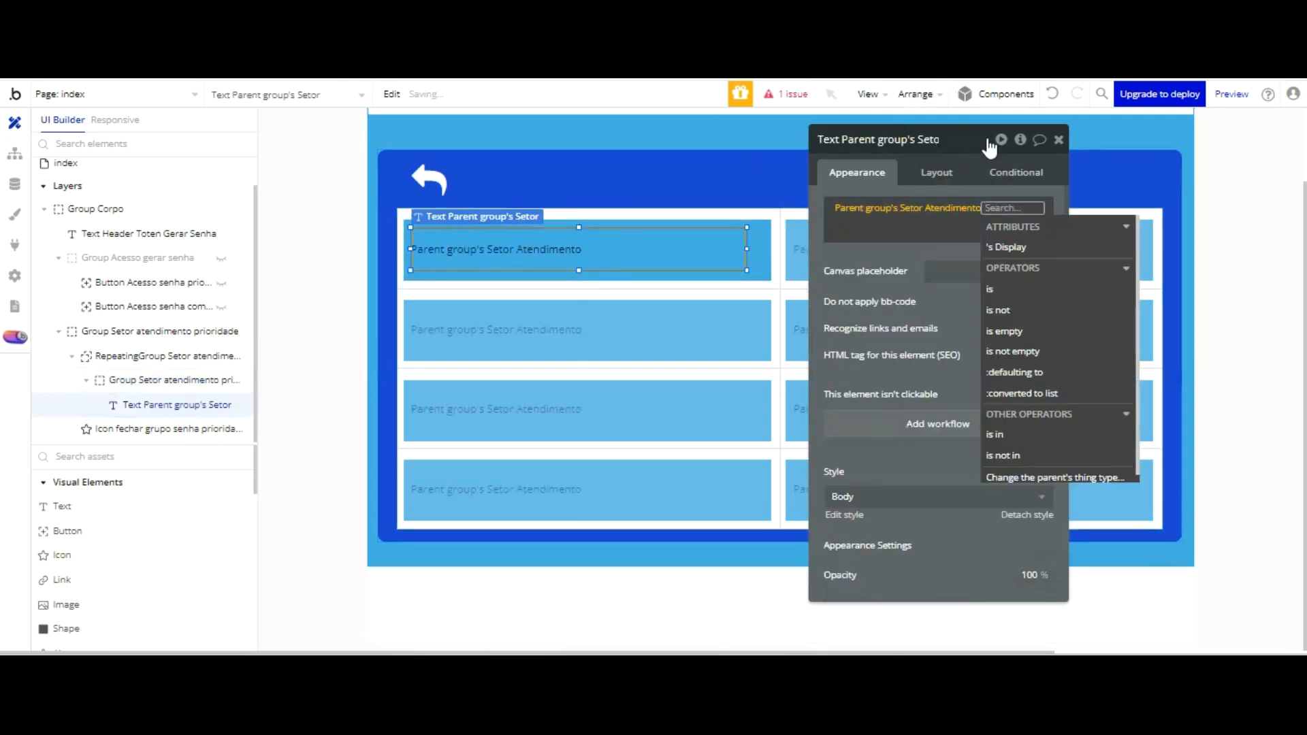
left_click(837, 248)
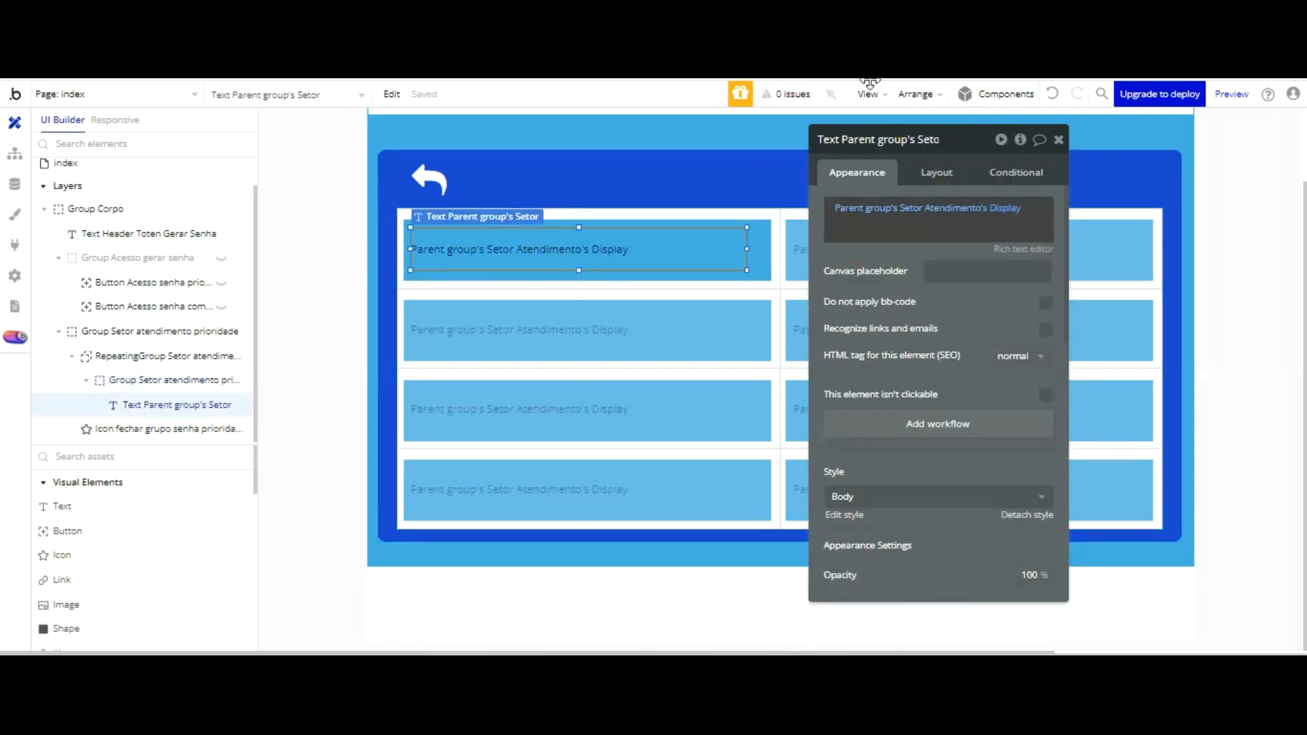
- Detach the dynamic text's style, center it horizontally without bold, and set its font size to 36 px
left_click(930, 172)
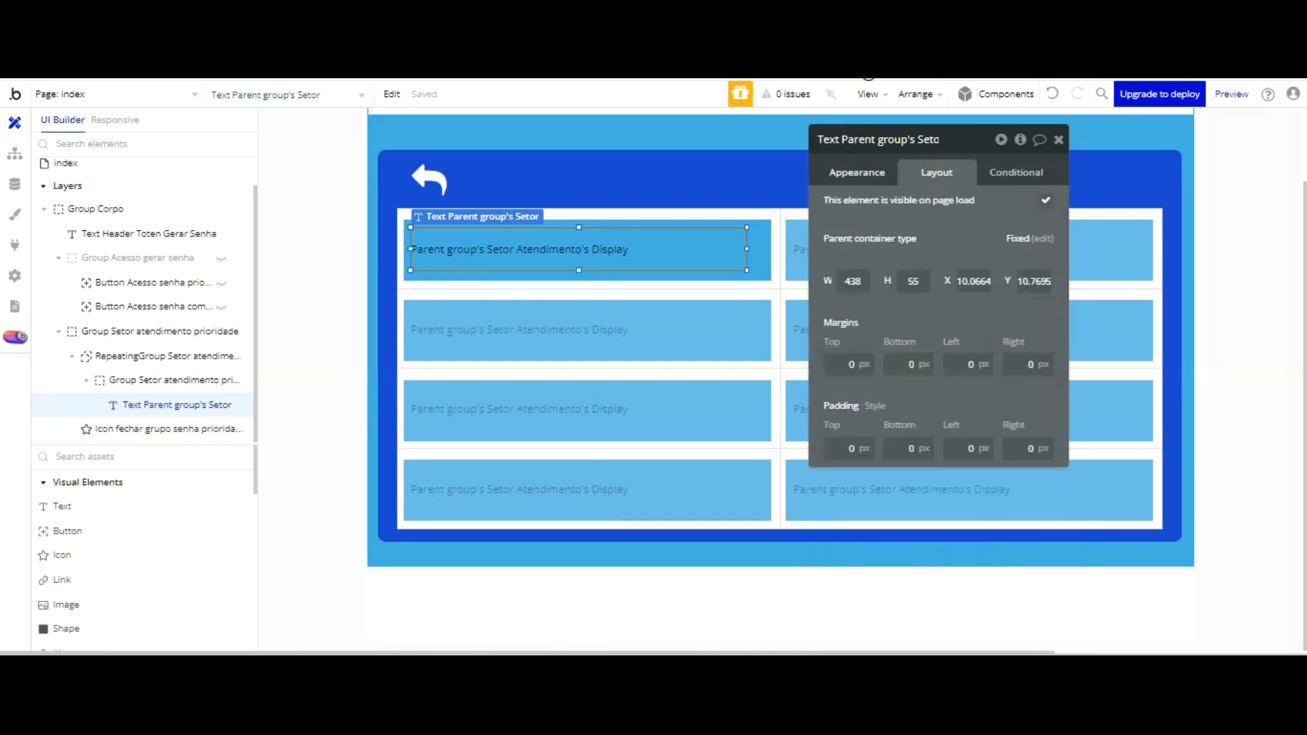
left_click(859, 174)
left_click(1026, 512)
scroll(984, 268, "down", 2)
left_click(937, 524)
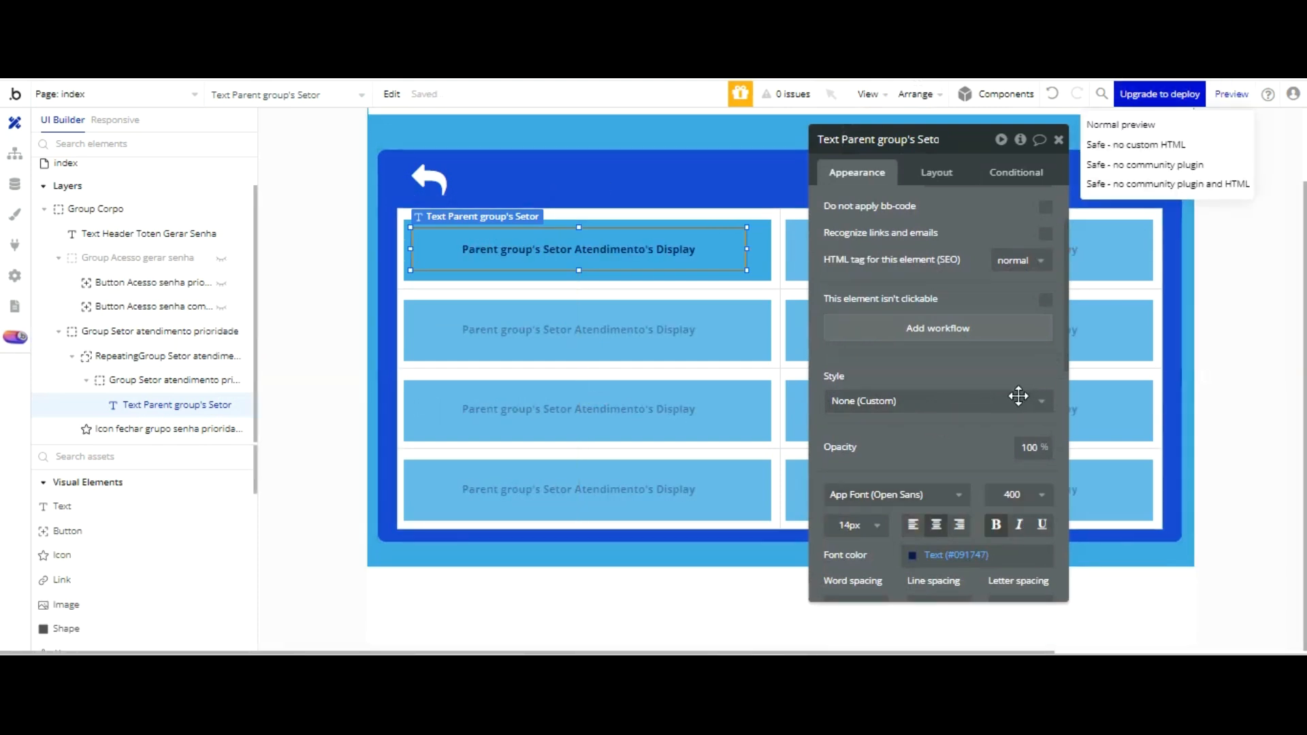
left_click(996, 525)
left_click(914, 523)
left_click(870, 525)
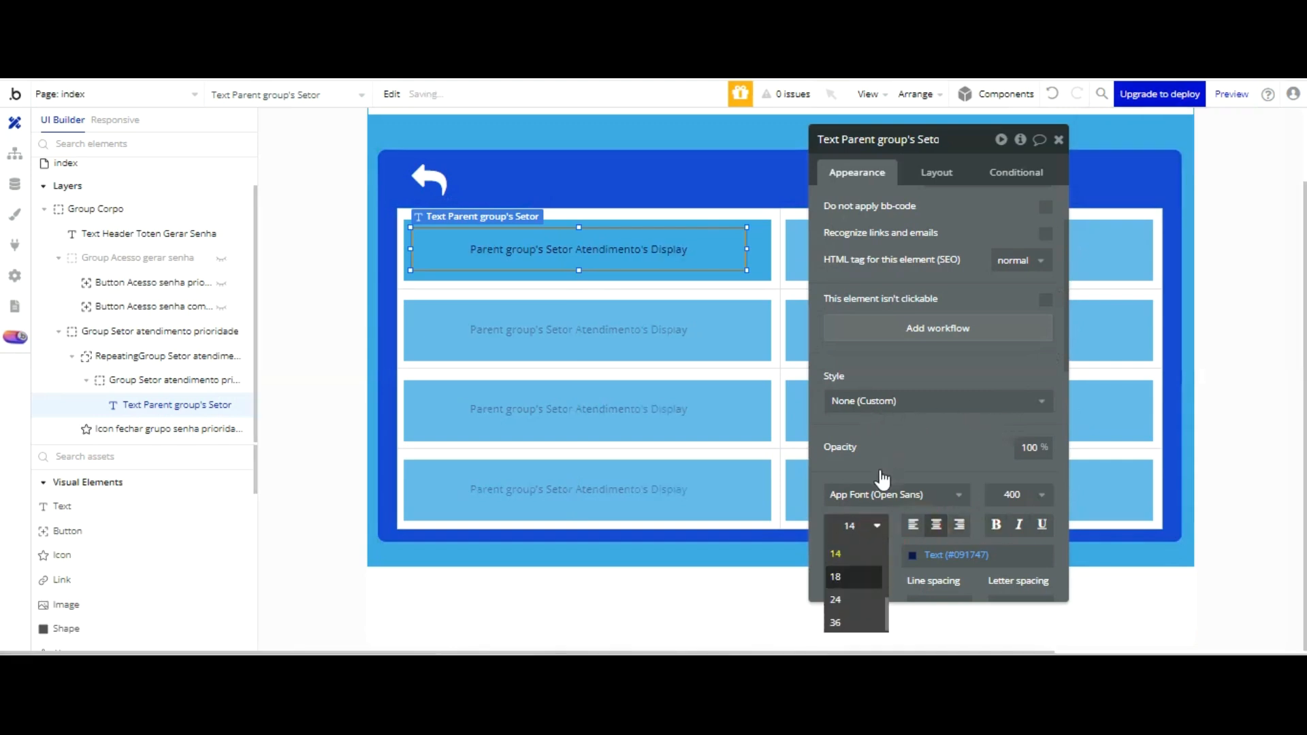
left_click(860, 580)
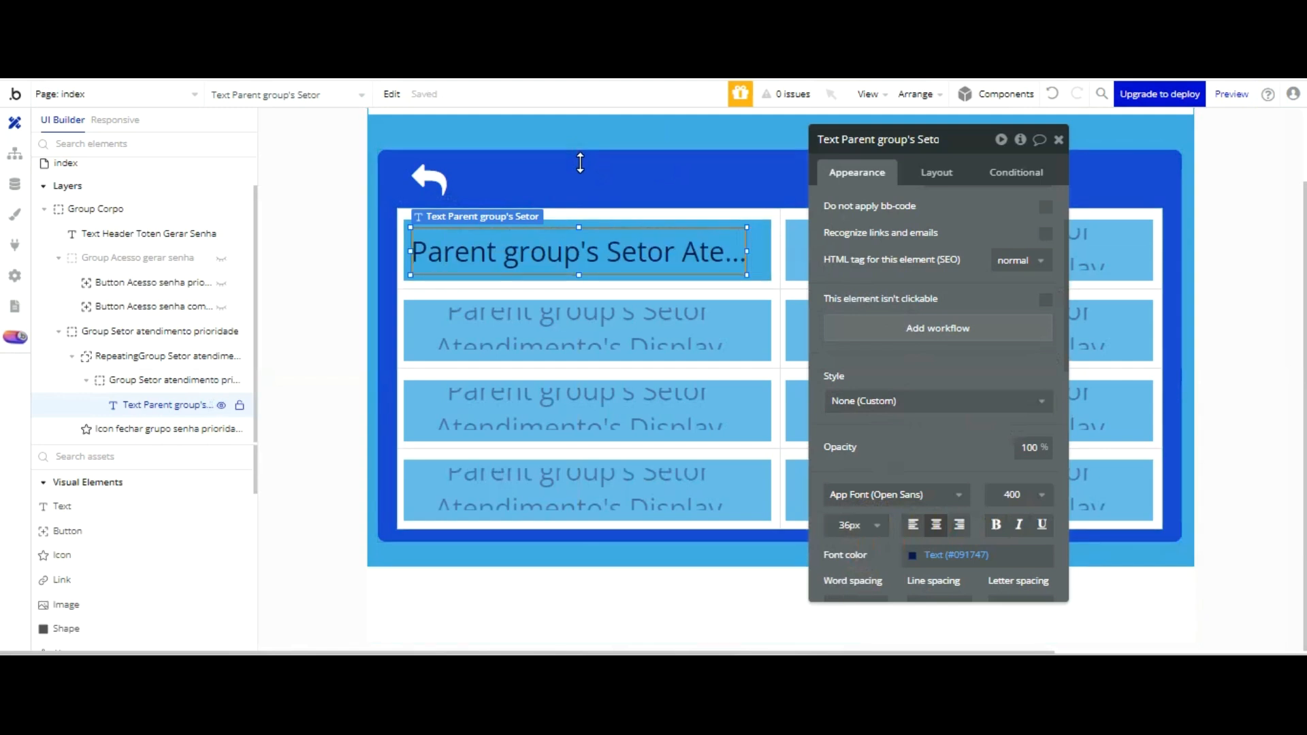
- Enlarge the dynamic text element to about 461 × 66 px so it nearly fills the first cell's colored group
left_click_drag(579, 227, 579, 225)
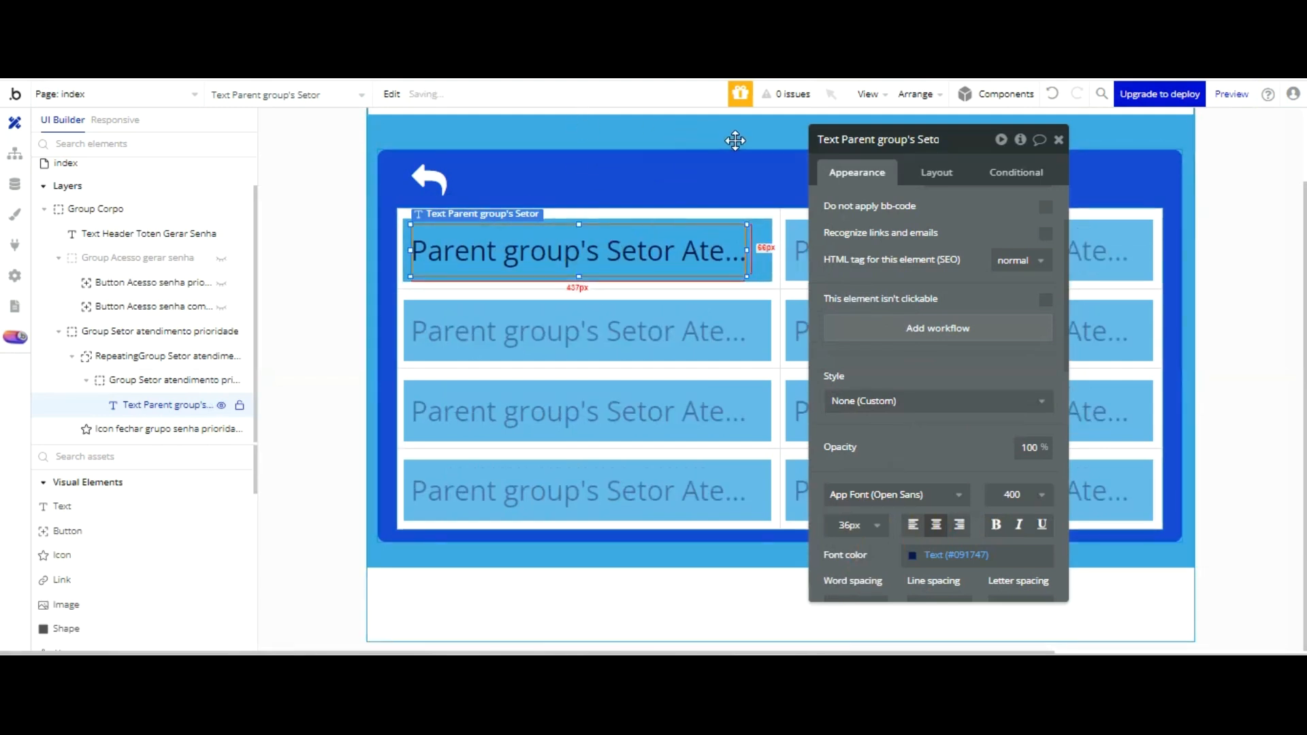
left_click_drag(745, 138, 764, 137)
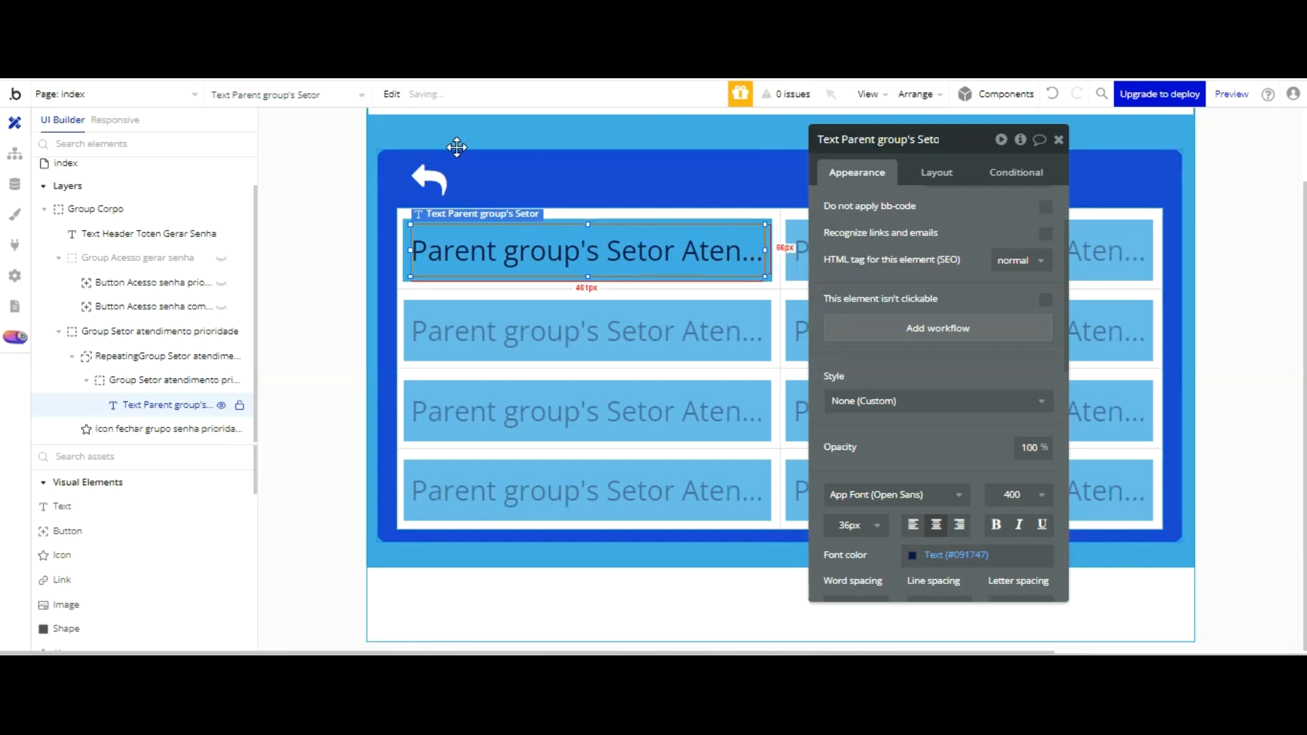
left_click_drag(409, 139, 409, 138)
- Create an empty click workflow event for the sector text element and return to the page design
left_click(470, 250)
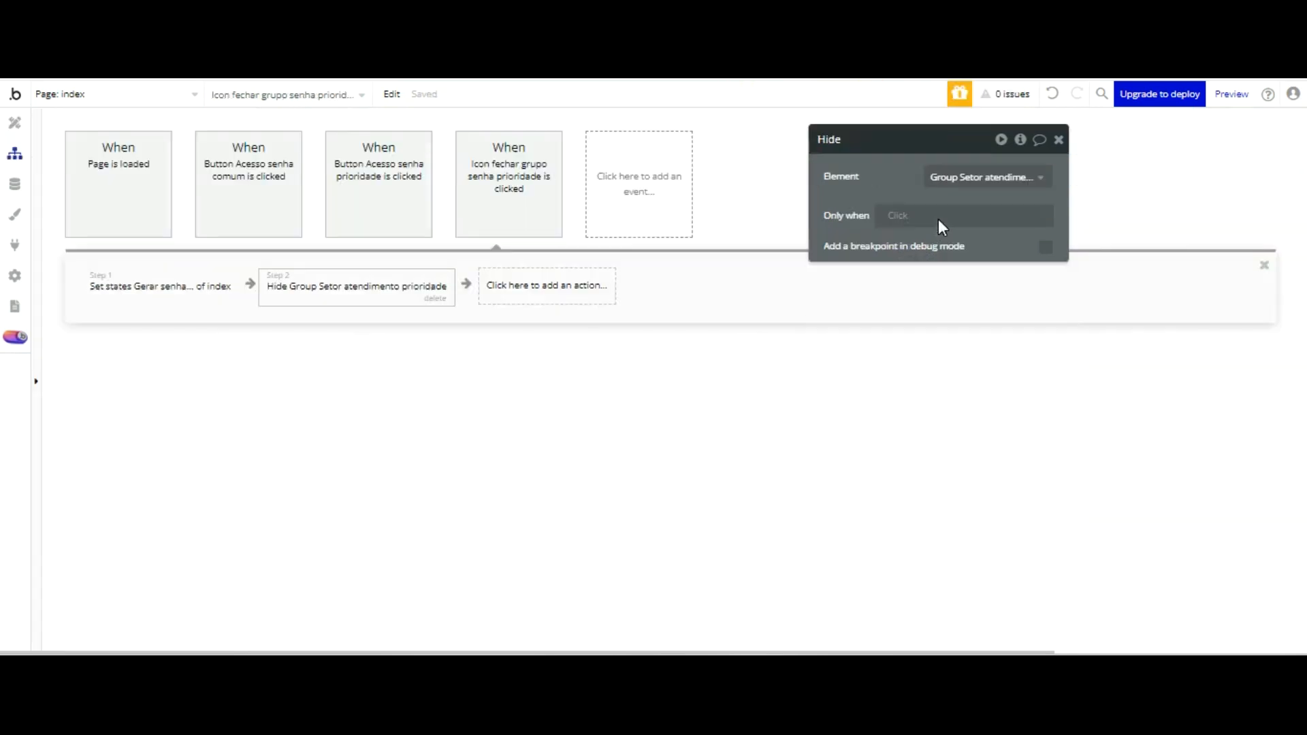
left_click(17, 126)
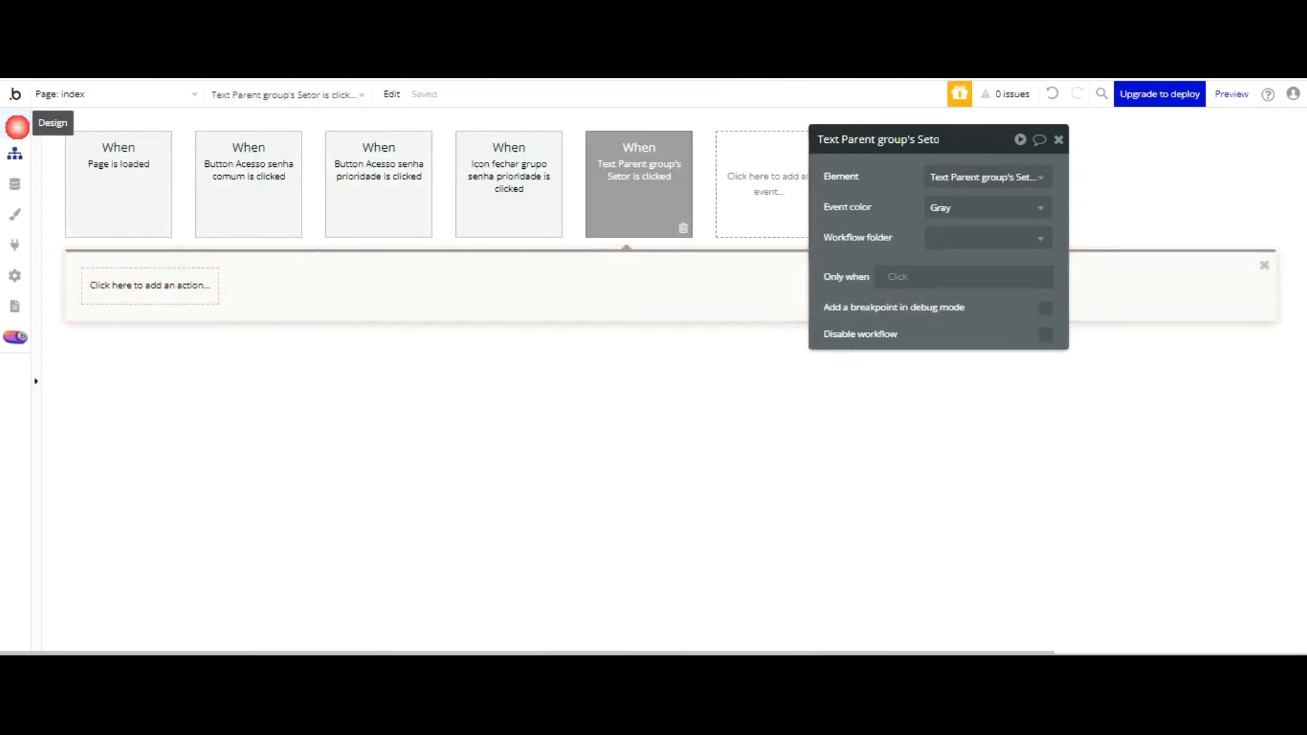
left_click(788, 306)
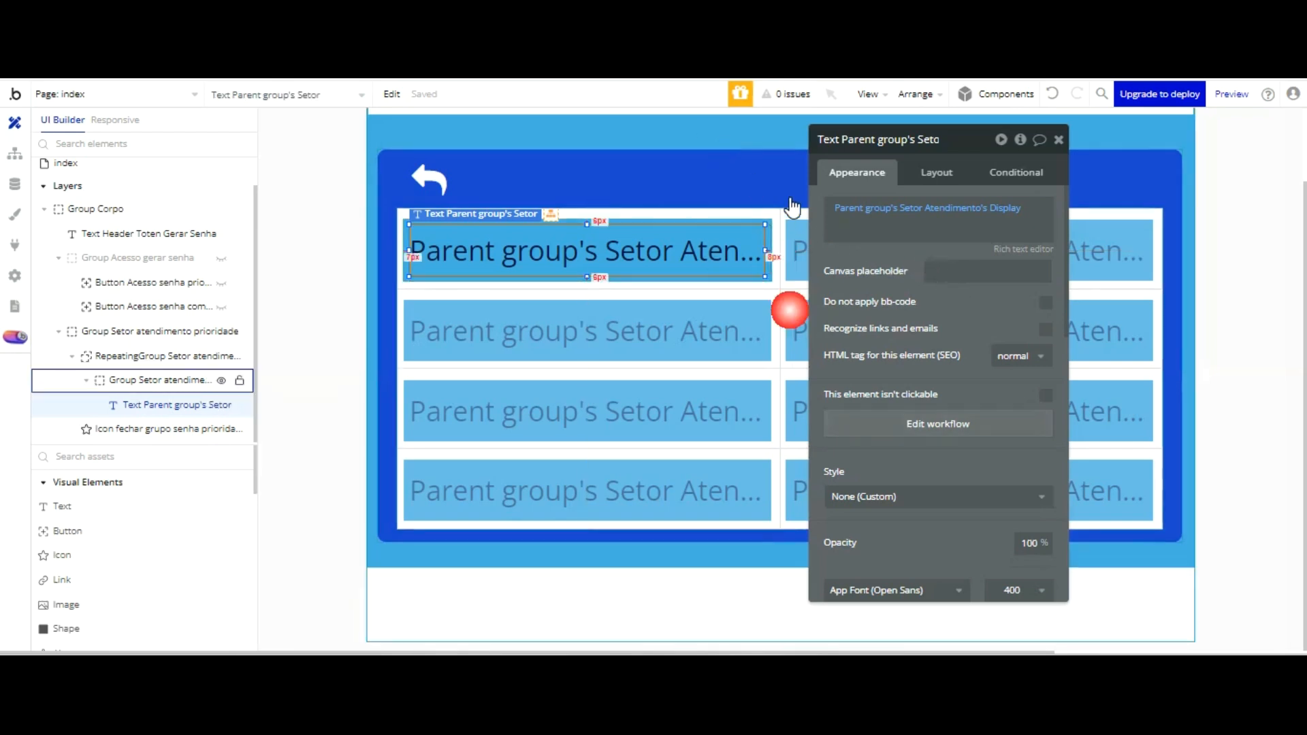
- Set the sector text's font color to the white Surface color variable
scroll(954, 320, "down", 3)
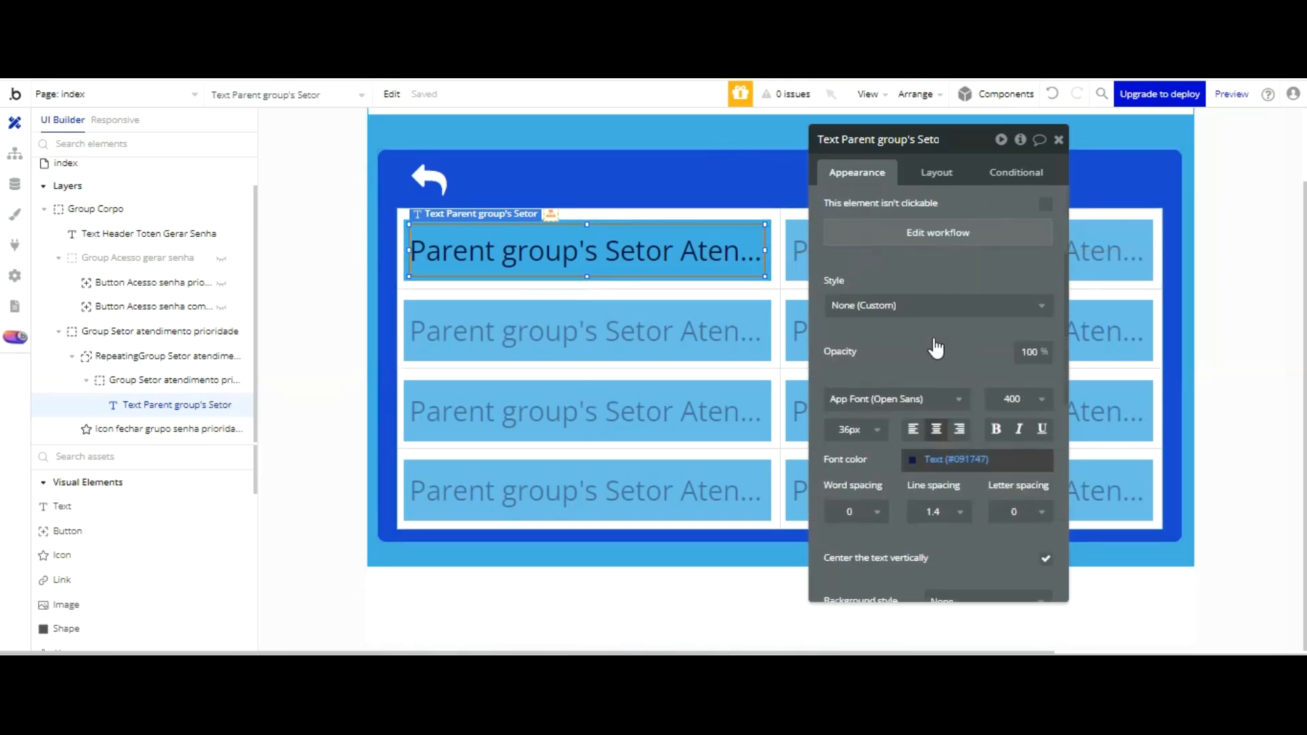
left_click(936, 459)
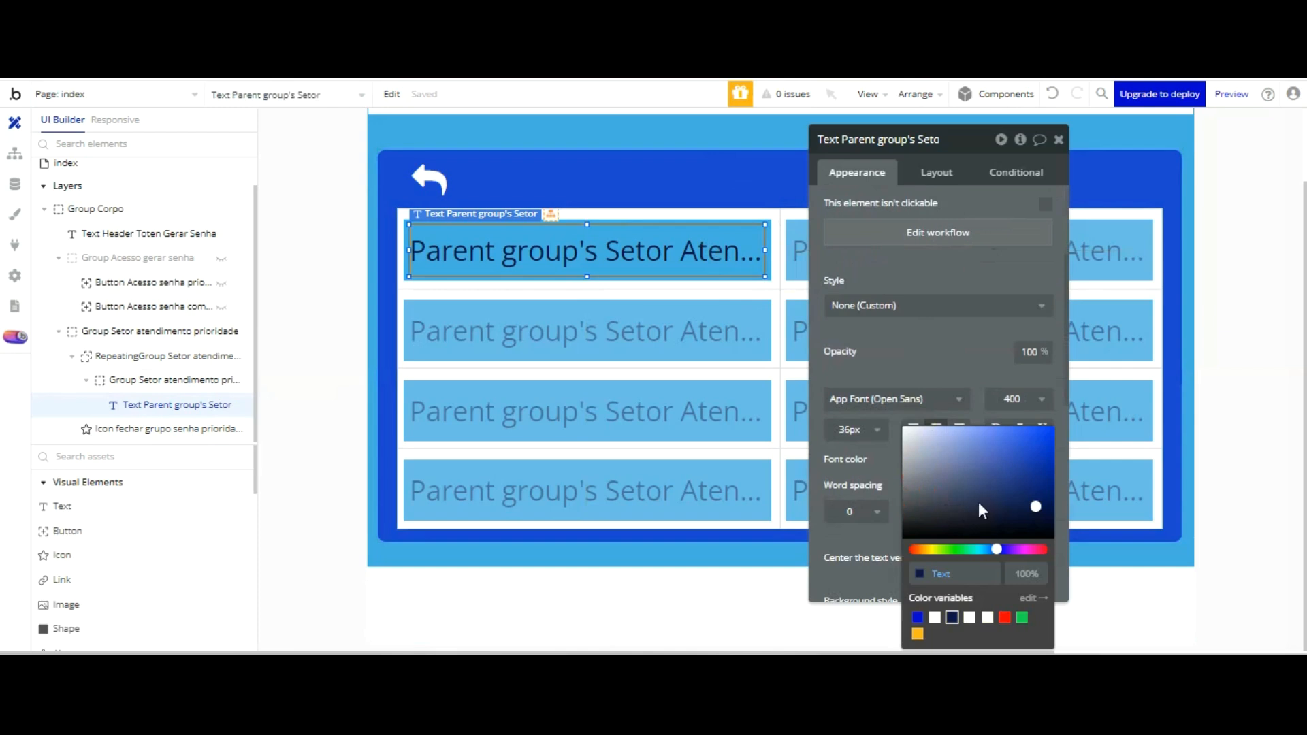
left_click(970, 617)
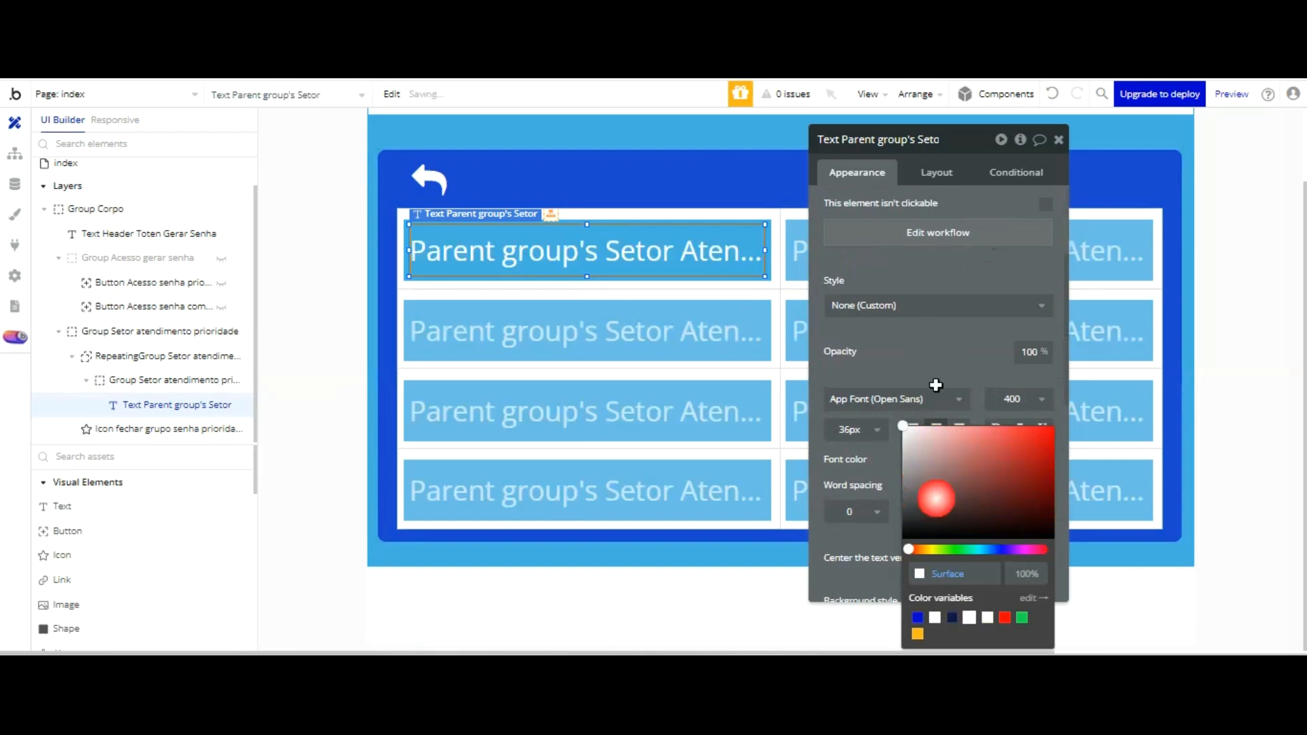
left_click(914, 168)
- Switch to the running app preview, reload it to load the latest version, and dismiss the translation popup
left_click(373, 76)
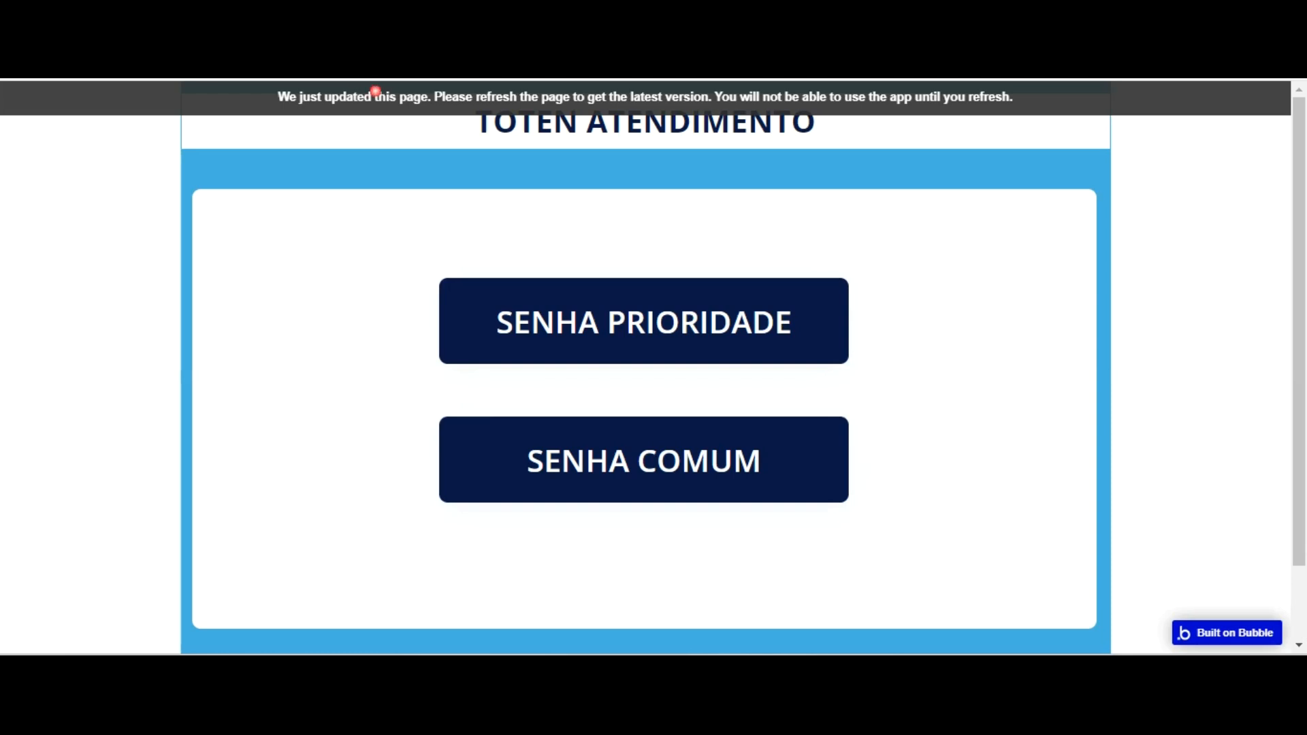
key("F5")
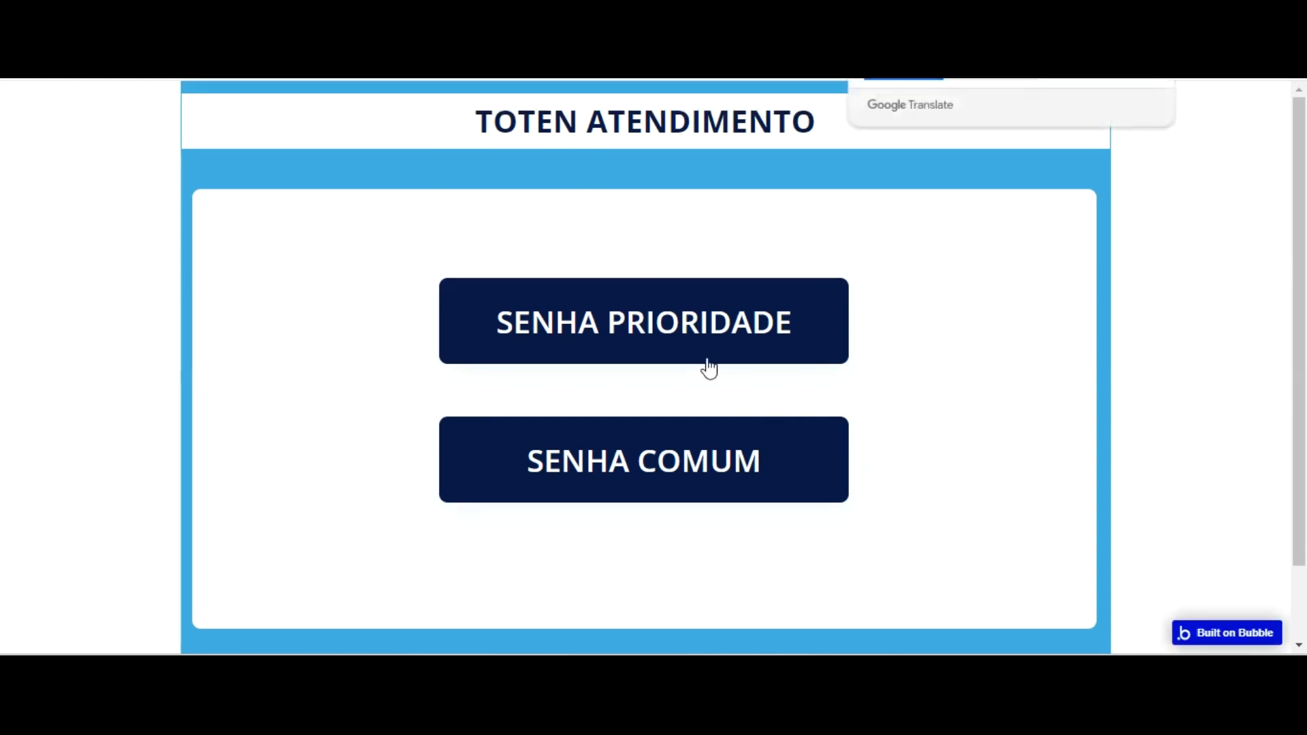
left_click(1076, 155)
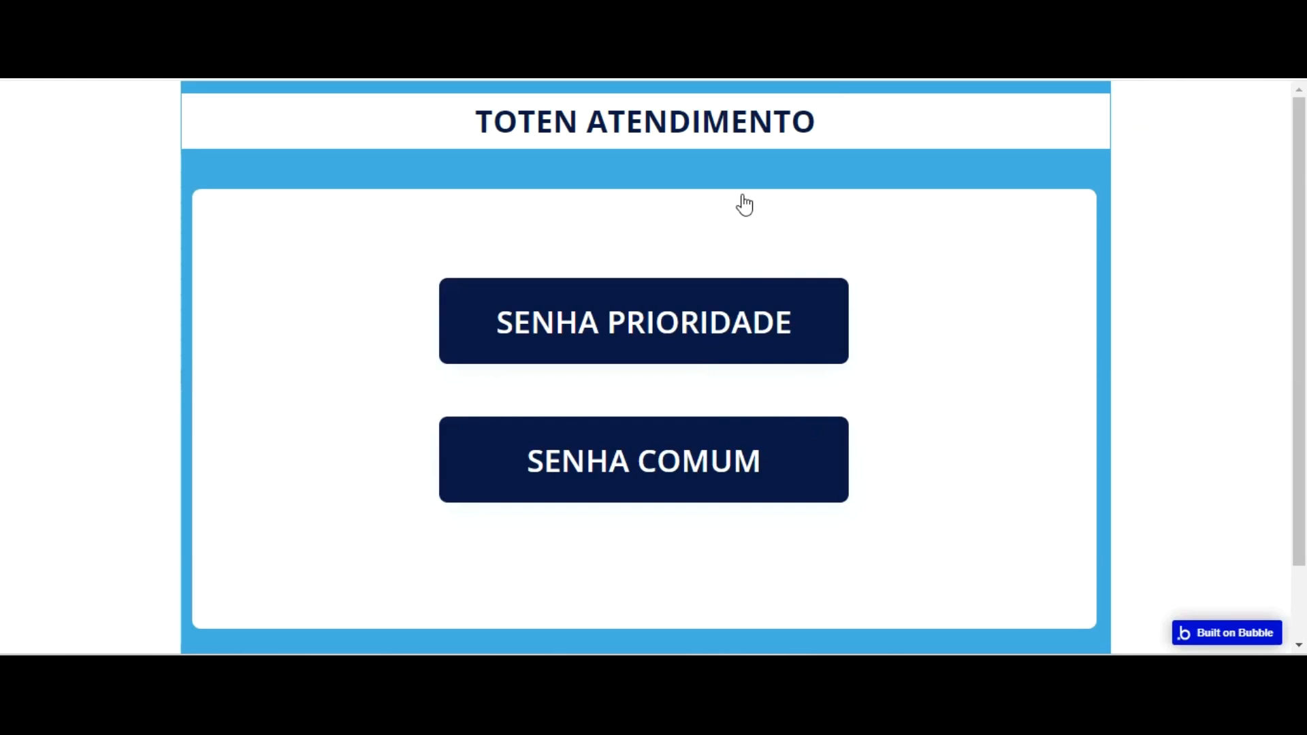
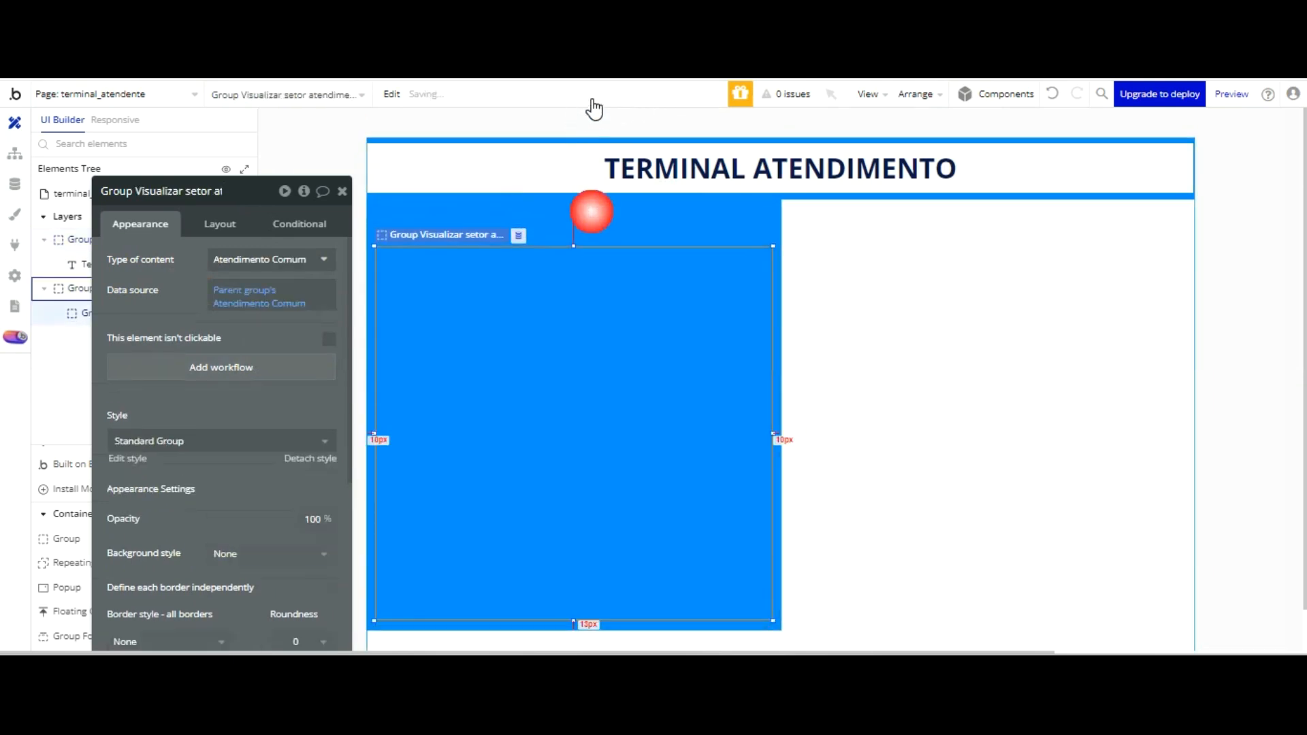
- Undo the last resize of Group Visualizar setor atendimento on the terminal_atendente page
scroll(226, 307, "down", 3)
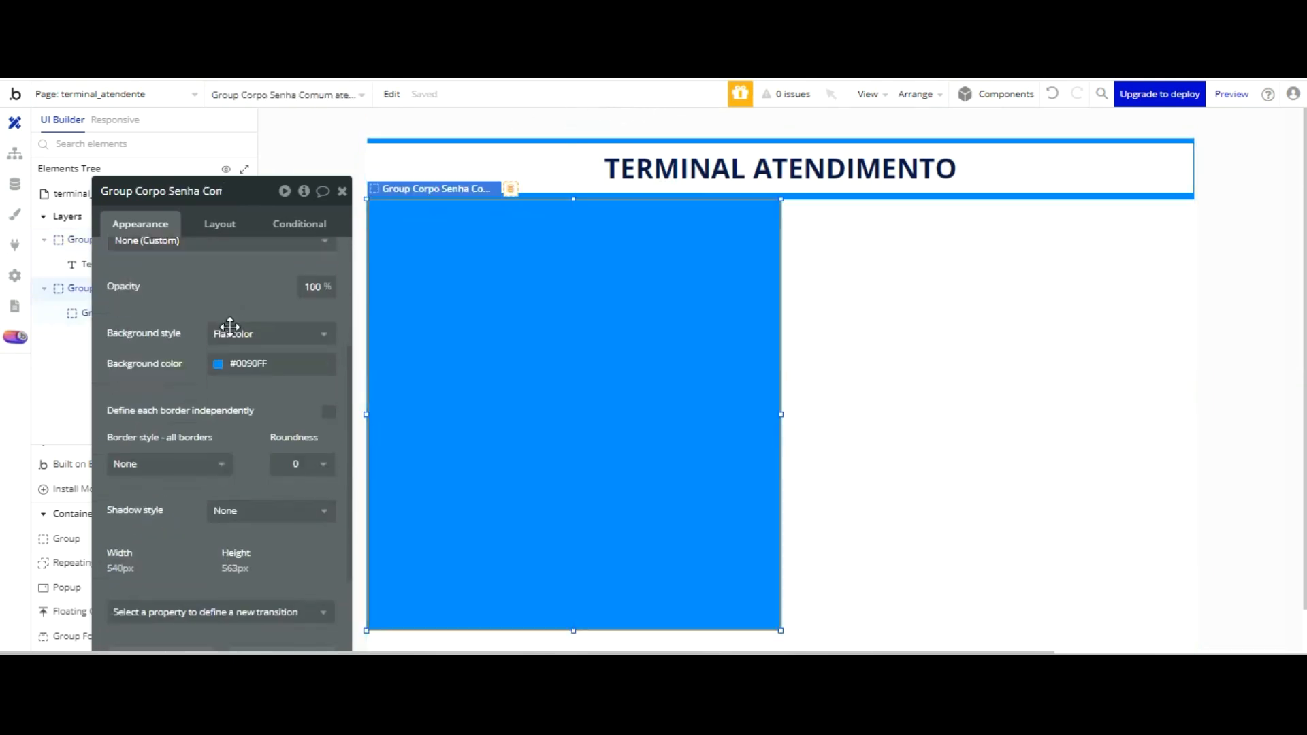
scroll(286, 269, "up", 3)
scroll(286, 272, "down", 5)
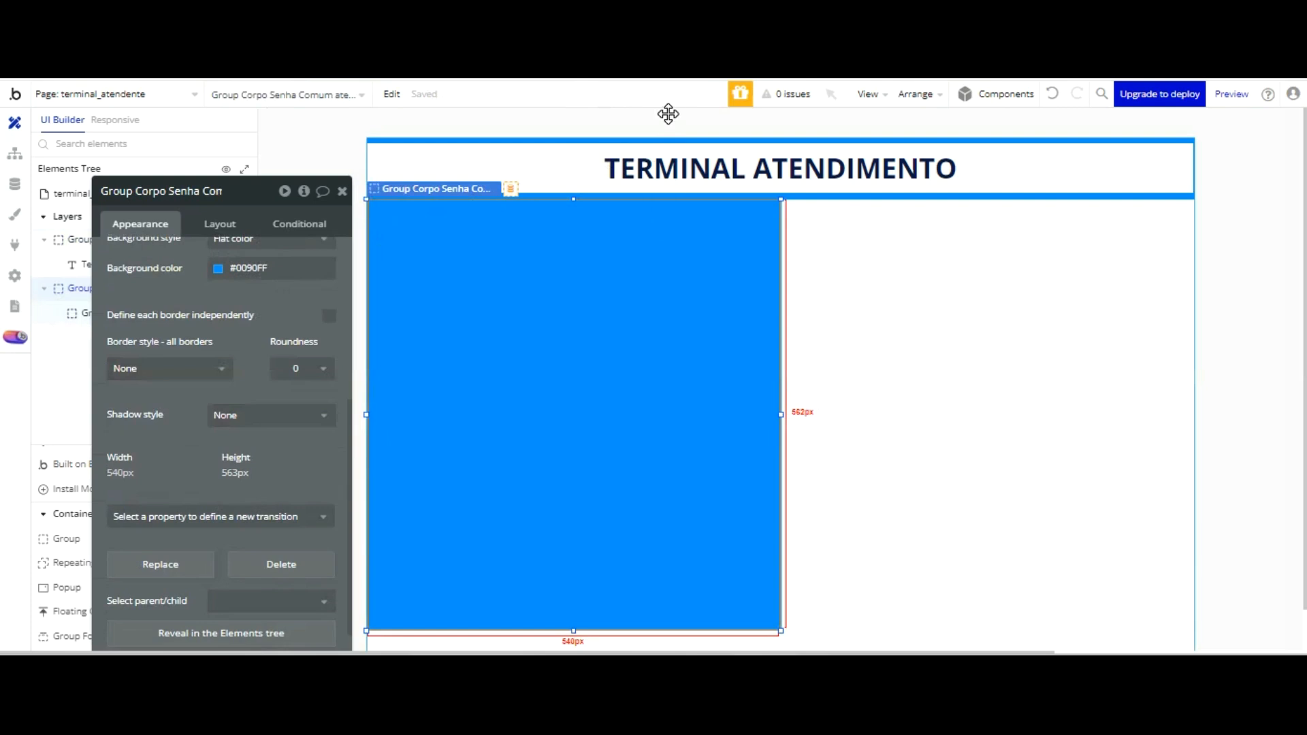
left_click(587, 272)
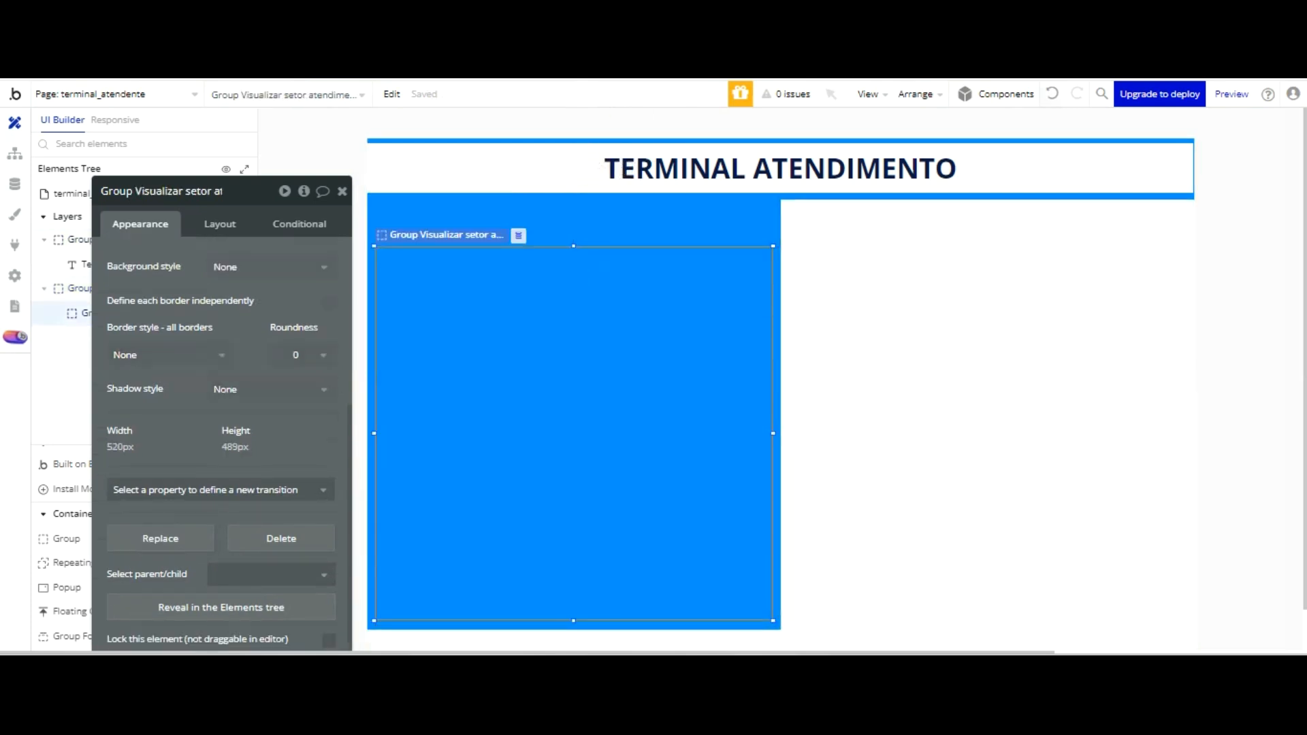
left_click(1053, 95)
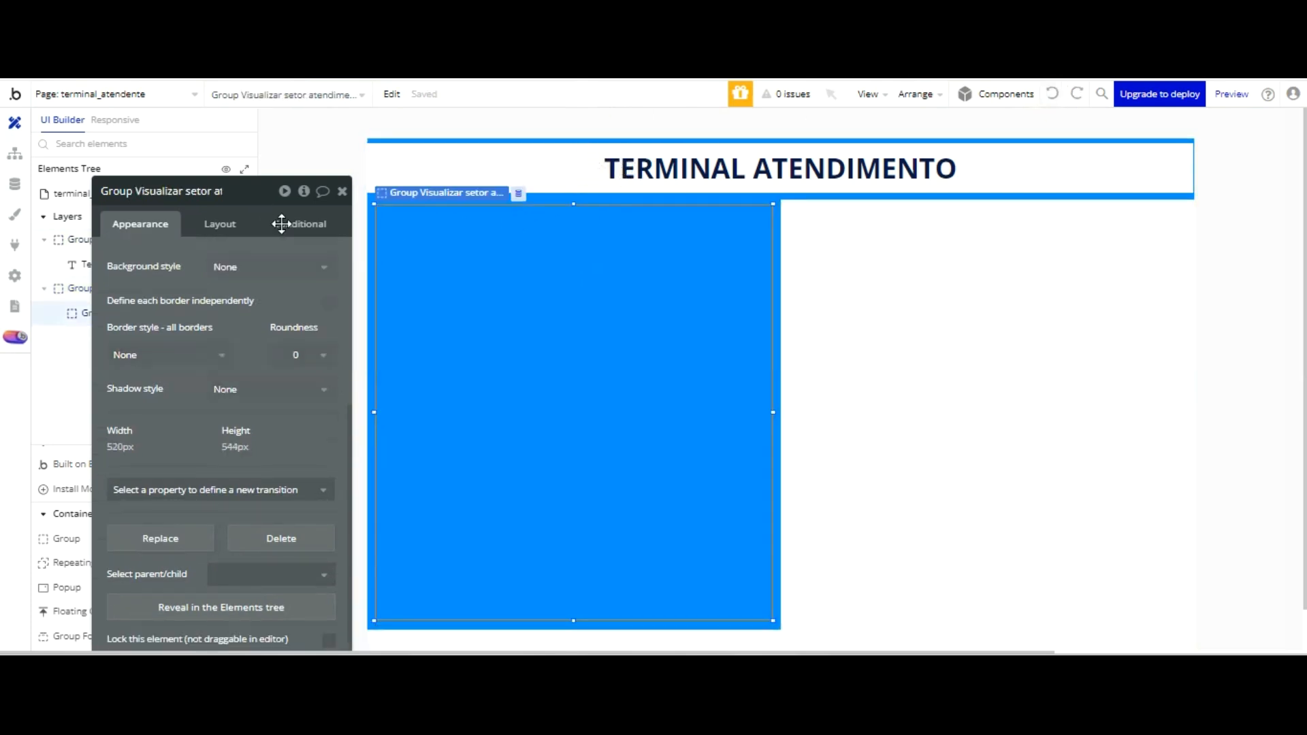
- Give Group Visualizar setor atendimento a flat background in the Text color (#091747) and a roundness of 10
left_click(263, 267)
key("Down")
key("Return")
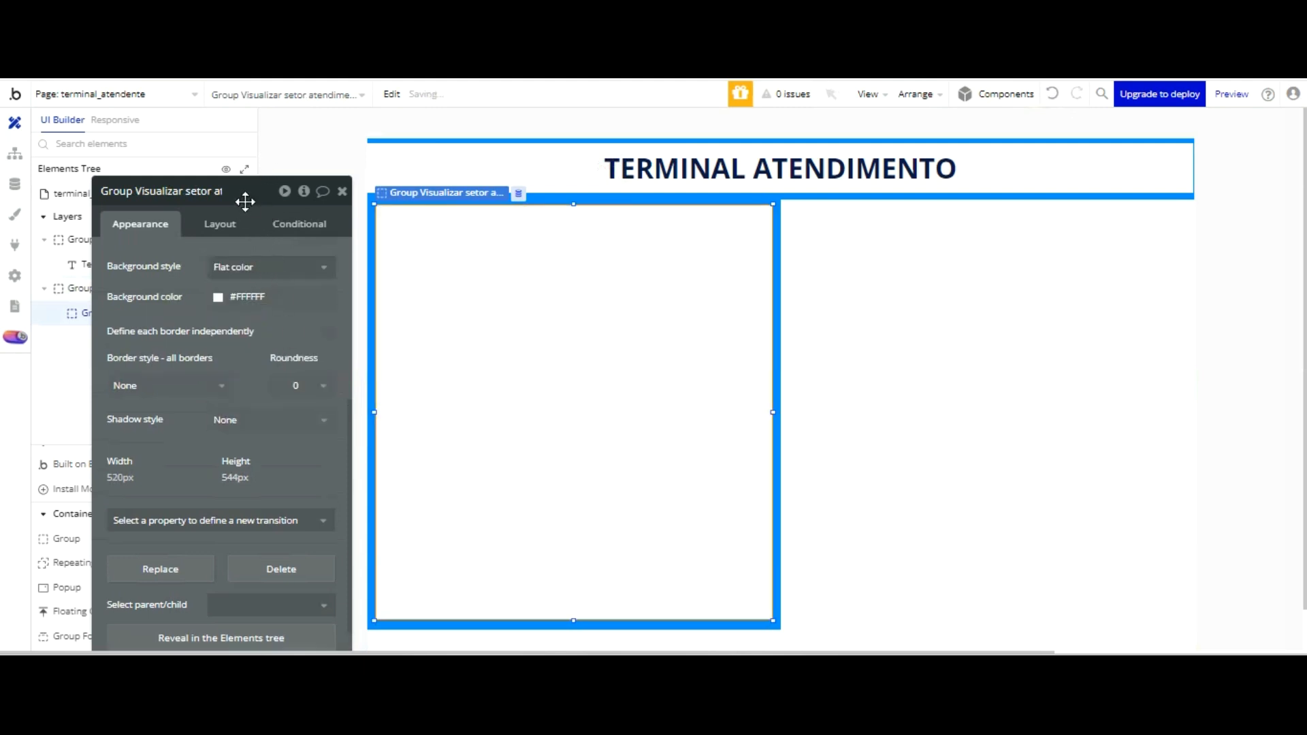
left_click(219, 297)
left_click(257, 502)
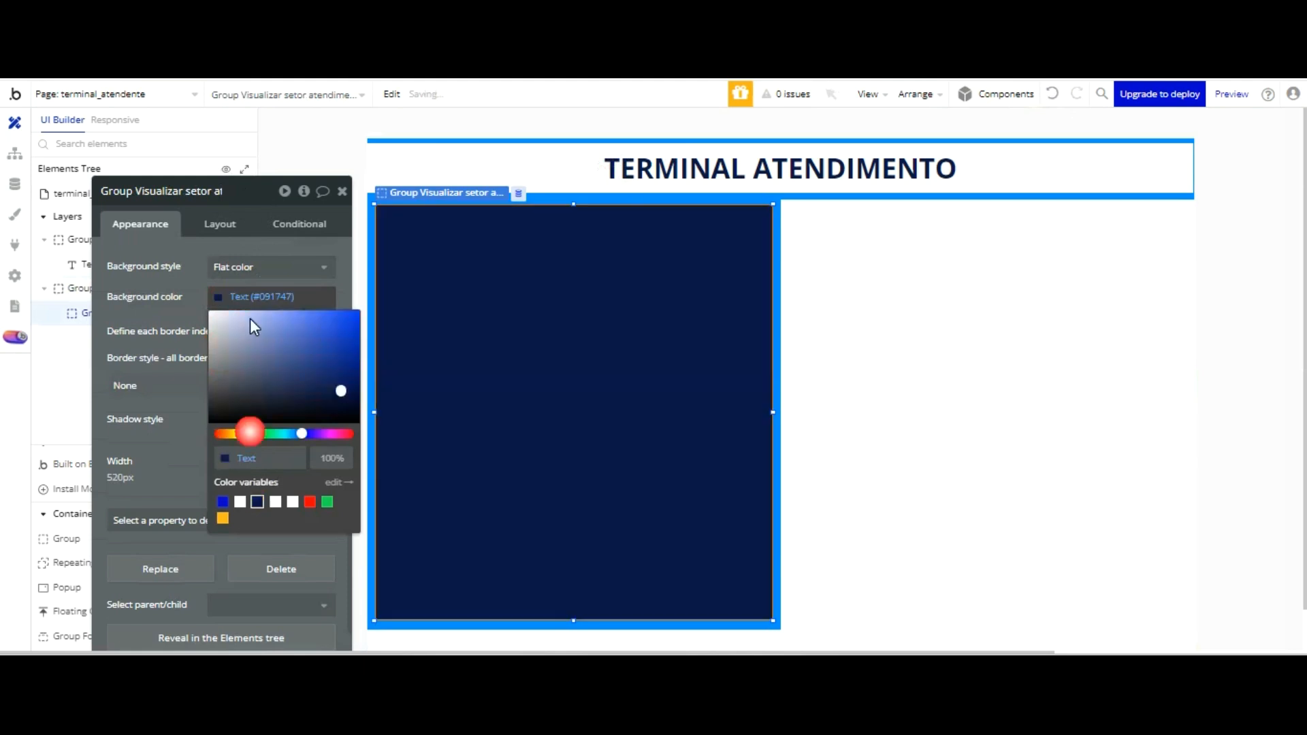
left_click(186, 204)
left_click(300, 381)
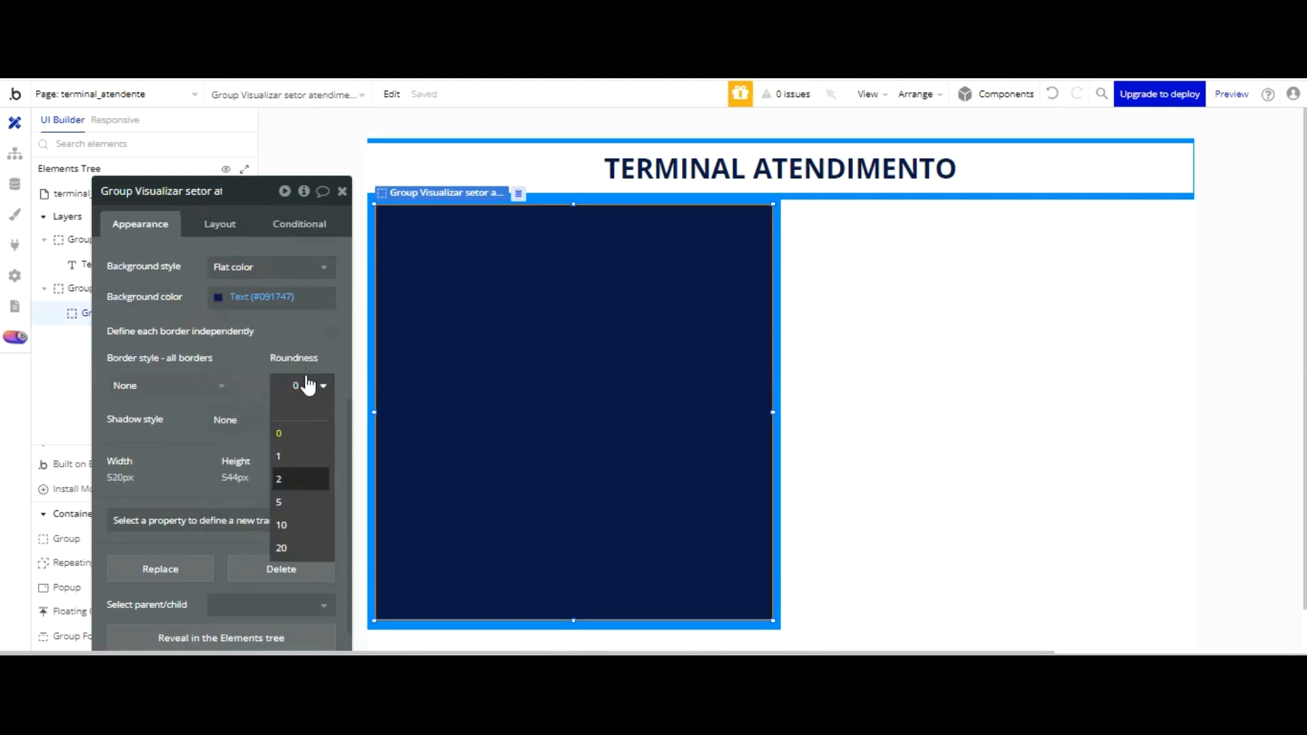
left_click(307, 518)
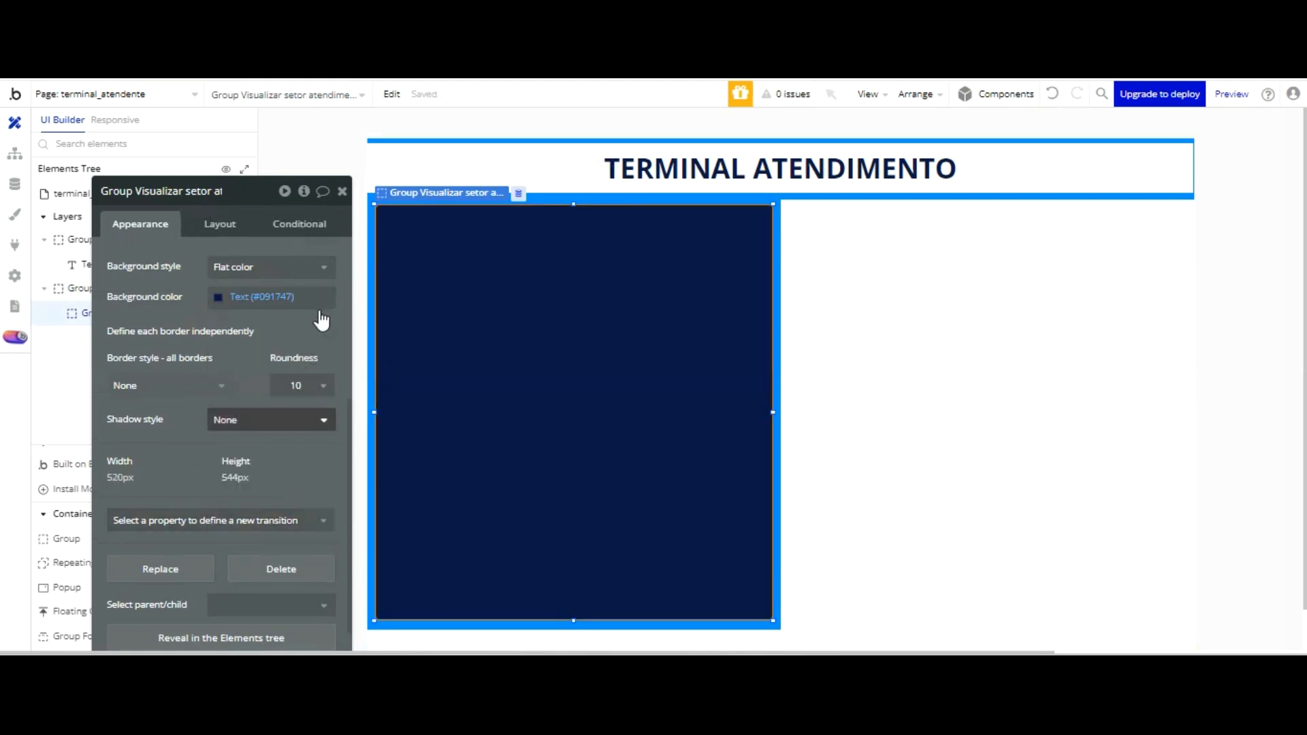
- Draw a repeating group about 492 by 219 px in the upper part of Group Visualizar setor atendimento, with content type Atendimento Comum
left_click(511, 395)
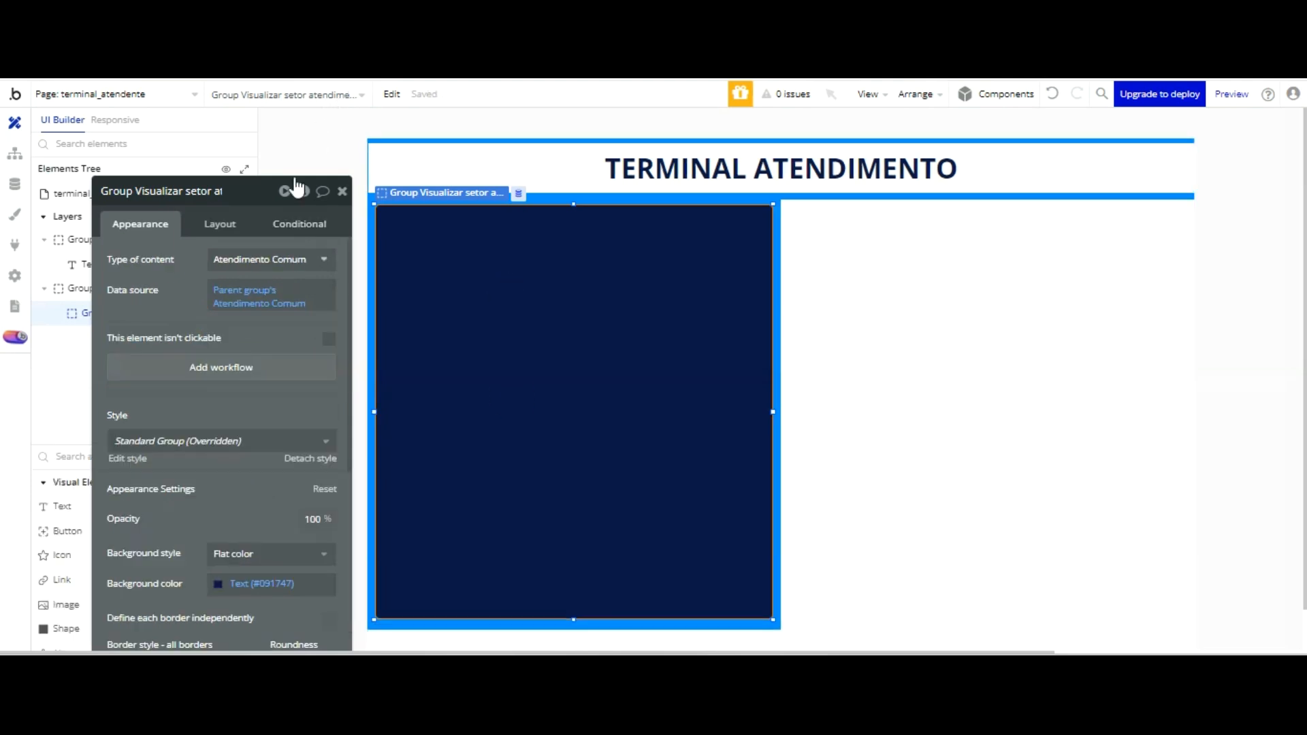
scroll(58, 448, "down", 5)
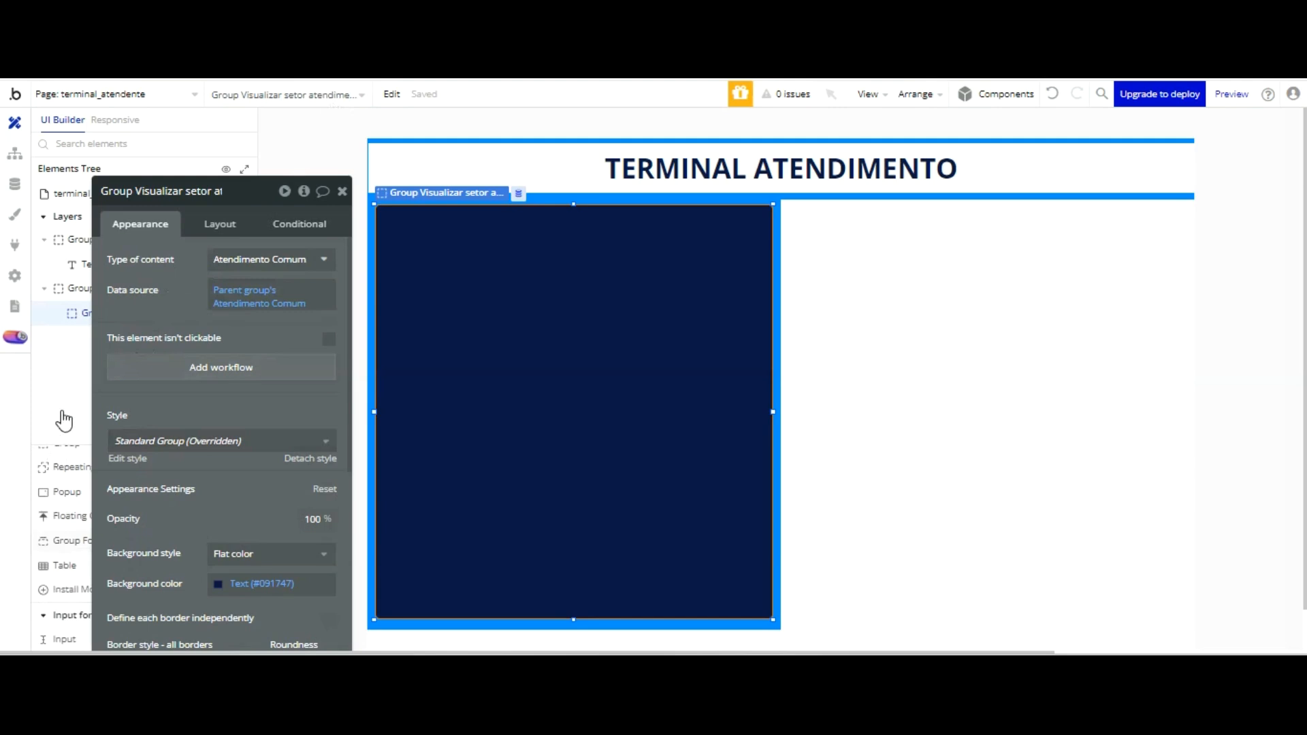
left_click(68, 466)
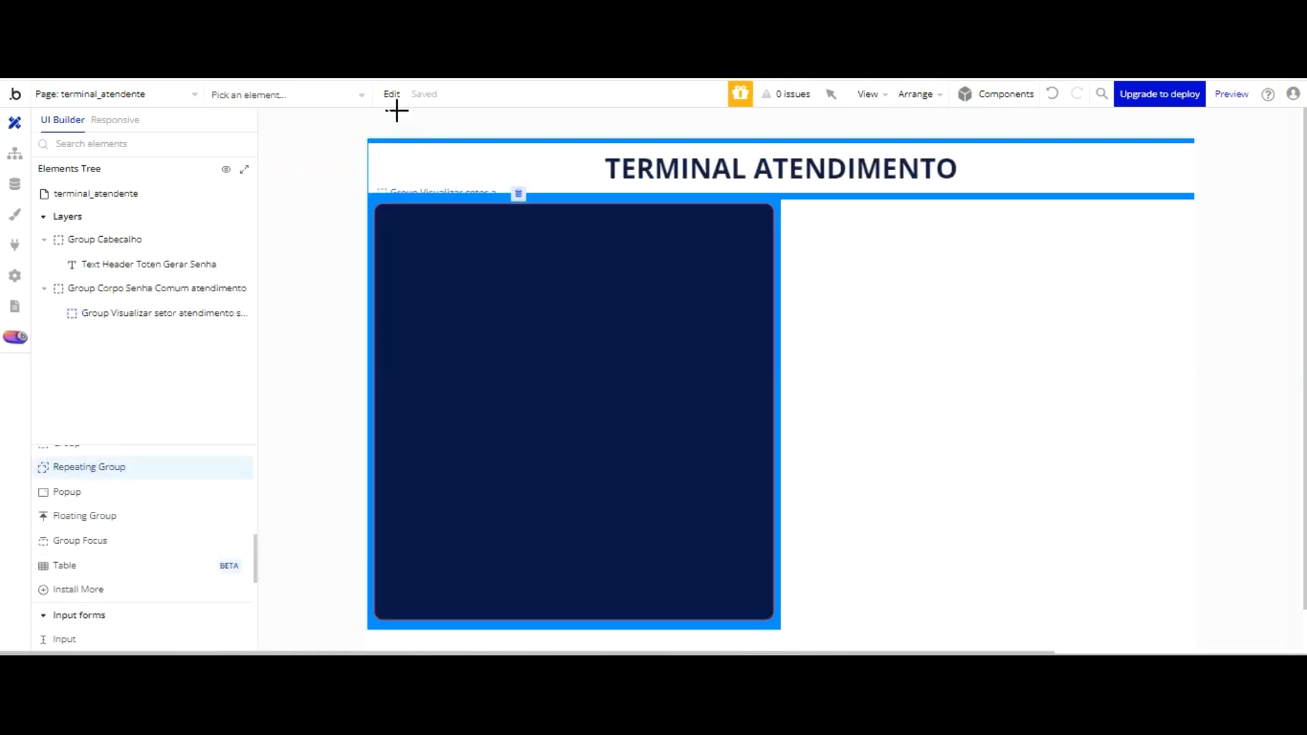
mouse_move(383, 213)
left_mouse_down()
mouse_move(735, 245)
mouse_move(759, 275)
left_mouse_up()
left_click(247, 261)
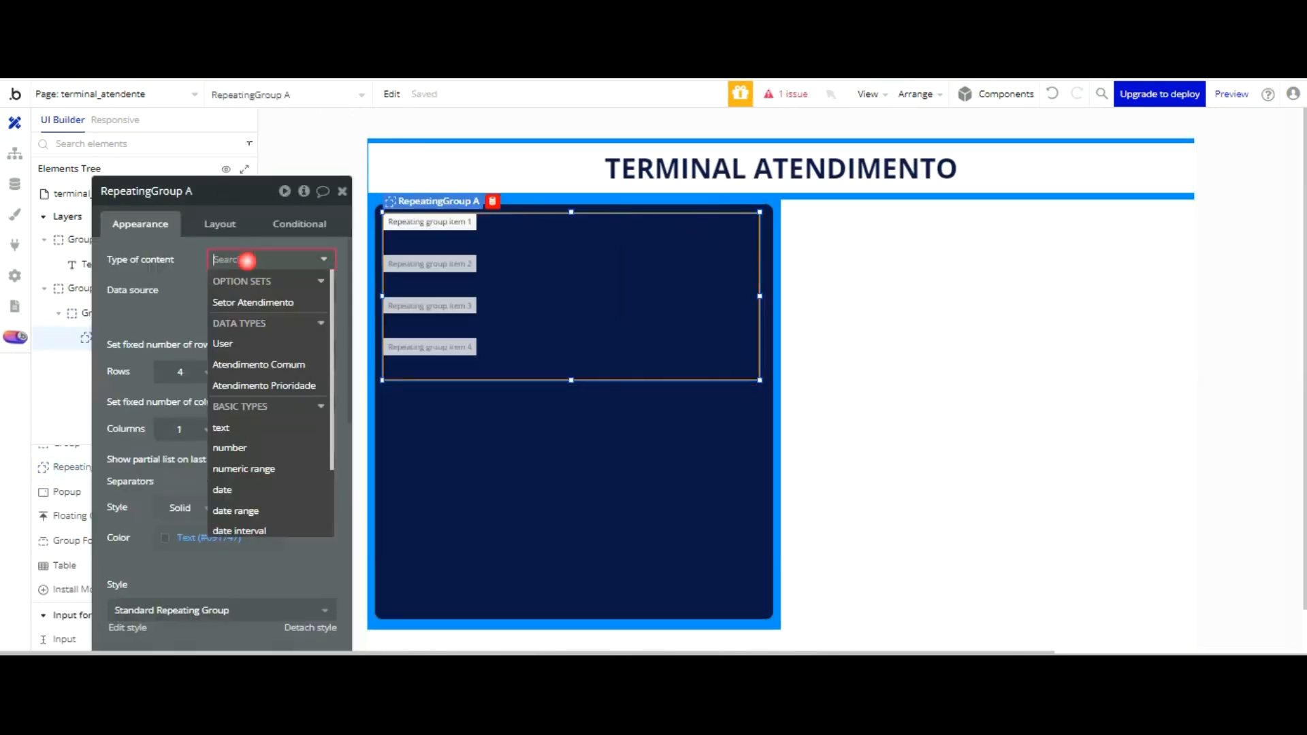
left_click(279, 364)
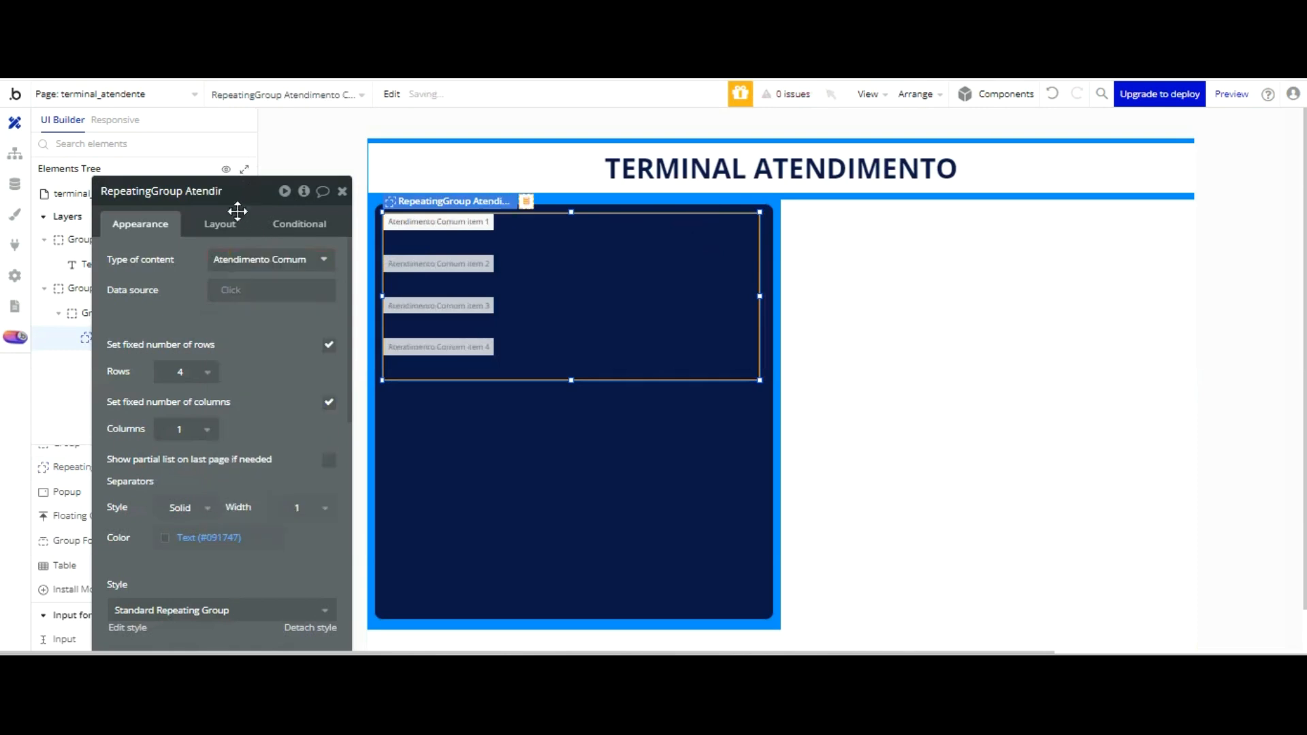
- Set the repeating group's data source to a search for Atendimento Comum
left_click(266, 290)
left_click(259, 388)
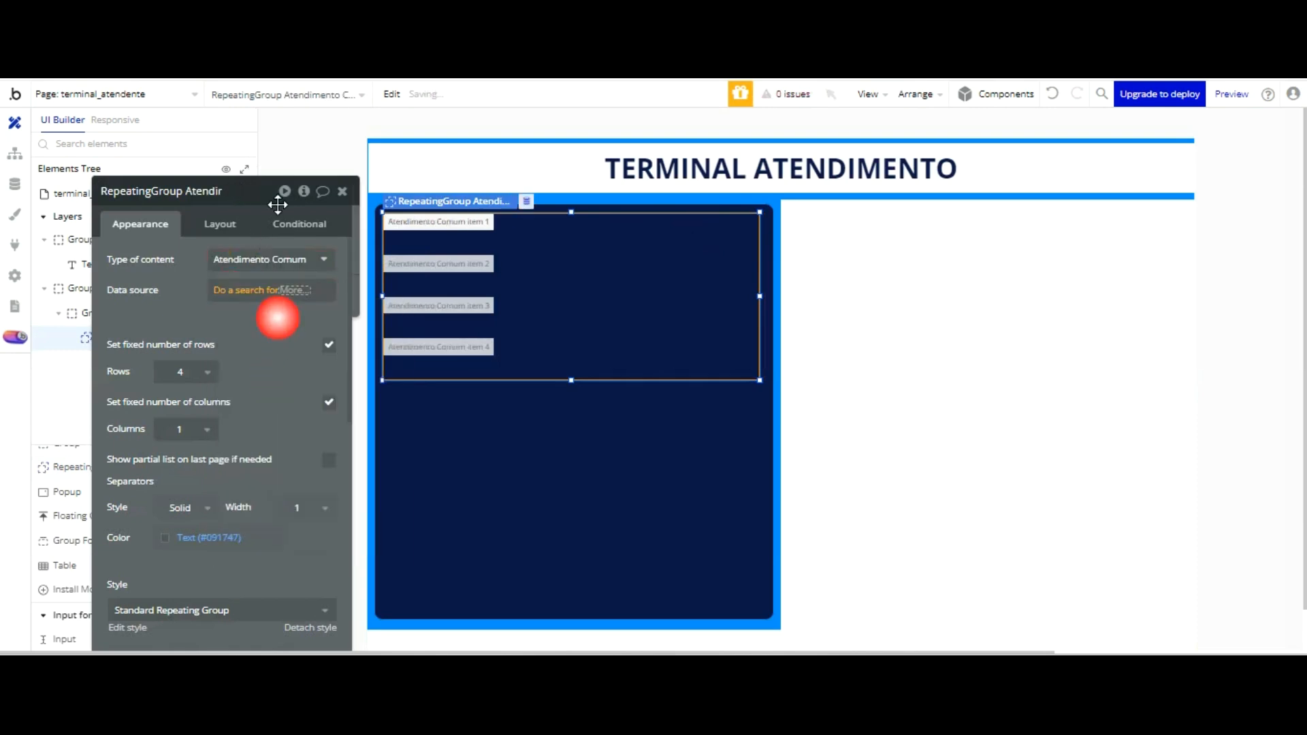
left_click(534, 228)
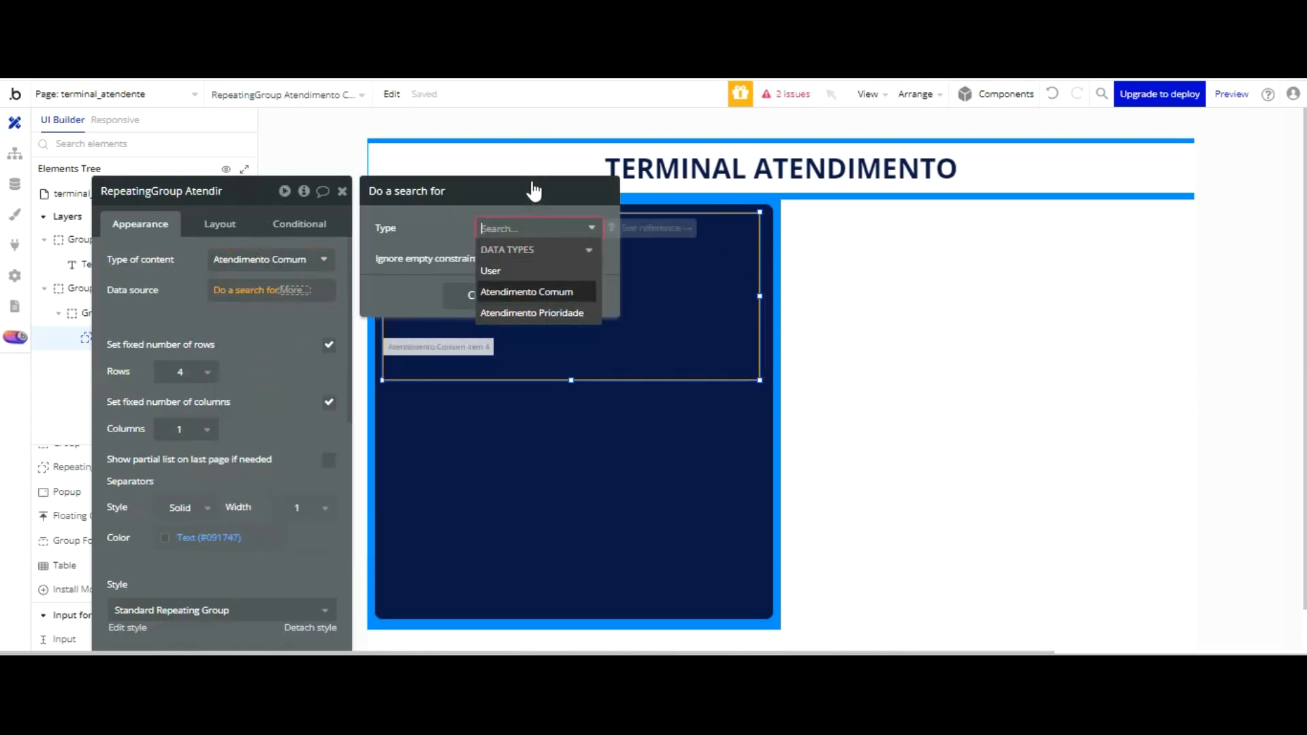
left_click(527, 292)
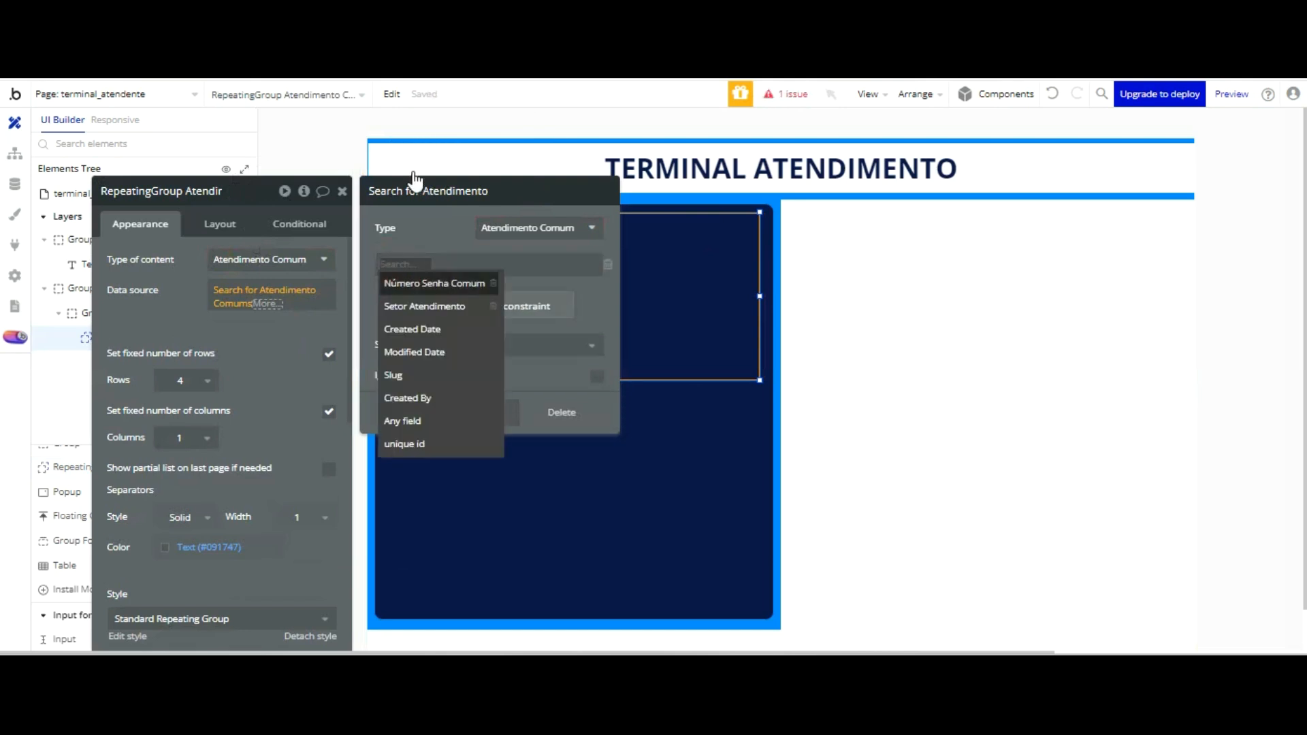
- Constrain the data source search by Número Senha Comum =, using a nested search for Atendimento Comum as the value
left_click(412, 283)
left_click(488, 264)
key("Return")
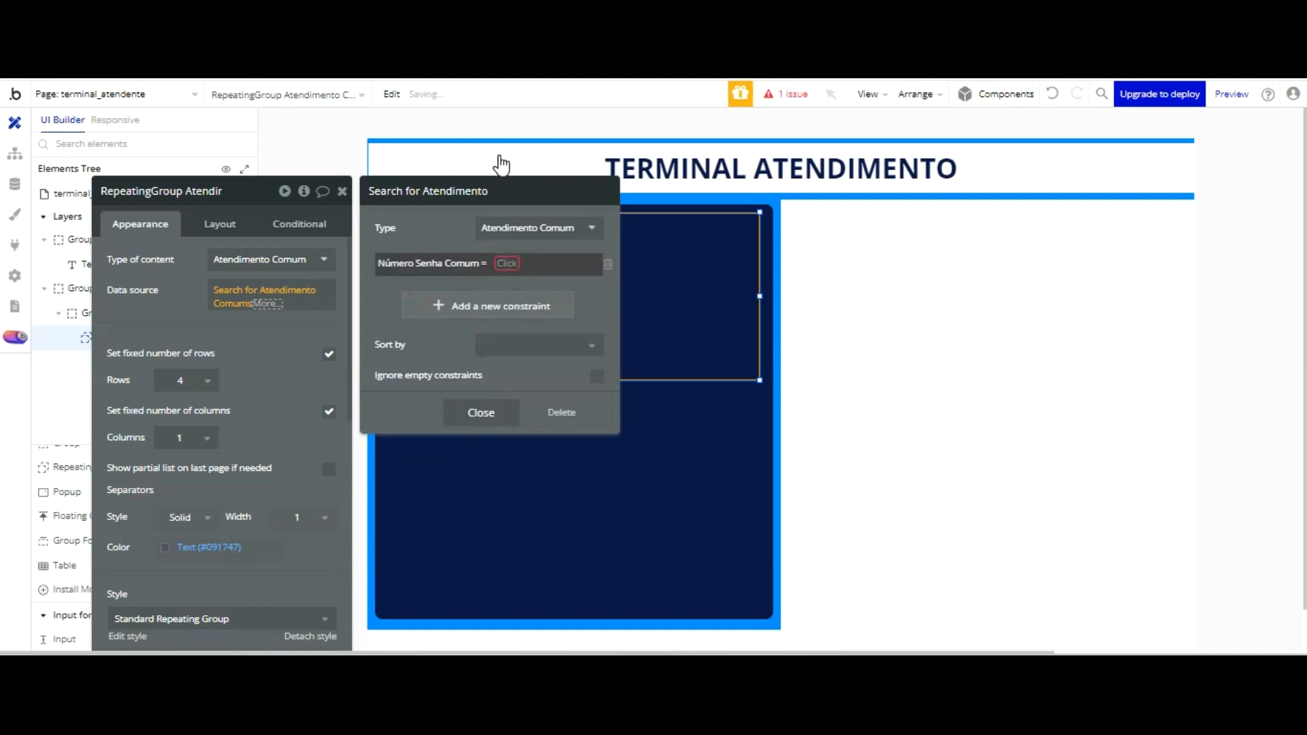
left_click(507, 264)
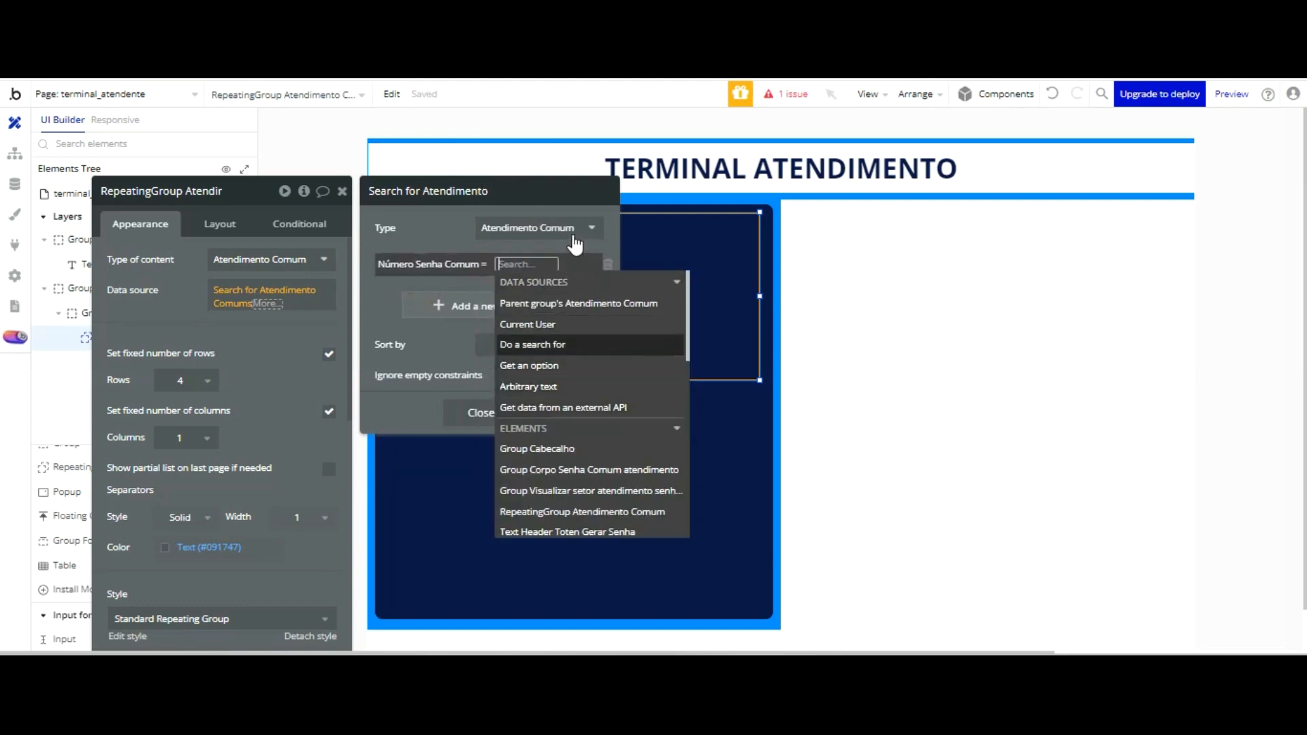
left_click(572, 345)
left_click(522, 228)
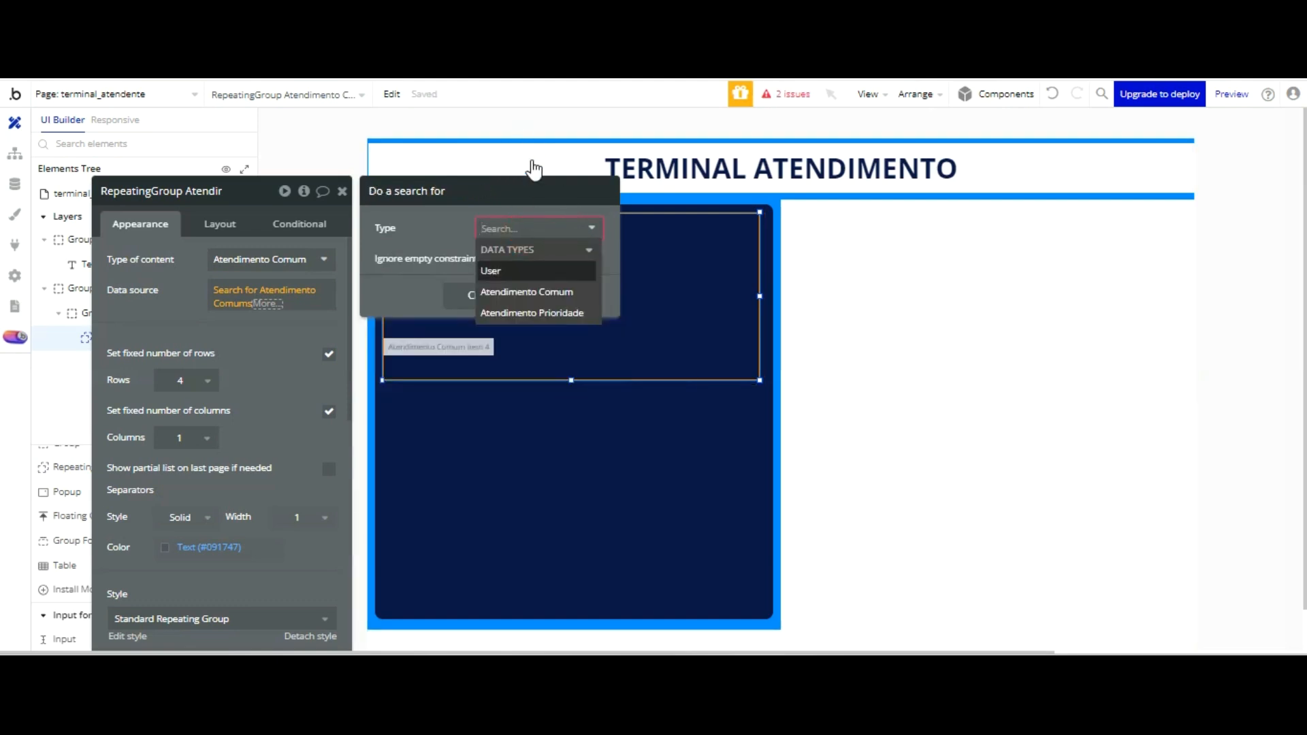
key("Return")
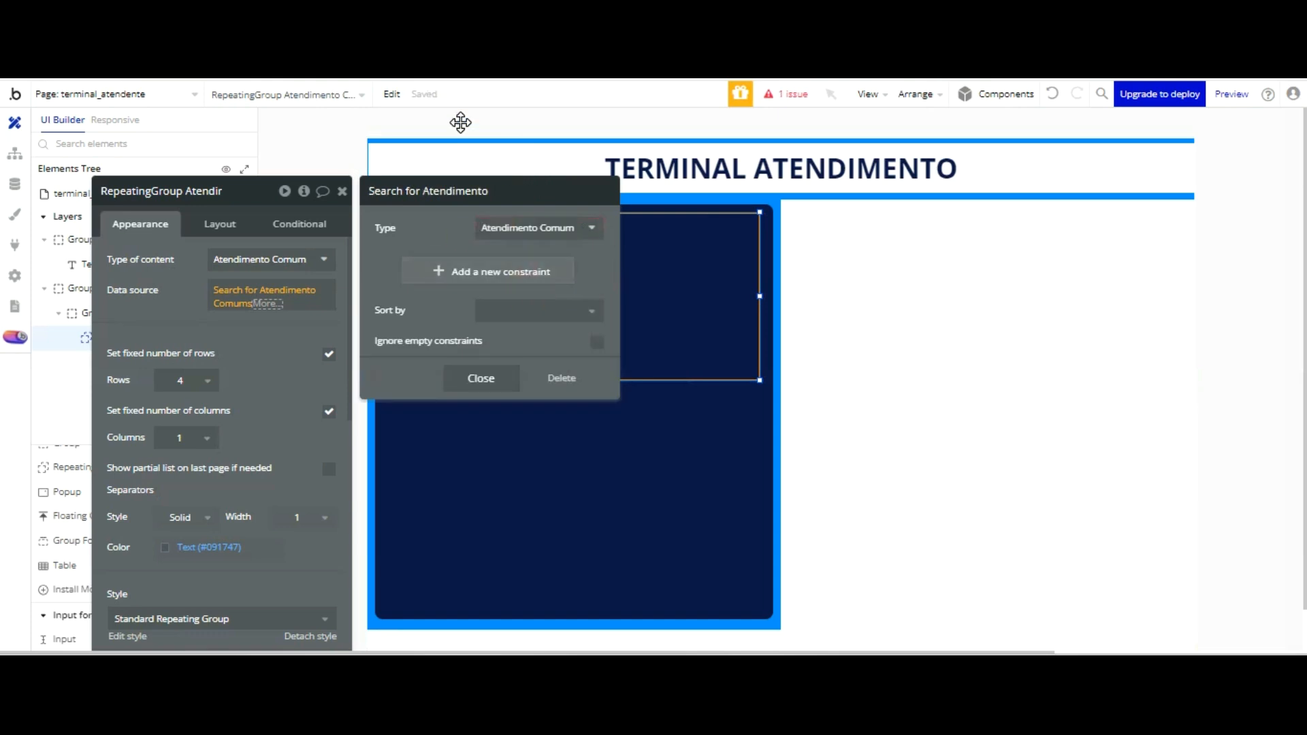
- Complete the constraint value with the nested search's first item's Número Senha Comum
left_click(485, 273)
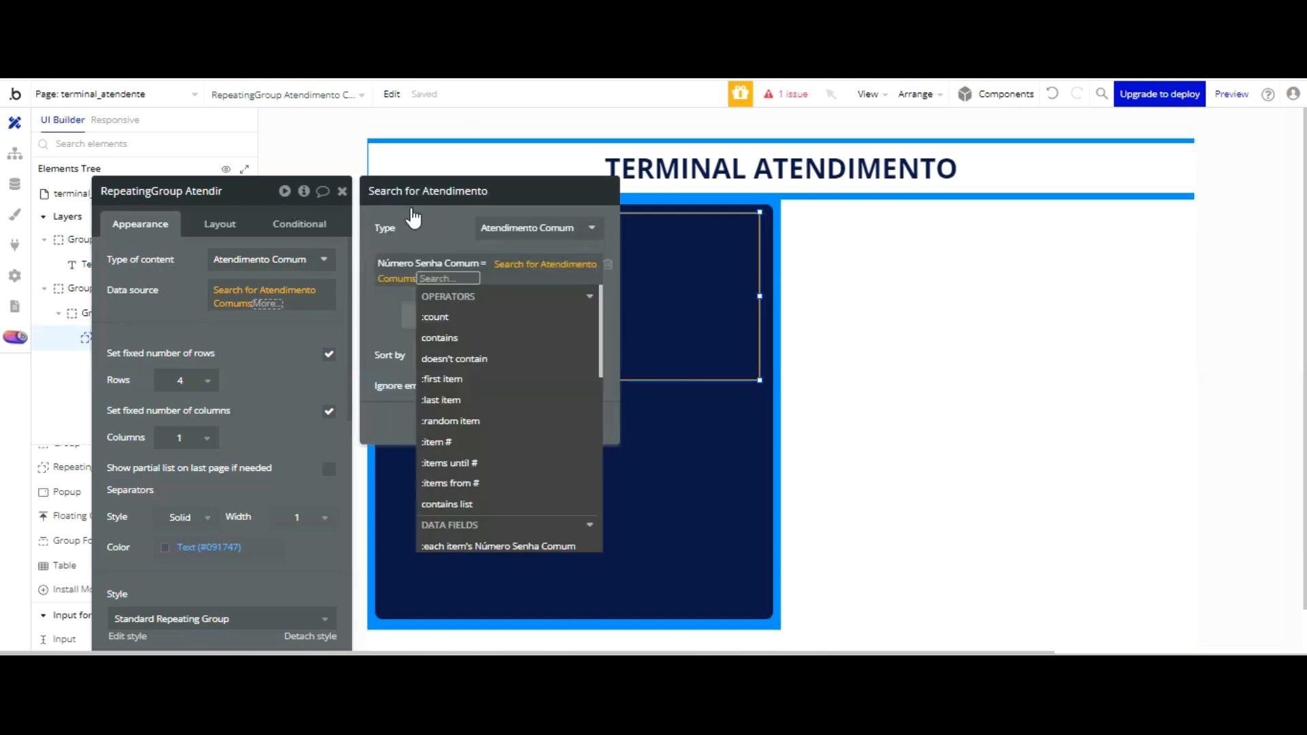
key("Down")
key("Down")
key("Down")
key("Down")
key("Down")
key("Down")
key("Down")
key("Down")
key("Down")
key("Down")
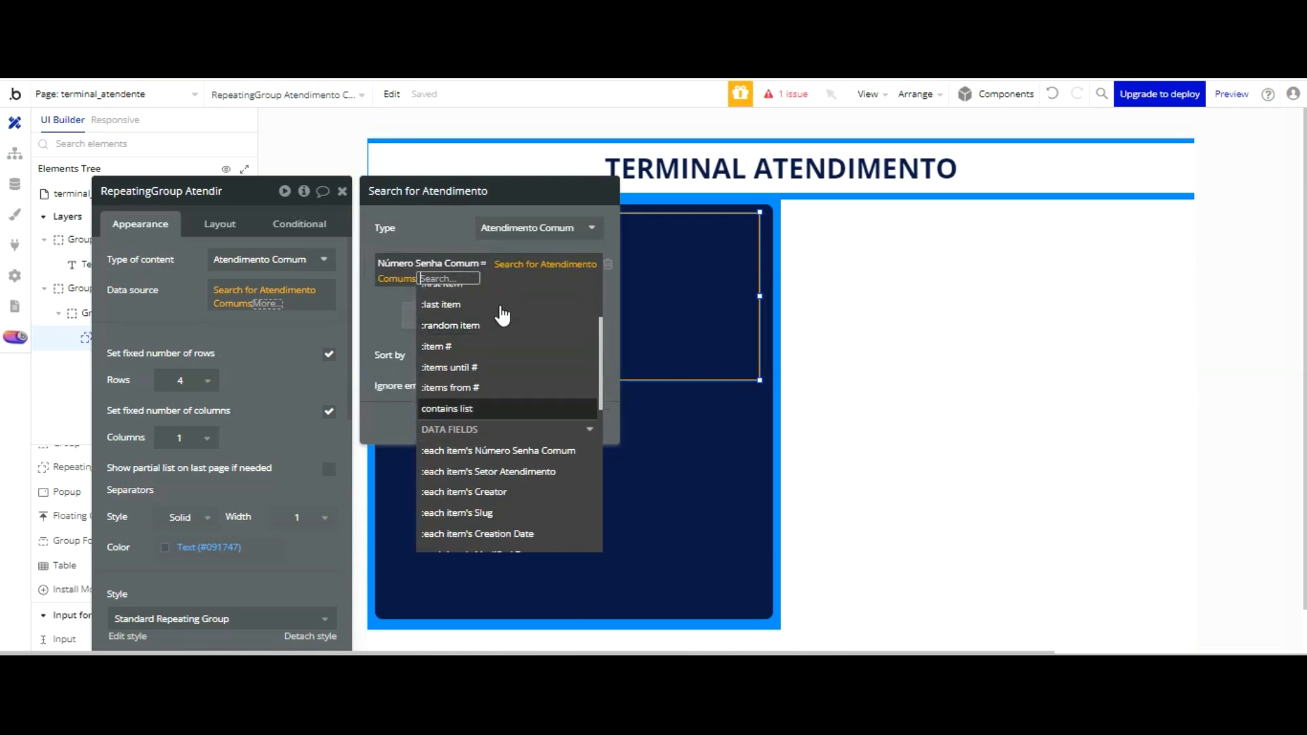
key("Up")
key("Up")
key("Up")
key("Up")
key("Up")
key("Up")
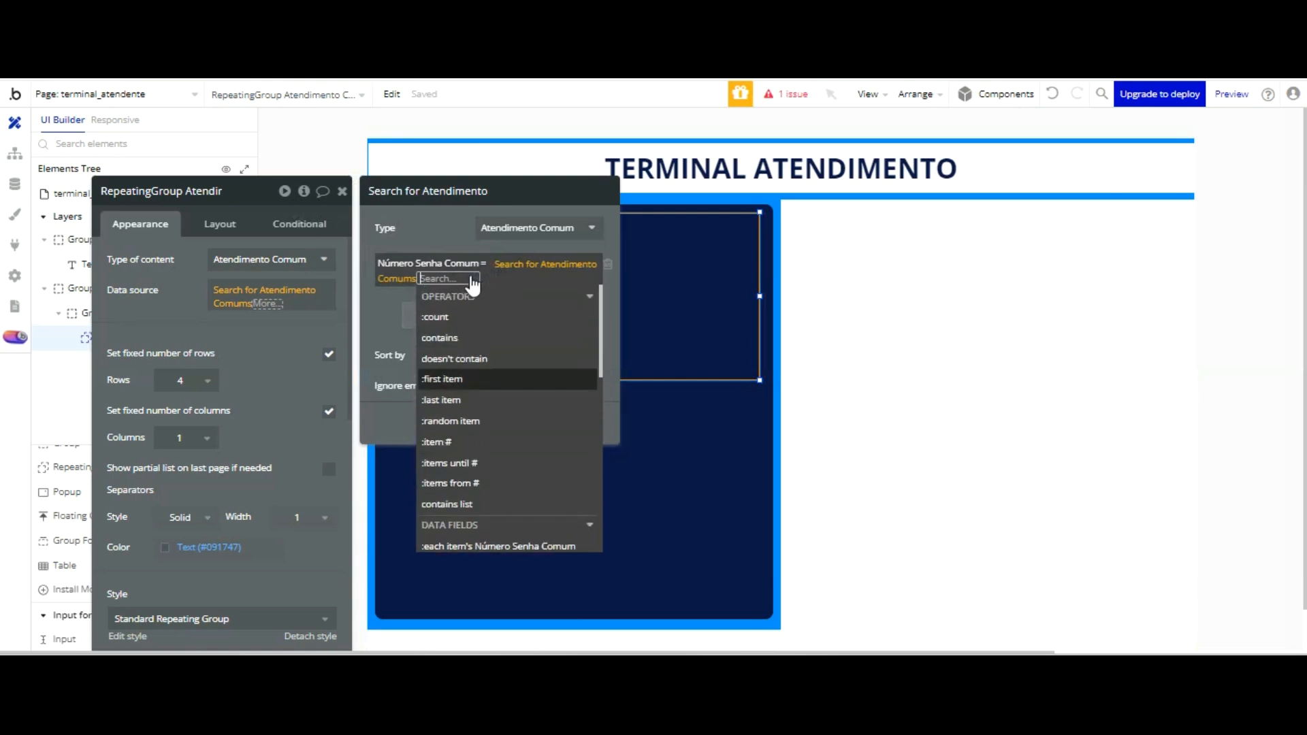
left_click(467, 378)
left_click(387, 331)
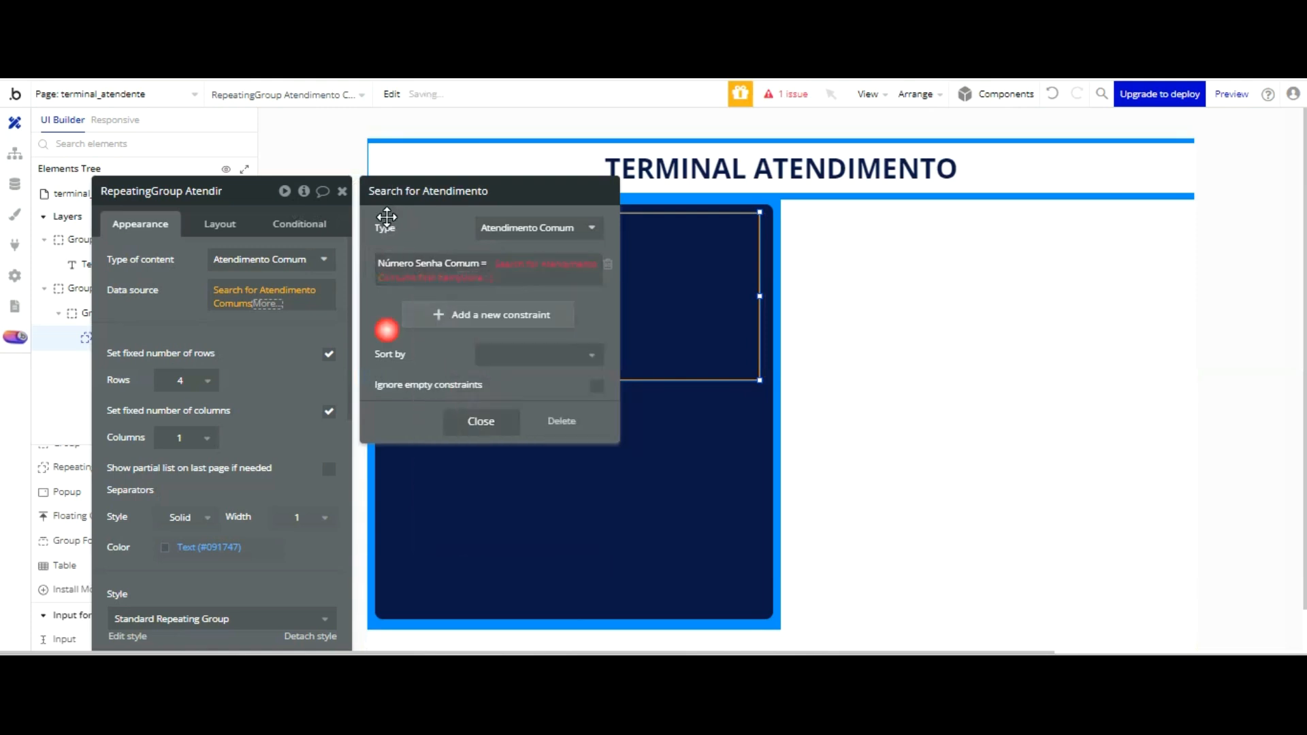
left_click(517, 270)
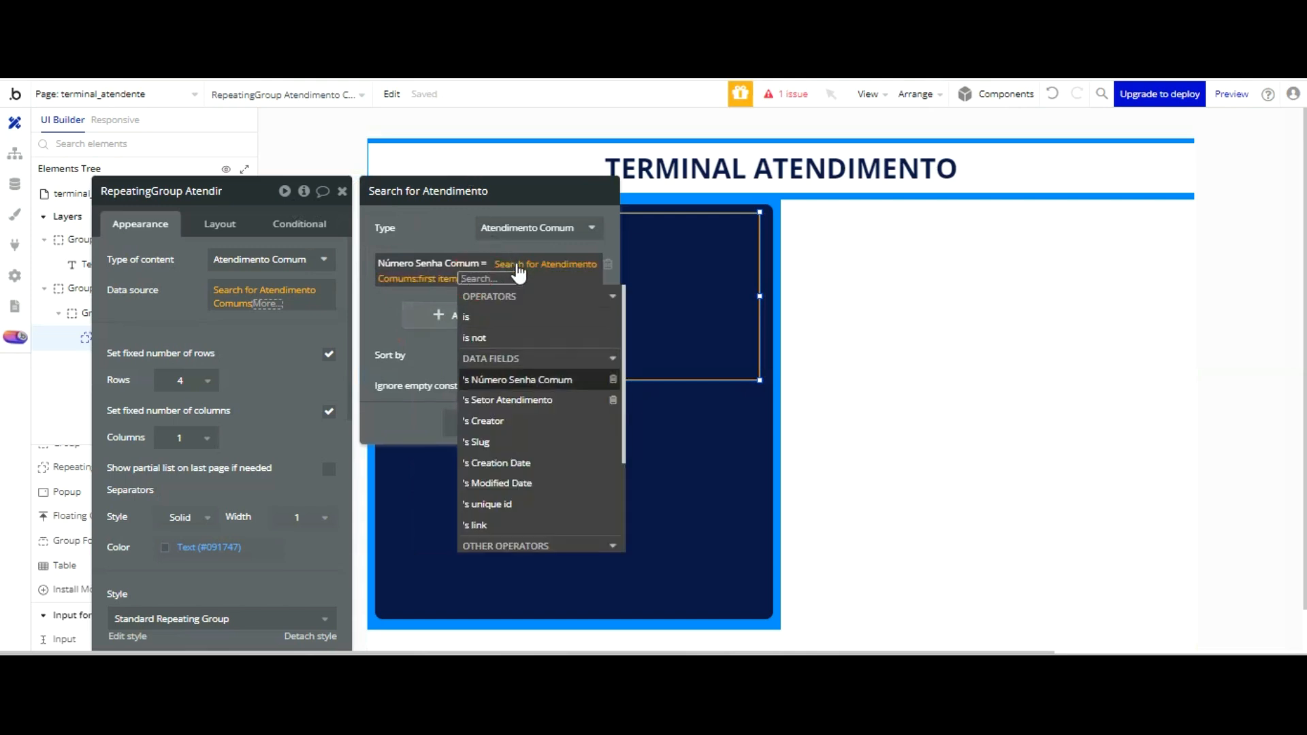
key("Return")
left_click(386, 349)
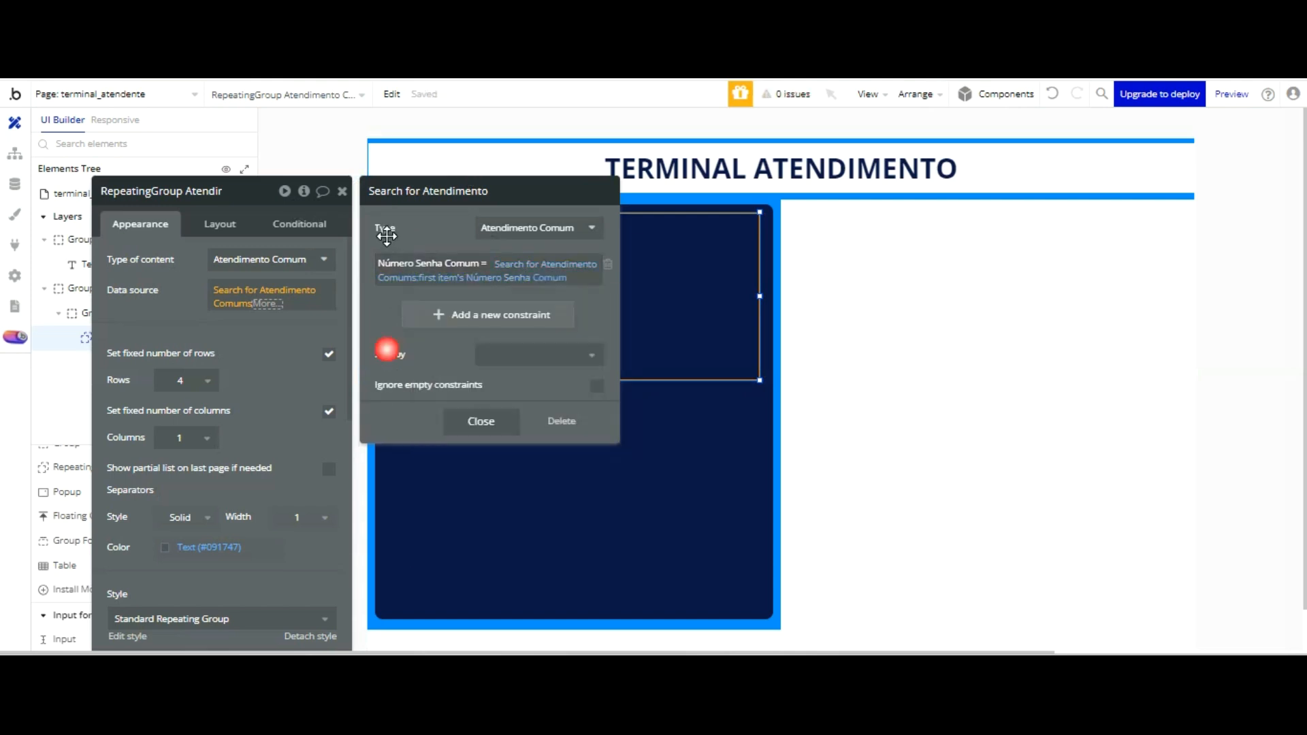
left_click(266, 335)
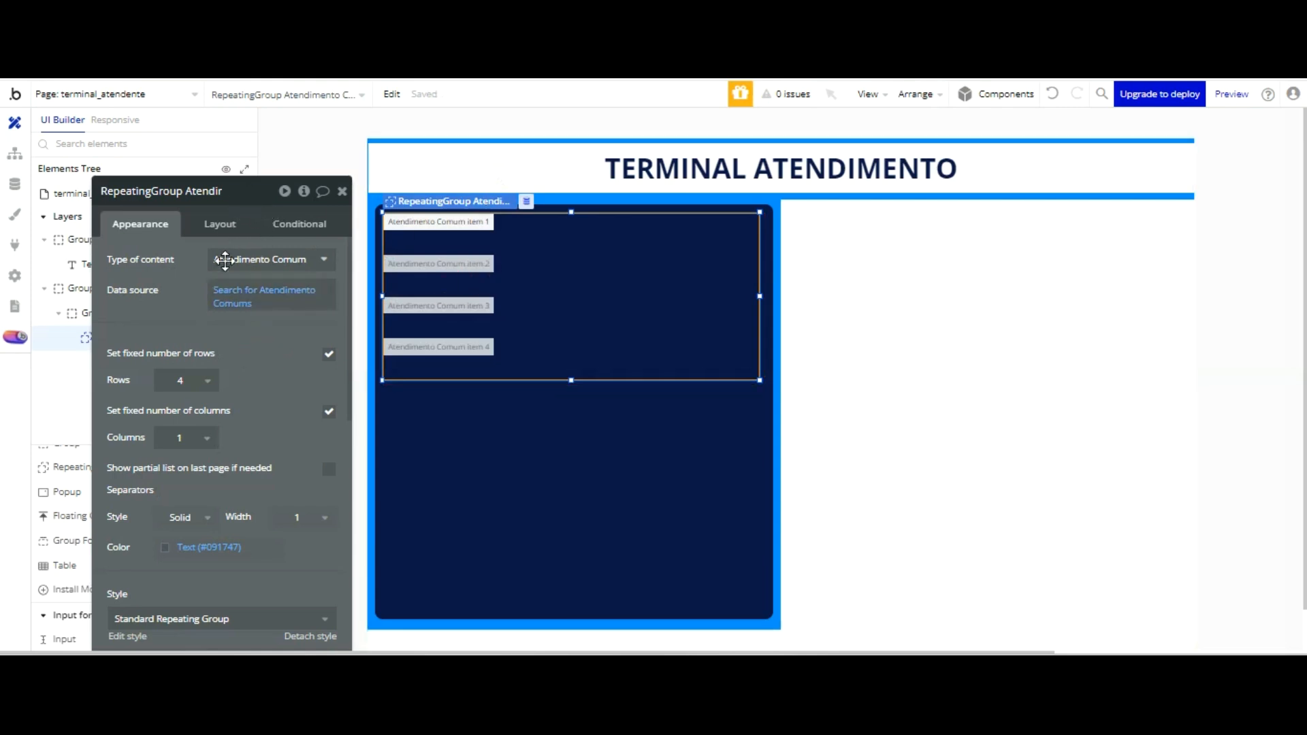
- Set the repeating group's number of rows to 1 and its roundness to 10
left_click(190, 380)
left_click(181, 420)
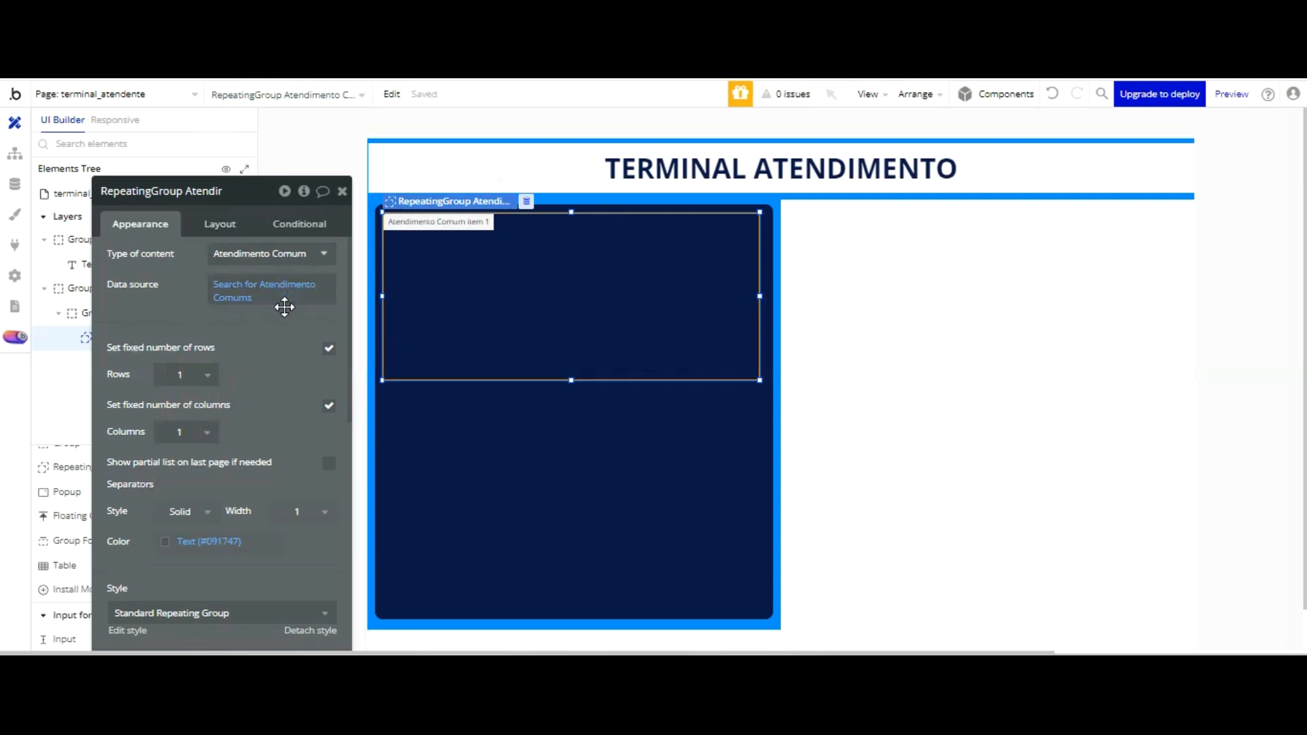
scroll(309, 408, "down", 2)
scroll(291, 356, "down", 5)
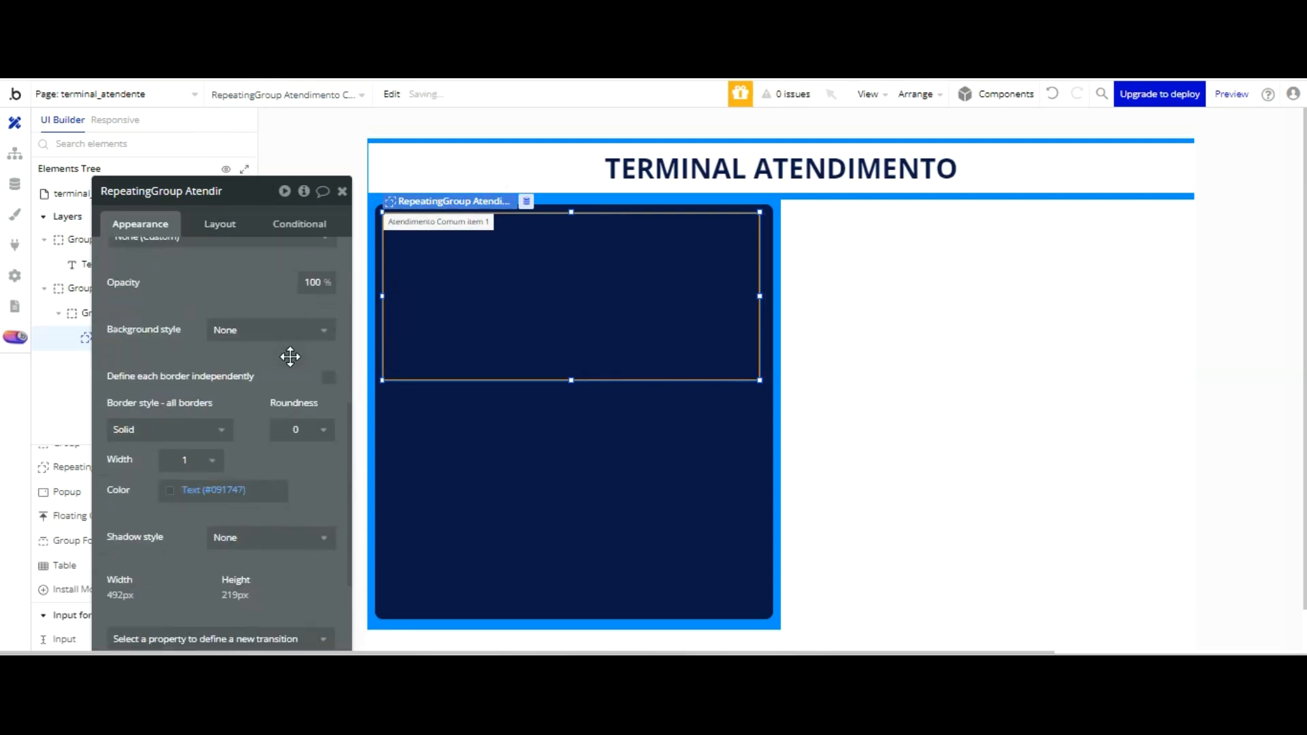
left_click(300, 430)
left_click(292, 569)
- Give the repeating group a flat color background in white (#FFFFFF)
left_click(265, 331)
left_click(270, 292)
left_click(270, 283)
left_click(267, 331)
left_click(244, 400)
- Nudge the repeating group a few pixels to the right so it sits centered in the dark blue group
left_click_drag(254, 291, 977, 286)
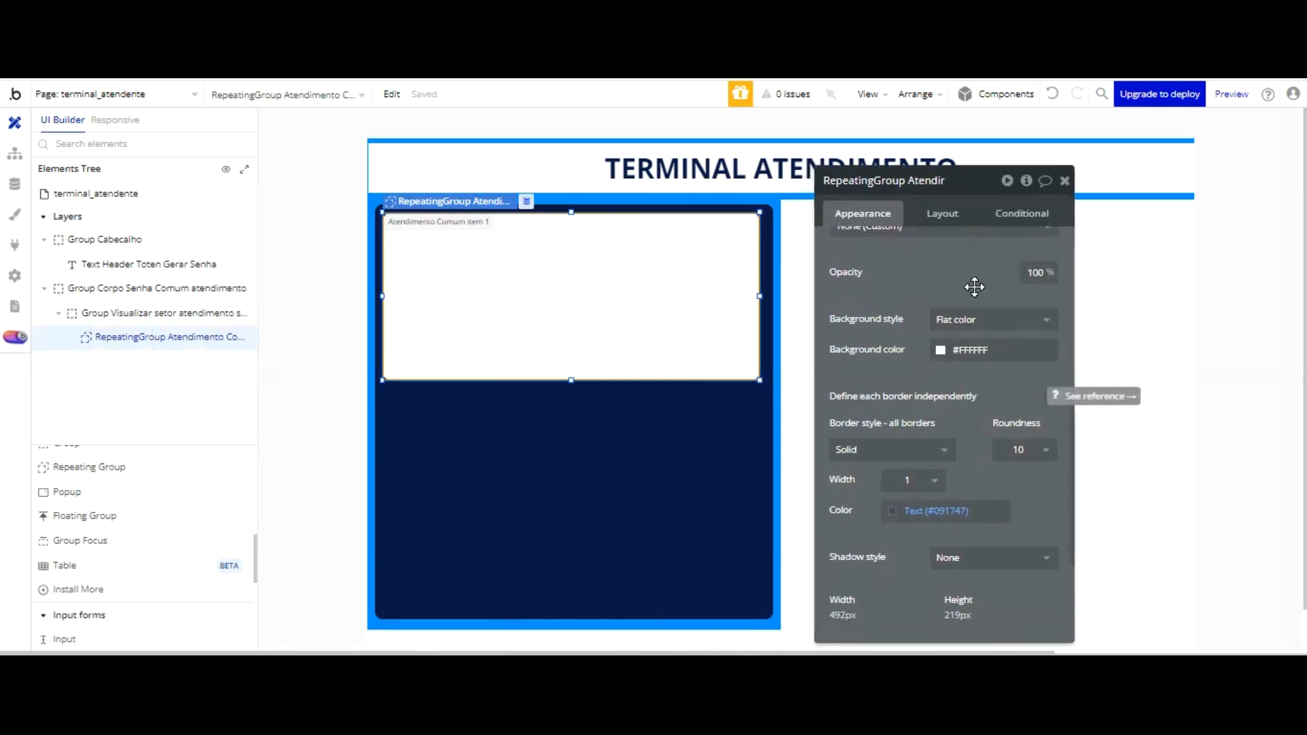
key("Right")
key("Right")
key("Right")
key("Right")
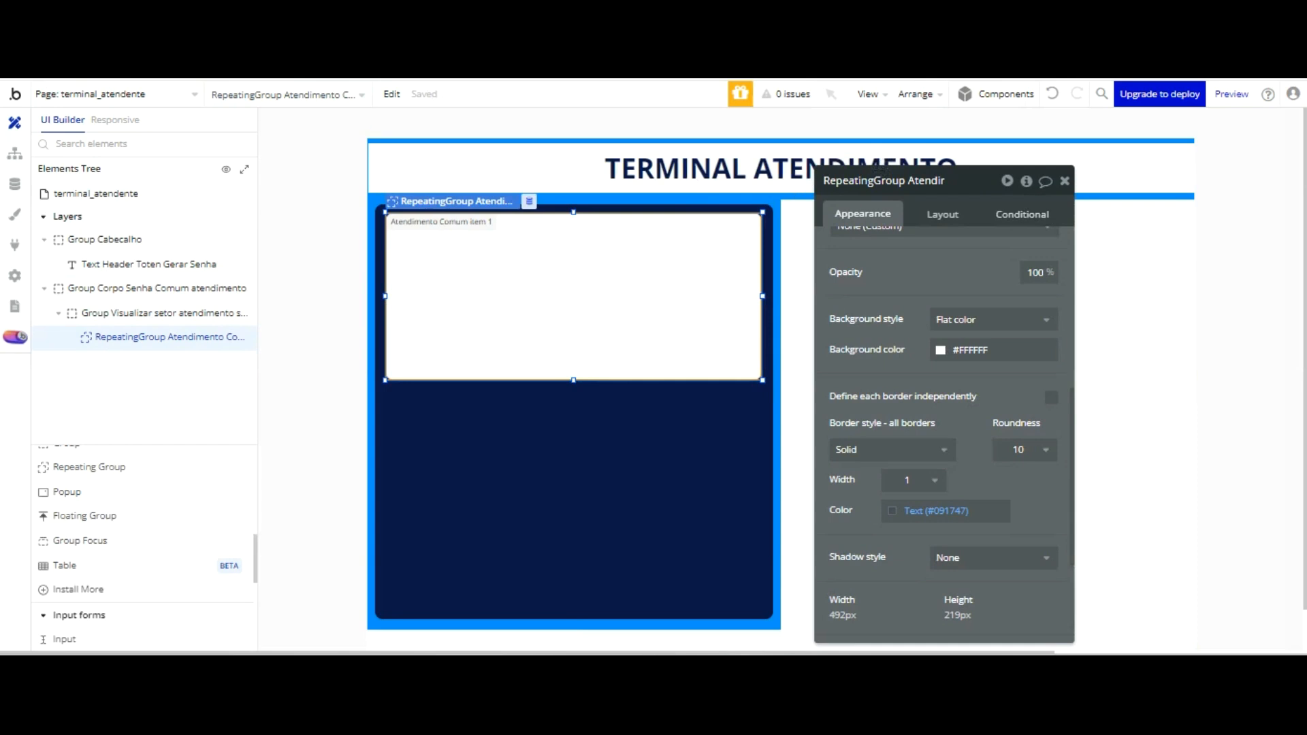
- Draw a text element inside the repeating group's first cell
scroll(115, 453, "up", 6)
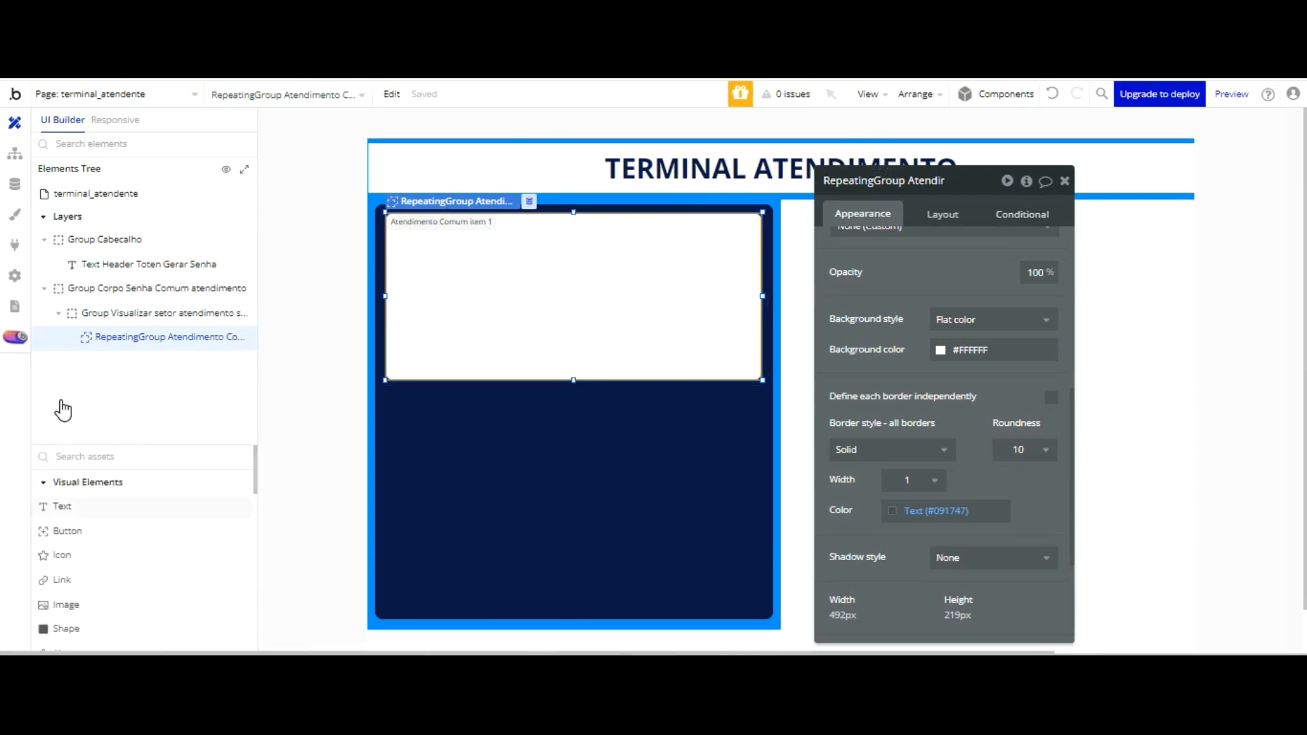
left_click(62, 506)
left_click_drag(401, 223, 745, 260)
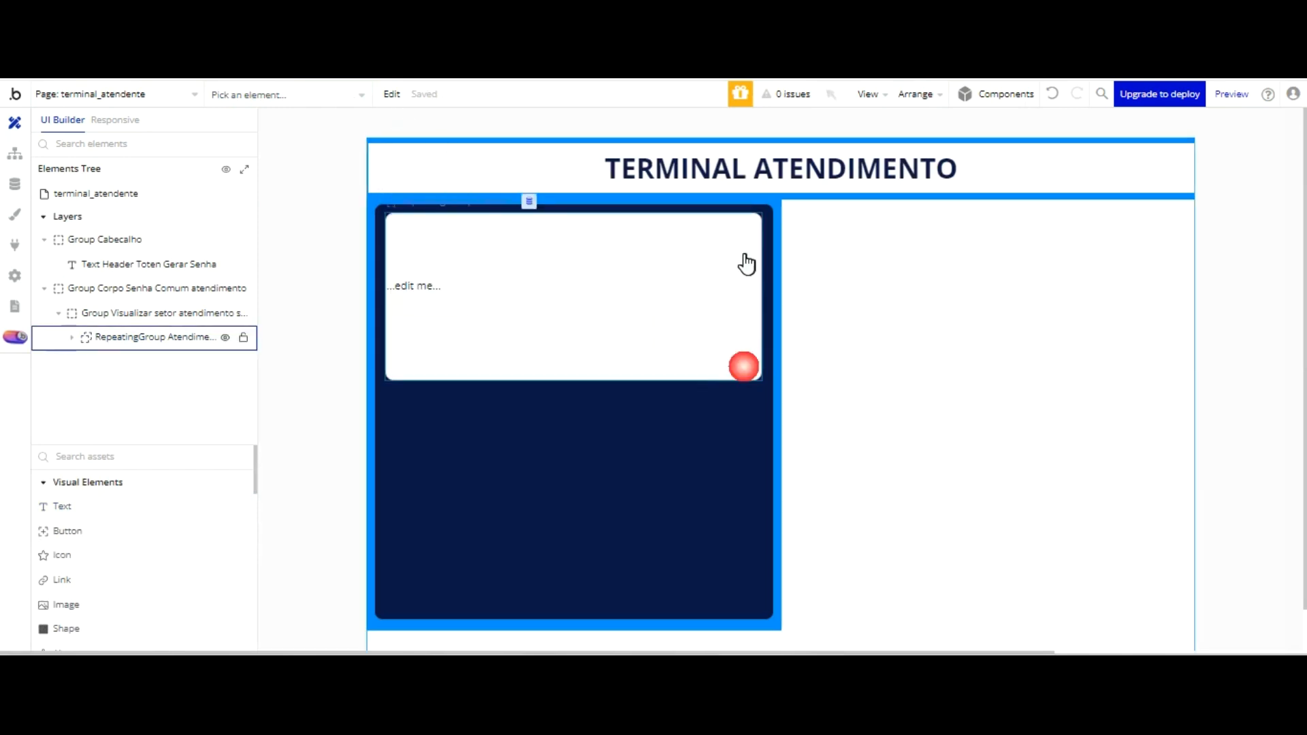
left_click(574, 283)
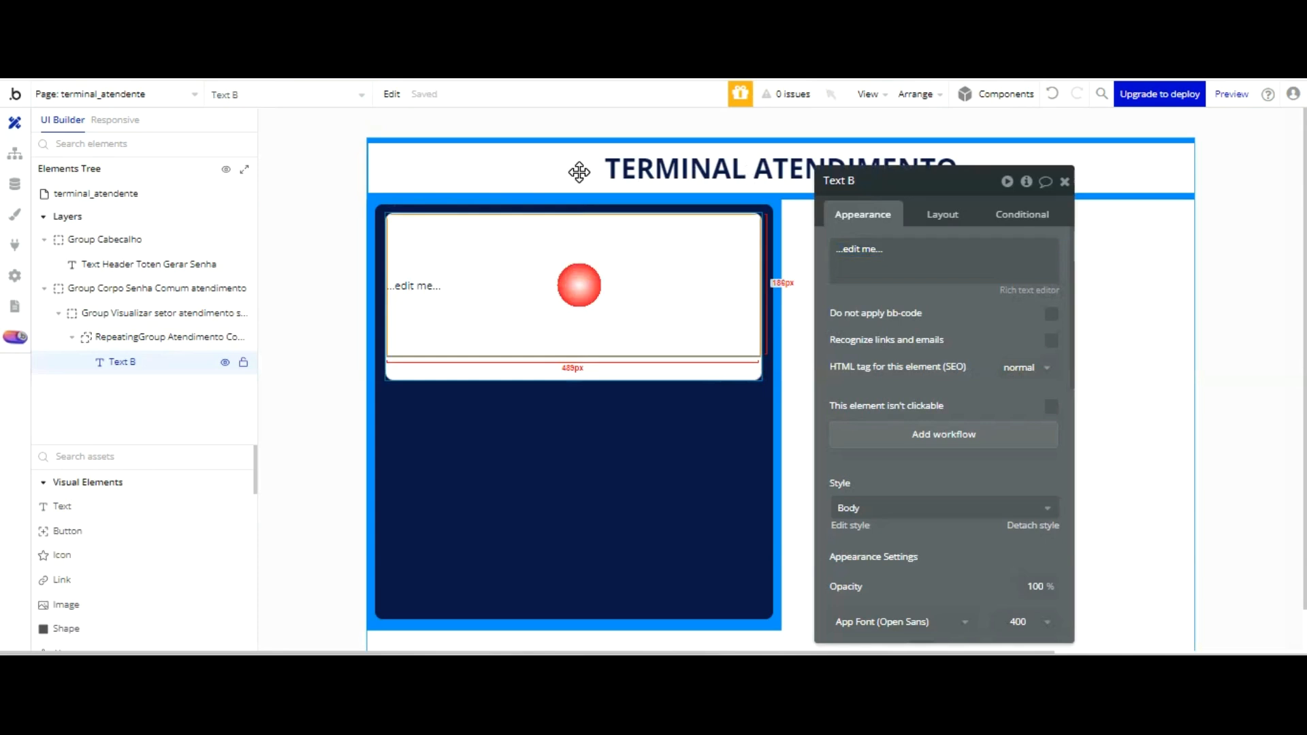
- Set the cell's container layout of the repeating group to Fixed
left_click(636, 369)
left_click(943, 215)
left_click(991, 250)
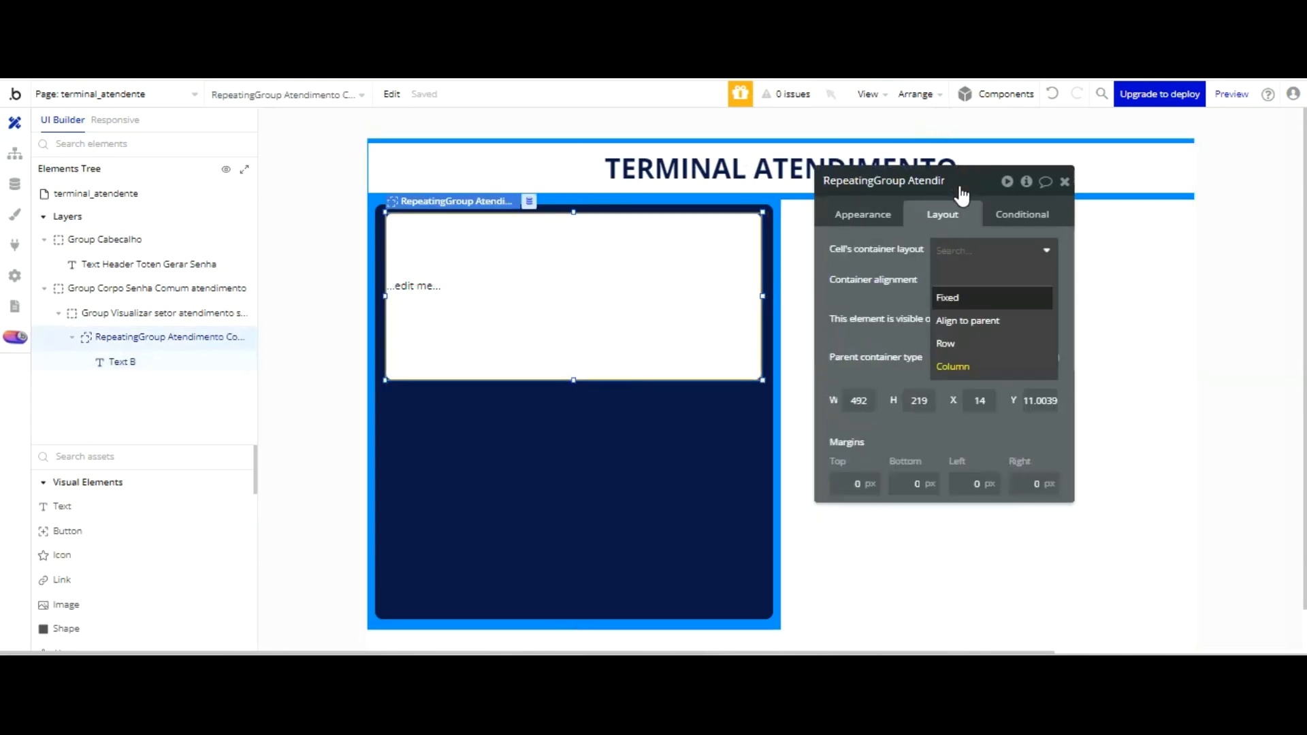
left_click(954, 298)
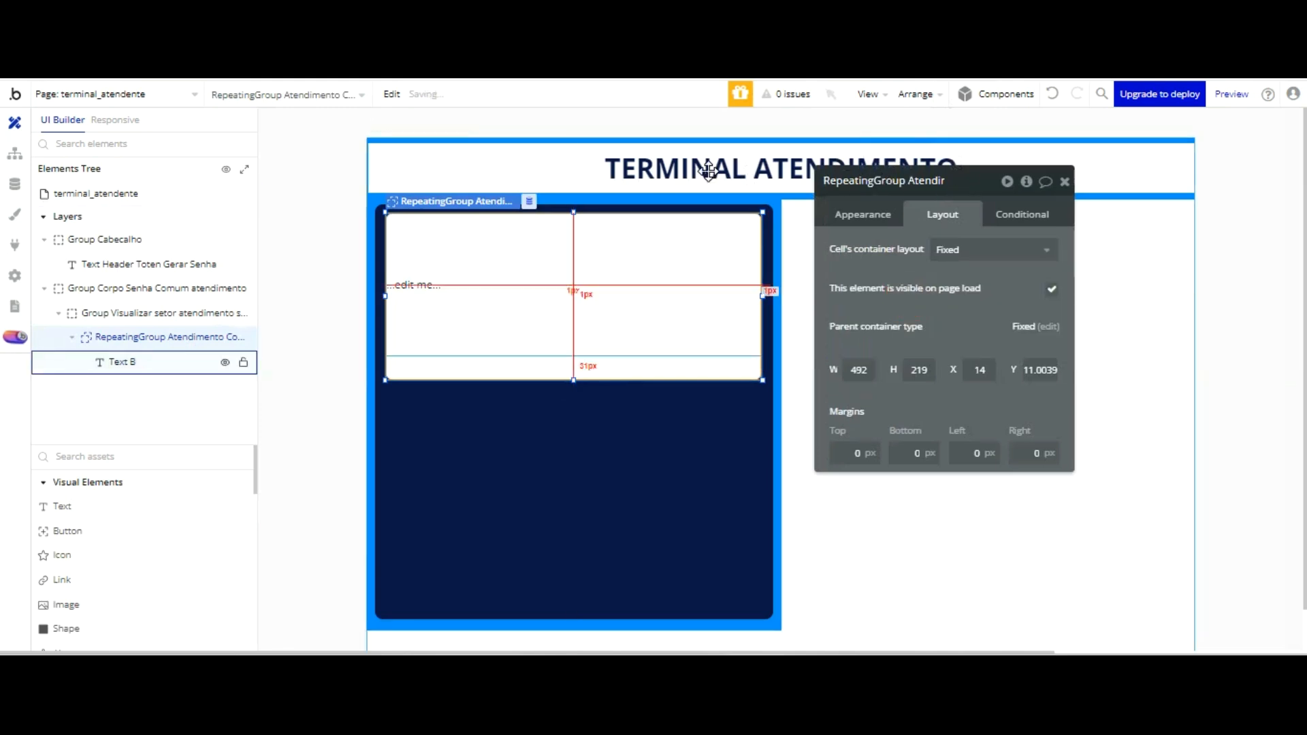
- Reposition the text element so it sits centered within the white cell
left_click(863, 215)
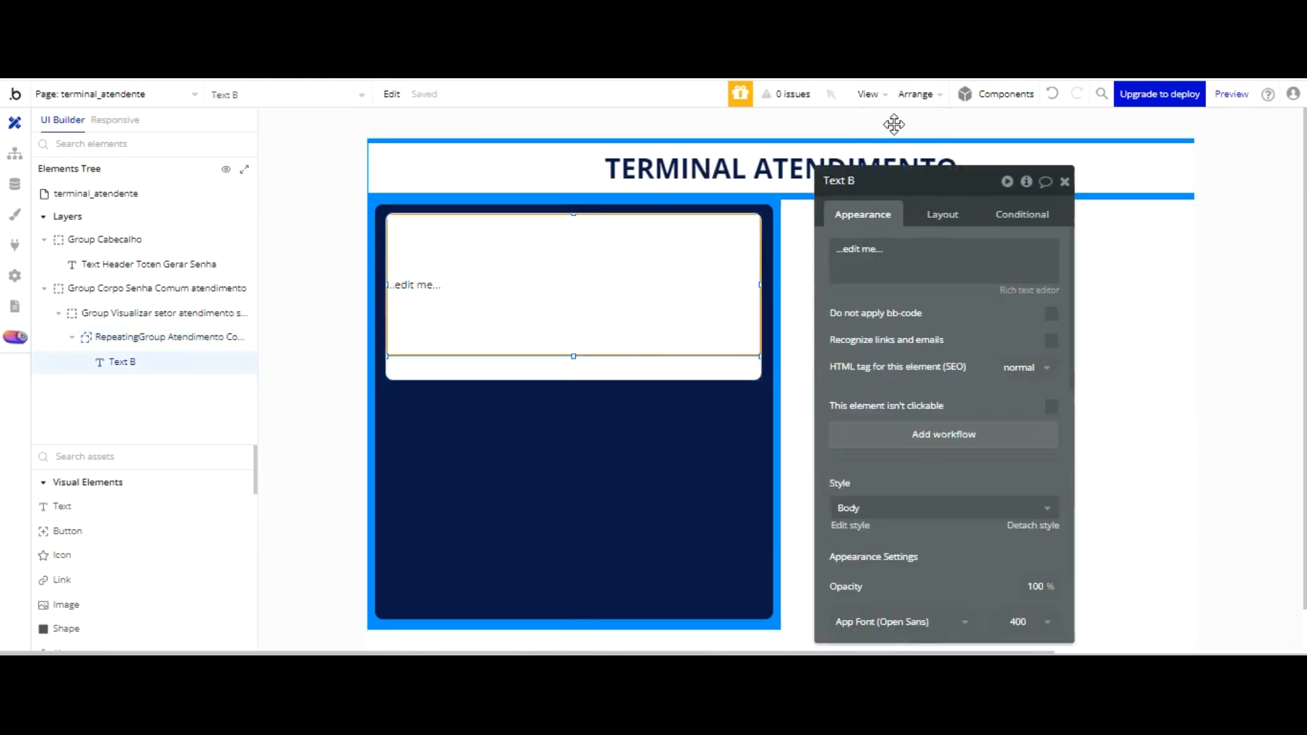
left_click(927, 253)
left_click(596, 289)
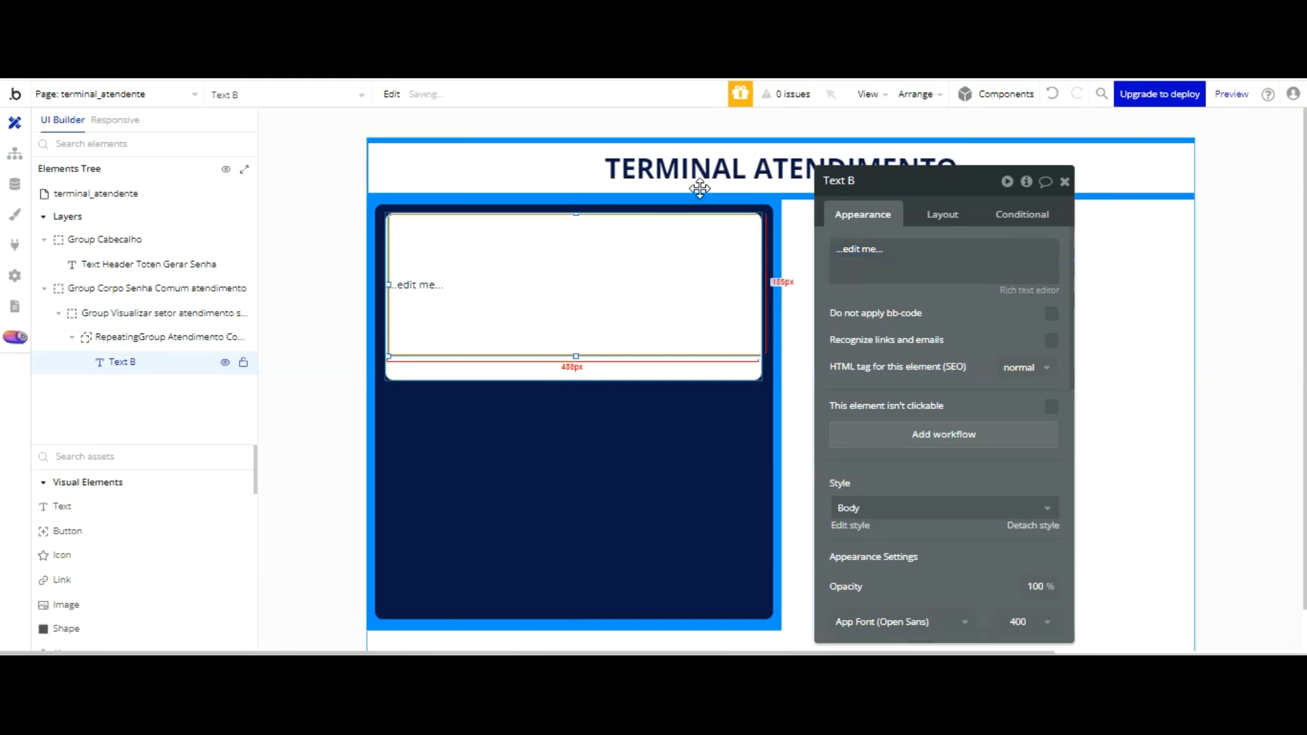
left_click_drag(388, 285, 462, 296)
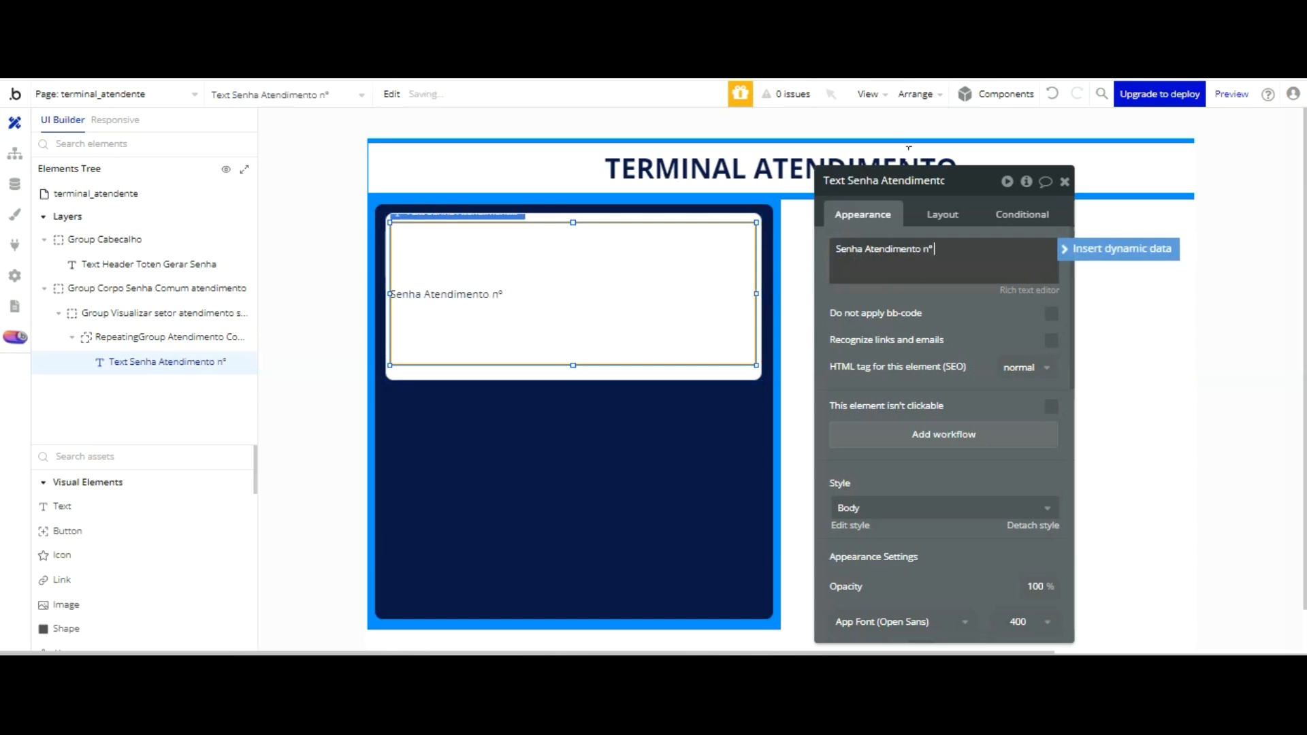
- Add the current cell's Atendimento Comum's Número Senha Comum as dynamic data after "Senha Atendimento nº" in the text element
left_click(1110, 249)
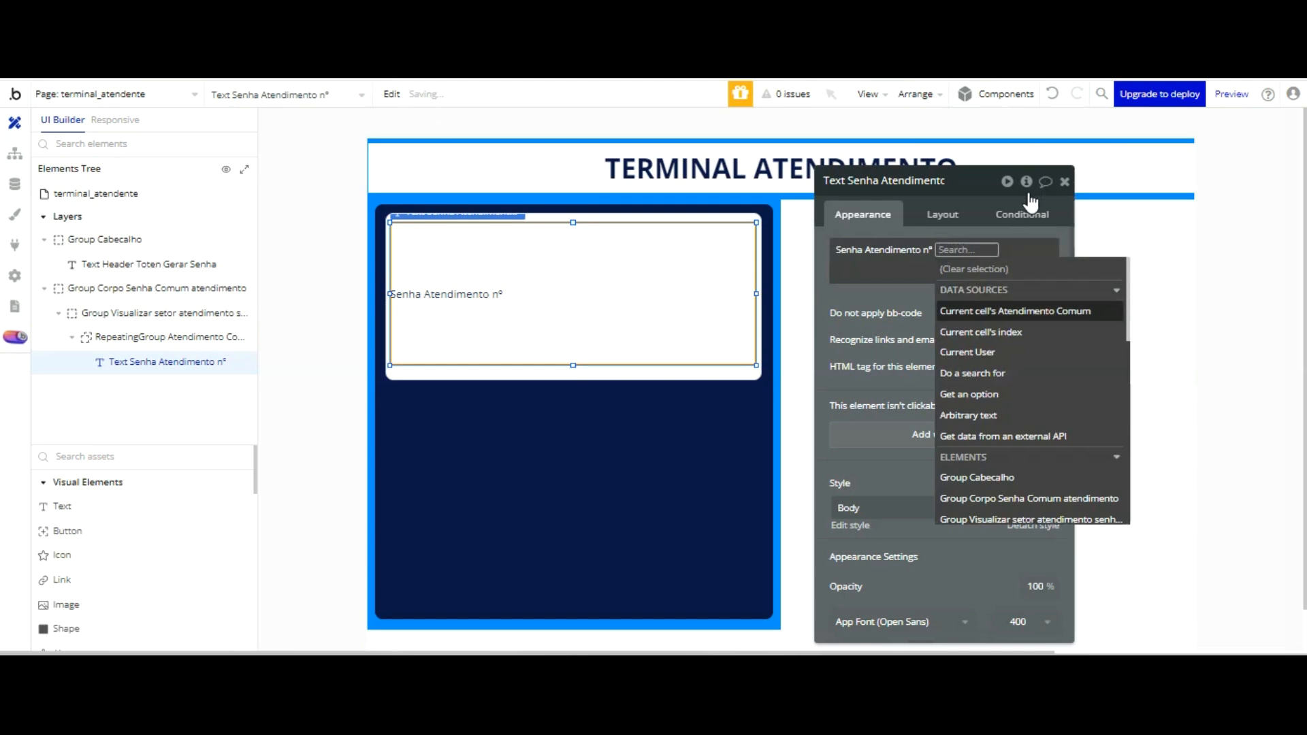
left_click(1025, 310)
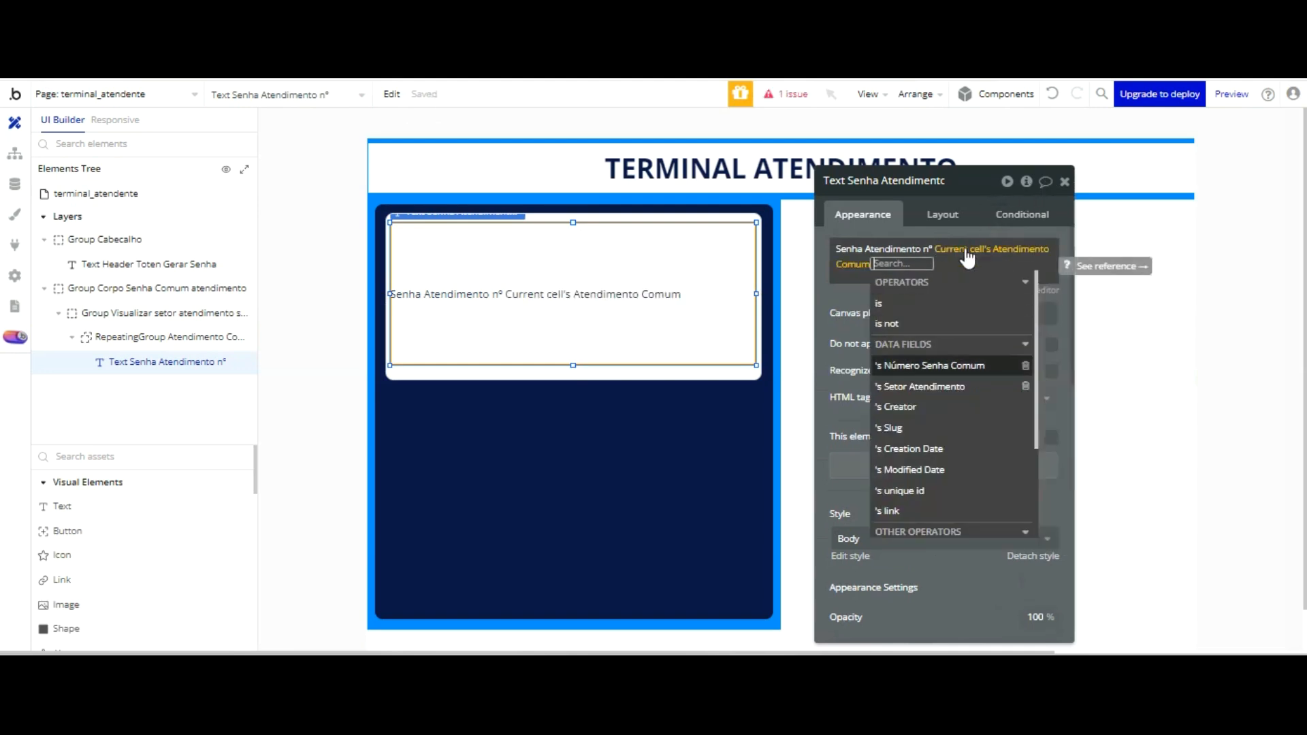
left_click(963, 364)
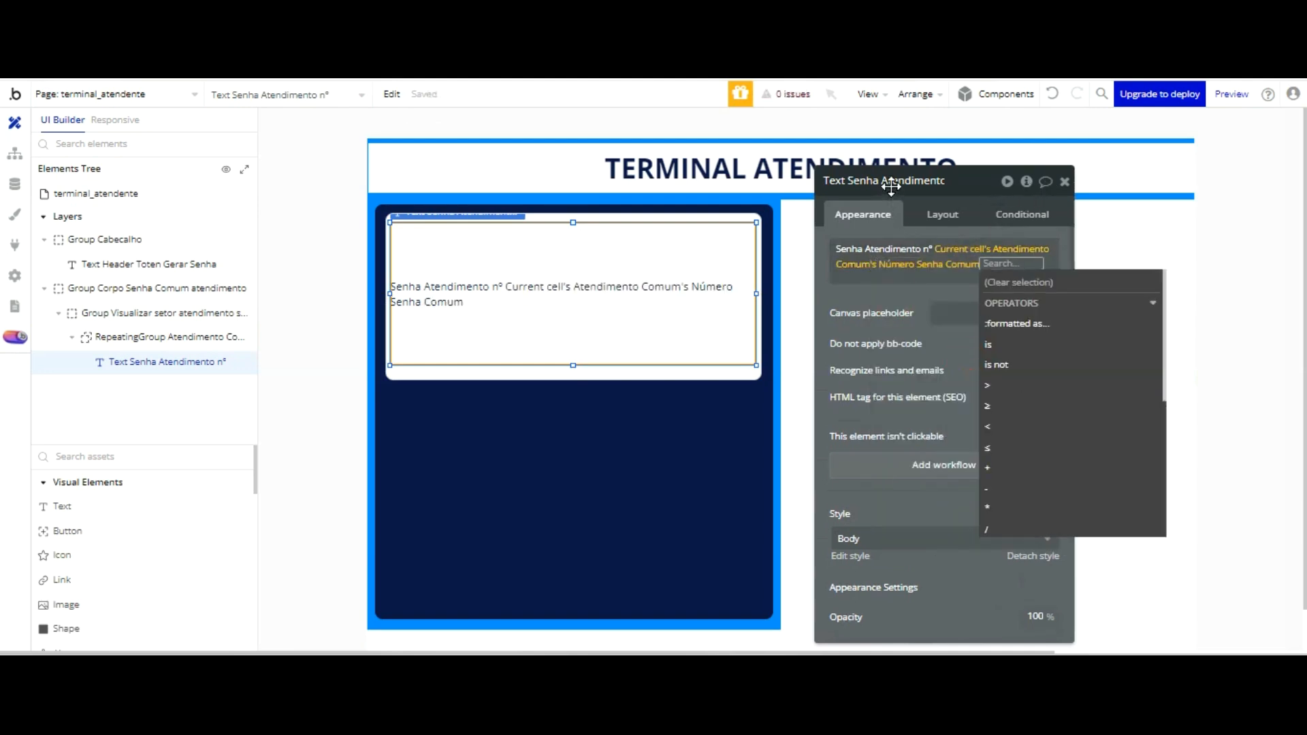
- Append "Setor Atendimento -" to the text, followed by the current cell's Atendimento Comum's Setor Atendimento
left_click(927, 280)
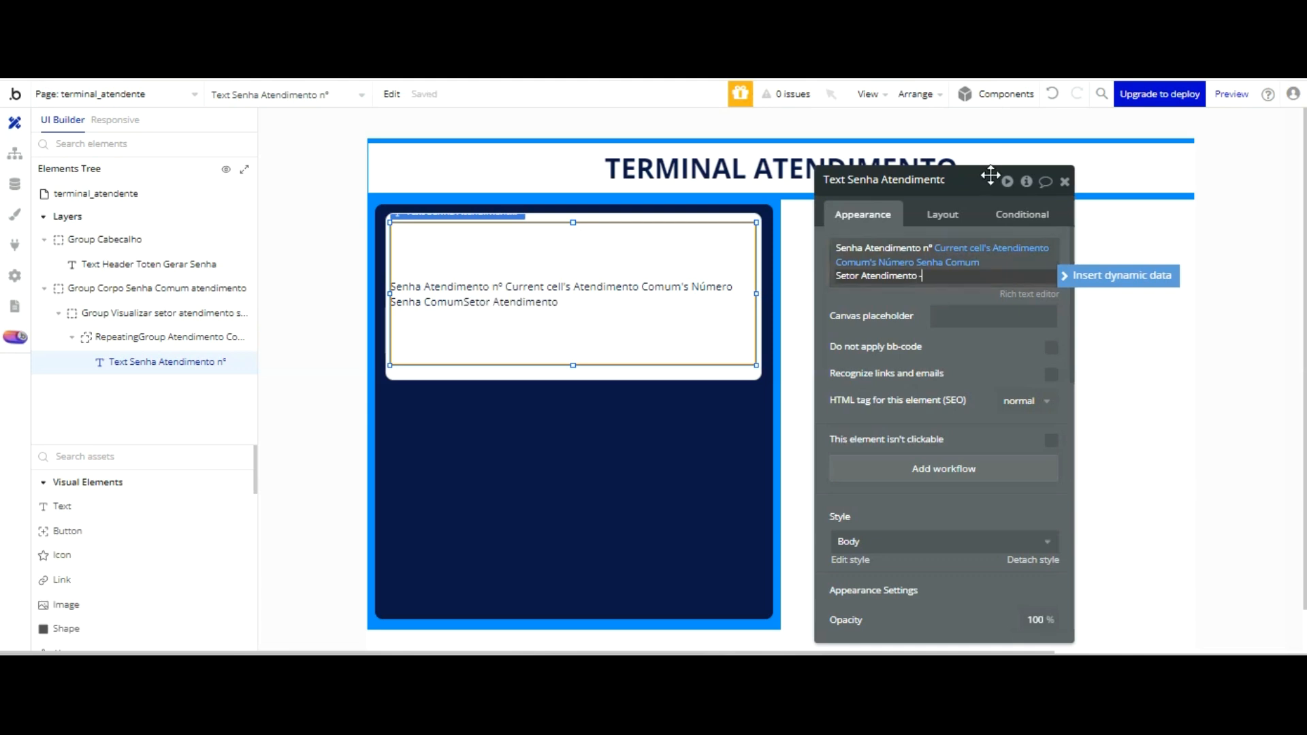
type("-")
left_click(1089, 276)
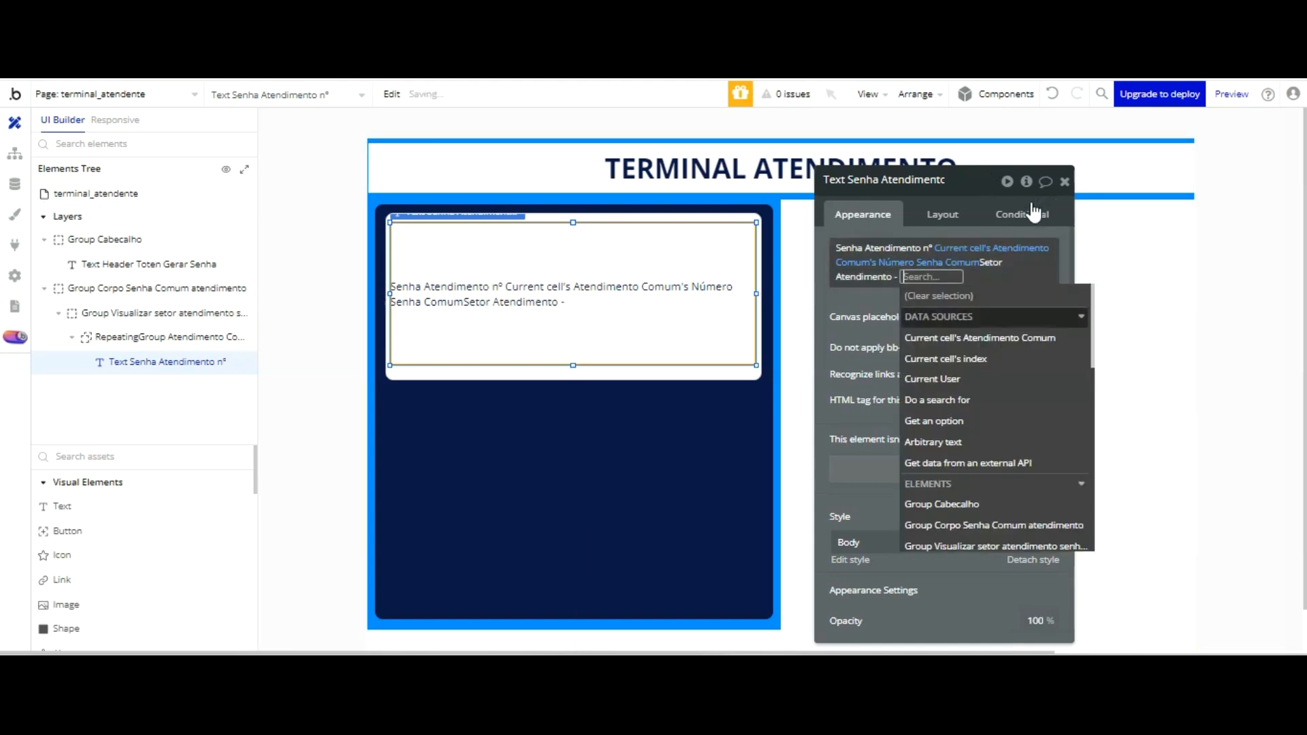
left_click(1024, 337)
left_click(963, 409)
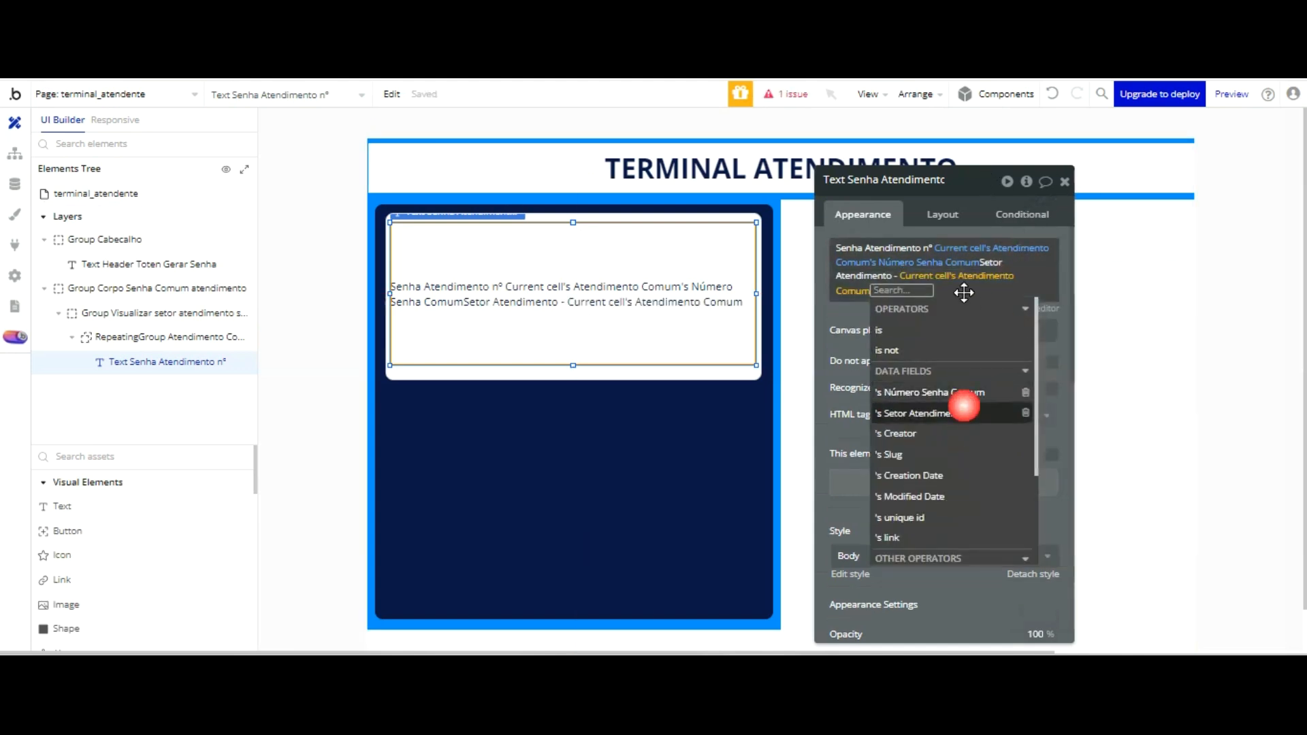
left_click(888, 207)
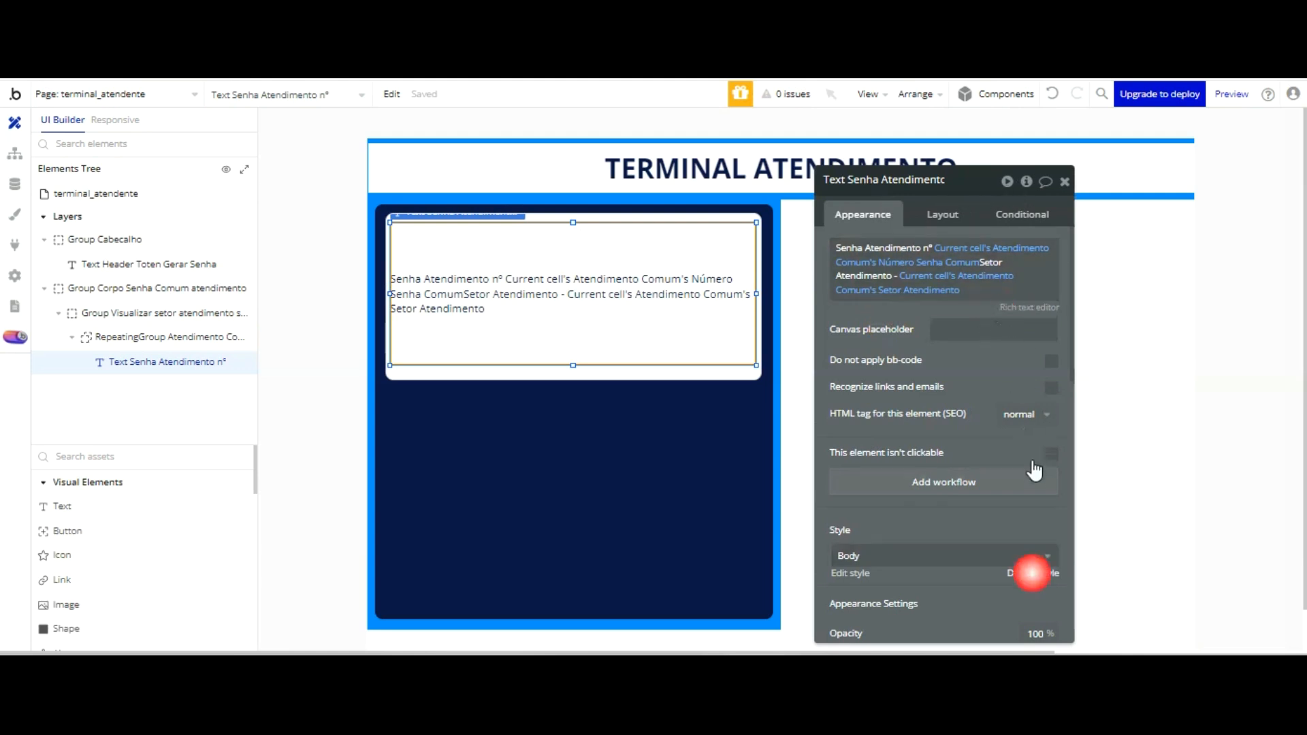
- Detach the text element's style, set its font size to 36 px and center it horizontally
scroll(992, 394, "down", 3)
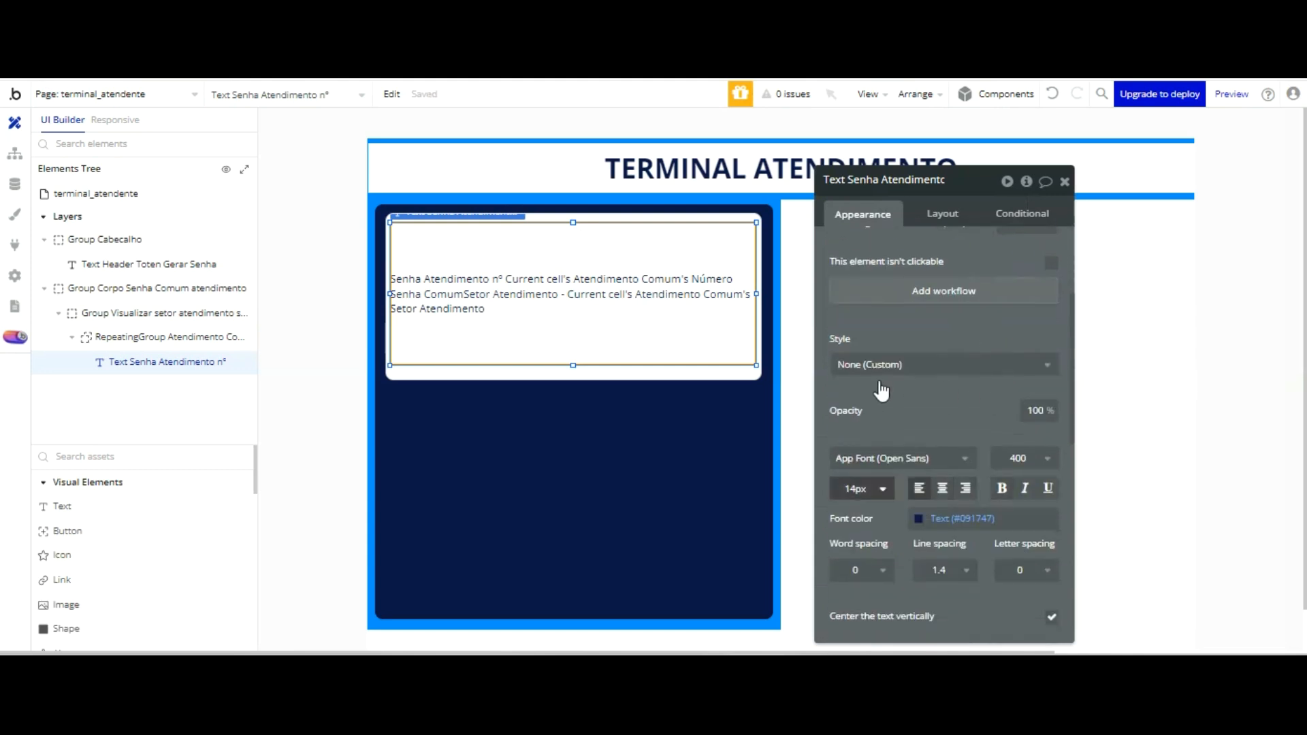
left_click(862, 489)
type("36")
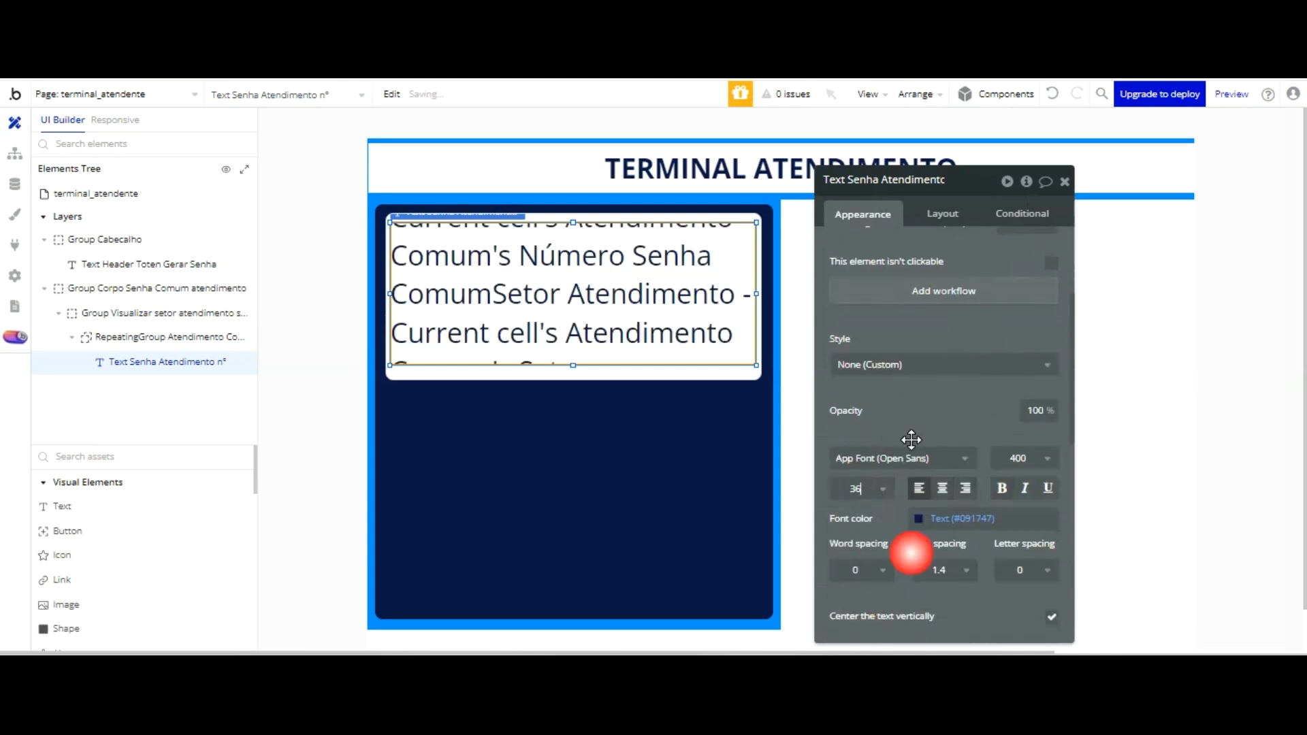
left_click(943, 488)
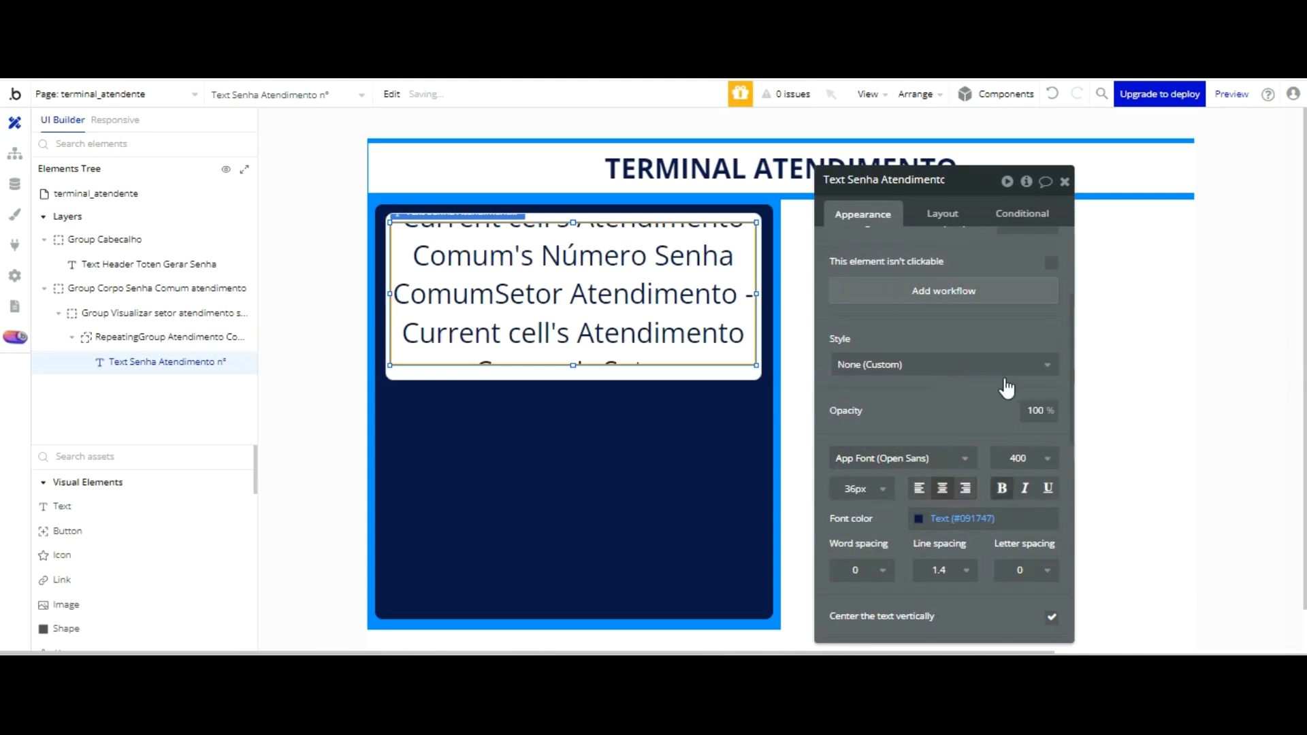
- In the Rich Text Editor, bold "Senha Atendimento nº" and start "Setor Atendimento -" on a new line
scroll(977, 262, "up", 3)
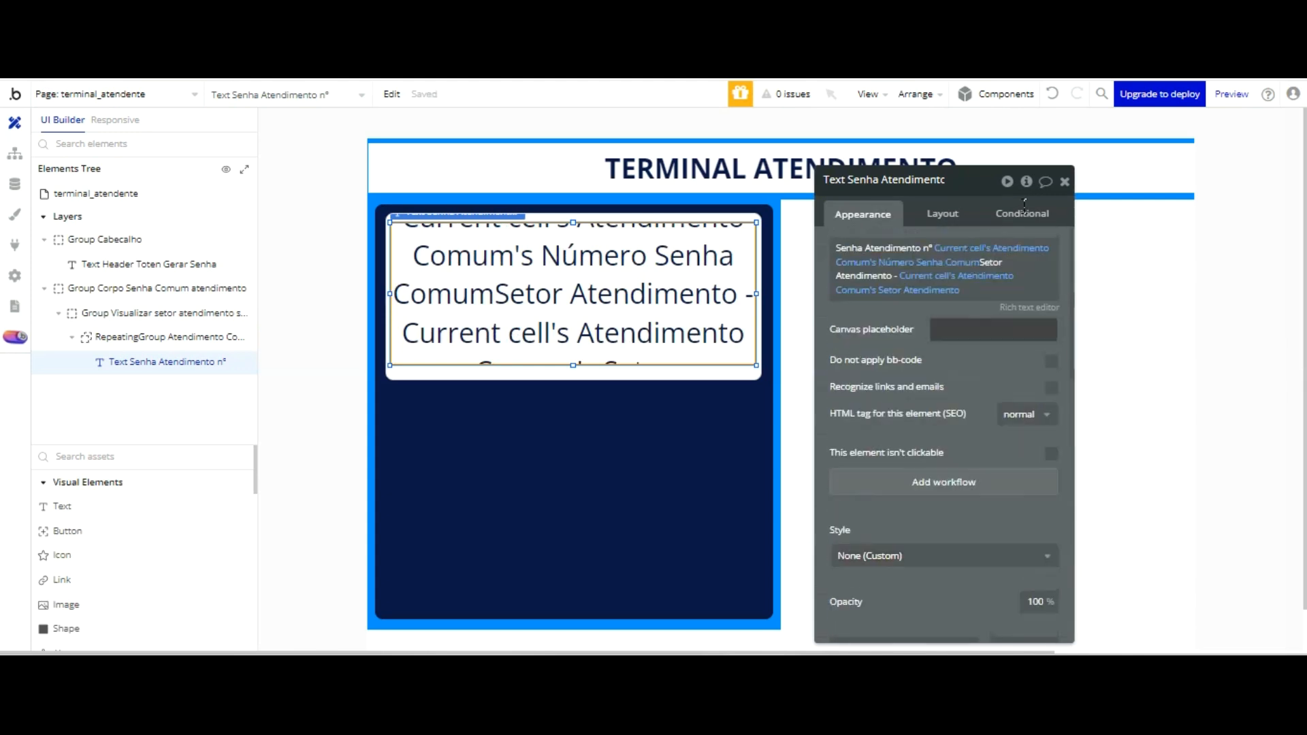
left_click(1029, 308)
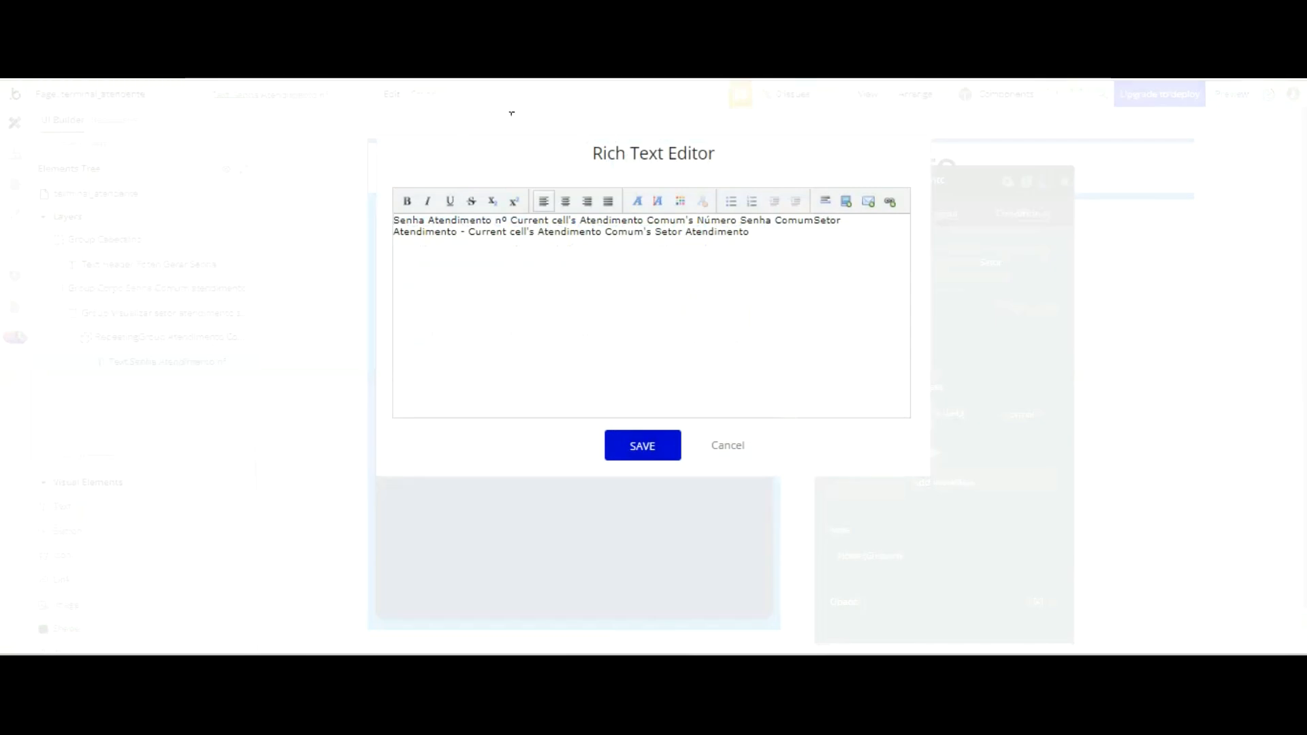
left_click_drag(508, 219, 380, 212)
left_click(407, 201)
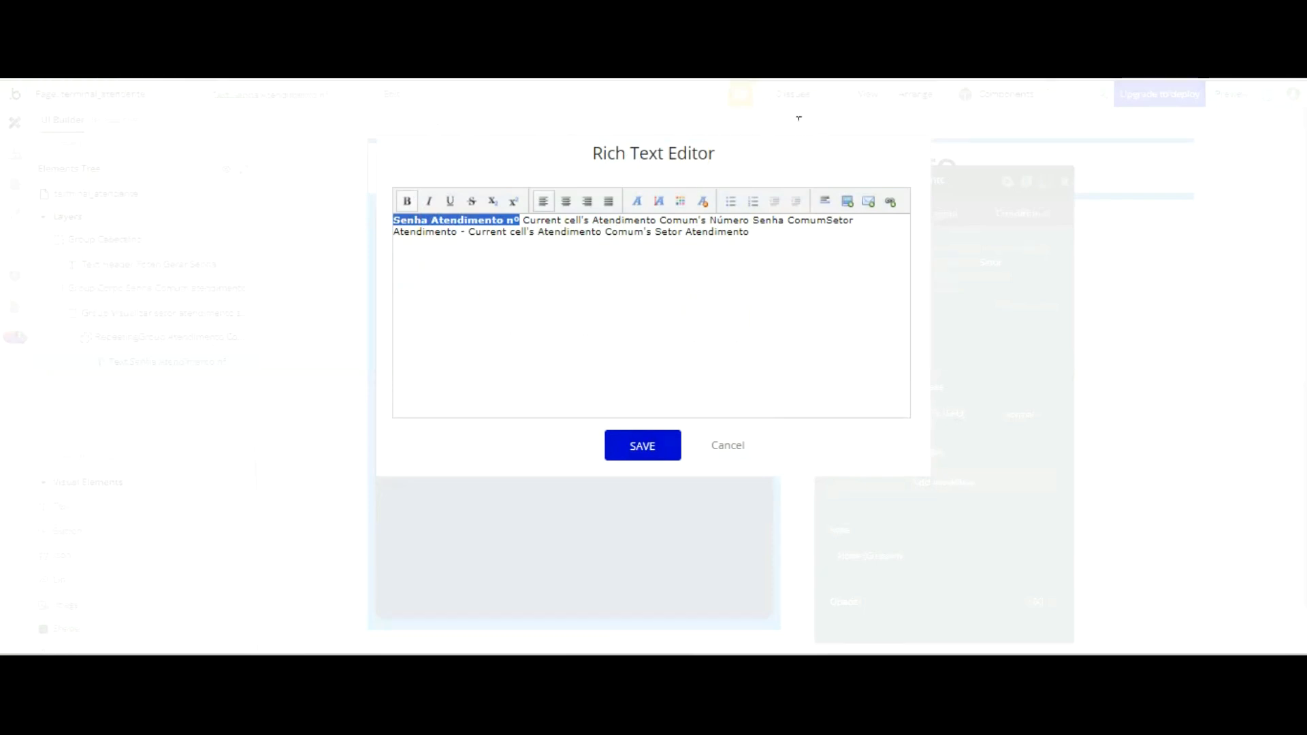
left_click(834, 251)
key("Return")
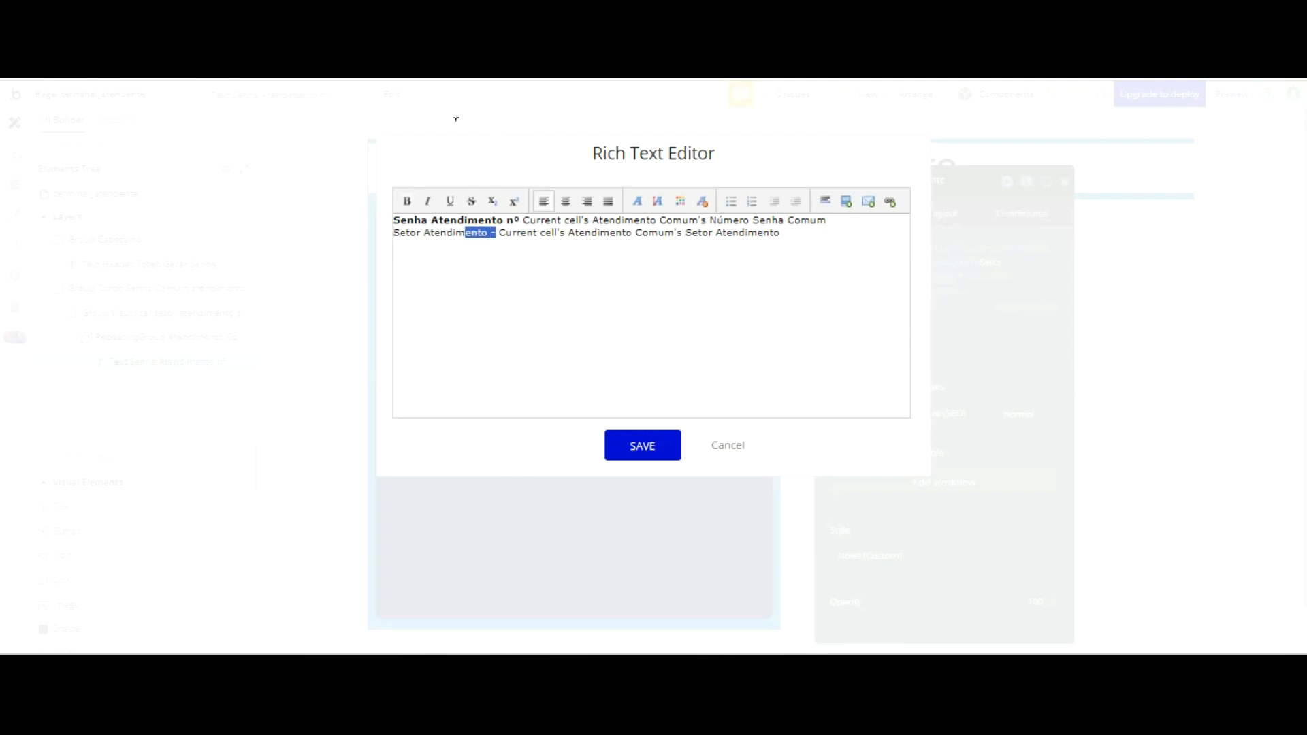
- Make the "Setor Atendimento -" label bold and blue
left_click_drag(457, 119, 393, 125)
key("ctrl+b")
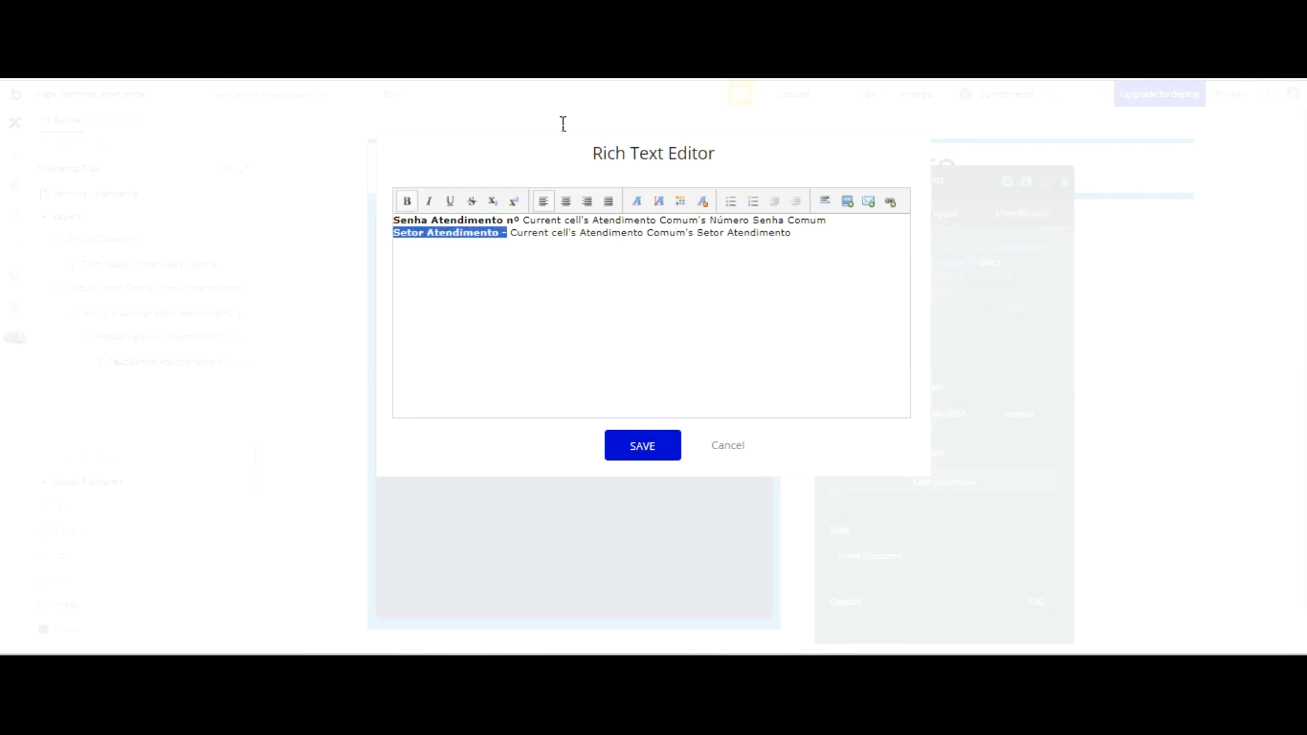
left_click(681, 200)
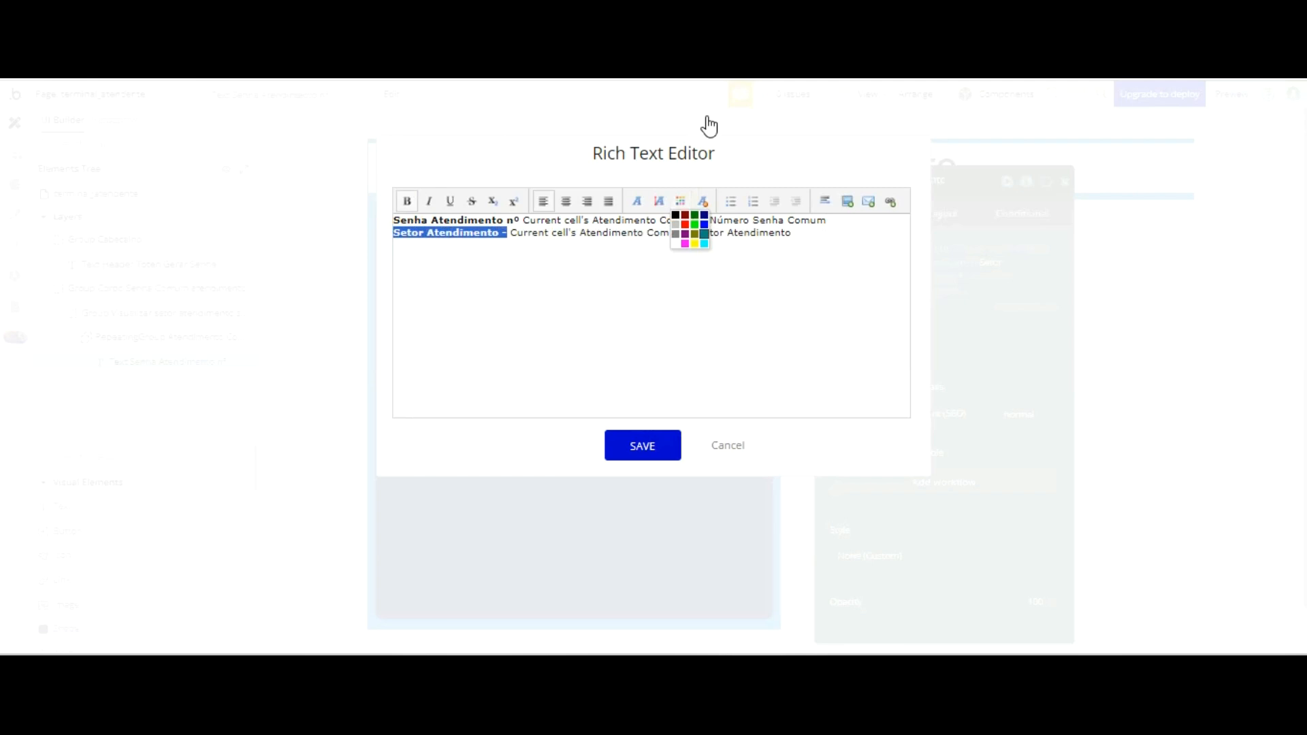
left_click(702, 224)
- Color the "Senha Atendimento nº" label black, underline it and save the rich text
left_click_drag(521, 220, 401, 220)
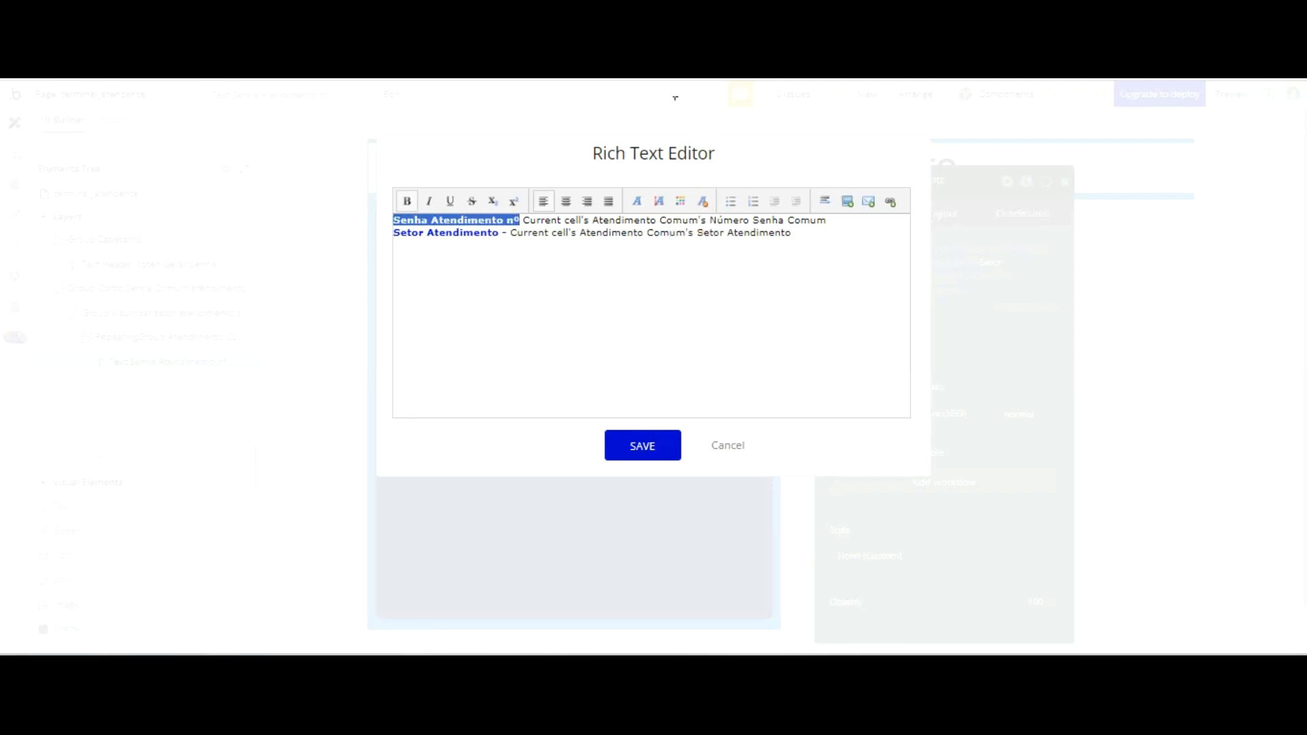
left_click(681, 201)
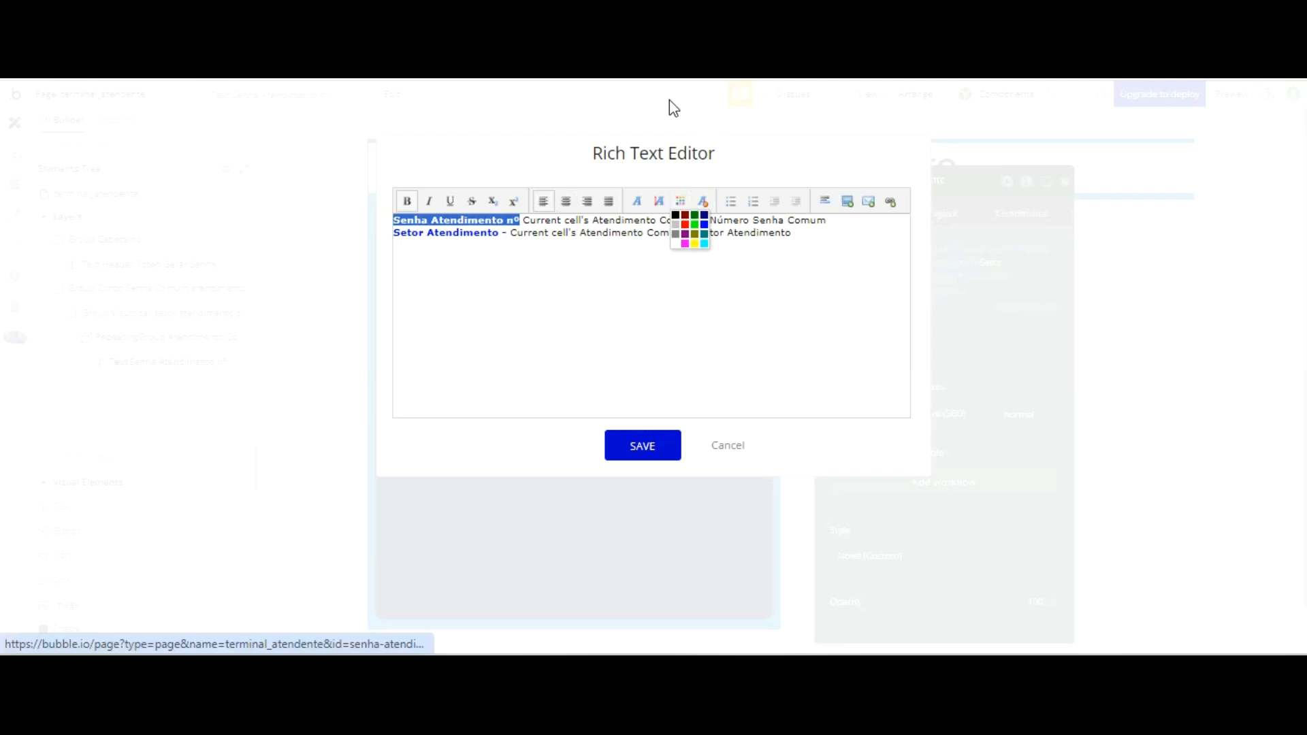
left_click(676, 109)
left_click(450, 201)
left_click(645, 446)
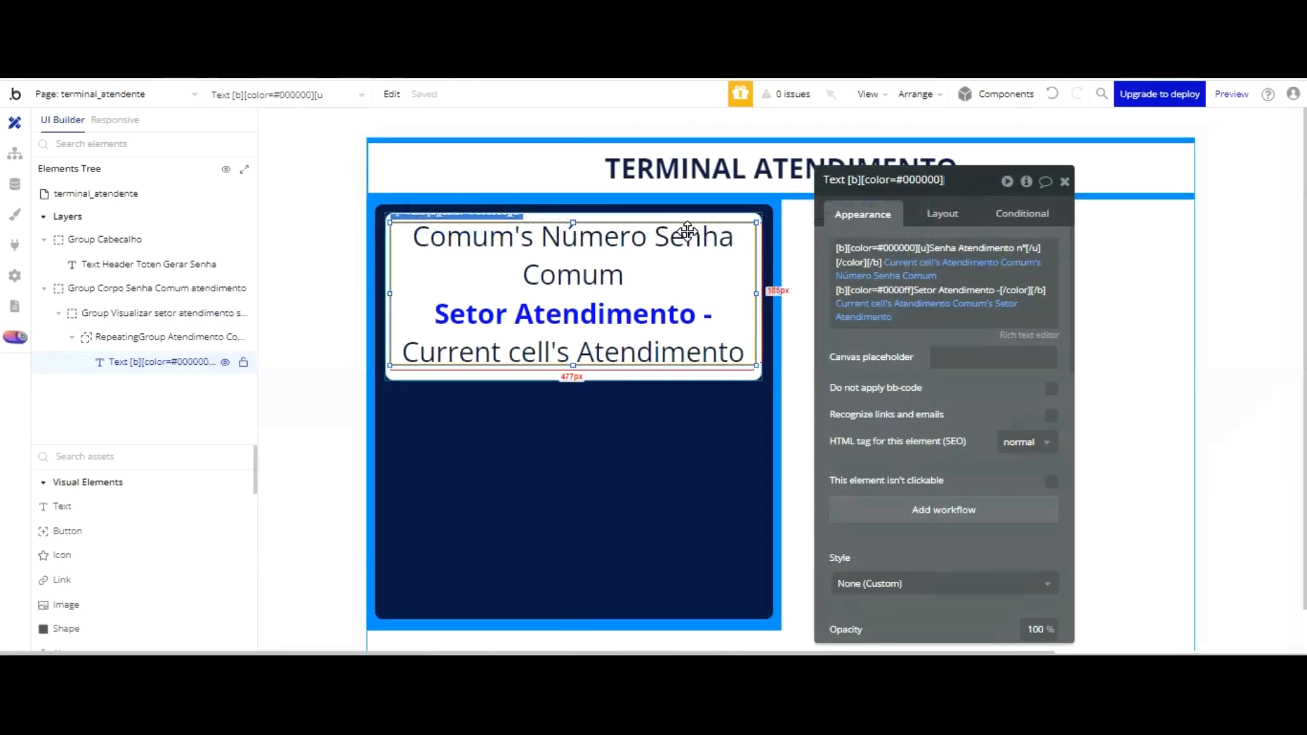
- Nudge the text element slightly downward in the cell and reload the terminal page preview to check the ticket text
left_click_drag(688, 232, 688, 234)
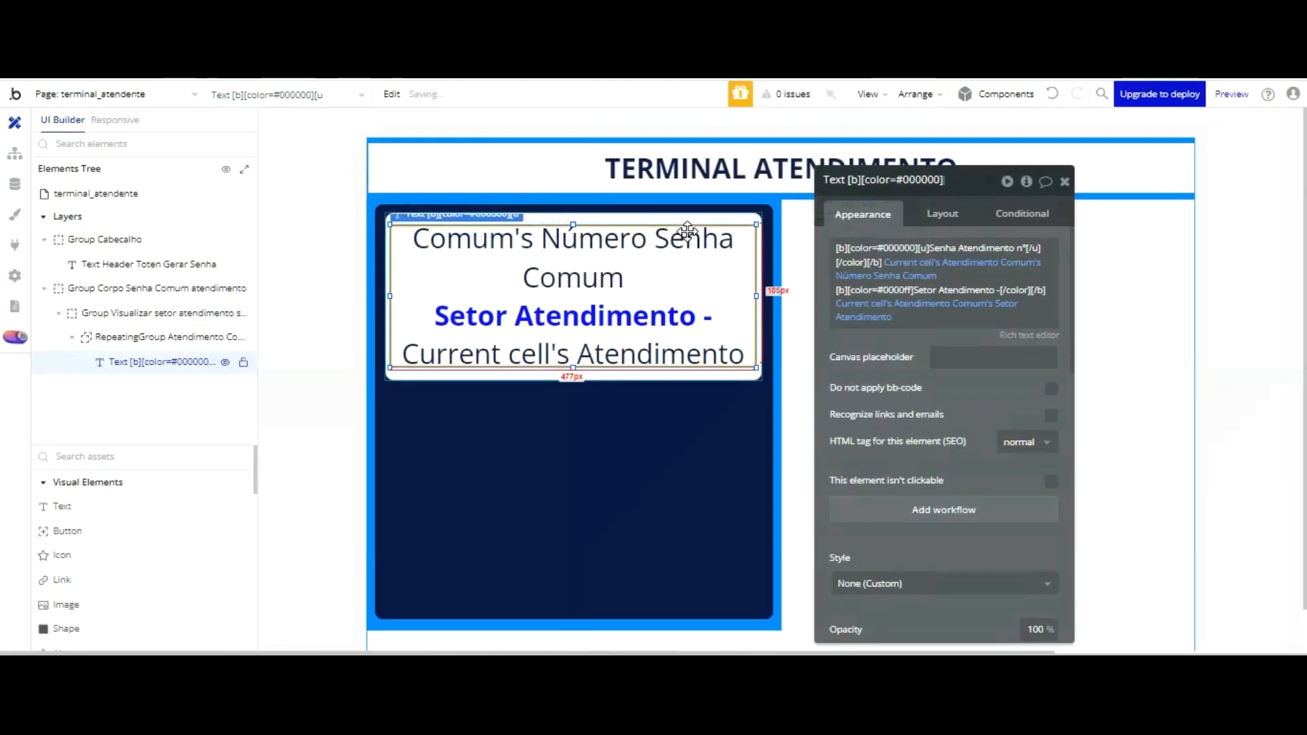
key("ctrl+Tab")
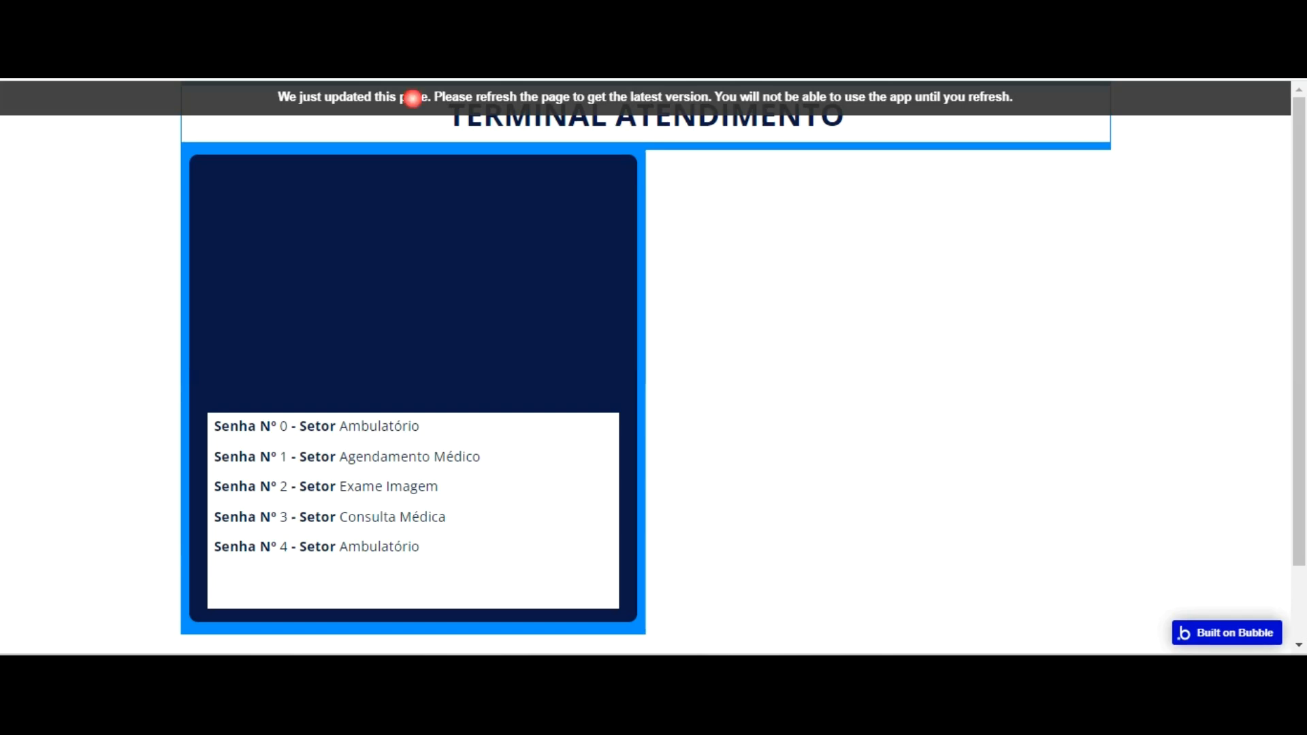
key("F5")
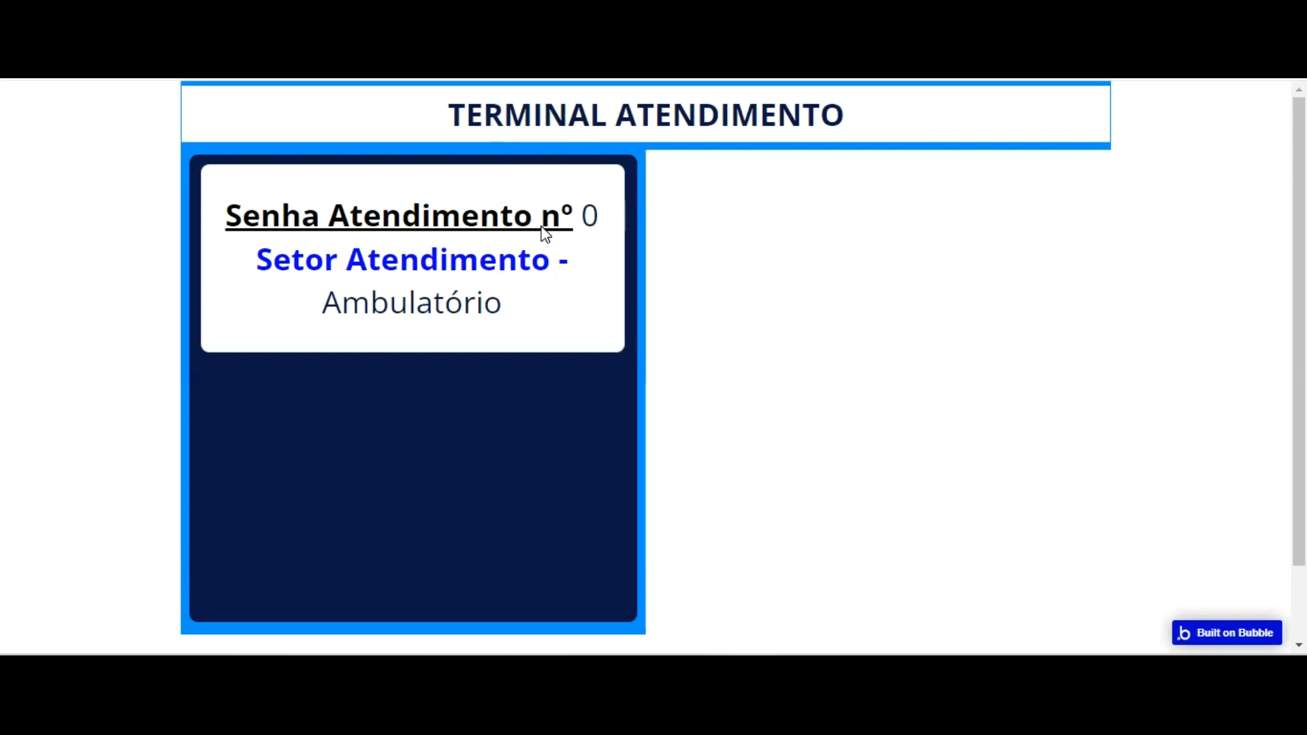
- Remove the trailing hyphen from the "Setor Atendimento" label and reload the preview
key("ctrl+shift+Tab")
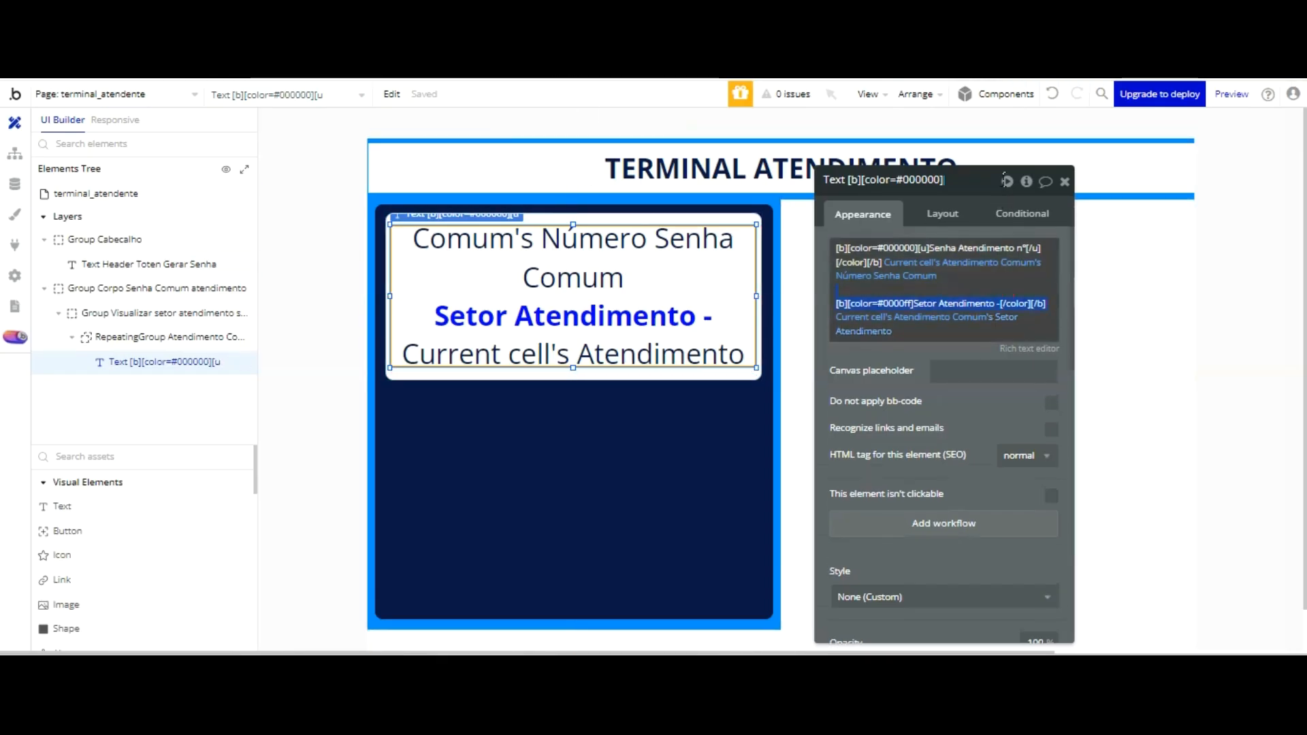
left_click(1001, 299)
key("BackSpace")
key("BackSpace")
left_click(957, 406)
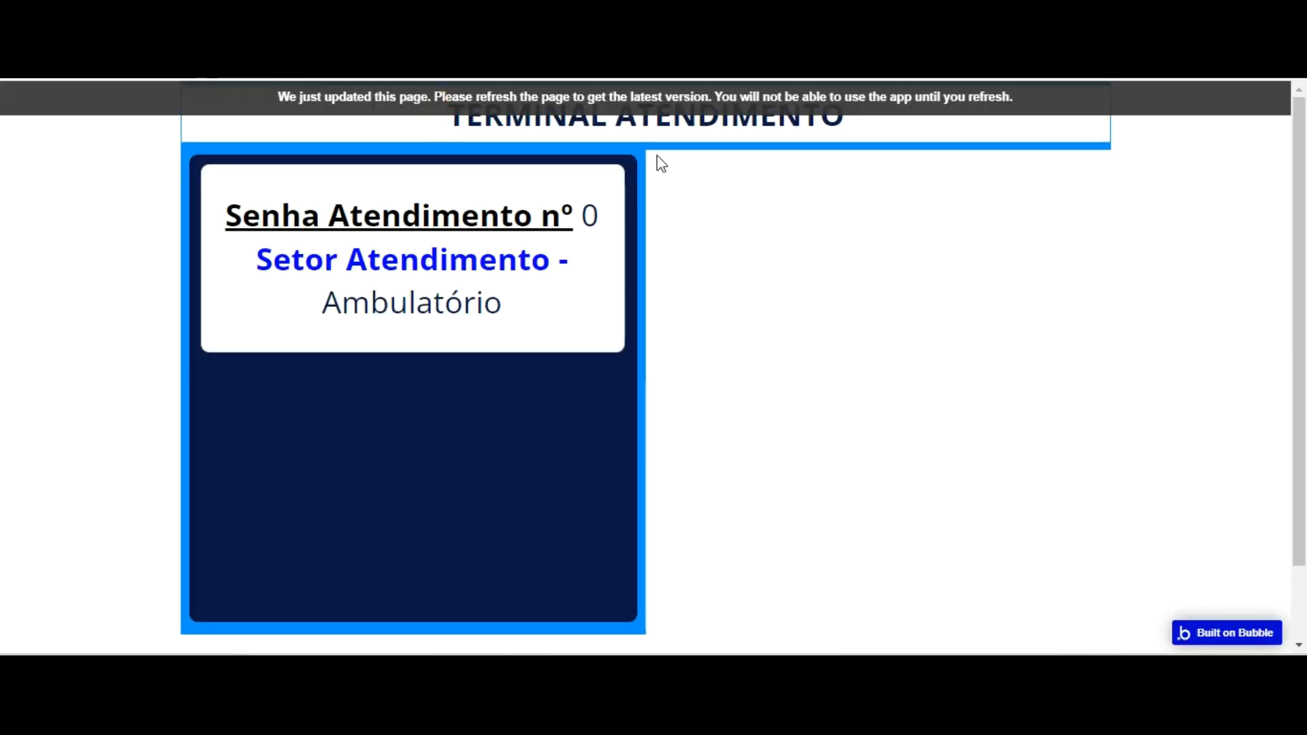
key("F5")
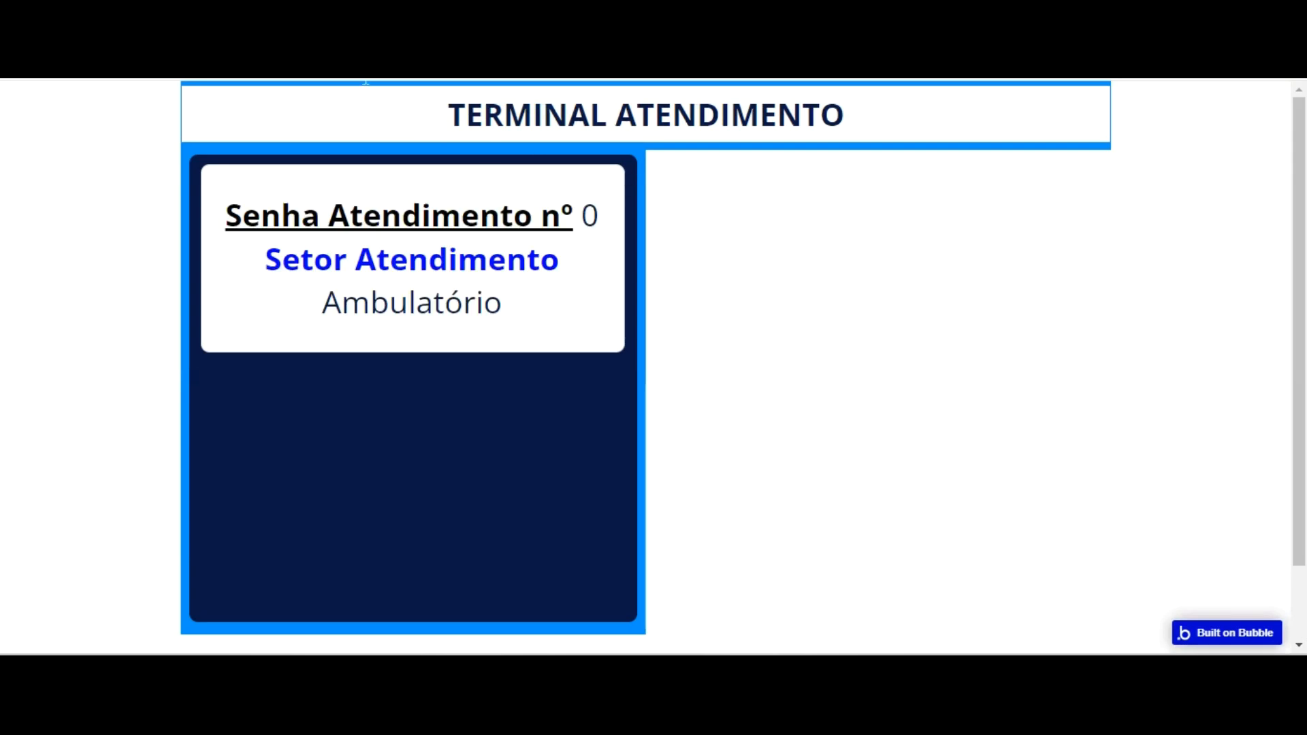
- Change the "Senha Atendimento nº" label to "Senha Comum nº" and reload the preview
left_click(136, 79)
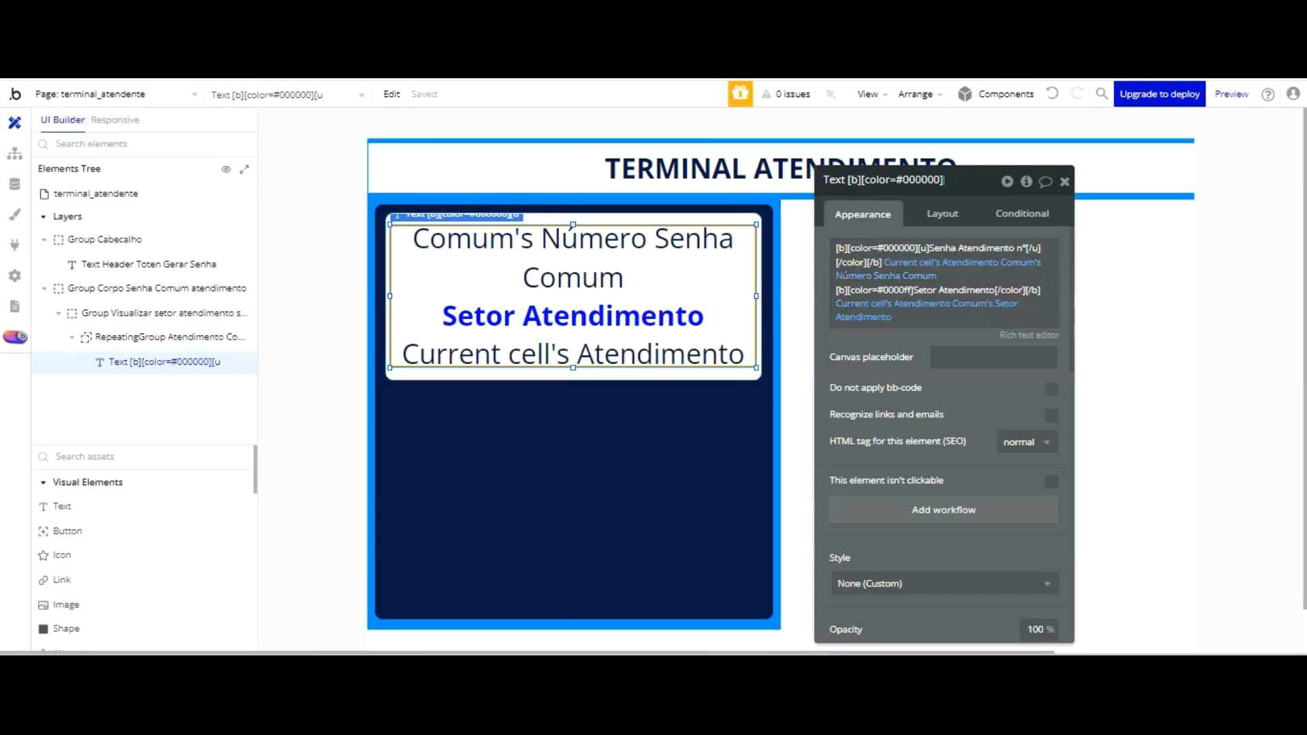
left_click(1006, 247)
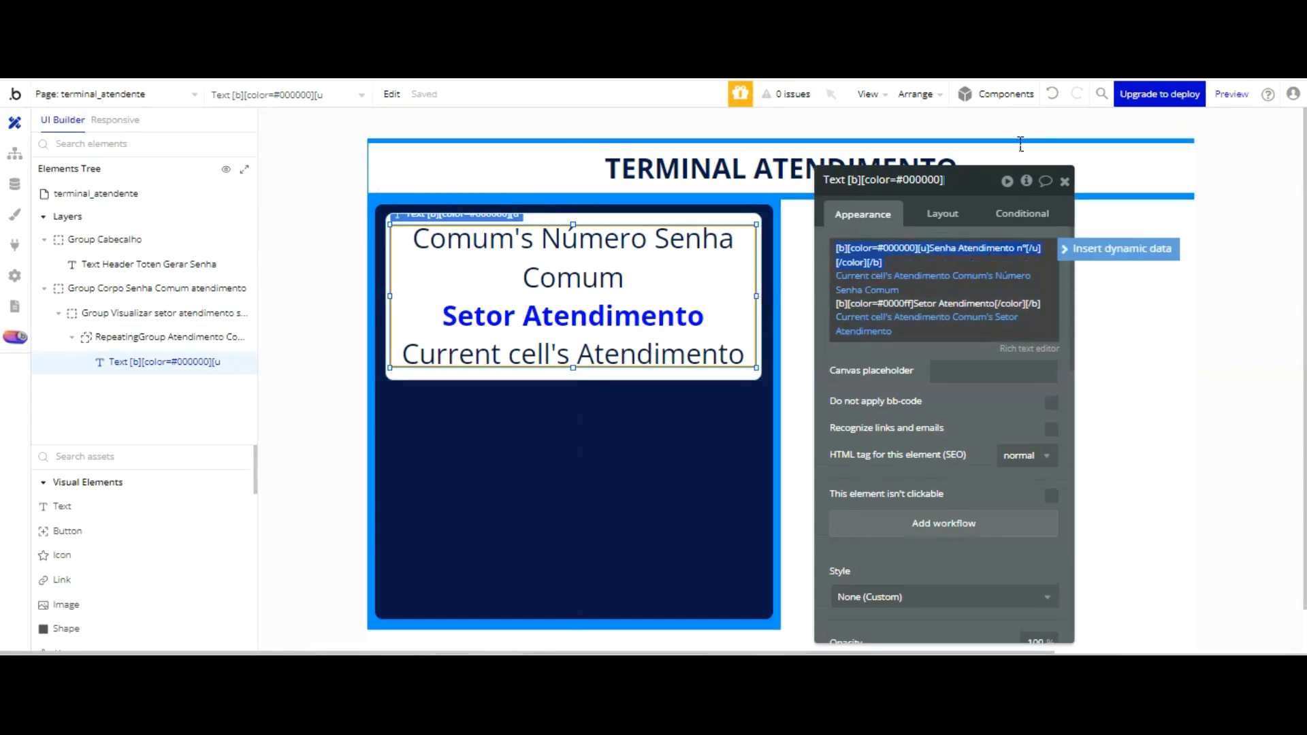
left_click(1015, 249)
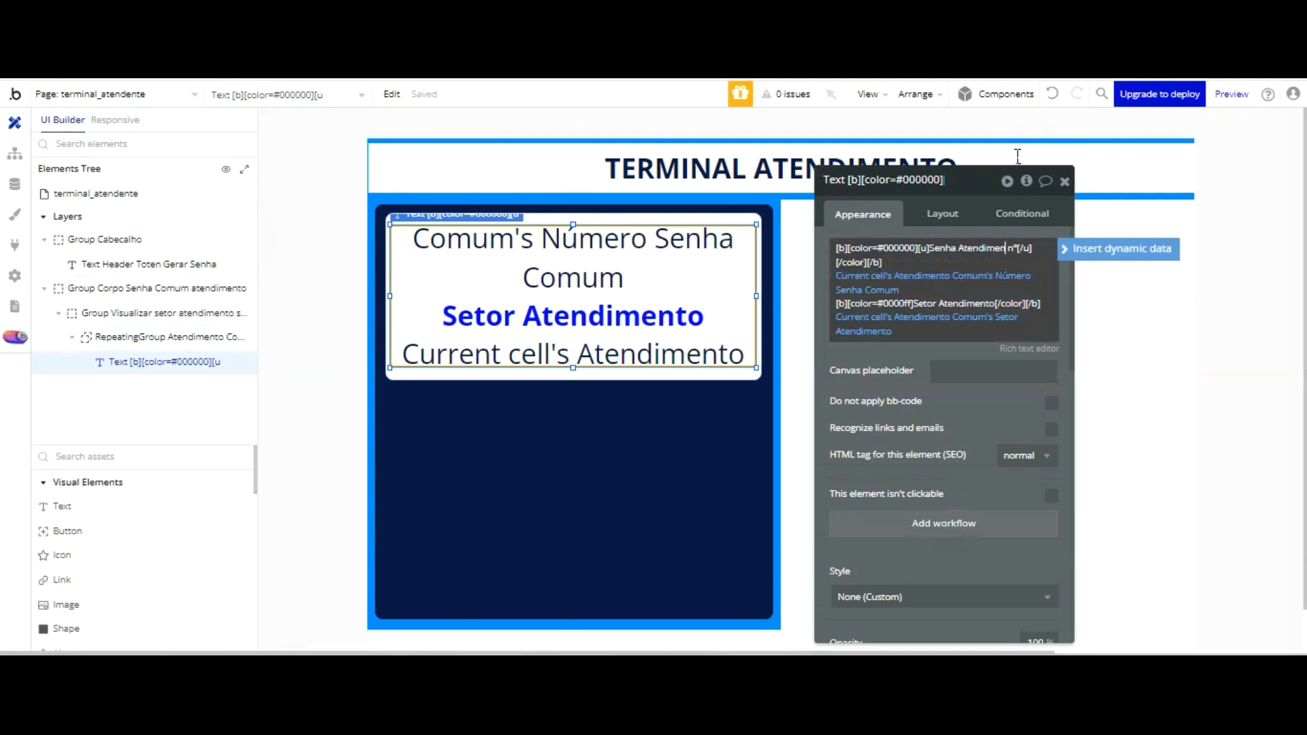
key("BackSpace")
key("BackSpace")
key("BackSpace")
key("BackSpace")
key("BackSpace")
key("BackSpace")
key("BackSpace")
key("BackSpace")
key("BackSpace")
type("Comum")
left_click(979, 412)
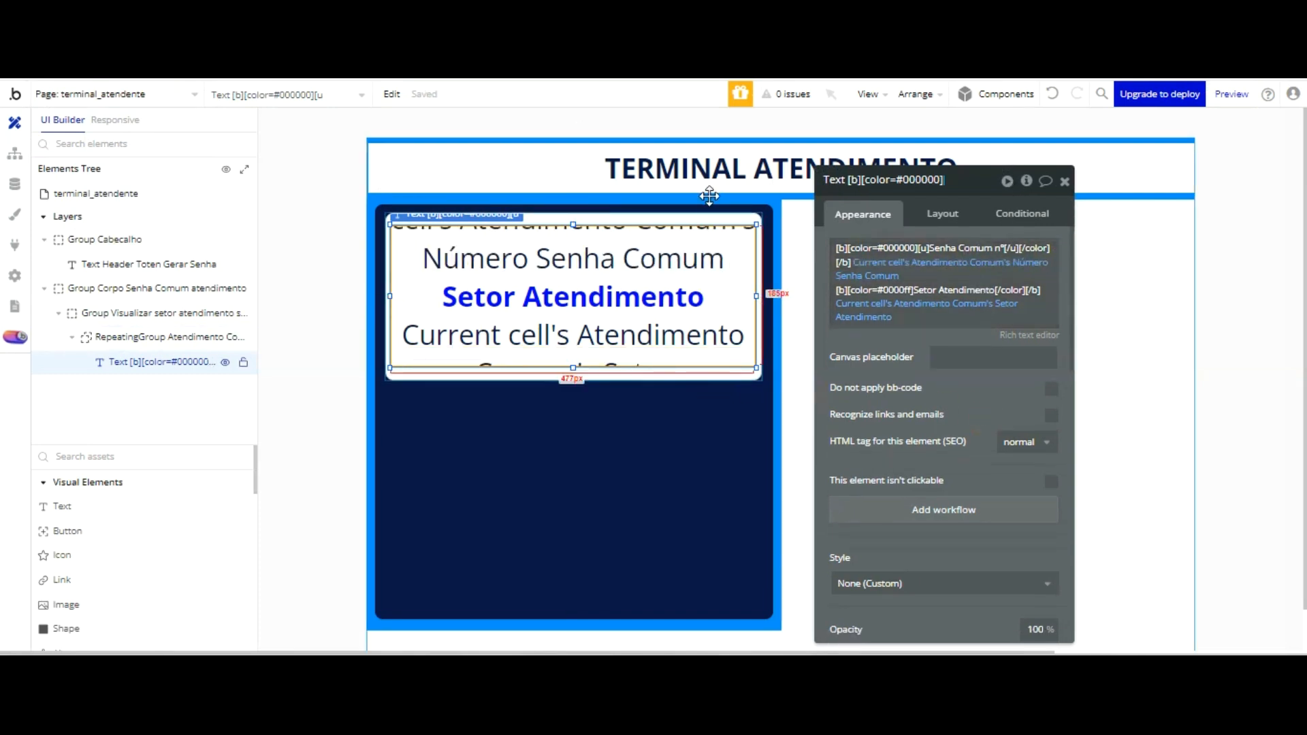
key("ctrl+Tab")
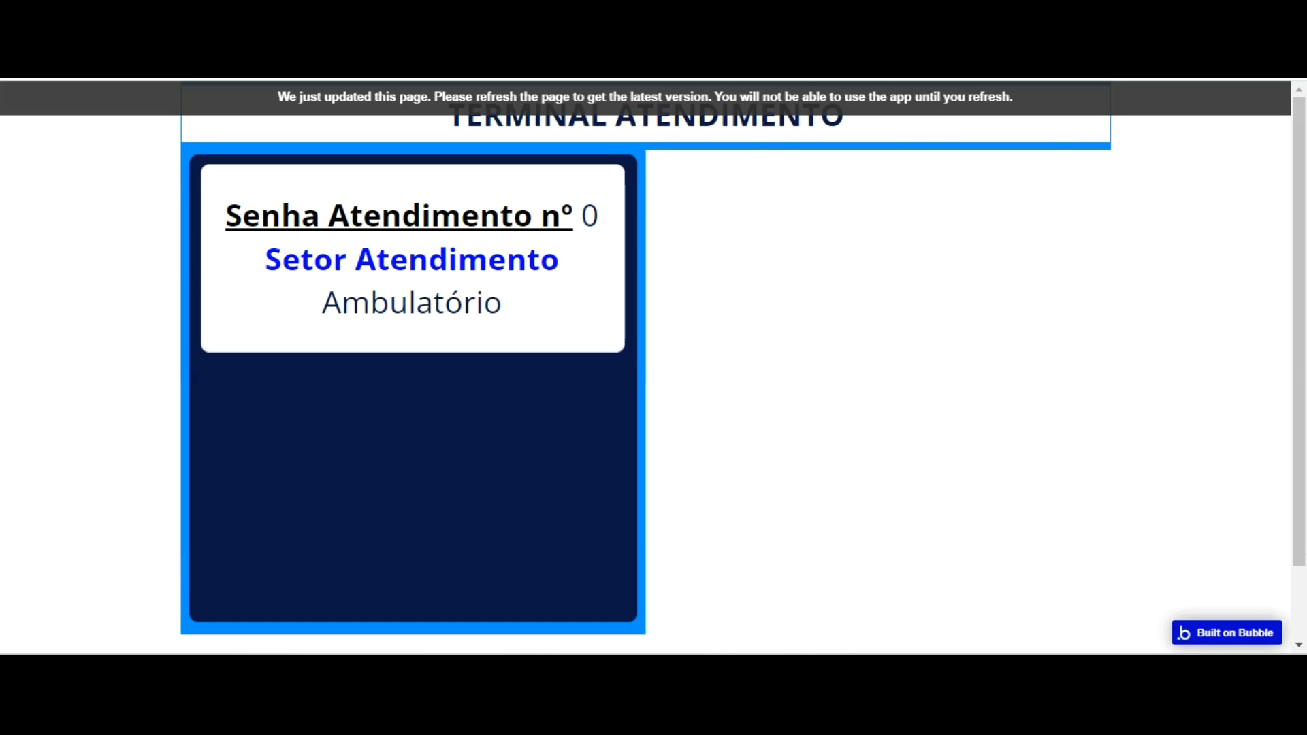
key("F5")
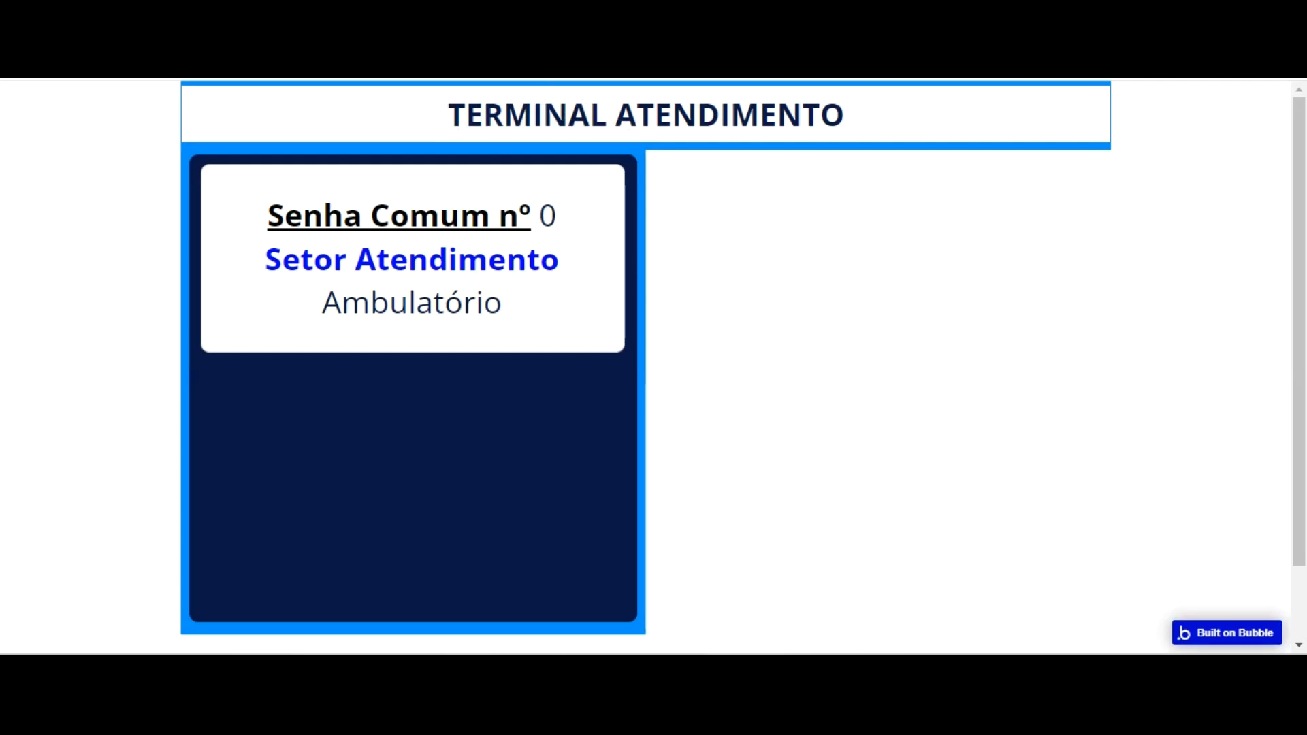
- Duplicate the repeating group in the editor and place the copy beneath the original inside the dark blue group
left_click(109, 41)
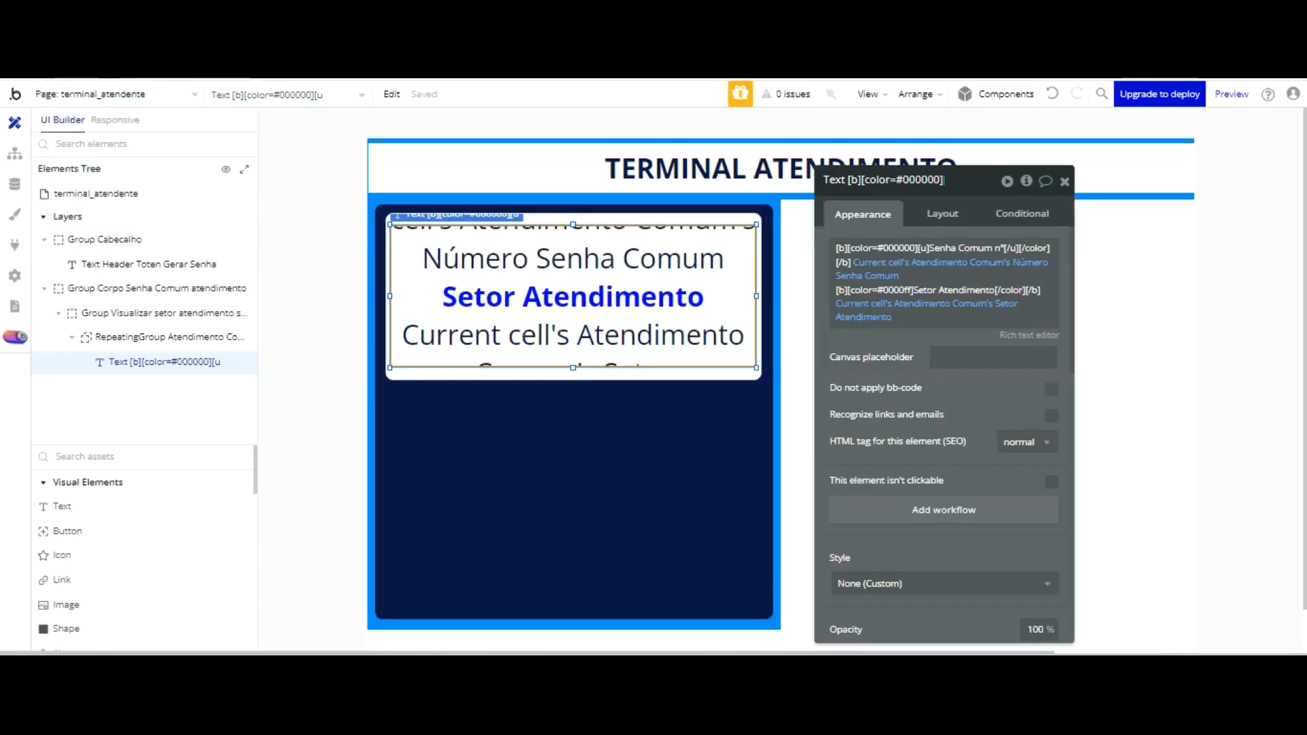
left_click(737, 262)
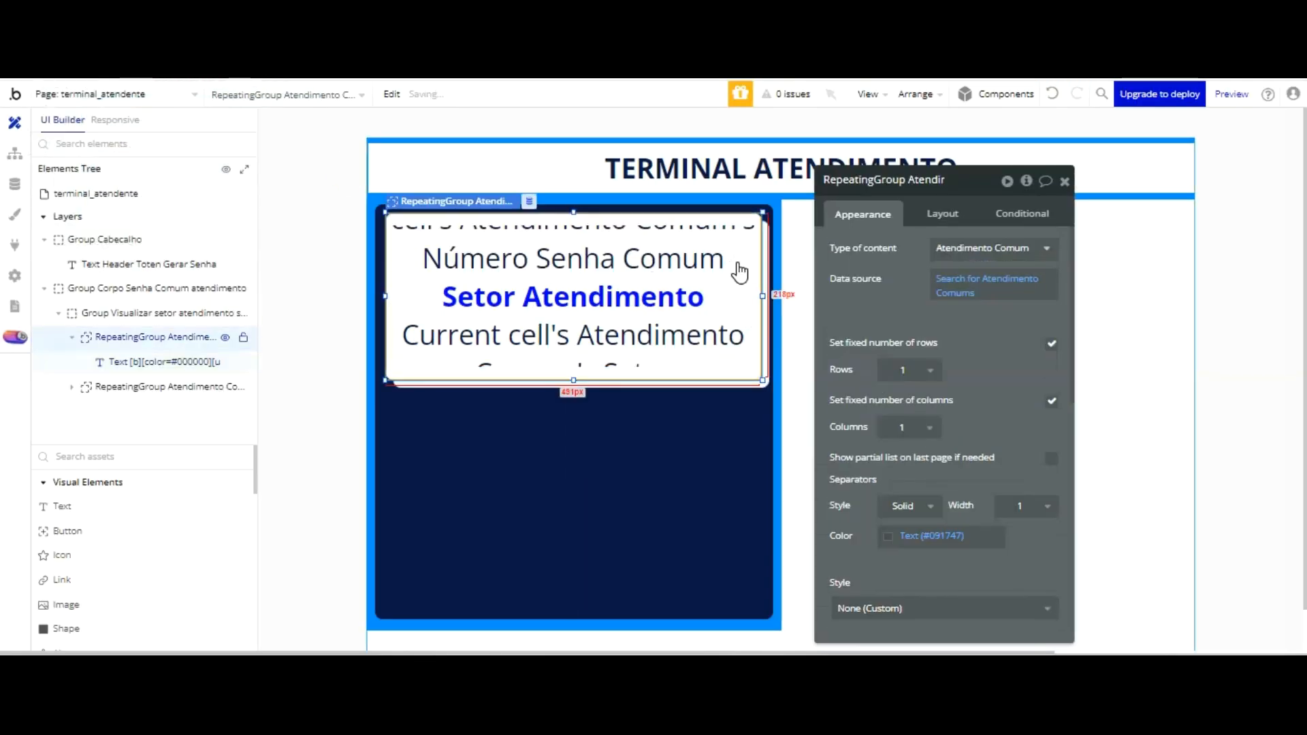
key("ctrl+v")
left_click_drag(738, 271, 733, 476)
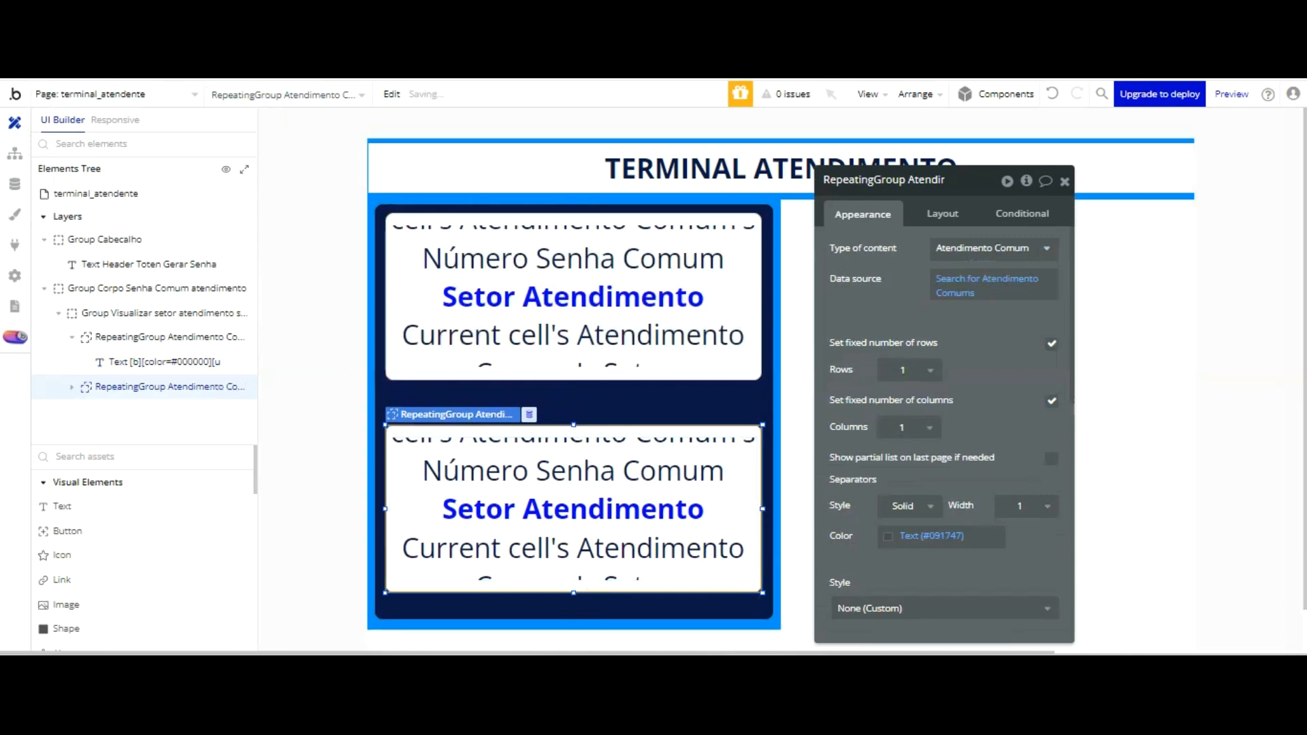
- Append "lista" to the lower repeating group's name and "mais antiga" to the upper repeating group's name
left_click(905, 180)
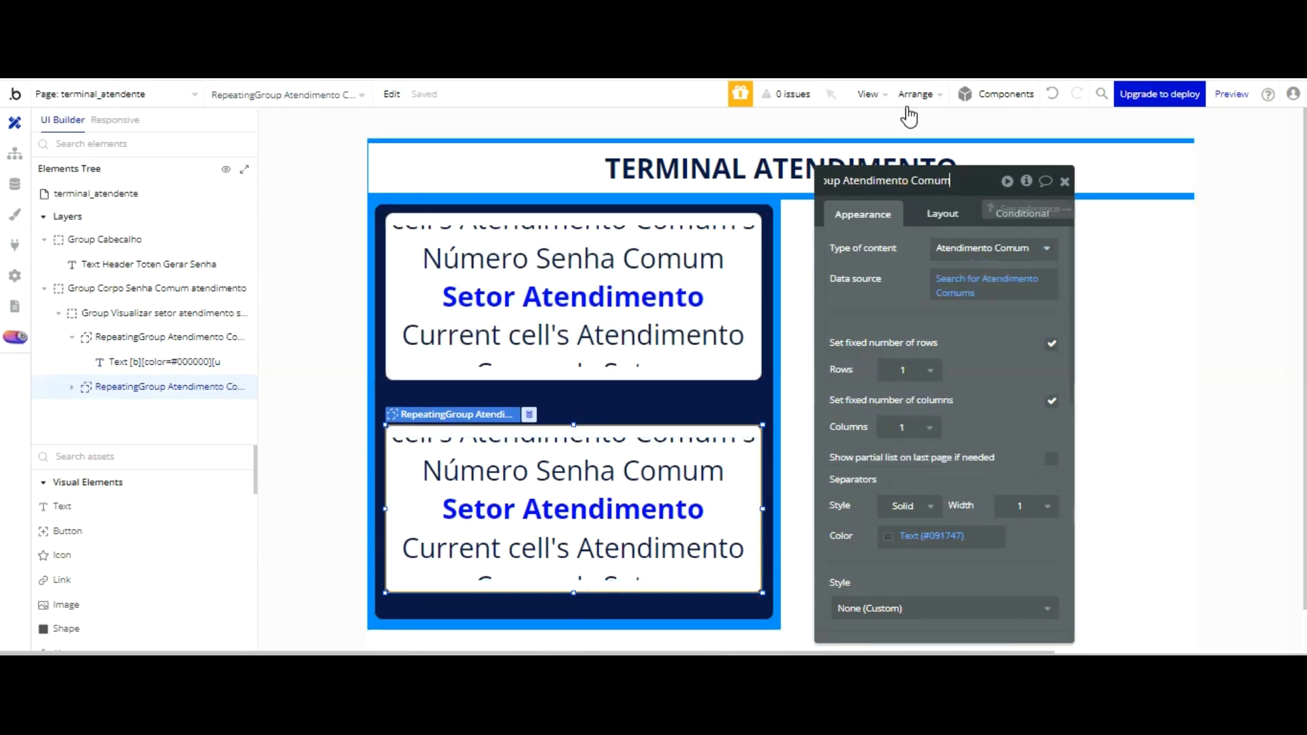
type("lista")
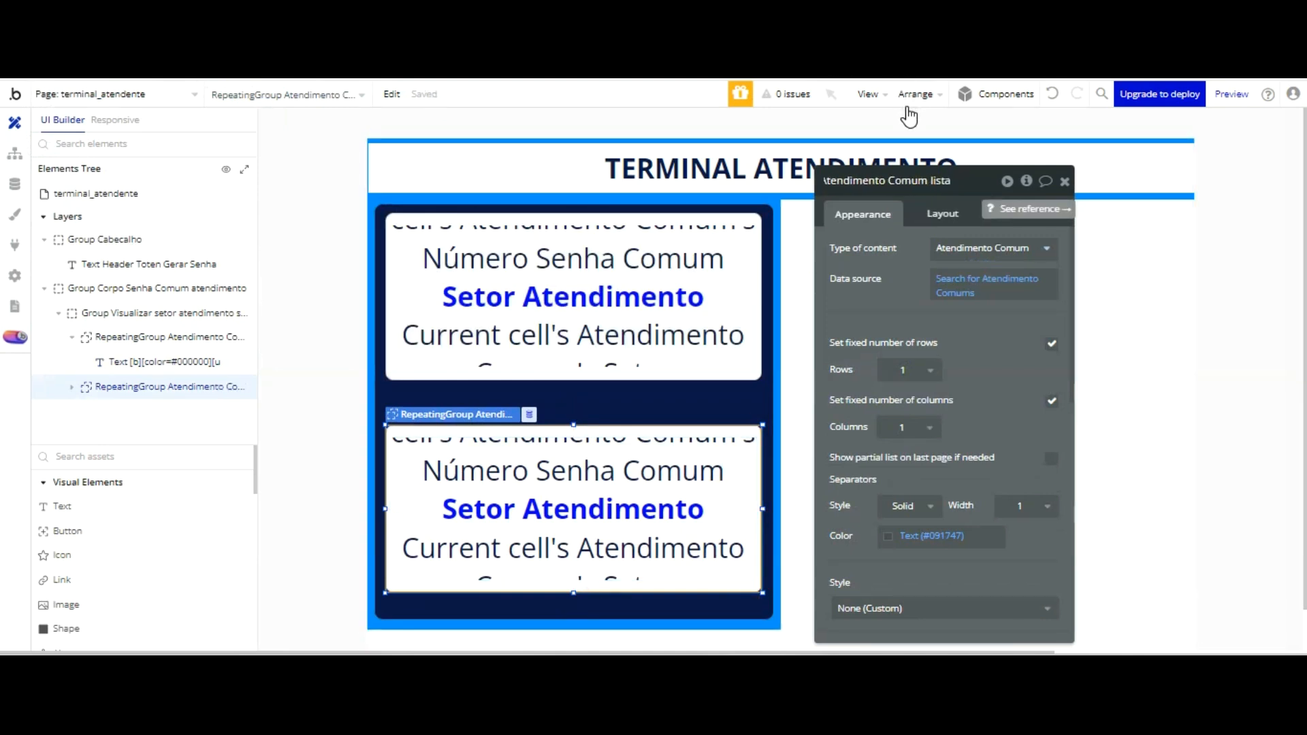
left_click(755, 303)
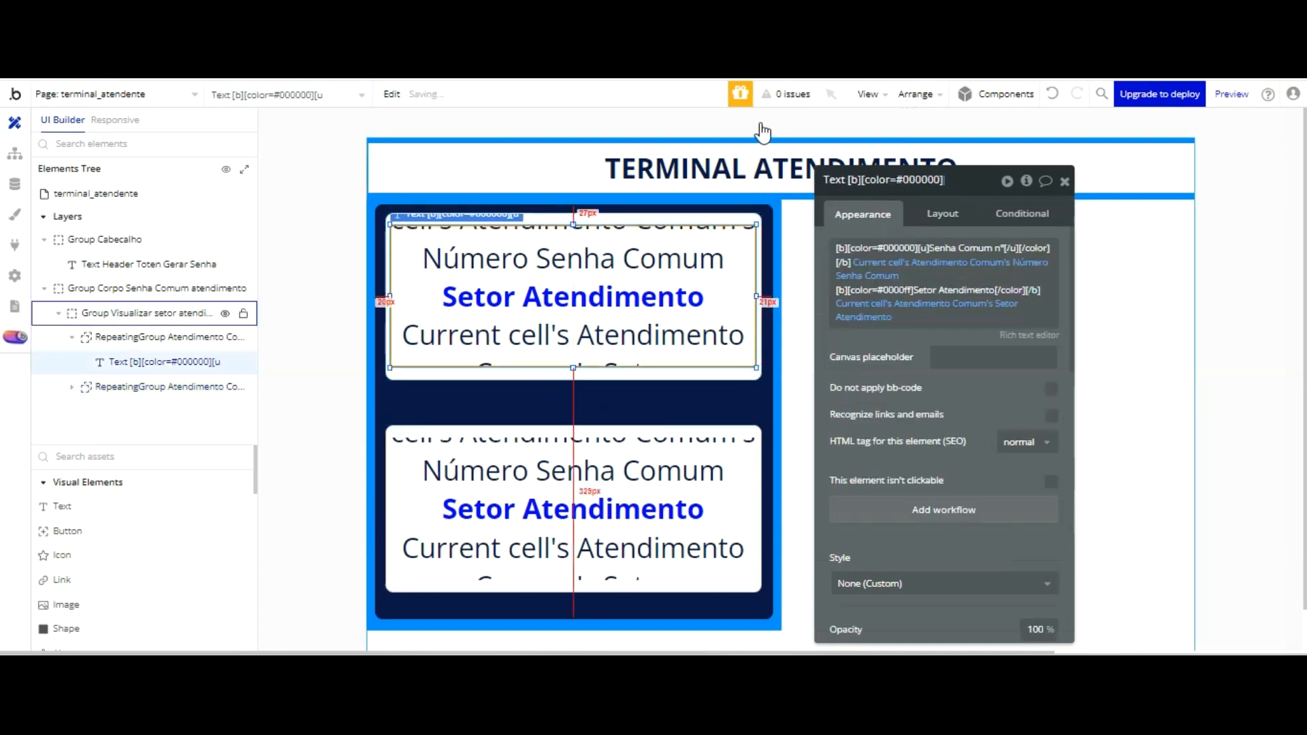
left_click(744, 213)
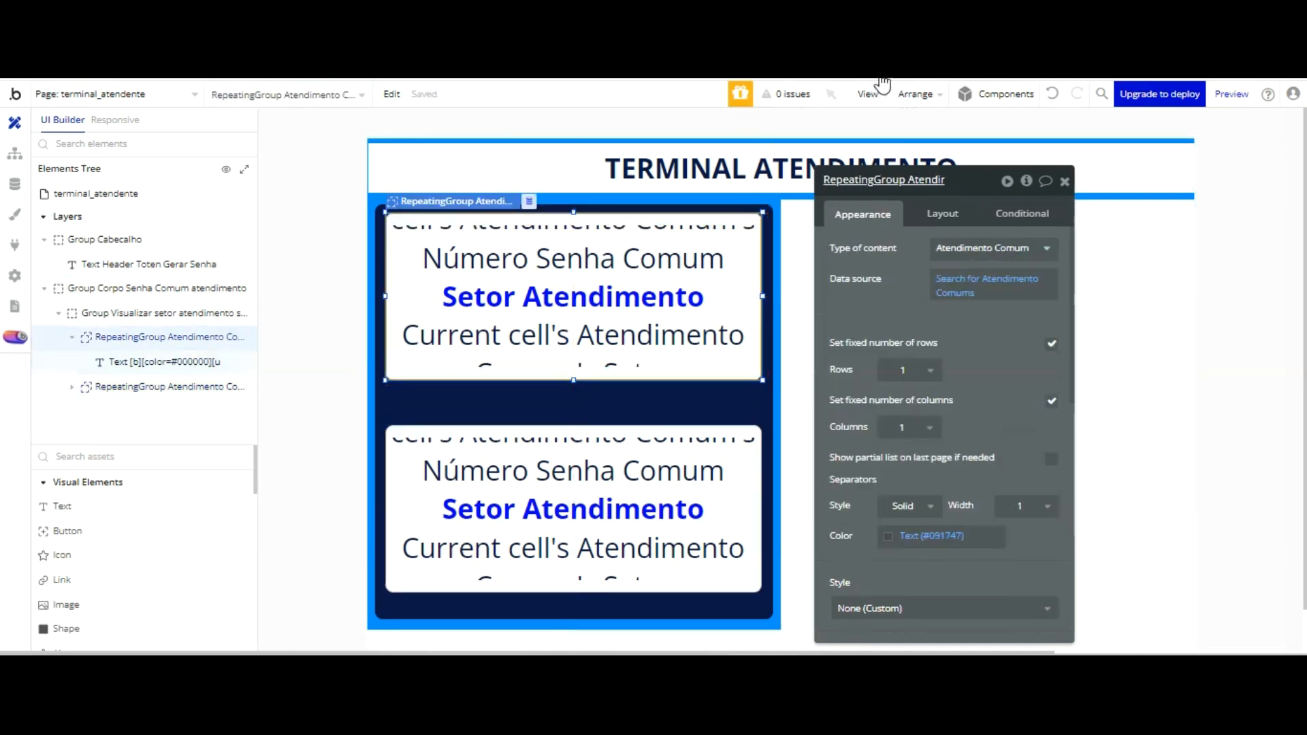
type("m")
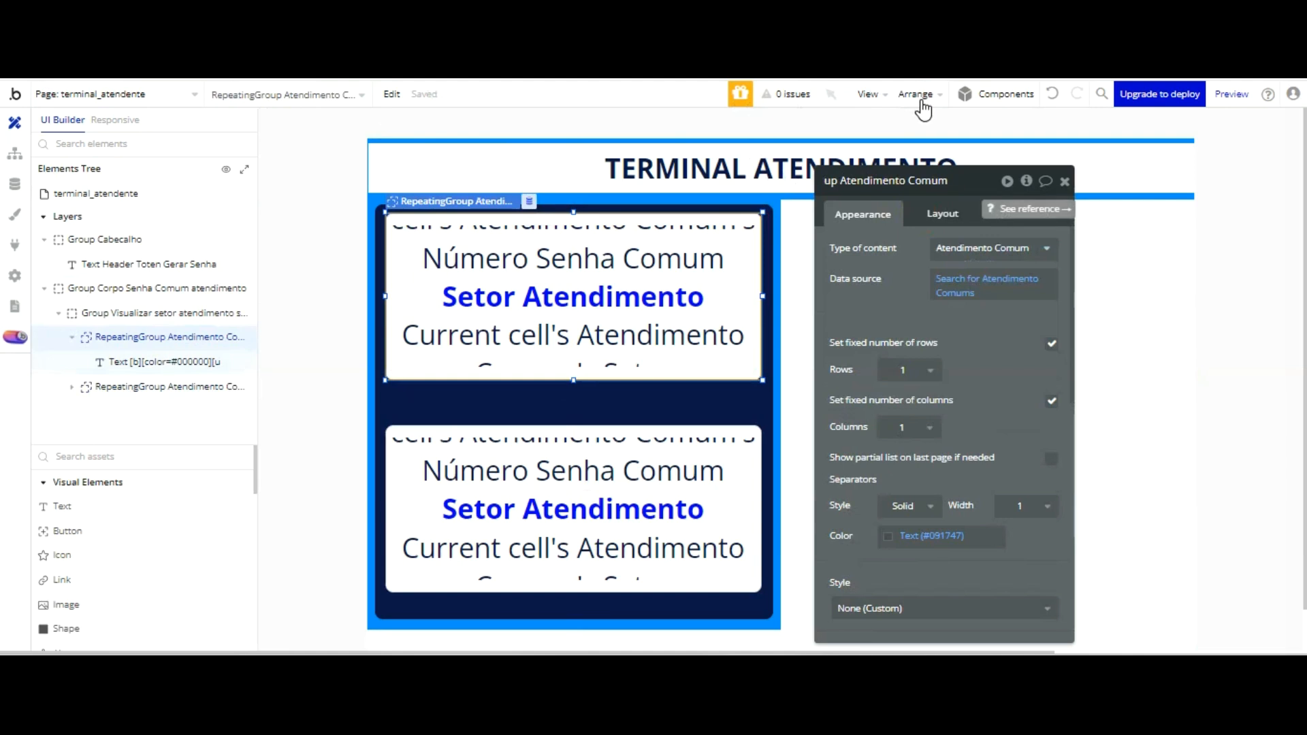
type("ais antiga")
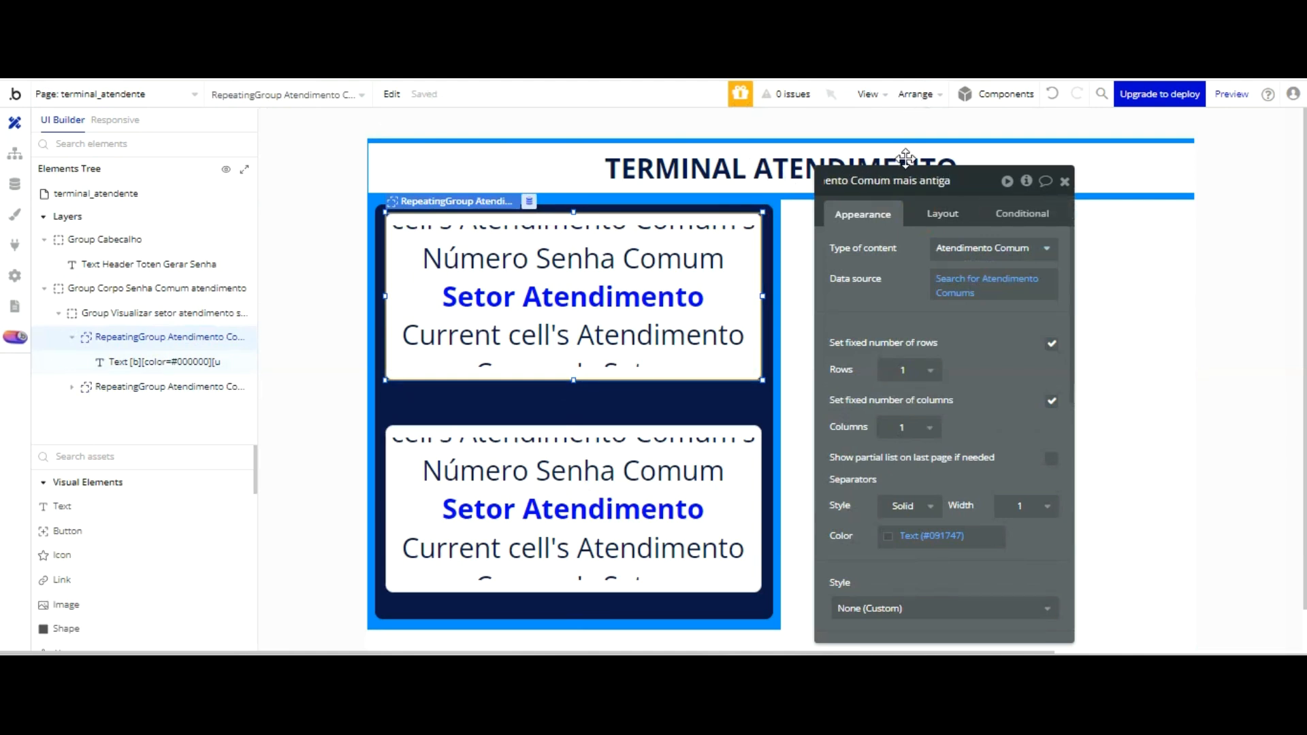
left_click(906, 205)
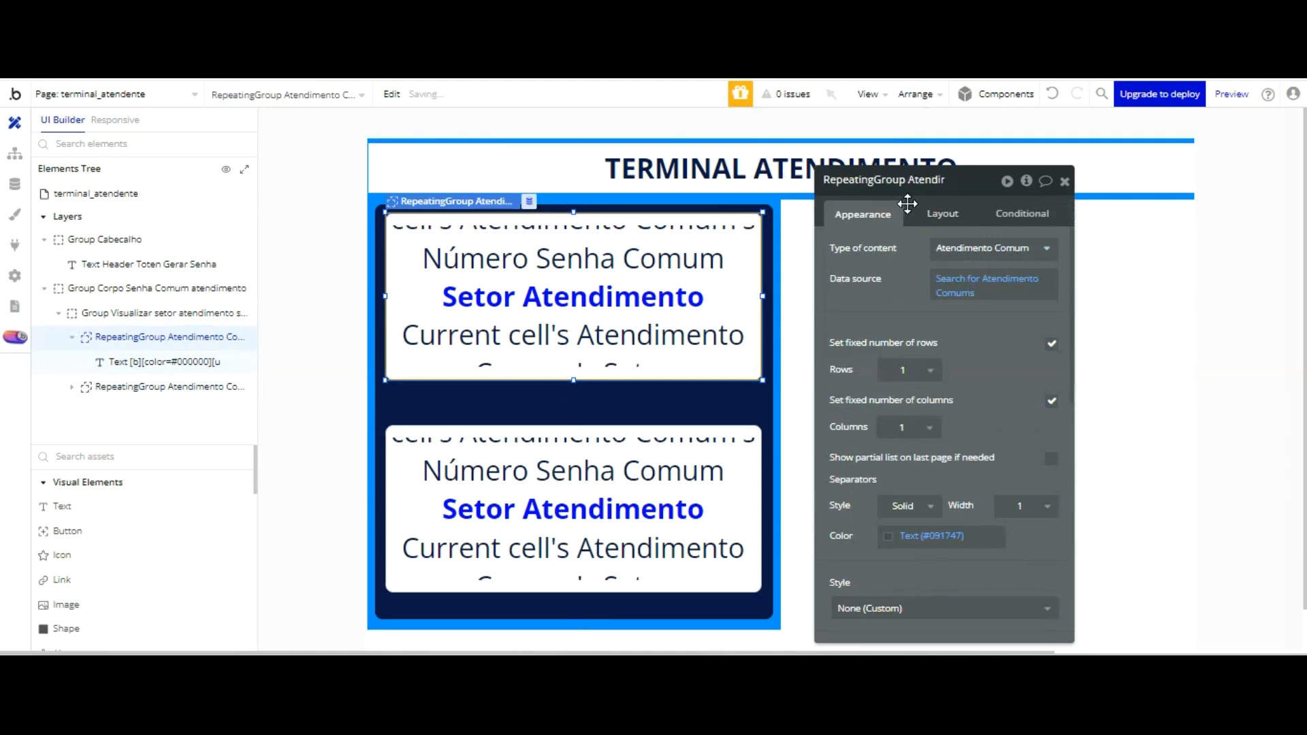
- Turn off the fixed number of rows for the lower repeating group and set its minimum row height to 35
left_click(731, 470)
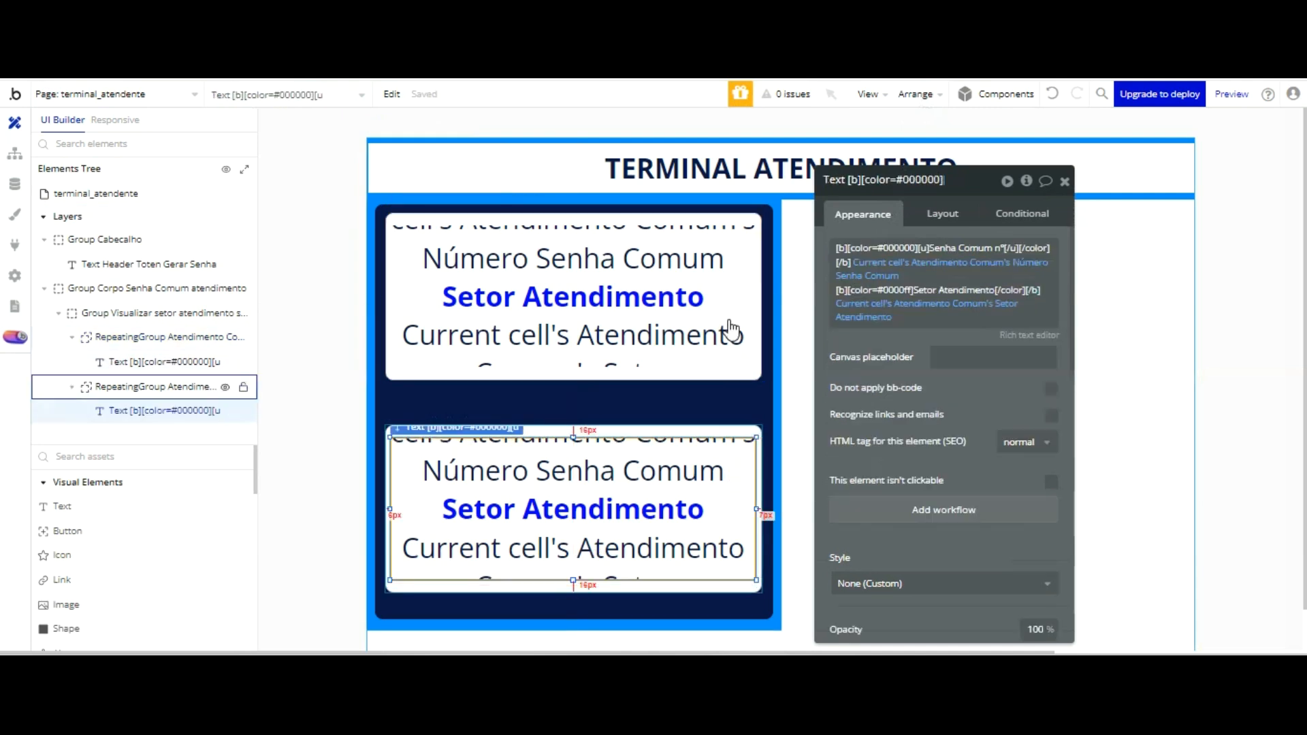
left_click(729, 428)
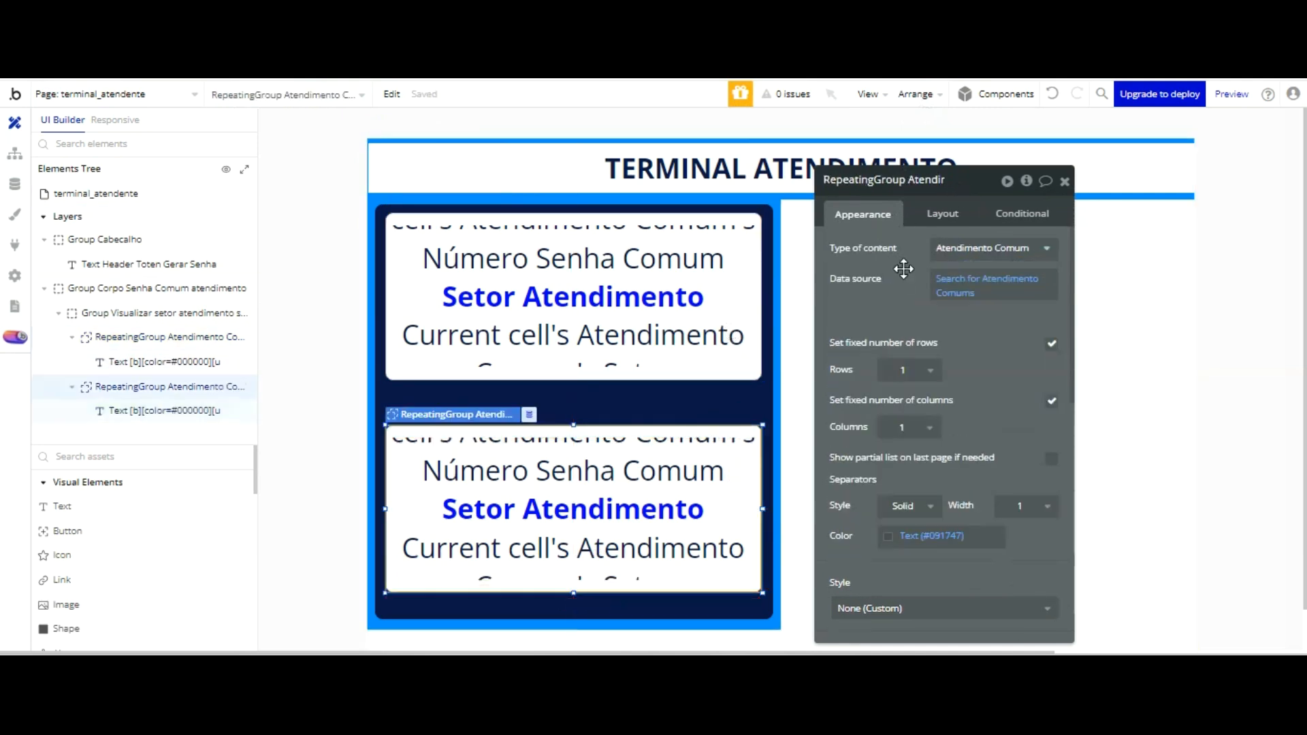
left_click(938, 368)
left_click(1052, 344)
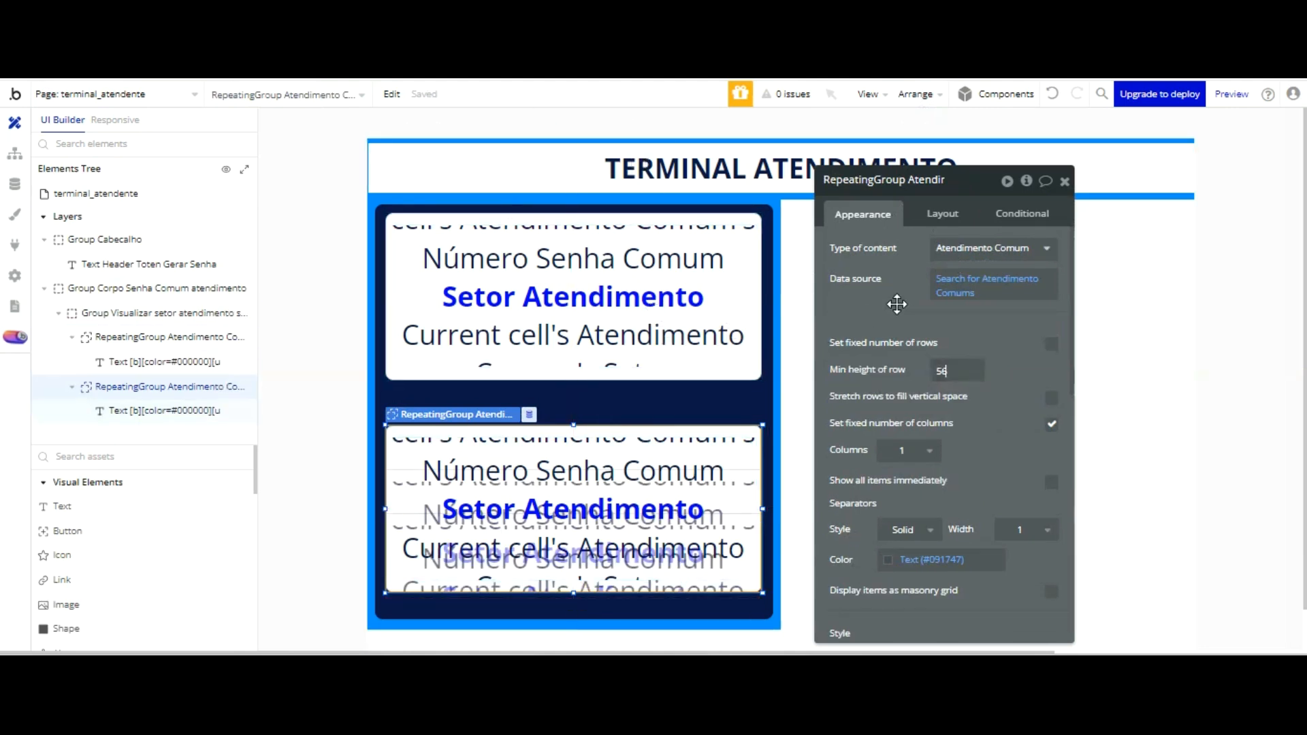
key("BackSpace")
key("BackSpace")
type("35")
left_click(971, 232)
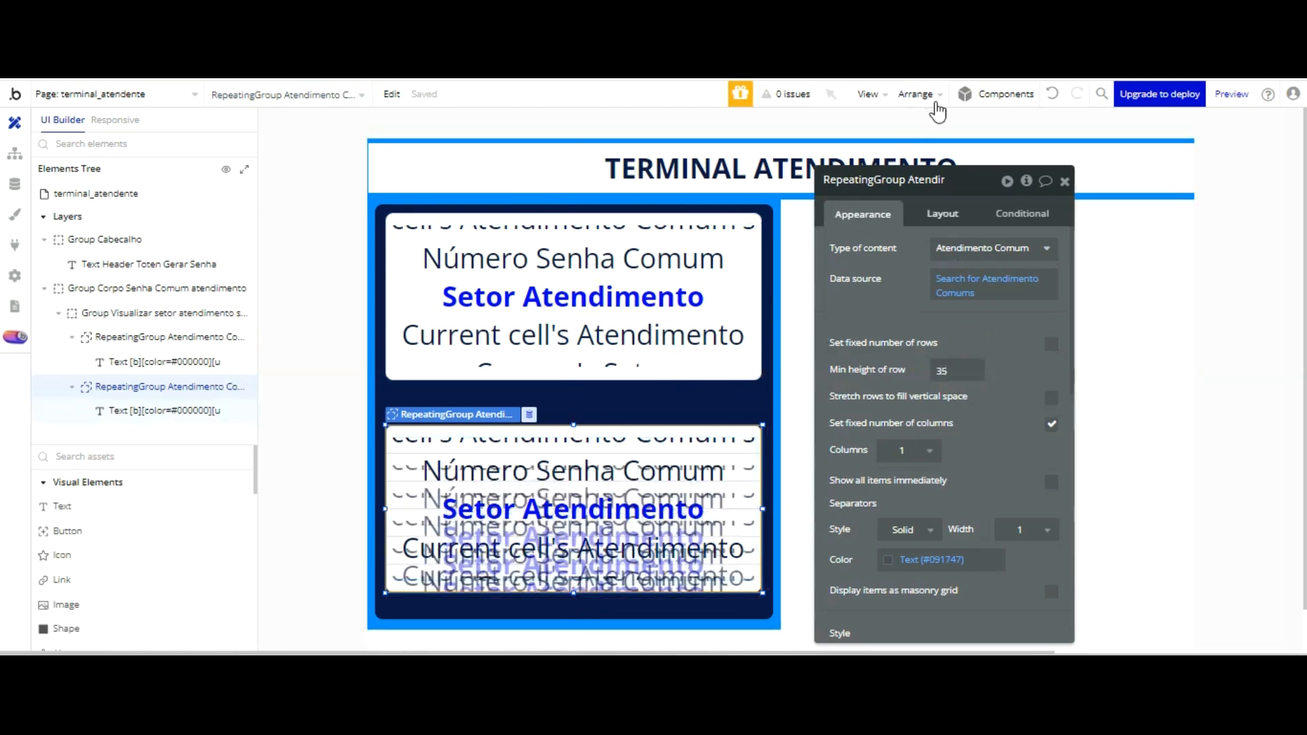
left_click(862, 213)
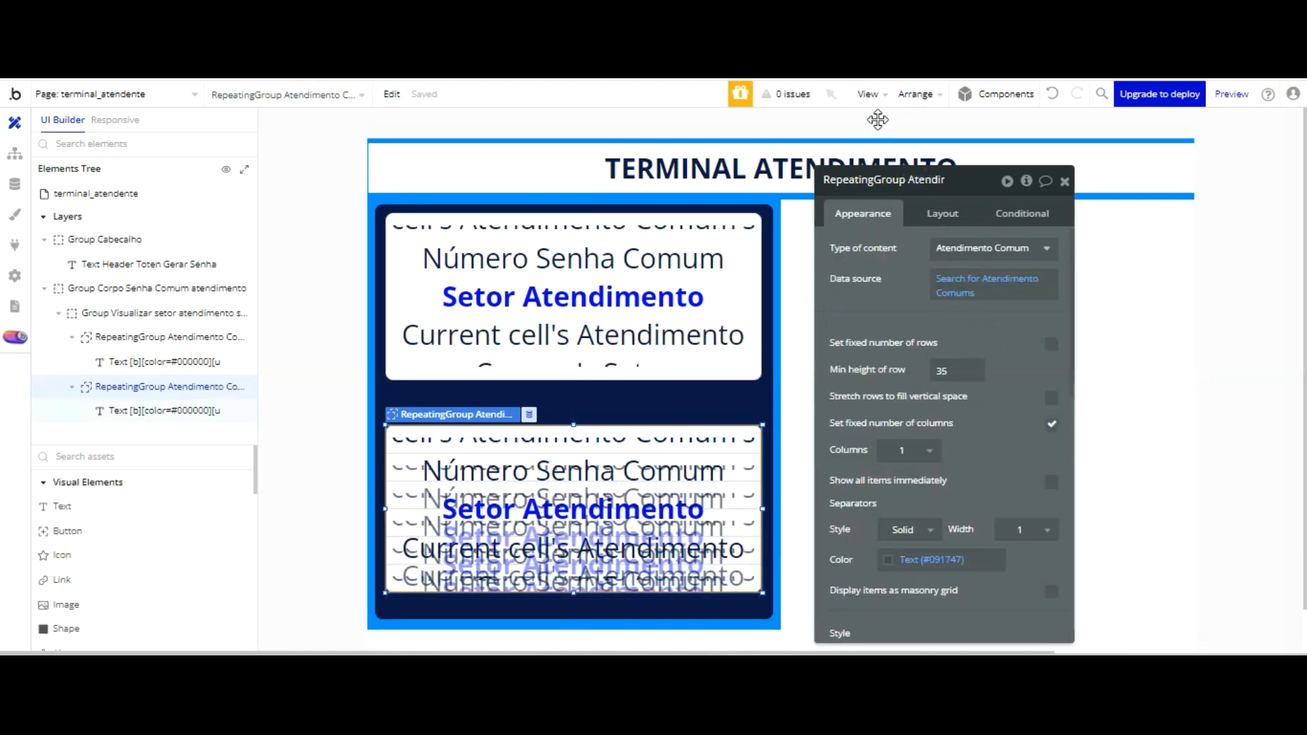
- Set the font size of the text inside the lower repeating group to 16
left_click(164, 411)
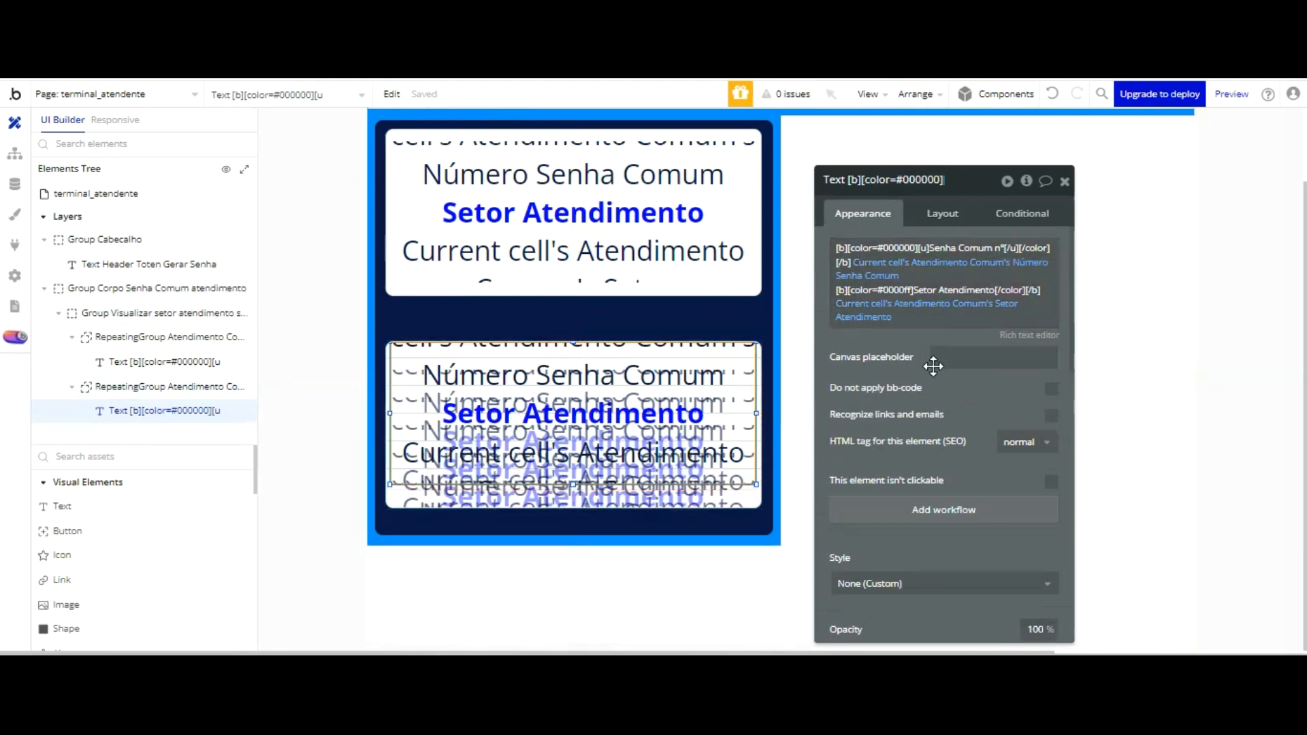
scroll(933, 366, "down", 3)
left_click(861, 517)
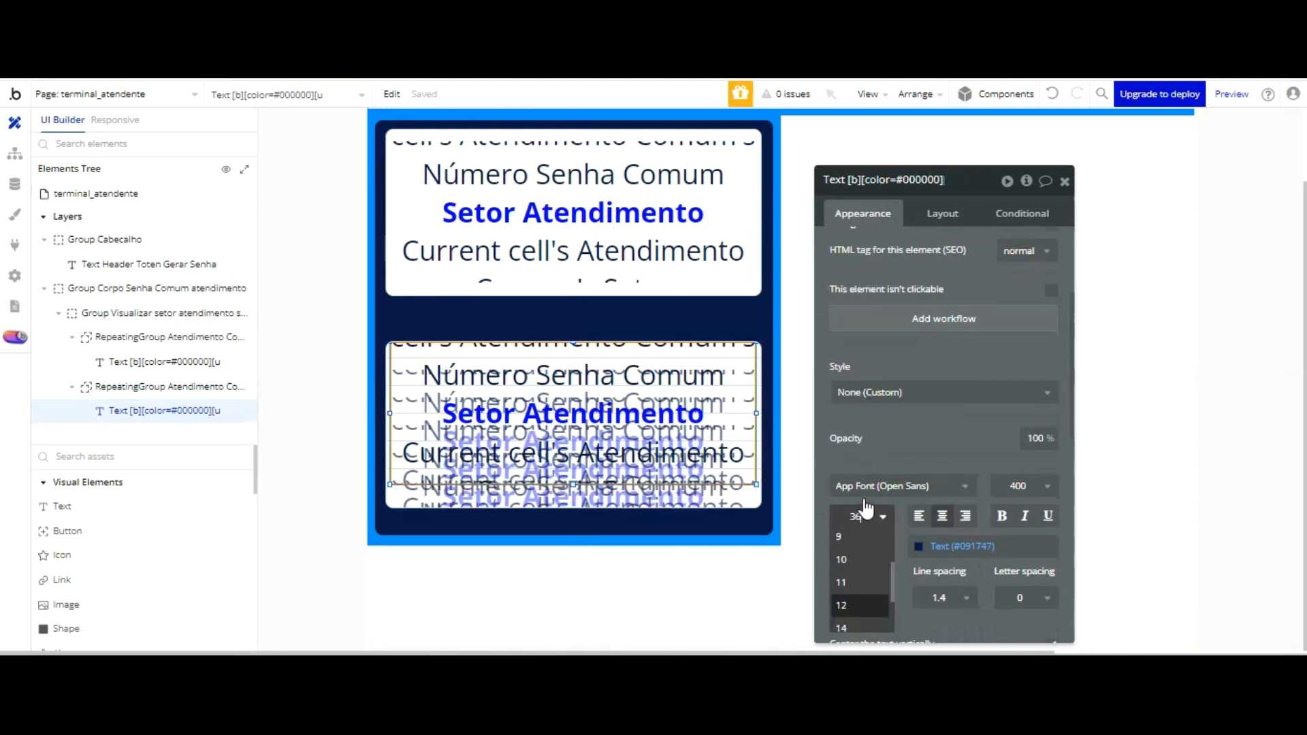
key("Down")
key("Down")
key("Down")
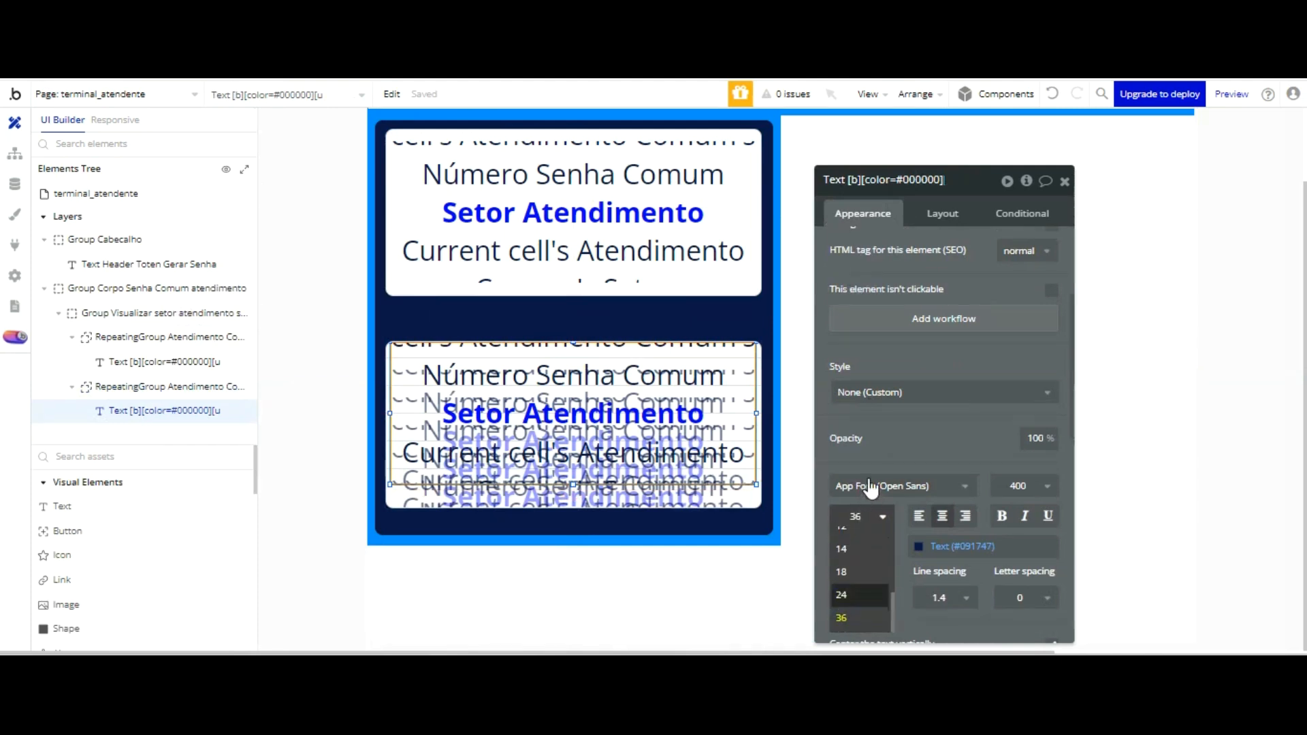
key("Up")
key("Up")
key("Up")
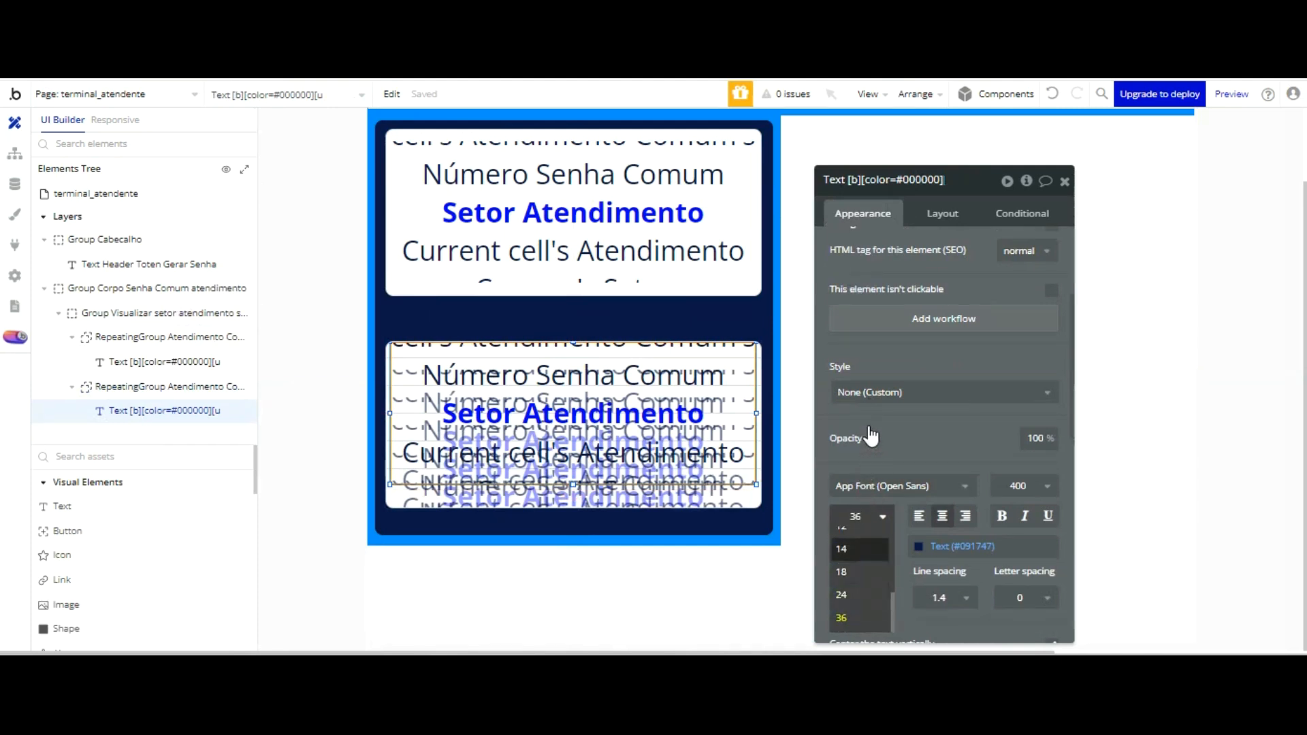
type("16")
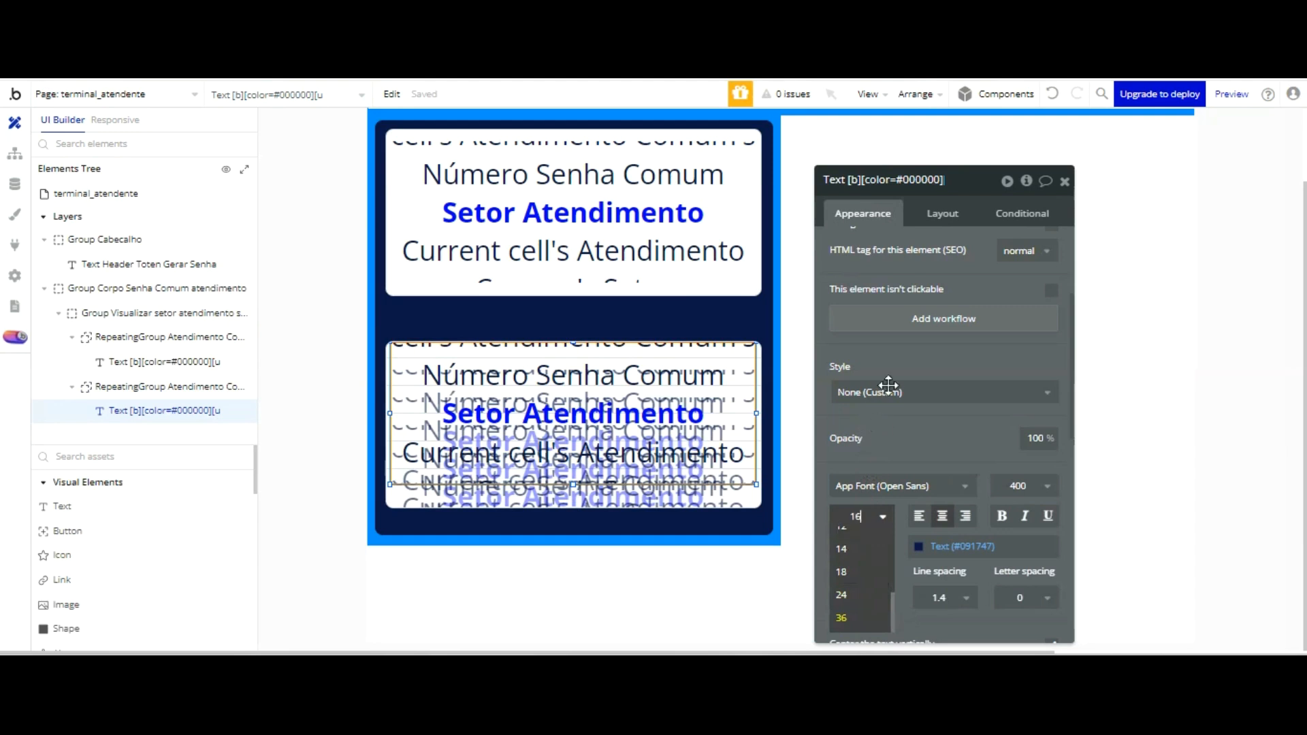
key("Return")
- Shorten the lower repeating group to about 201 px high by raising its lower edge
left_click(580, 405)
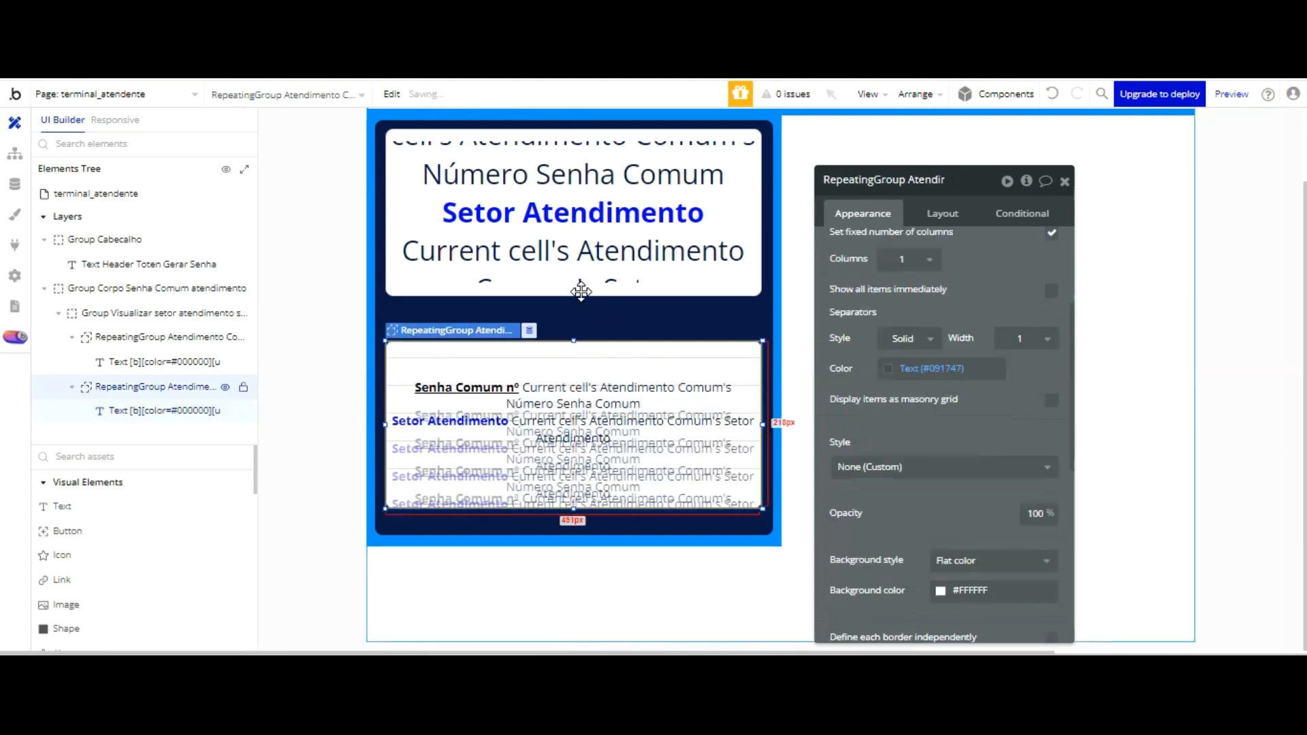
left_click_drag(576, 393, 571, 272)
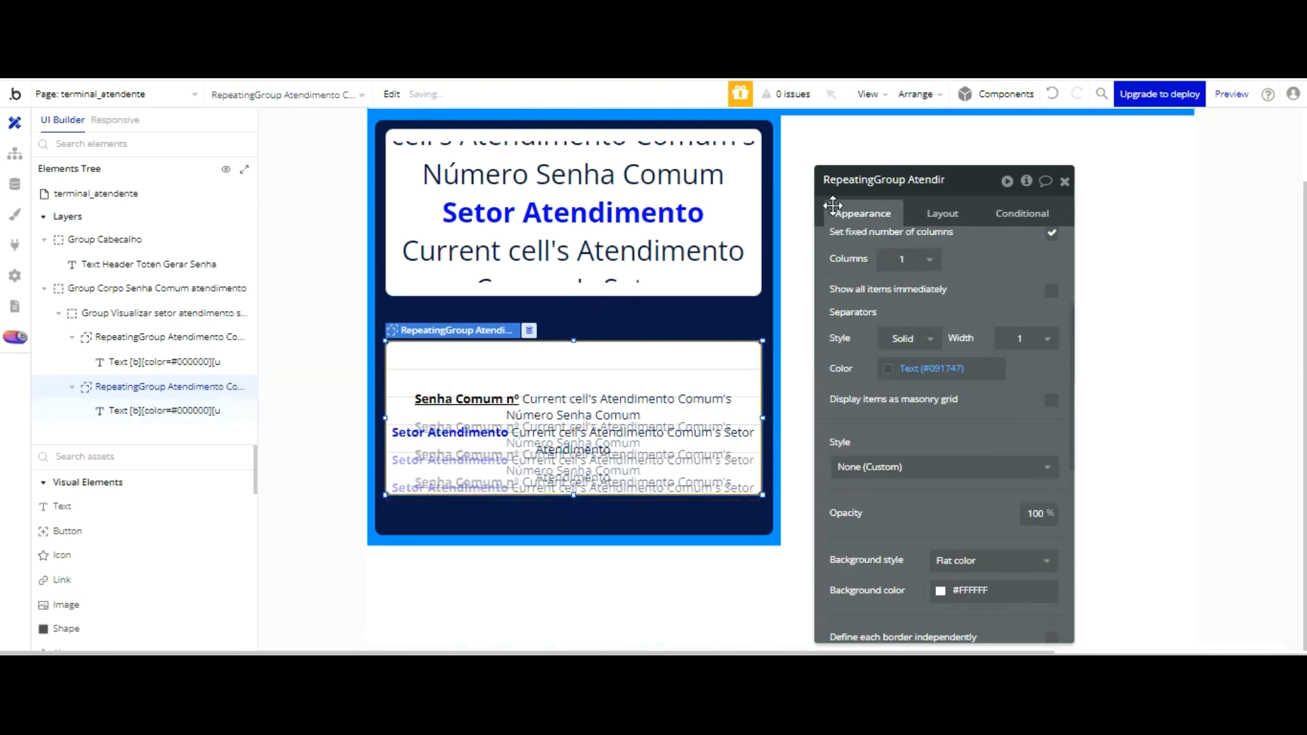
scroll(947, 192, "up", 3)
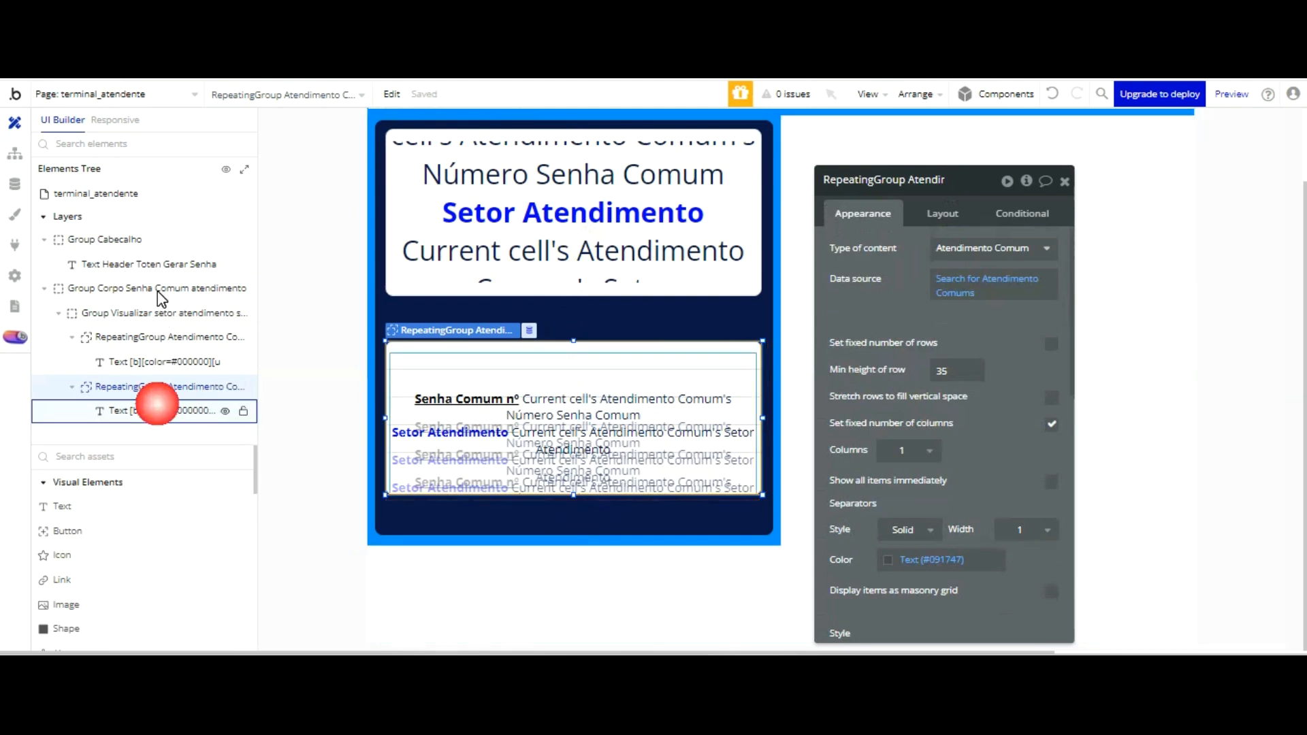
- Clear all labels and dynamic expressions from the text inside the lower repeating group
left_click(161, 411)
right_click(957, 265)
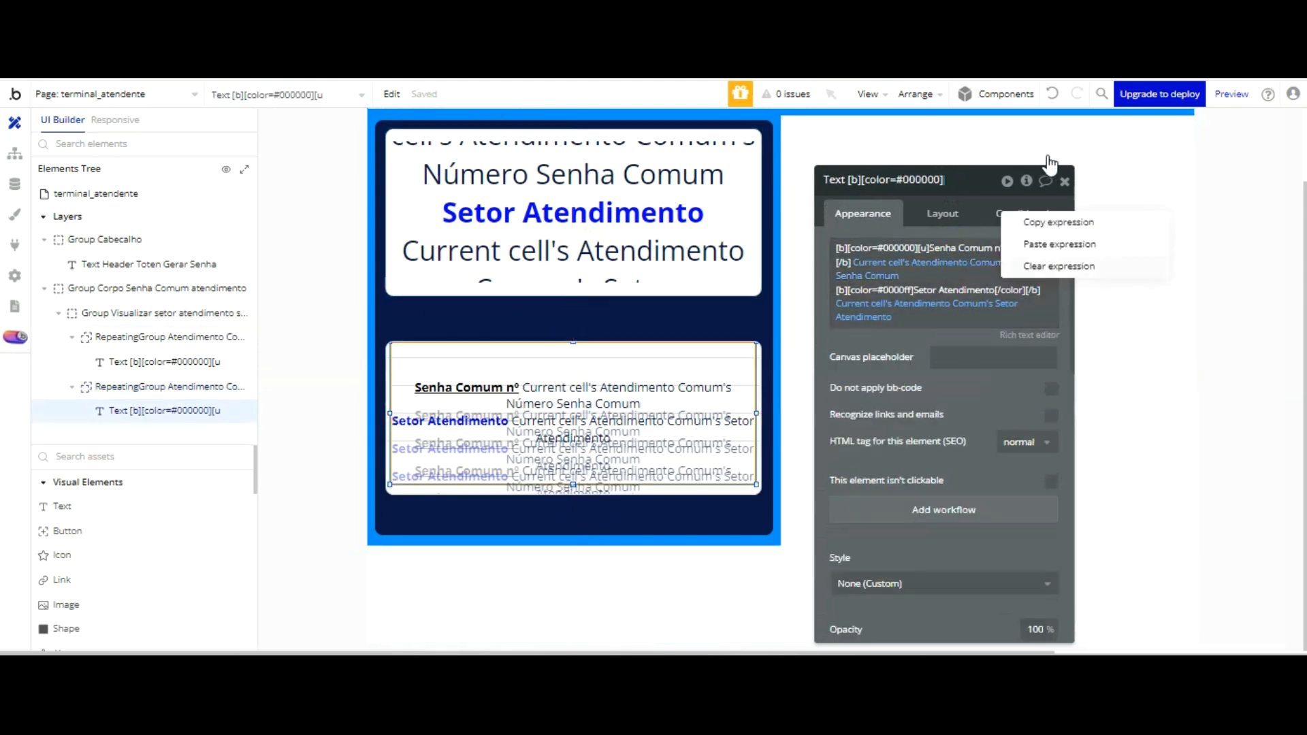
left_click(1045, 265)
right_click(1015, 245)
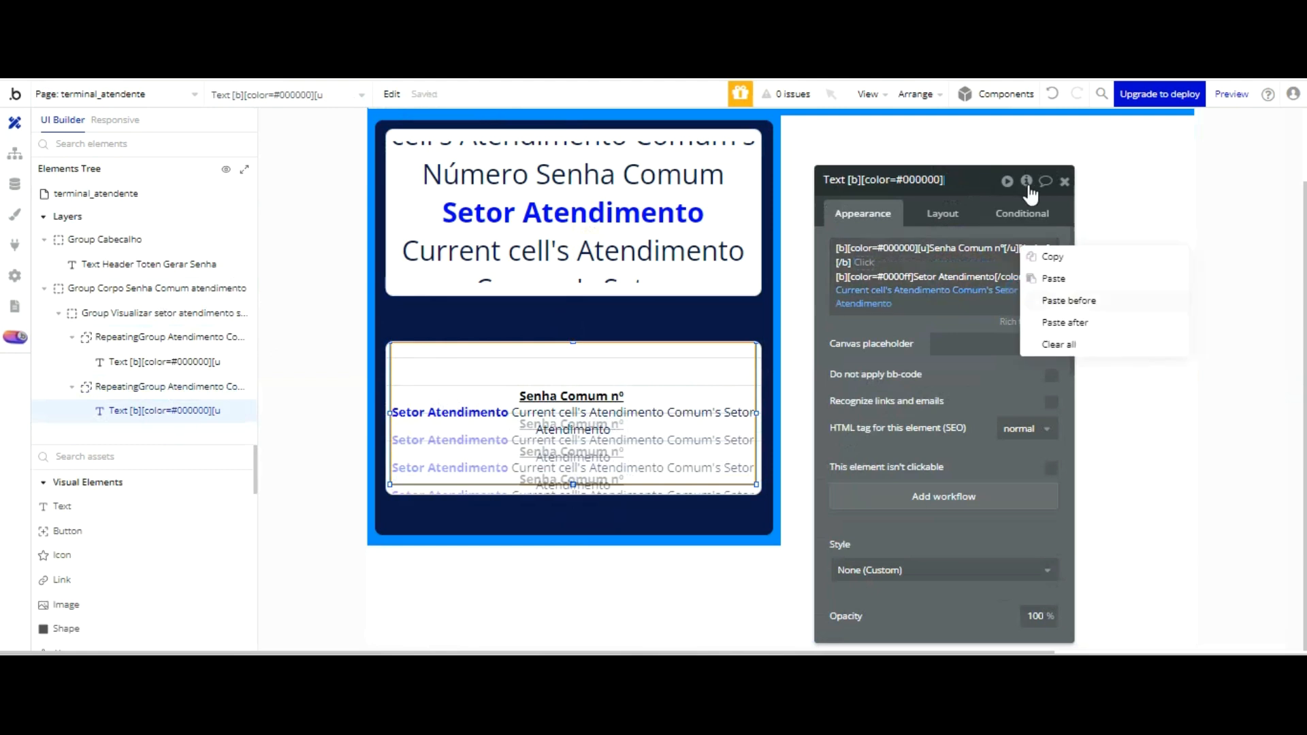
left_click(1060, 344)
- Delete the emptied text element from the lower repeating group
left_click(599, 476)
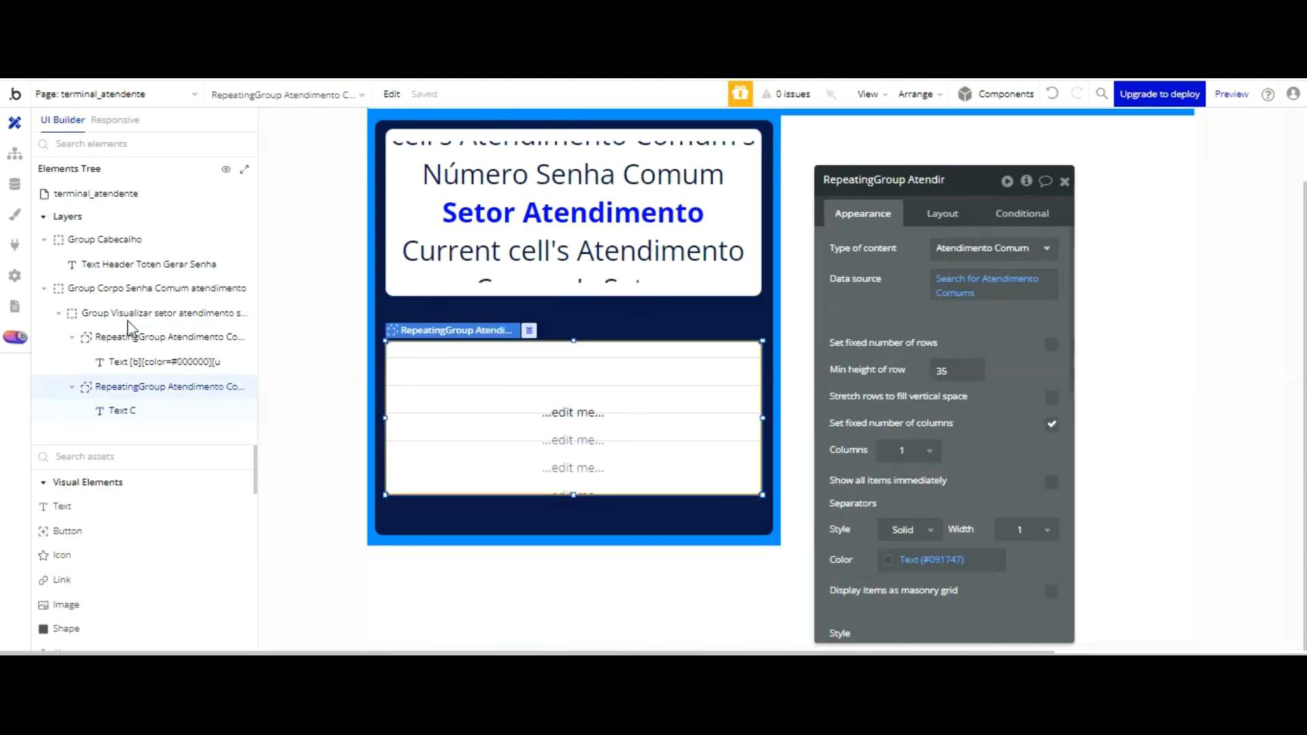
left_click(120, 411)
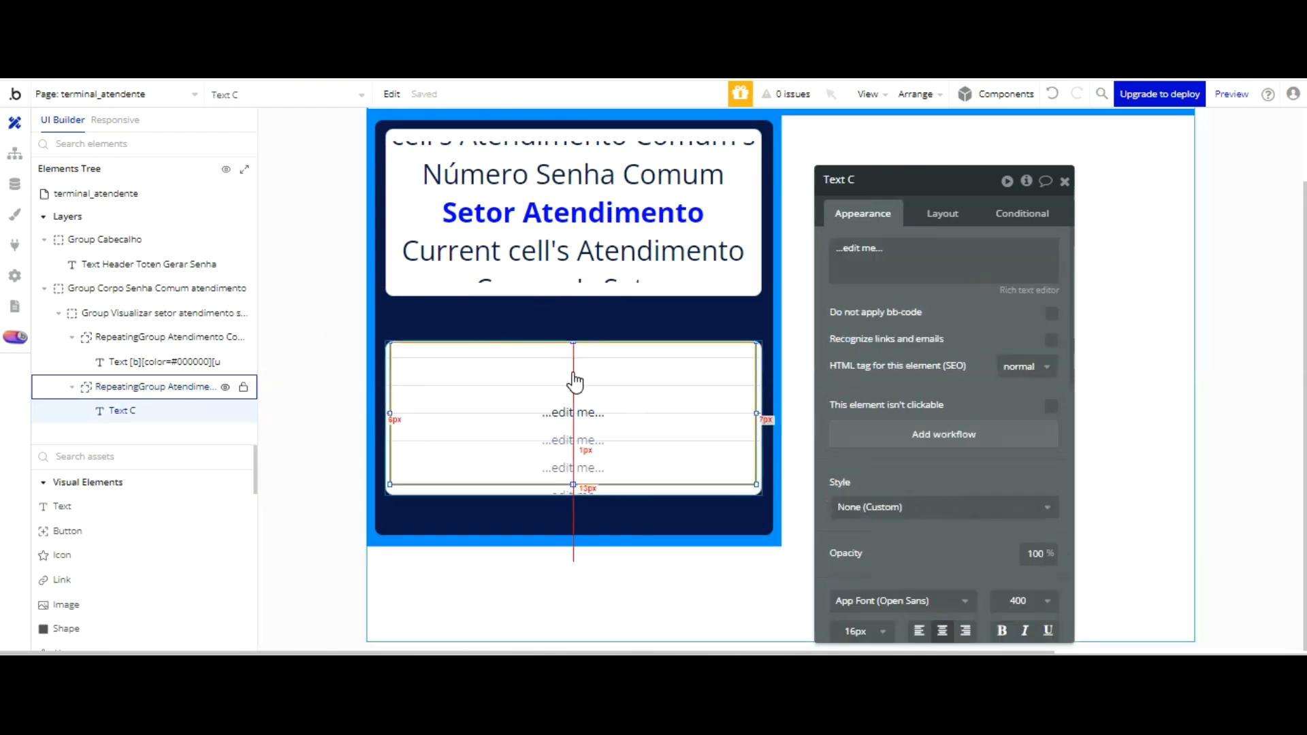
left_click(595, 484)
left_click(937, 213)
left_click(627, 409)
left_click(116, 413)
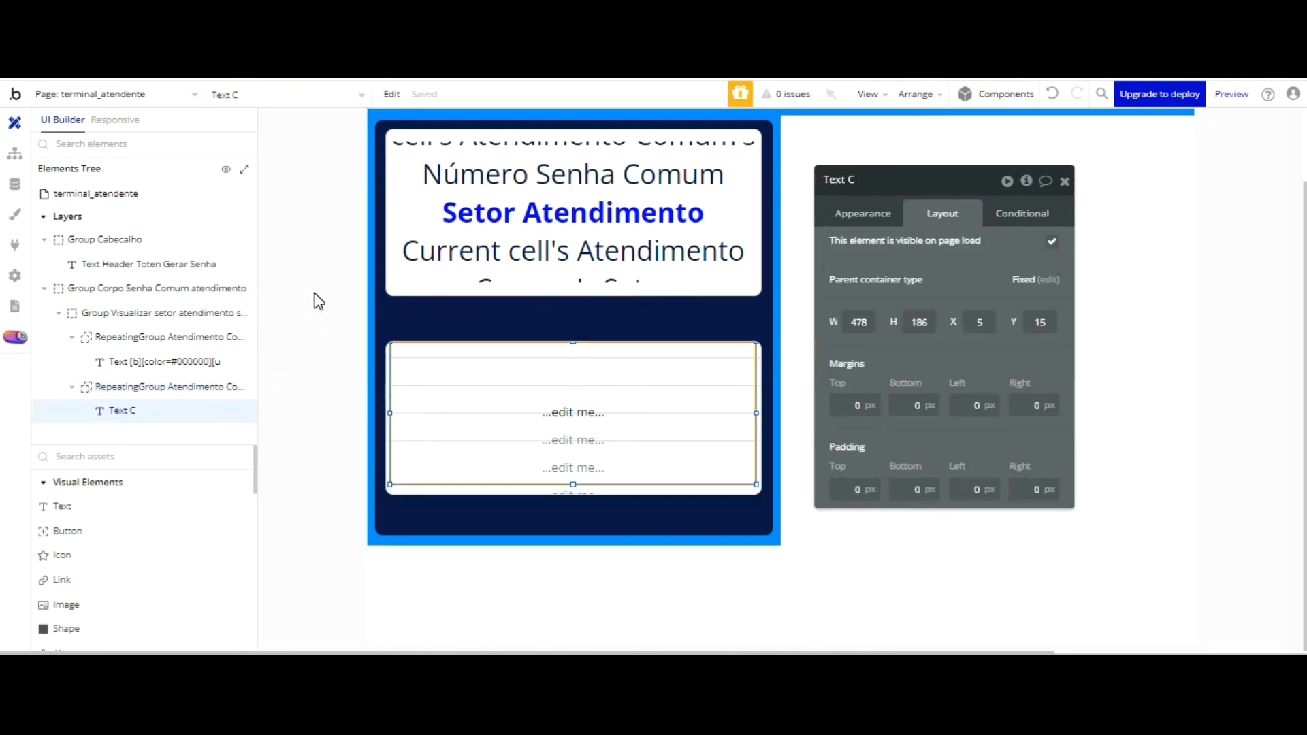
left_click(533, 406)
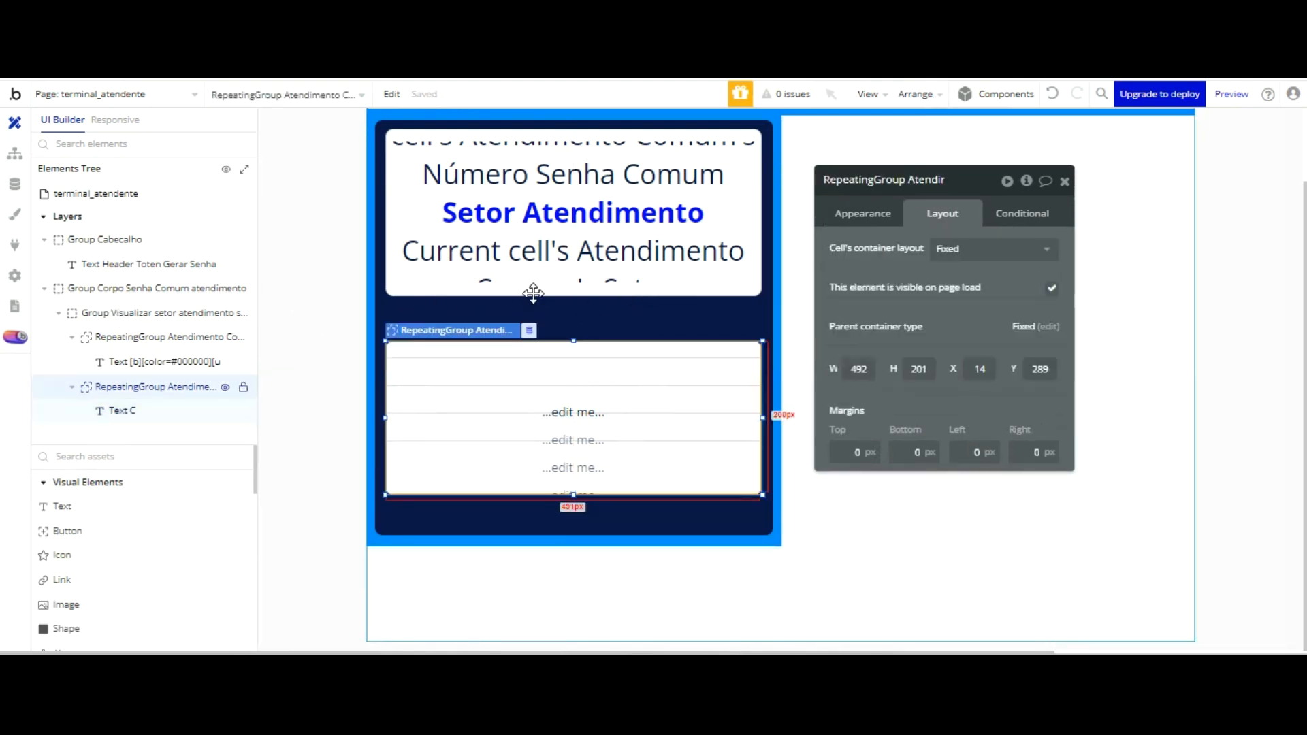
left_click(117, 410)
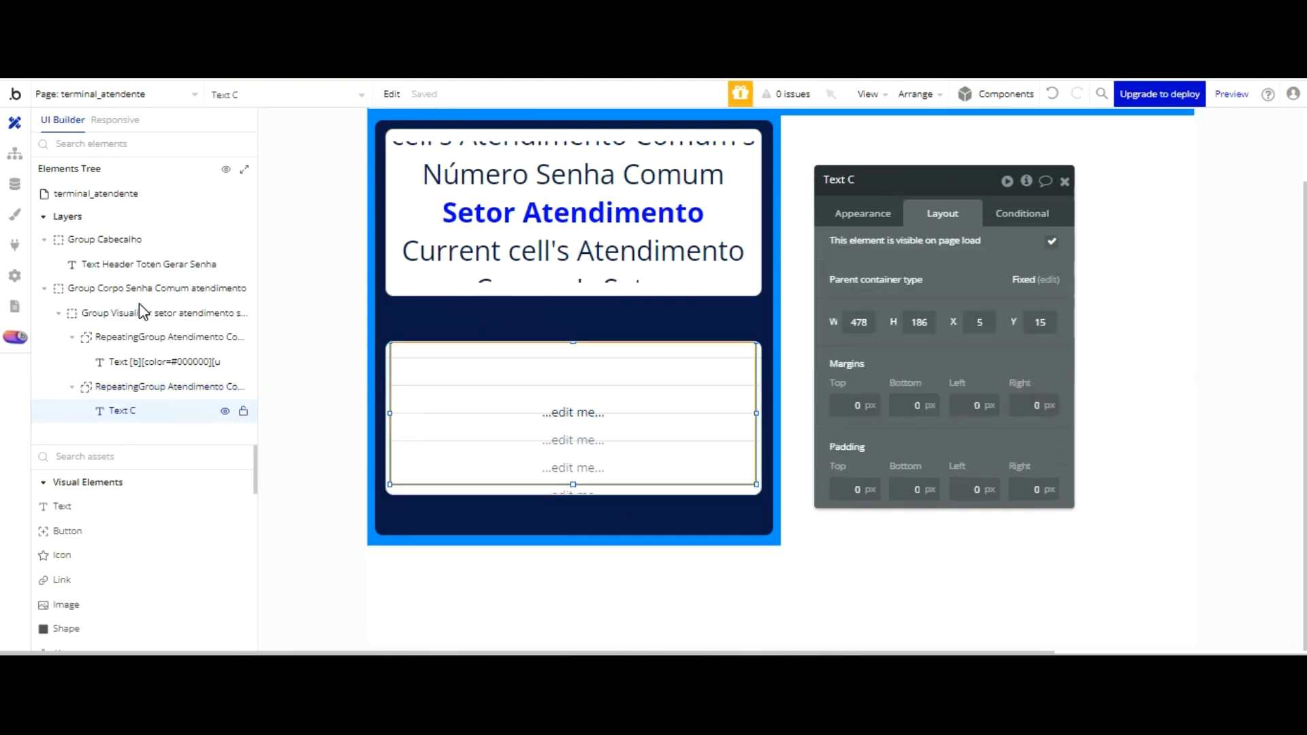
key("Delete")
- Draw a new text element about 455 px wide inside the first row of the lower repeating group
left_click(61, 506)
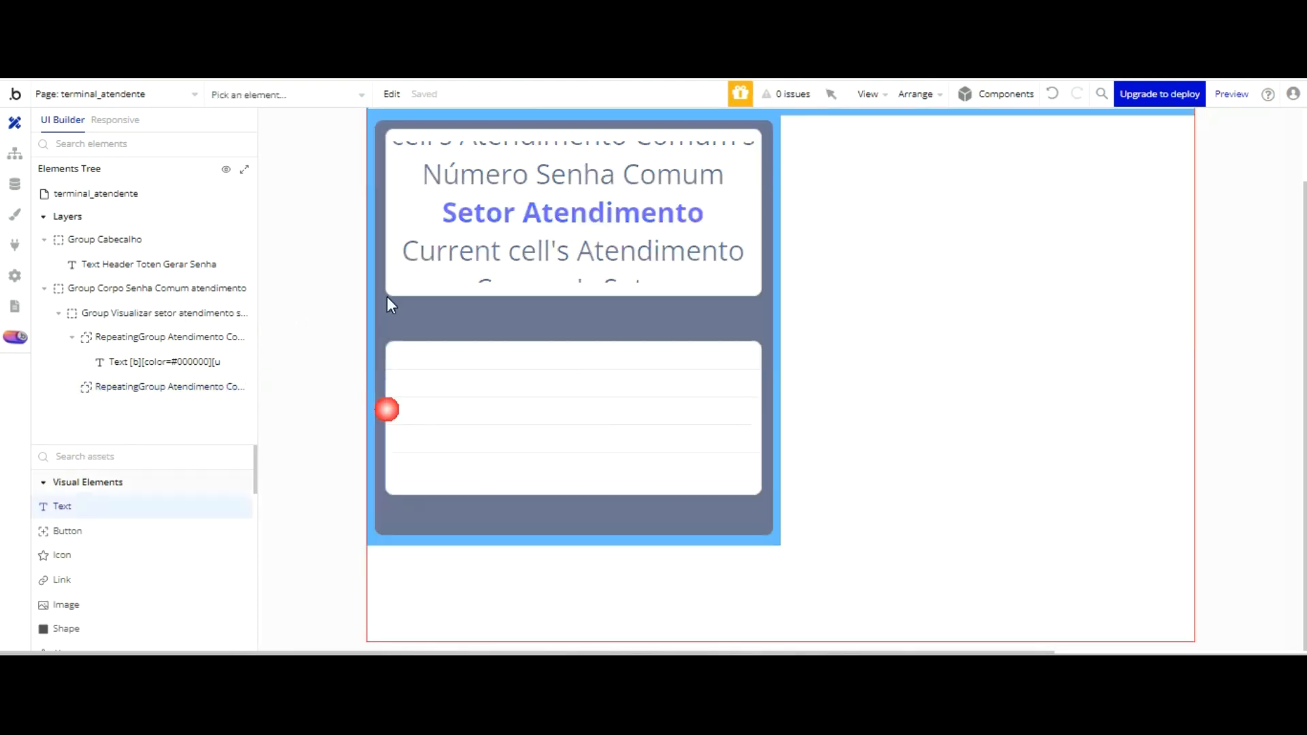
left_click_drag(401, 233, 750, 253)
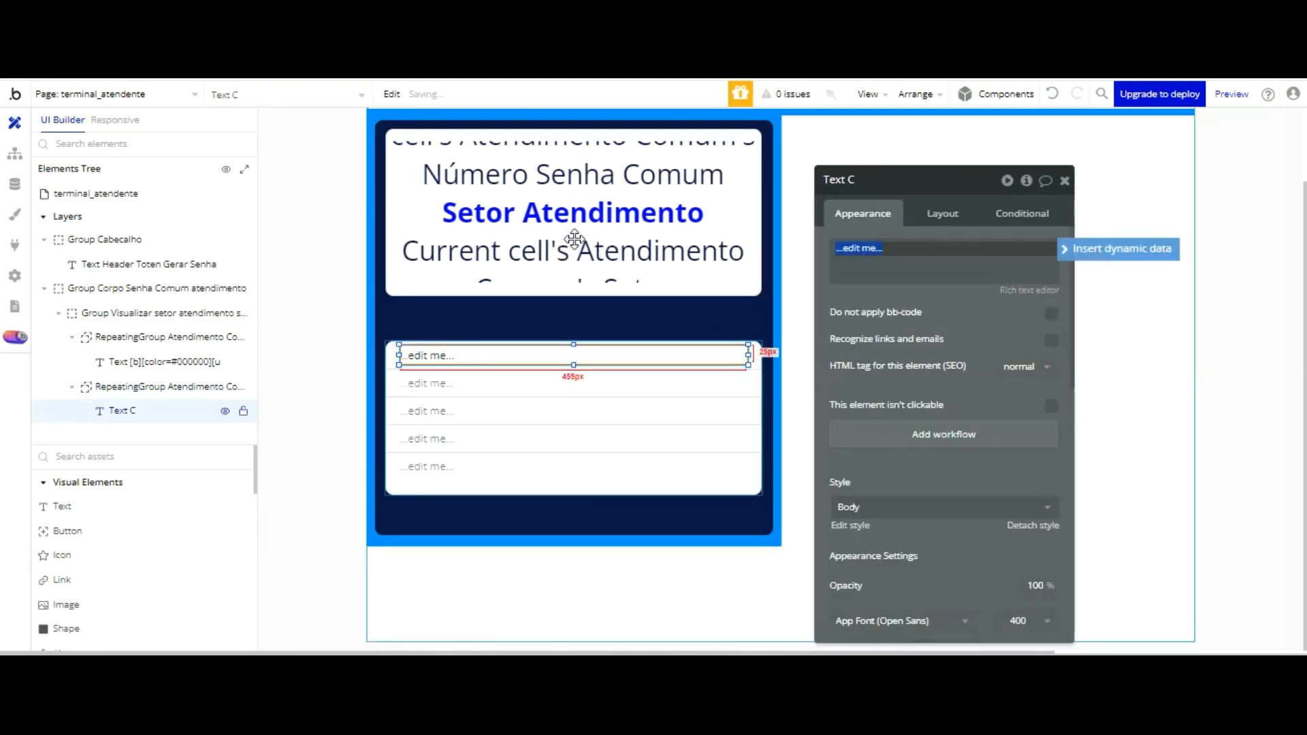
left_click_drag(575, 231, 574, 231)
left_click(574, 253)
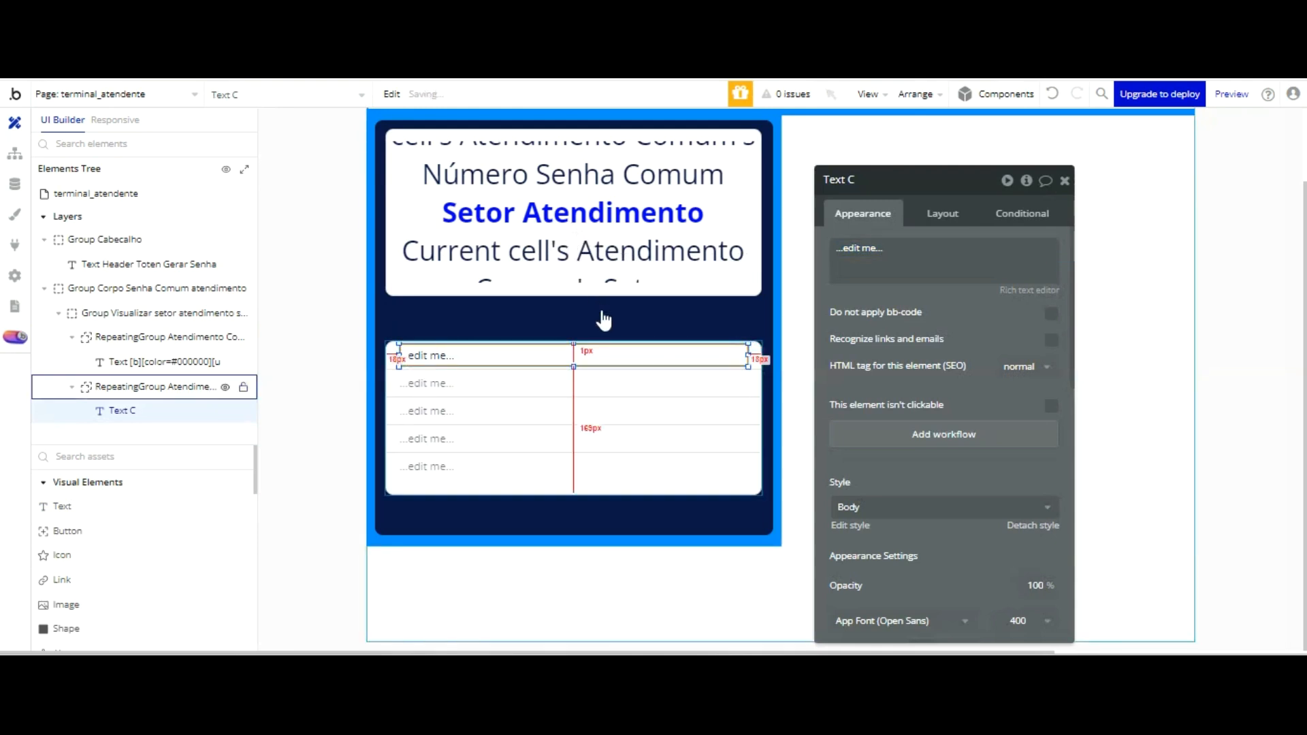
- Set the row text of the lower list to "Senha Nº" followed by the current cell's Atendimento Comum's Número Senha Comum
left_click(913, 245)
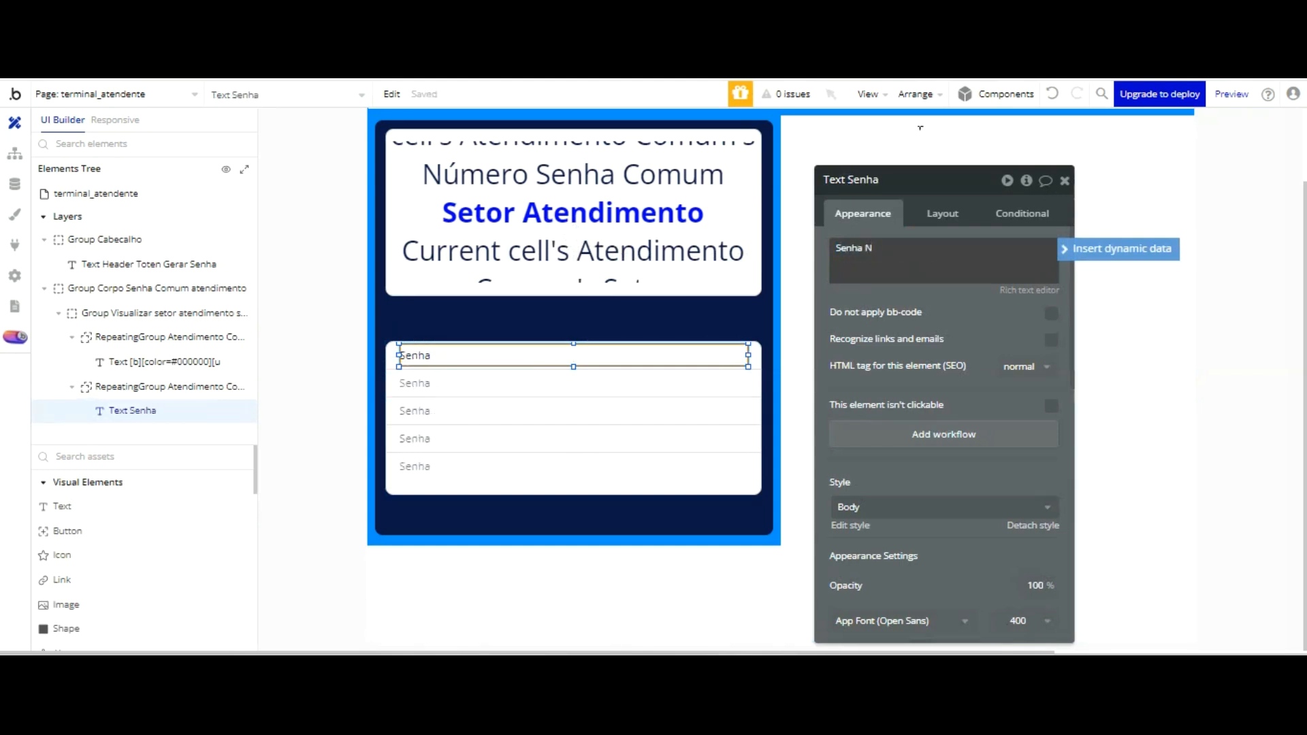
left_click(1124, 249)
left_click(997, 312)
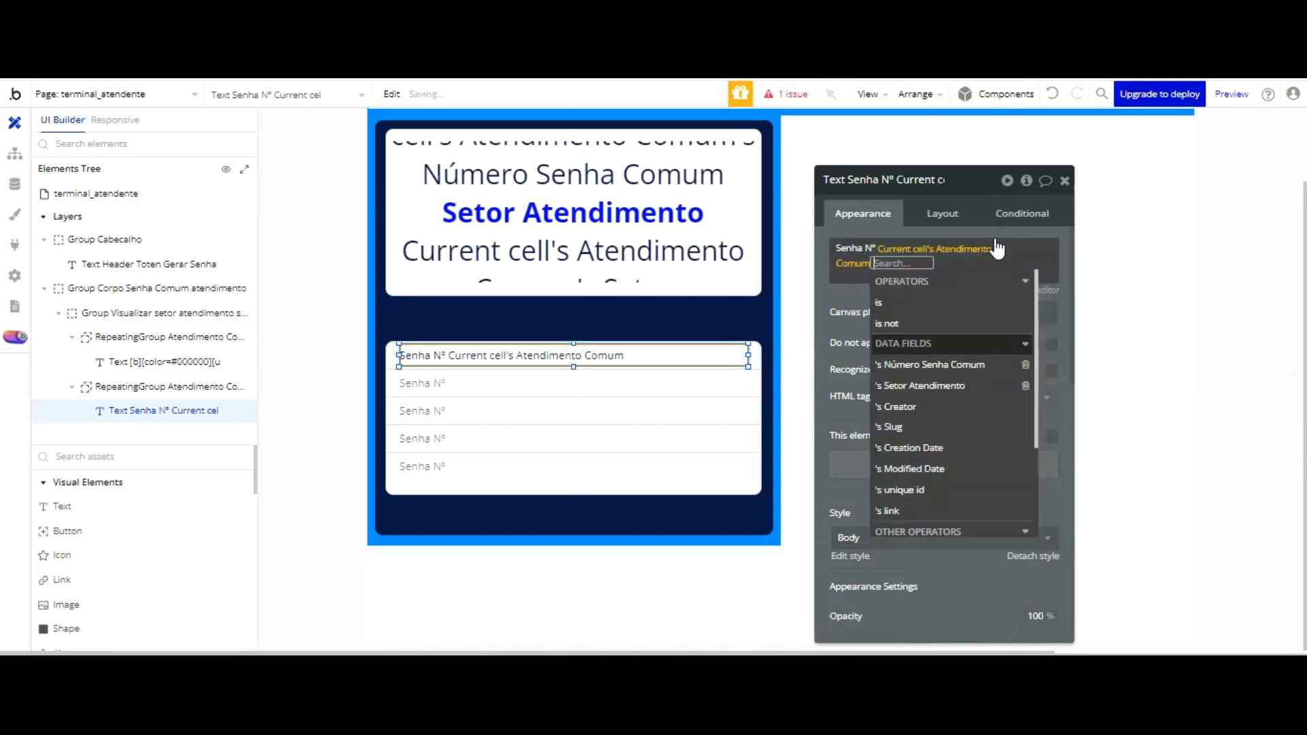
left_click(953, 364)
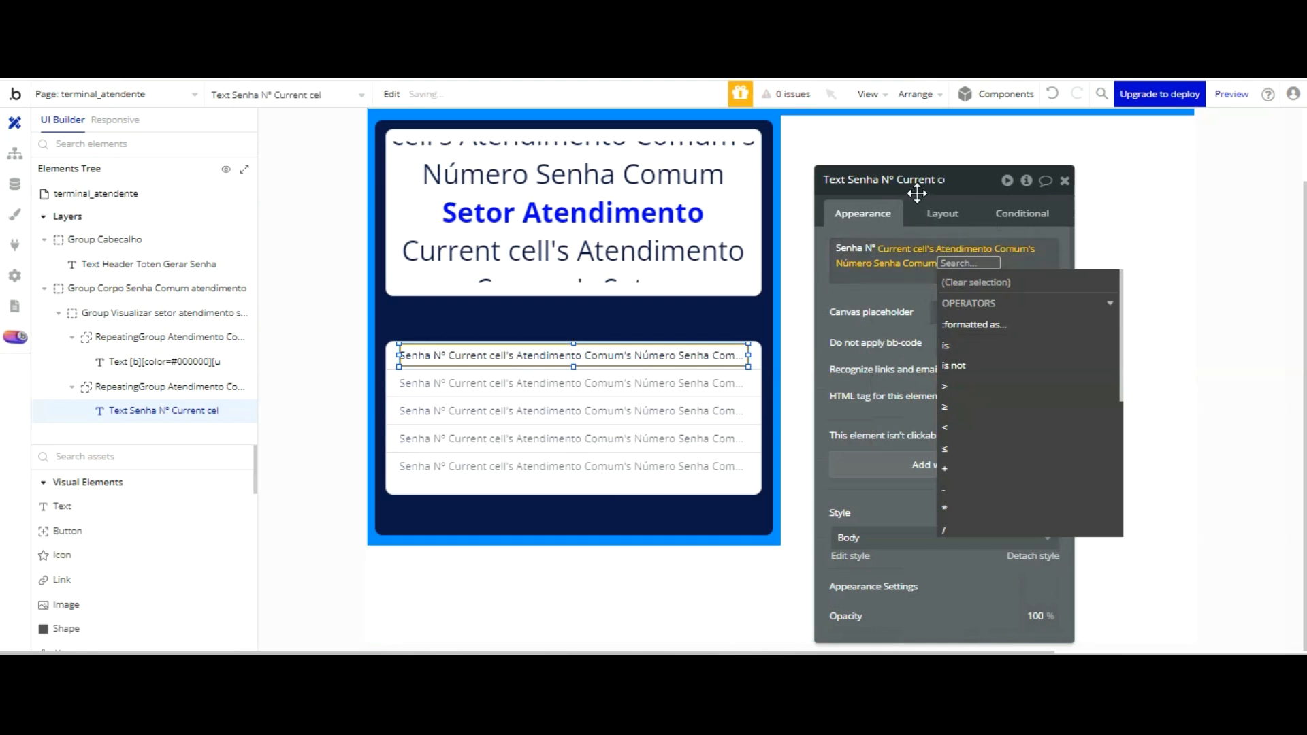
type("-")
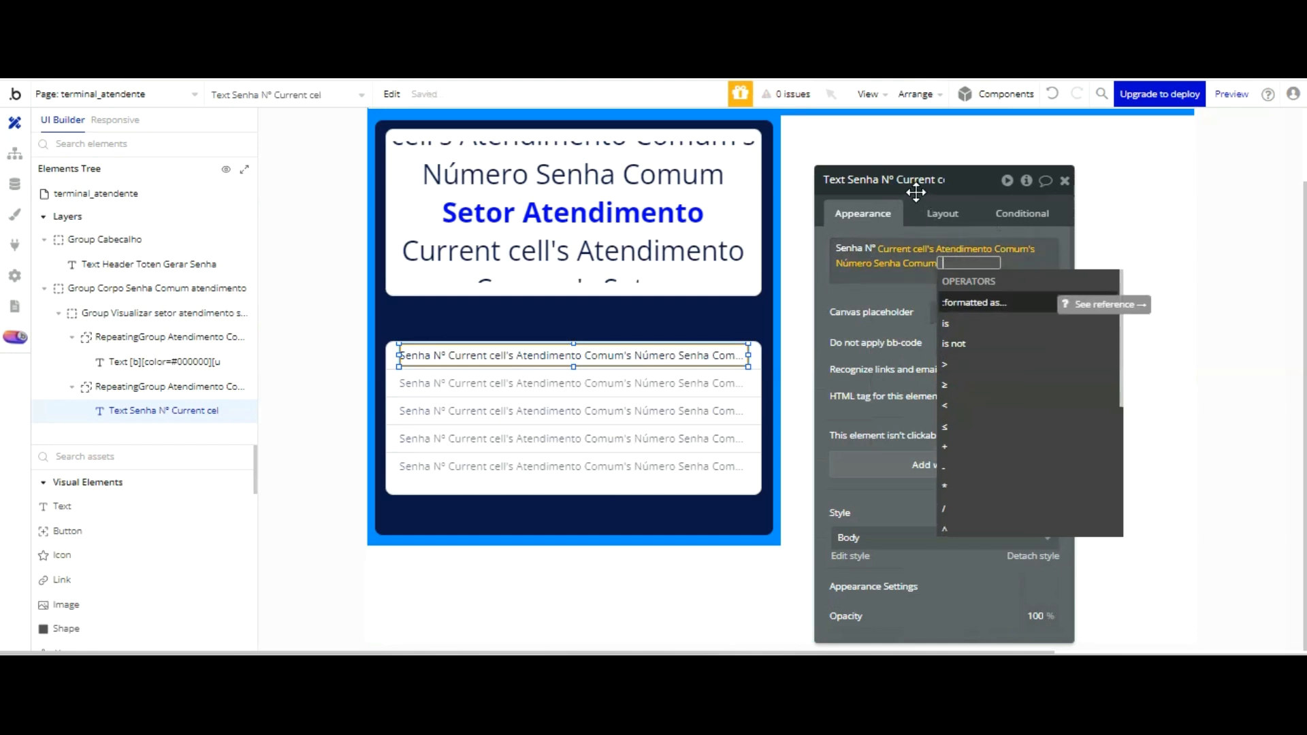
type(" S")
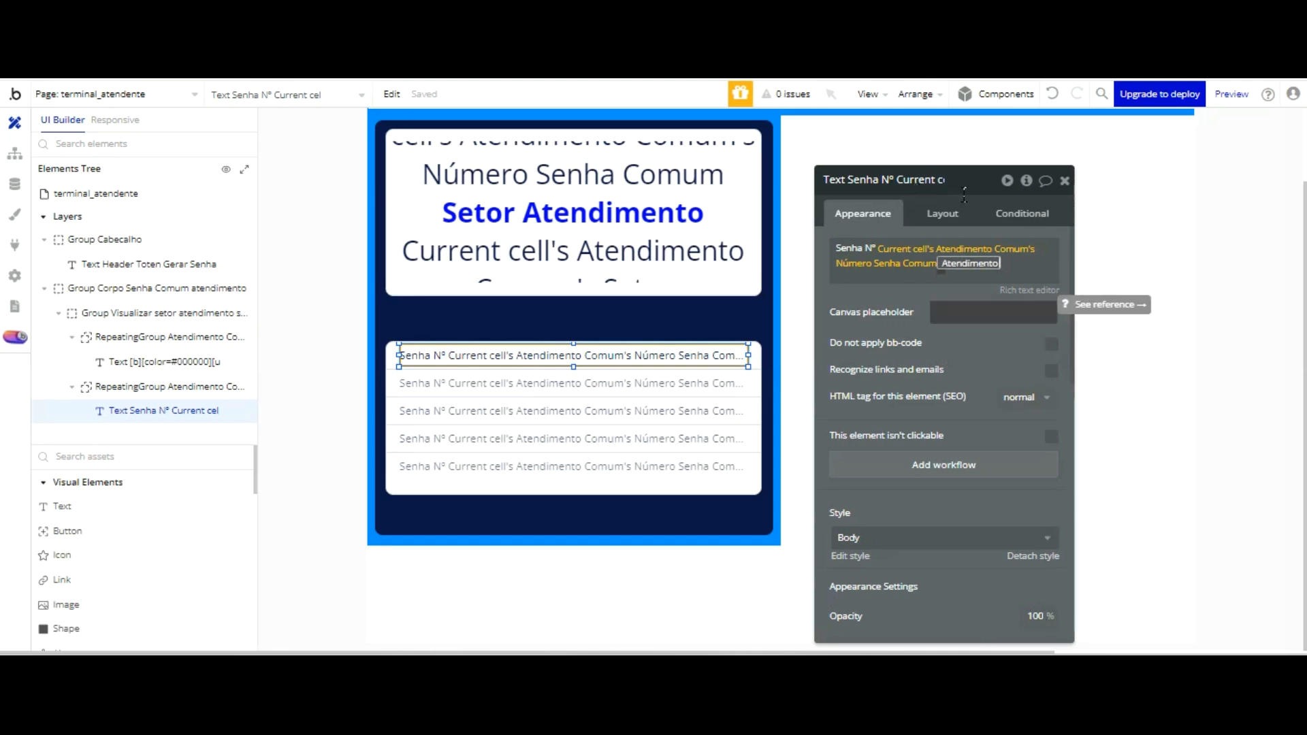
left_click(974, 170)
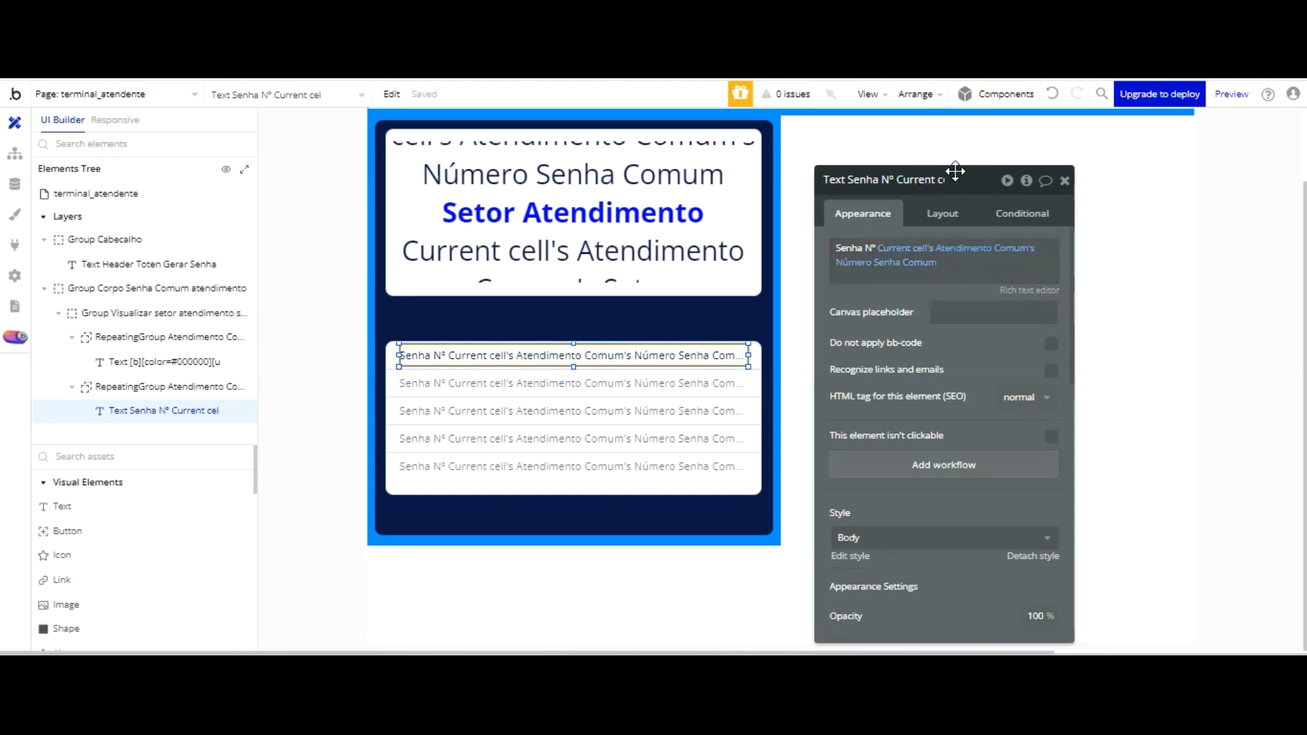
- Append " - Setor Atendimento" and the current cell's Atendimento Comum's Setor Atendimento to the row text
left_click(956, 153)
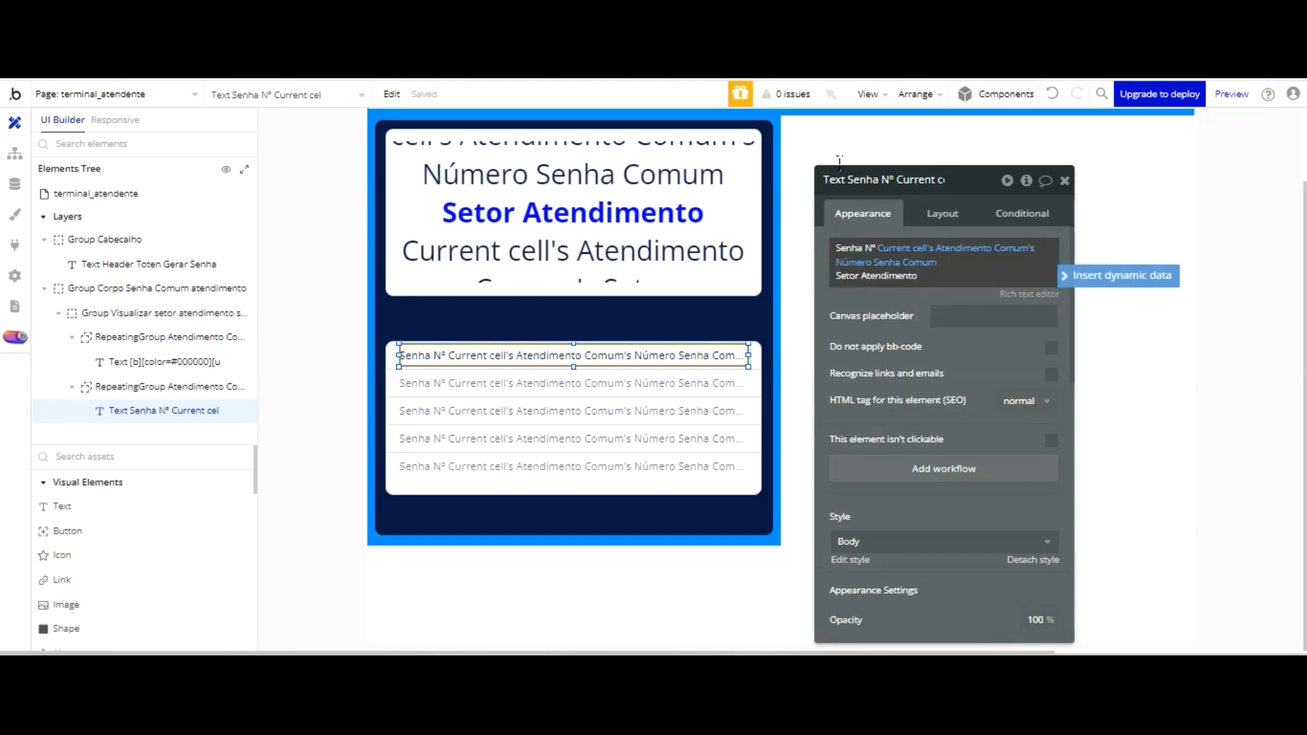
type("-")
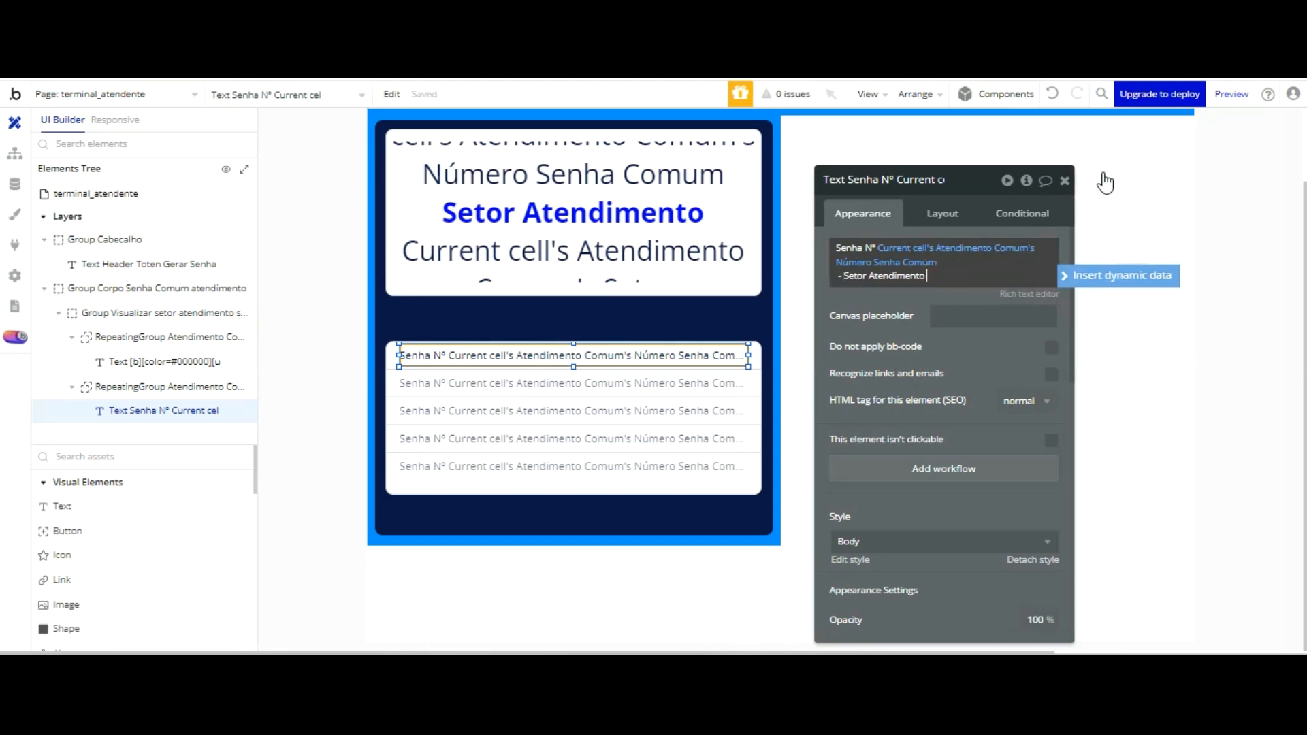
left_click(1109, 275)
left_click(975, 337)
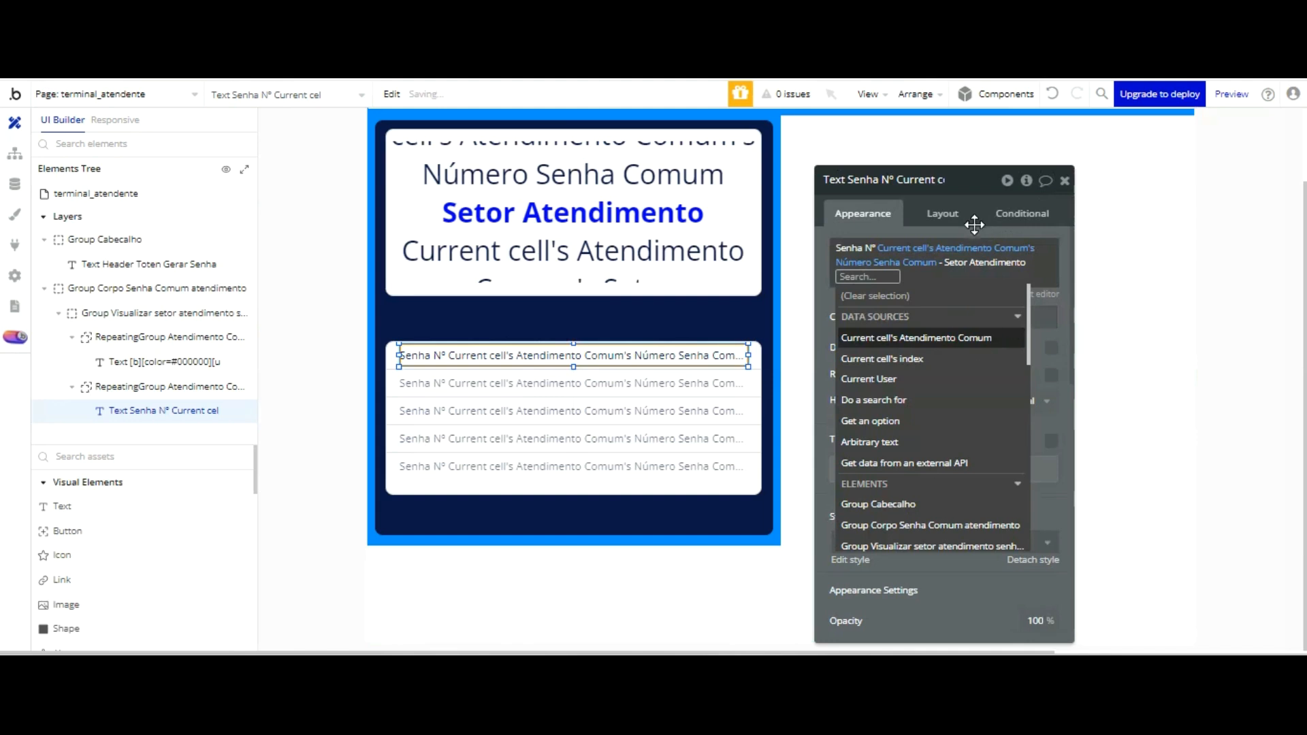
left_click(1035, 395)
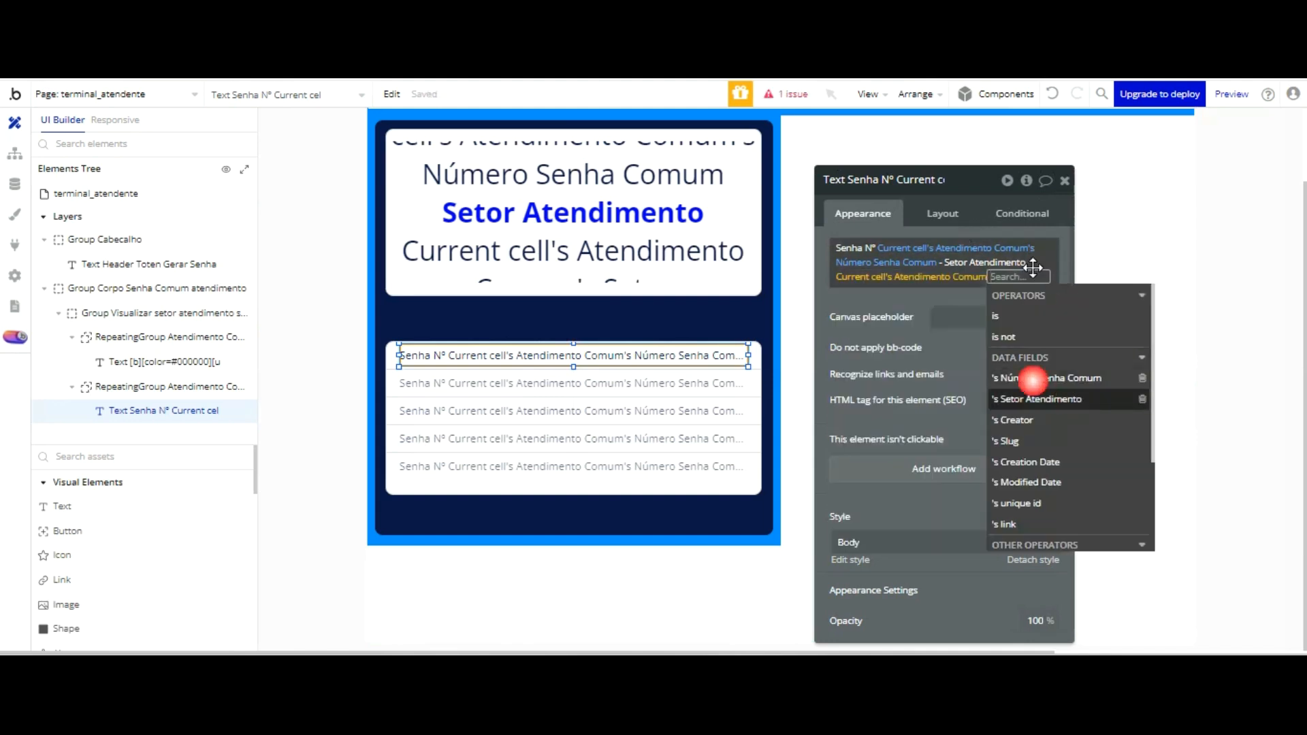
left_click(866, 209)
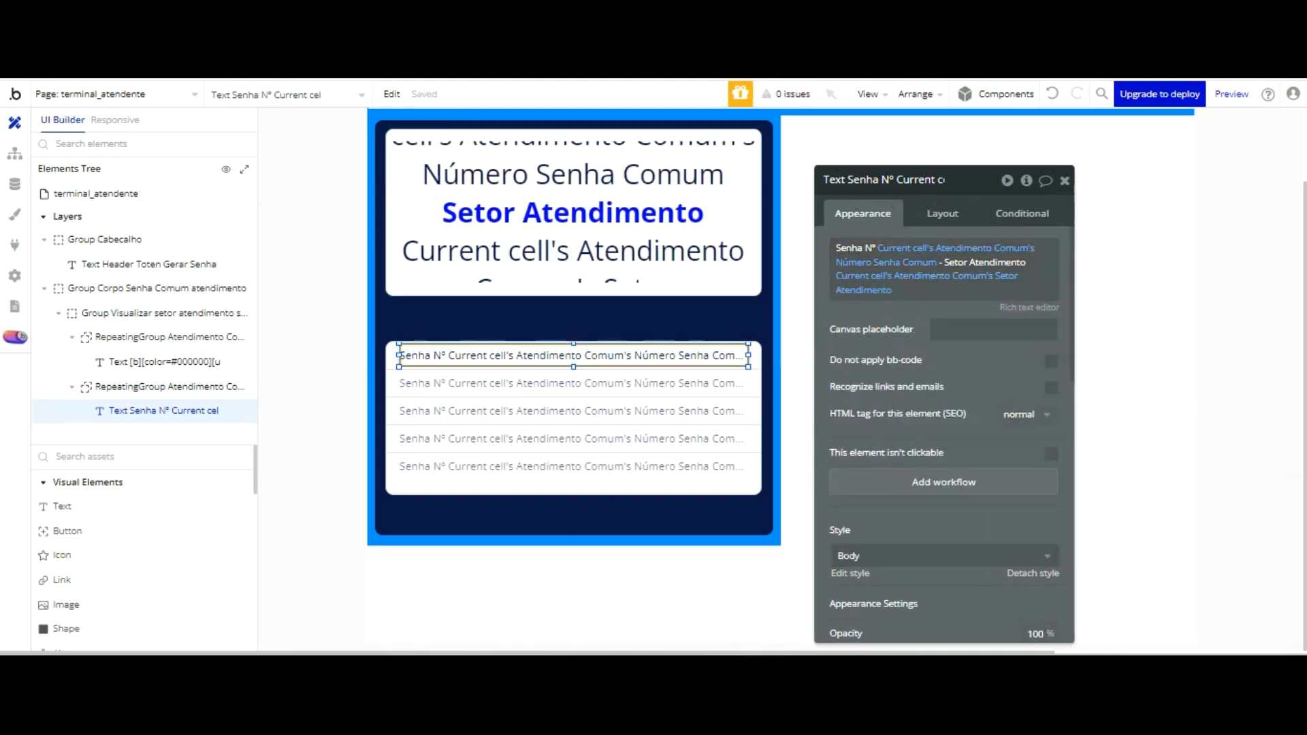
- Reload the terminal page preview to check the new row text in the lower list, and return to the editor
key("ctrl+Tab")
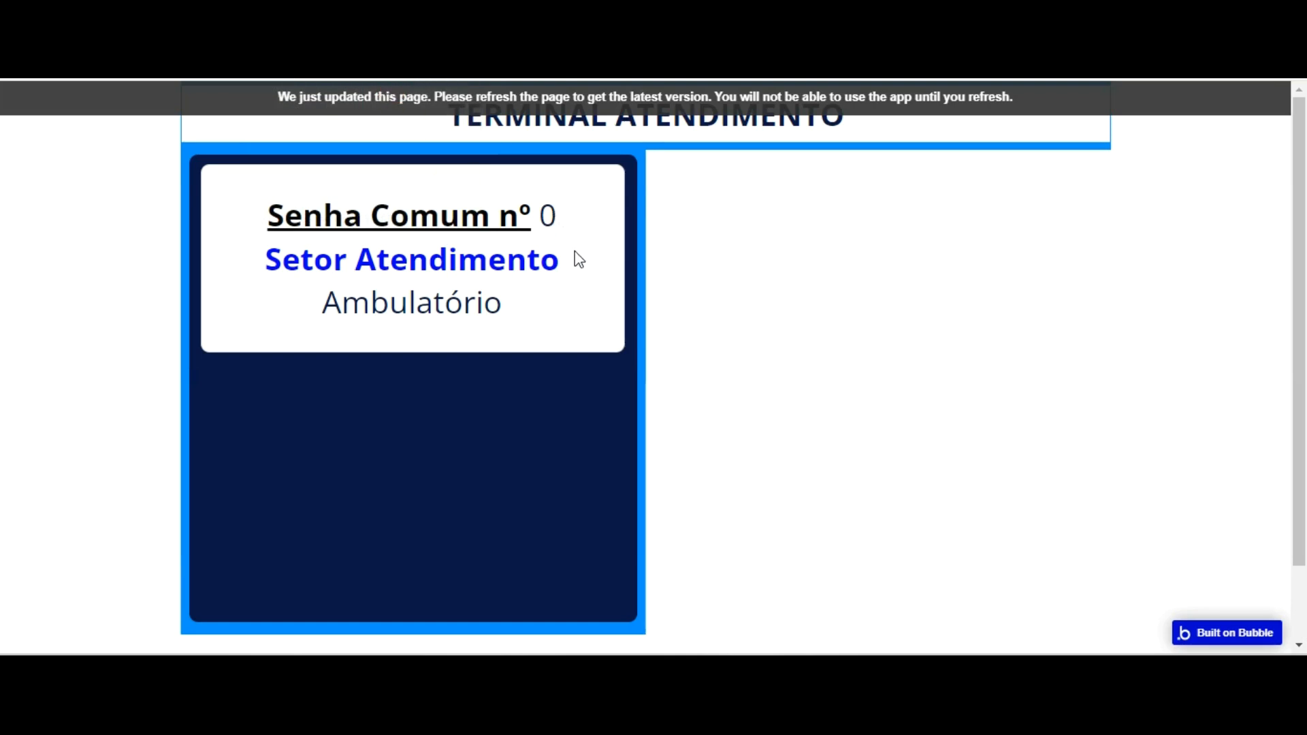
key("F5")
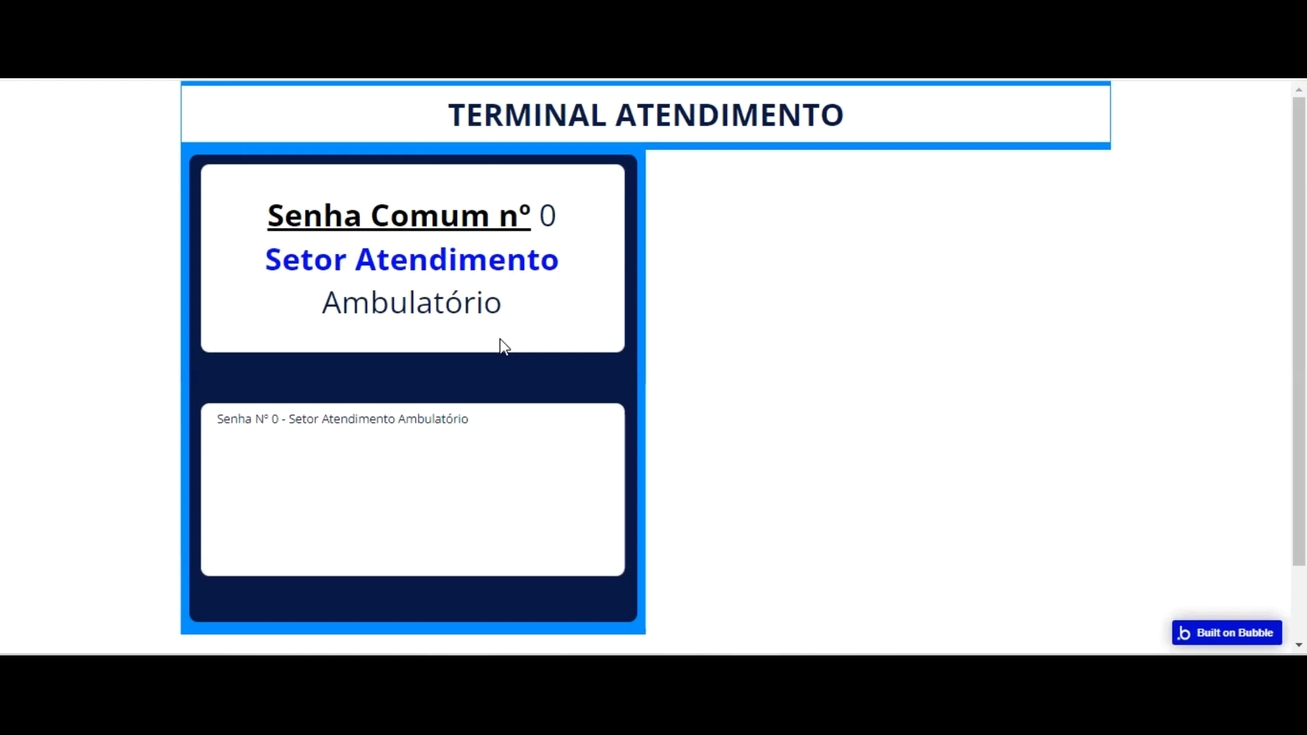
left_click(163, 20)
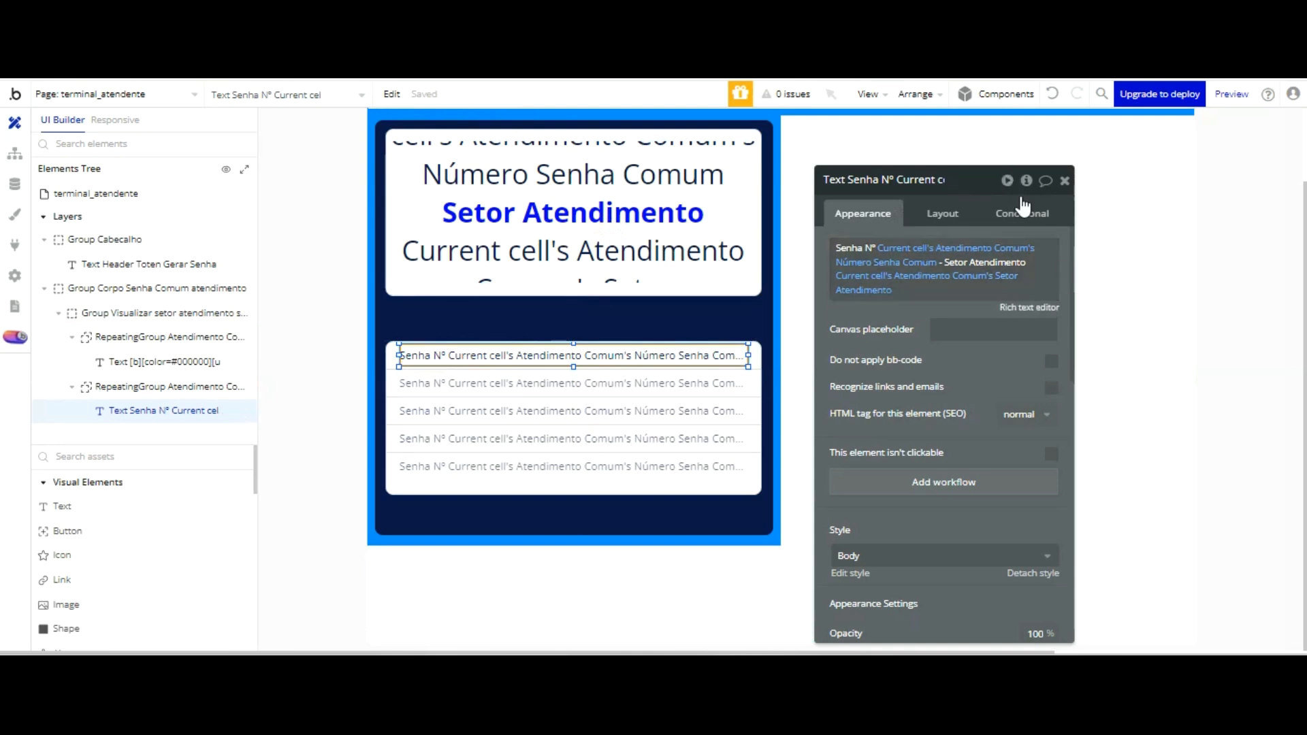
- Make the labels "Senha Nº" and "- Setor Atendimento" bold in the row text's rich text and save it
left_click(1028, 307)
key("ctrl+shift+Right")
key("ctrl+shift+Right")
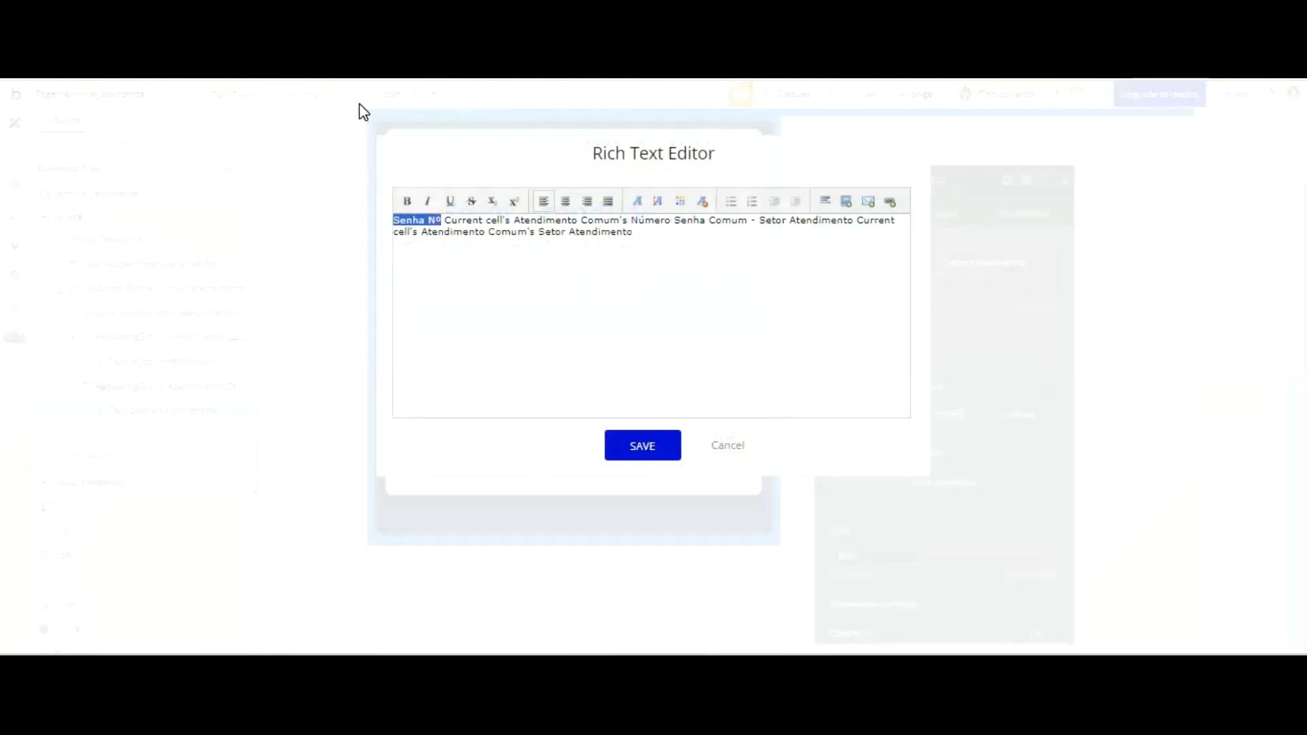
key("ctrl+b")
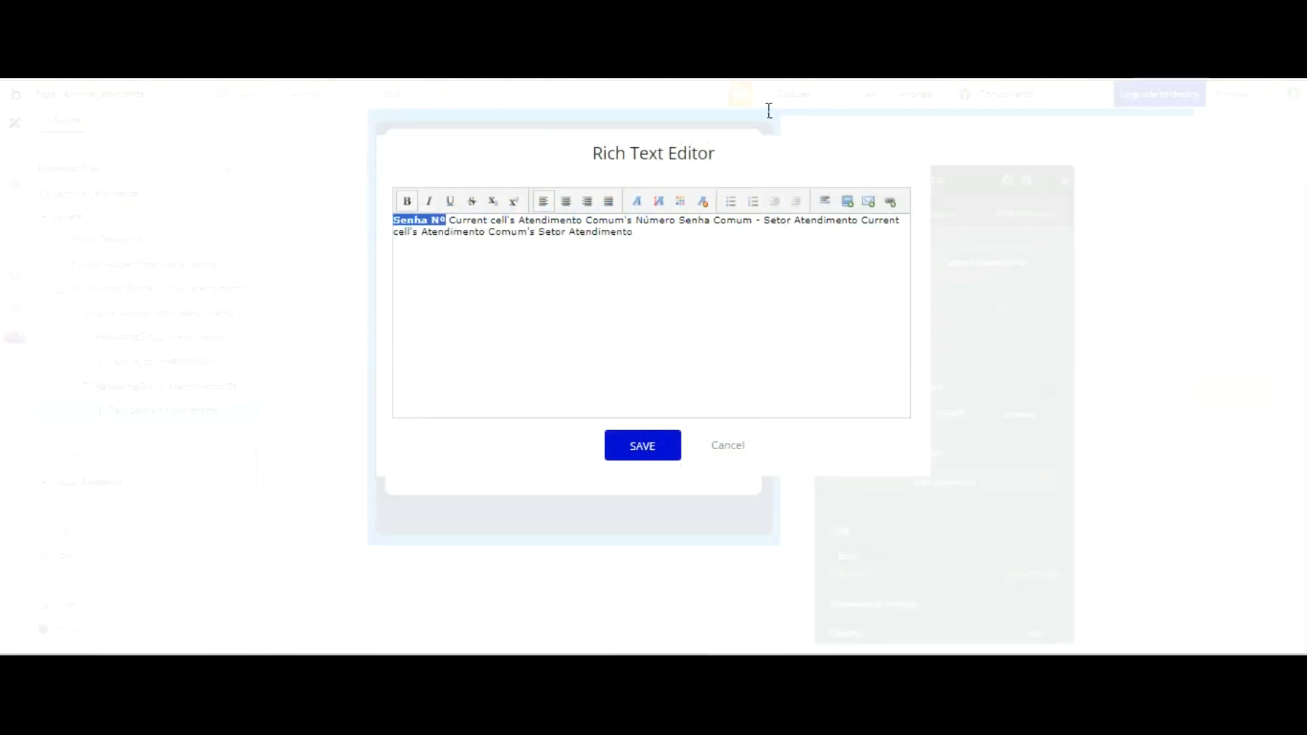
left_click_drag(754, 110, 866, 112)
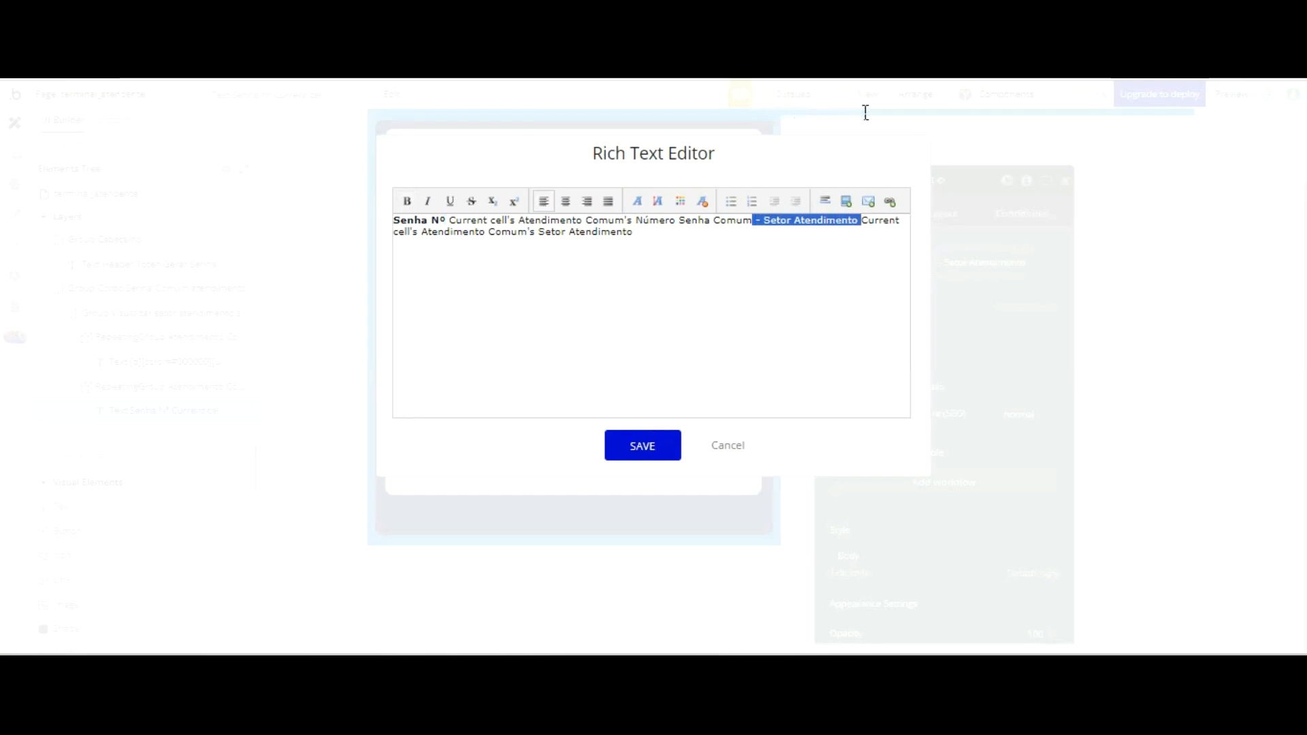
key("ctrl+b")
left_click(775, 152)
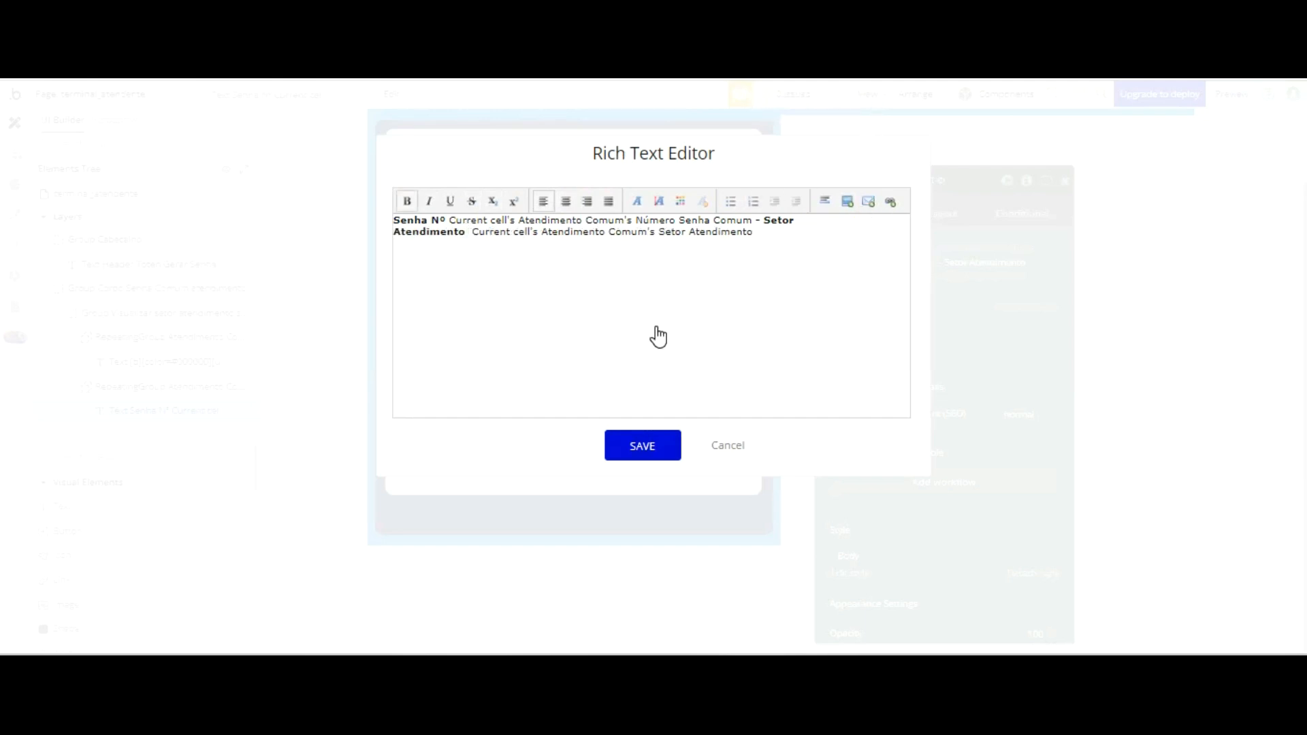
left_click(651, 440)
- Reload the preview to check the bold labels in the lower list, and return to the editor
key("ctrl+Tab")
left_click(462, 259)
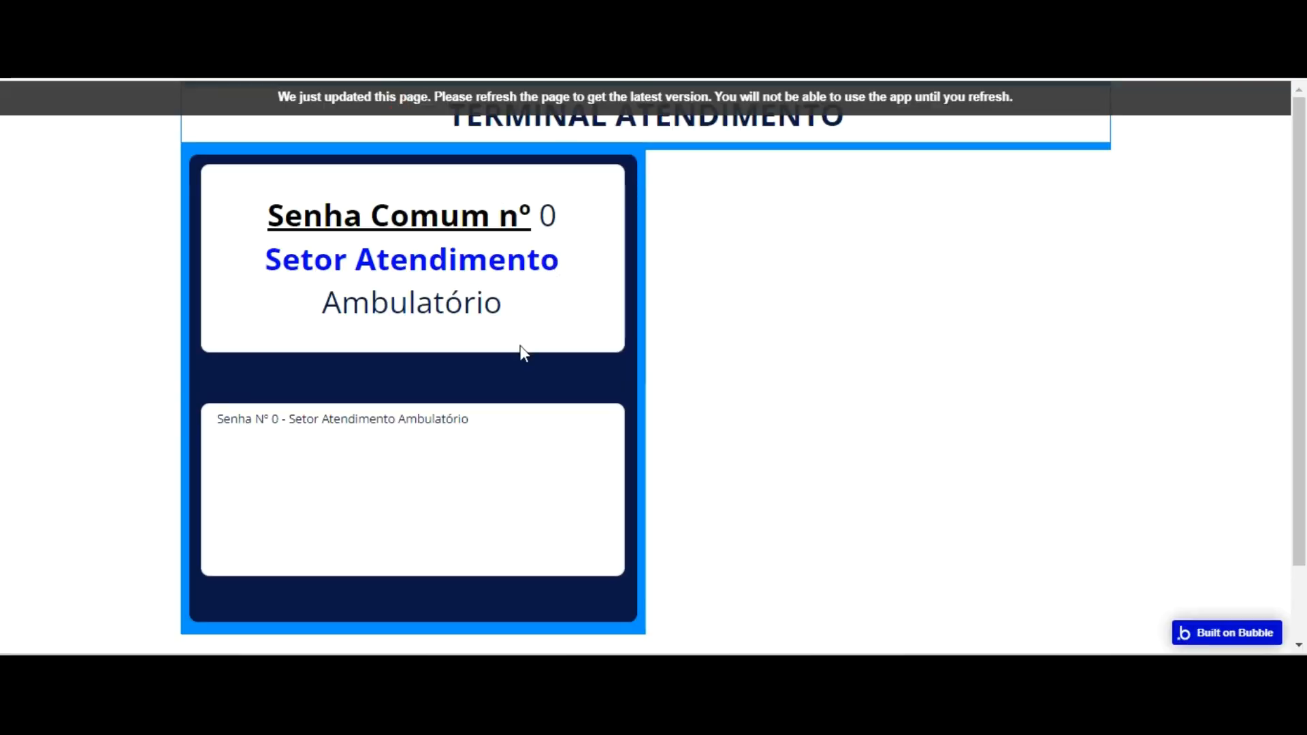
key("F5")
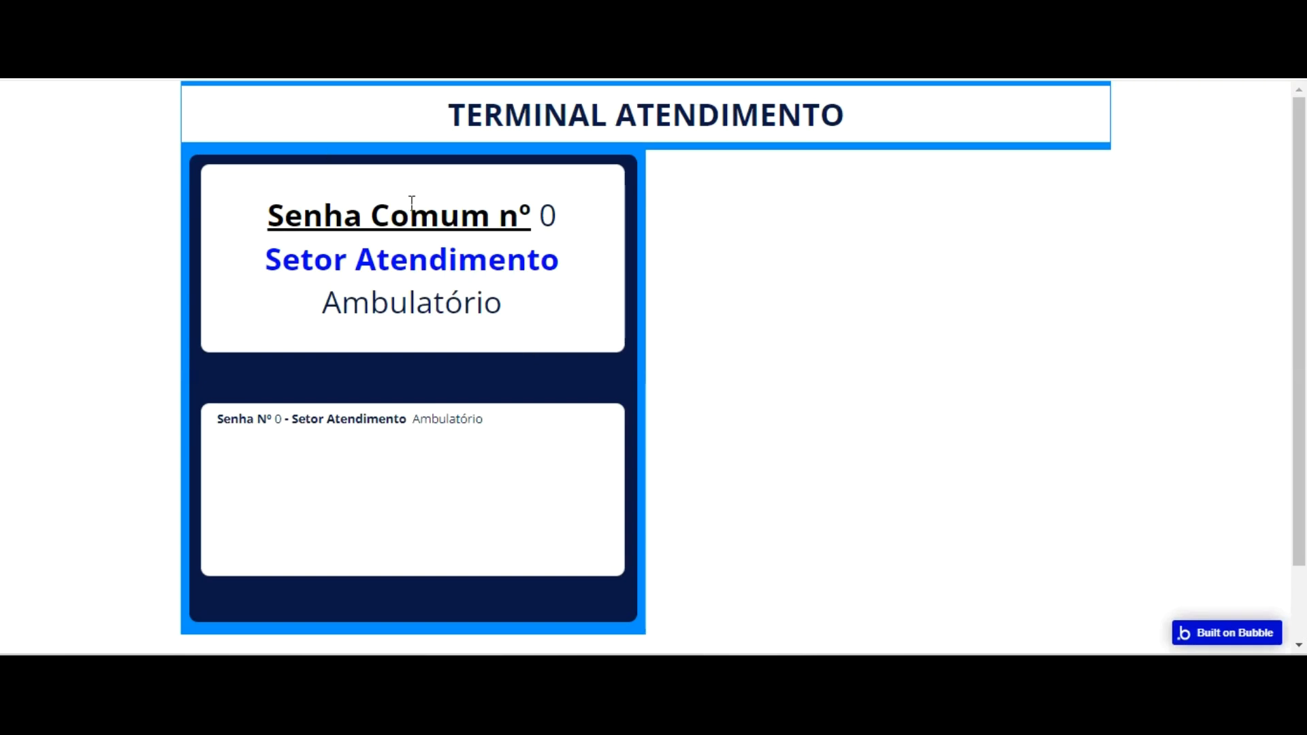
left_click(333, 69)
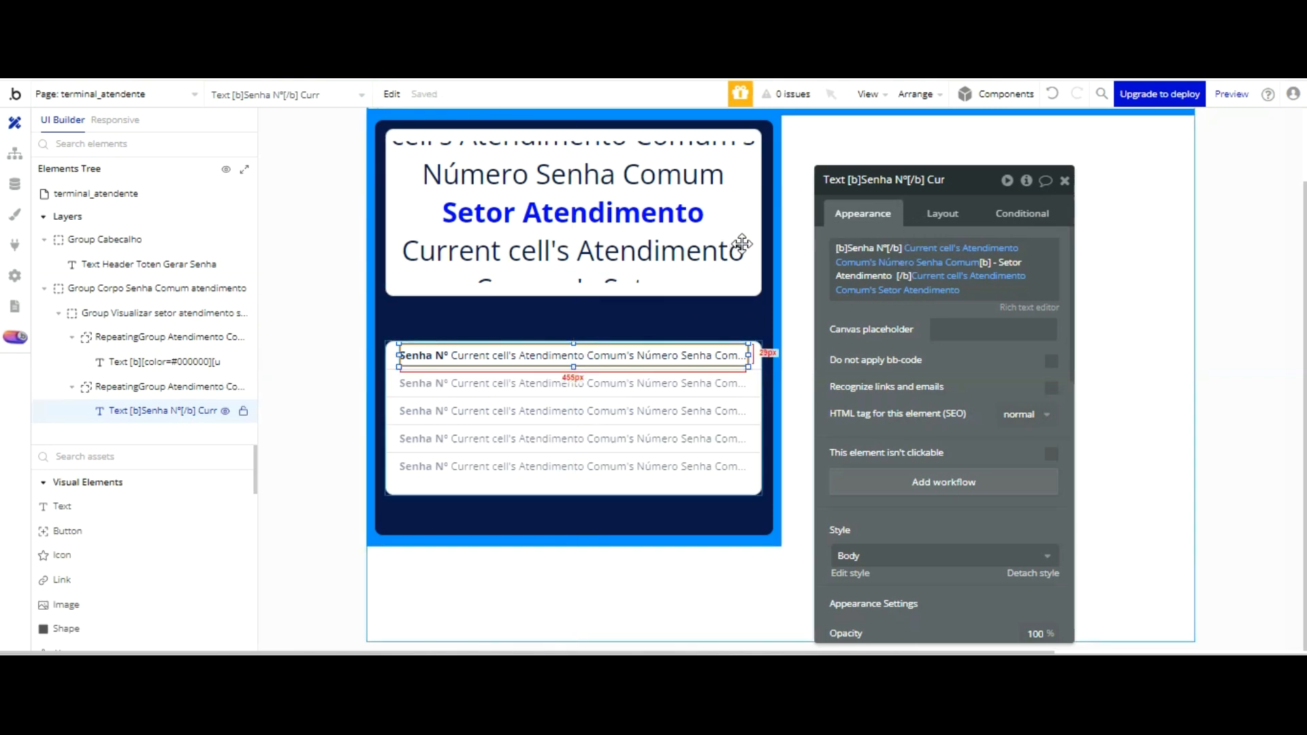
- Set the row text's font size to 16 px and check it in the preview
left_click_drag(749, 245, 747, 245)
scroll(920, 379, "down", 5)
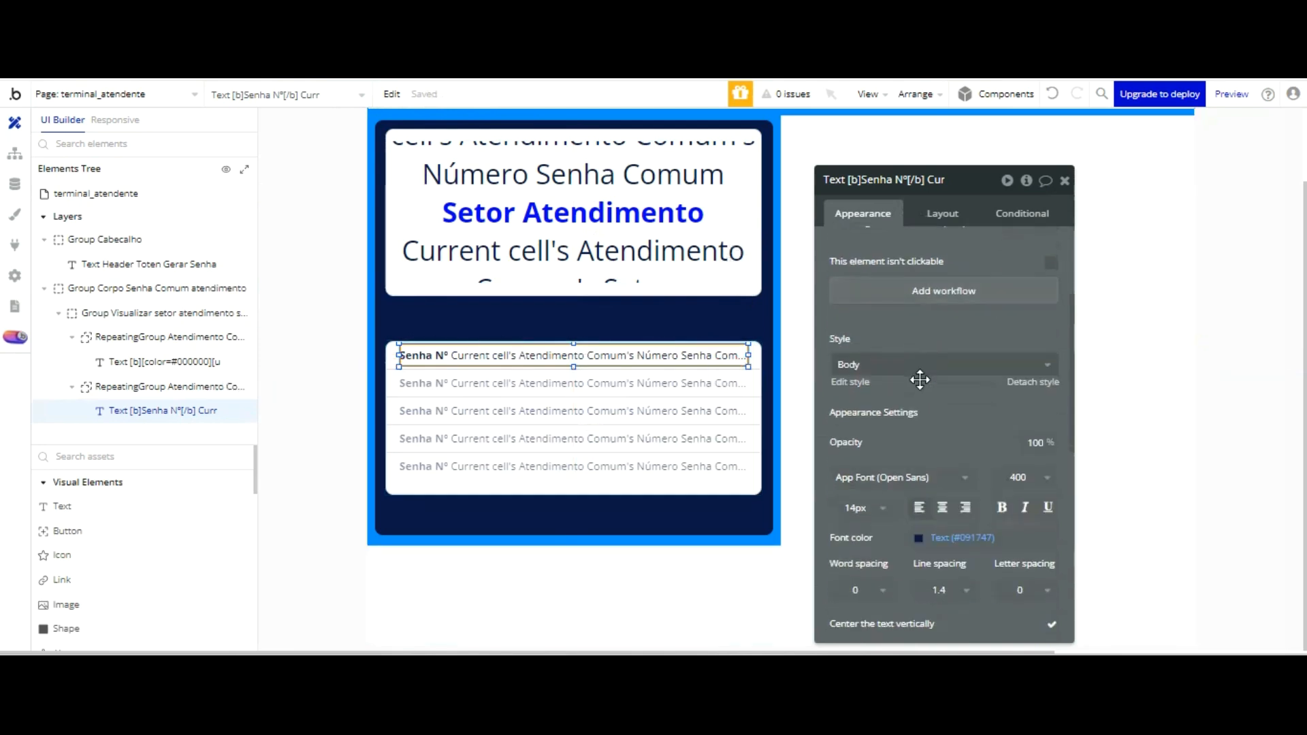
left_click(856, 508)
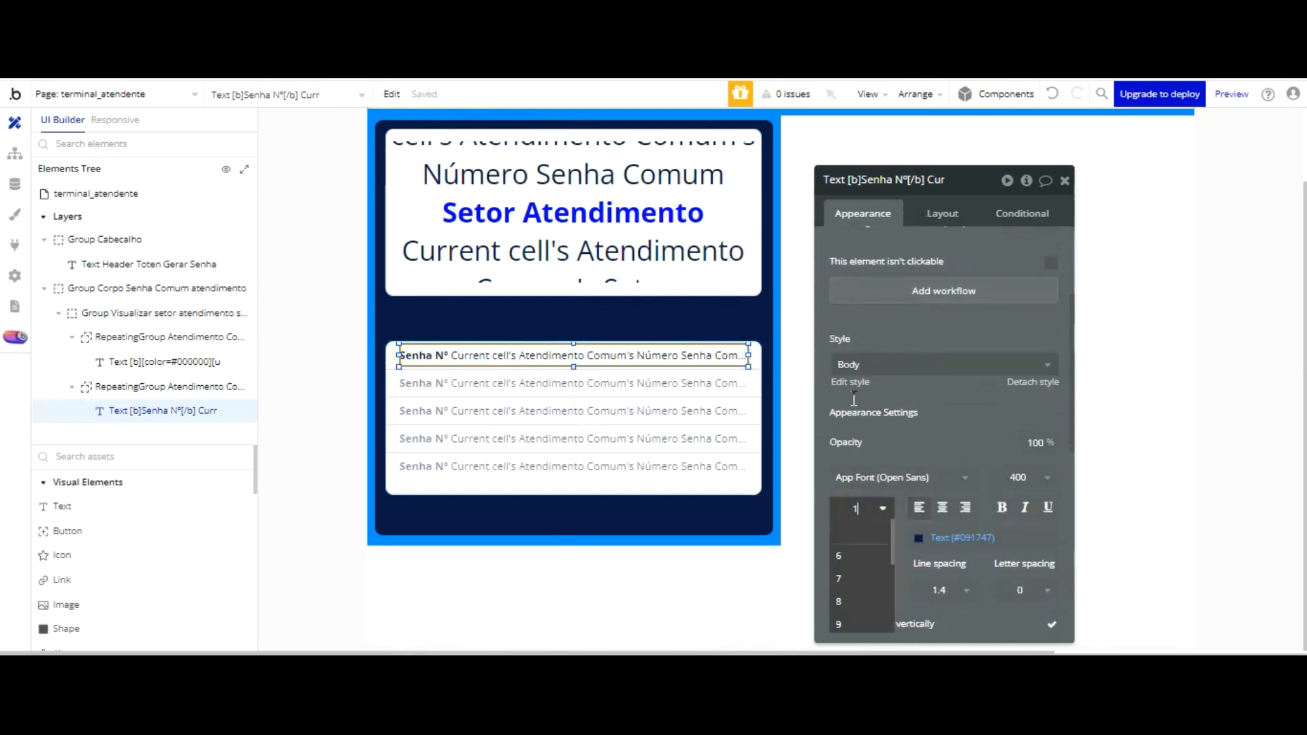
type("16")
key("Return")
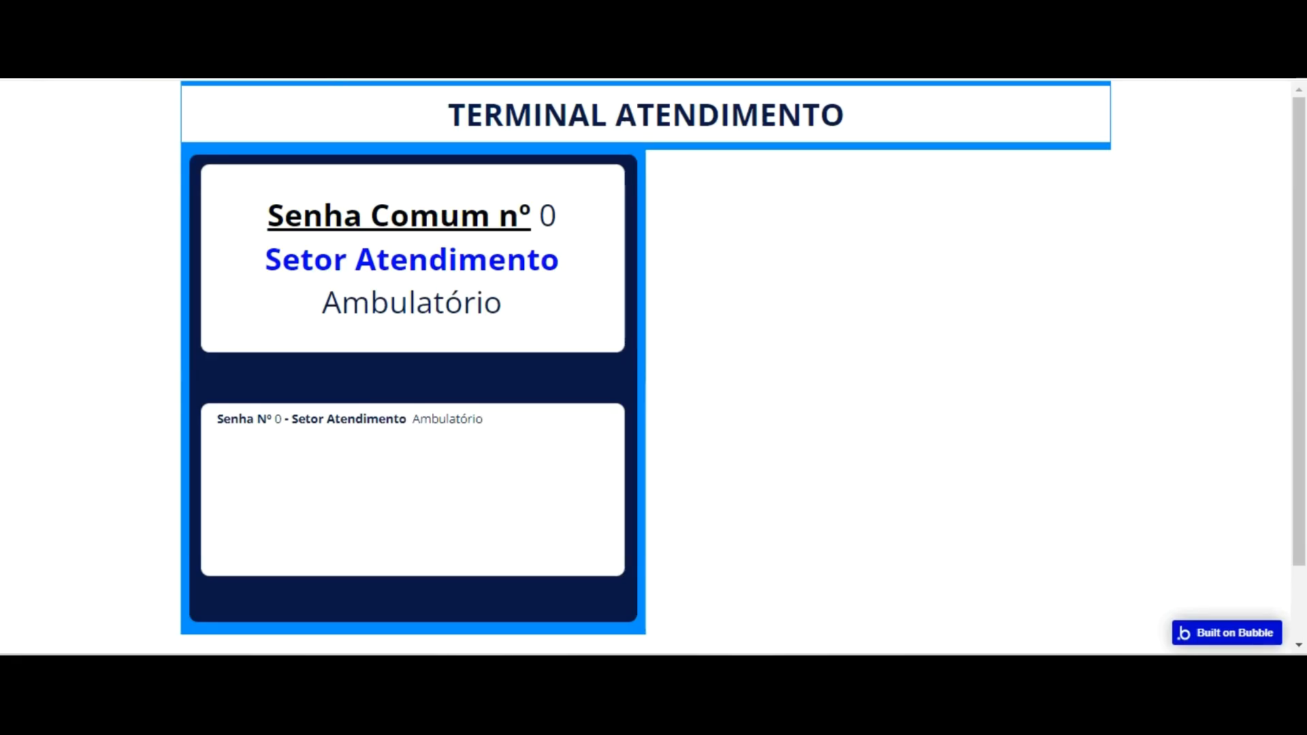
left_click(385, 90)
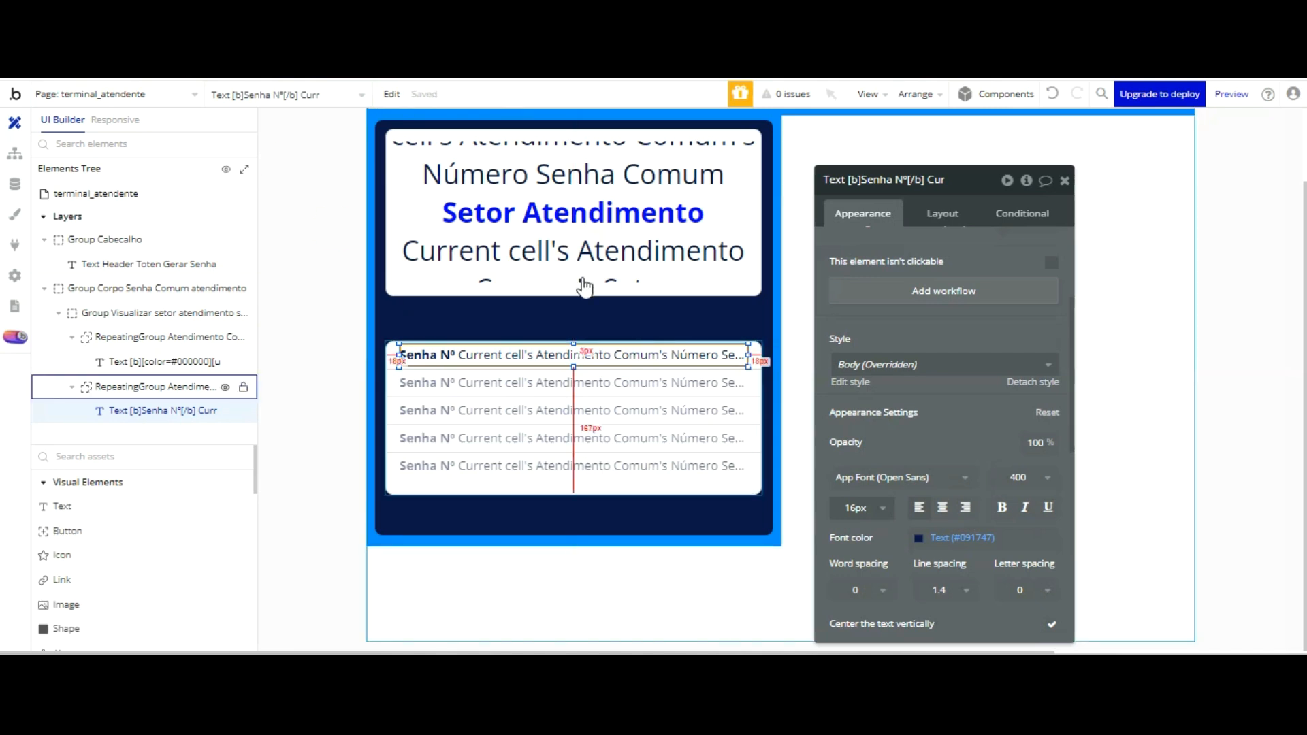
- Try narrowing the row text element evenly from both sides in two passes, reloading the preview after each
left_click_drag(401, 244, 440, 243)
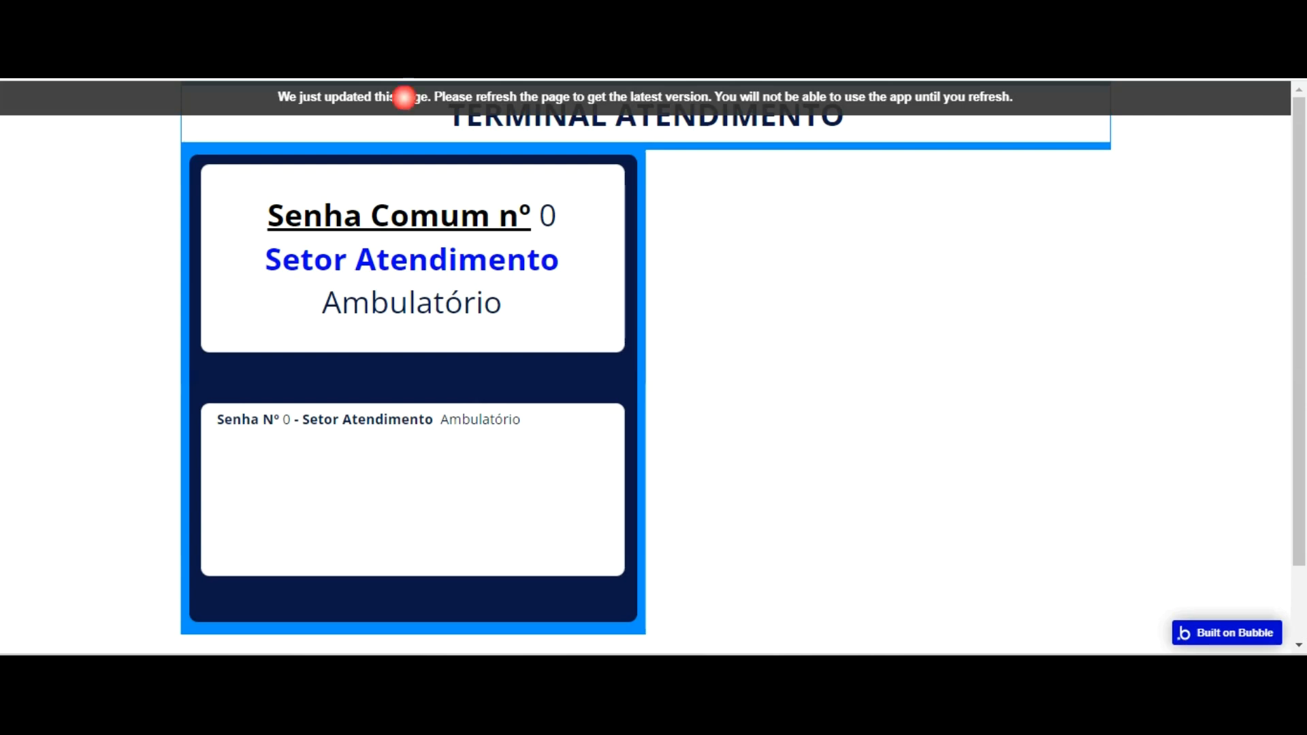
key("F5")
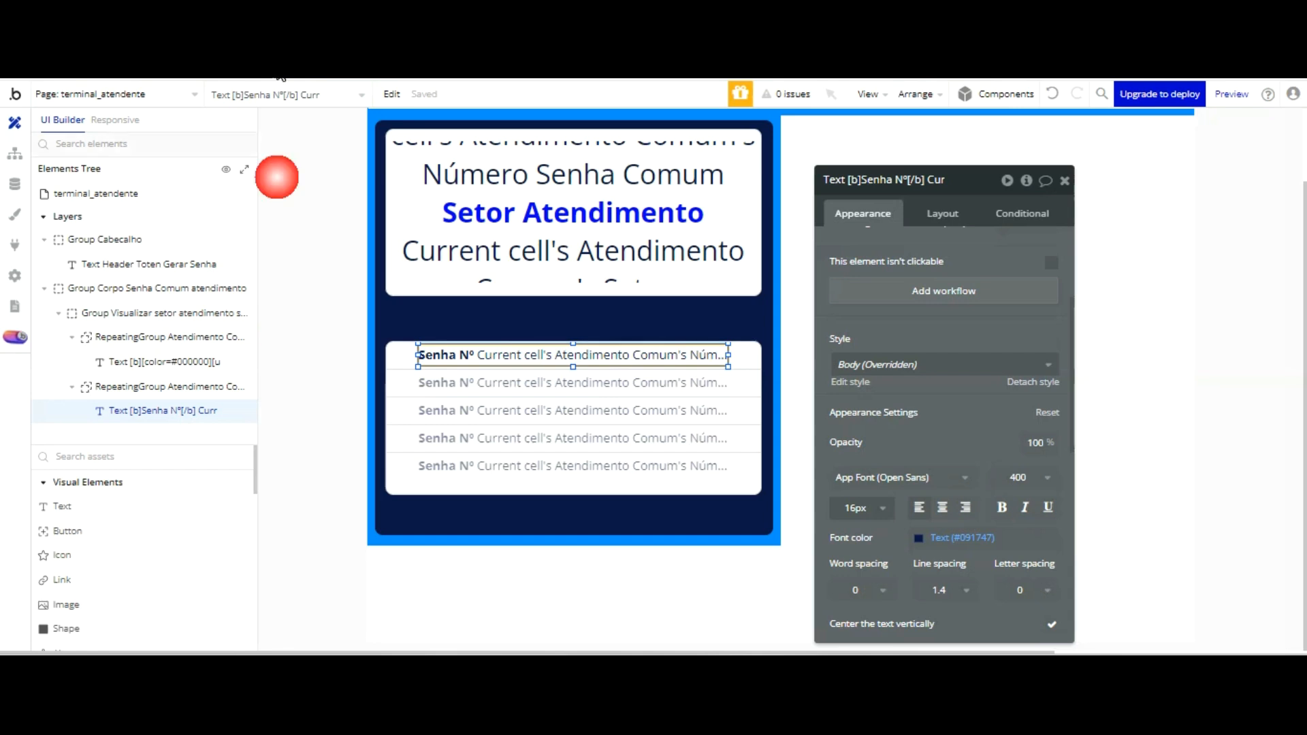
left_click_drag(418, 355, 442, 355)
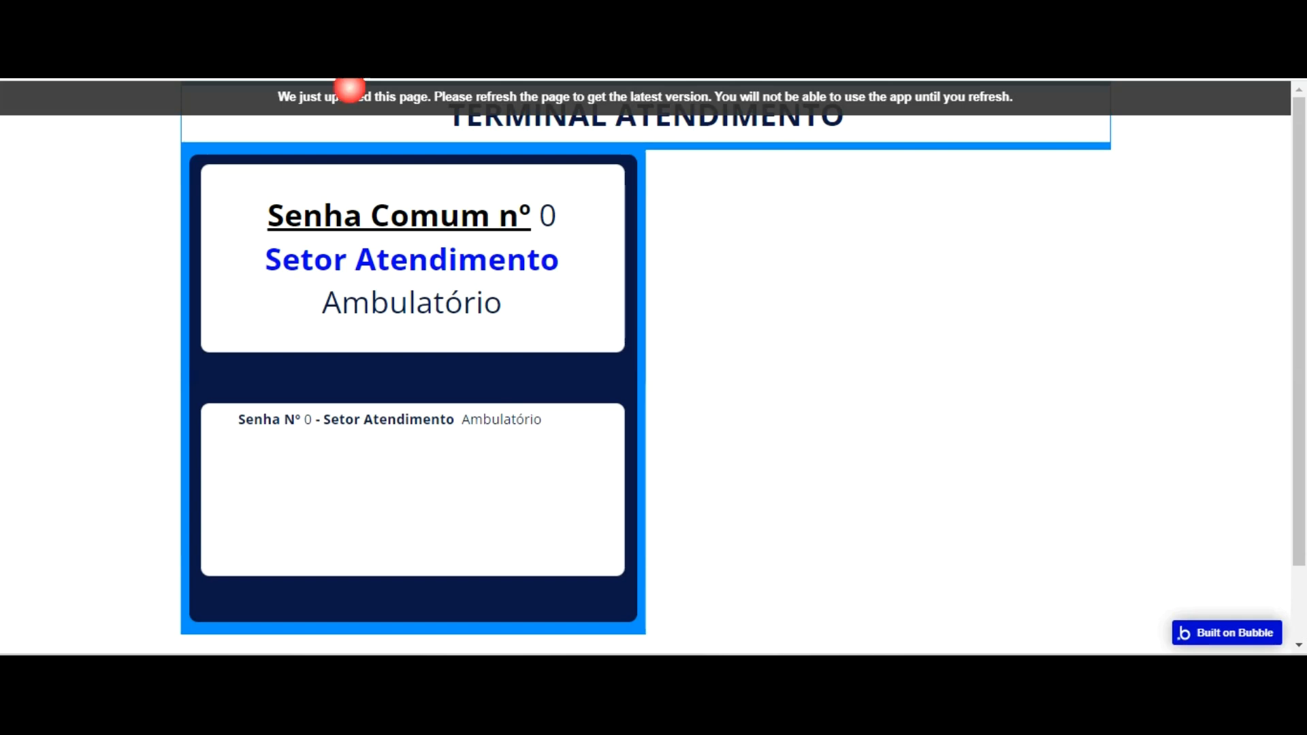
key("F5")
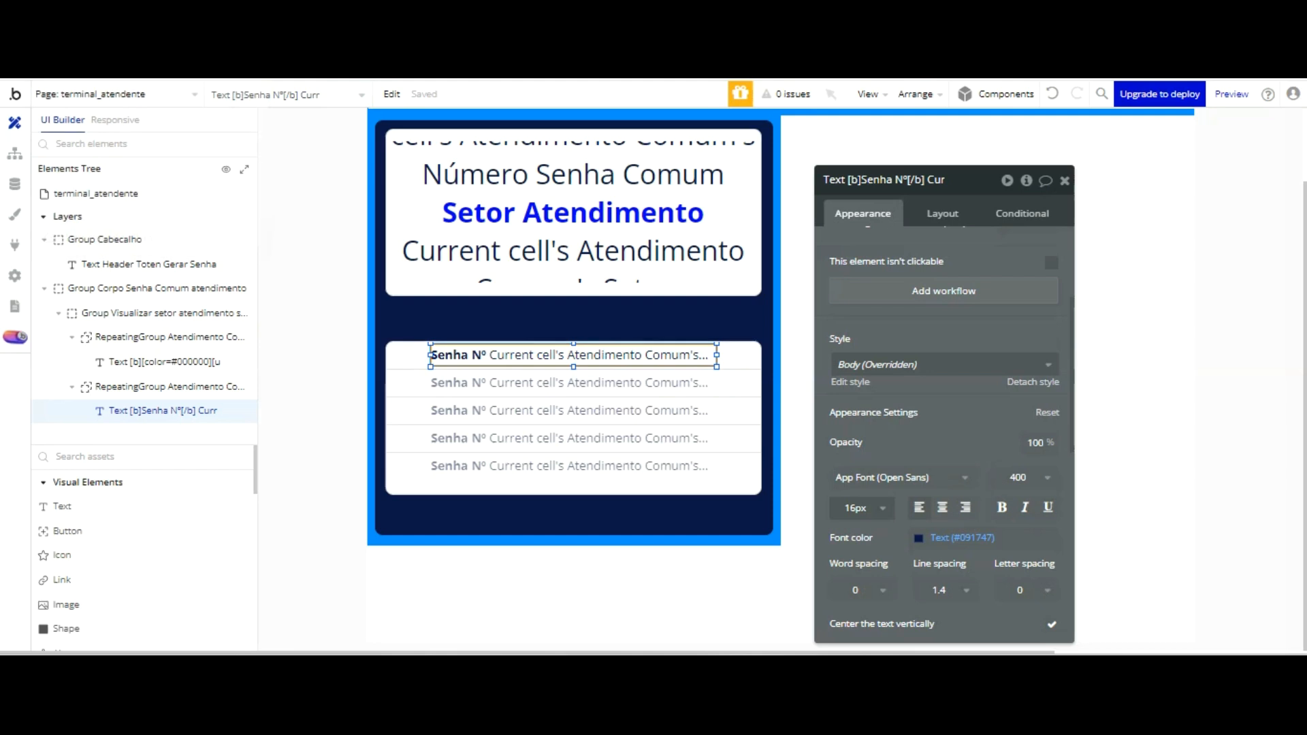
- Widen the row text element to about 465 px so it nearly spans the row, and close its properties
left_click_drag(430, 355, 396, 354)
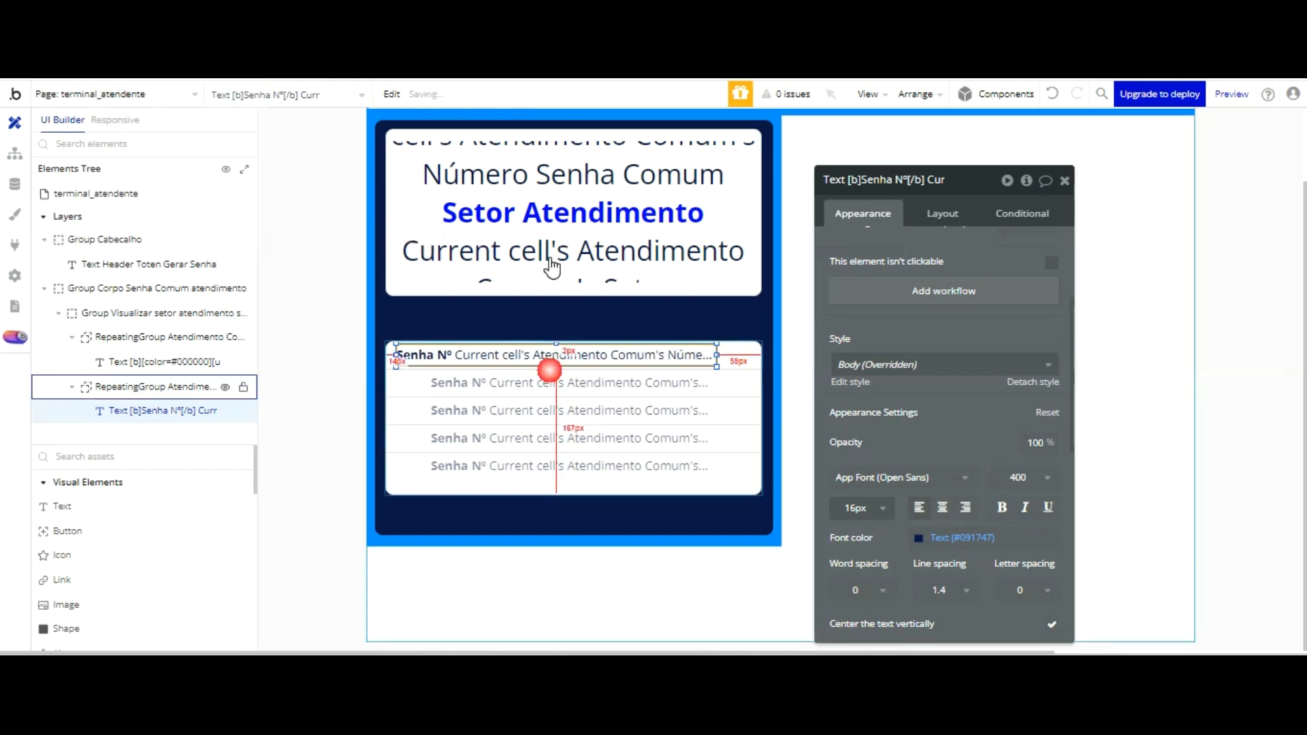
mouse_move(717, 355)
left_mouse_down()
mouse_move(752, 355)
mouse_move(727, 355)
left_mouse_up()
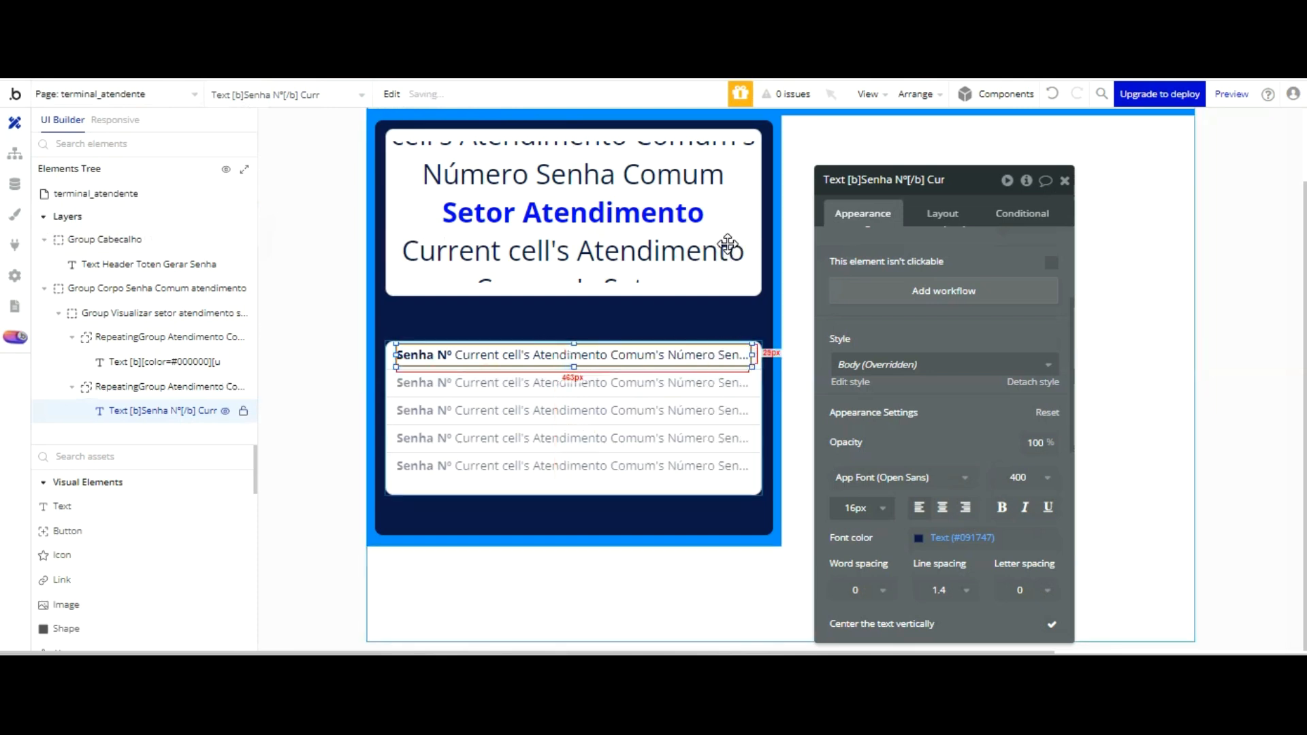
left_click(962, 224)
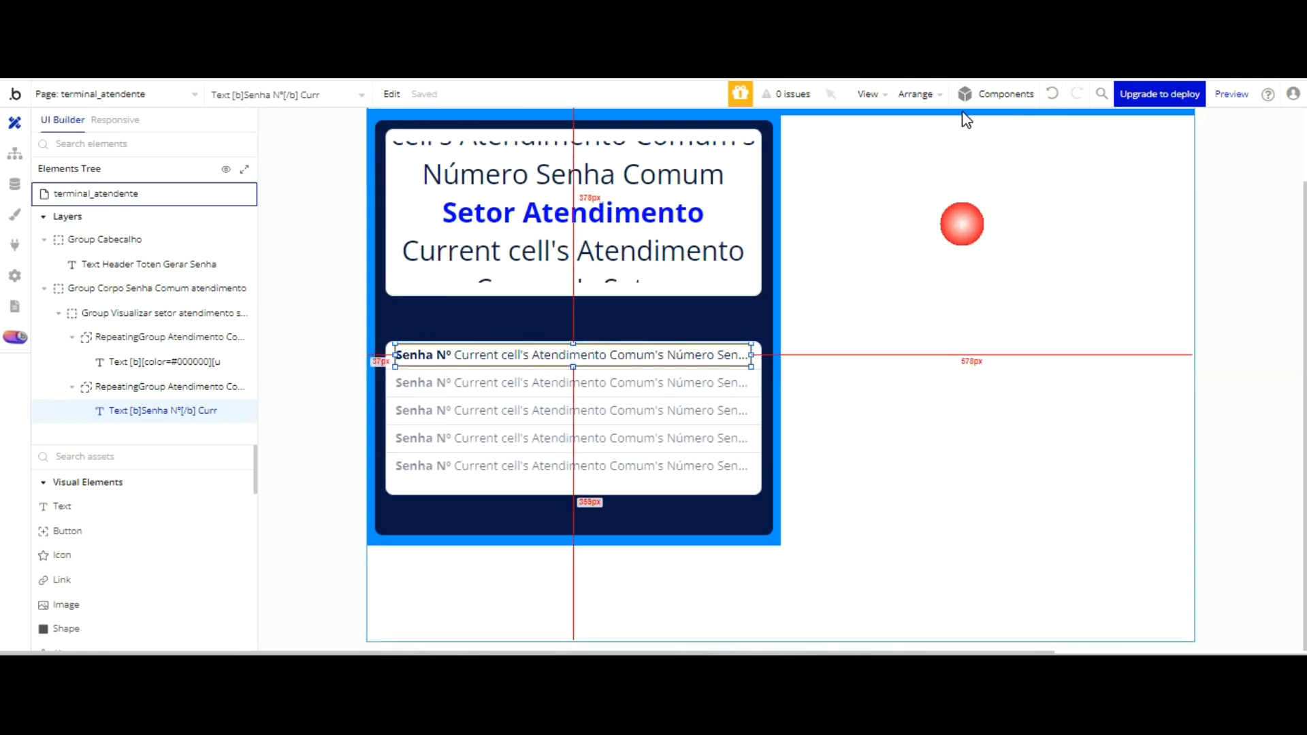
- Duplicate the whole Group Corpo Senha Comum atendimento with its two repeating groups on the page
scroll(878, 243, "up", 2)
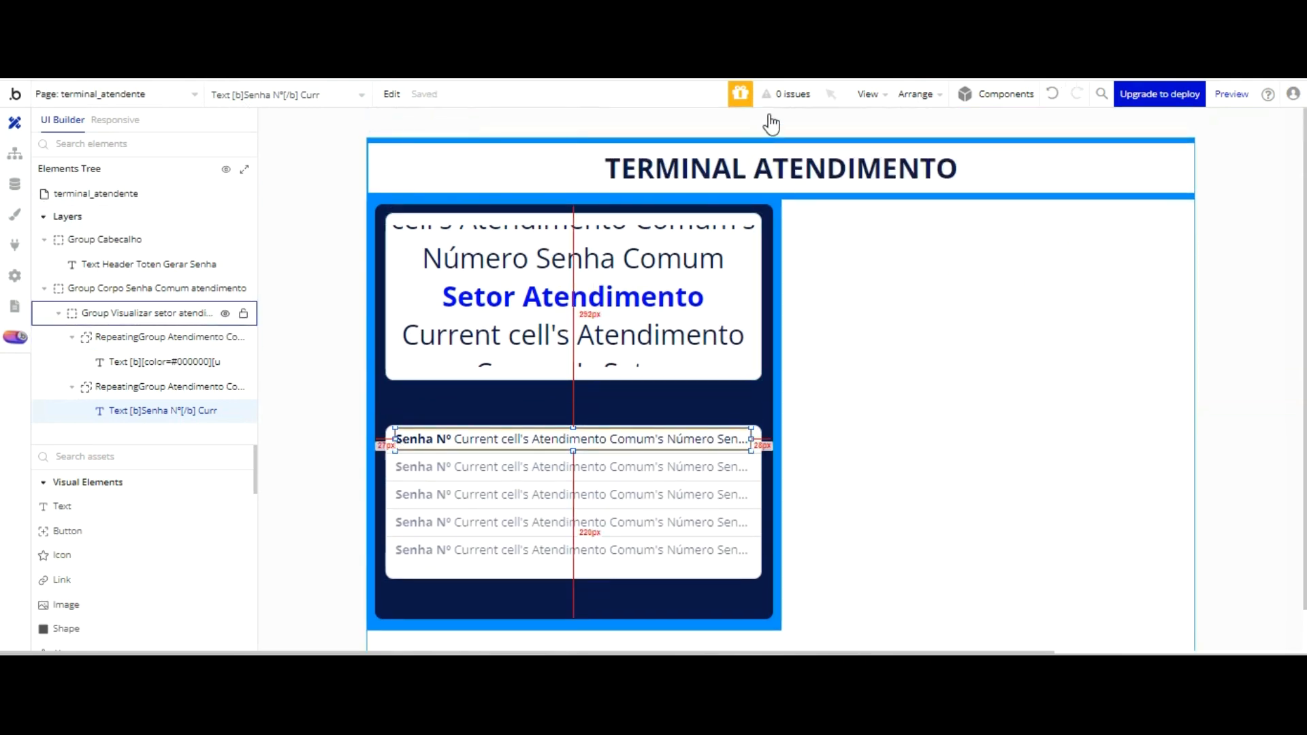
left_click(136, 288)
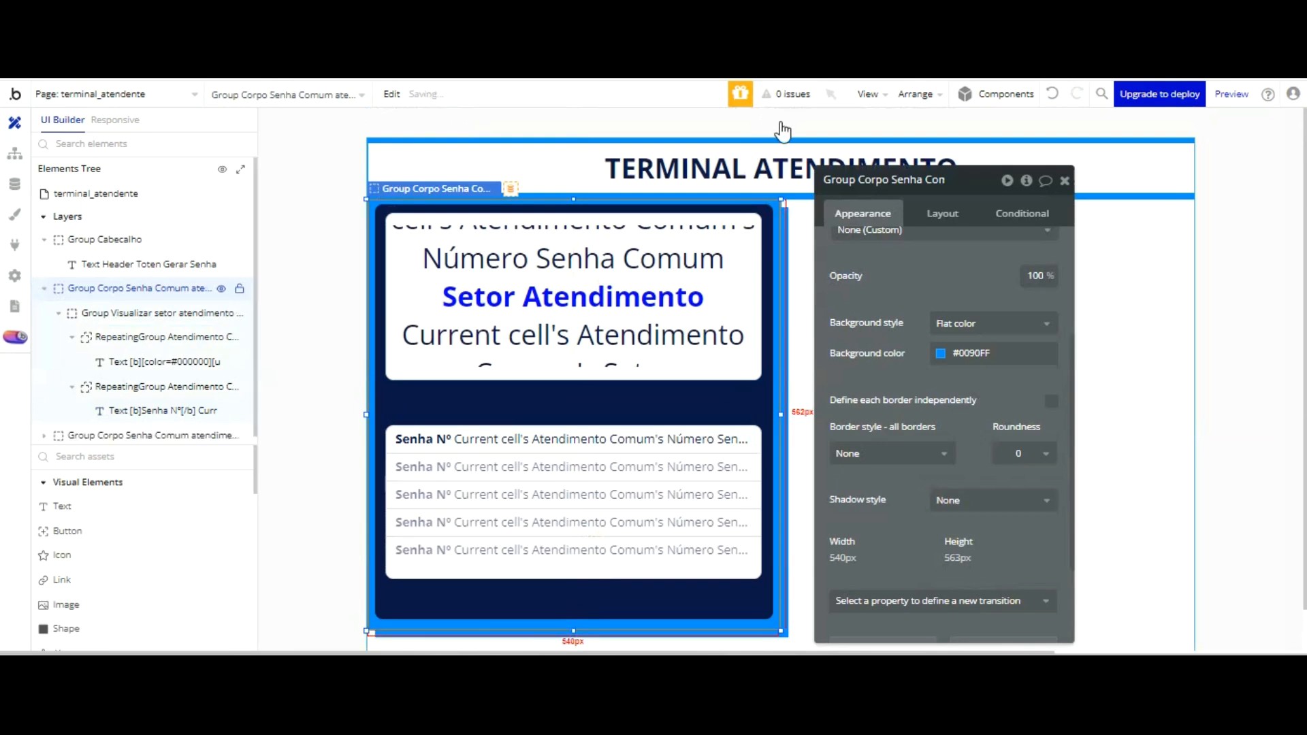
key("ctrl+c")
key("ctrl+v")
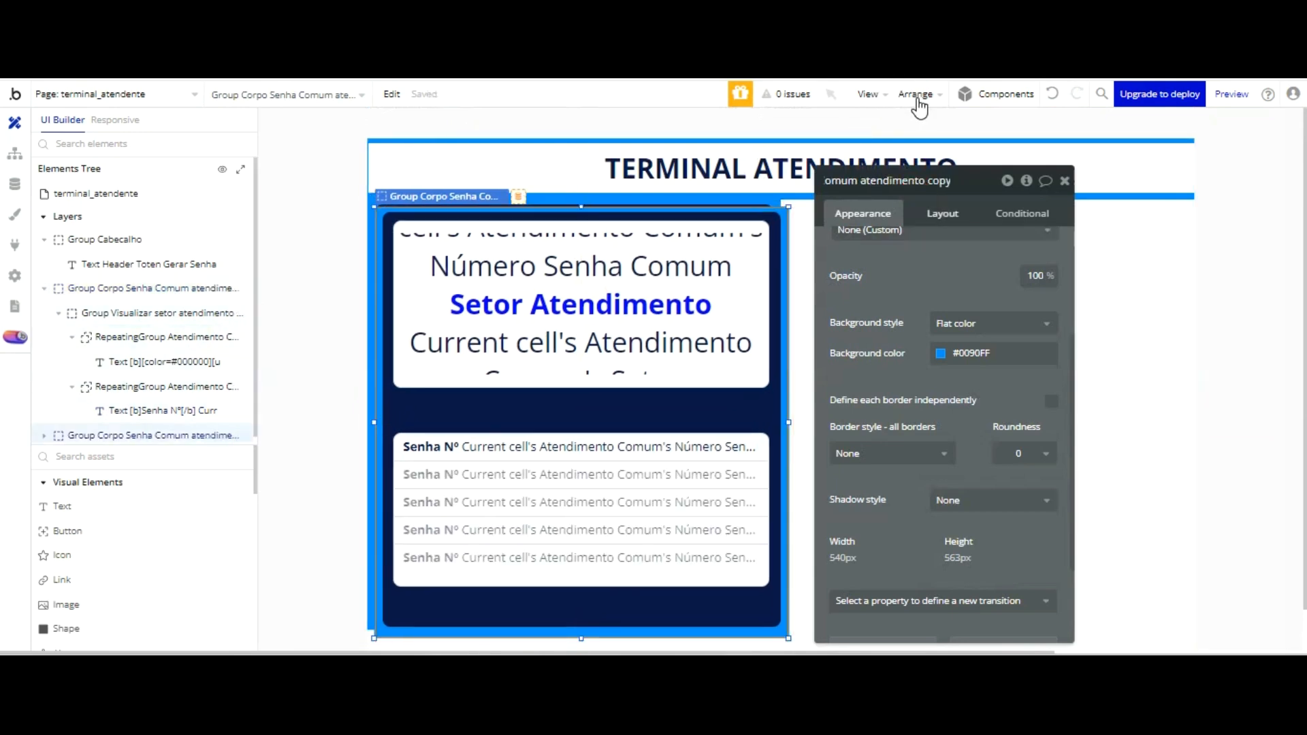
- Rename the duplicated group to Group Corpo Senha Prioridade atendimento and close its properties
key("BackSpace")
key("BackSpace")
key("BackSpace")
key("BackSpace")
key("BackSpace")
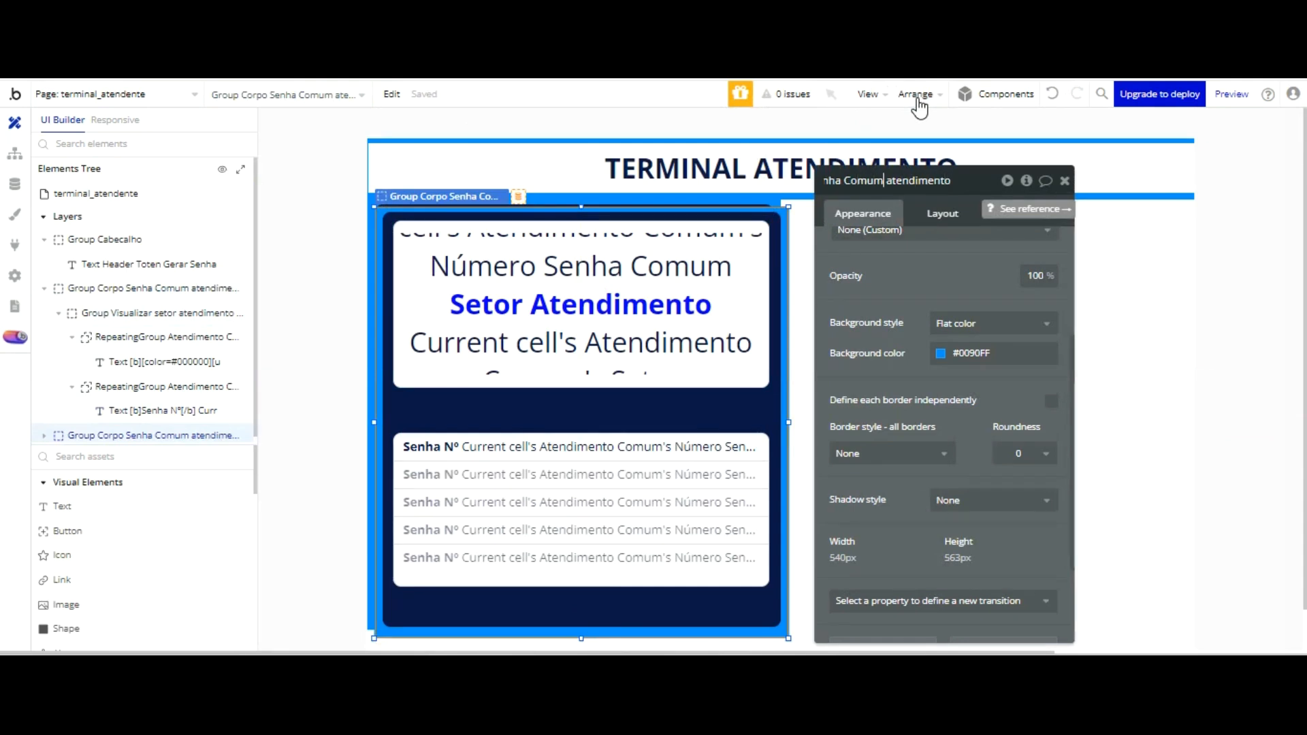
key("BackSpace")
key("BackSpace")
key("BackSpace")
type("Prioridade")
left_click(1063, 181)
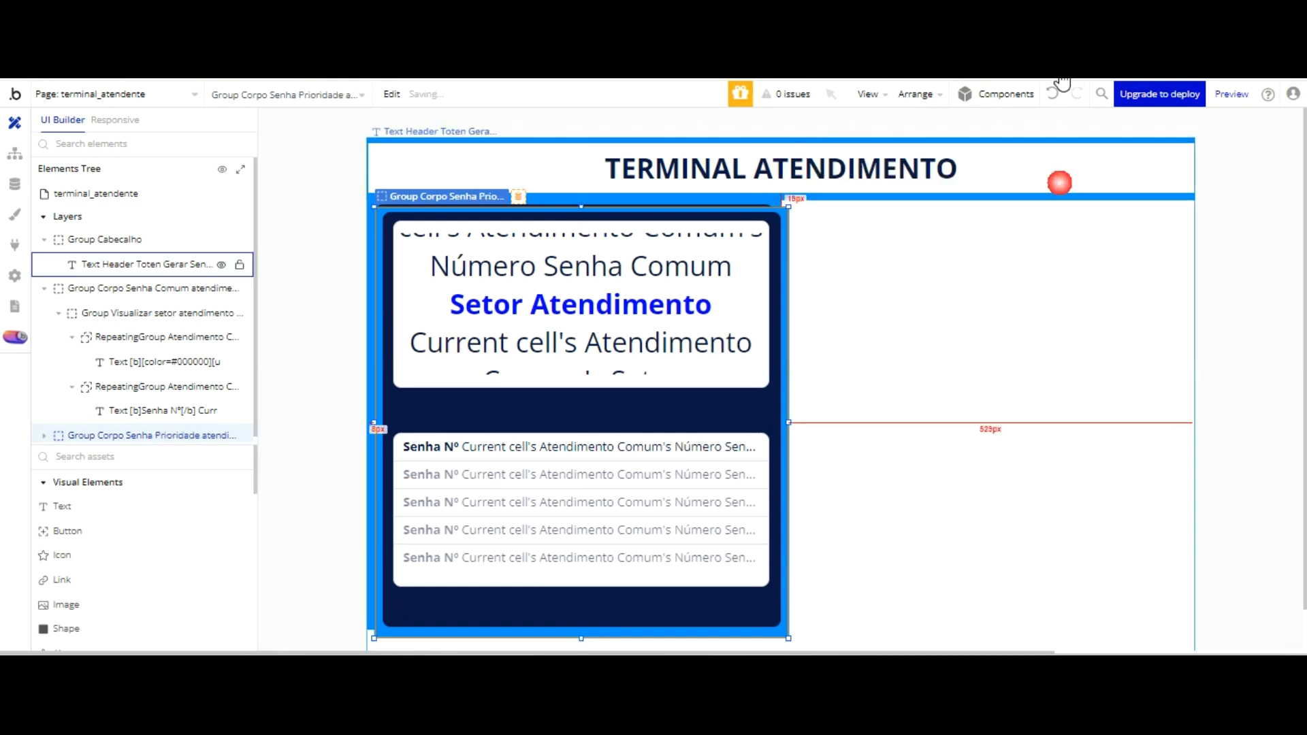
- Move the Senha Prioridade group beside the original panel, aligned with its top edge and flush with the header's right end
double_click(785, 302)
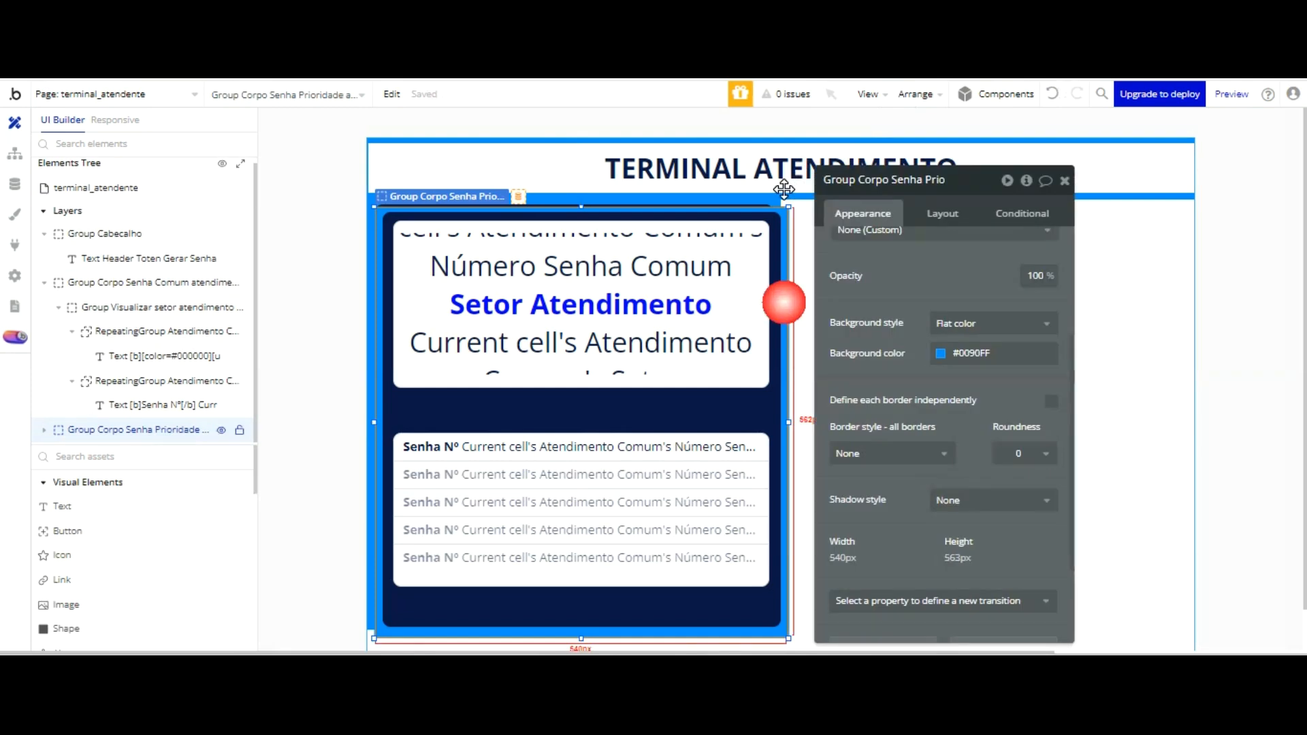
left_click(875, 257)
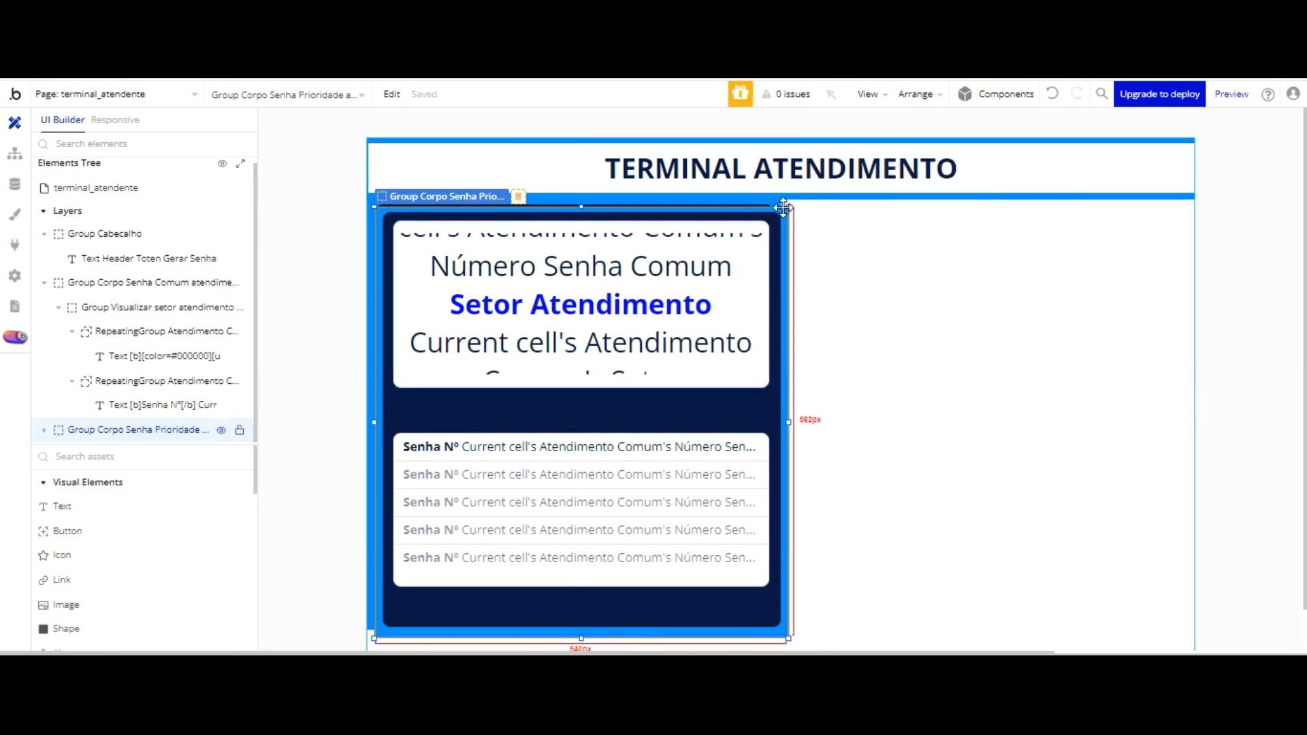
double_click(785, 210)
left_click_drag(785, 210, 1182, 200)
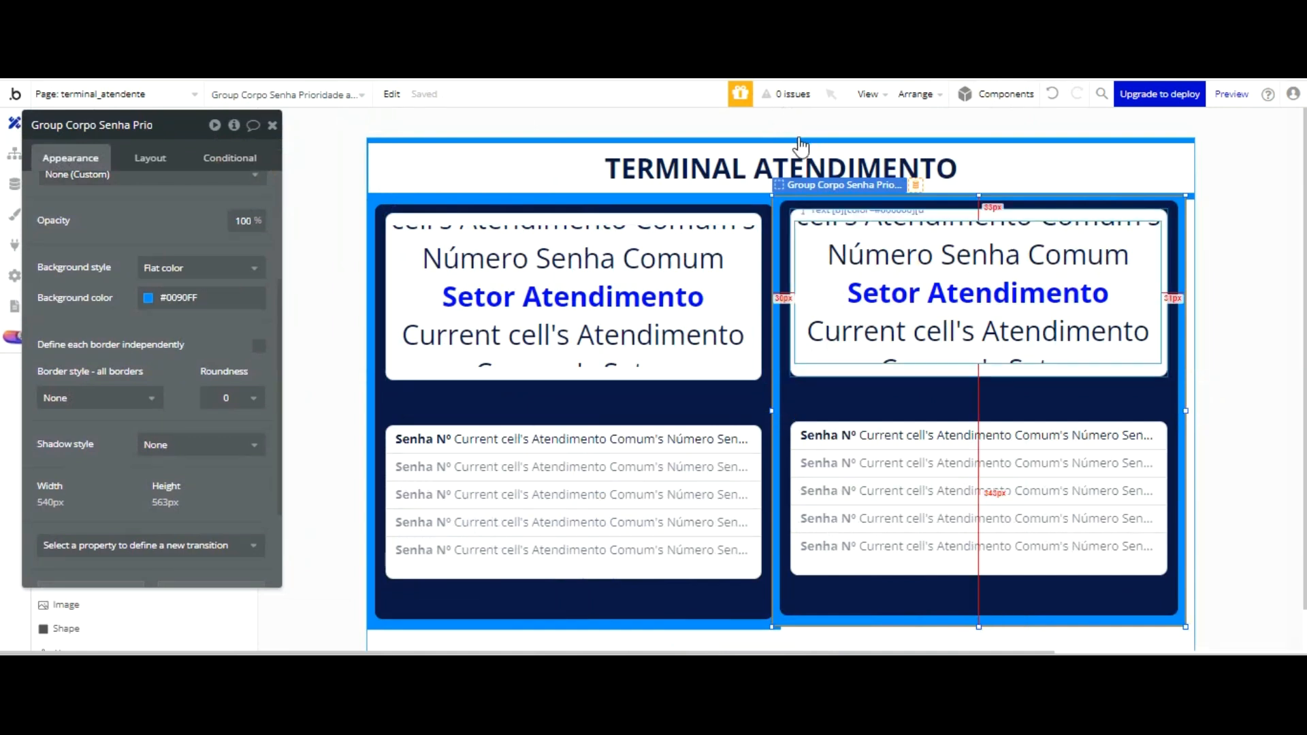
left_click(776, 177)
key("Down")
key("Down")
key("Down")
key("Down")
key("Down")
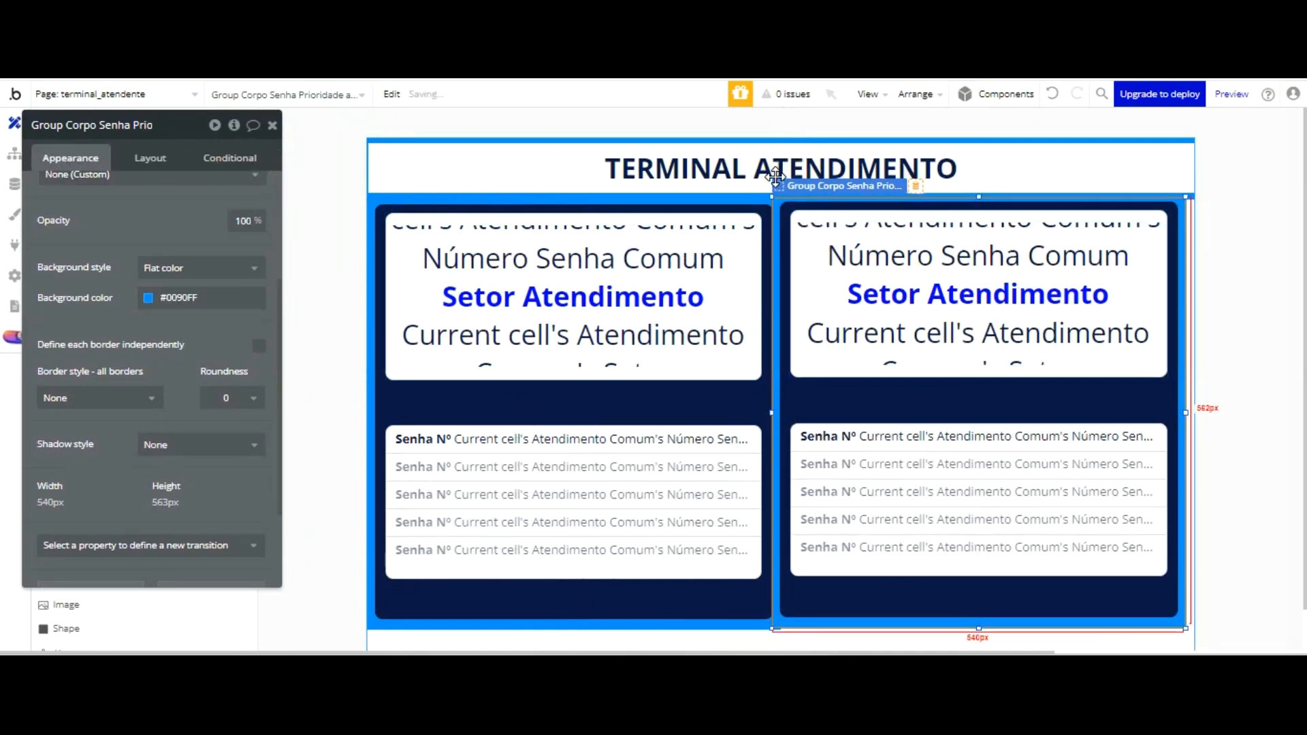
left_click_drag(776, 177, 780, 180)
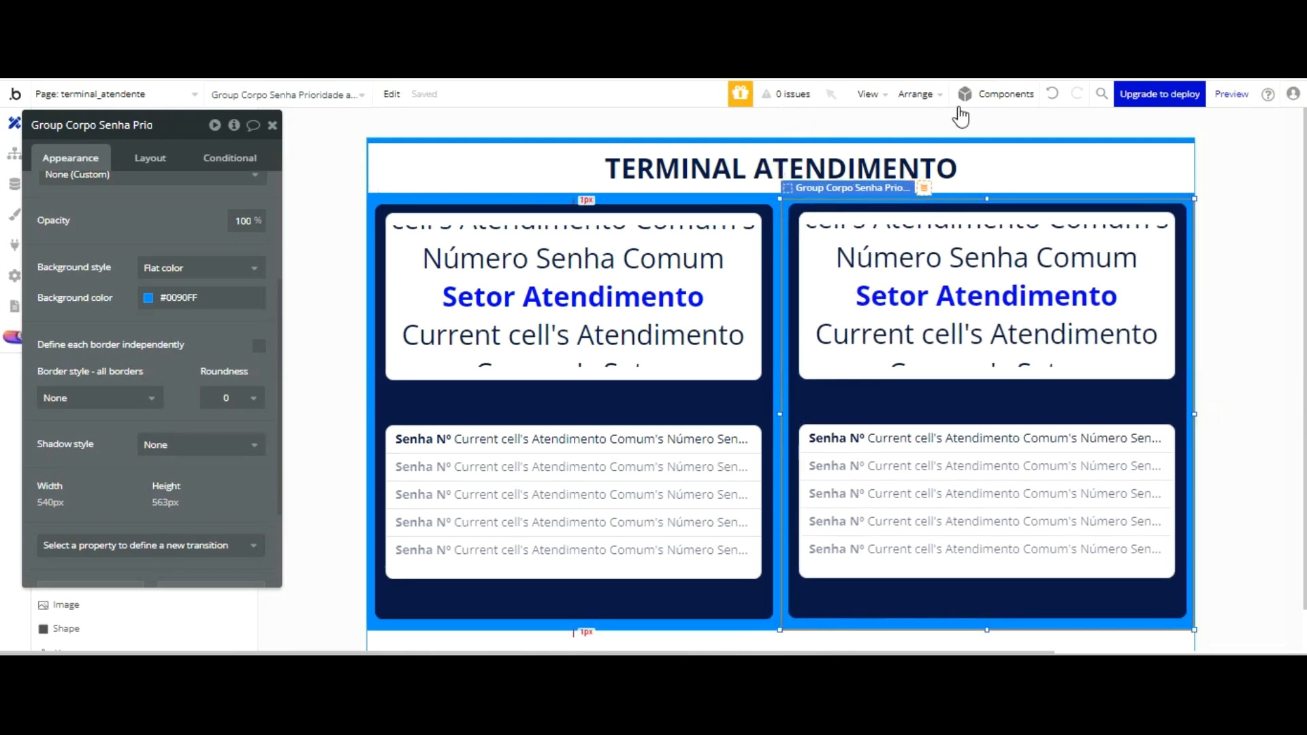
- Try setting the Prioridade panel's inner Group Visualizar setor atendimento to content type Atendimento Prioridade, and undo that change
left_click(920, 206)
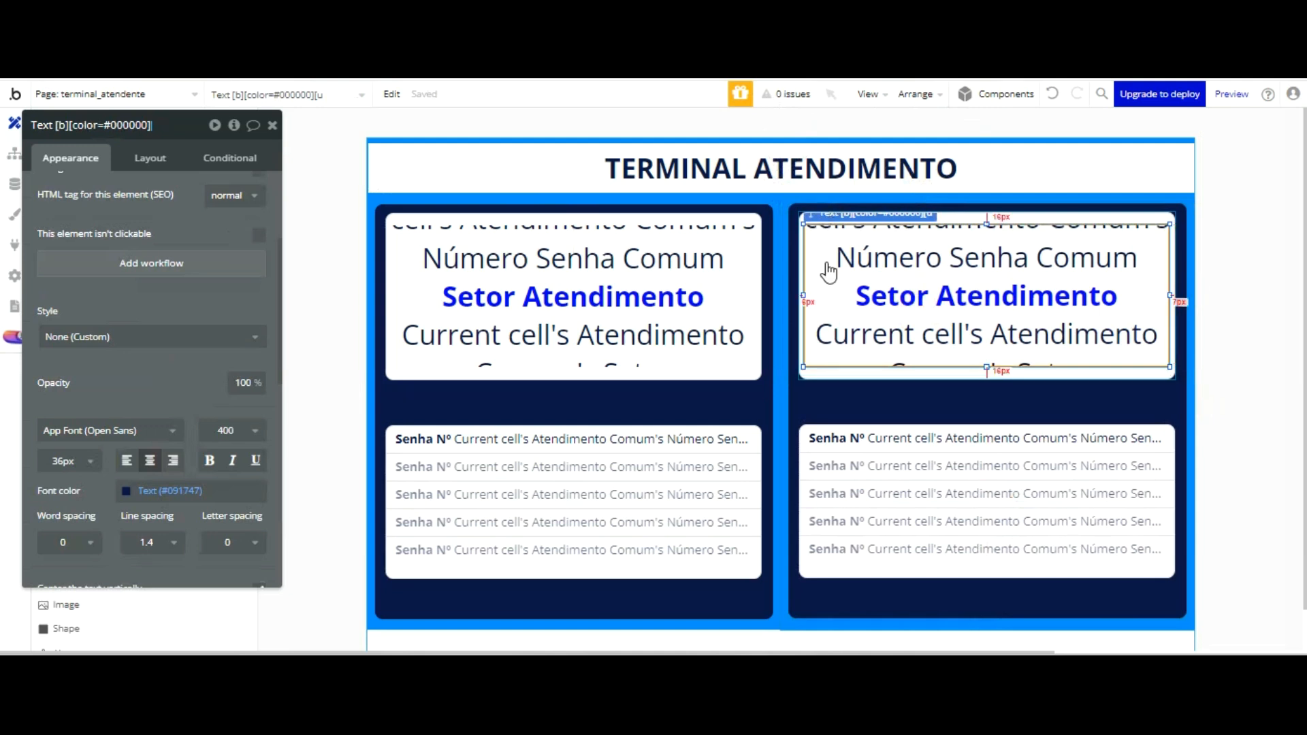
left_click(826, 375)
left_click(636, 336)
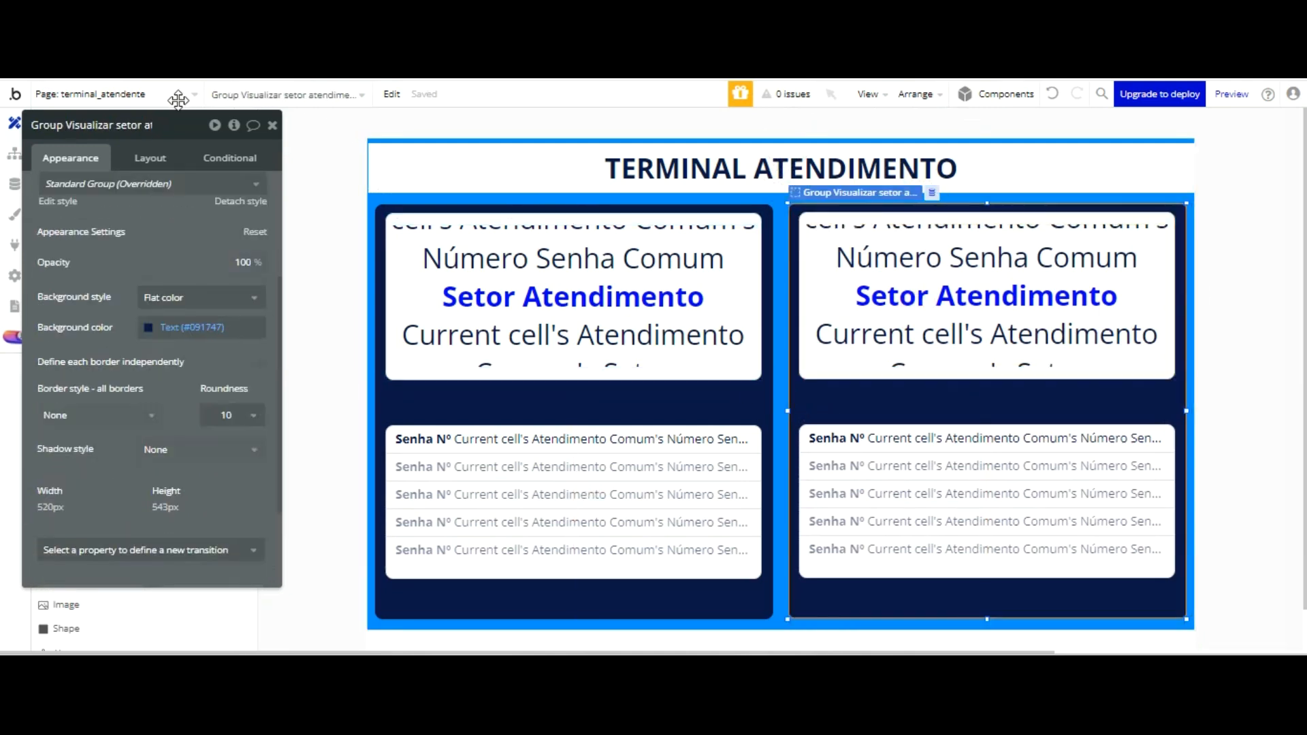
left_click(213, 194)
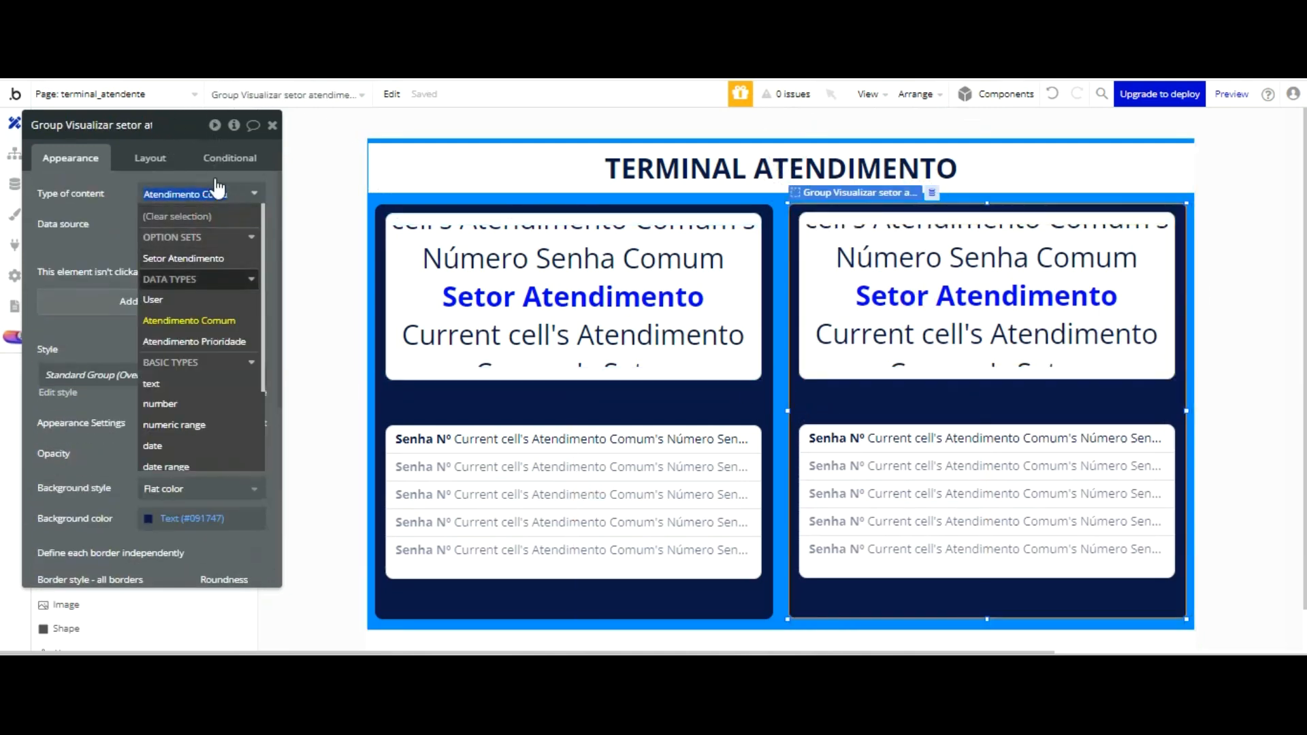
left_click(204, 340)
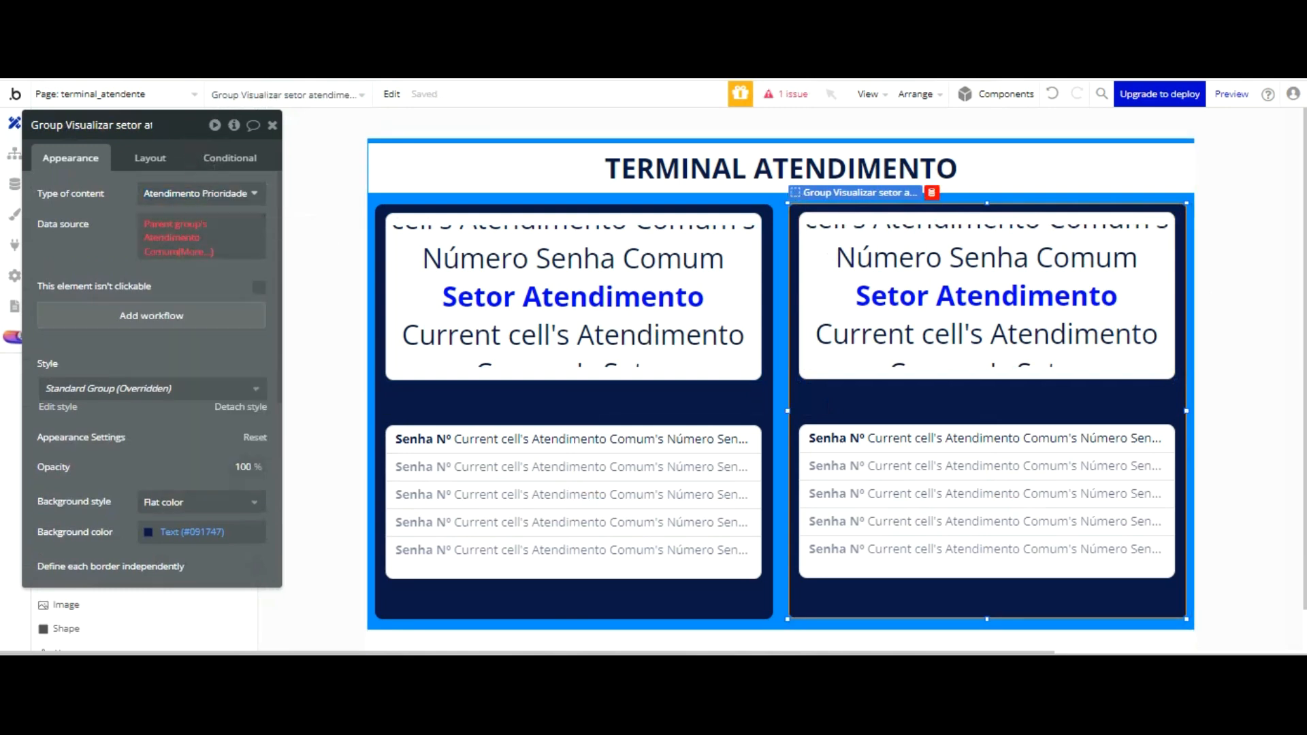
left_click(1053, 94)
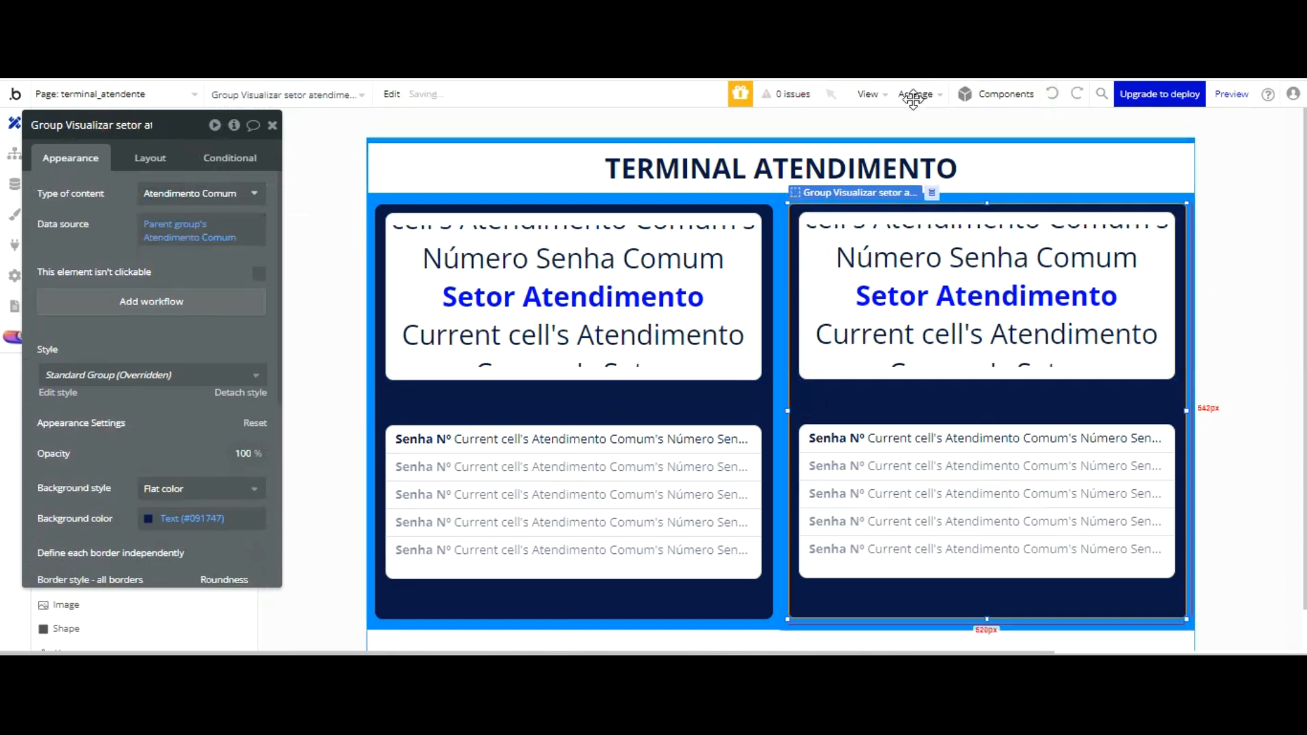
- Set the Prioridade panel's upper repeating group content type and its data source search type to Atendimento Prioridade
left_click(816, 264)
left_click(217, 194)
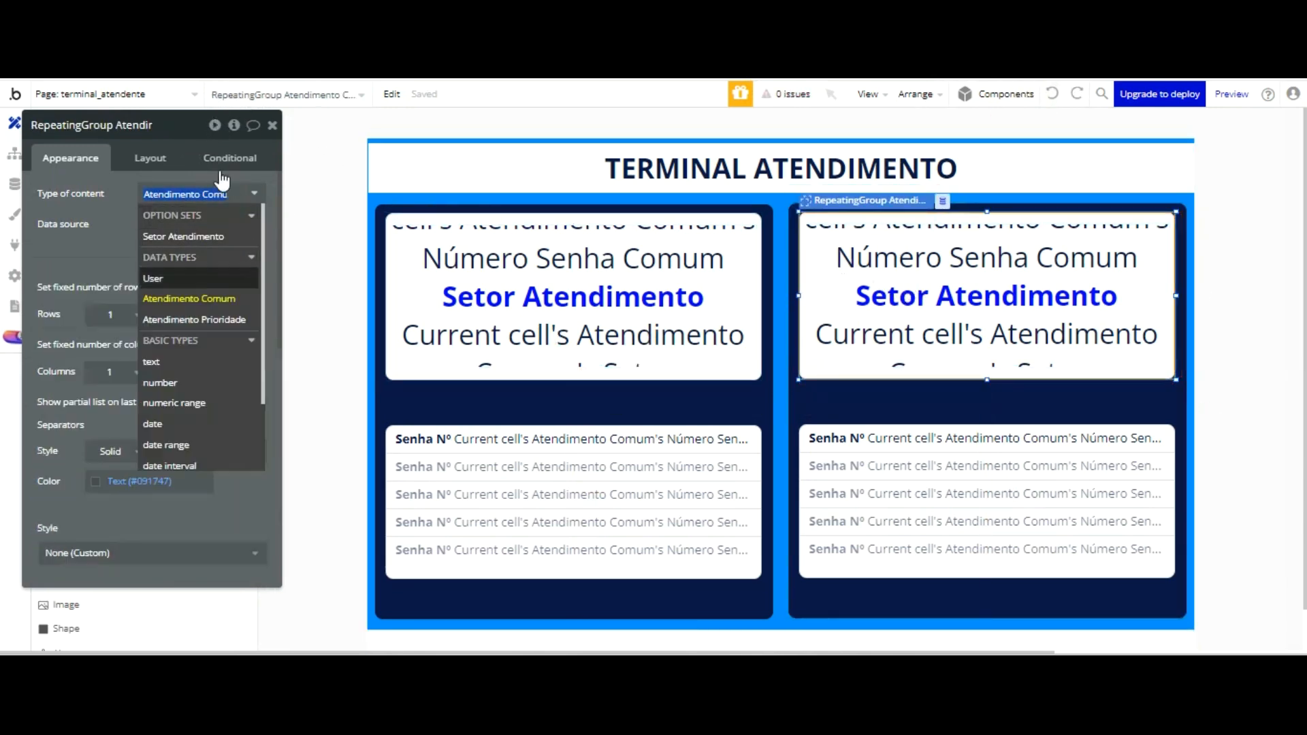
left_click(194, 319)
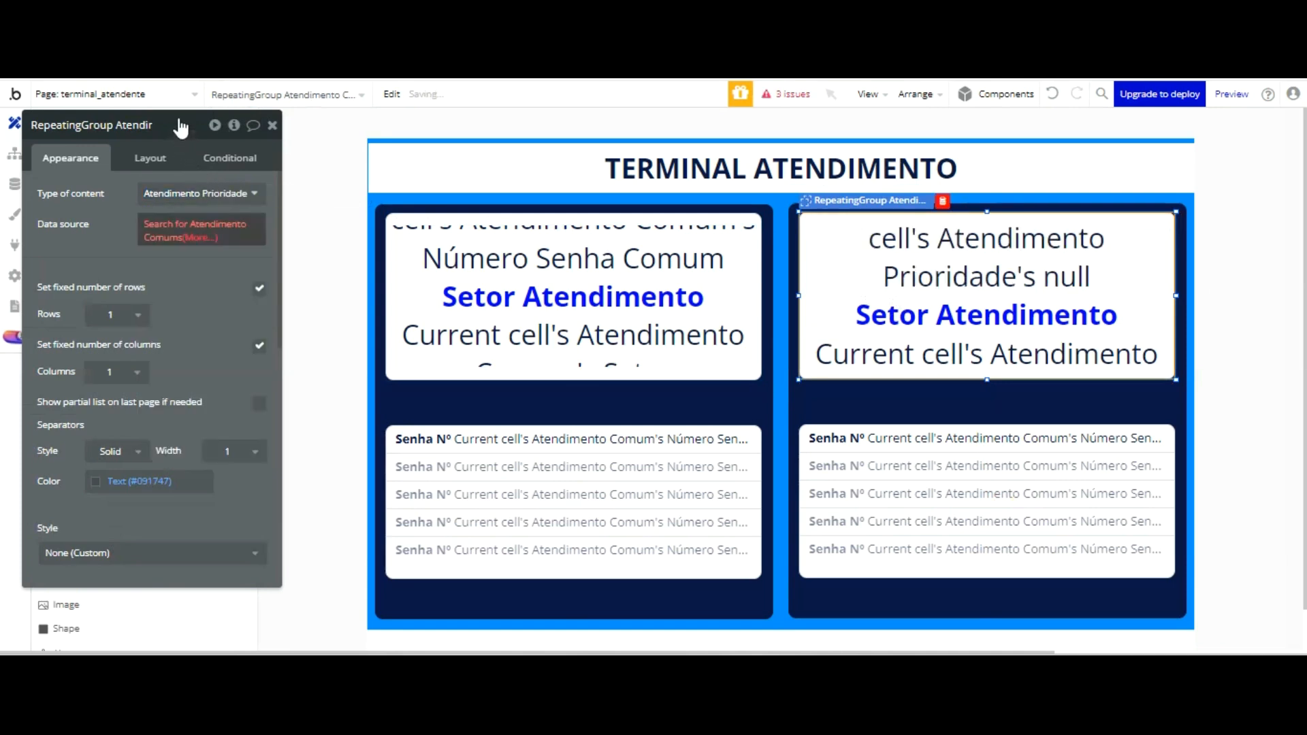
left_click(184, 230)
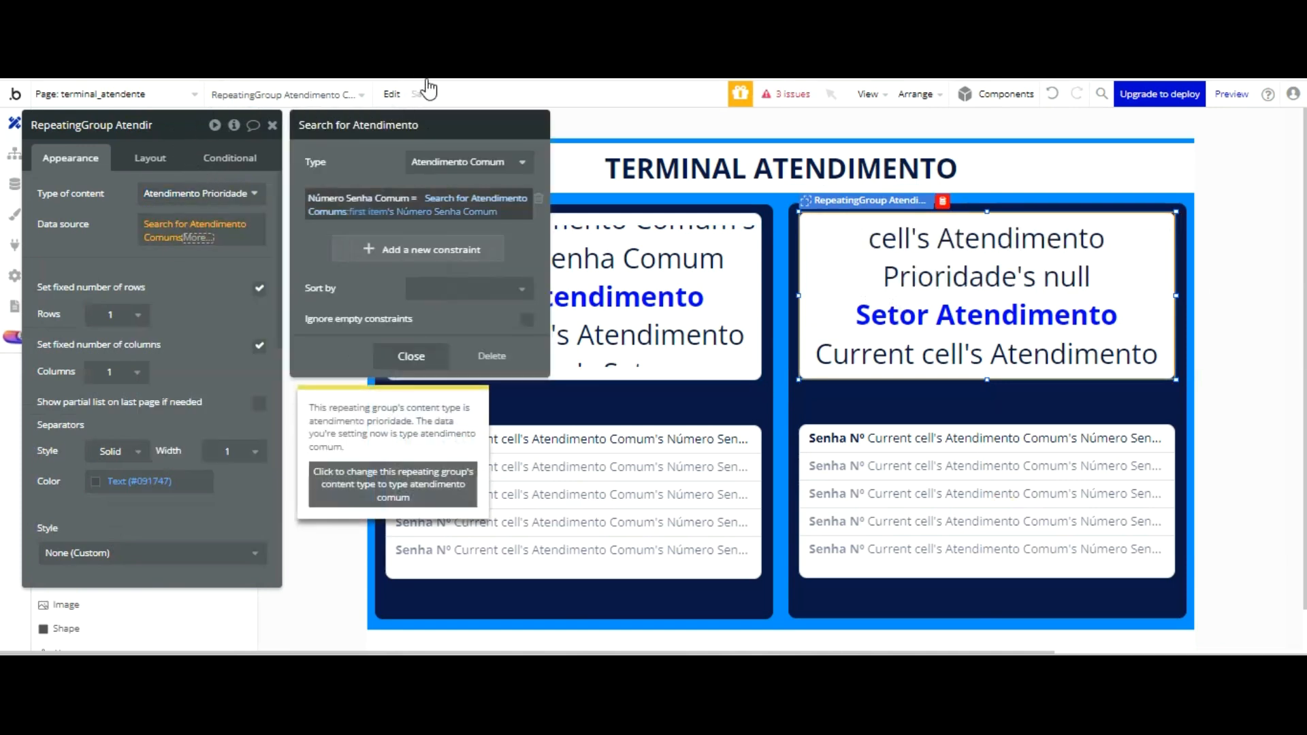
left_click(469, 162)
left_click(454, 243)
- Replace the search's constraint with one on the Número Senha Prioridade field
left_click(314, 199)
left_click(538, 199)
left_click(417, 209)
left_click(322, 200)
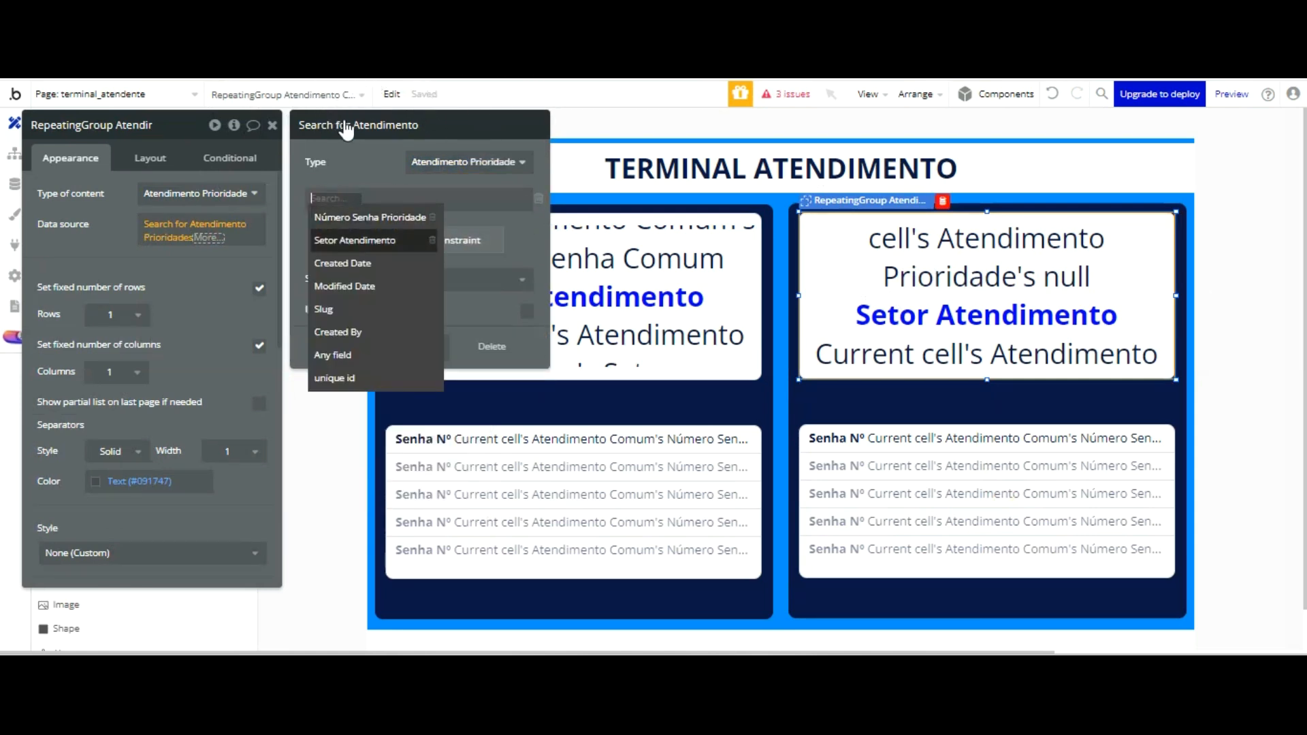
left_click(365, 216)
- Make the Número Senha Prioridade constraint equal to a nested search for Atendimento Prioridade
left_click(435, 199)
left_click(434, 219)
left_click(449, 198)
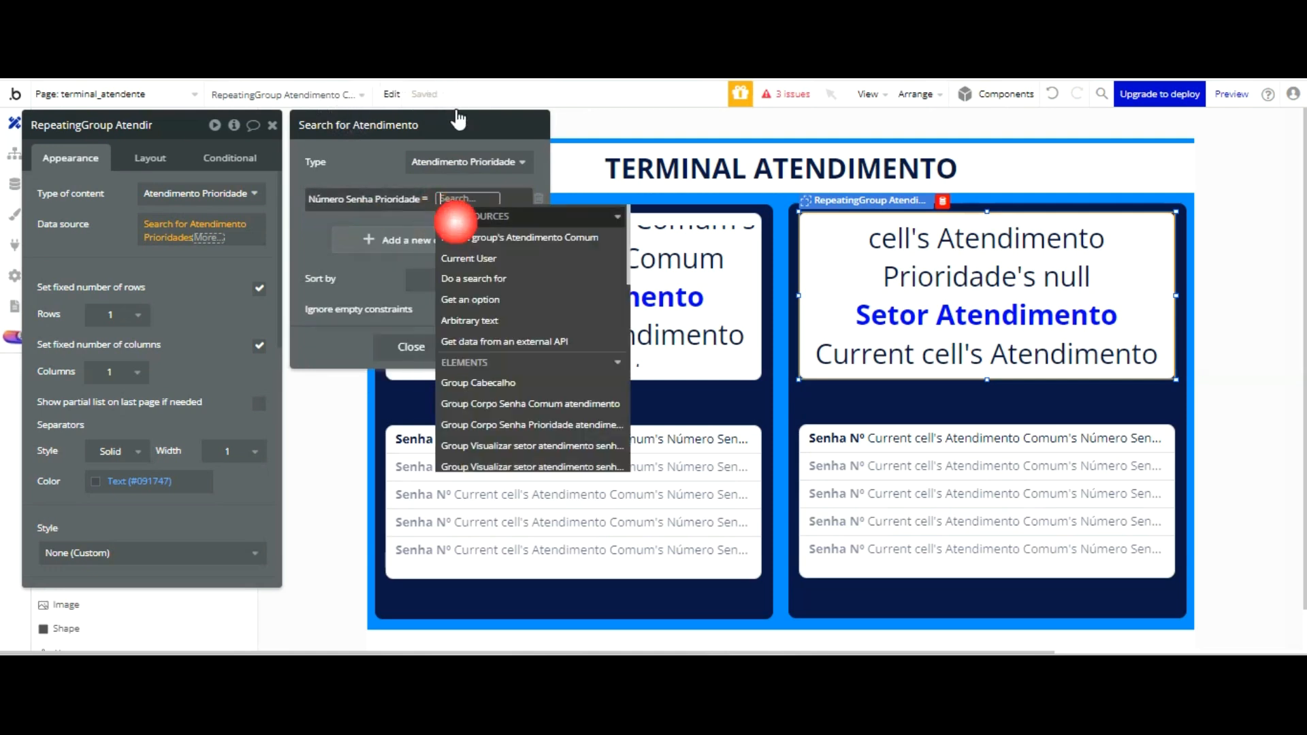
left_click(502, 277)
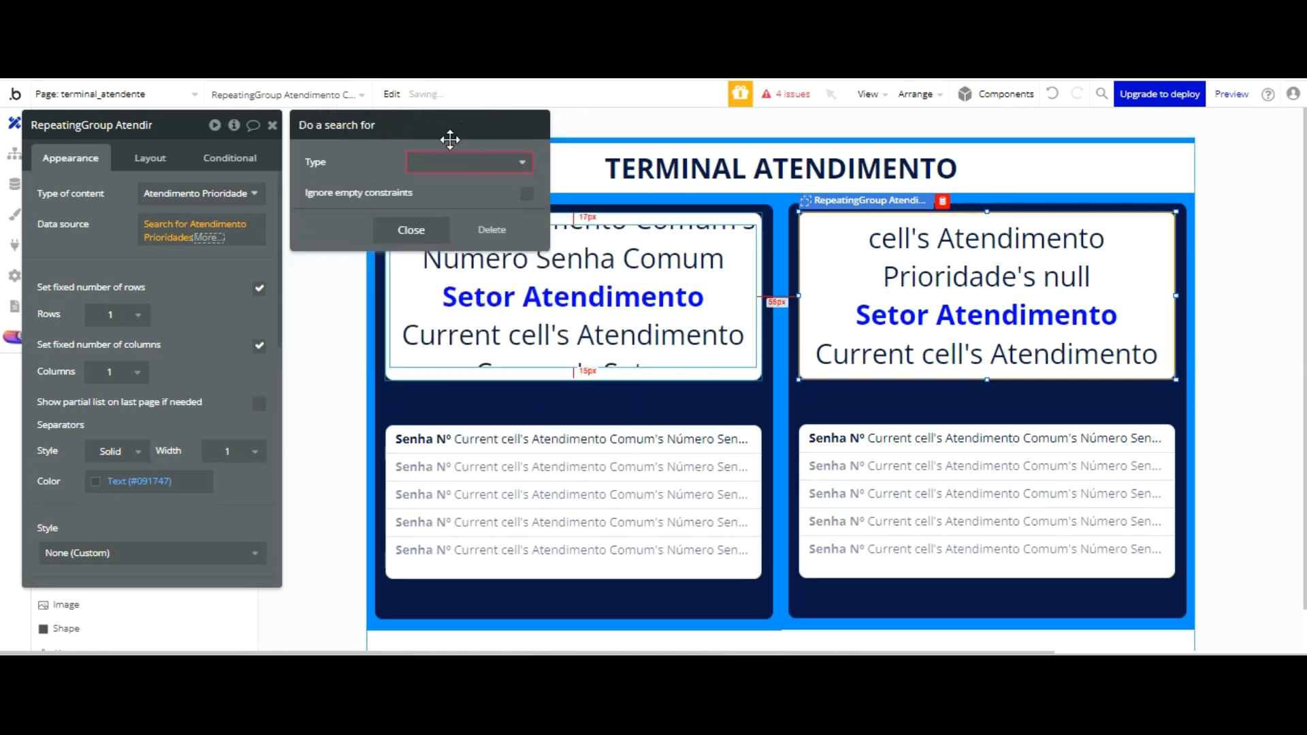
left_click(452, 166)
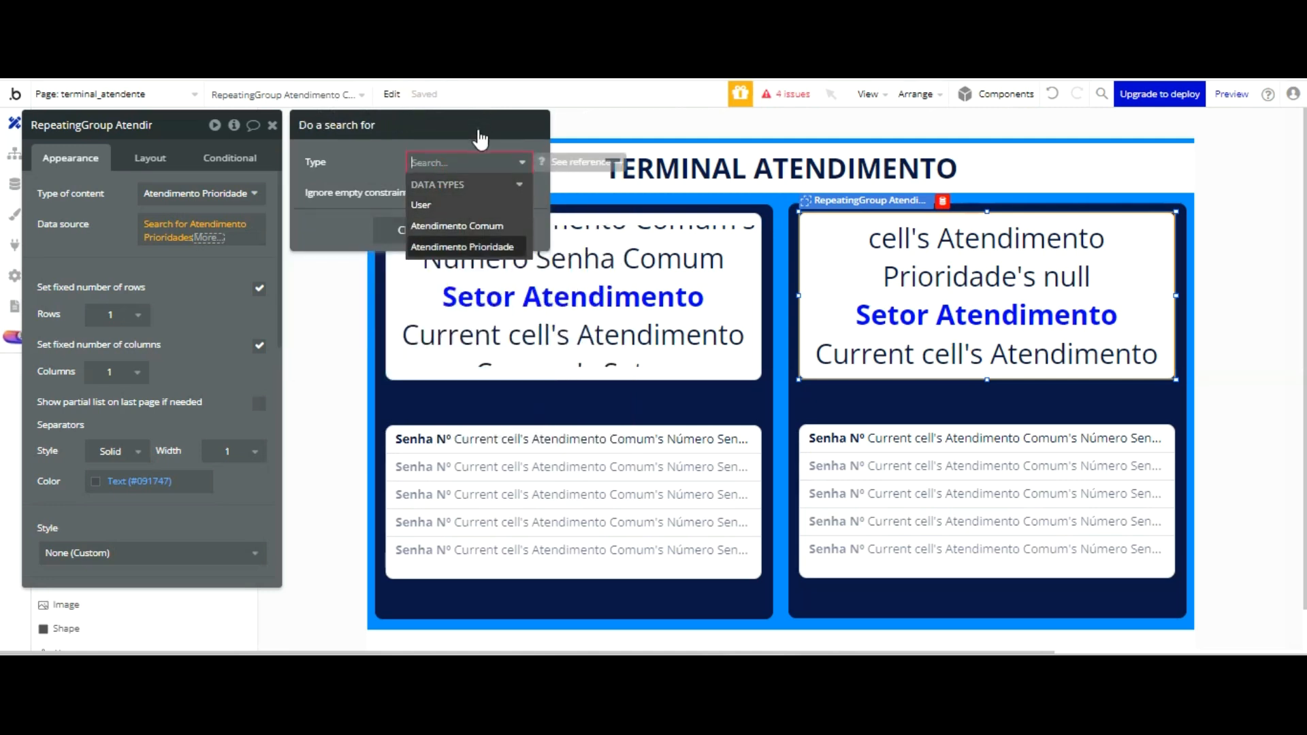
left_click(462, 247)
left_click(227, 163)
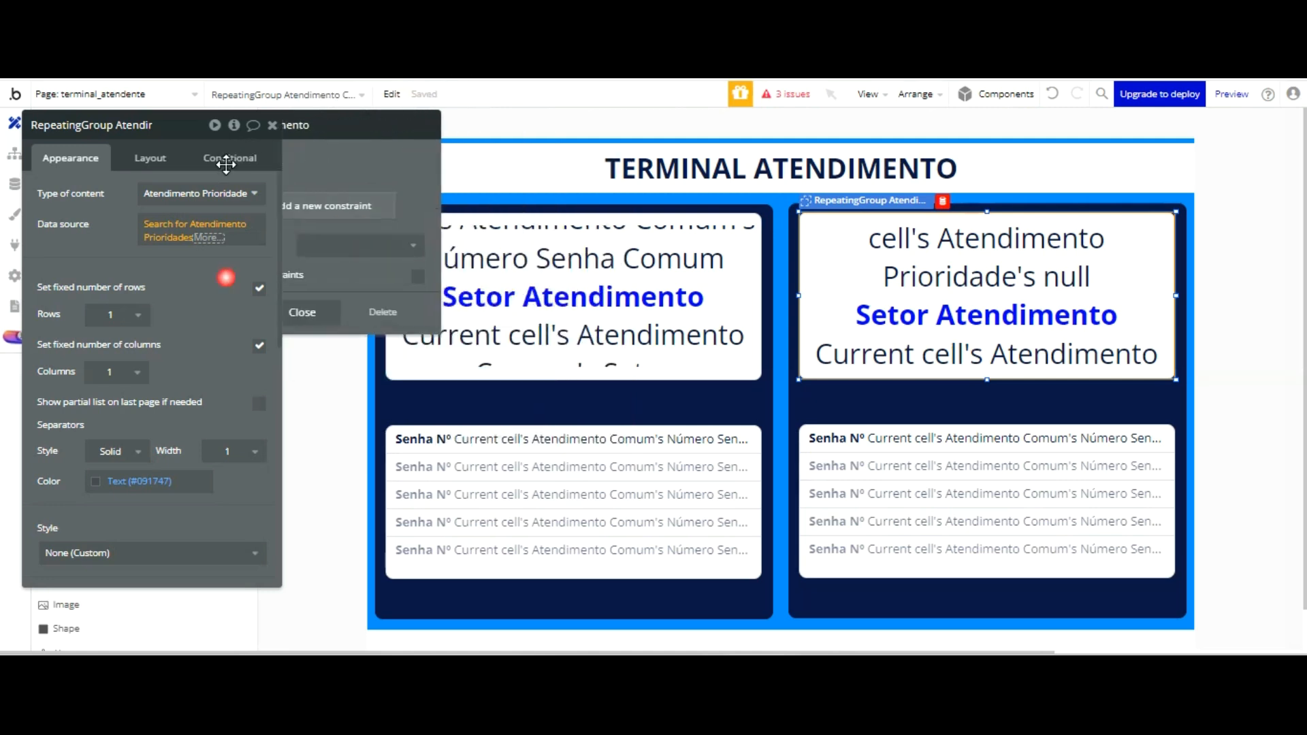
left_click(170, 228)
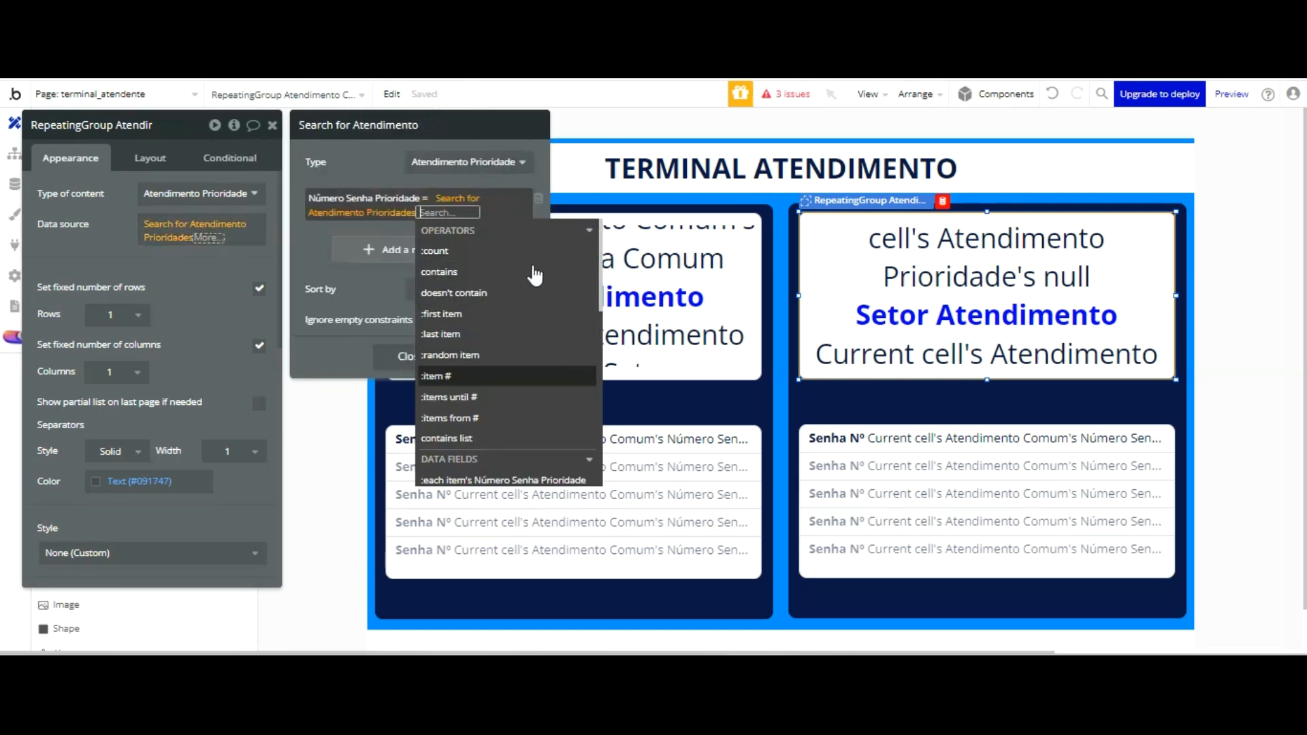
- Complete the nested search expression with first item's Número Senha Prioridade and close the search settings
scroll(535, 286, "down", 2)
scroll(531, 286, "up", 2)
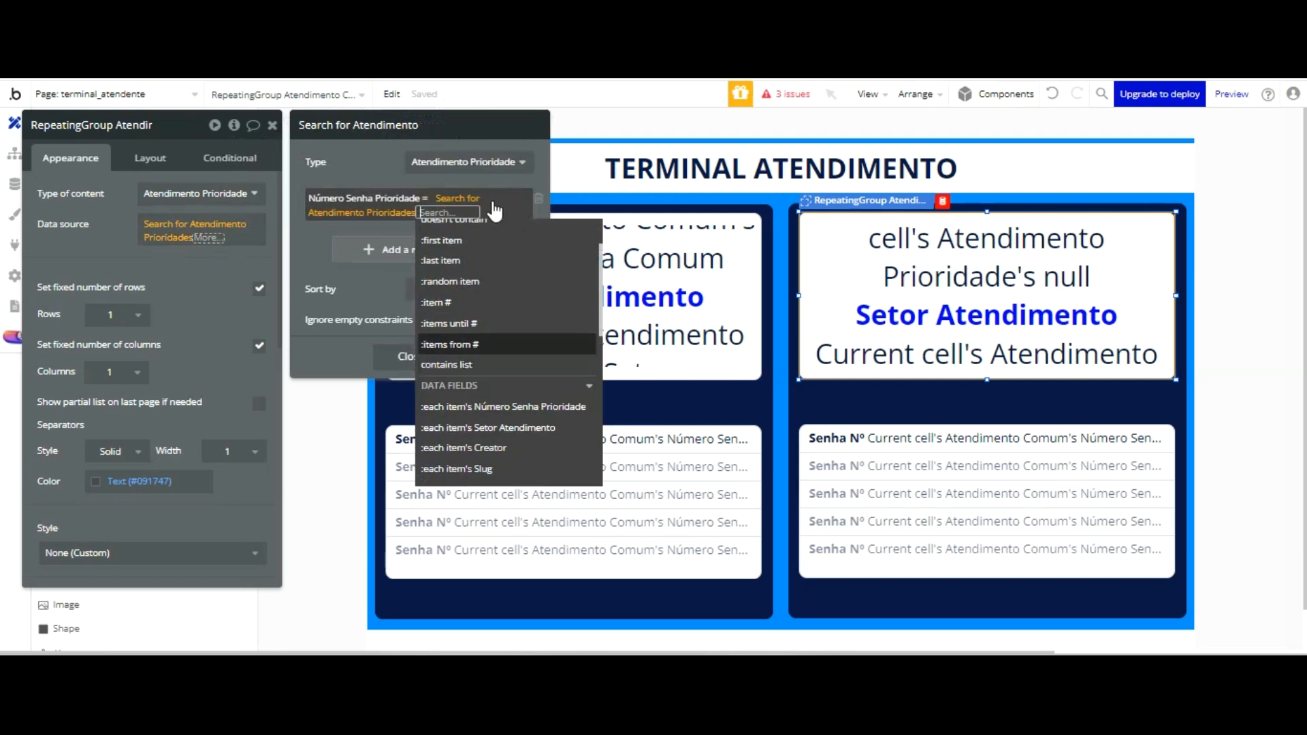
left_click(464, 313)
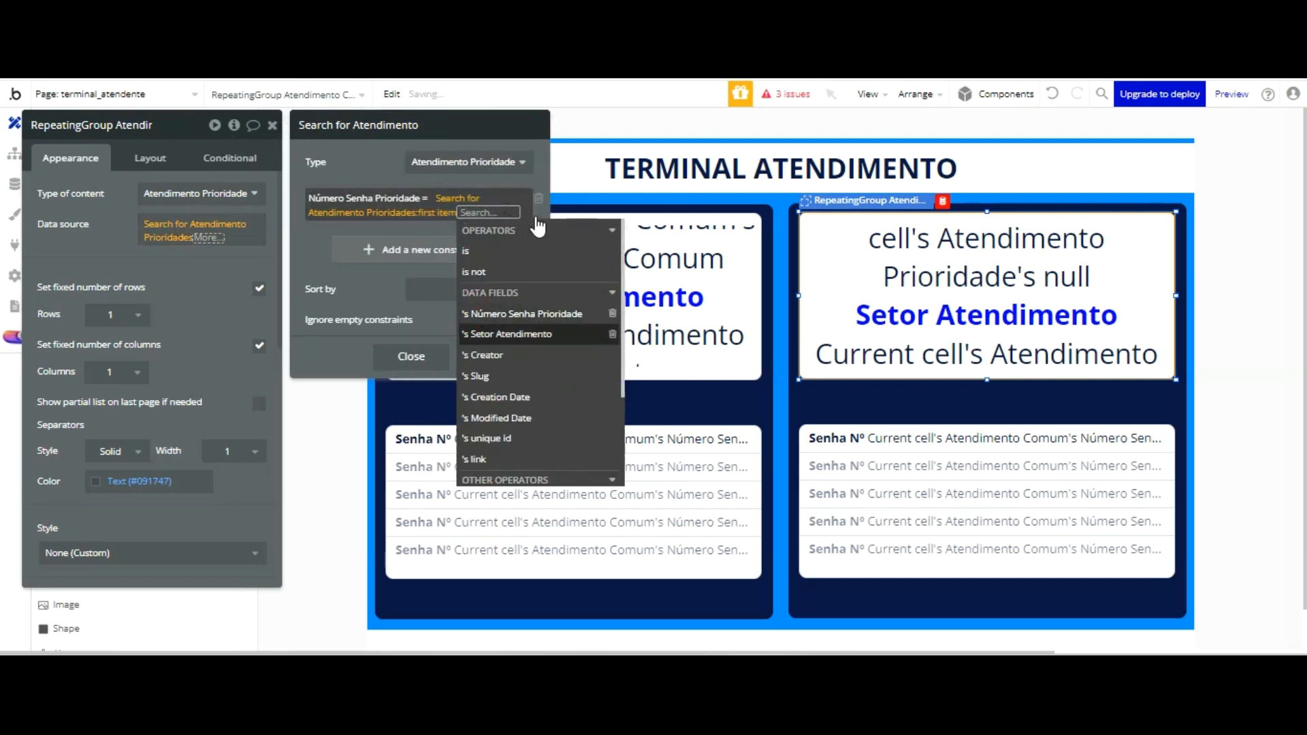
left_click(521, 310)
left_click(315, 239)
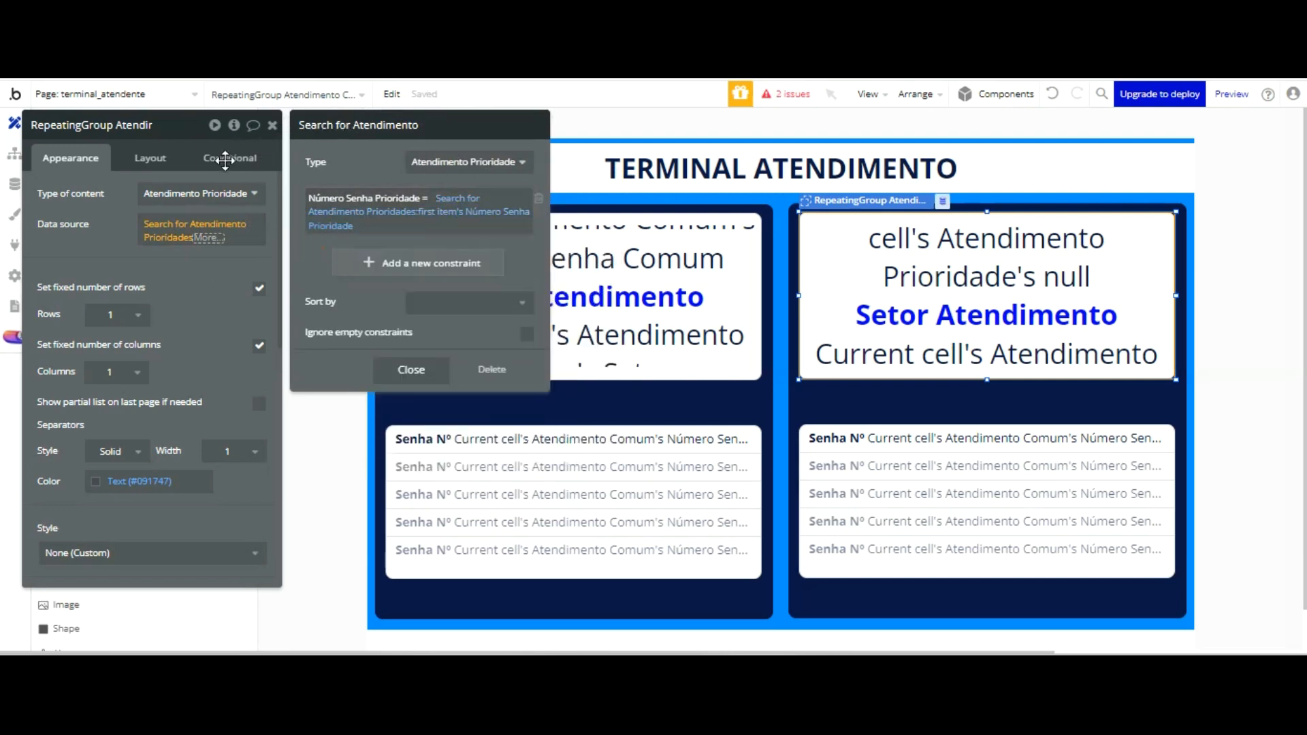
left_click(224, 273)
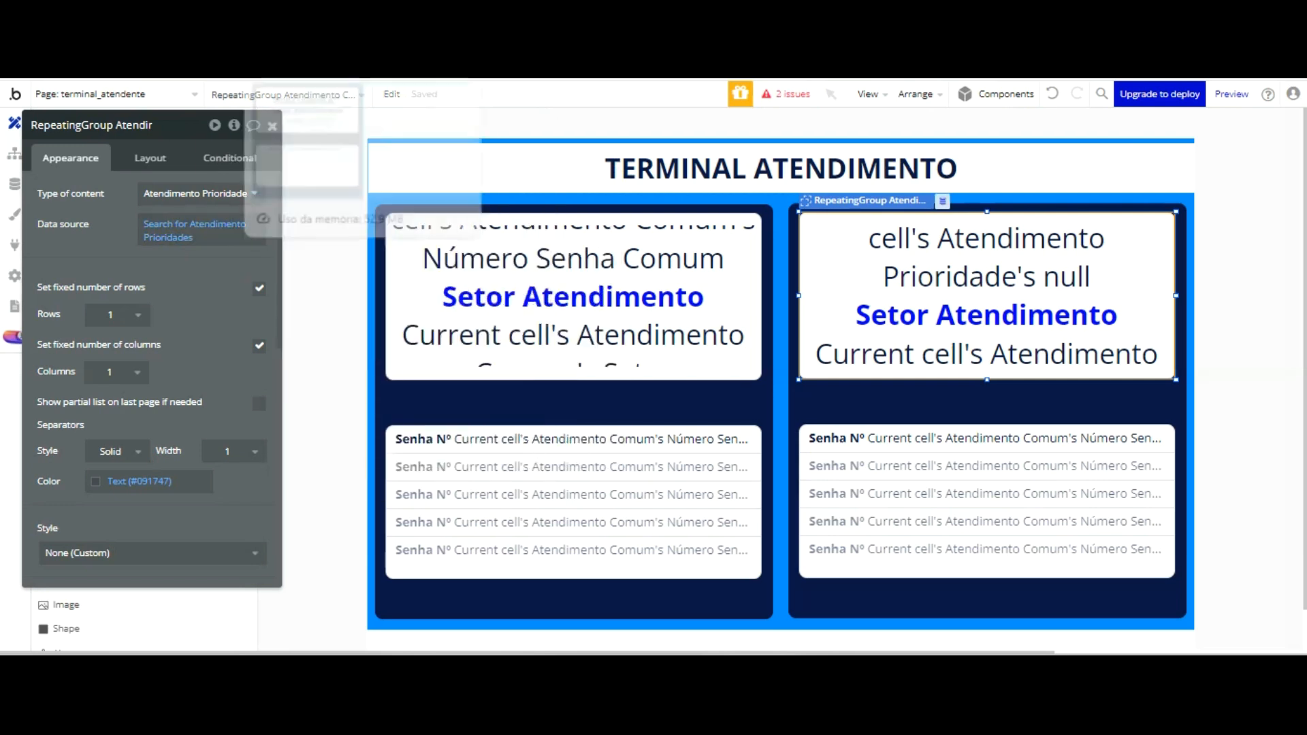
- Reload the terminal preview to check the Prioridade panel, and return to the editor with its upper ticket text open
left_click(327, 72)
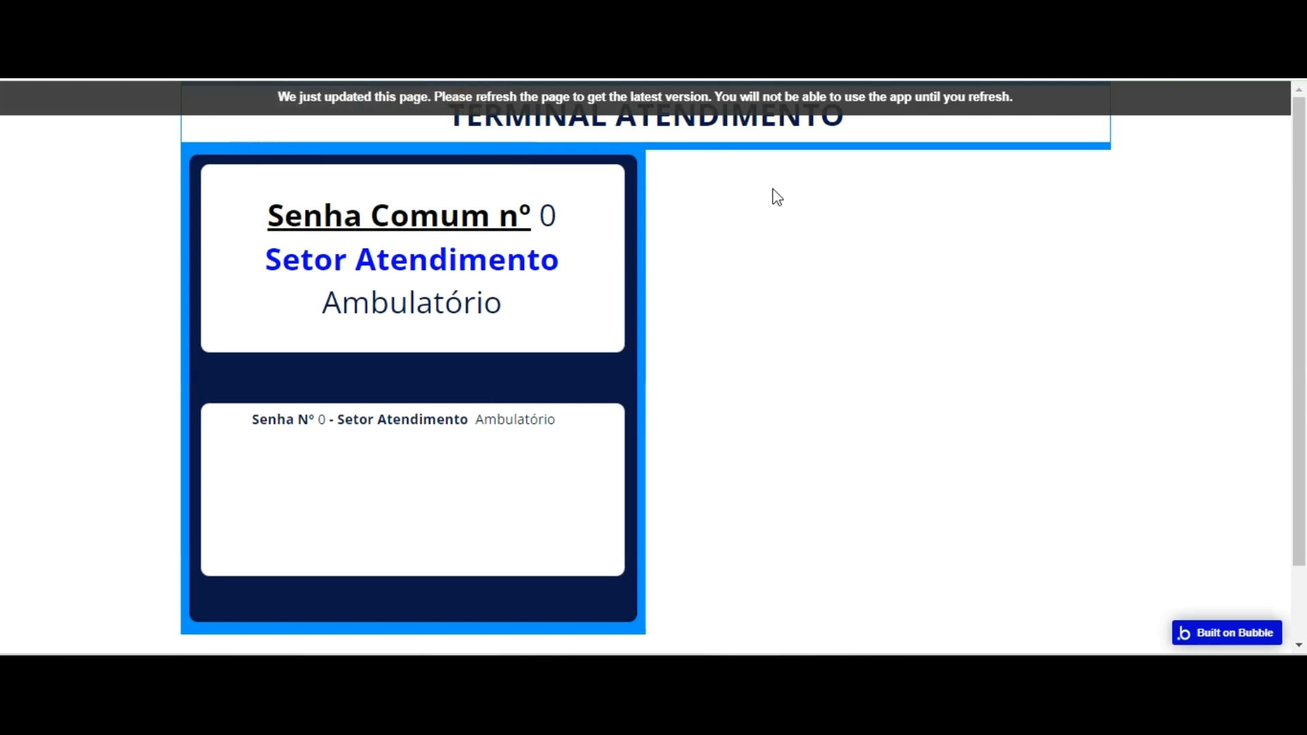
key("F5")
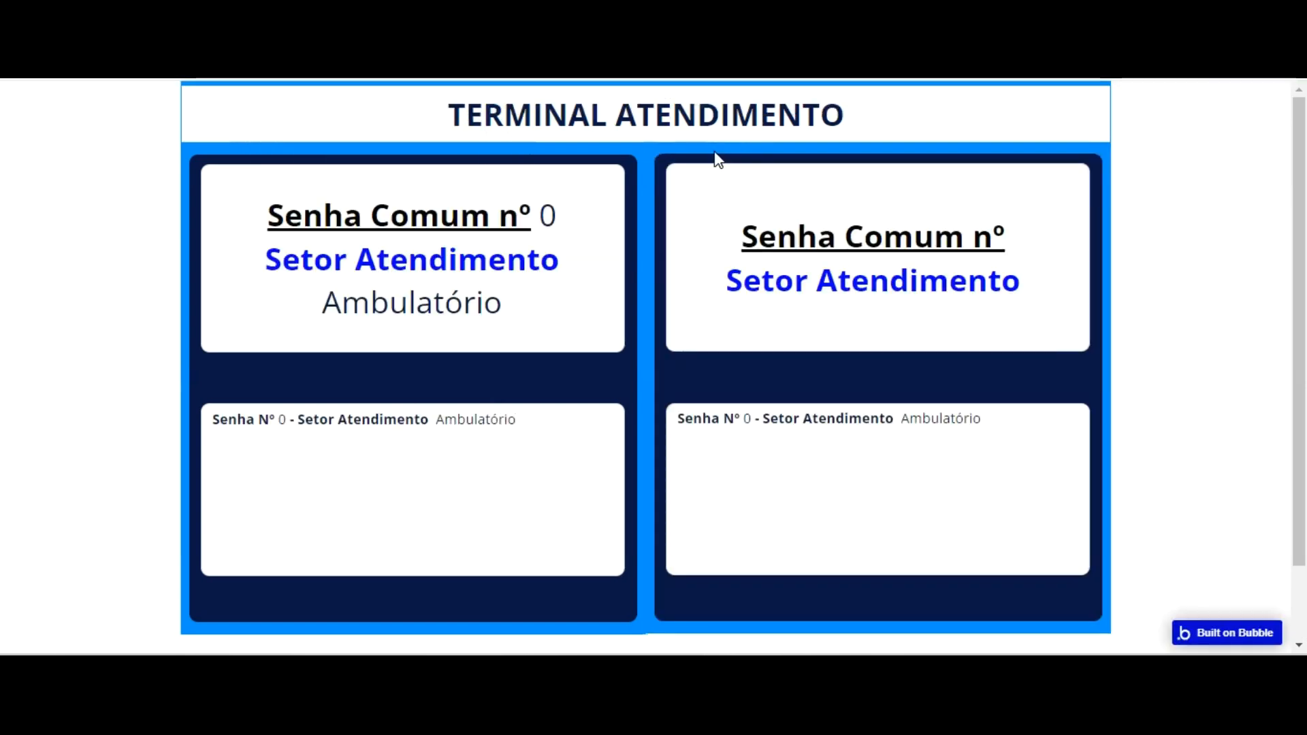
left_click(177, 72)
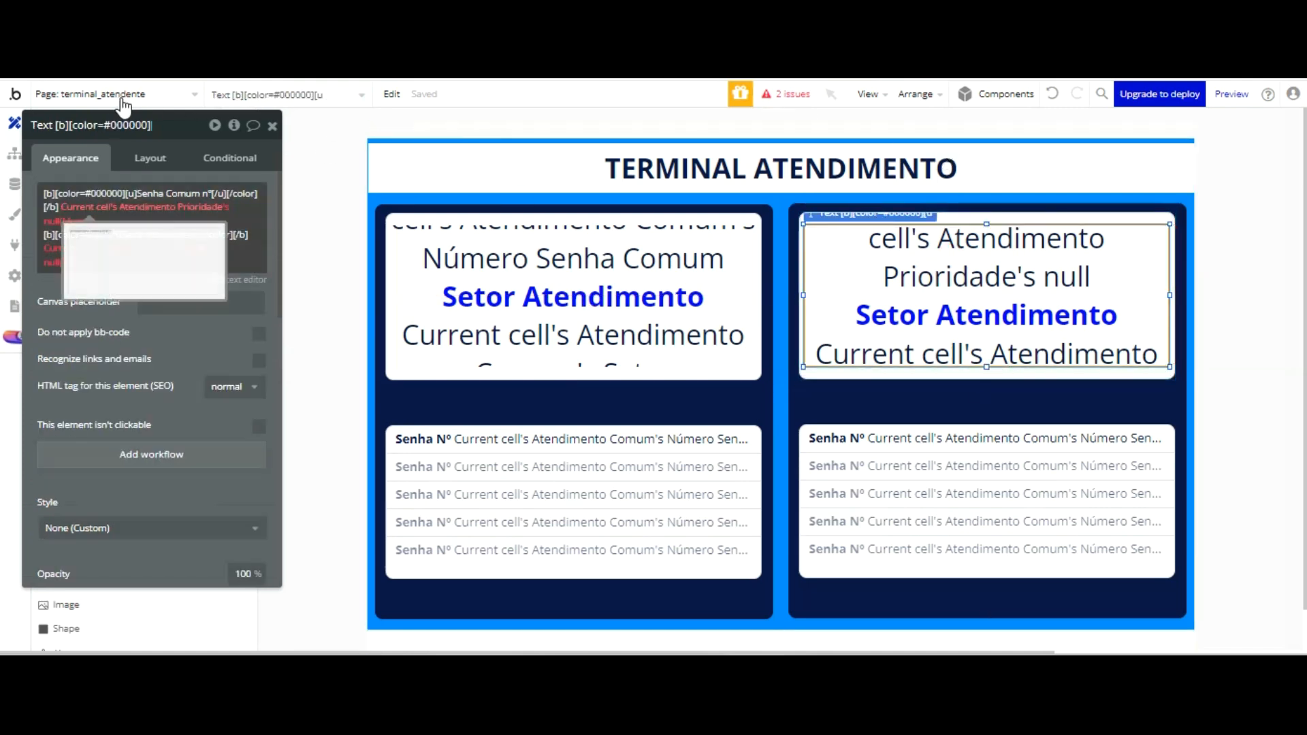
- Point the upper ticket text's broken expressions to Atendimento Prioridade's Número Senha Prioridade and Setor Atendimento, and reload the preview
left_click(59, 221)
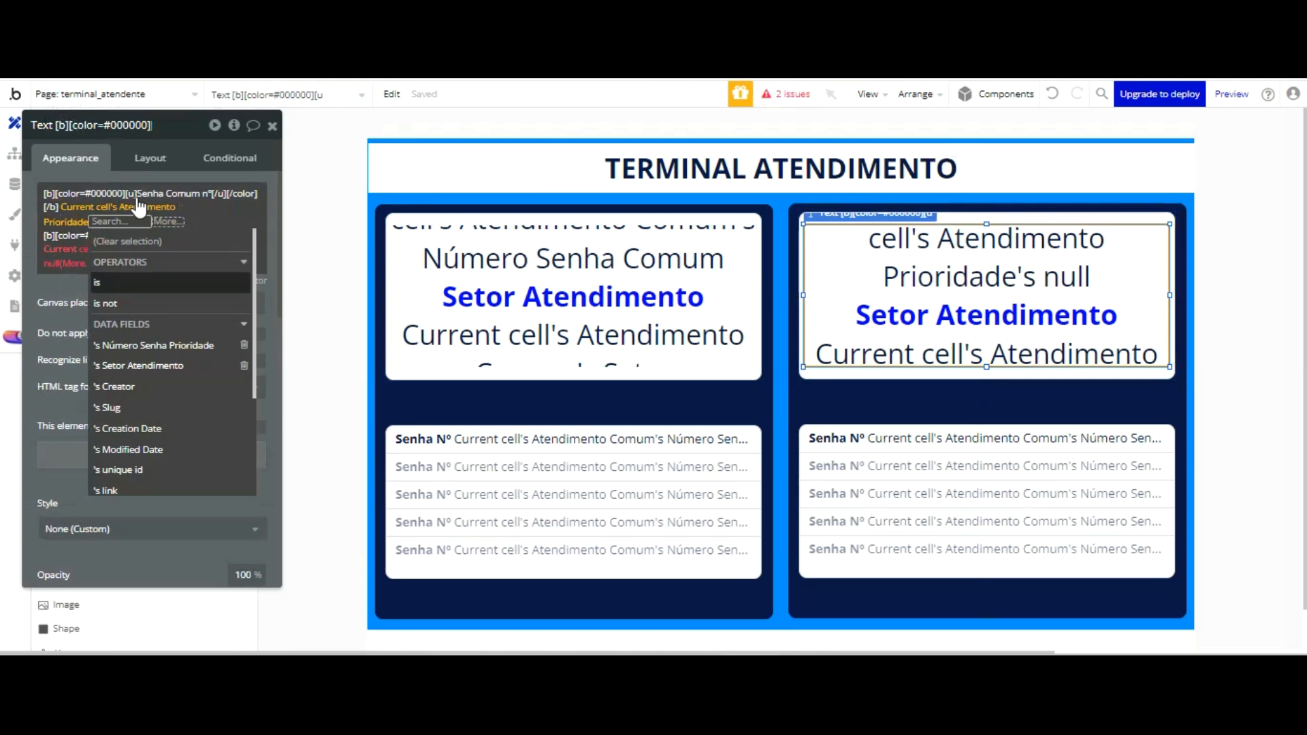
left_click(175, 346)
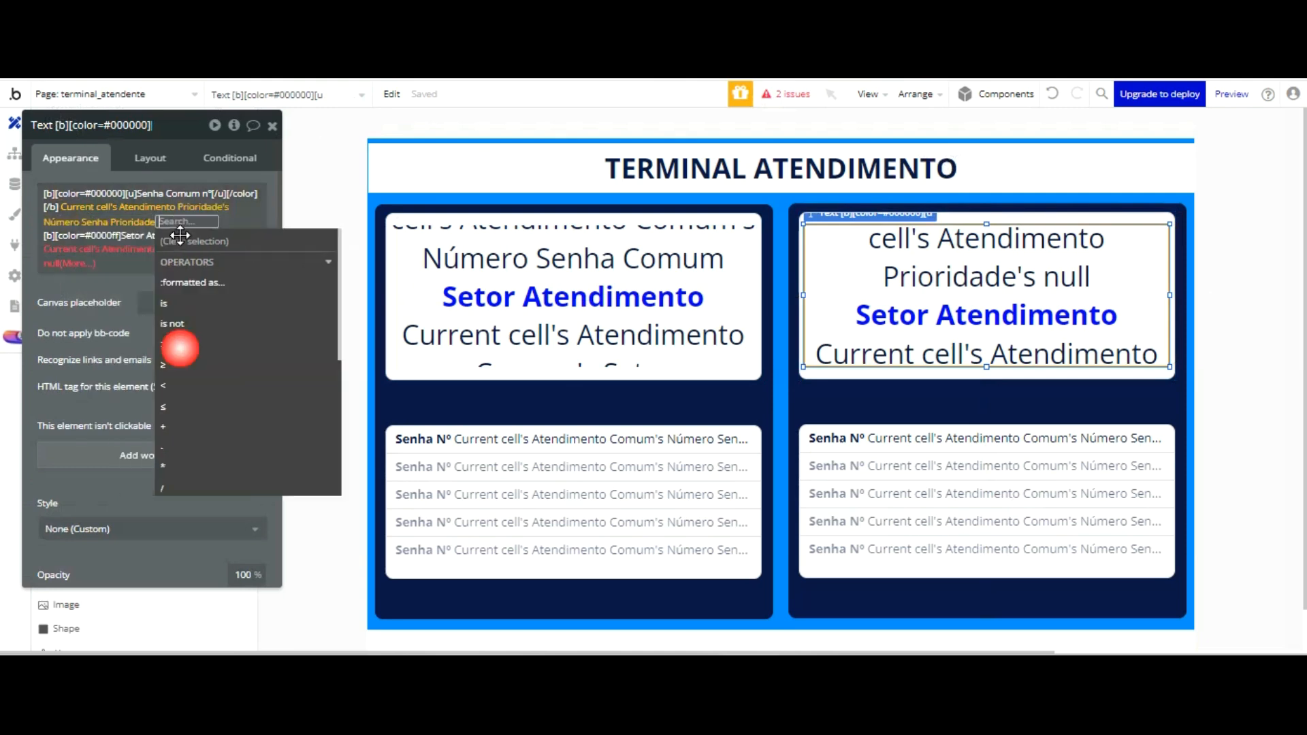
left_click(92, 181)
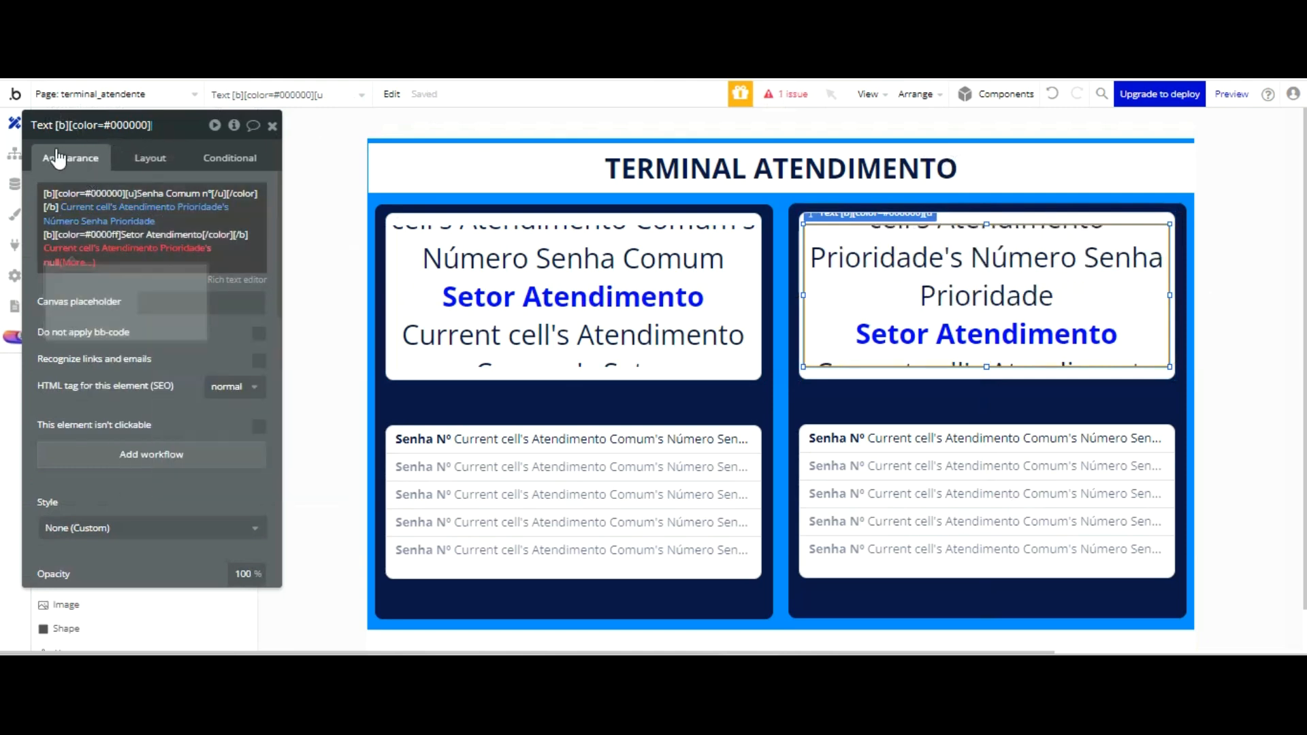
left_click(58, 264)
left_click(139, 385)
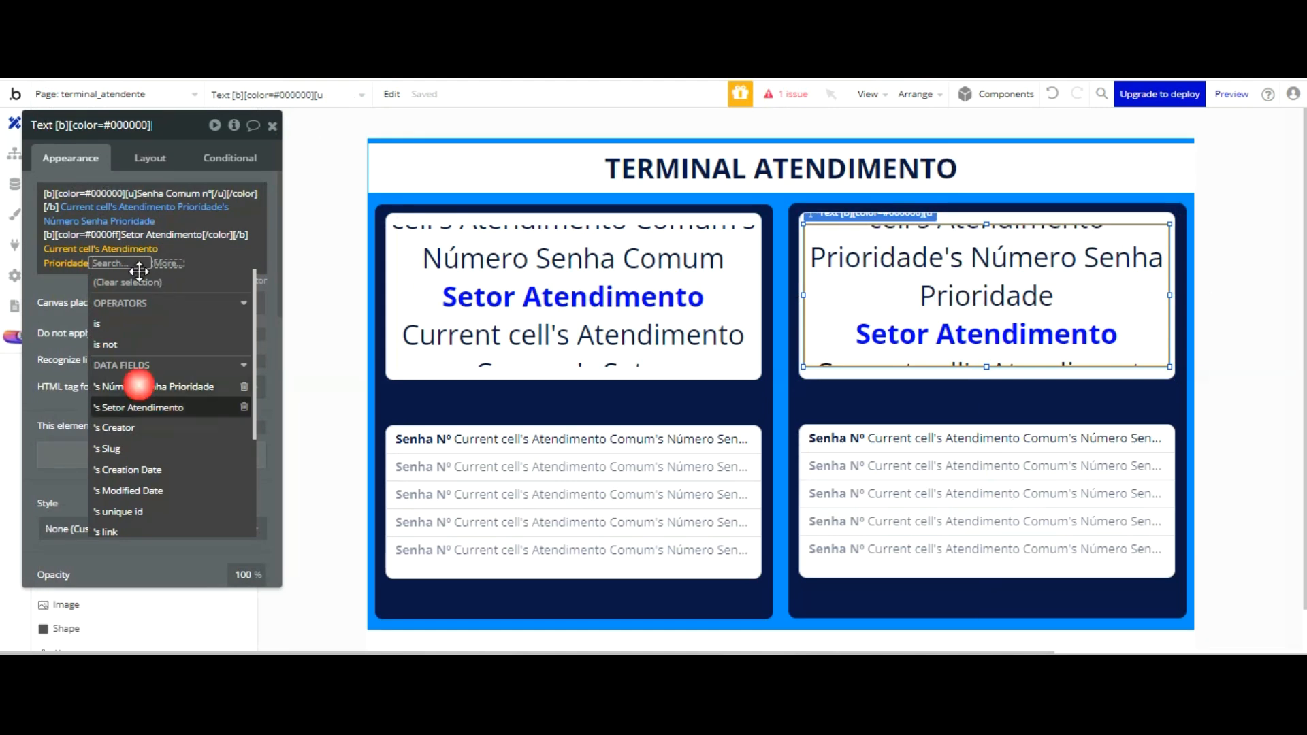
left_click(82, 285)
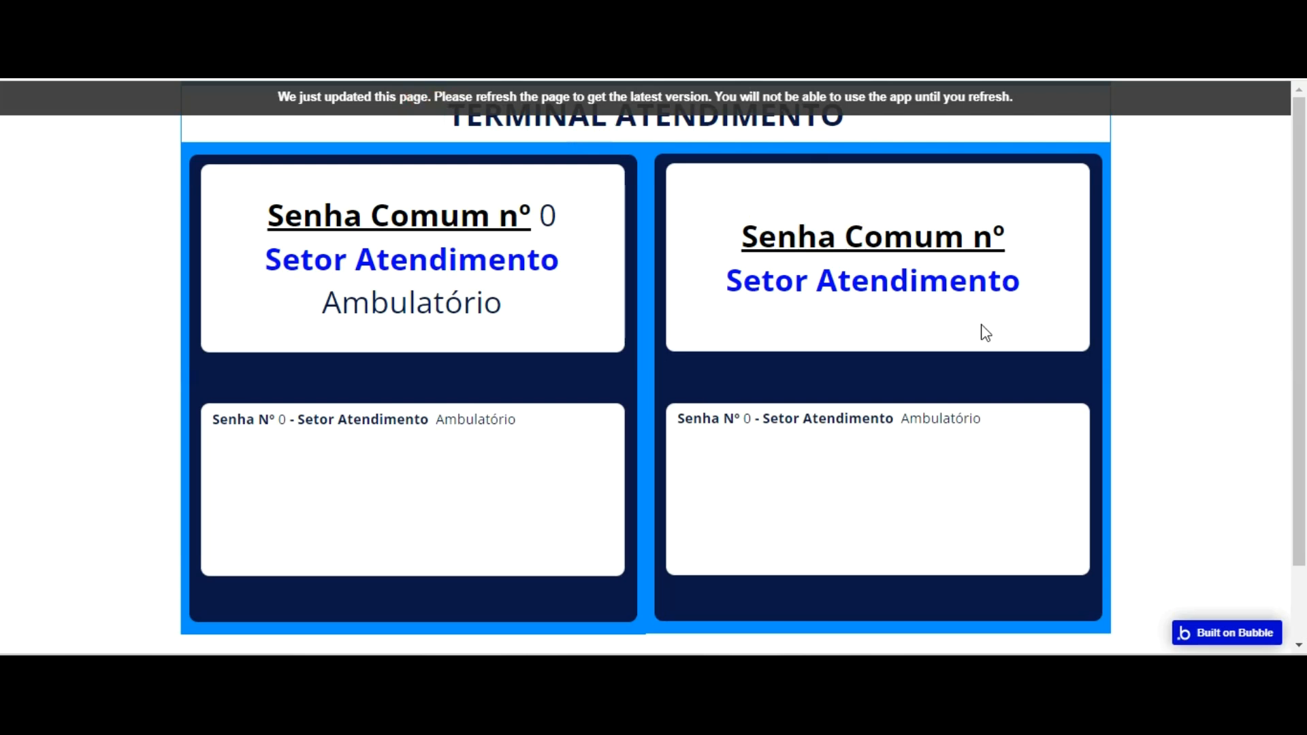
key("F5")
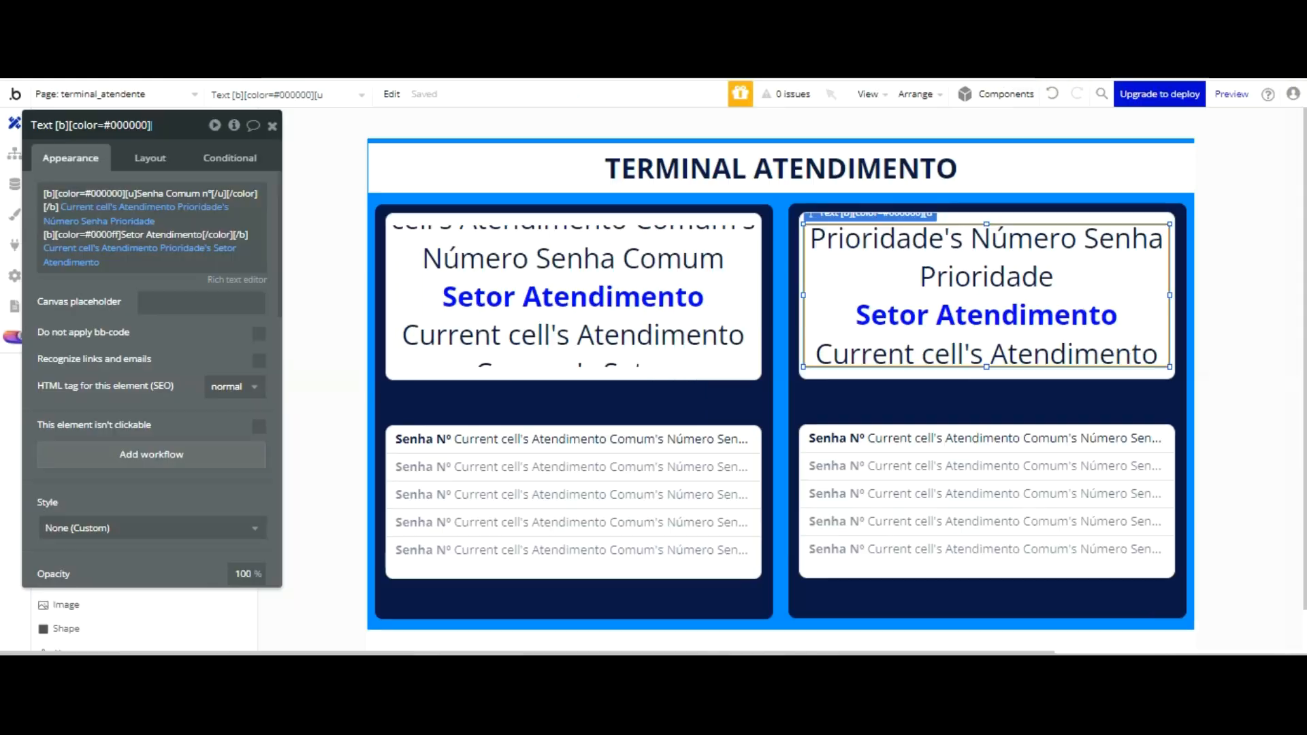
- Set the Prioridade panel's lower repeating group's content type and its data source search type to Atendimento Prioridade
left_click(859, 449)
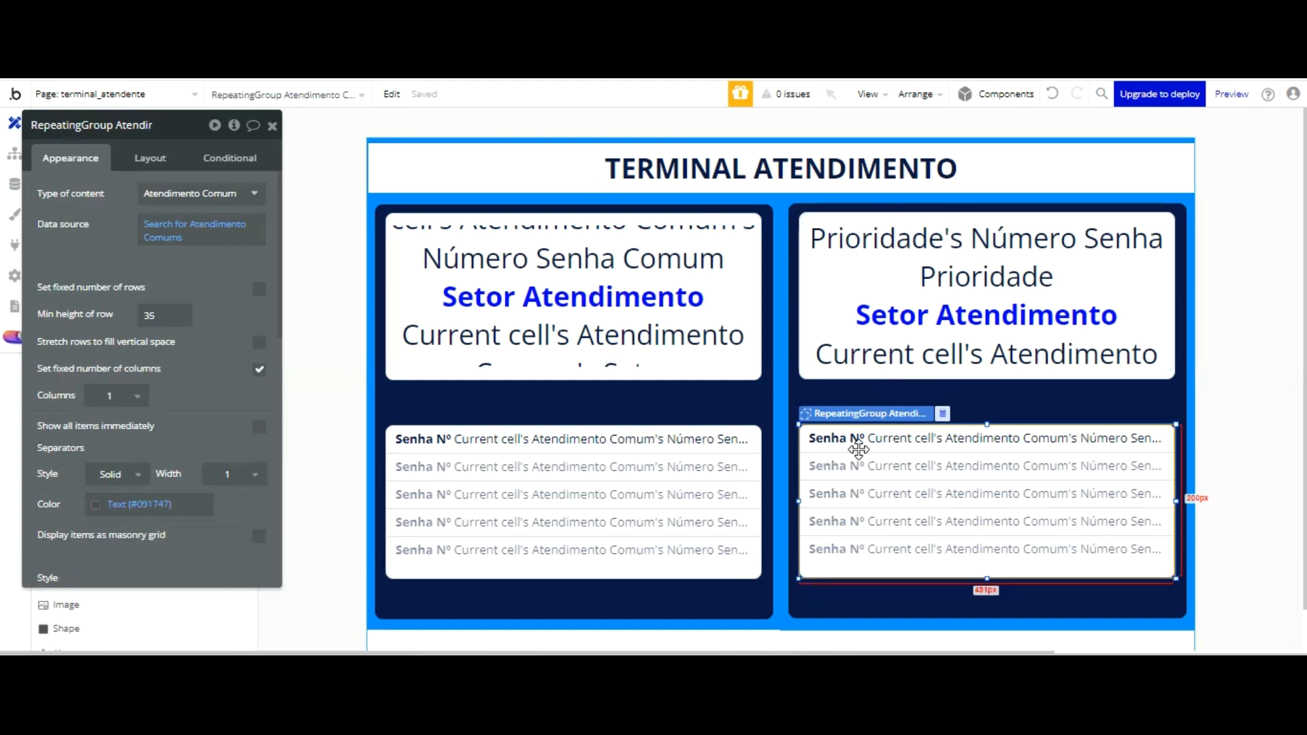
left_click(866, 454)
left_click(866, 455)
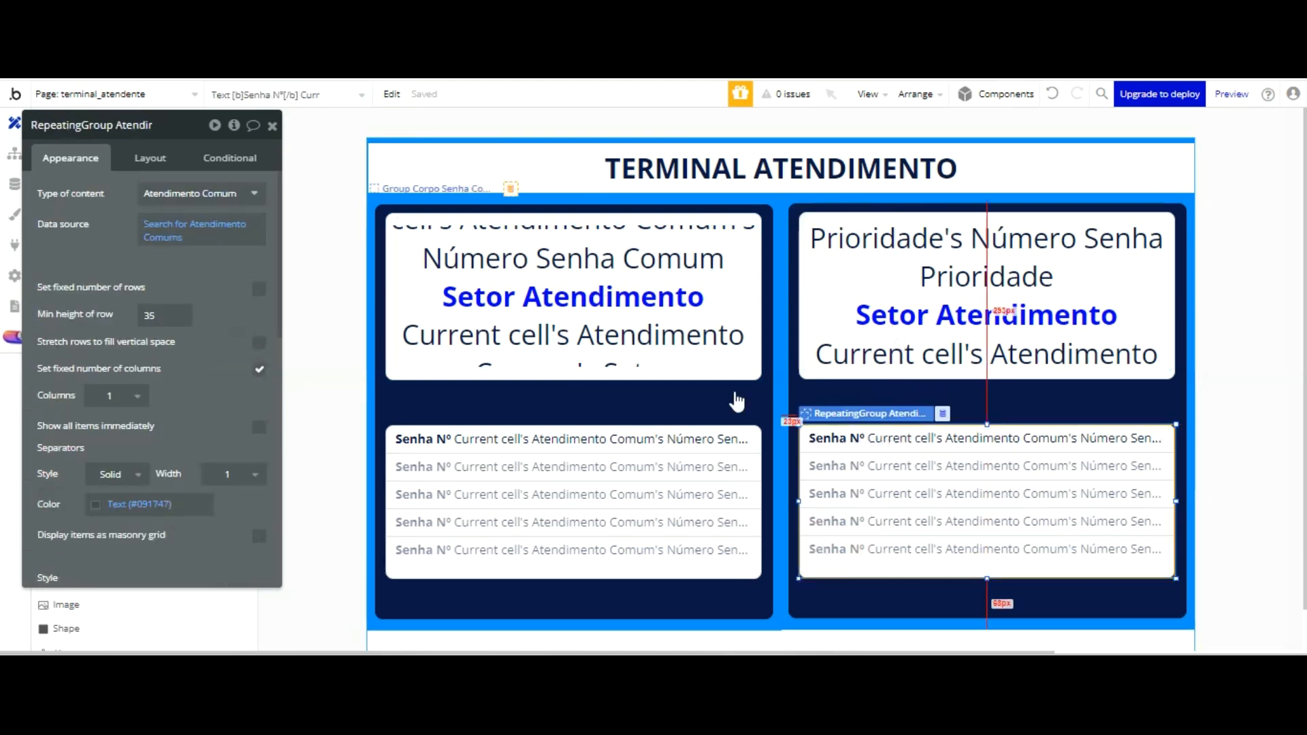
left_click(206, 196)
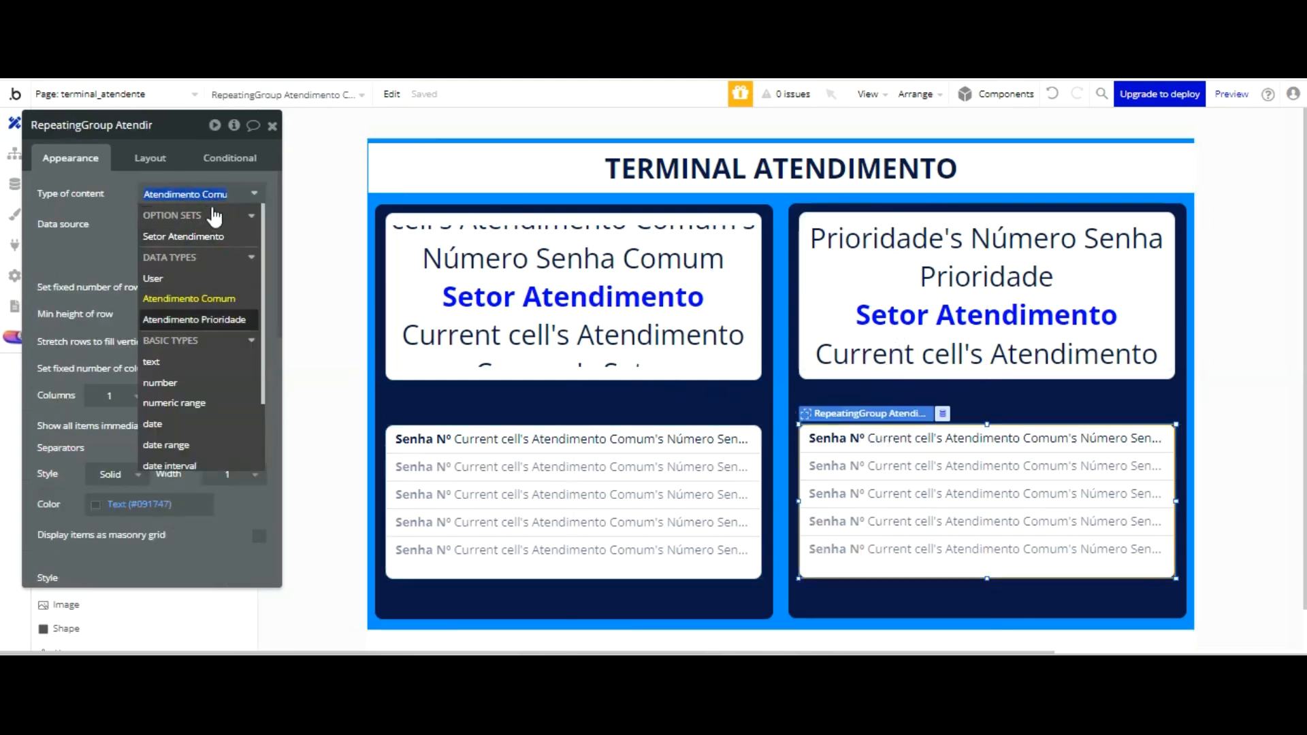
left_click(194, 319)
left_click(184, 232)
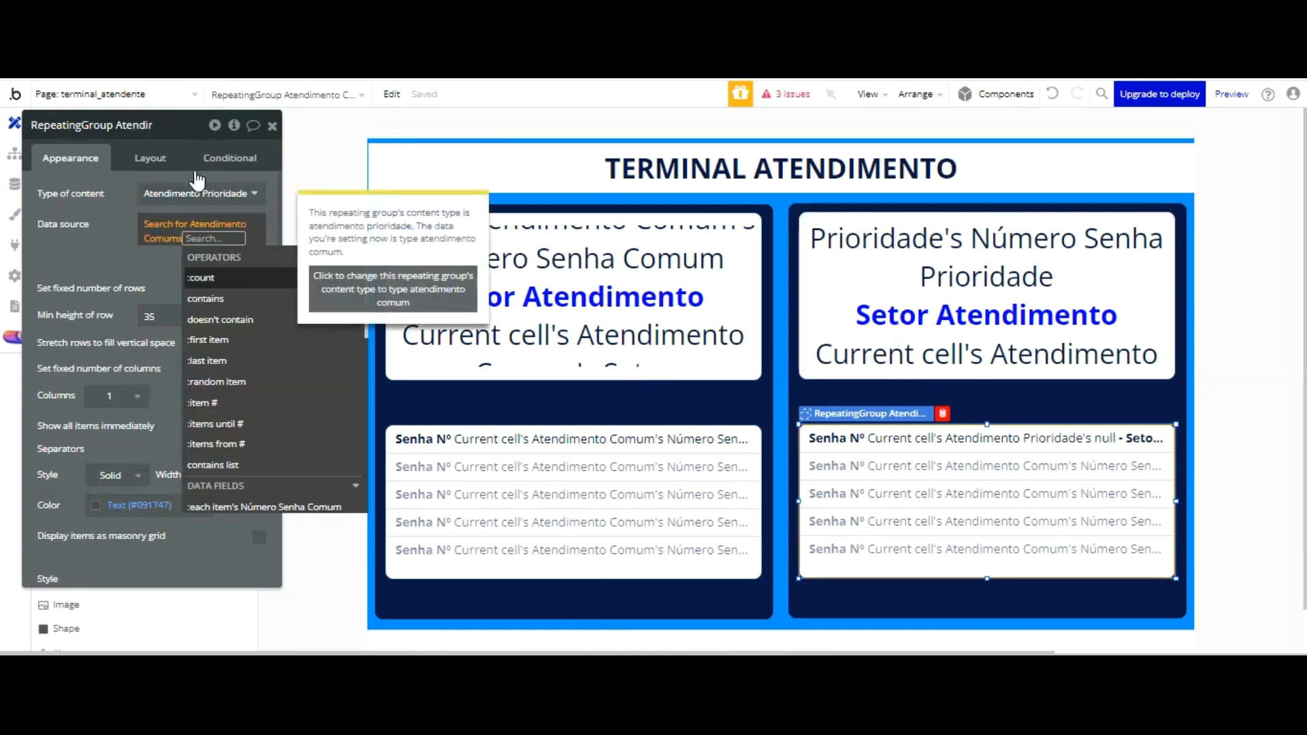
left_click(169, 127)
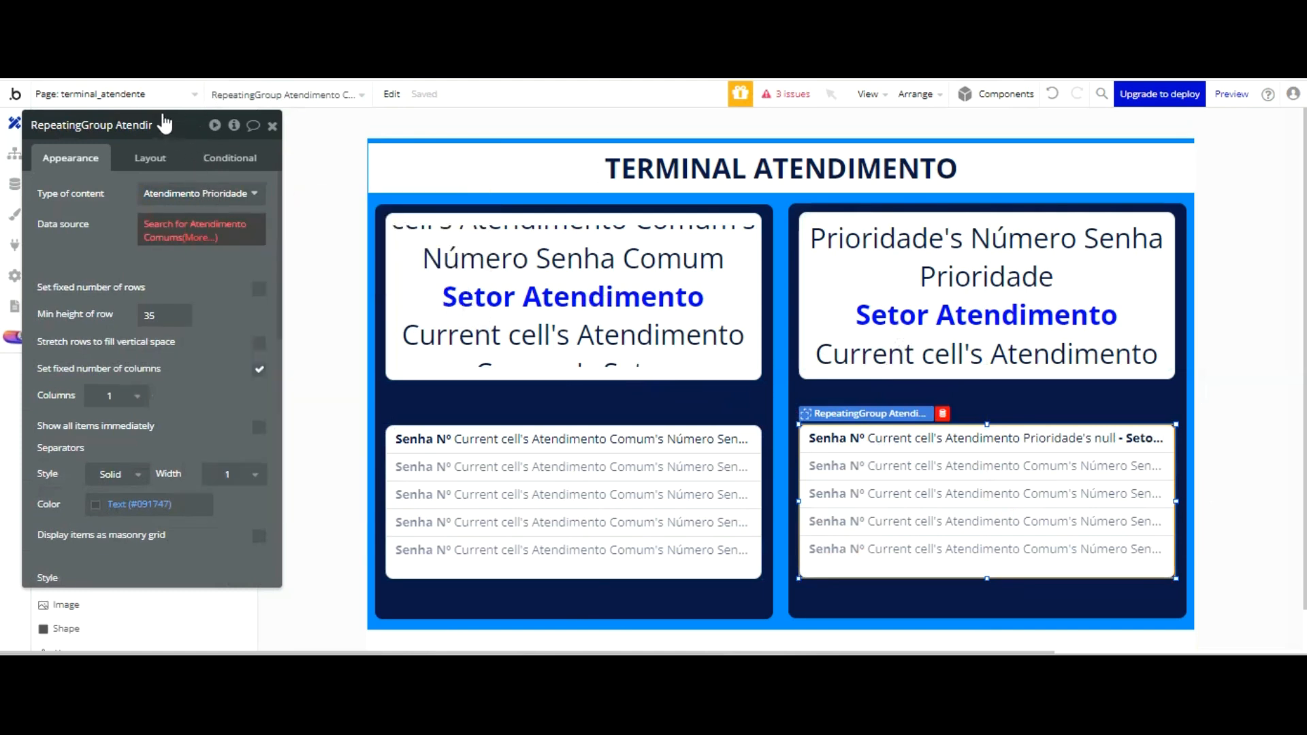
left_click(183, 232)
left_click(464, 163)
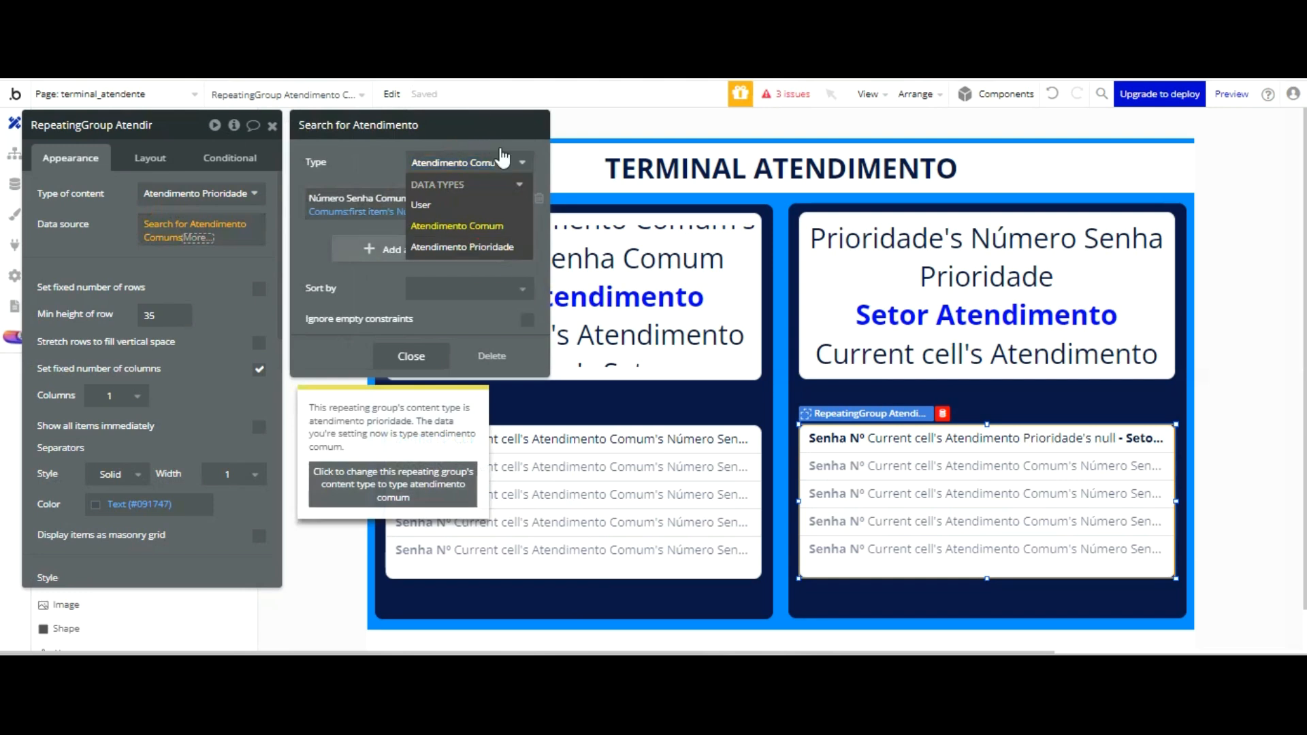
left_click(467, 245)
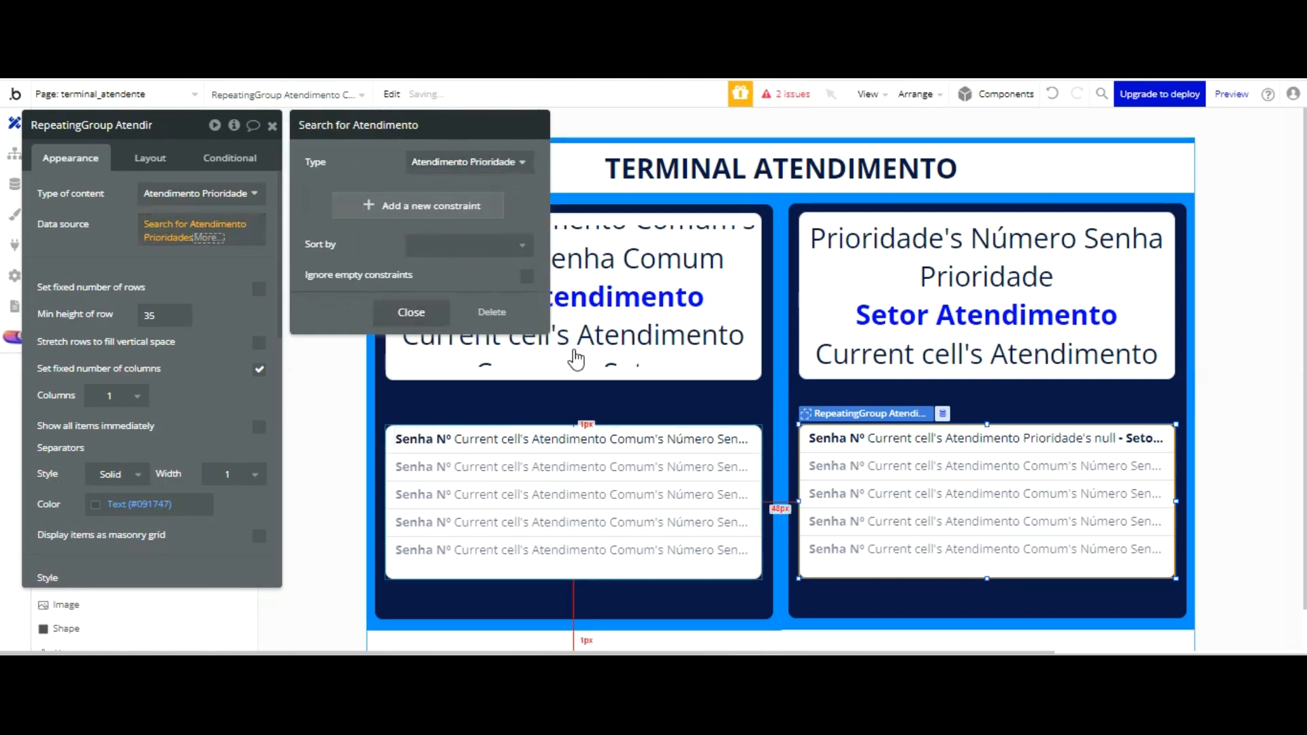
- Remove the Número Senha Comum constraint from the data source search of the common panel's lower repeating group
left_click(594, 463)
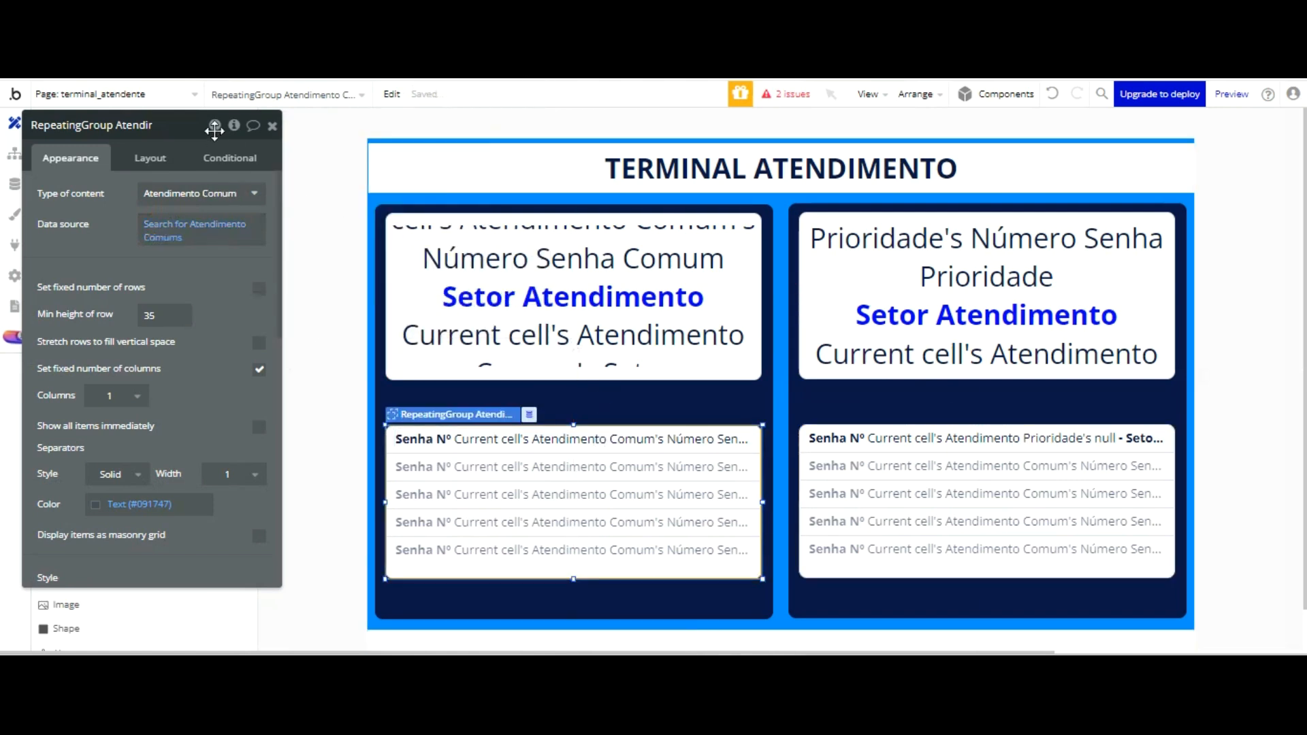
left_click(194, 230)
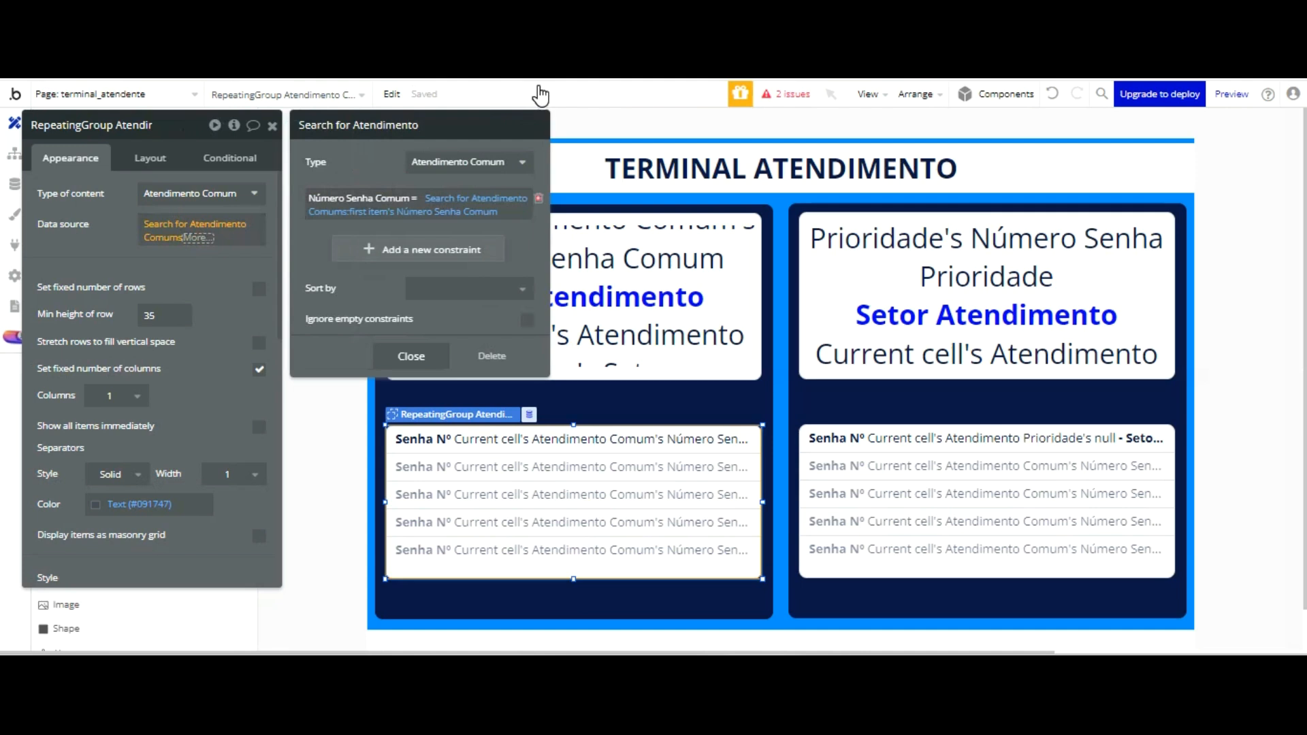
left_click(539, 198)
left_click(228, 280)
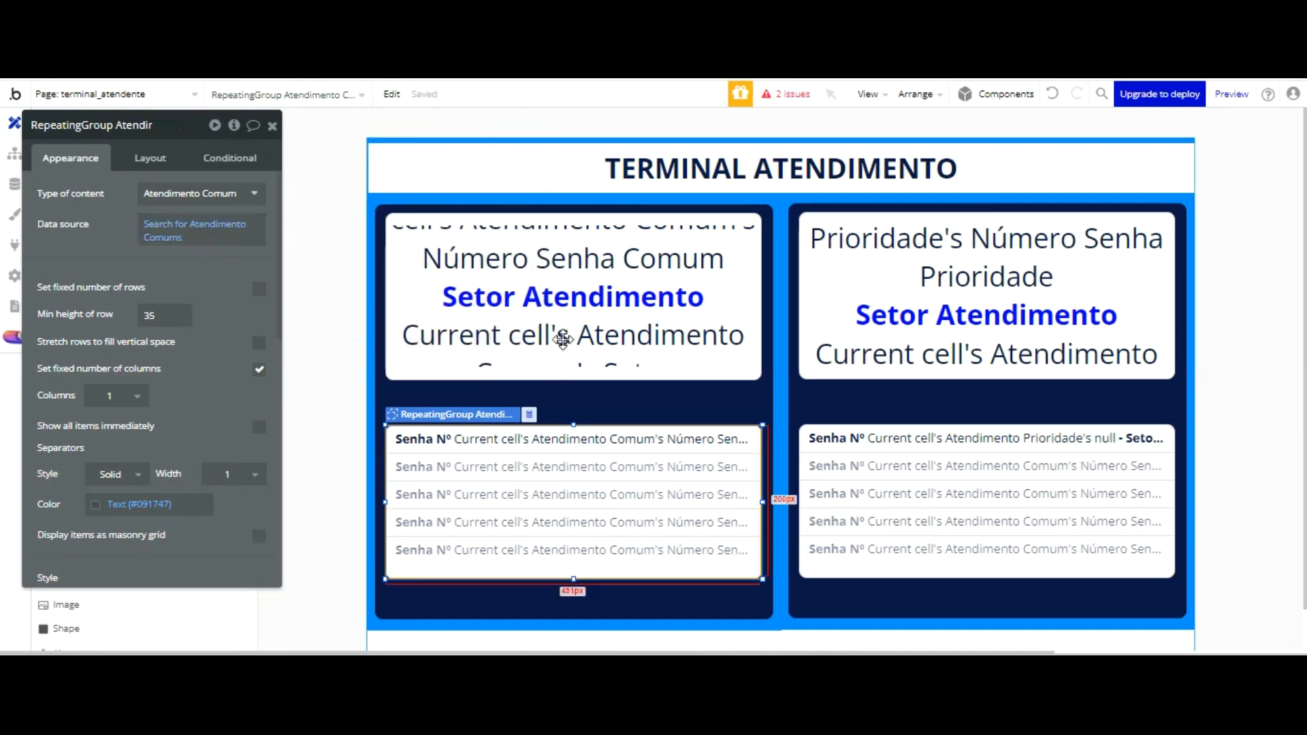
- Point the Prioridade list text's broken expressions to Atendimento Prioridade's Número Senha Prioridade and Setor Atendimento
left_click(922, 434)
left_click(907, 440)
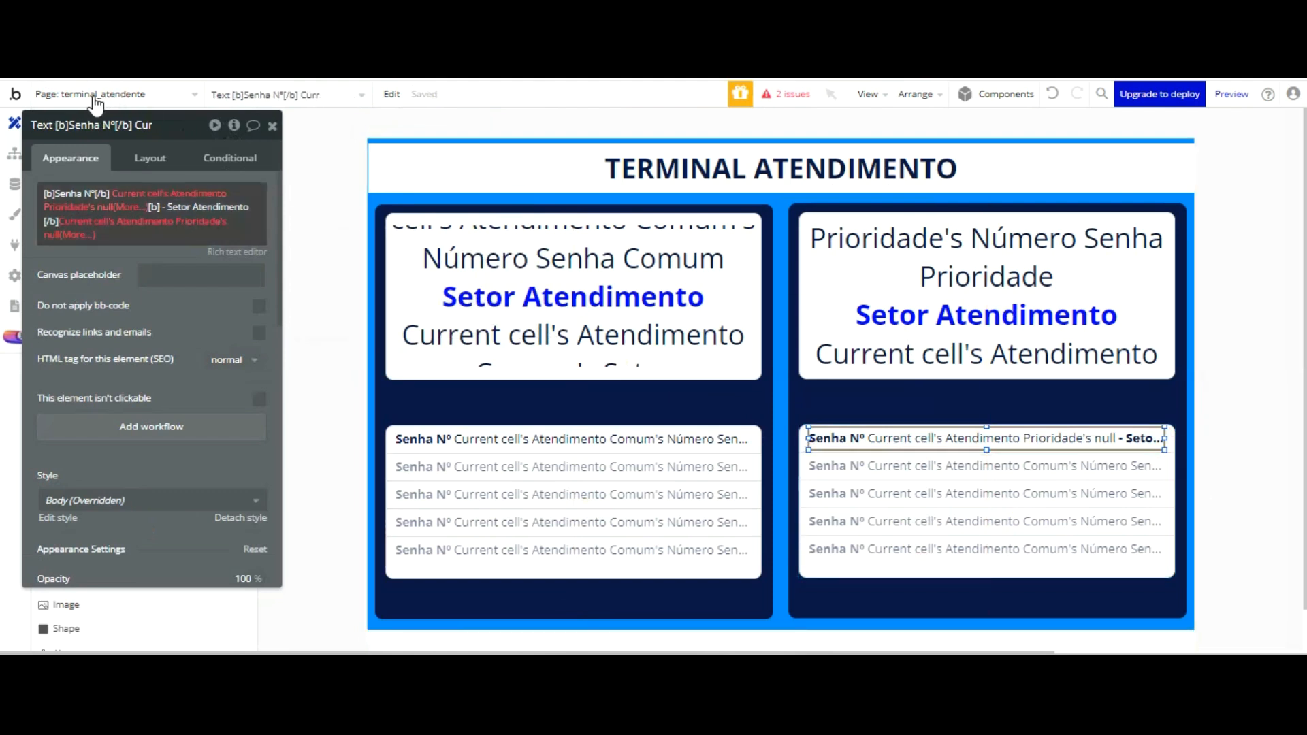
left_click(116, 207)
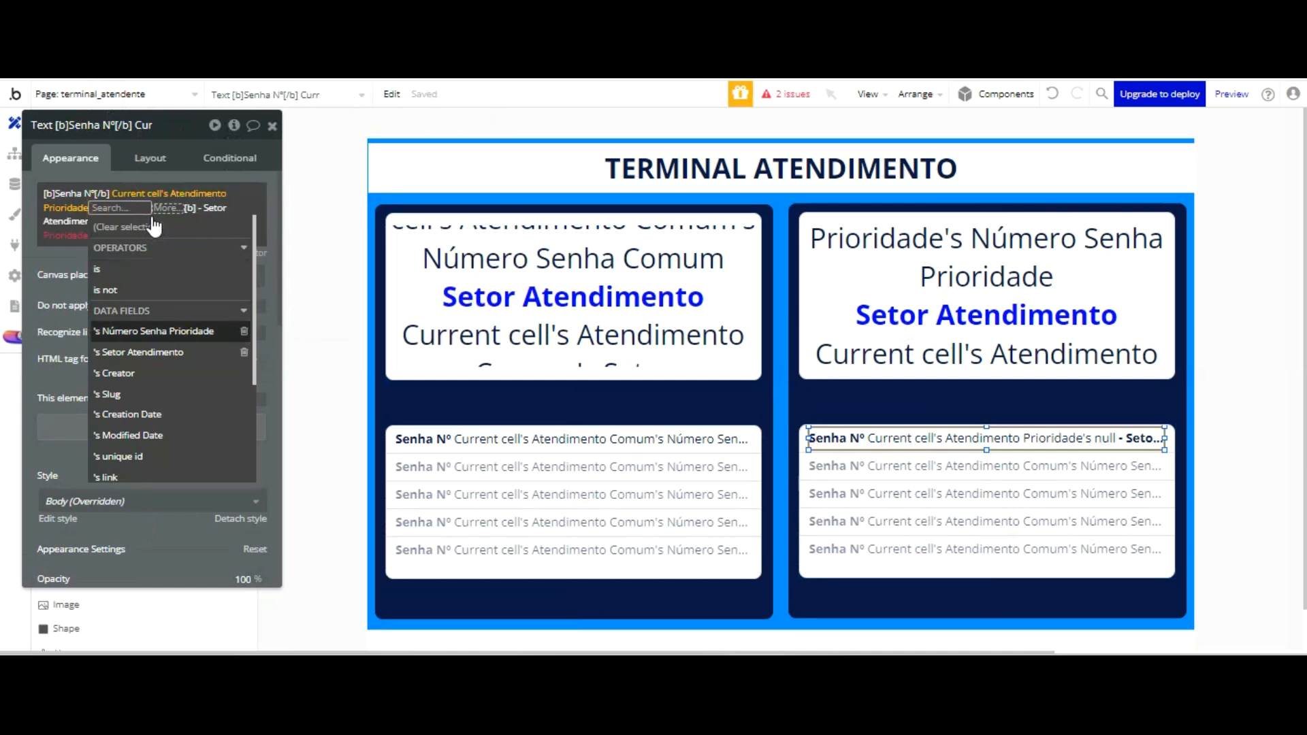
left_click(154, 331)
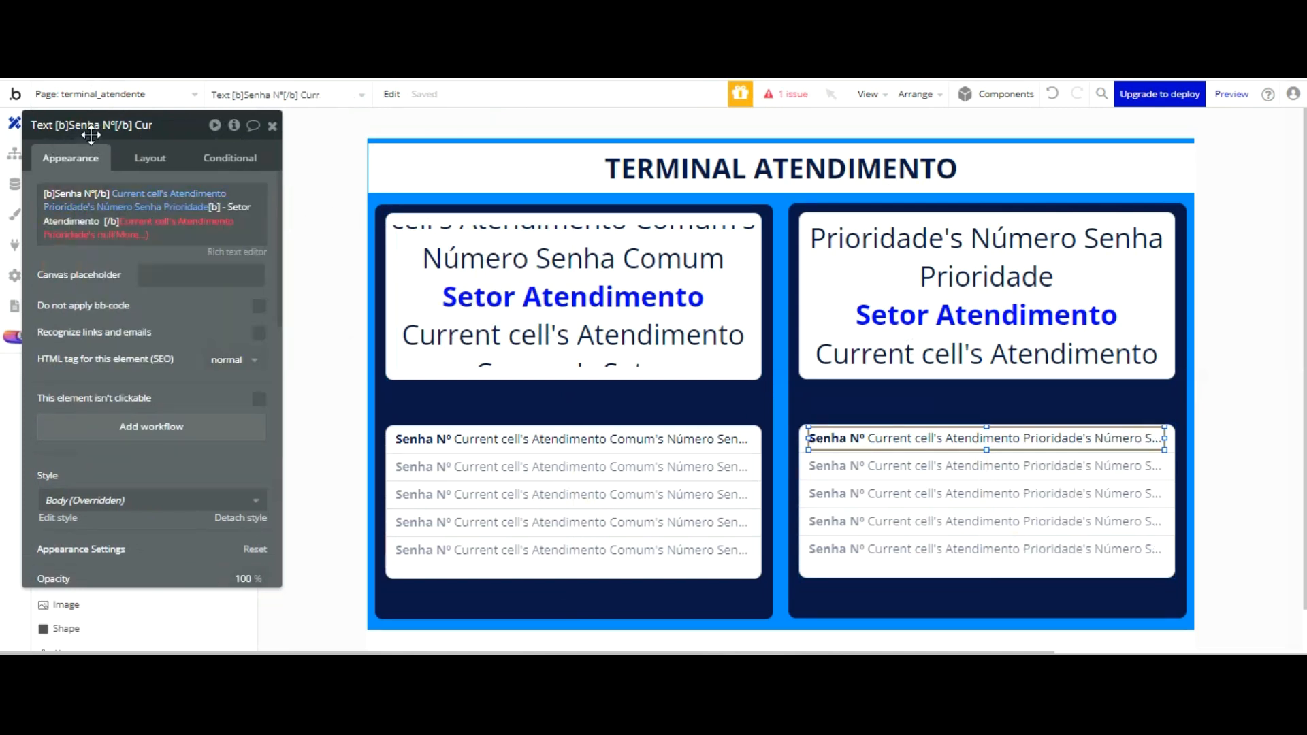
left_click(100, 235)
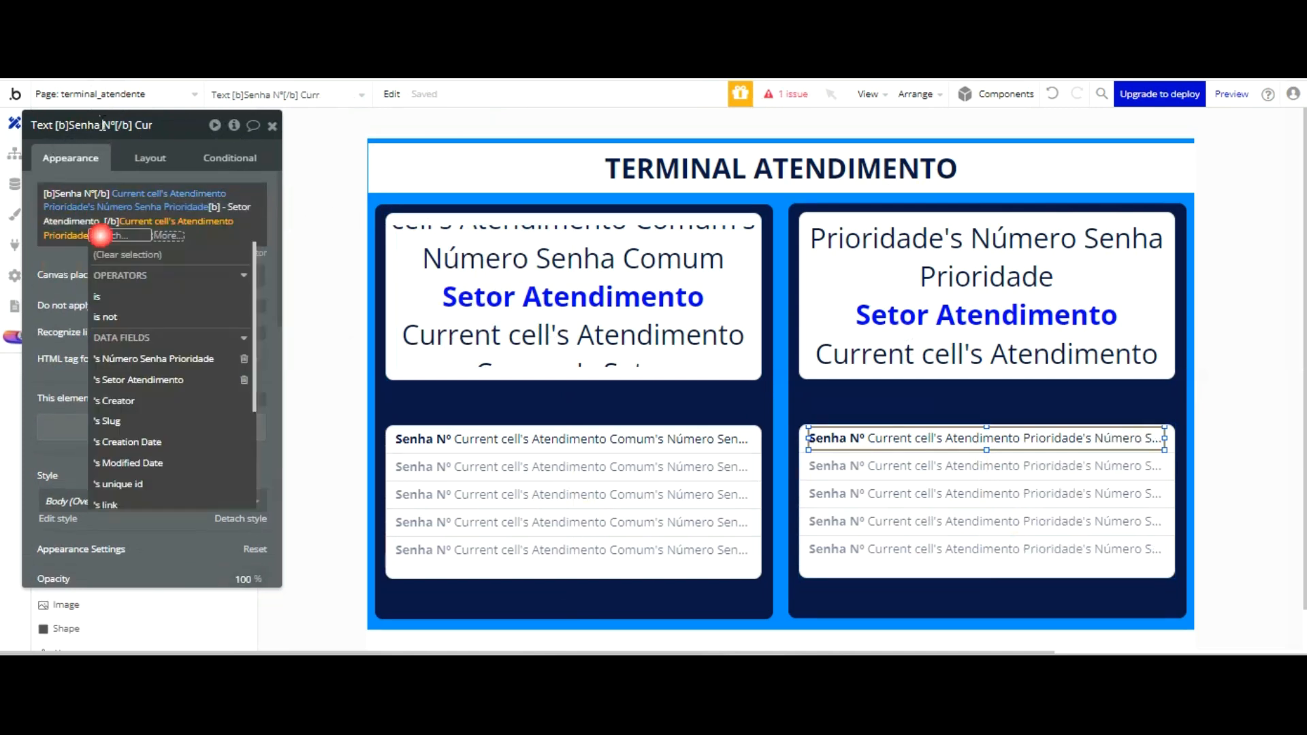
left_click(139, 380)
left_click(64, 260)
- Reload the terminal preview to check both lower ticket lists, and return to the editor
key("ctrl+Tab")
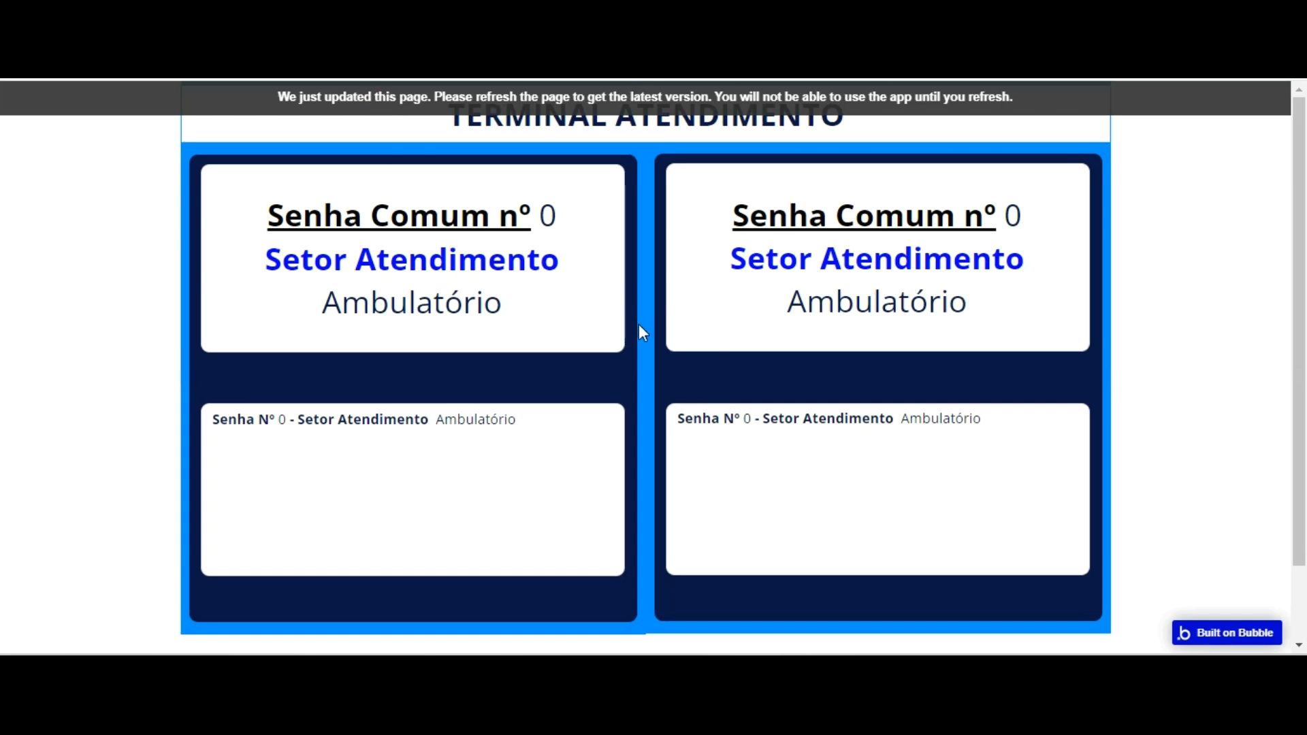
key("F5")
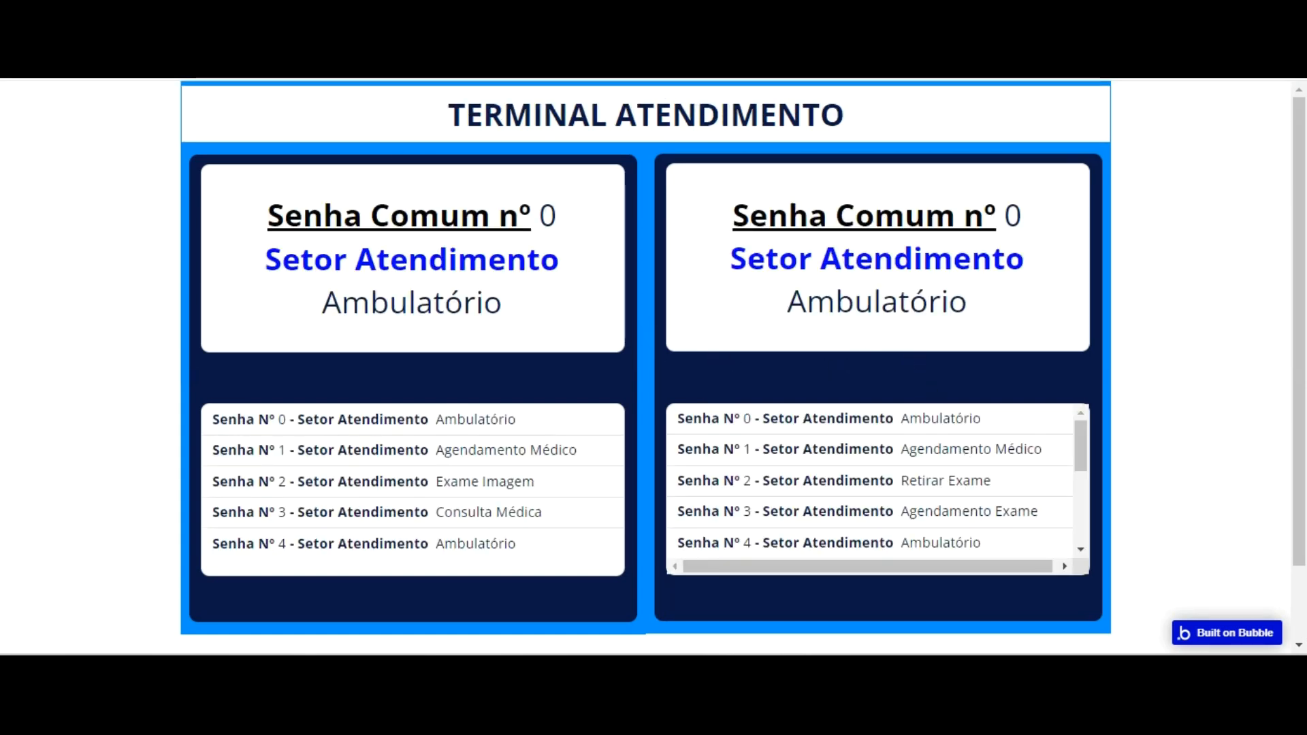
key("ctrl+shift+Tab")
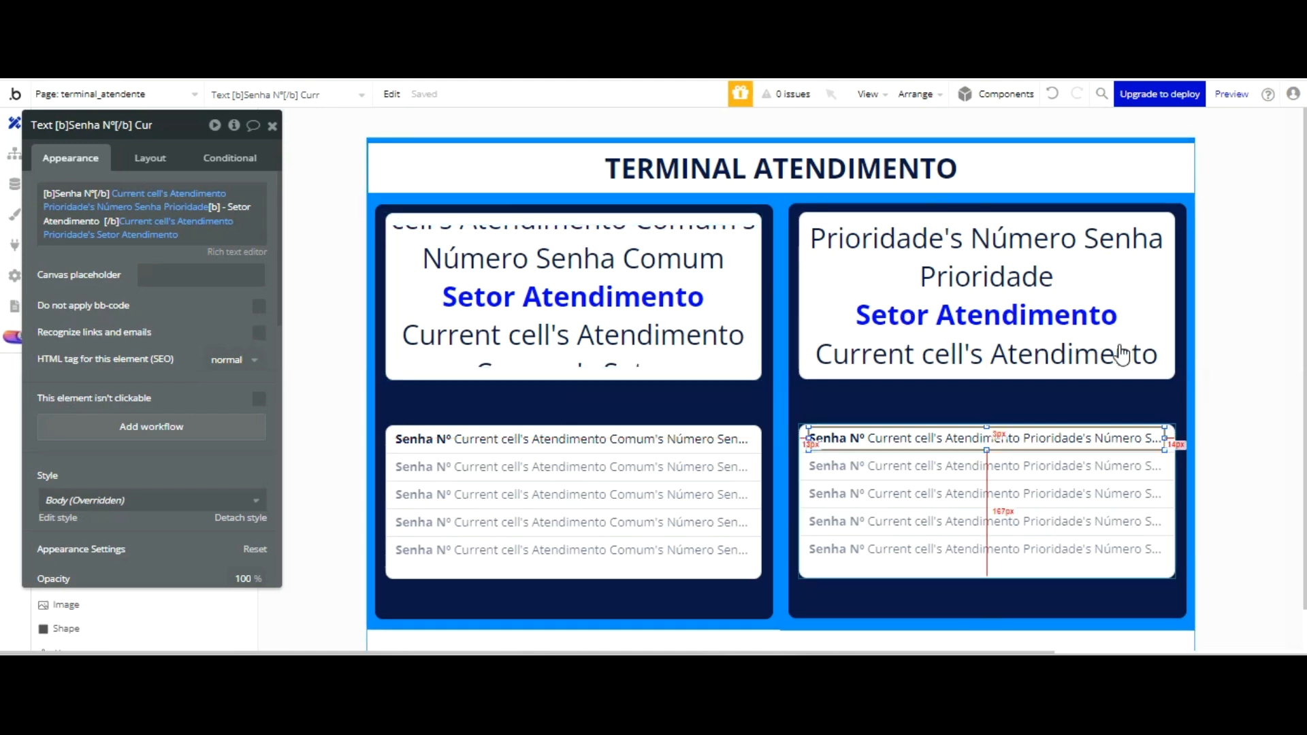
- Narrow the Prioridade list's row text to about 441 px wide and centre it horizontally in its cell
left_click(1124, 483)
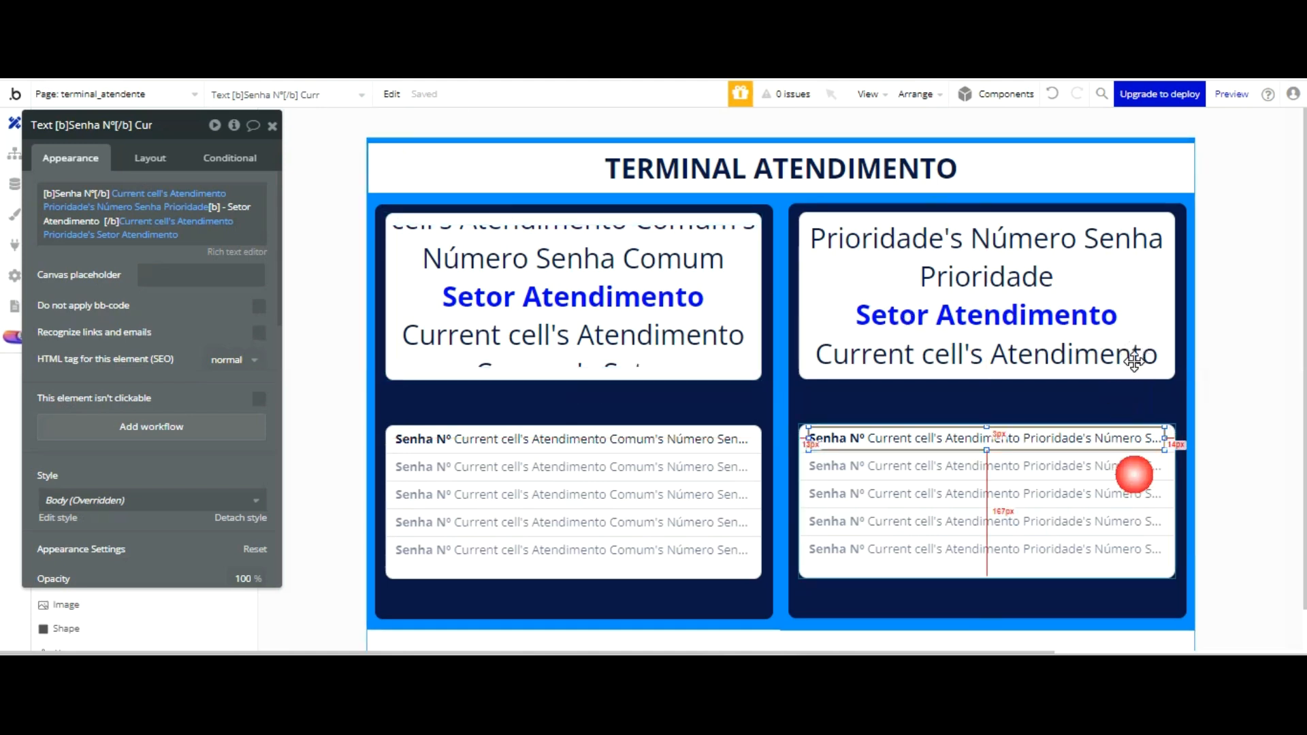
left_click(1150, 448)
left_click_drag(1161, 326, 1148, 327)
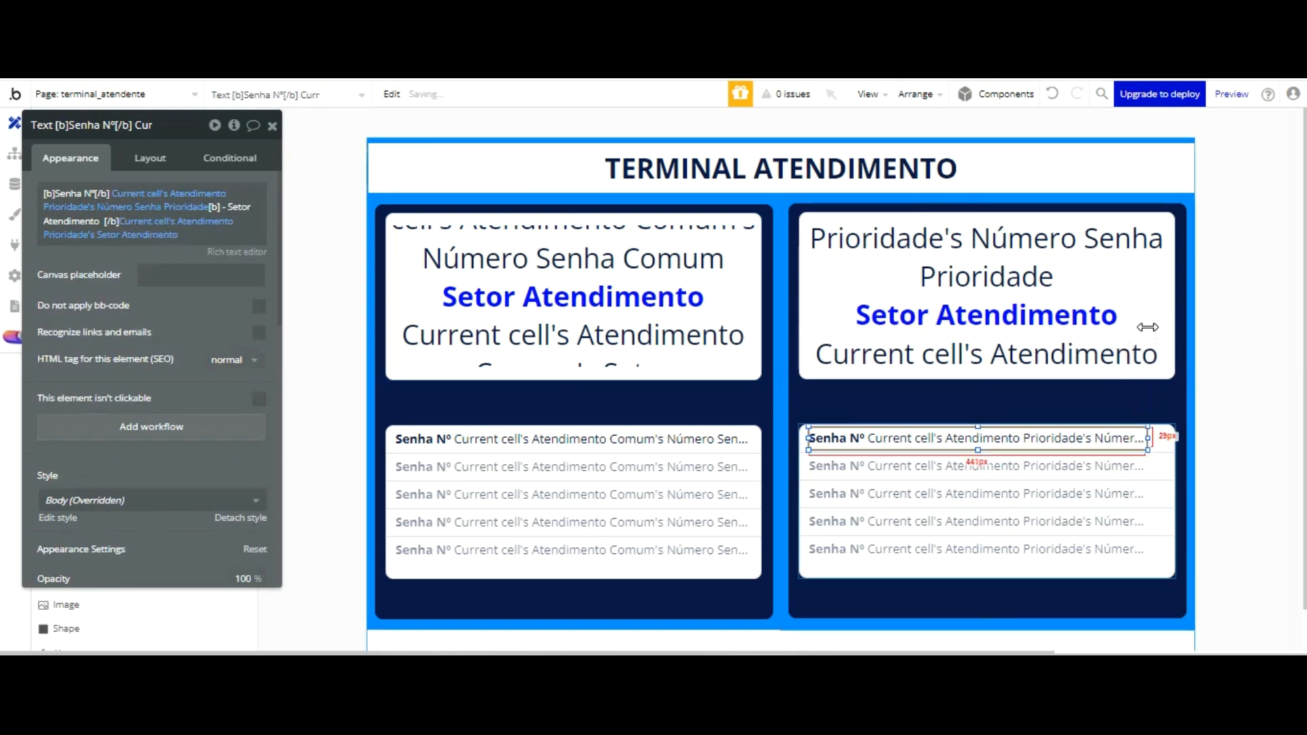
left_click(1121, 443)
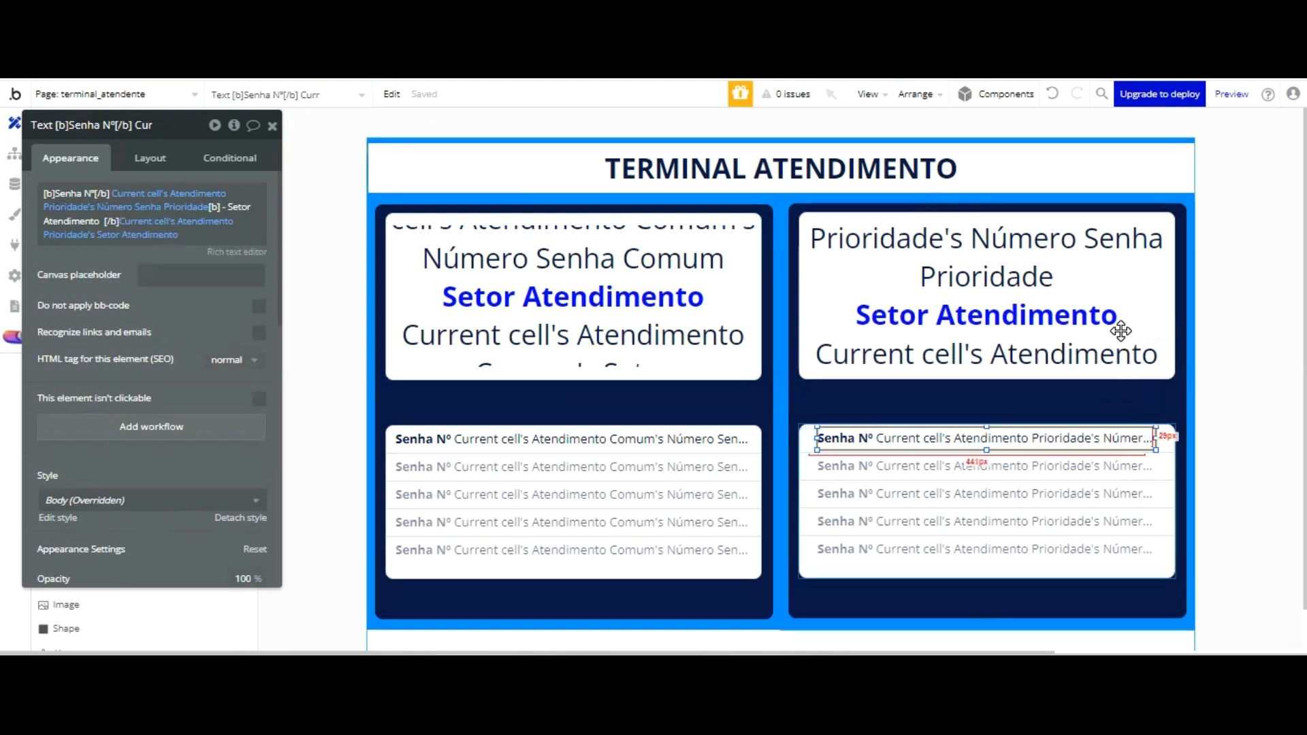
- Resize the common list's row text to 442 px wide, centred in its cell, and reload the terminal preview
left_click(148, 157)
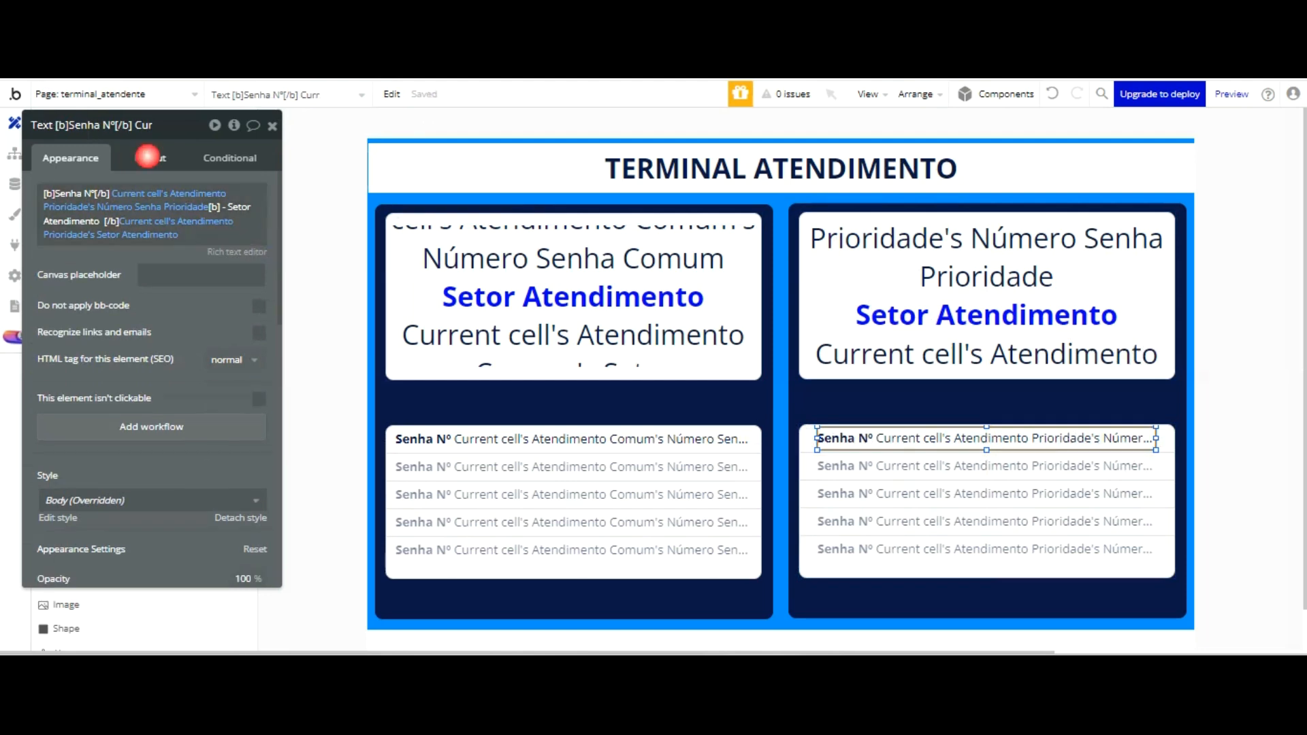
left_click(395, 435)
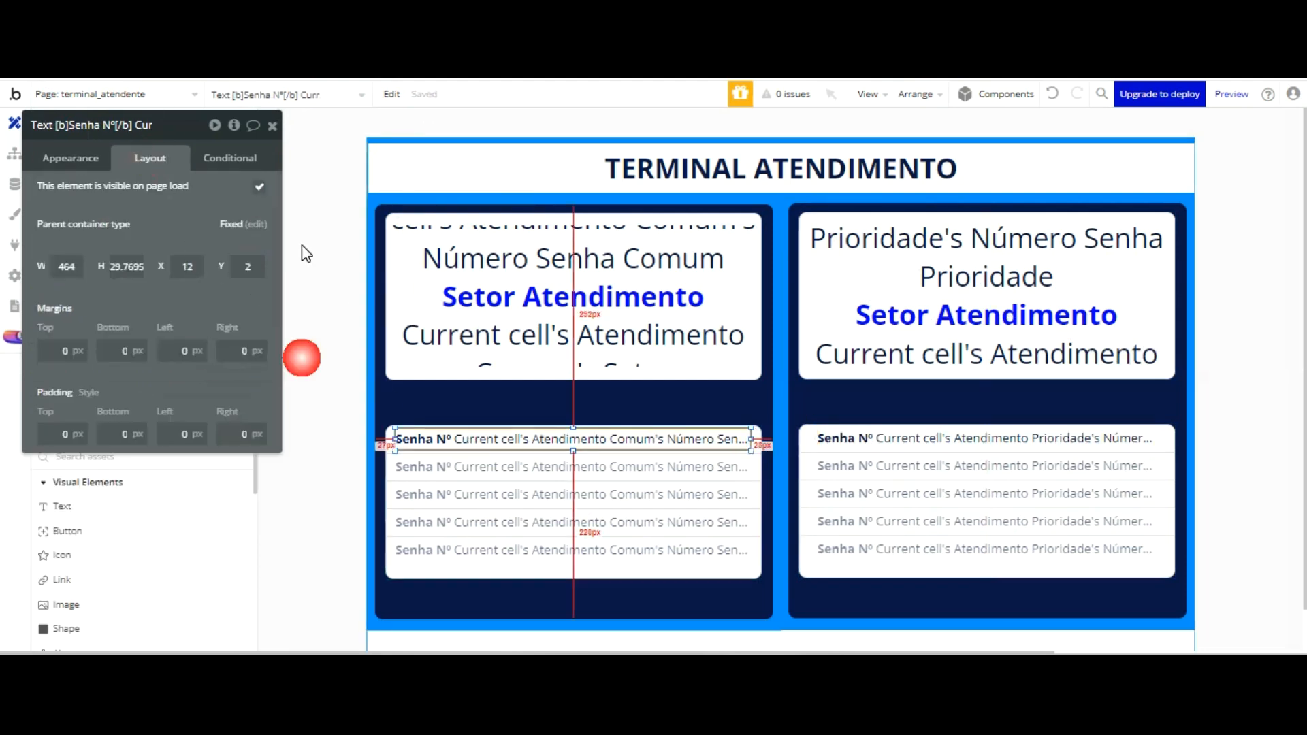
key("BackSpace")
key("BackSpace")
key("Return")
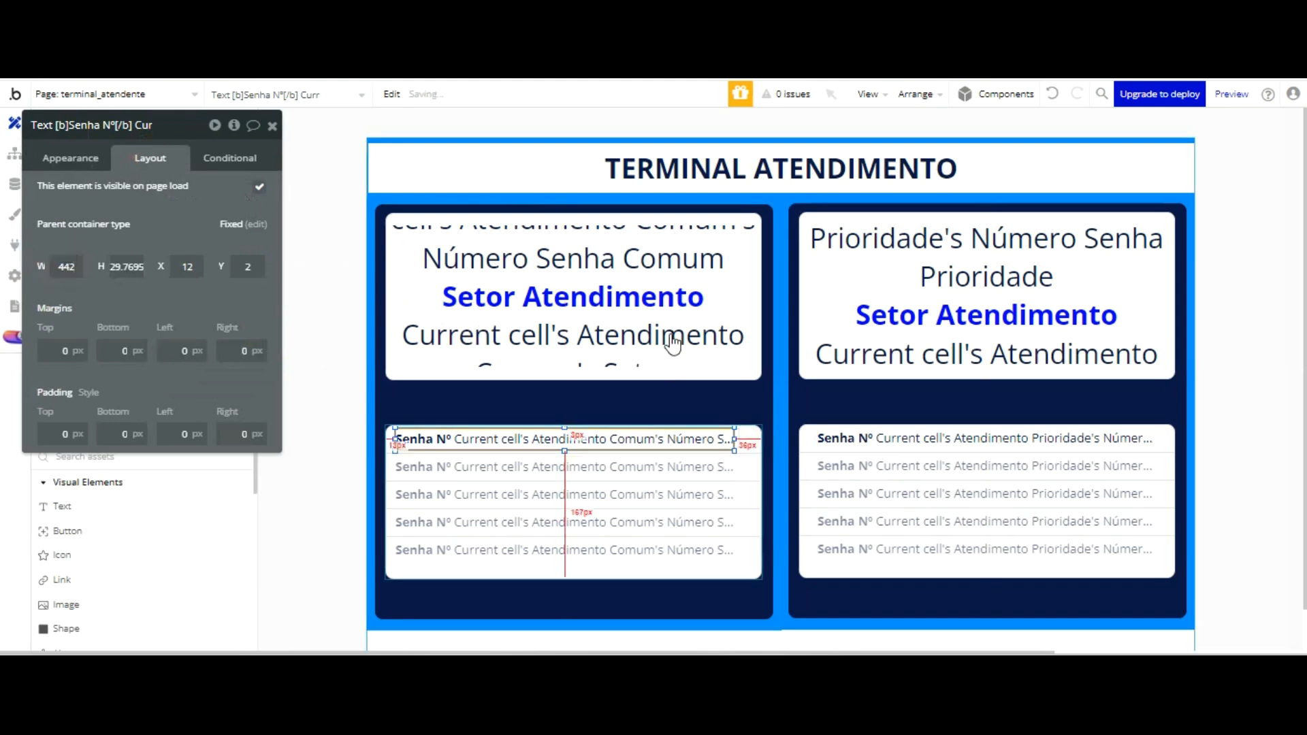
left_click(670, 435)
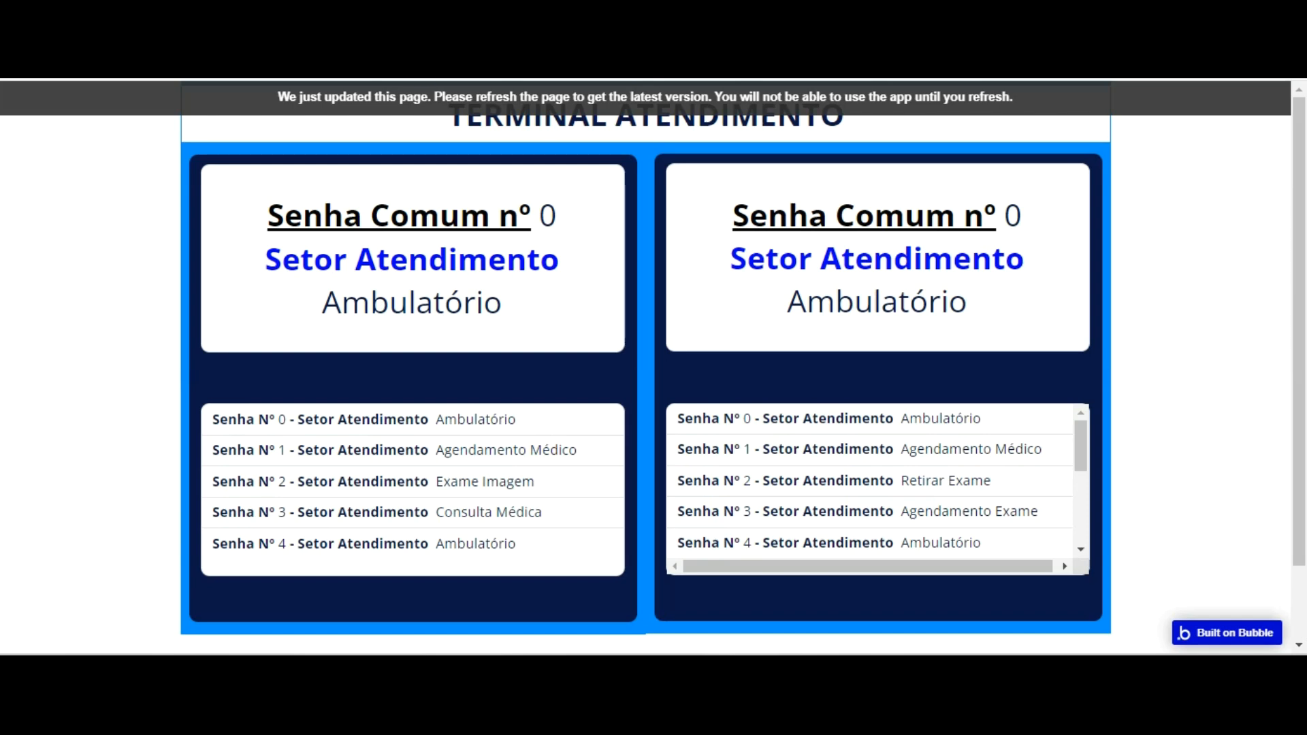
left_click(543, 146)
key("F5")
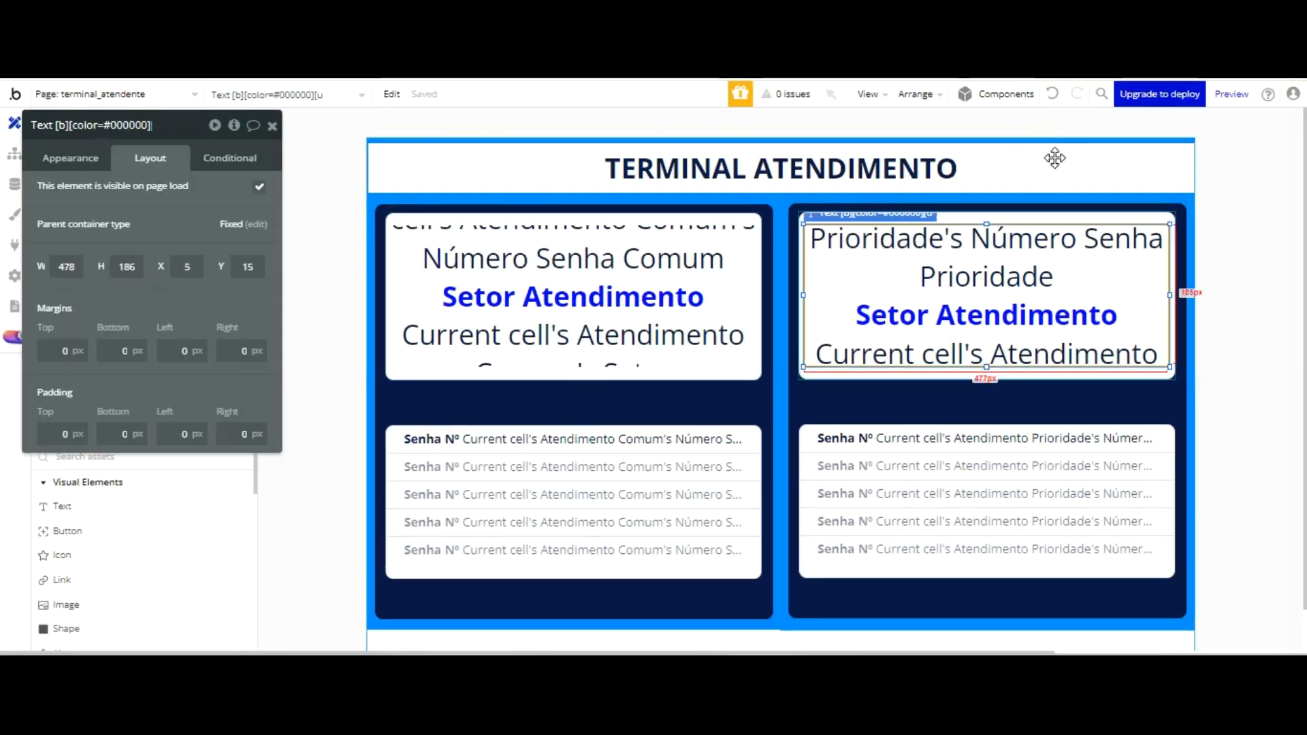
- Change the heading in the Prioridade panel's upper ticket text to "Senha Prioridade nº"
left_click(71, 158)
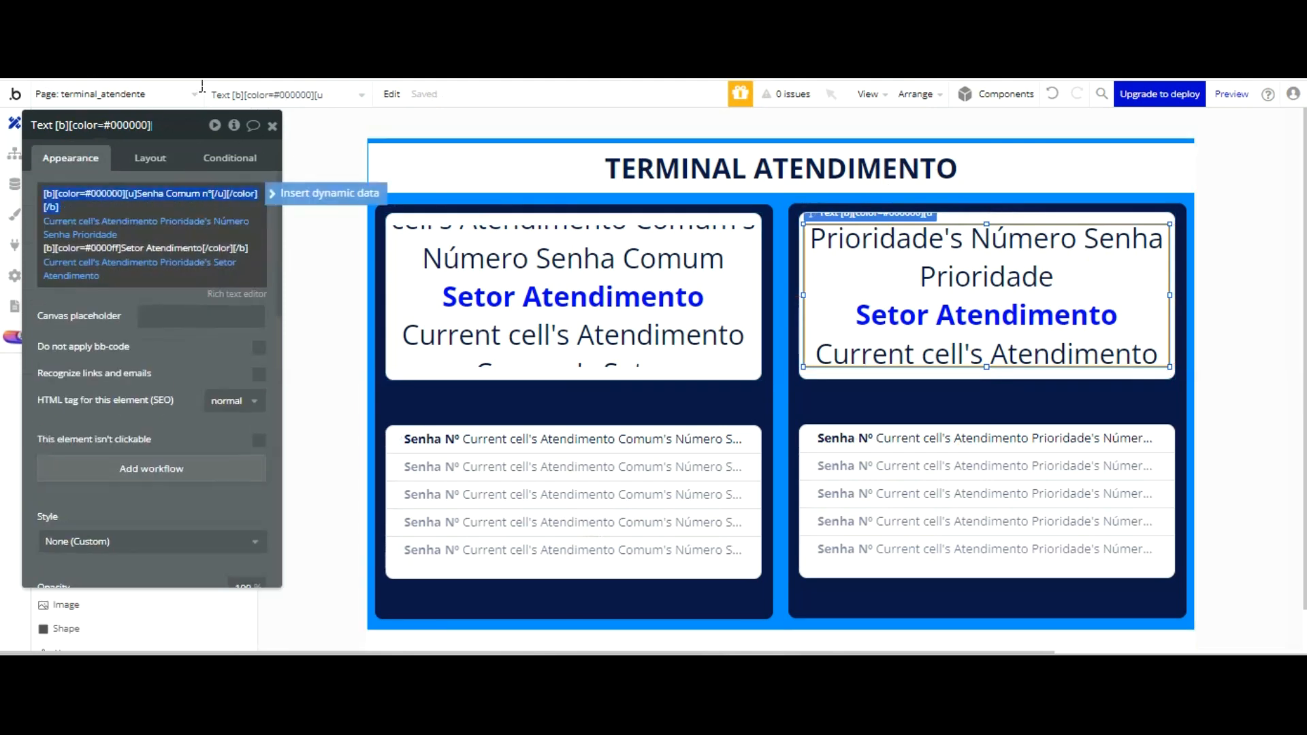
key("BackSpace")
key("BackSpace")
key("BackSpace")
key("BackSpace")
key("BackSpace")
key("BackSpace")
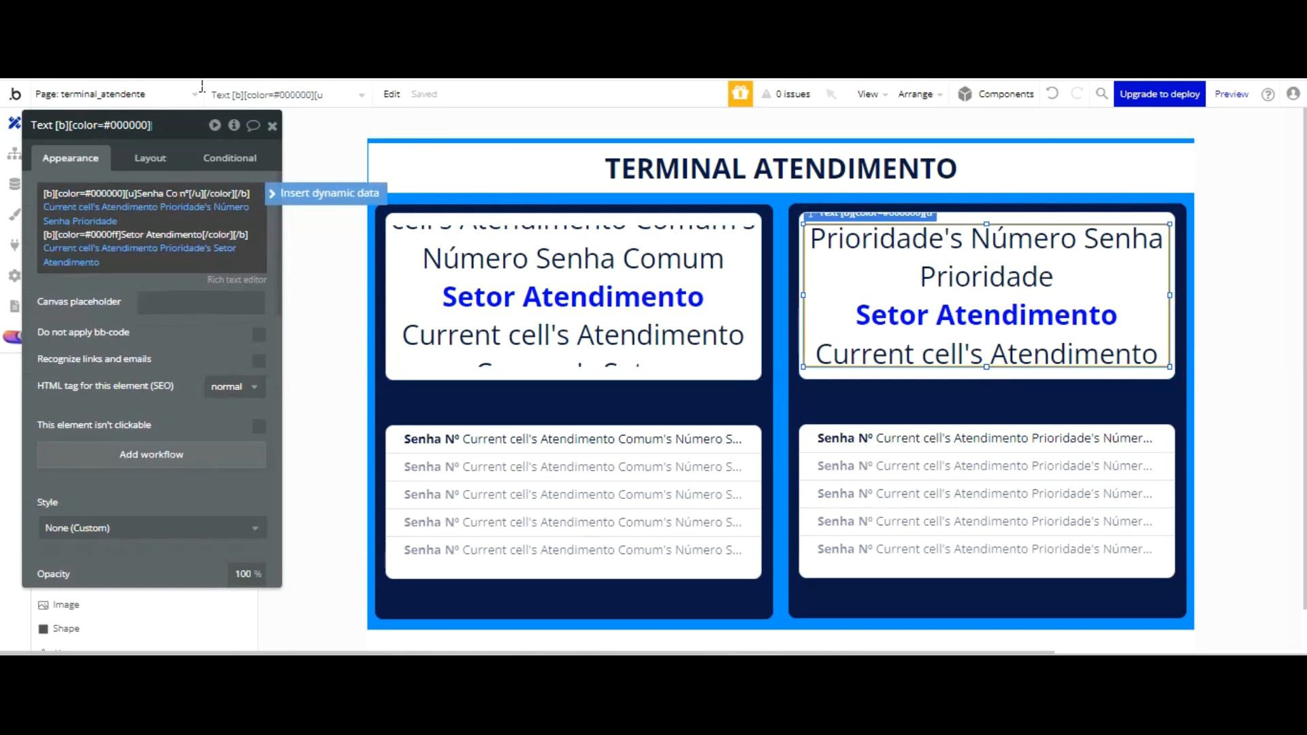
type("Prioridade")
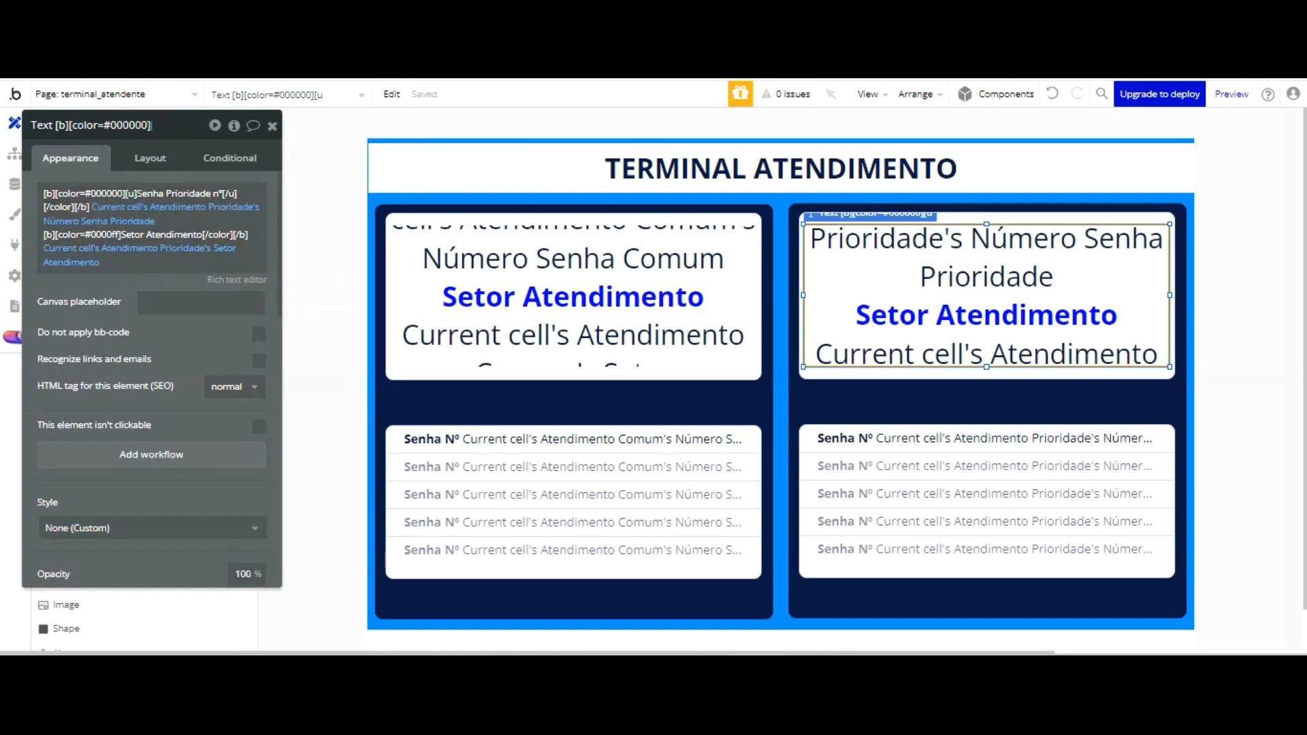
- Reload the terminal preview to check the Prioridade panel's new heading, and return to the editor
key("ctrl+Tab")
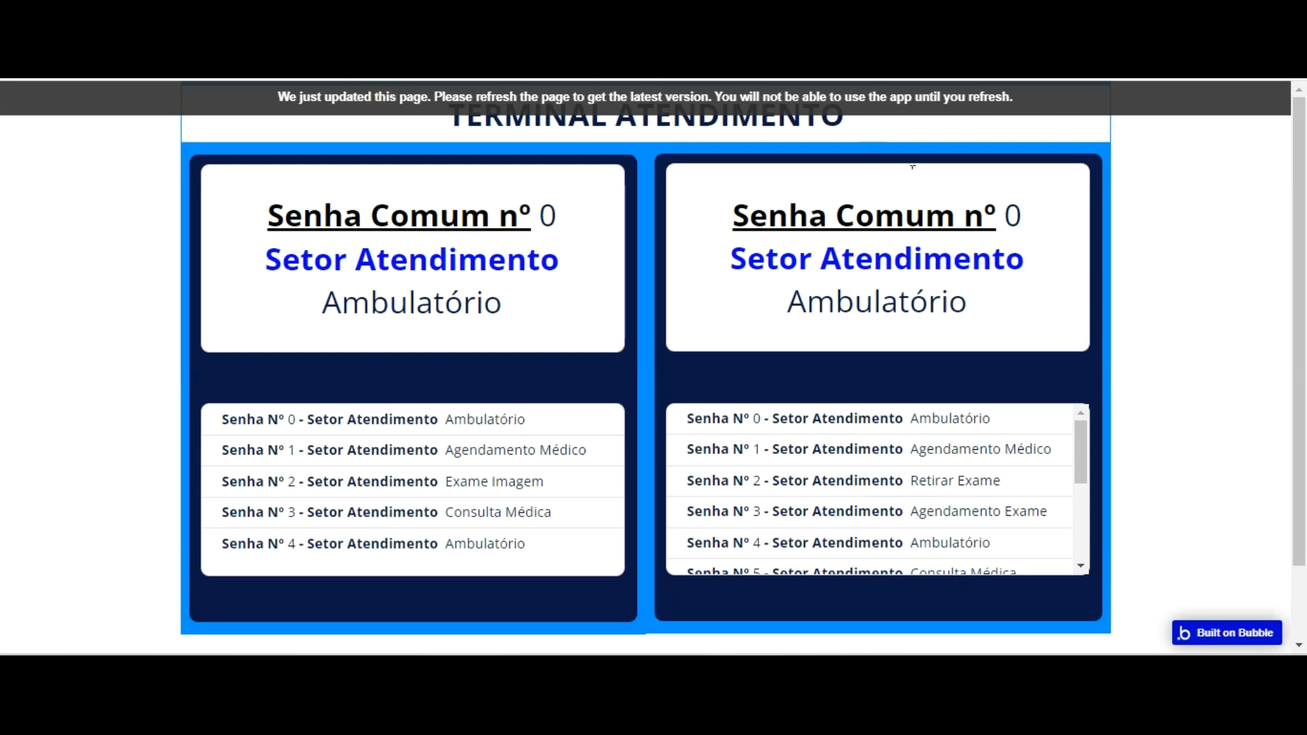
key("F5")
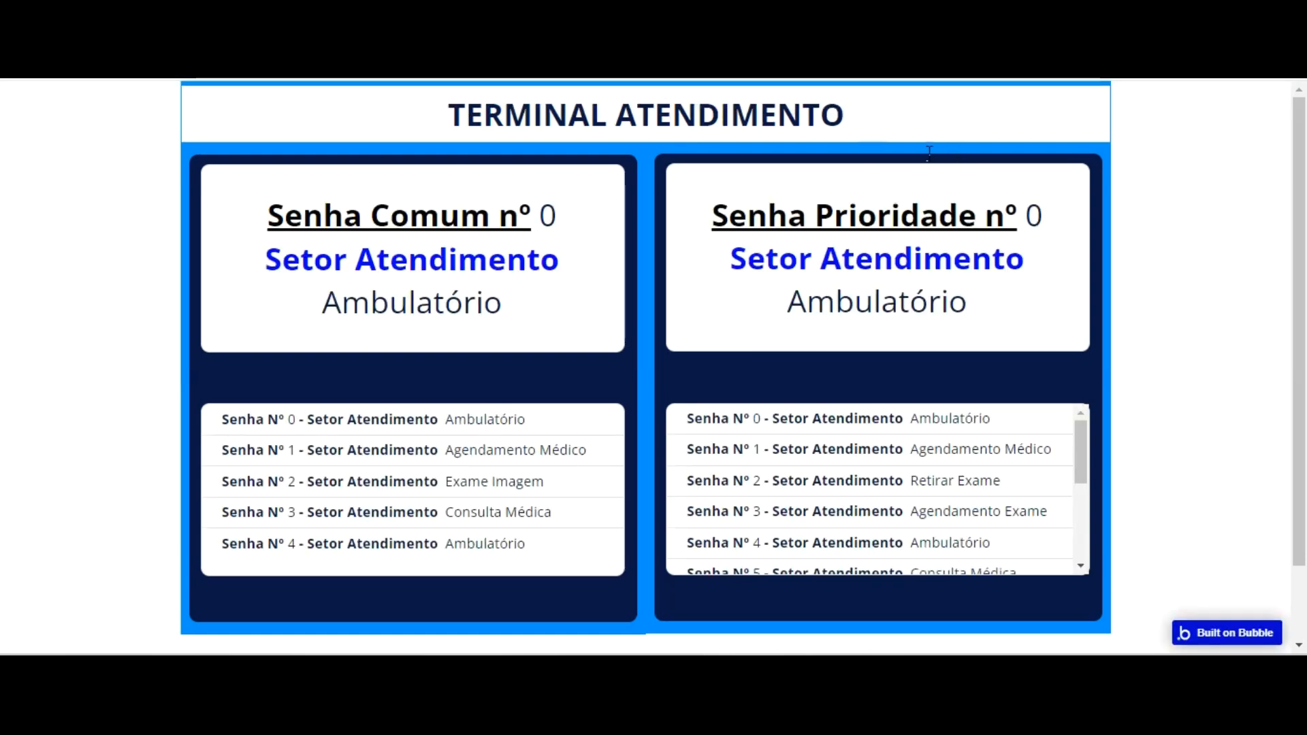
key("ctrl+shift+Tab")
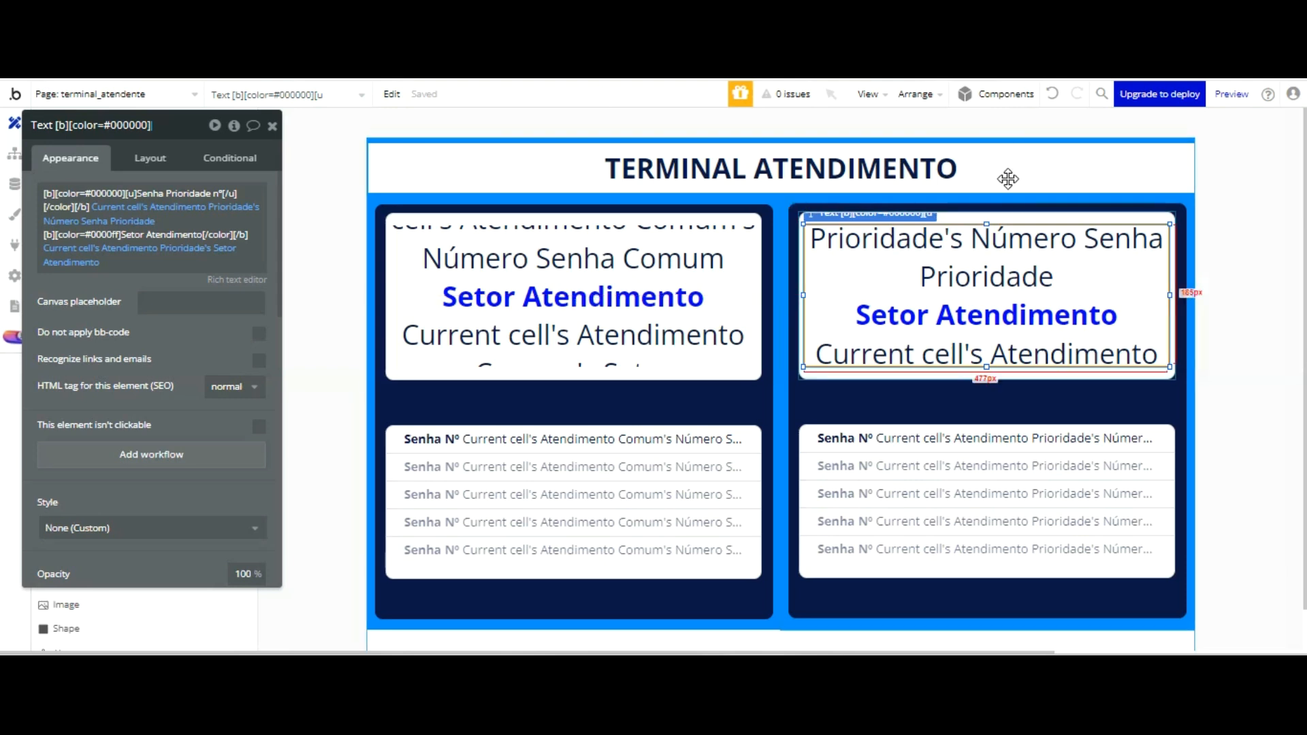
- Change first item to last item in the Número Senha Prioridade constraint of the upper Prioridade repeating group's search
left_click(804, 347)
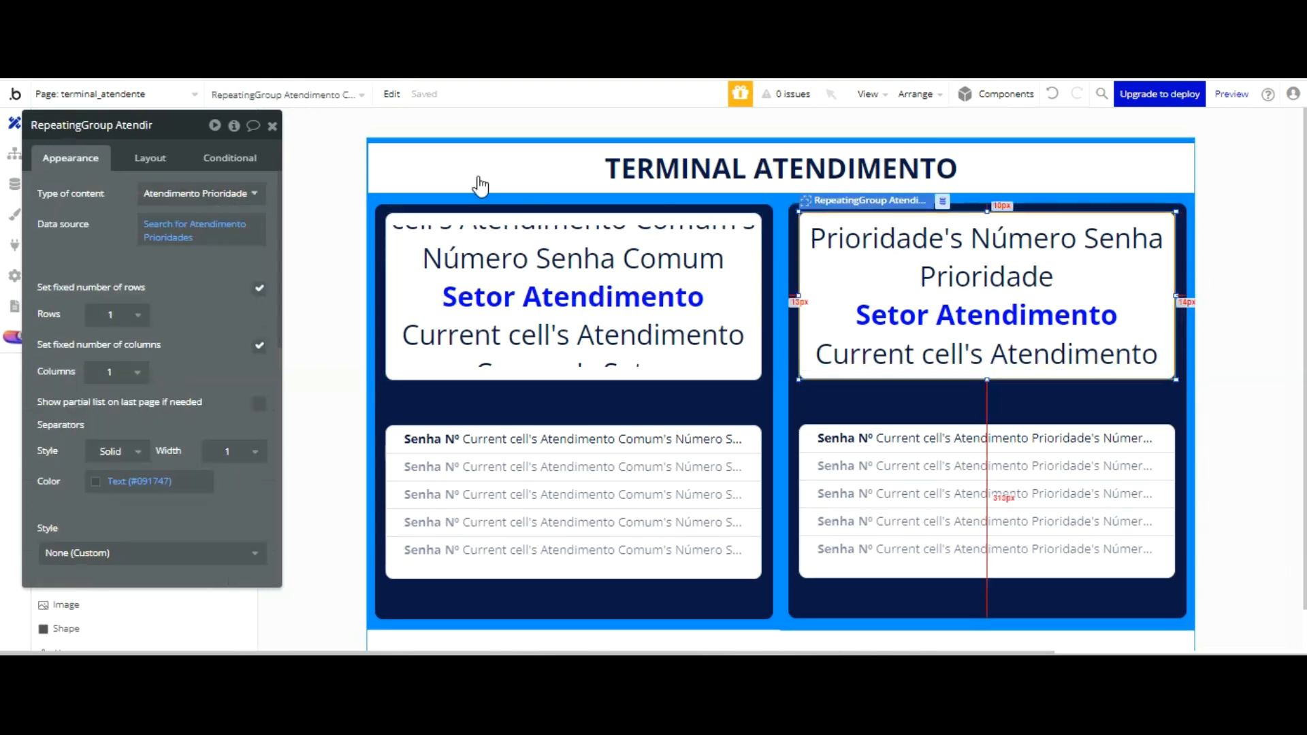
left_click(178, 230)
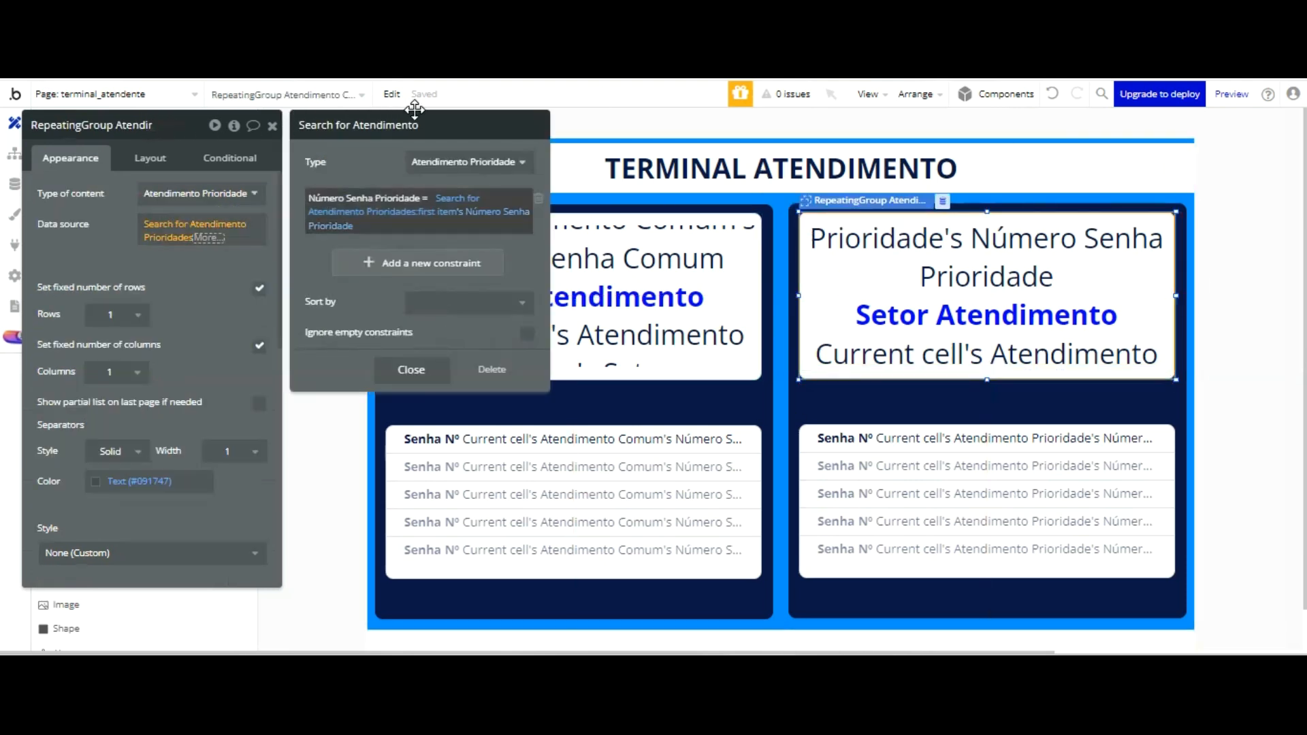
left_click(432, 212)
key("Down")
key("Down")
key("Down")
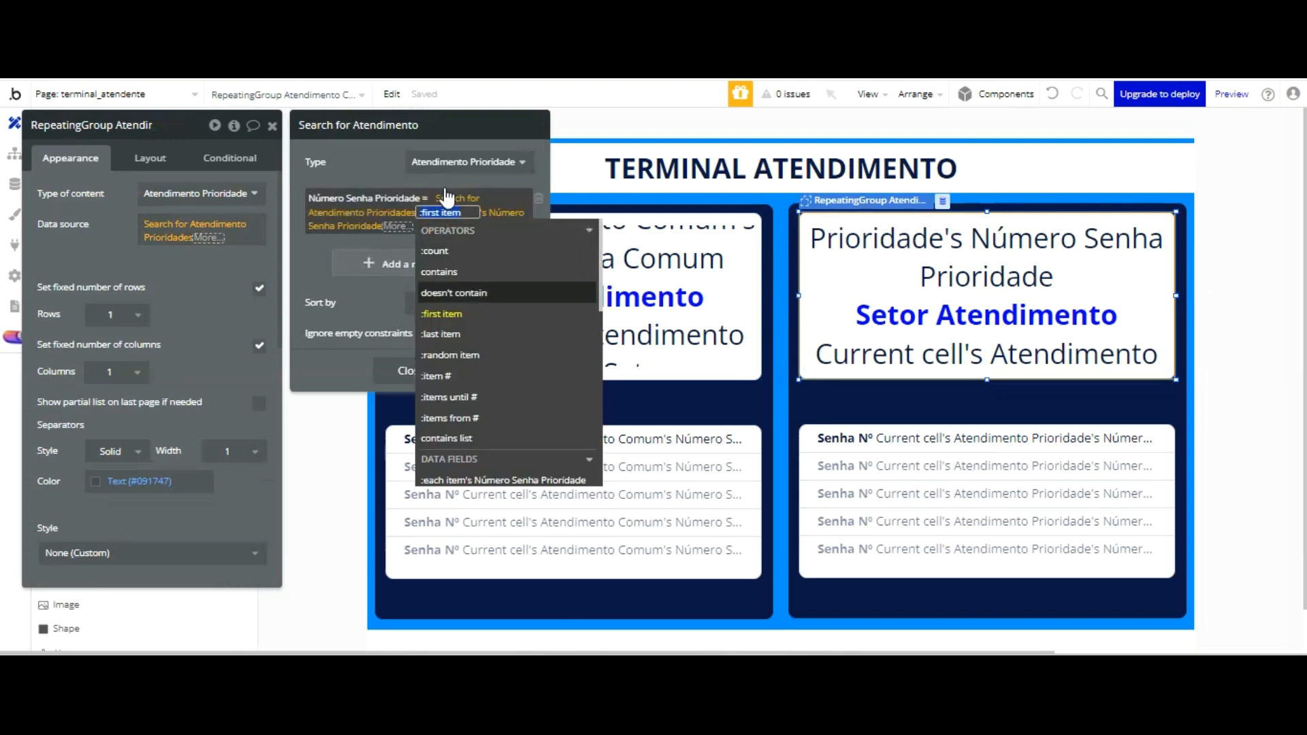
key("Return")
left_click(305, 152)
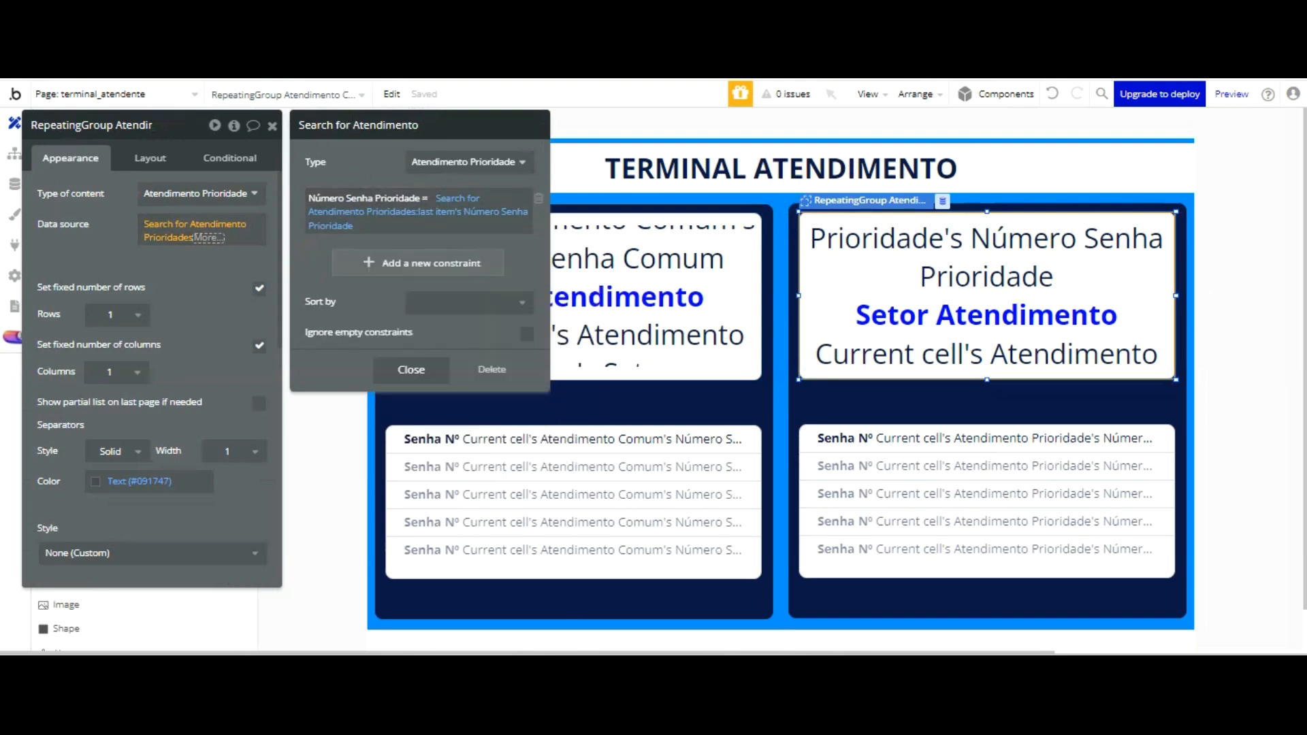
- Check the Prioridade panel's current ticket in the terminal preview, and return to the editor
left_click(388, 87)
left_click(640, 90)
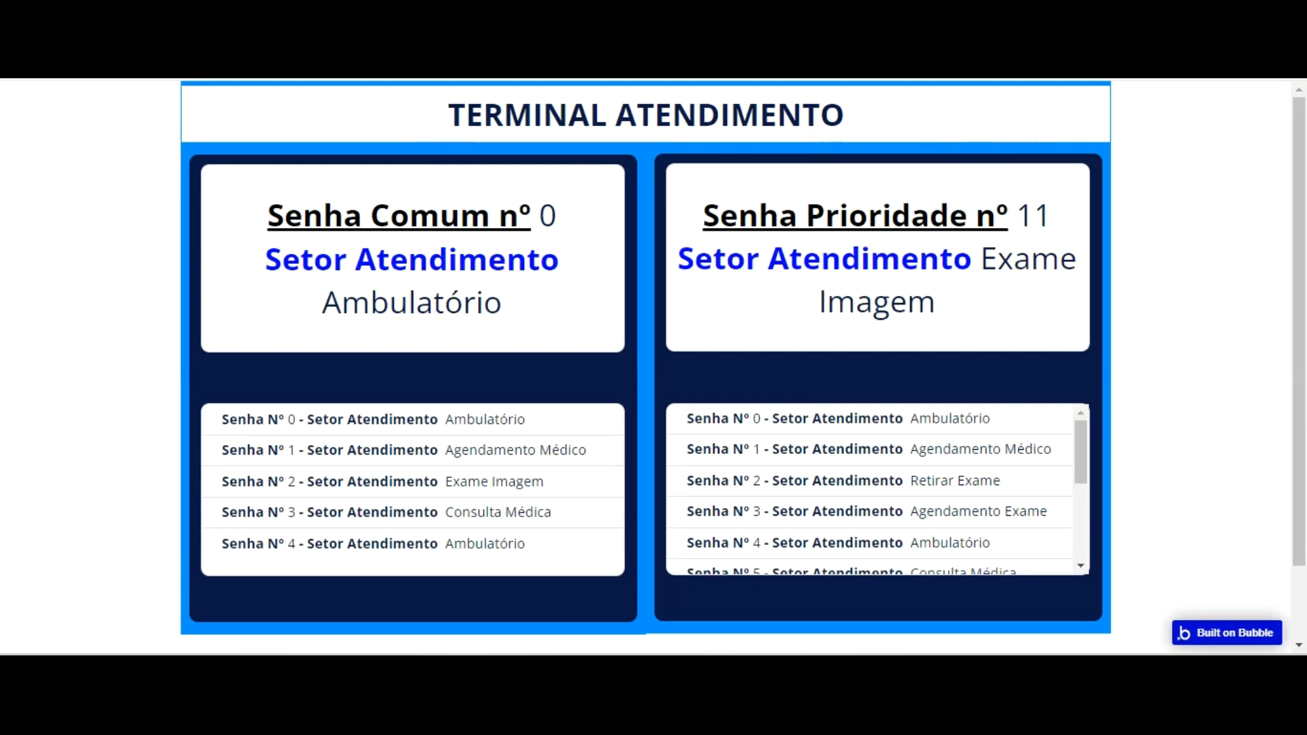
left_click(749, 80)
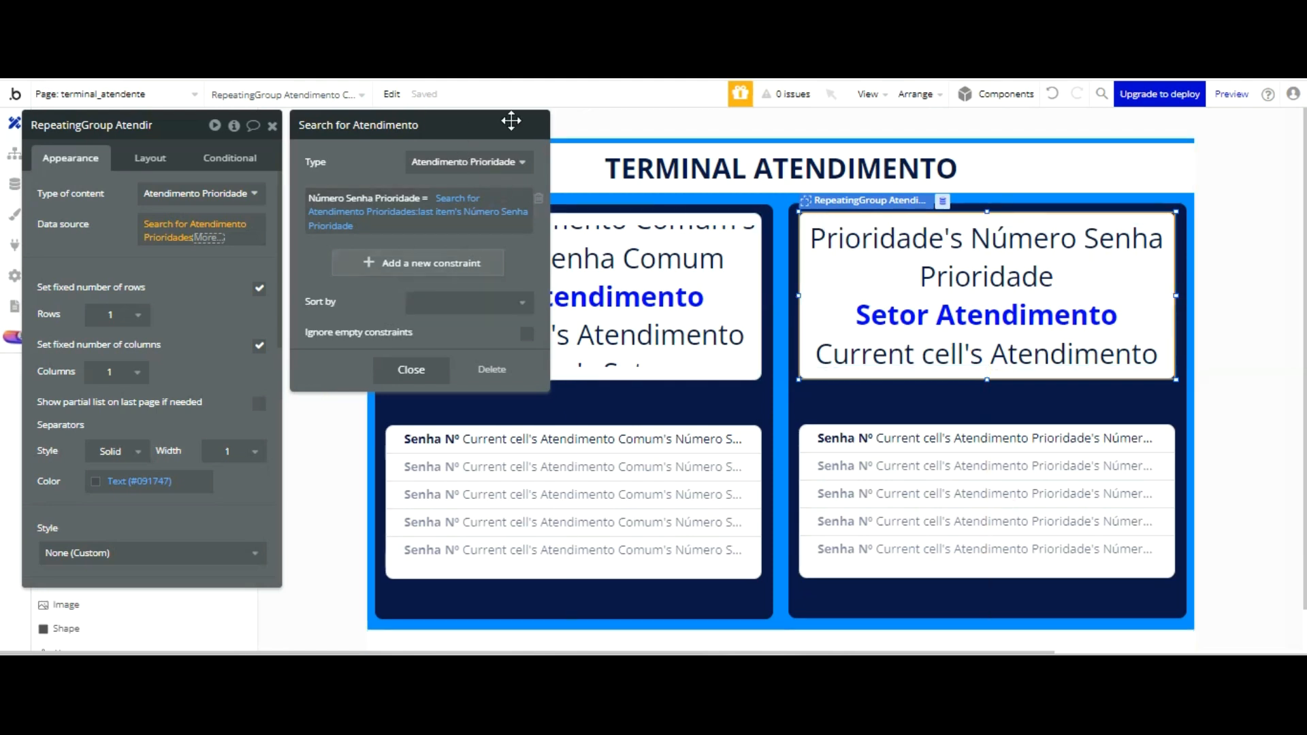
- Insert a line break after "Setor Atendimento" in the Prioridade panel's upper ticket text and save it
left_click(994, 228)
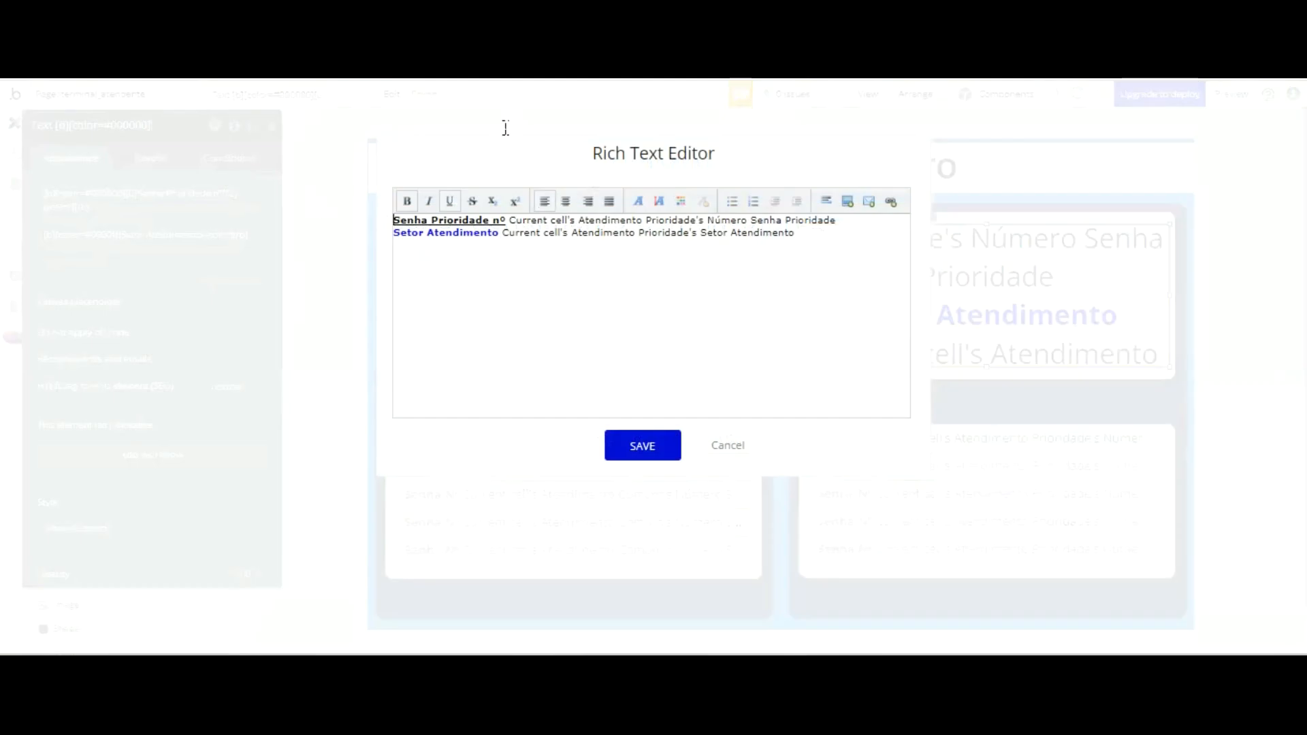
left_click(500, 232)
key("Return")
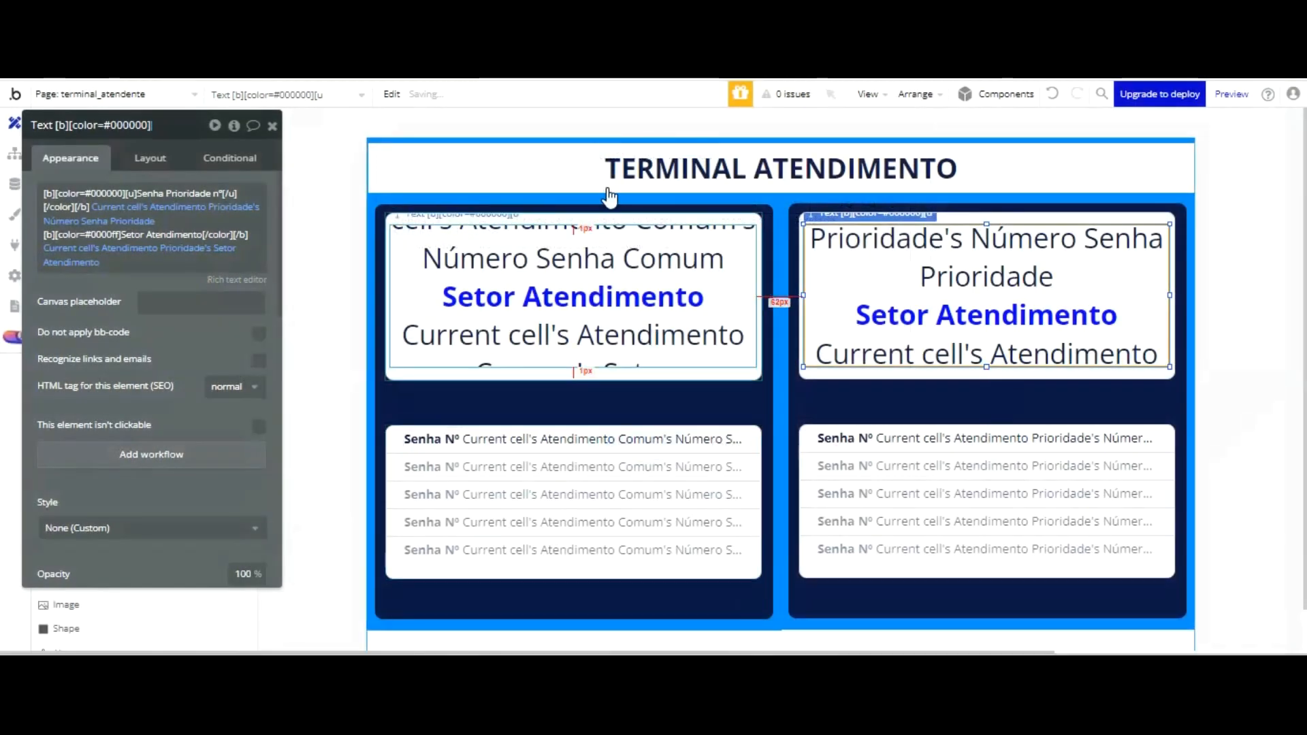
- Insert a line break after "Setor Atendimento" in the Comum panel's upper ticket text and save it
left_click(621, 310)
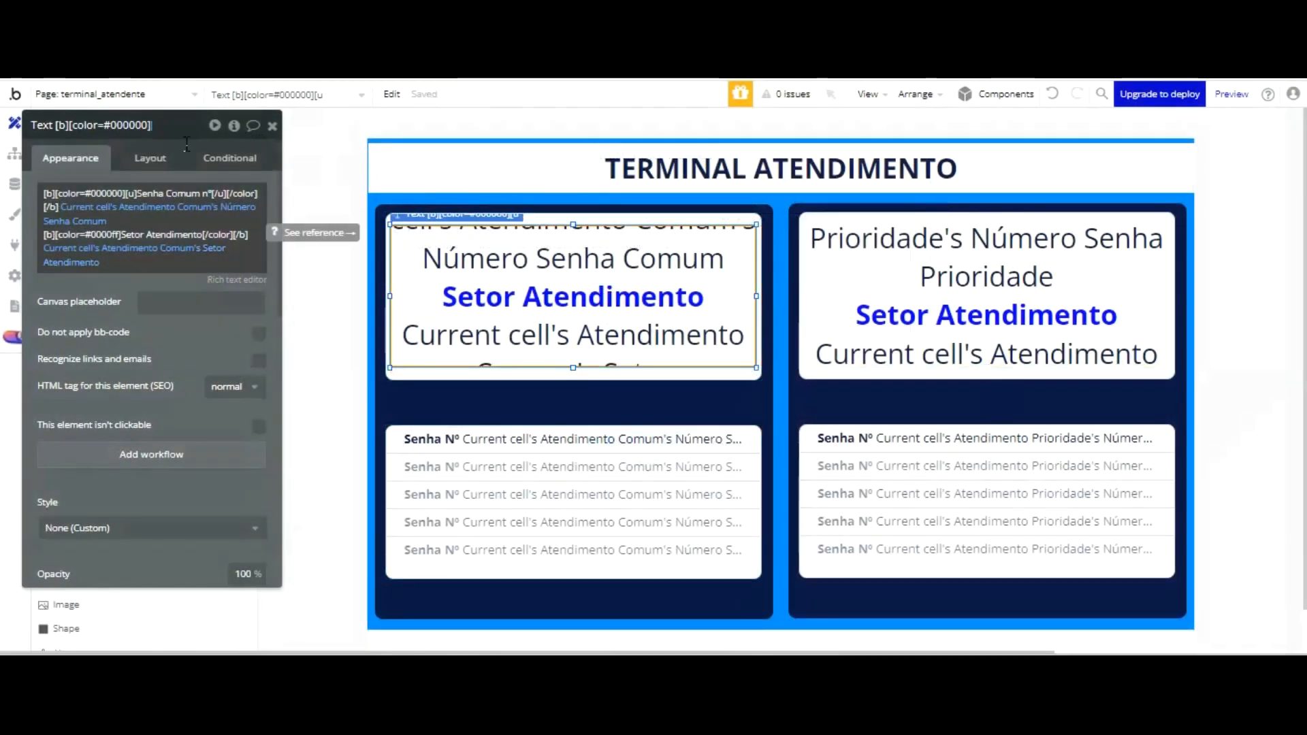
key("Return")
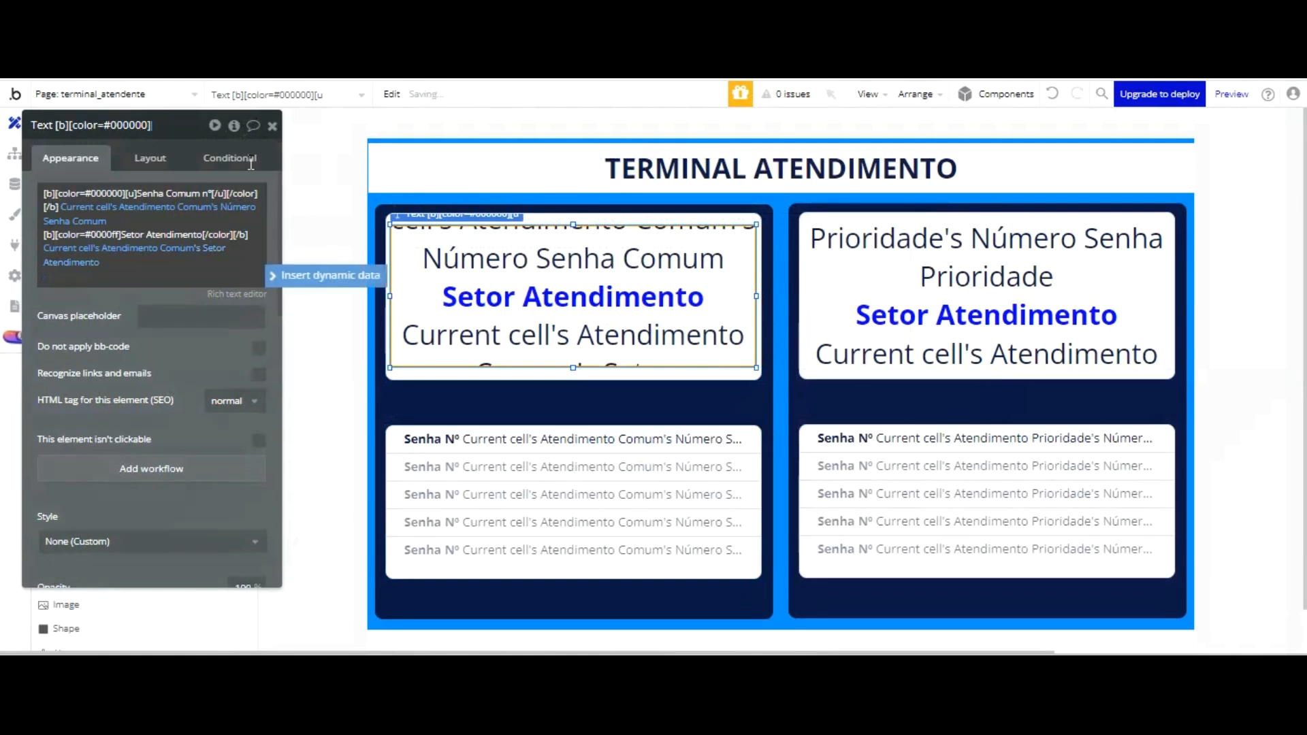
left_click(245, 294)
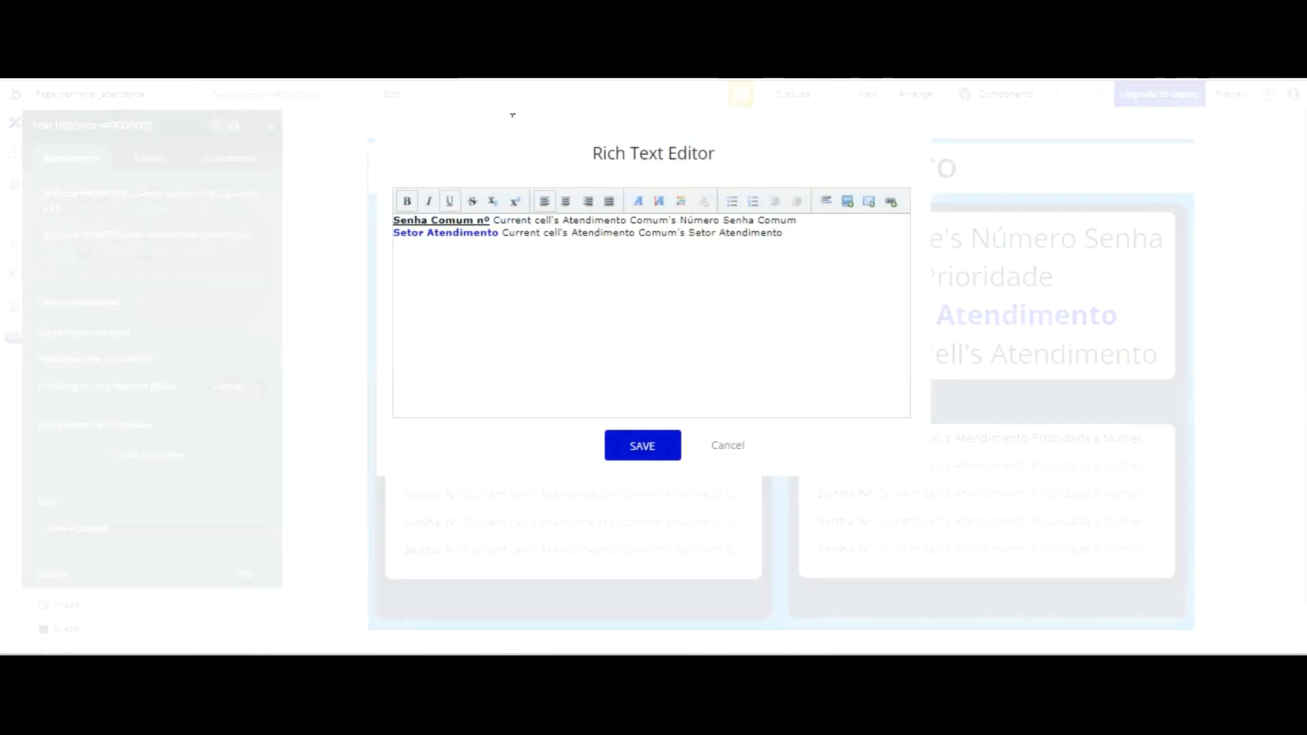
left_click(502, 233)
key("Return")
left_click(642, 446)
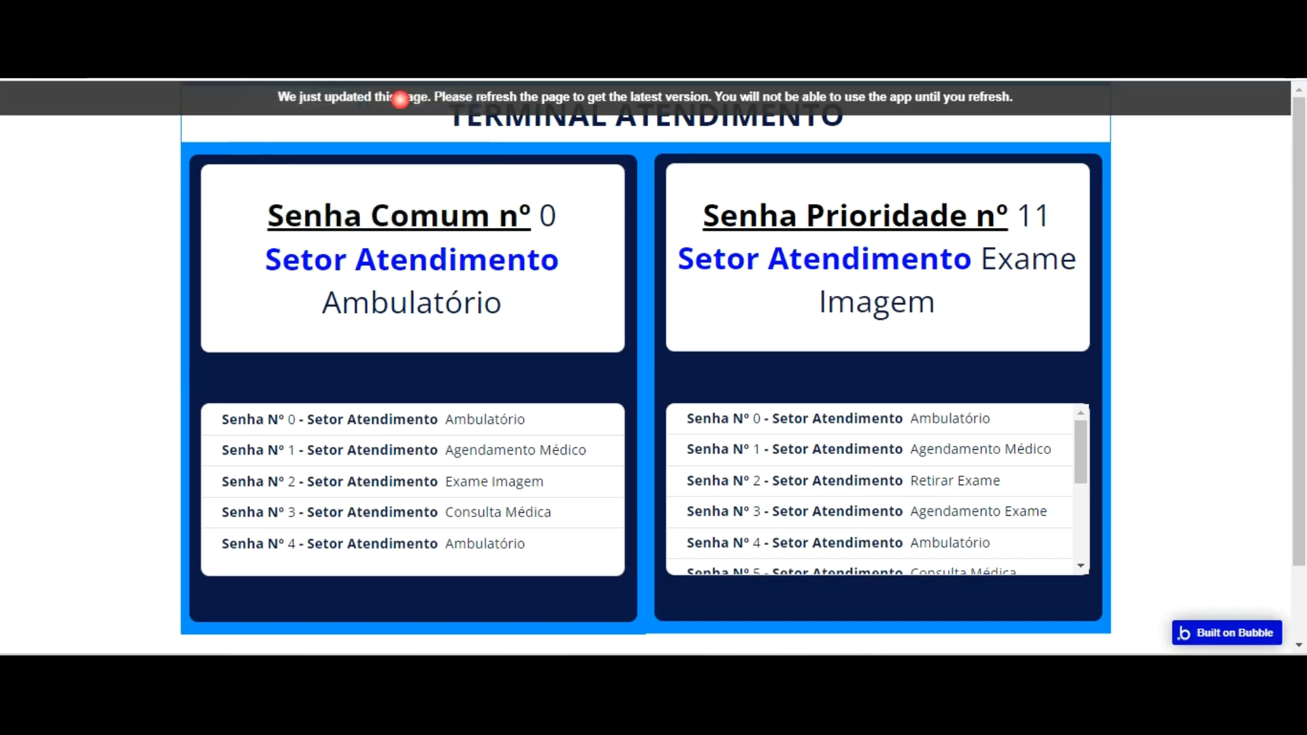
- Reload the terminal preview to check both upper tickets, look through the Prioridade list, and return to the editor
key("F5")
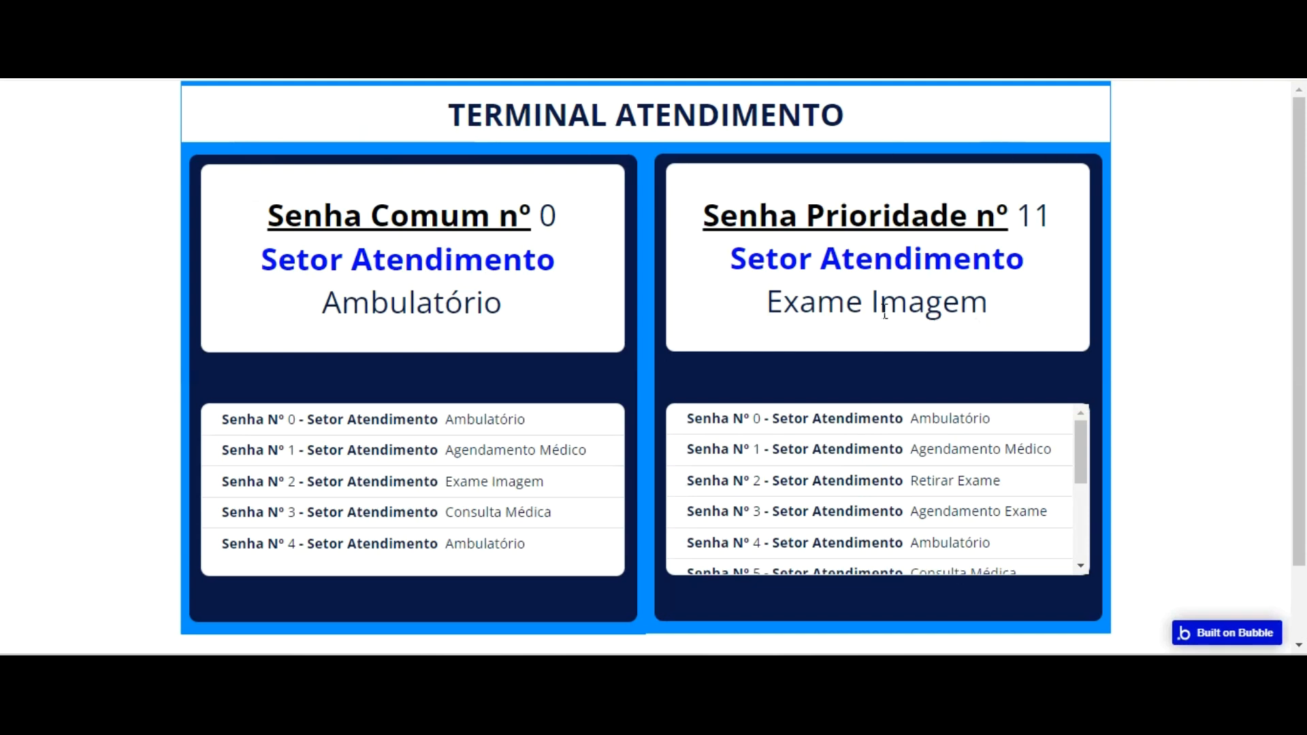
scroll(851, 429, "down", 1)
scroll(564, 367, "down", 1)
scroll(788, 323, "up", 1)
scroll(764, 331, "up", 1)
scroll(858, 436, "down", 3)
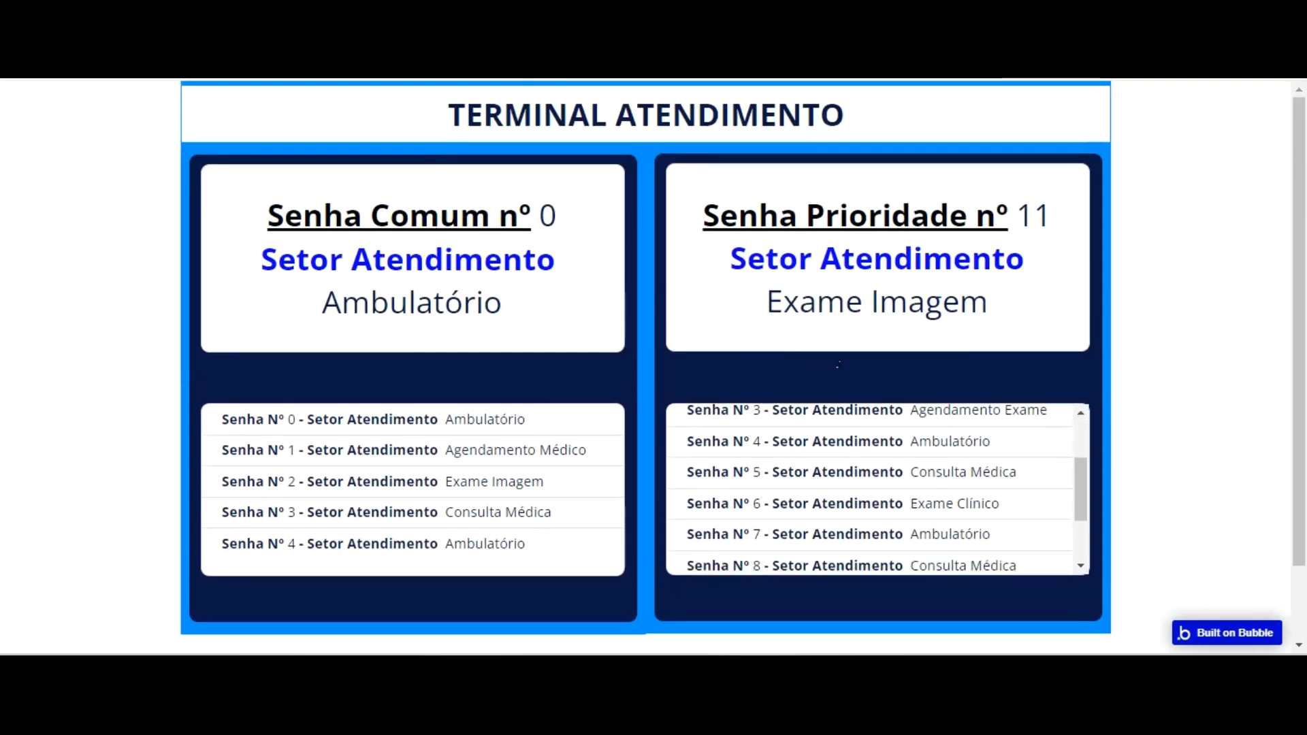
scroll(858, 436, "up", 3)
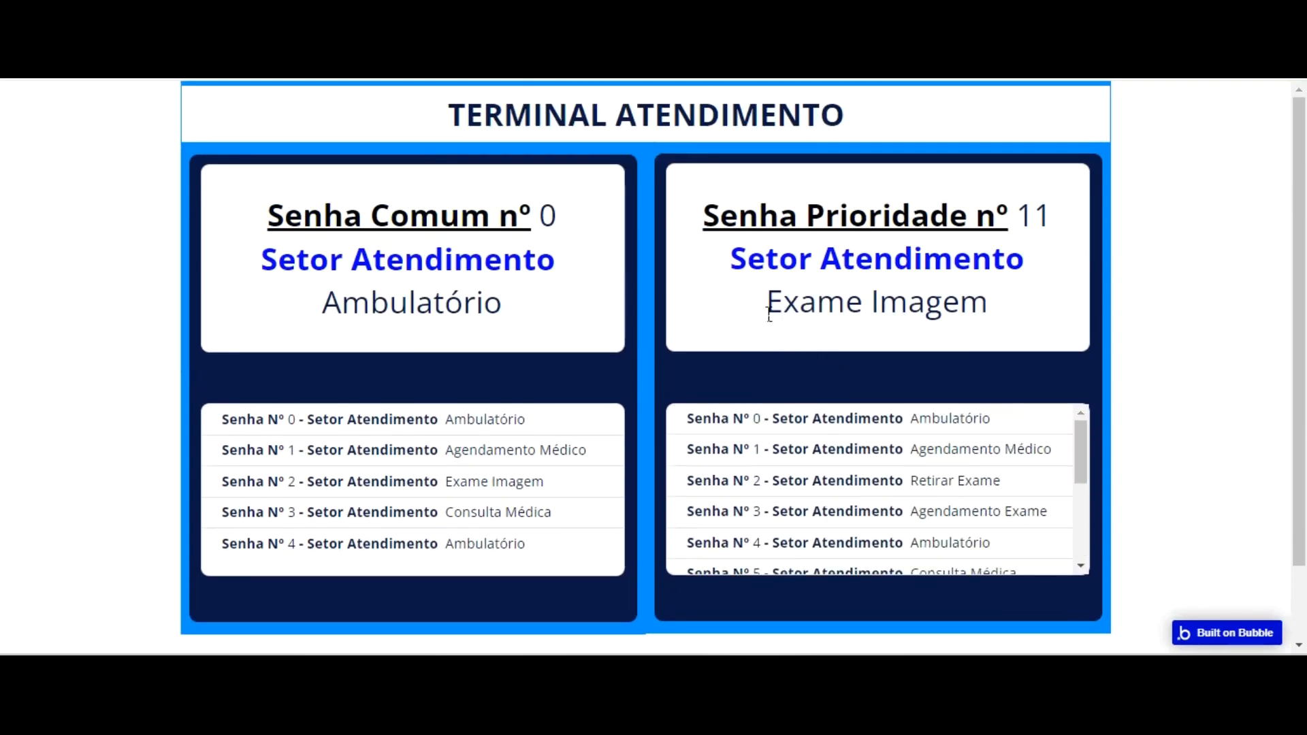
key("ctrl+shift+Tab")
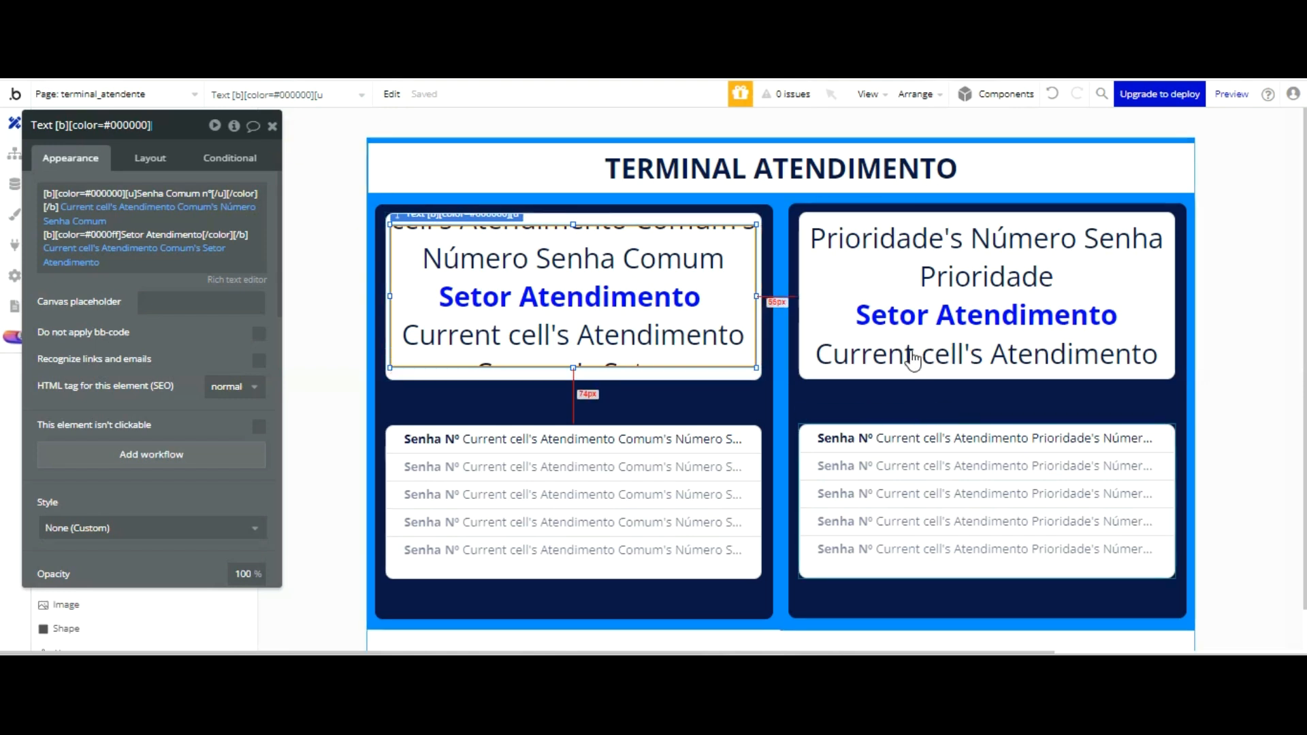
- Sort the lower Prioridade repeating group's search by Número Senha Prioridade with Descending set to "yes"
left_click(846, 448)
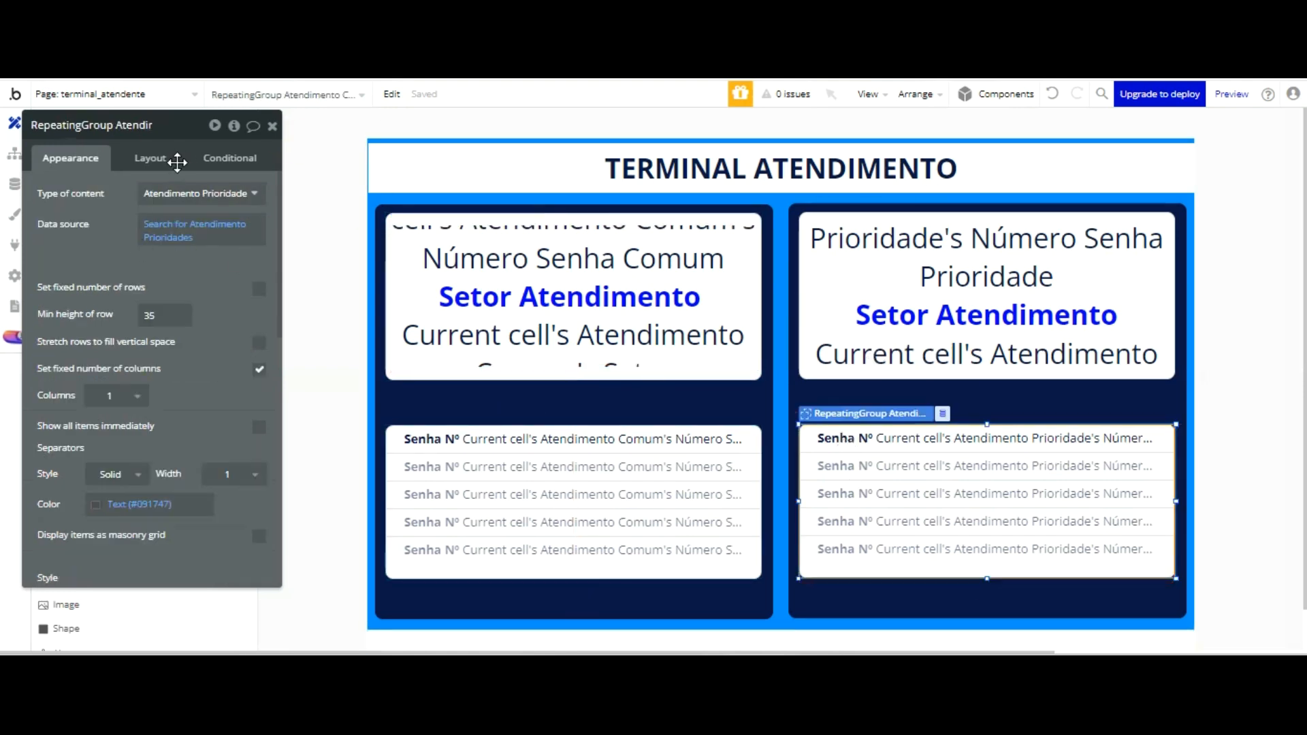
left_click(195, 231)
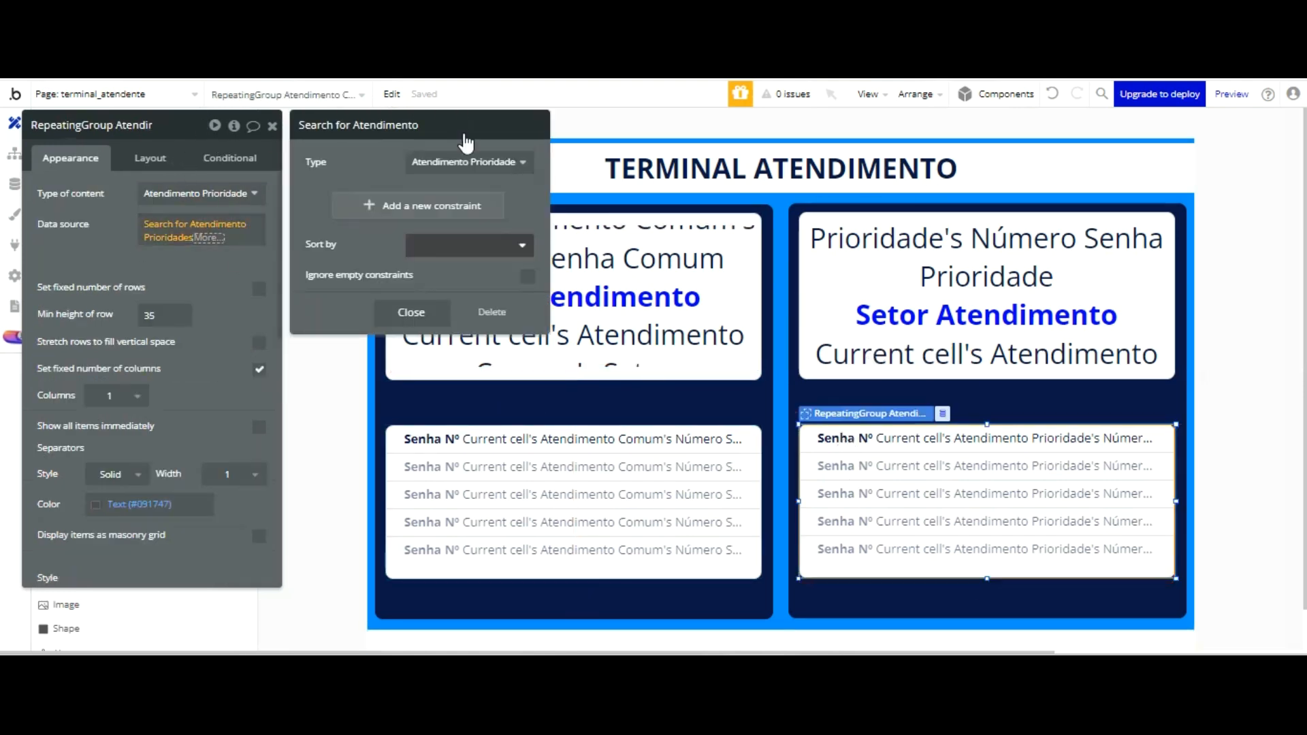
left_click(463, 246)
left_click(467, 292)
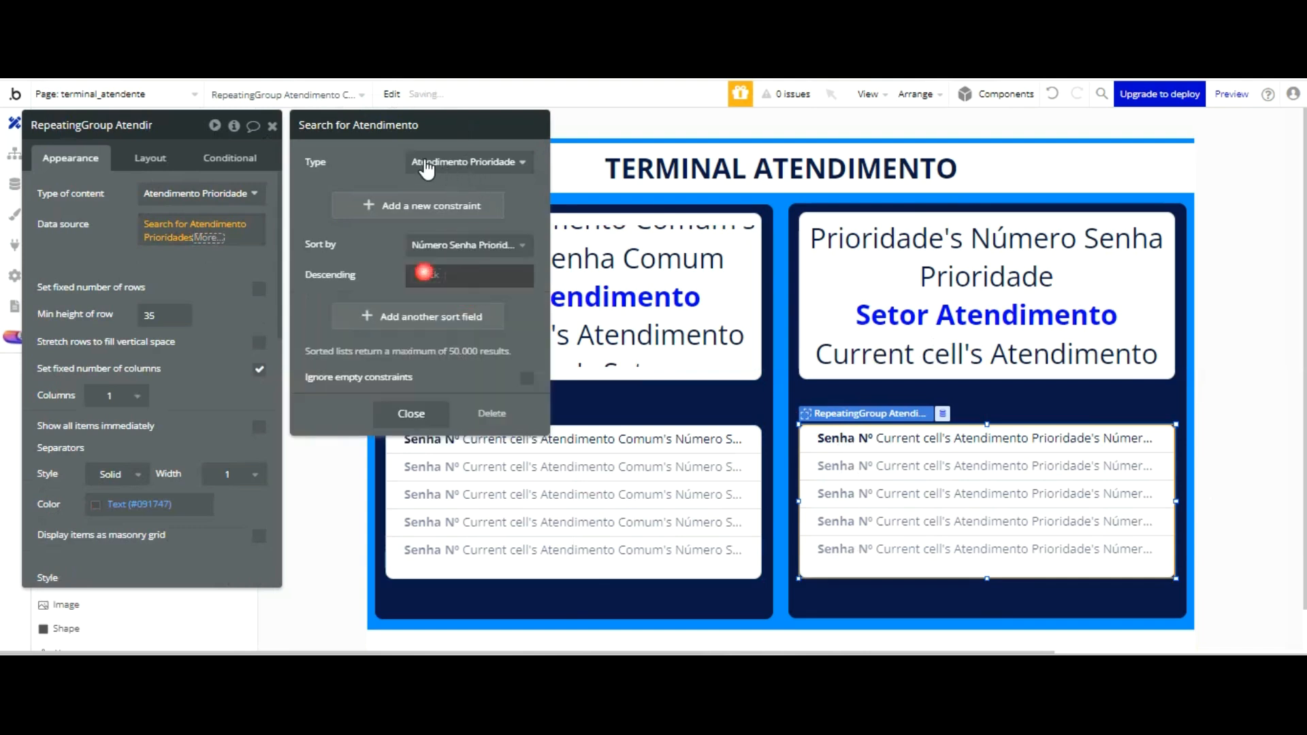
left_click(468, 276)
left_click(446, 335)
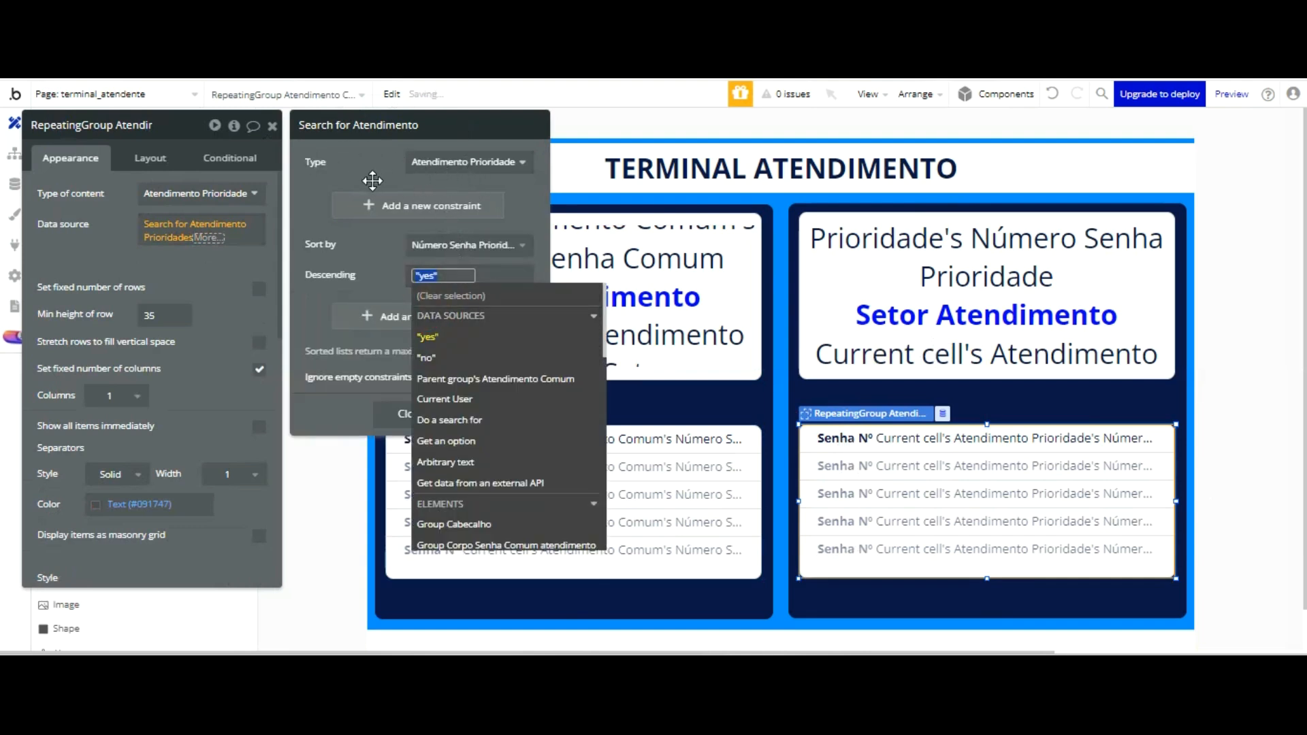
left_click(375, 307)
left_click(209, 237)
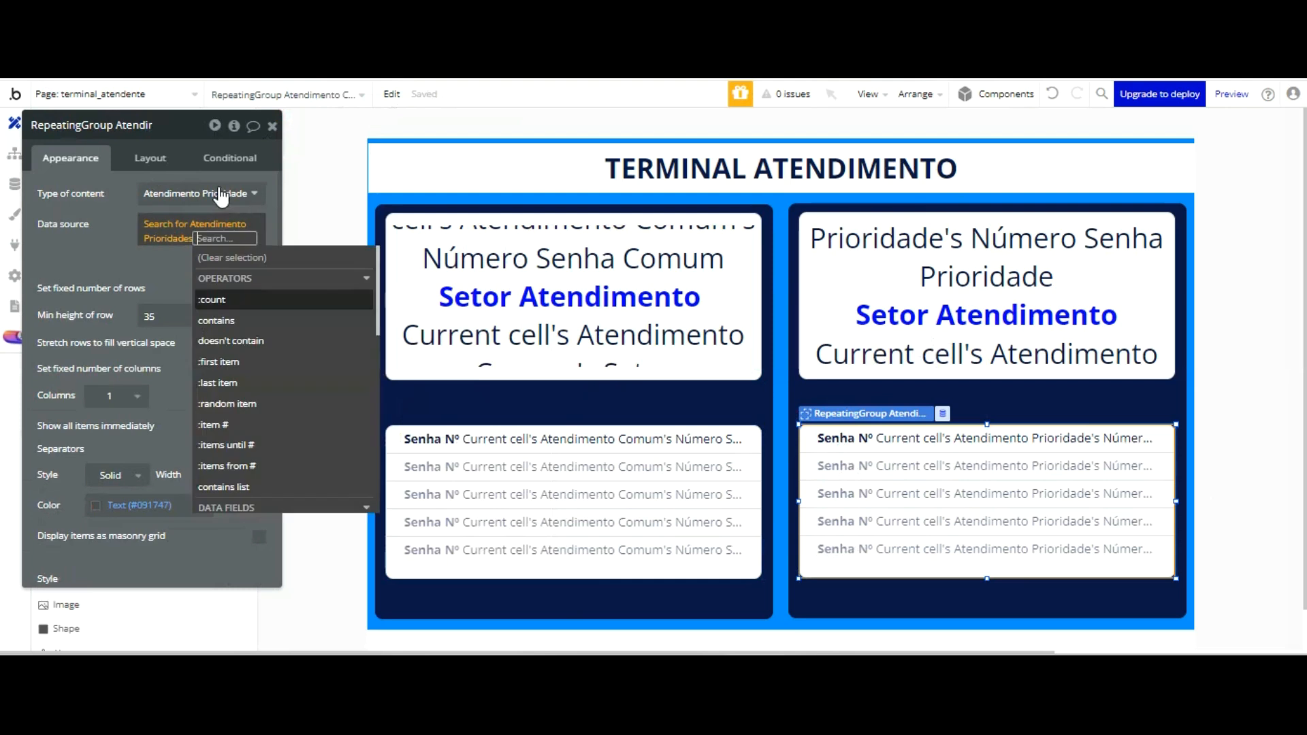
left_click(157, 145)
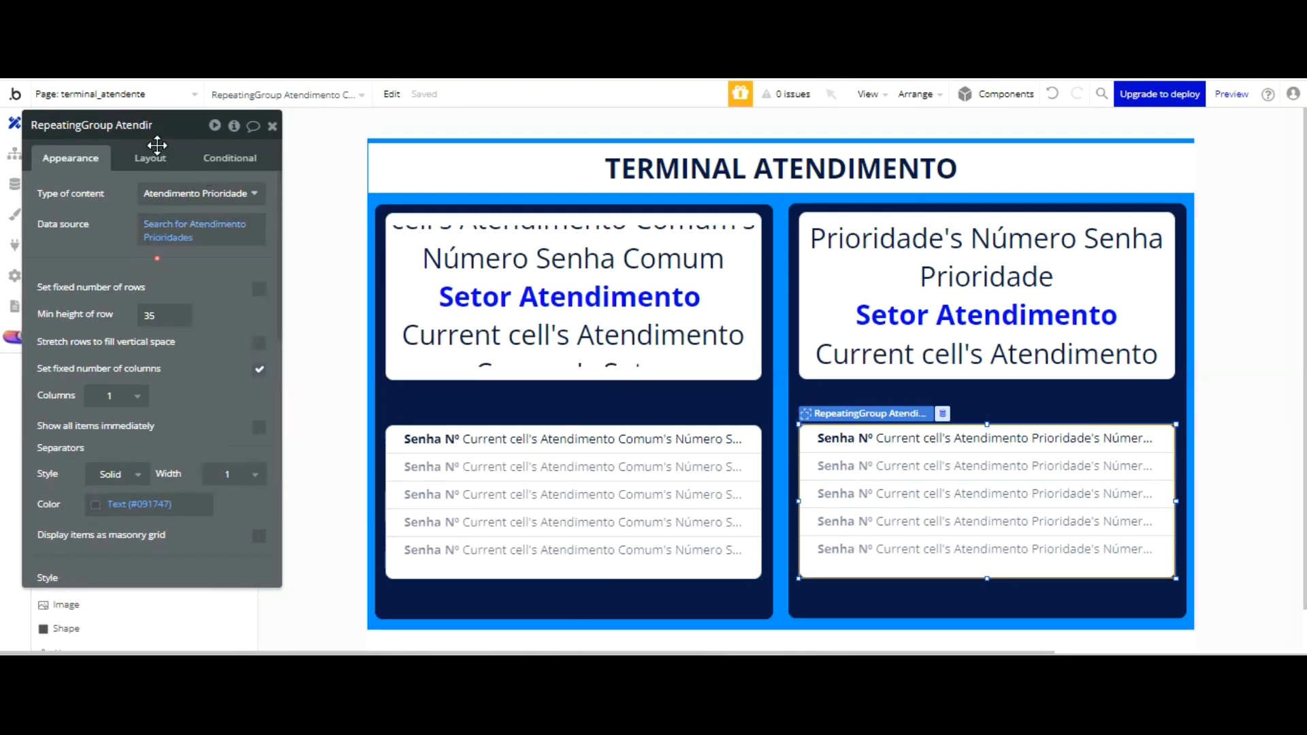
- Sort the lower Comum repeating group's search by Número Senha Comum with Descending set to "yes", and reload the terminal preview
left_click(406, 453)
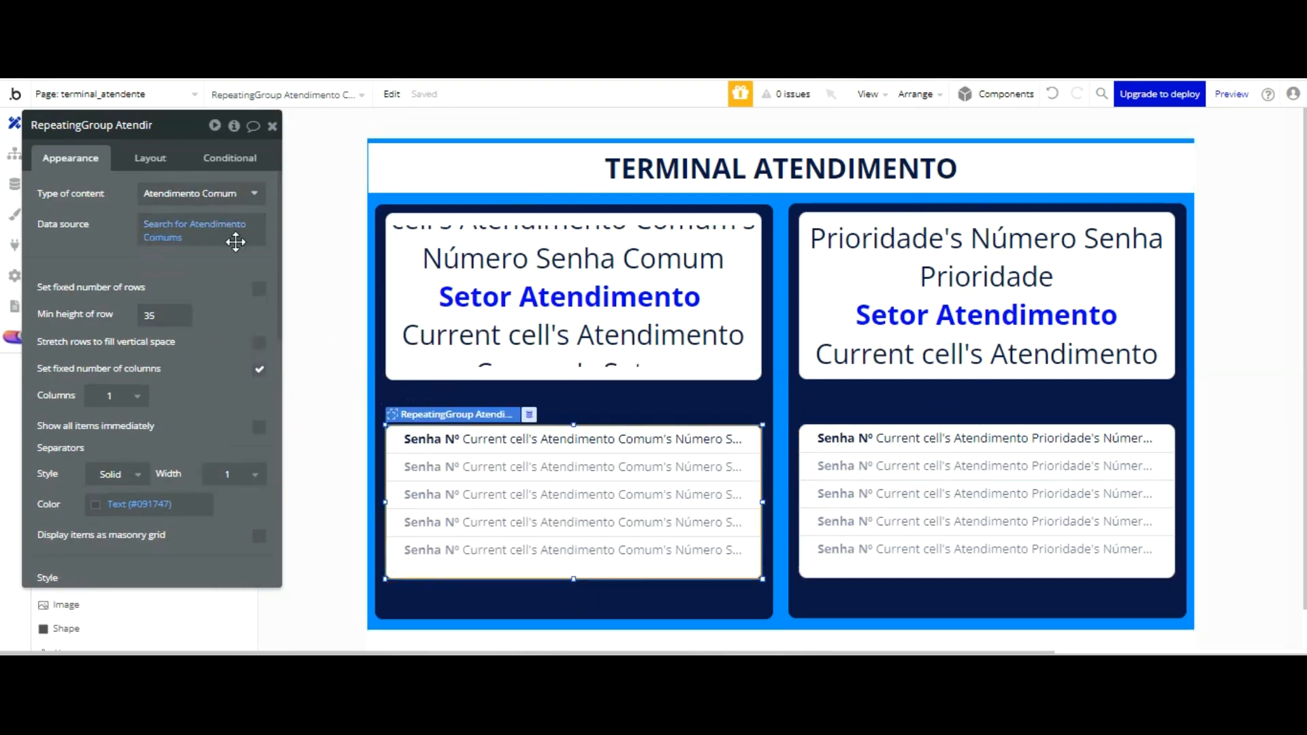
left_click(215, 233)
left_click(439, 246)
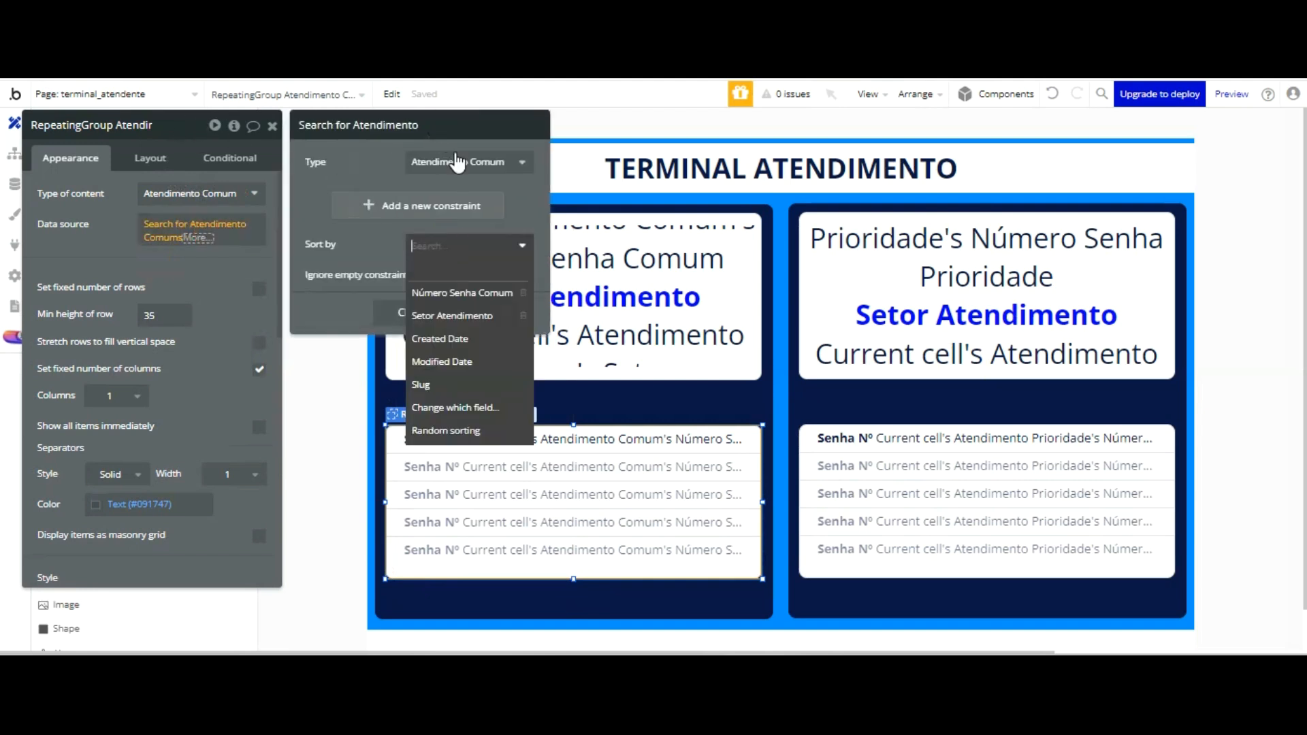
left_click(449, 293)
left_click(424, 275)
left_click(429, 335)
left_click(372, 237)
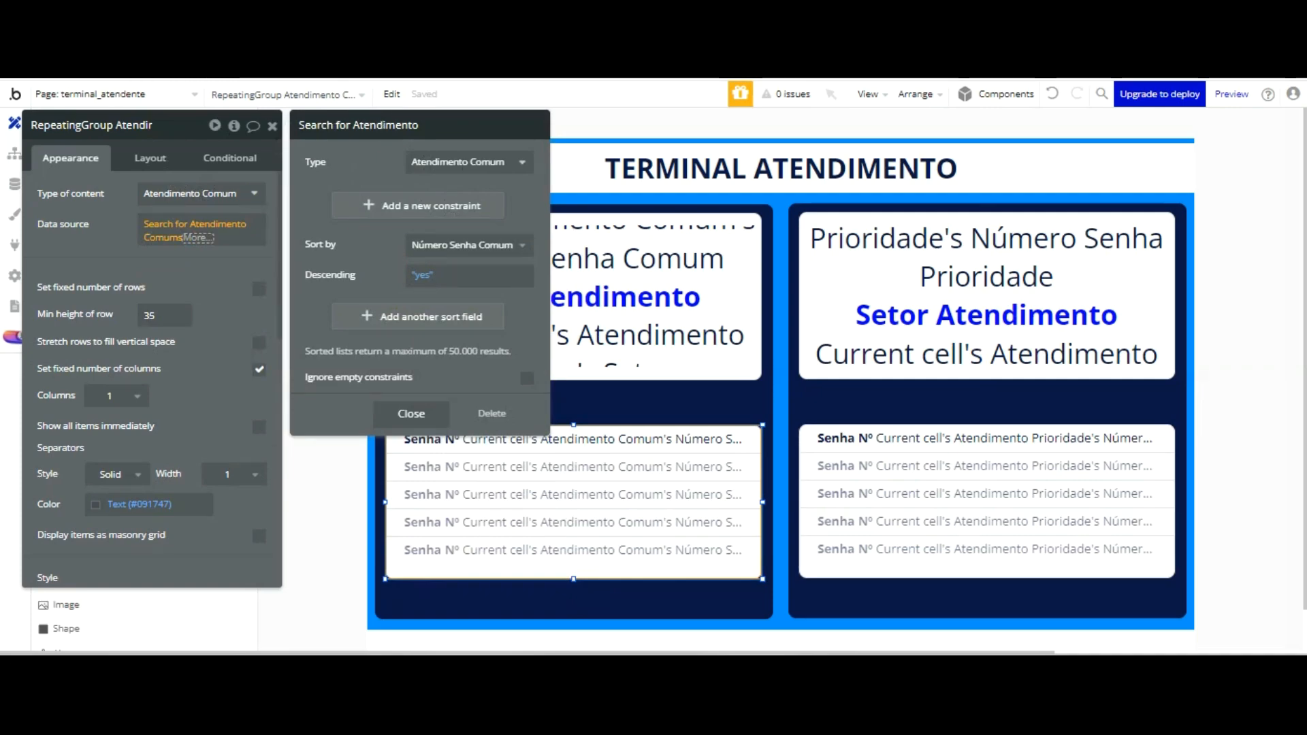
left_click(340, 41)
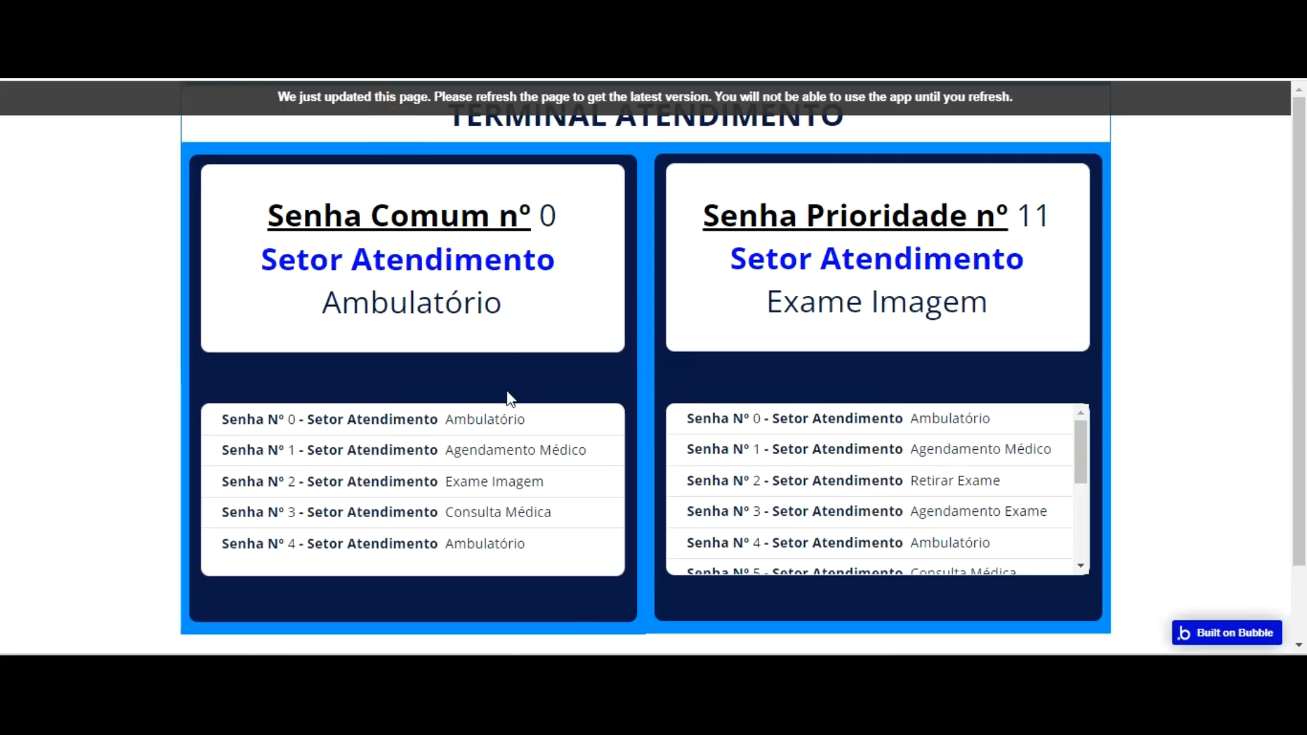
key("F5")
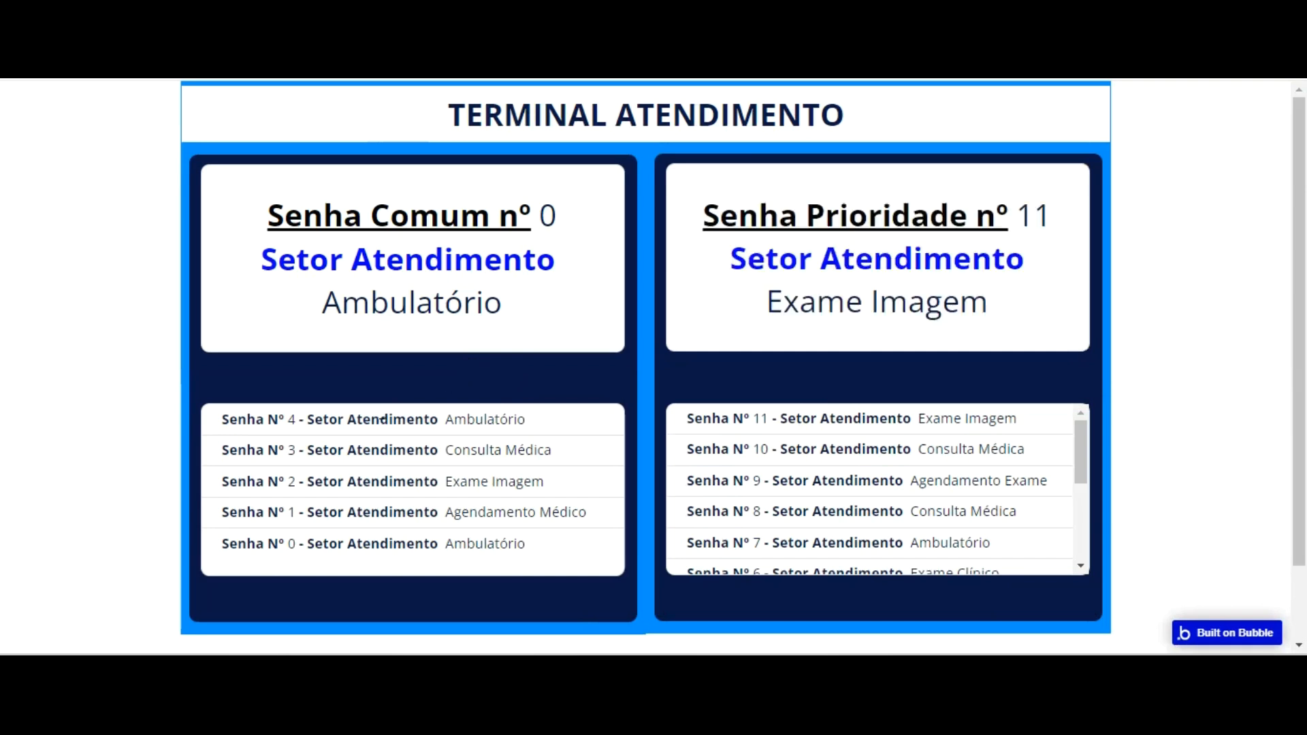